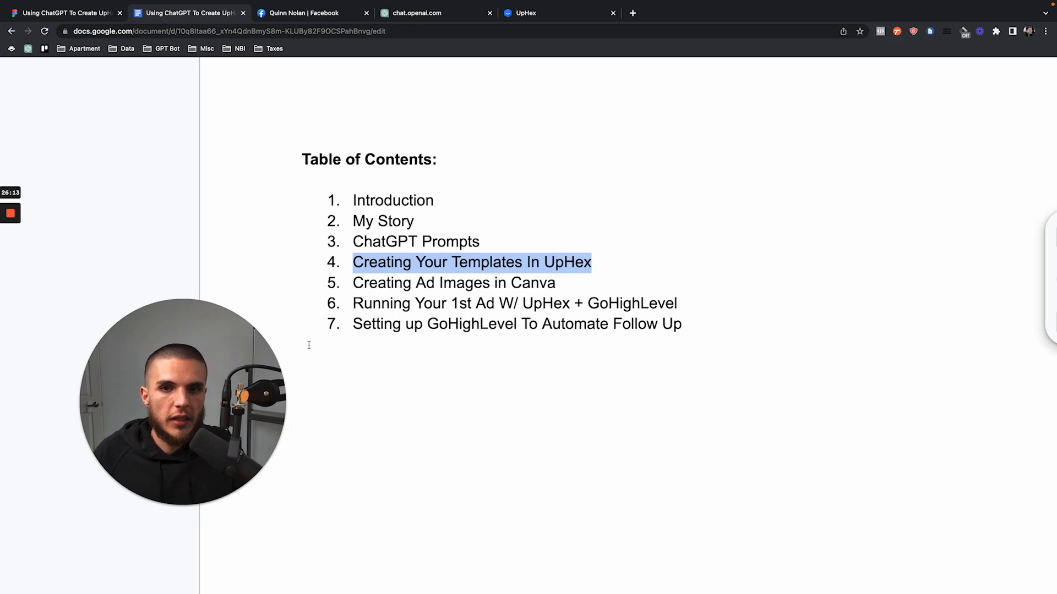
Open the linked "2a. Facebook Ad Creation Setup Blueprint: Lead Form Investor" document from the guide's Facebook Ads process section
scroll(667, 331, down, 5)
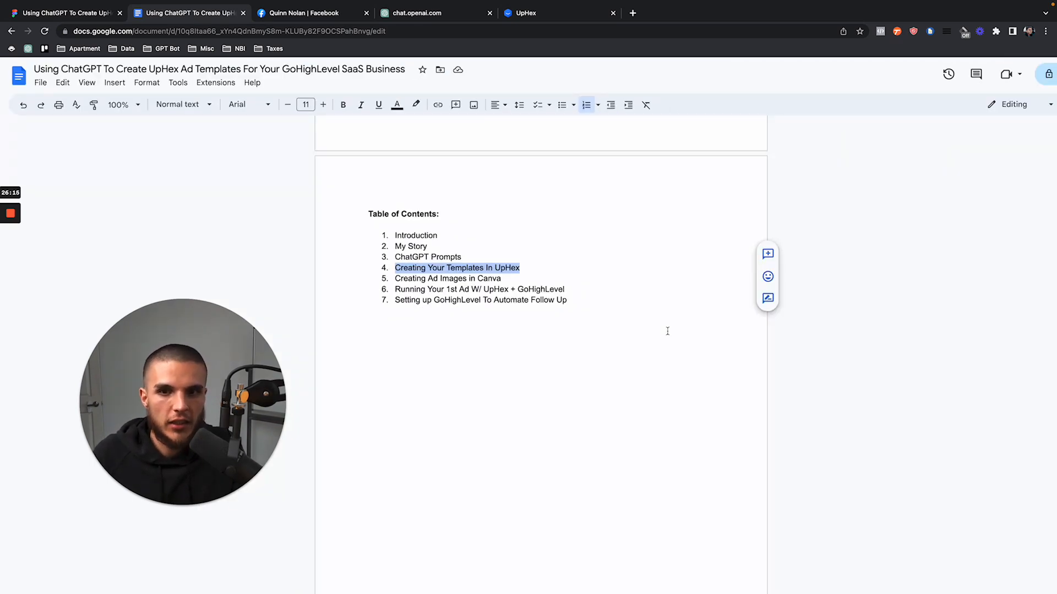
scroll(499, 282, up, 5)
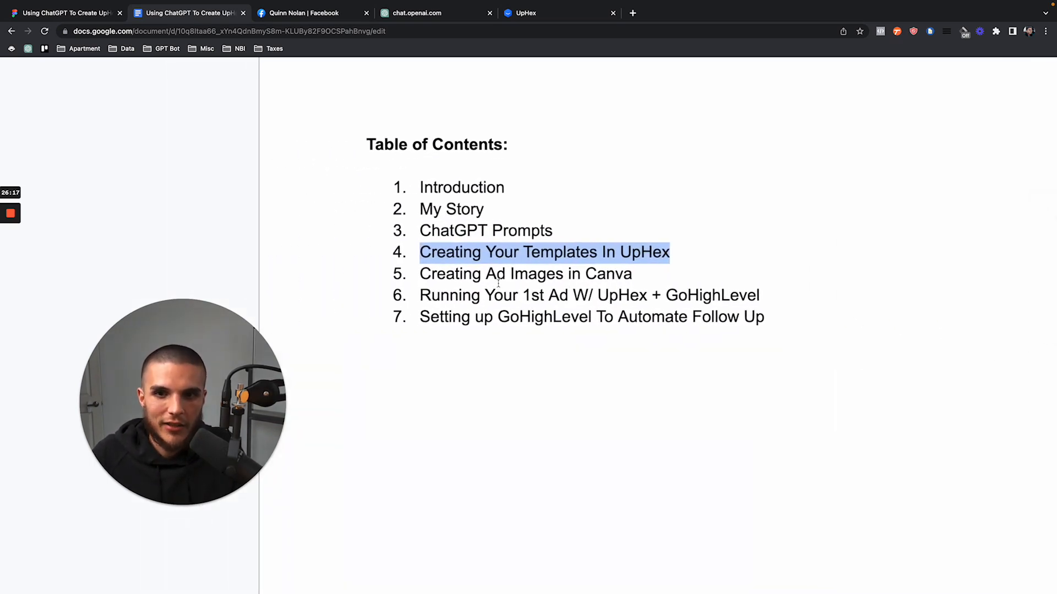
scroll(498, 282, down, 5)
scroll(489, 373, down, 6)
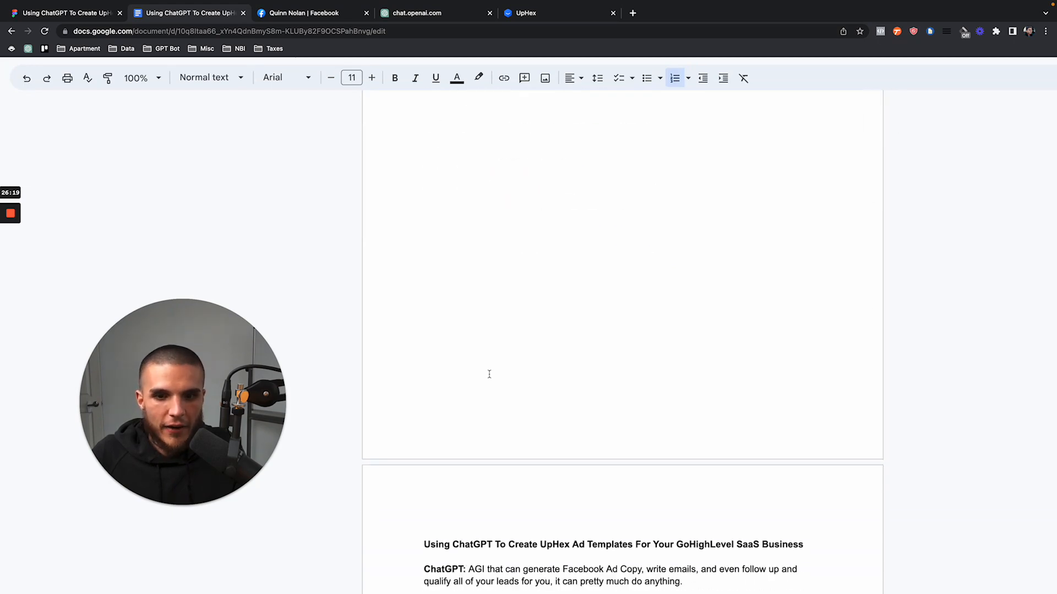
scroll(489, 373, down, 3)
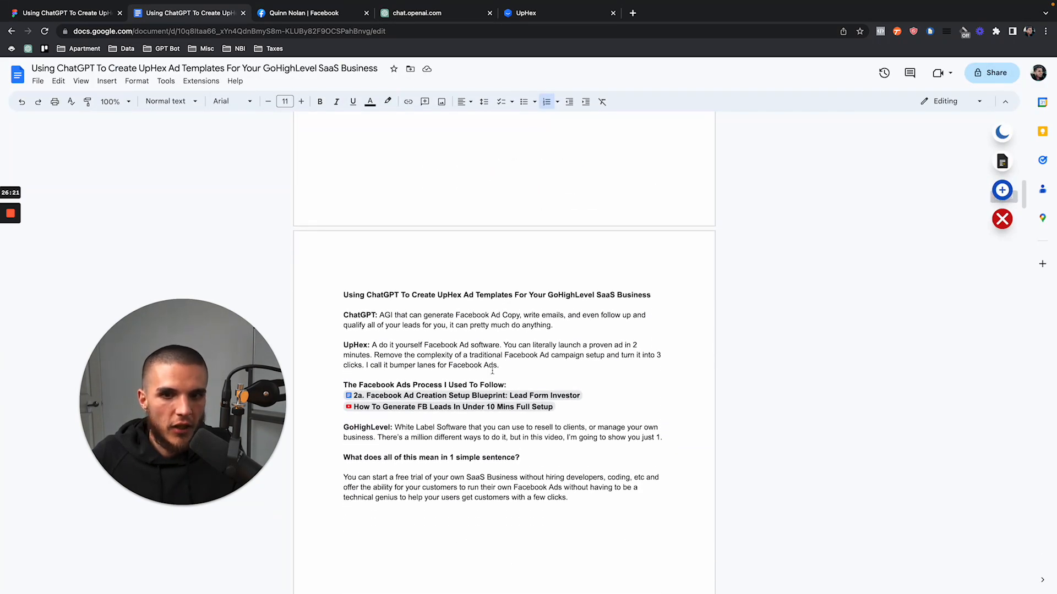
scroll(438, 321, up, 5)
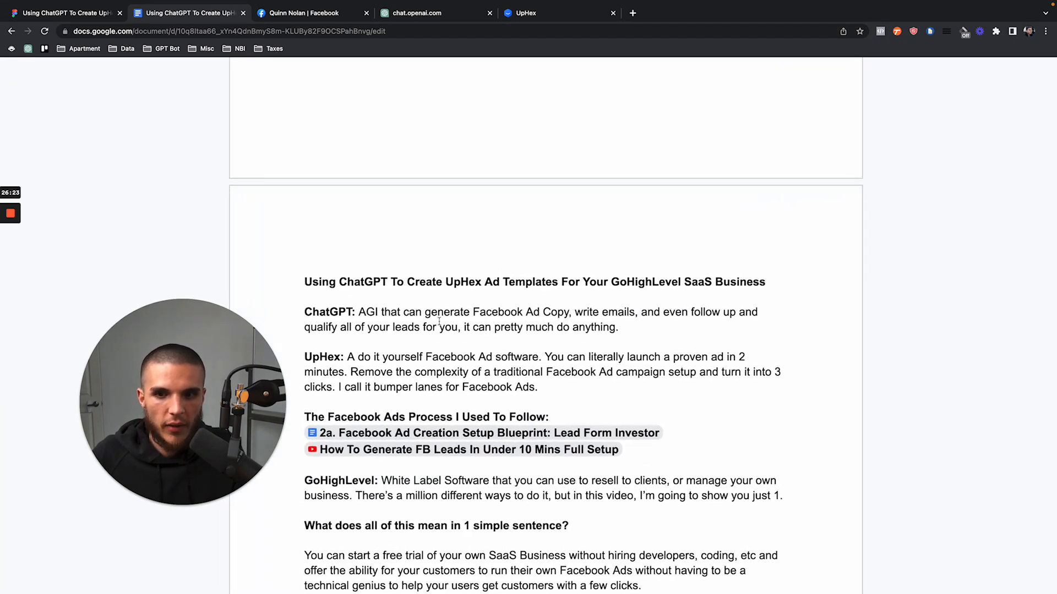
scroll(439, 321, left, 1)
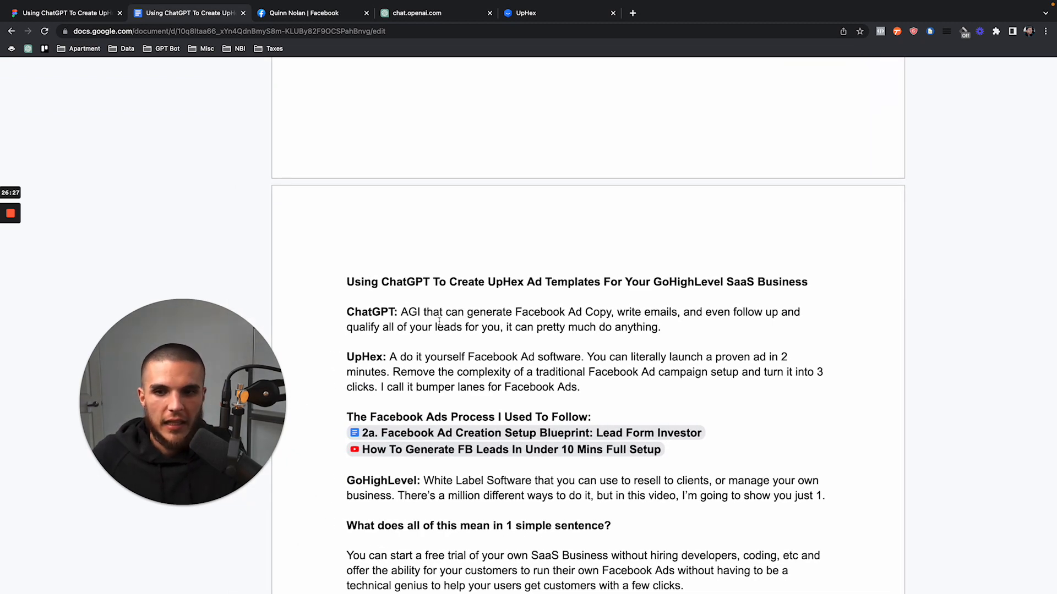
mouse_move(490, 435)
click(486, 460)
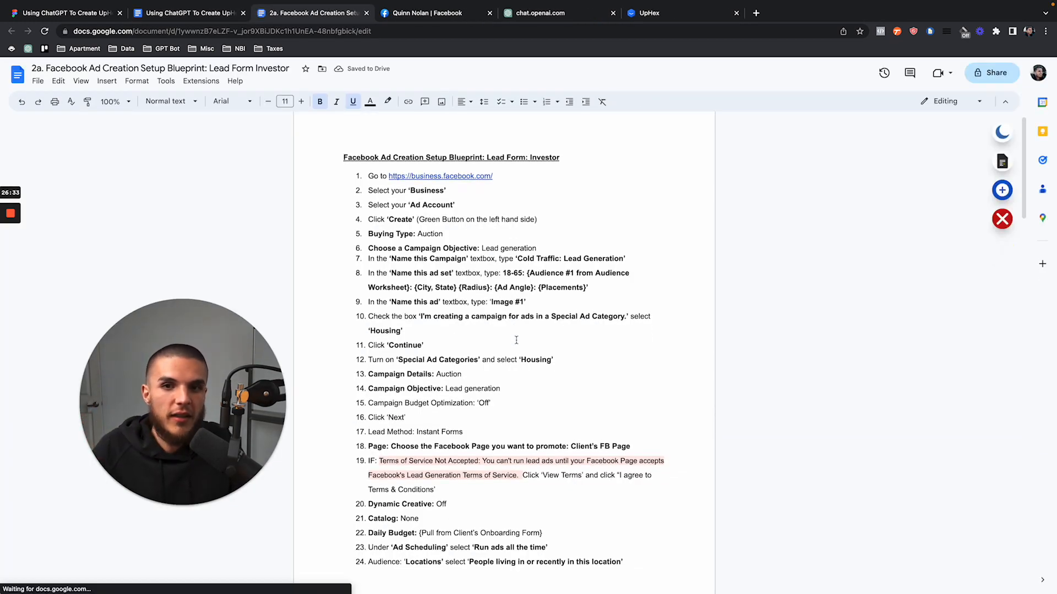
Review the numbered campaign, ad set, ad and lead form instructions throughout the Facebook ad setup blueprint
scroll(516, 340, down, 10)
scroll(516, 341, down, 6)
scroll(516, 340, up, 15)
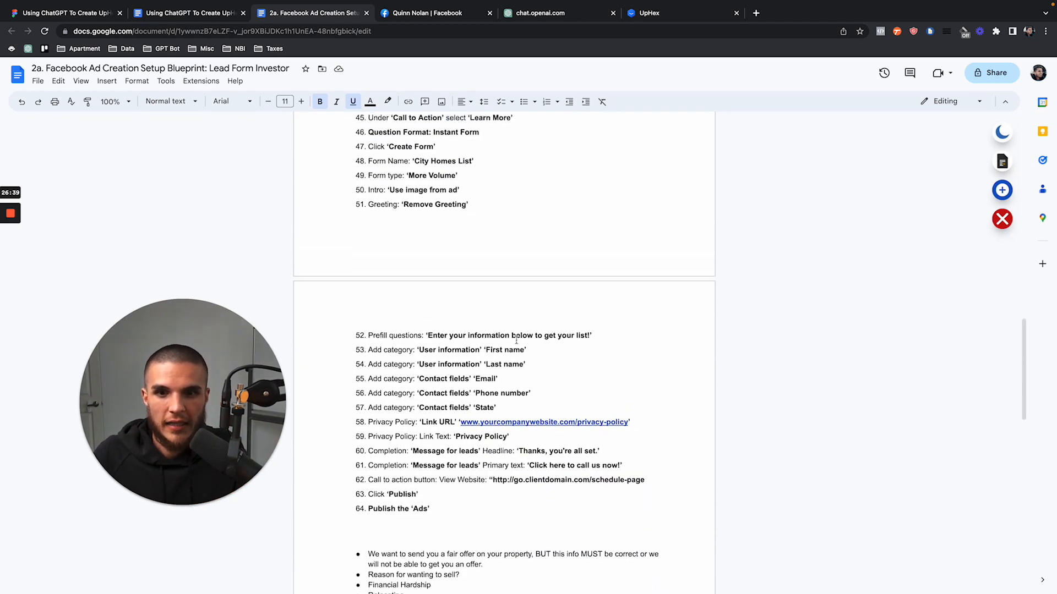
scroll(517, 340, up, 3)
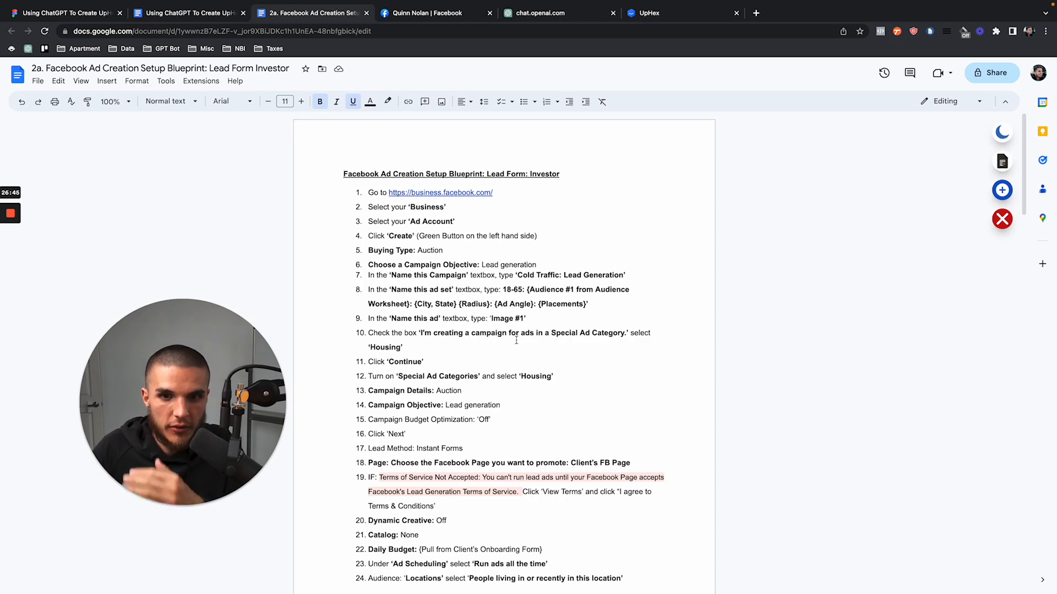
scroll(516, 340, down, 15)
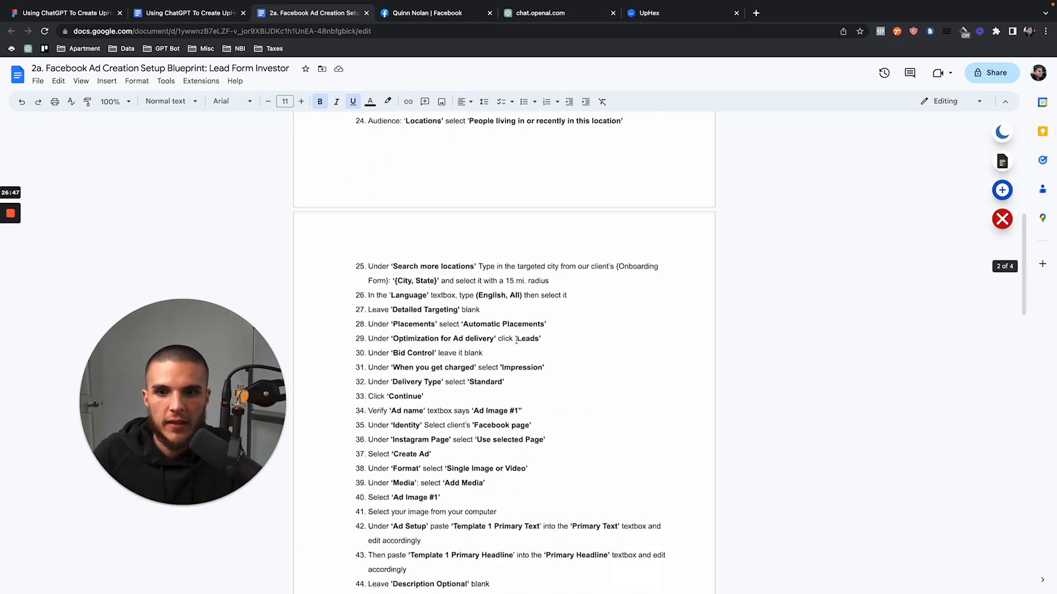
scroll(457, 277, up, 15)
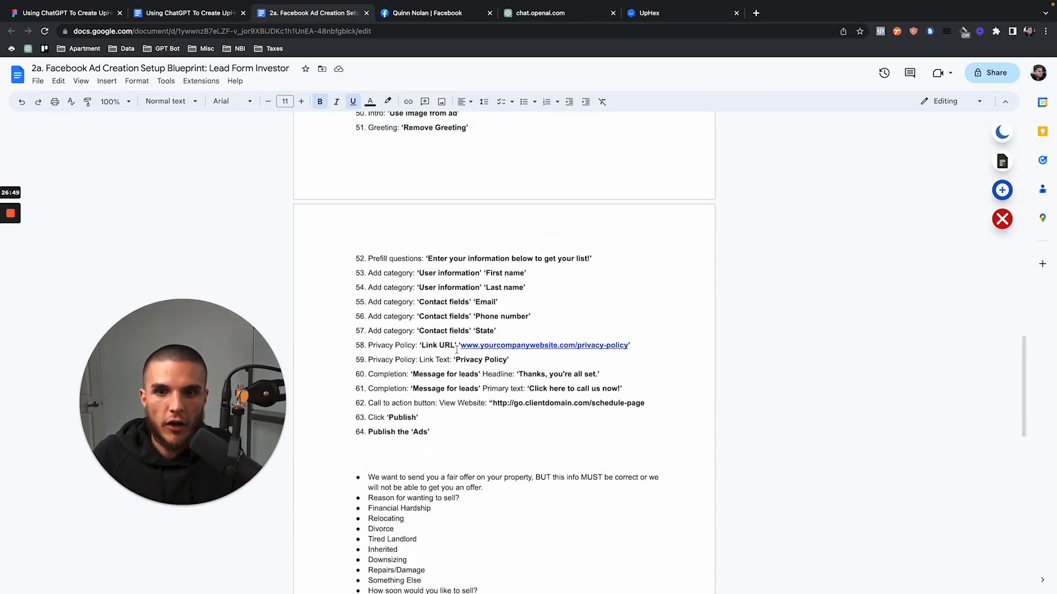
scroll(457, 350, down, 1)
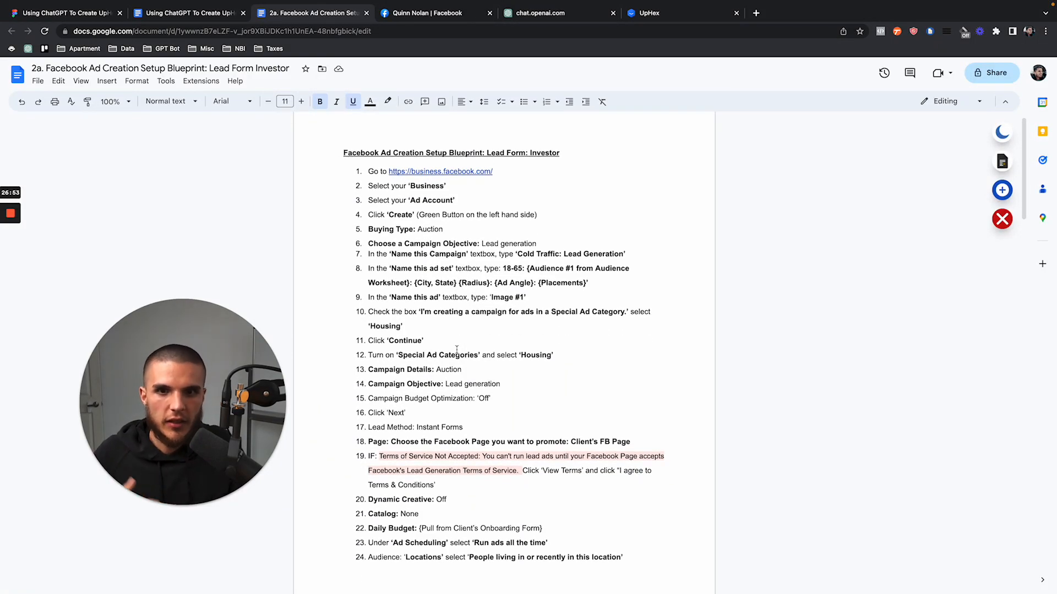
scroll(456, 350, down, 1)
scroll(457, 350, down, 10)
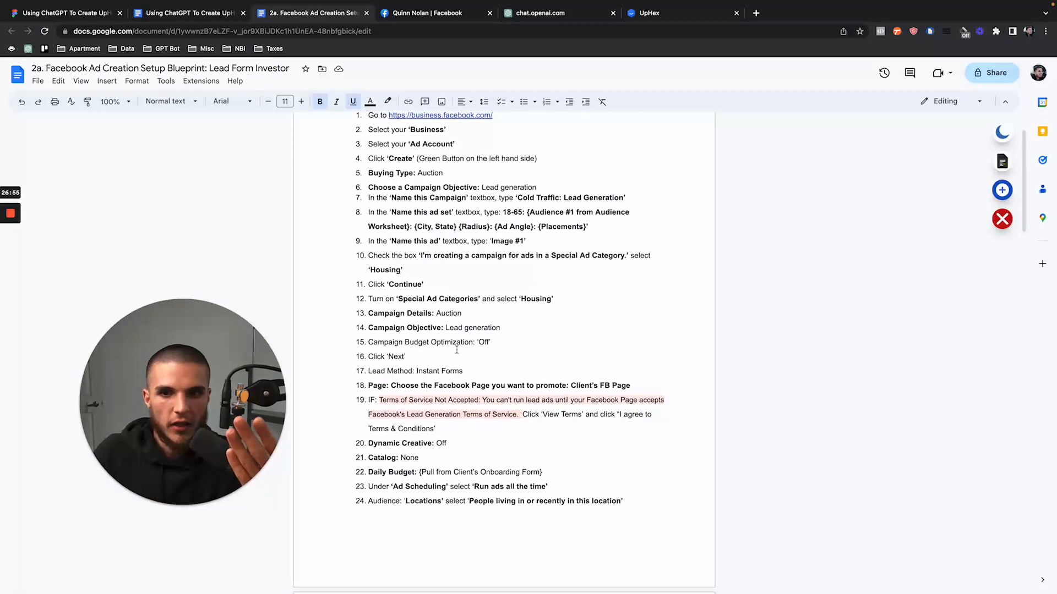
scroll(457, 350, down, 6)
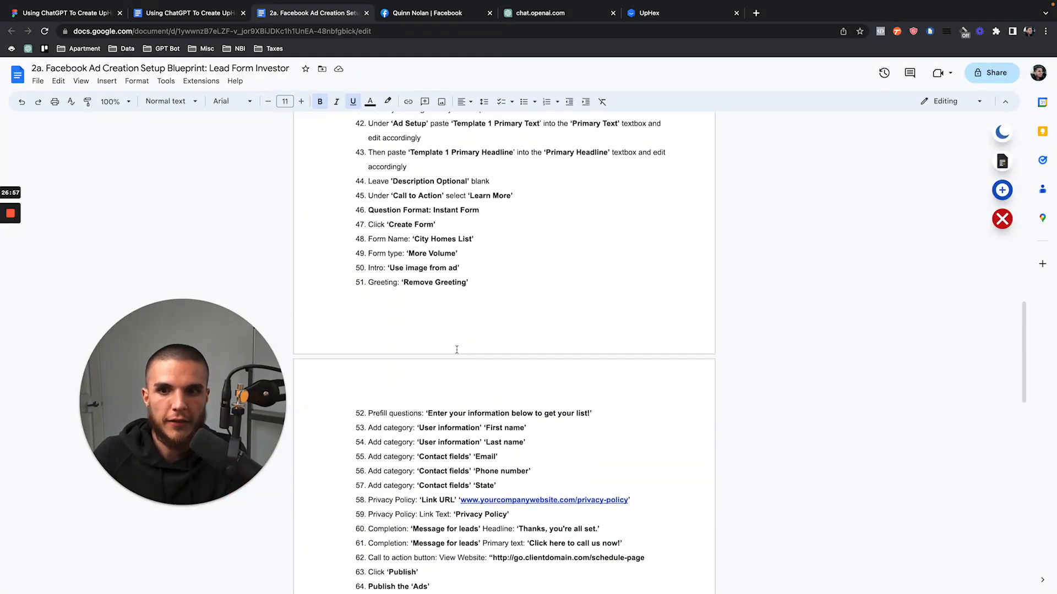
Return to the UpHex ad templates guide and open its linked video "How To Generate FB Leads In Under 10 Mins Full Setup"
click(233, 15)
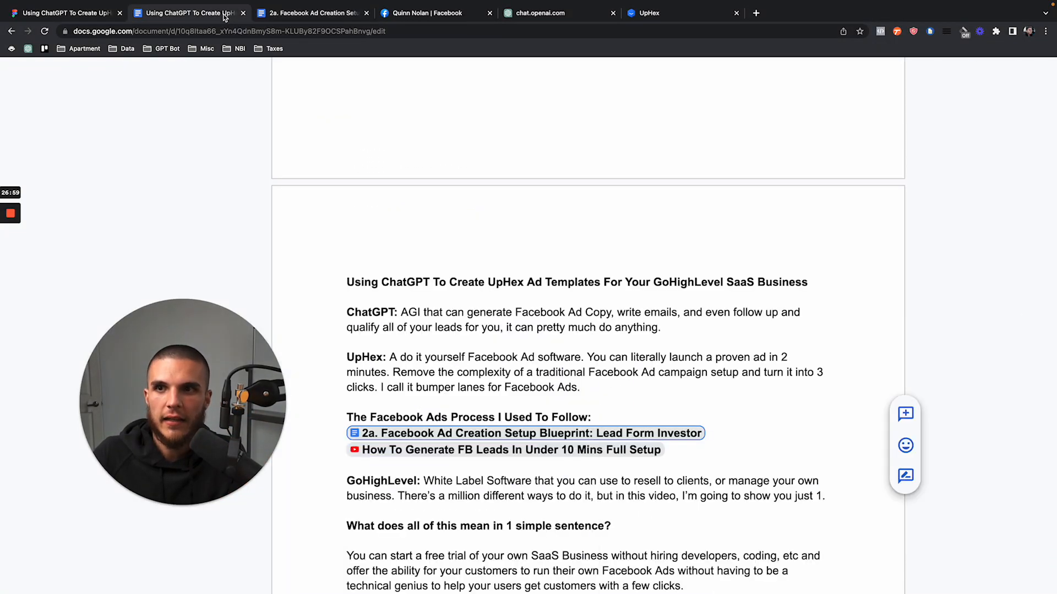
mouse_move(489, 448)
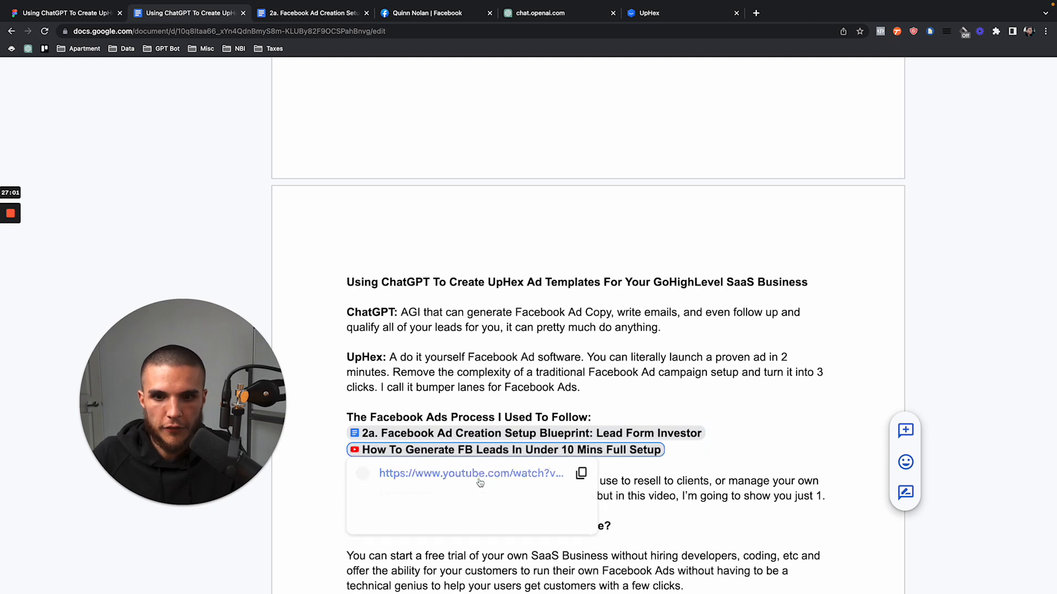
click(485, 473)
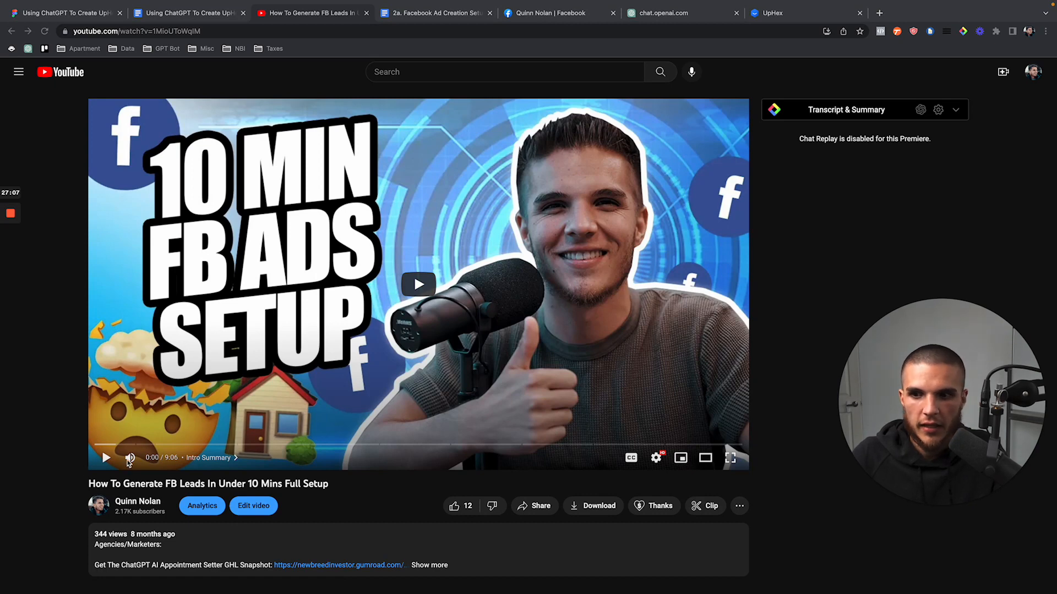
Skim the Facebook leads setup video by skipping through the campaign creation and targeting parts to about 5:00
click(146, 444)
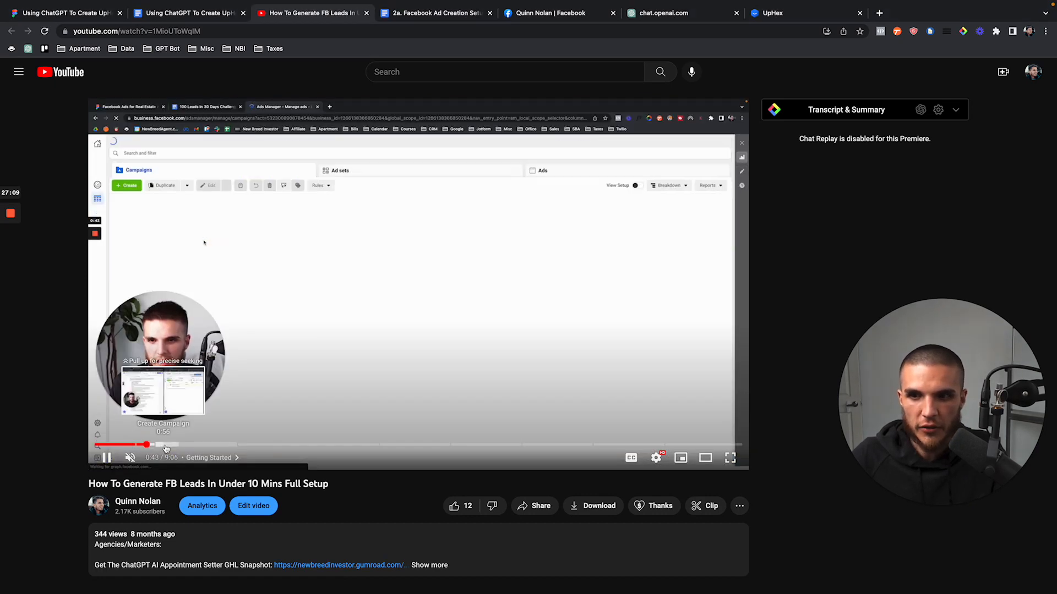
click(165, 445)
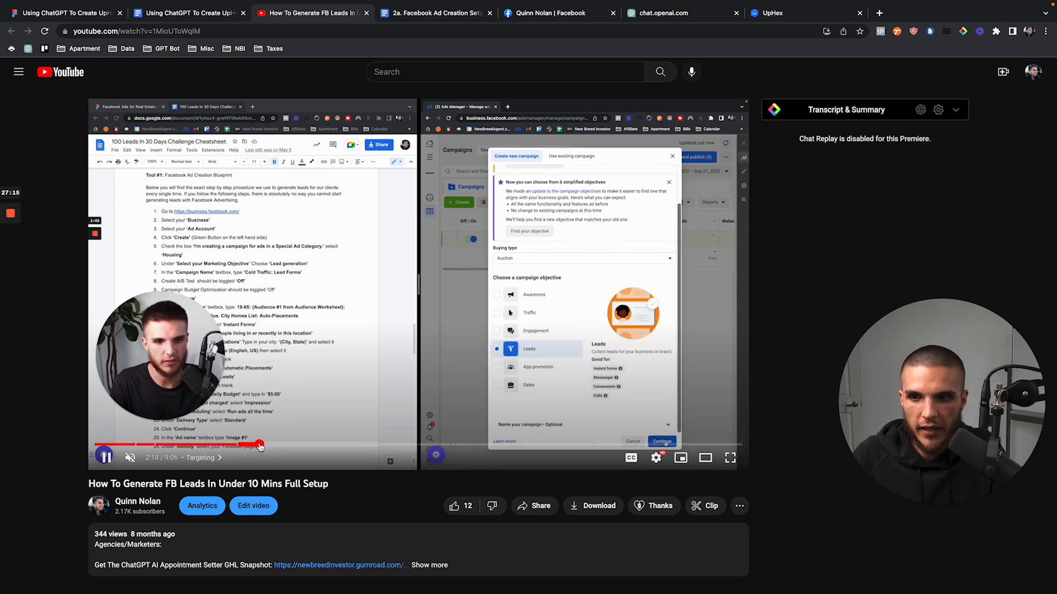
click(260, 444)
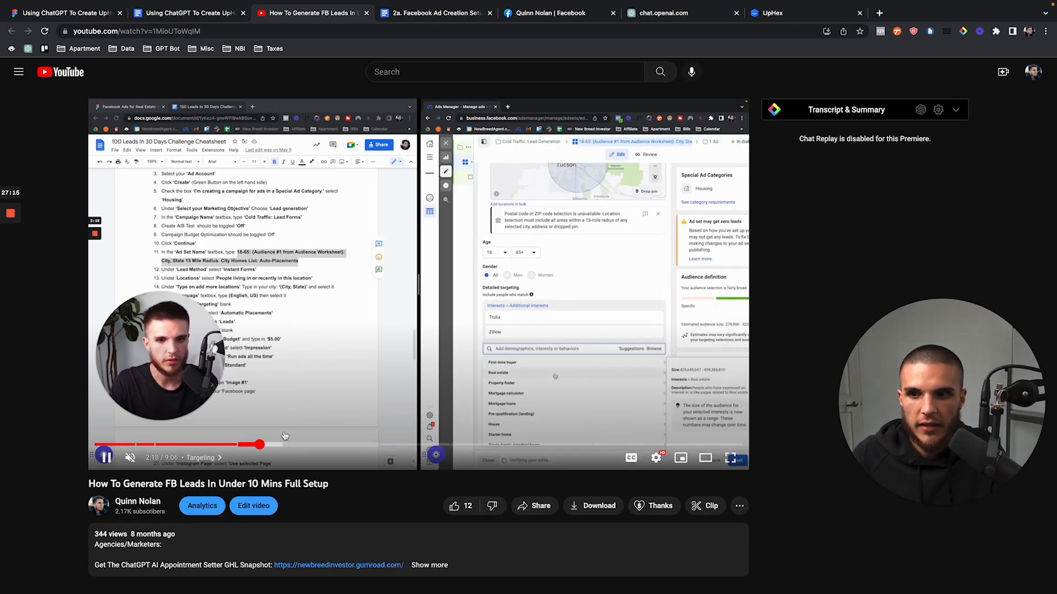
click(451, 444)
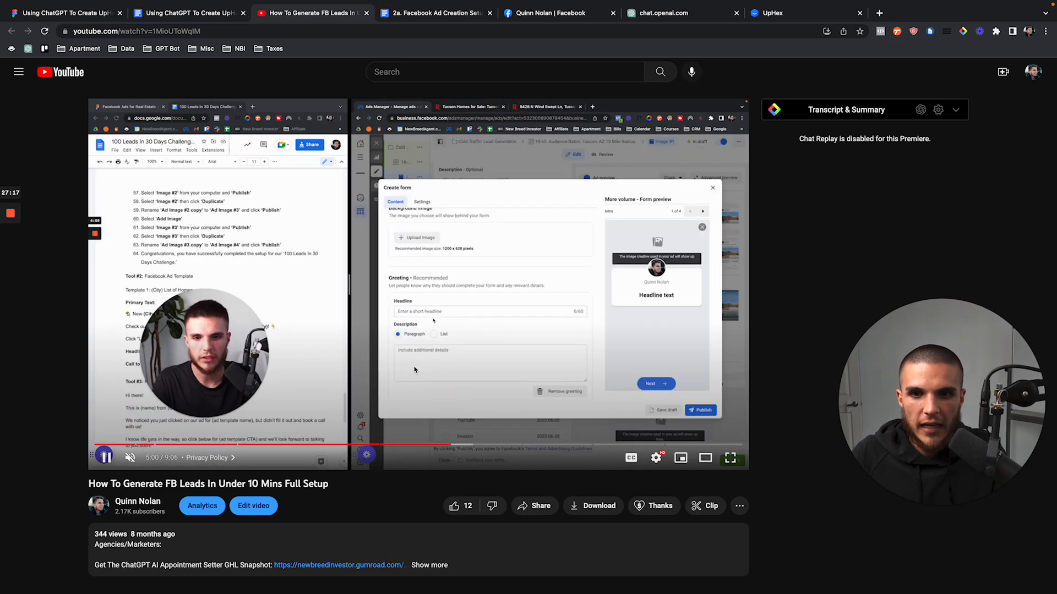
From the YouTube channel's video list, open "How To Generate Motivated Seller Leads With Facebook Ads Using Uphex, GoHighLevel, AI & Automation"
click(206, 13)
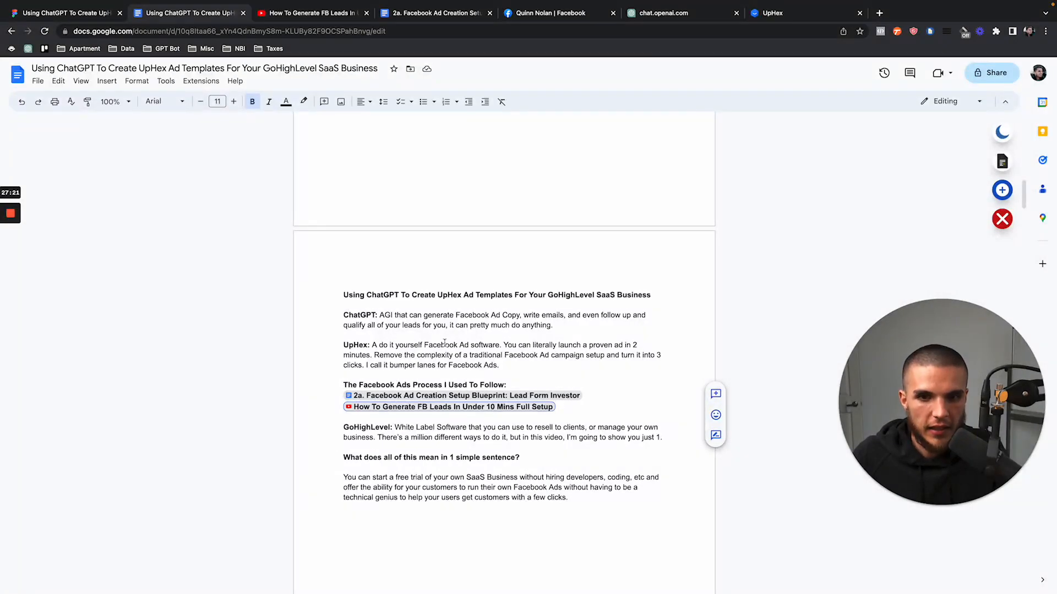
click(771, 12)
click(330, 13)
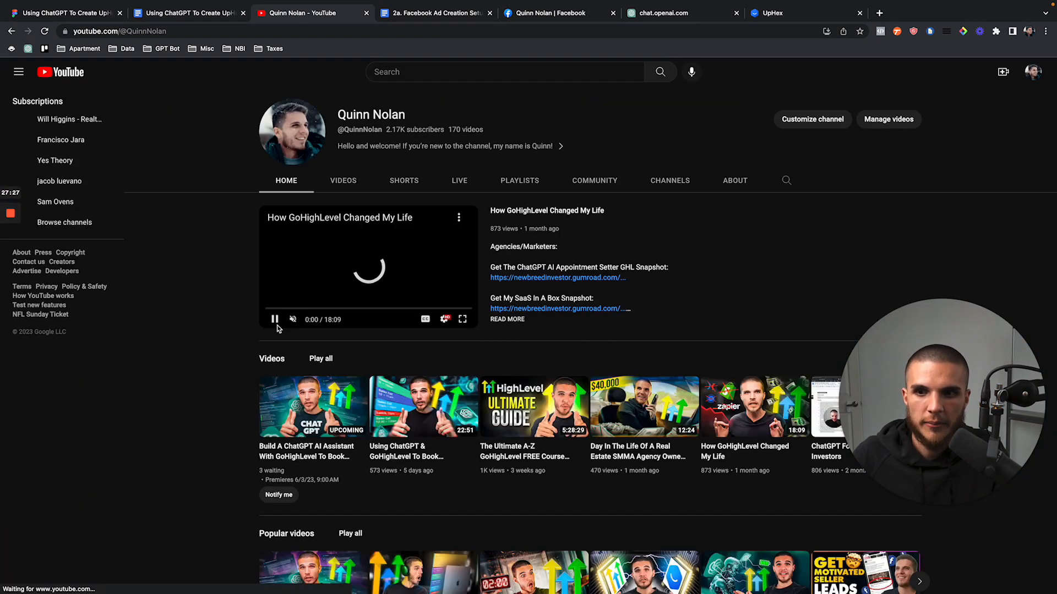
click(343, 181)
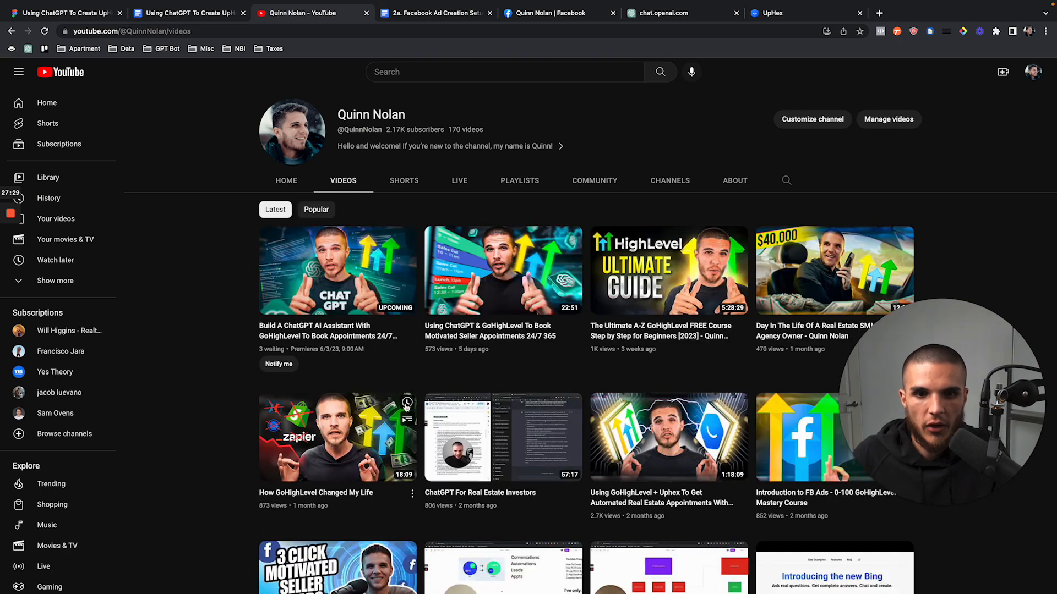
scroll(330, 380, down, 4)
click(351, 379)
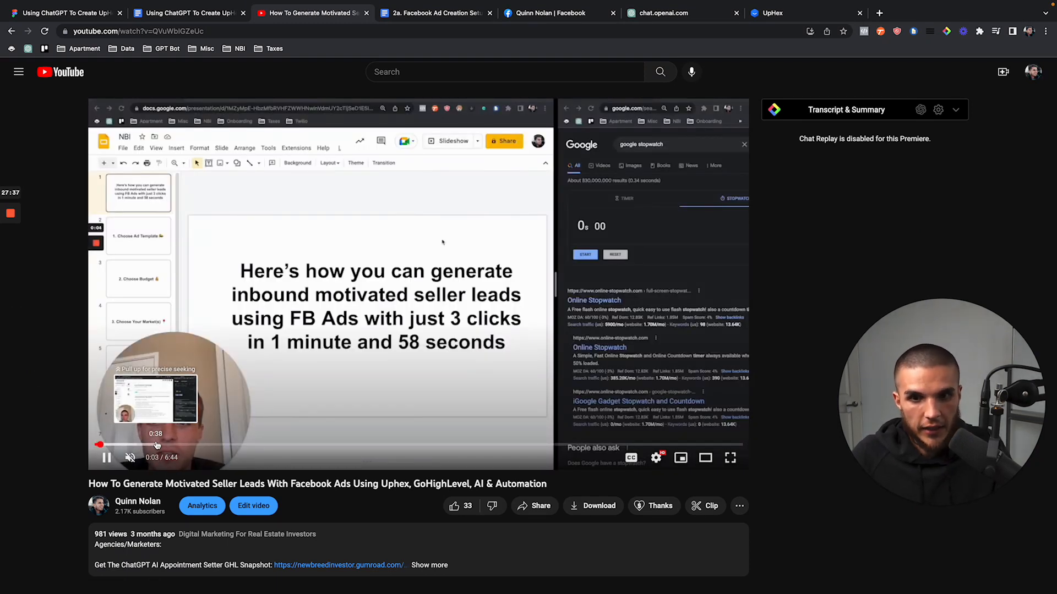
Skim the motivated seller leads video to the campaign creation part at about 1:06, closing it and returning to the guide
click(301, 444)
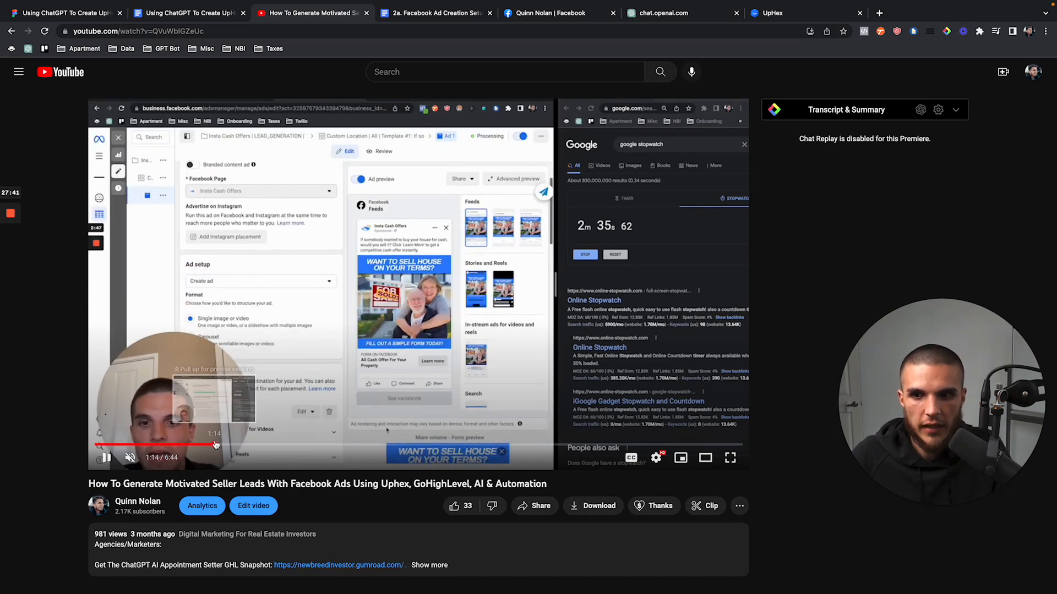
click(197, 445)
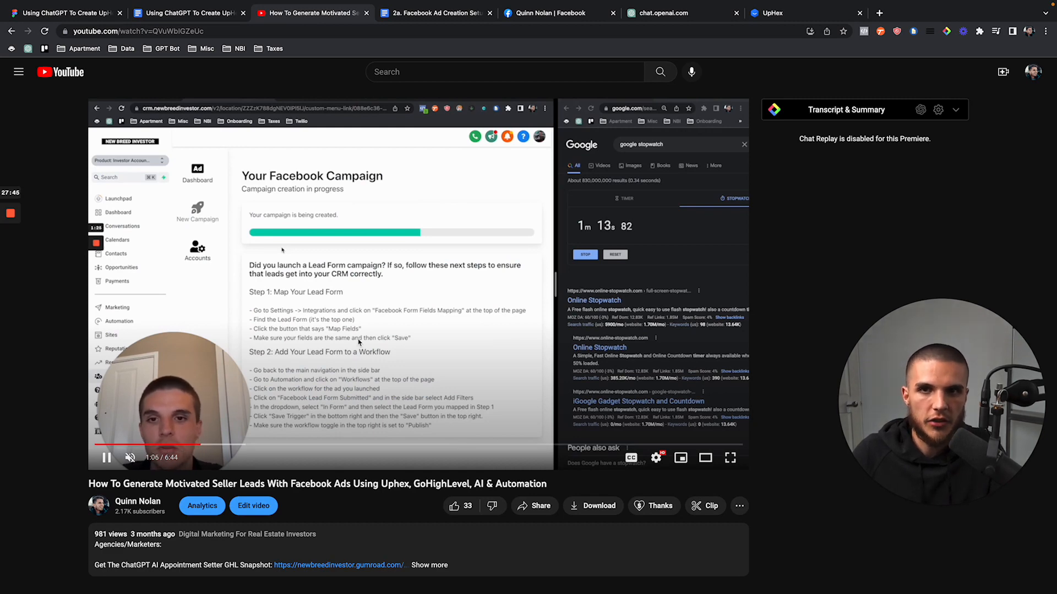
click(223, 14)
click(366, 13)
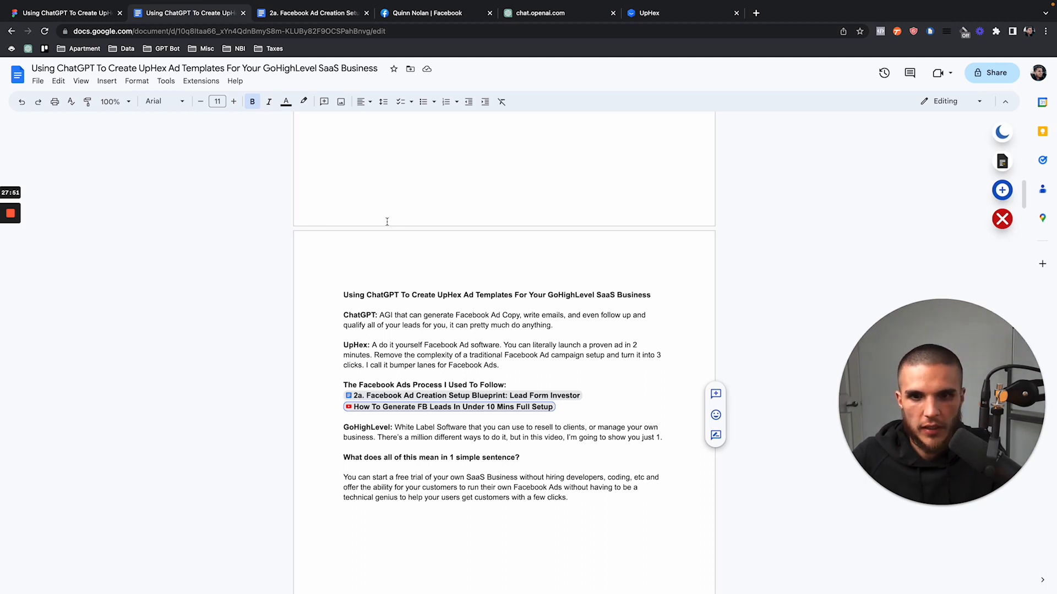
Highlight the ChatGPT definition paragraph below the guide's title, and place the text cursor after the blueprint link to clear the selection
scroll(387, 222, up, 3)
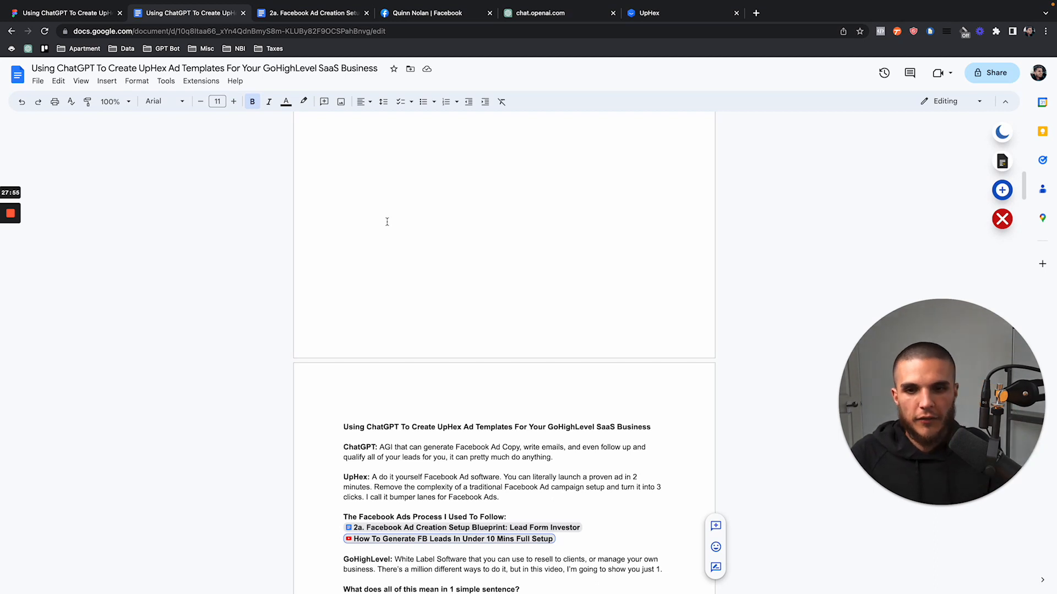
scroll(387, 222, up, 4)
scroll(387, 222, down, 5)
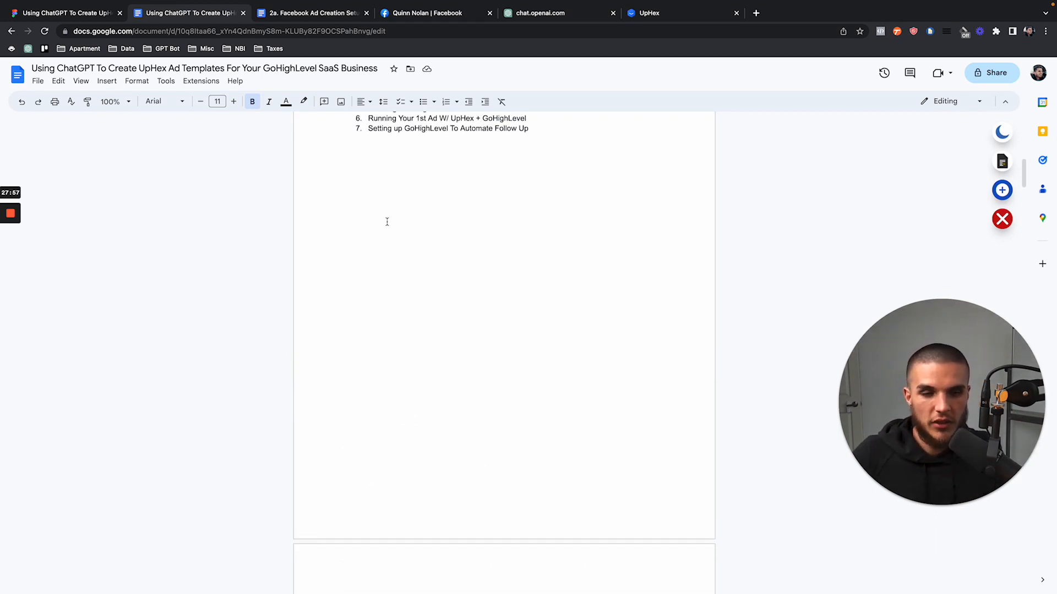
scroll(386, 221, down, 1)
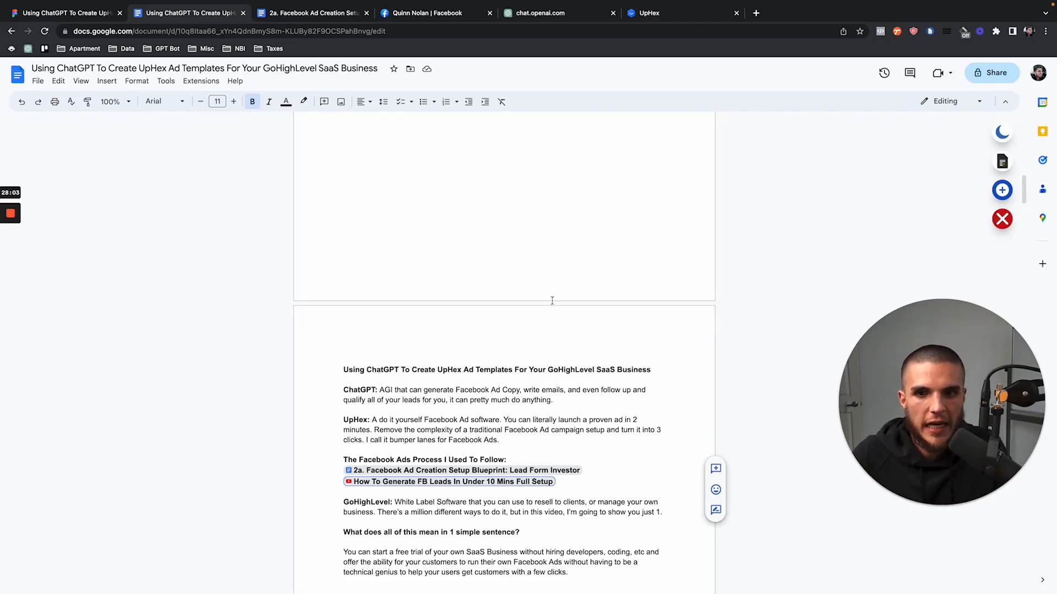
drag(849, 405, 56, 405)
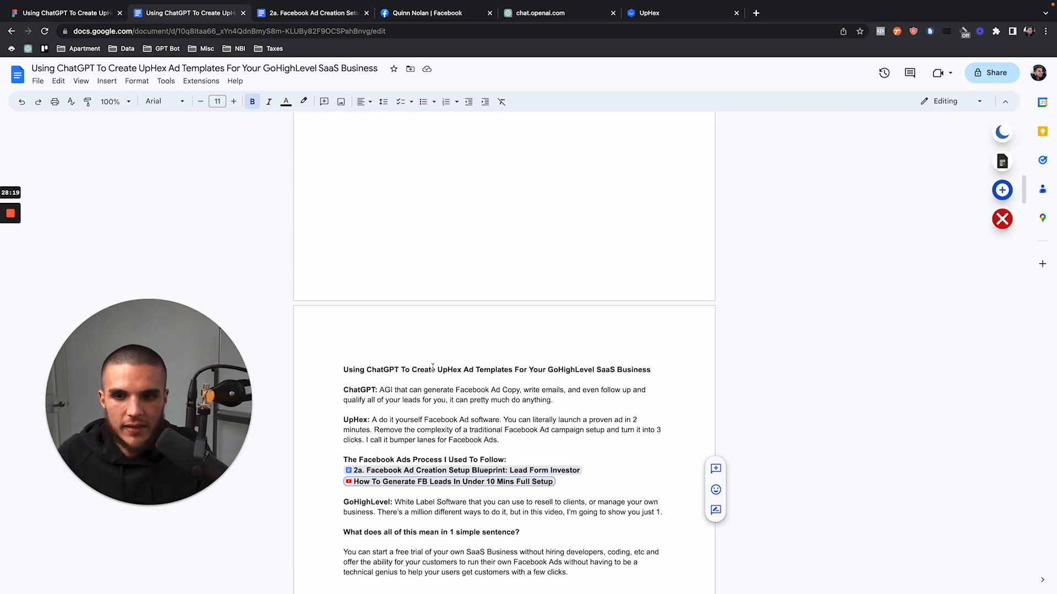
scroll(435, 388, down, 2)
drag(344, 327, 559, 337)
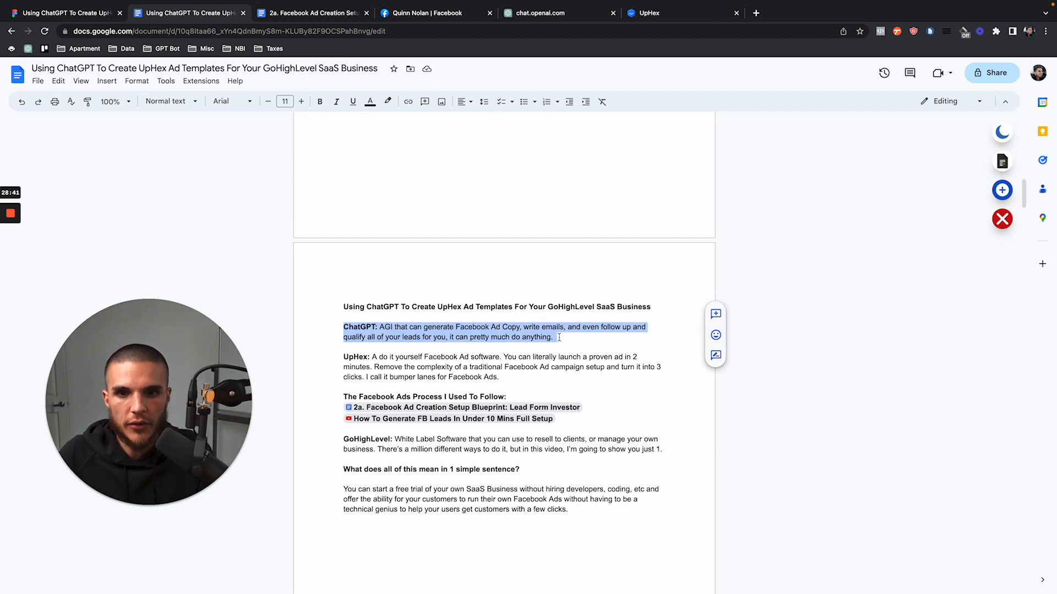
mouse_move(537, 412)
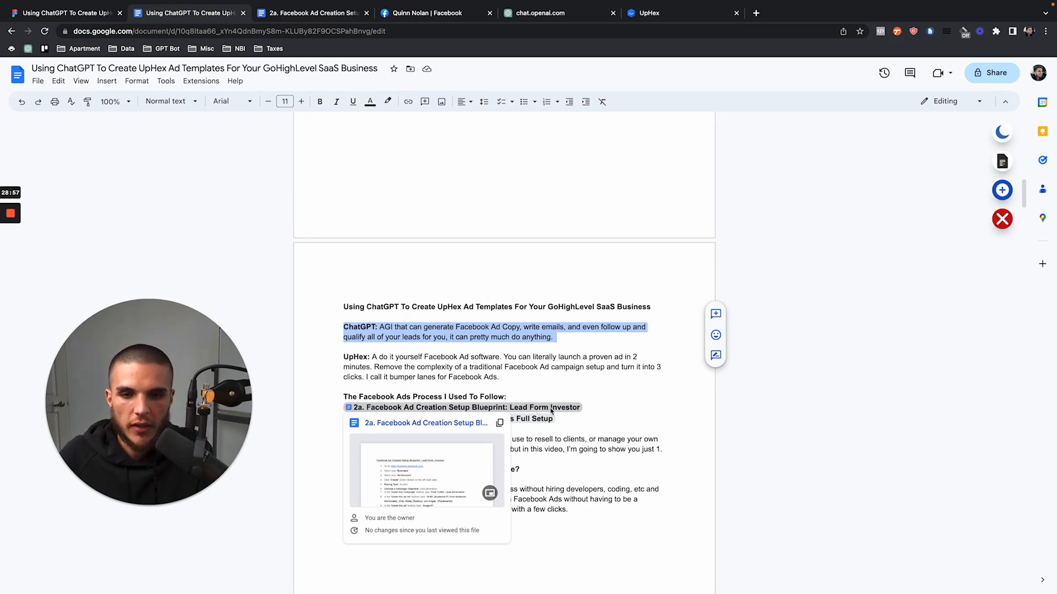
click(606, 407)
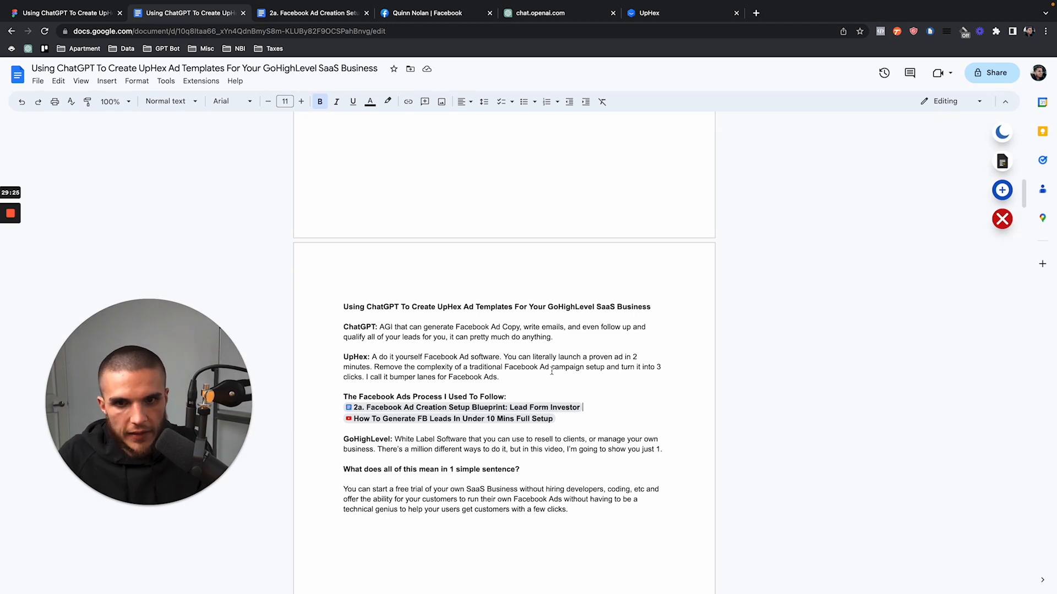
Highlight the table of contents entries one at a time, from "ChatGPT Prompts" through "Setting up GoHighLevel To Automate Follow Up"
scroll(552, 372, up, 3)
scroll(552, 372, up, 6)
scroll(551, 371, down, 8)
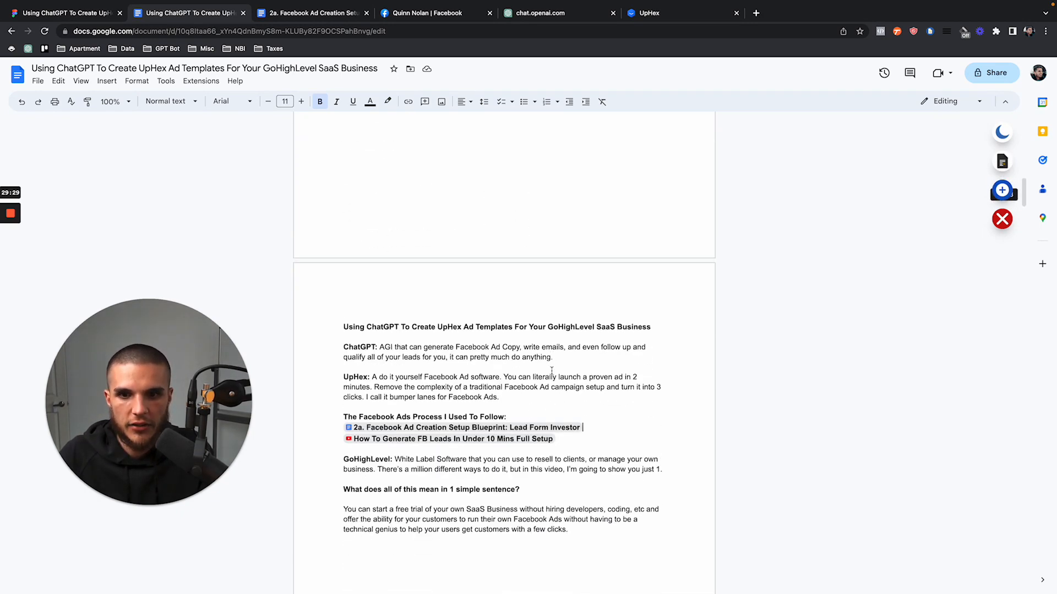
scroll(551, 372, up, 8)
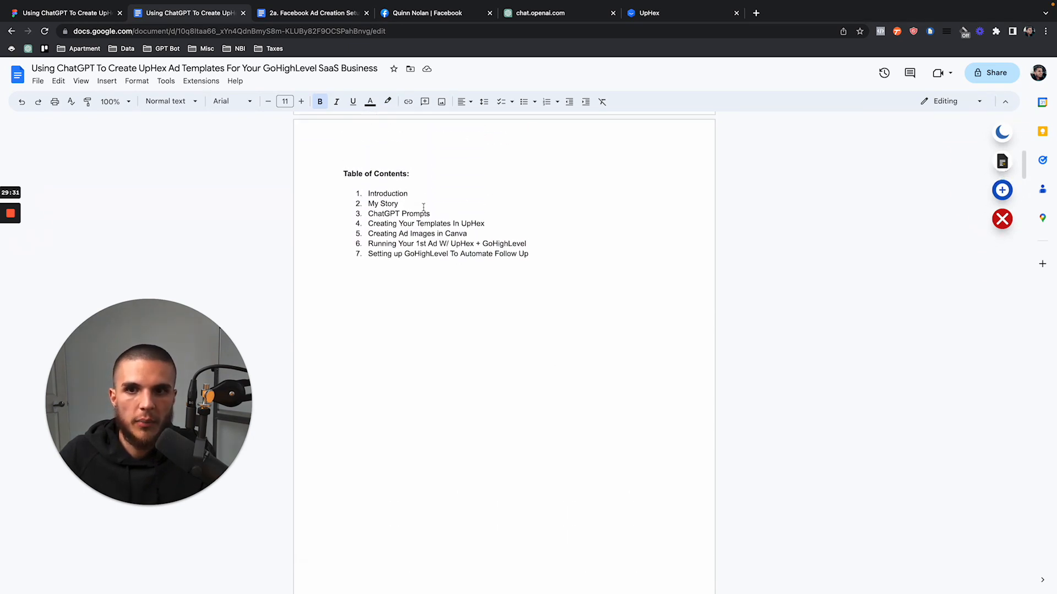
scroll(423, 208, up, 5)
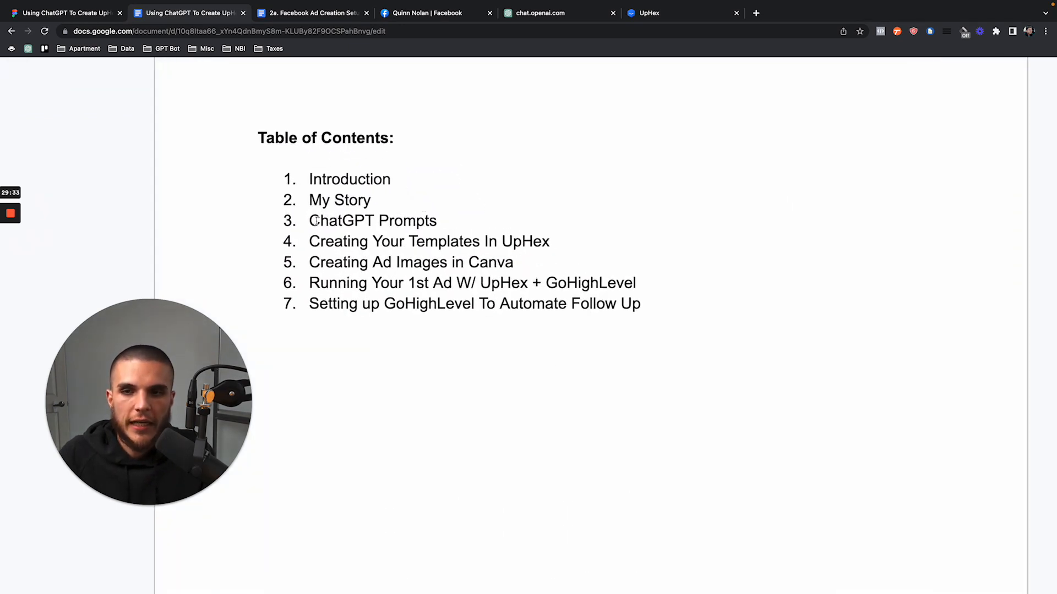
drag(309, 222, 440, 222)
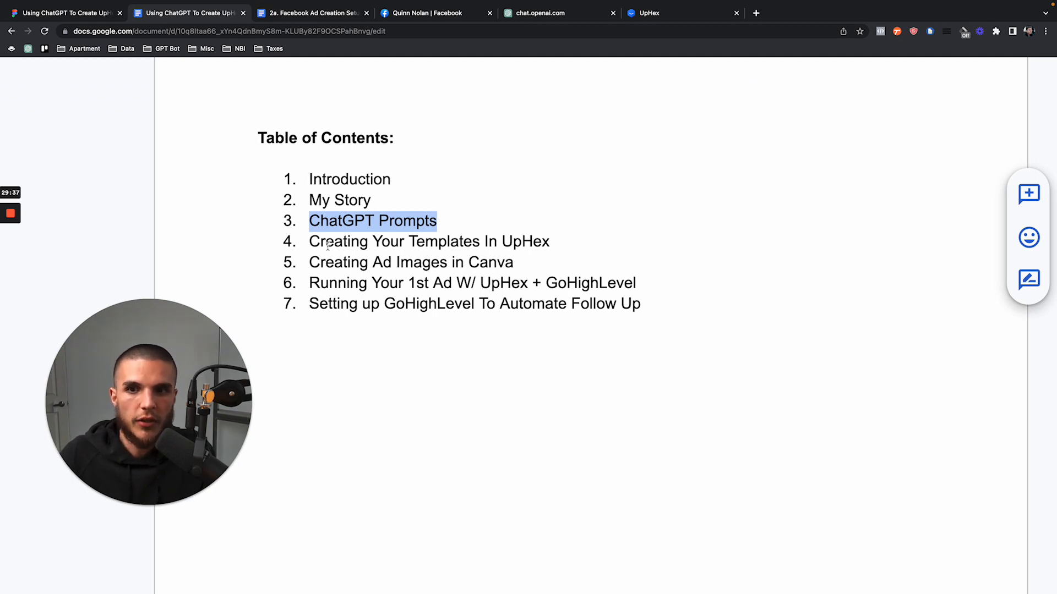
drag(309, 245, 550, 245)
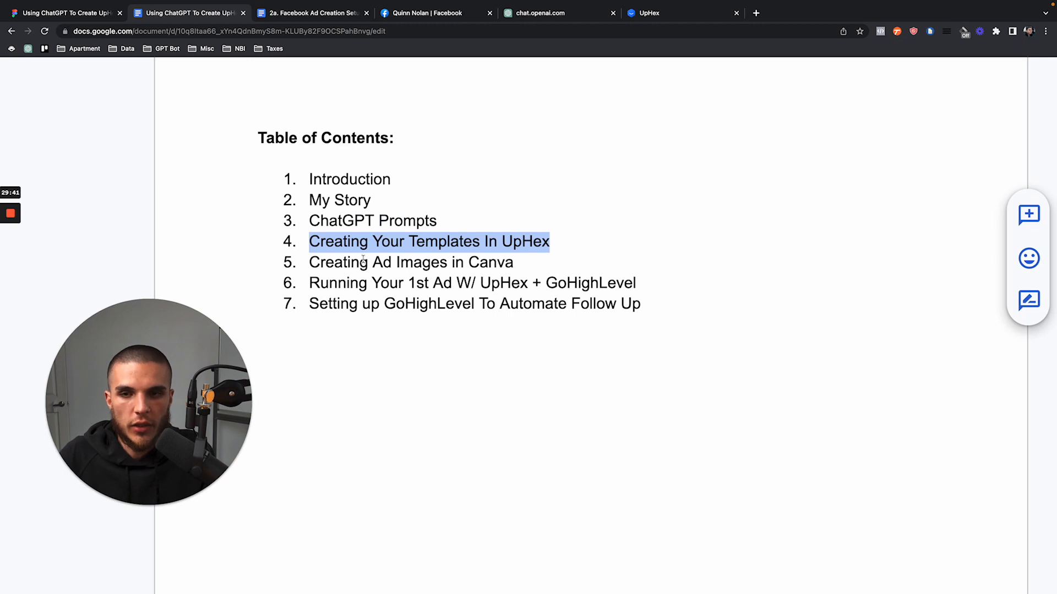
drag(310, 263, 519, 262)
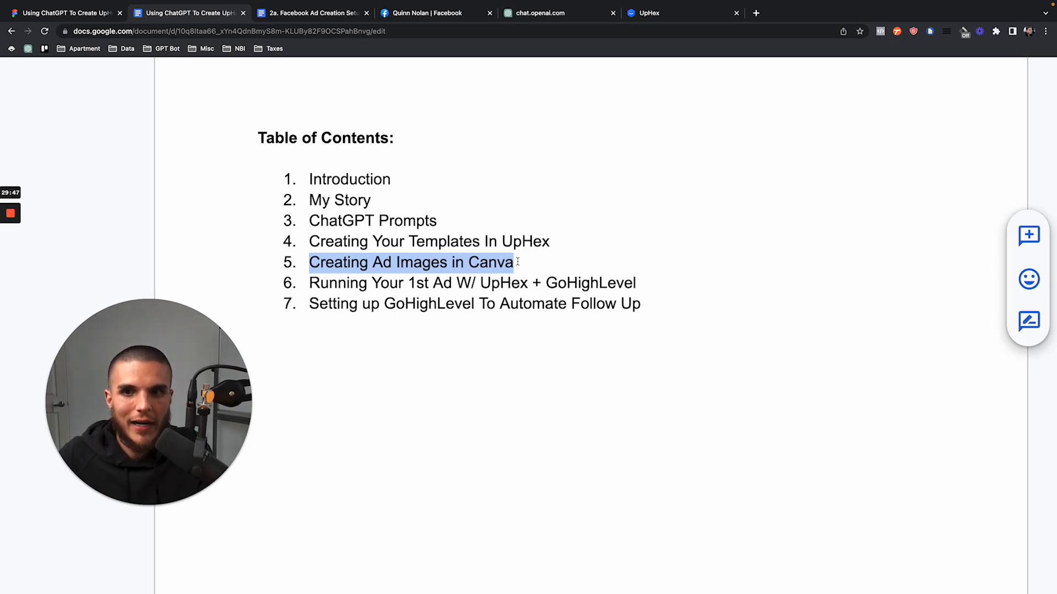
click(310, 283)
drag(310, 283, 637, 285)
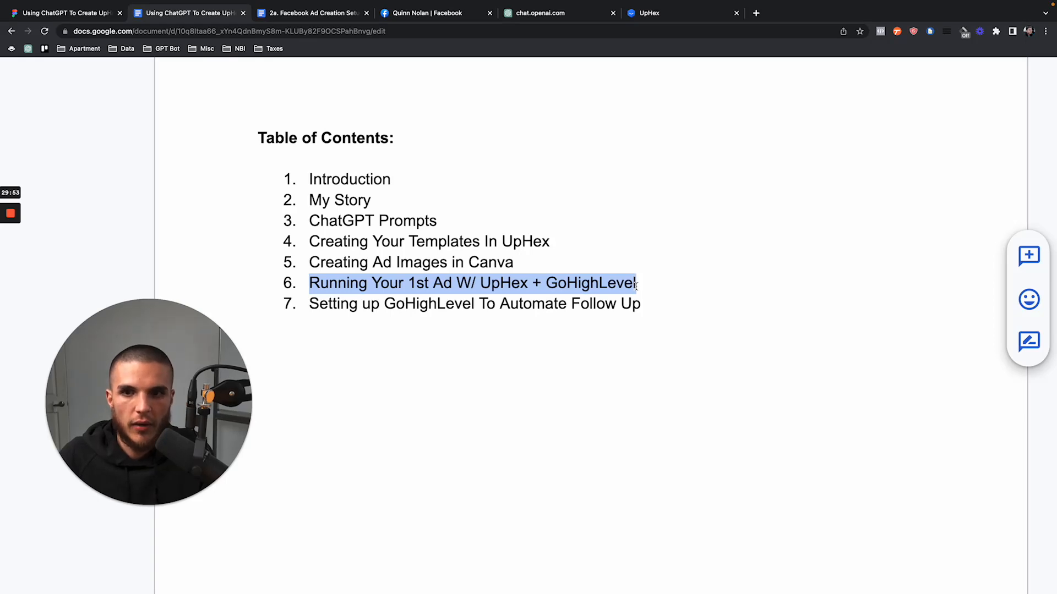
drag(311, 305, 641, 301)
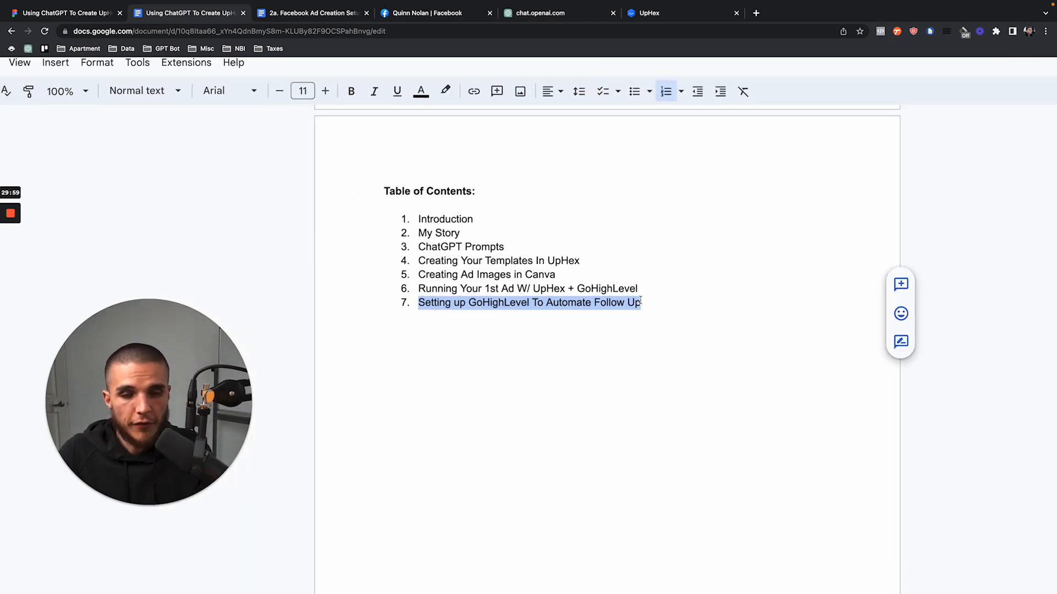
On the guide's definitions page, highlight the ChatGPT label, the GoHighLevel label and the words "White Label Software" in turn
scroll(660, 460, down, 5)
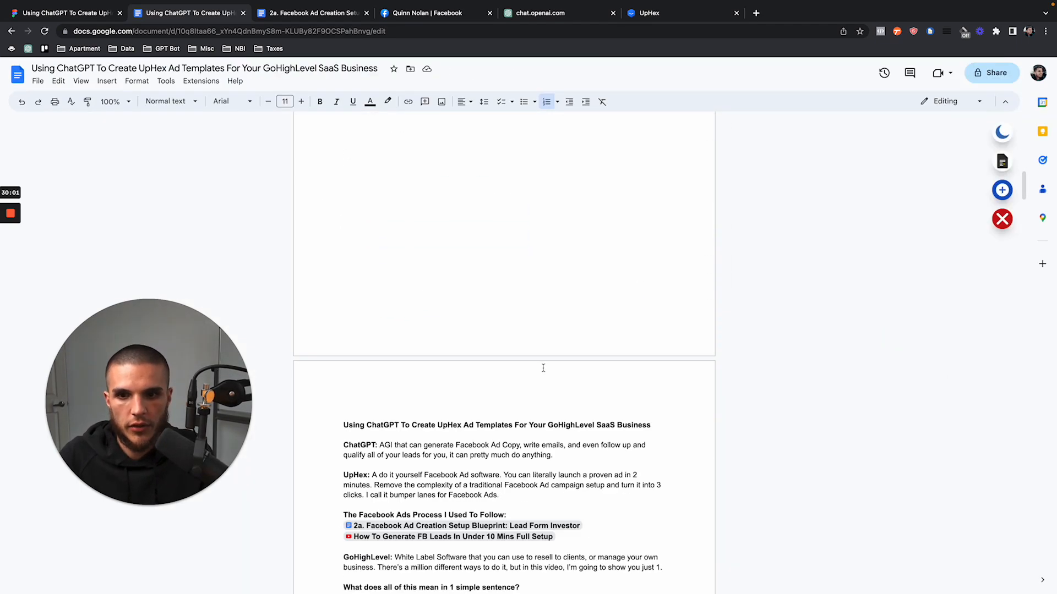
scroll(543, 367, down, 4)
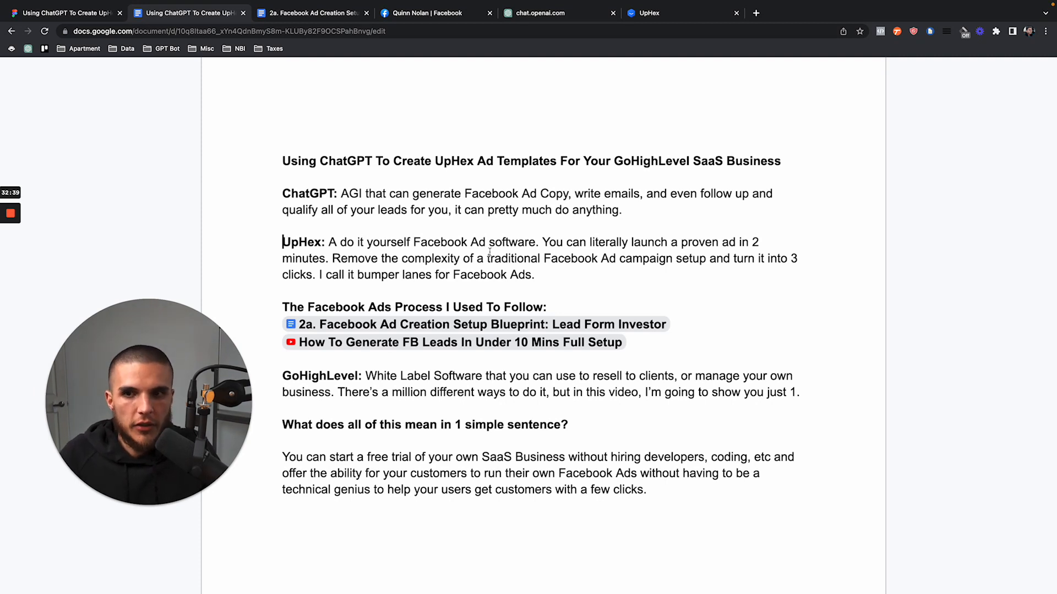
drag(282, 193, 338, 194)
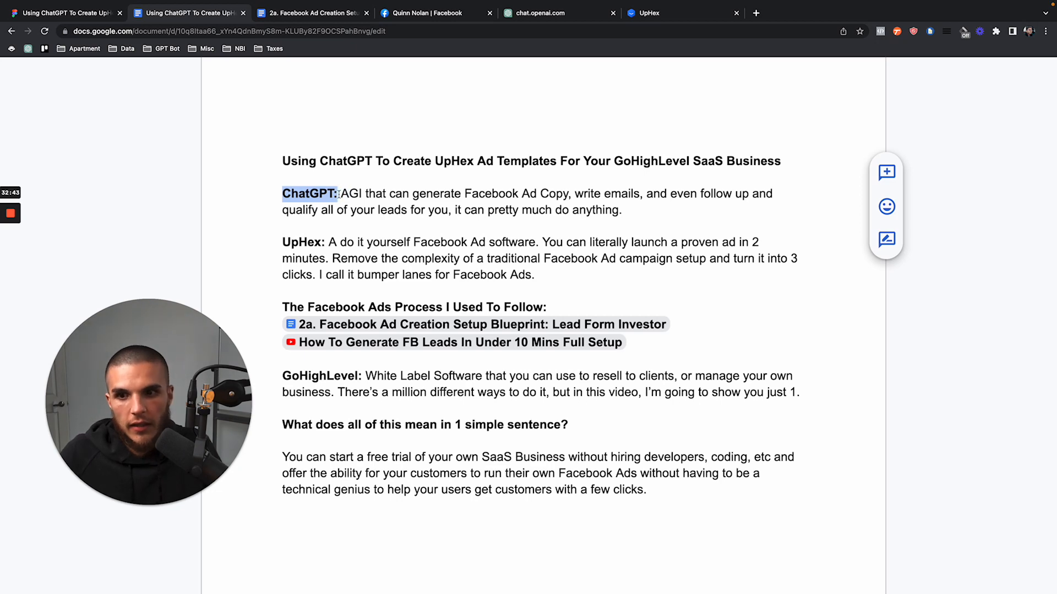
scroll(352, 335, down, 3)
click(657, 364)
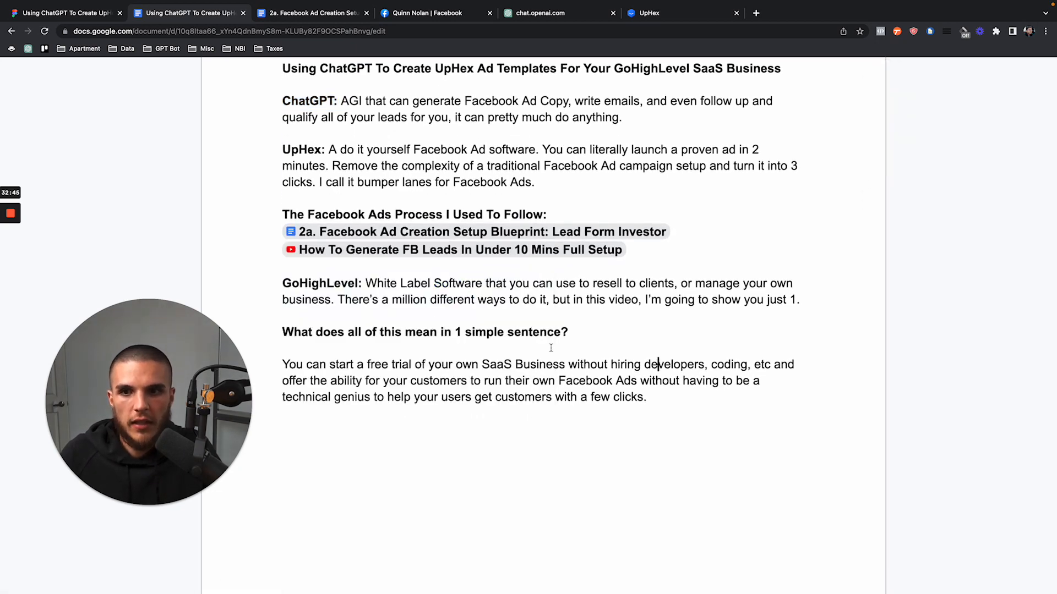
drag(284, 283, 361, 278)
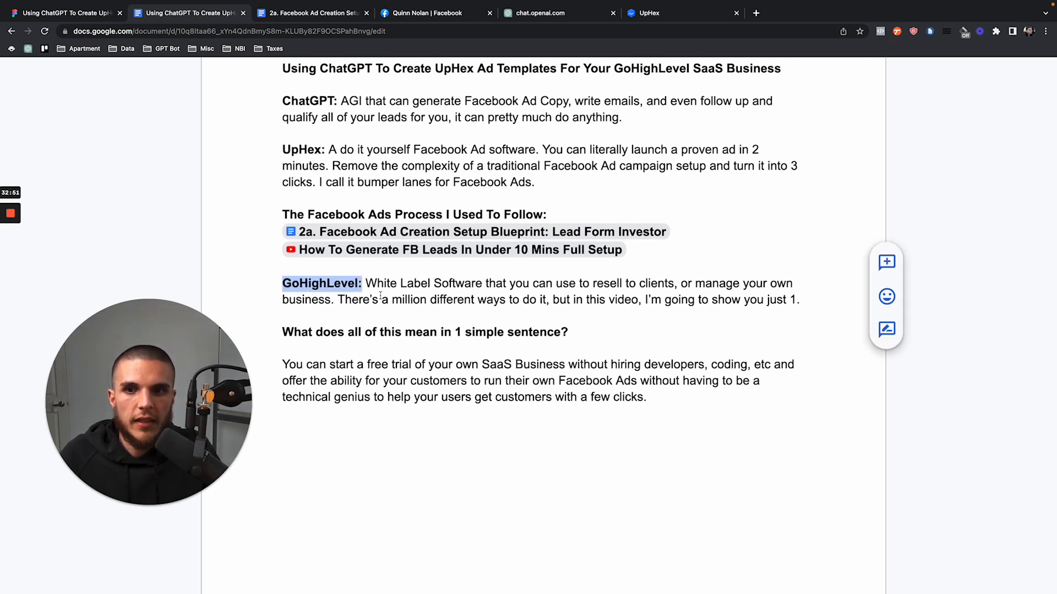
drag(366, 284, 465, 284)
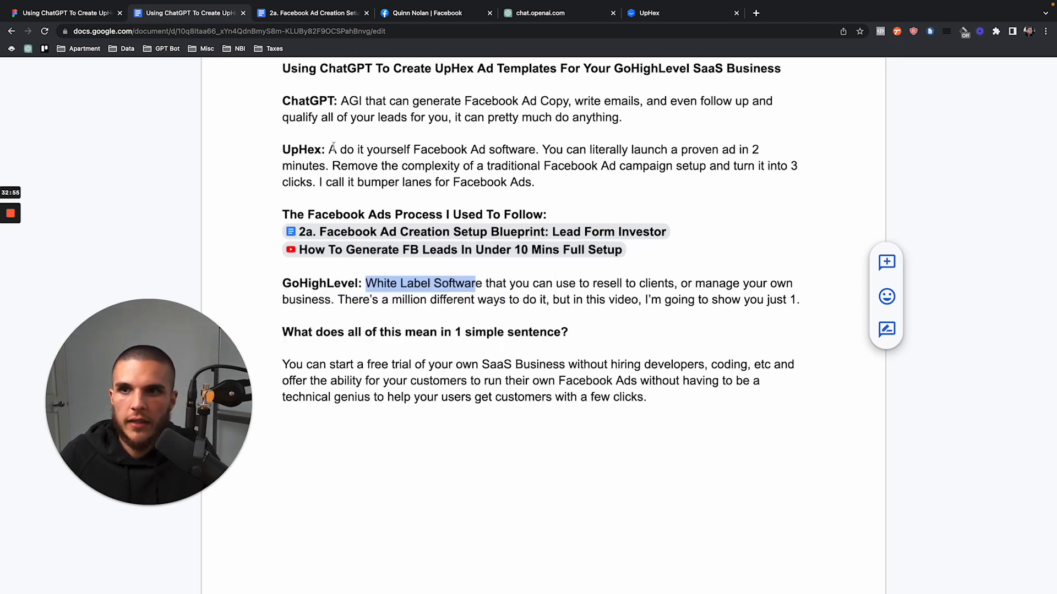
Open the bookmarked NewBreedInvestor.com CRM in a new tab and view its Funnels page, opening and closing the new funnel dialog
click(756, 13)
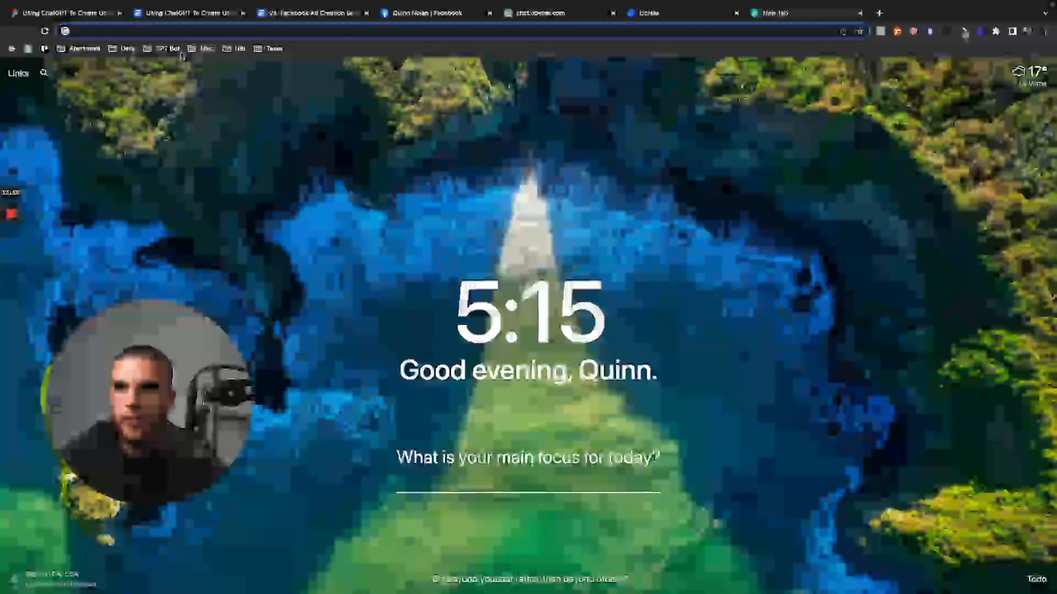
click(180, 50)
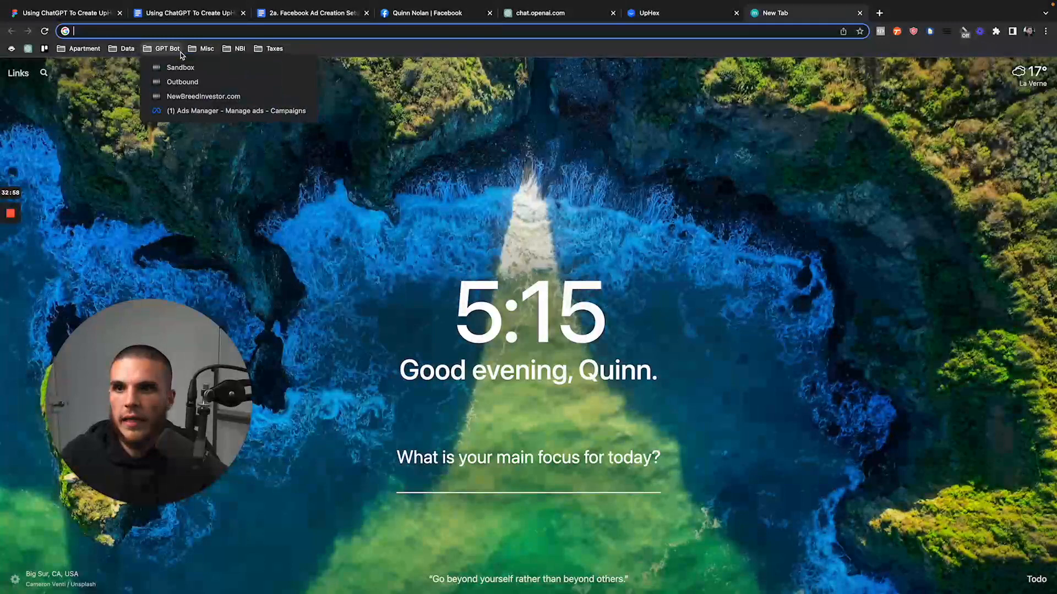
click(187, 96)
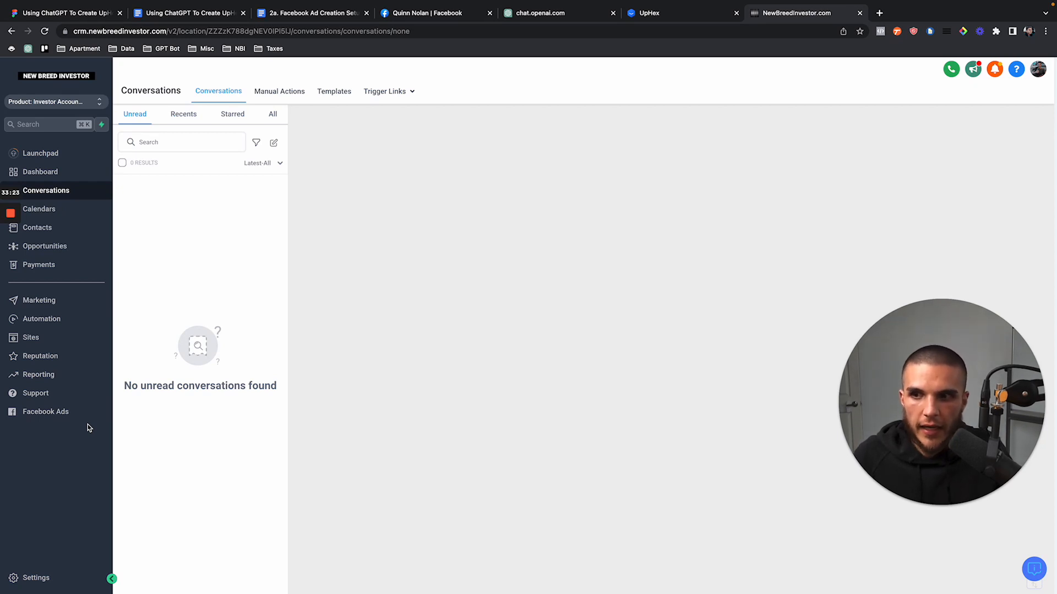
click(65, 343)
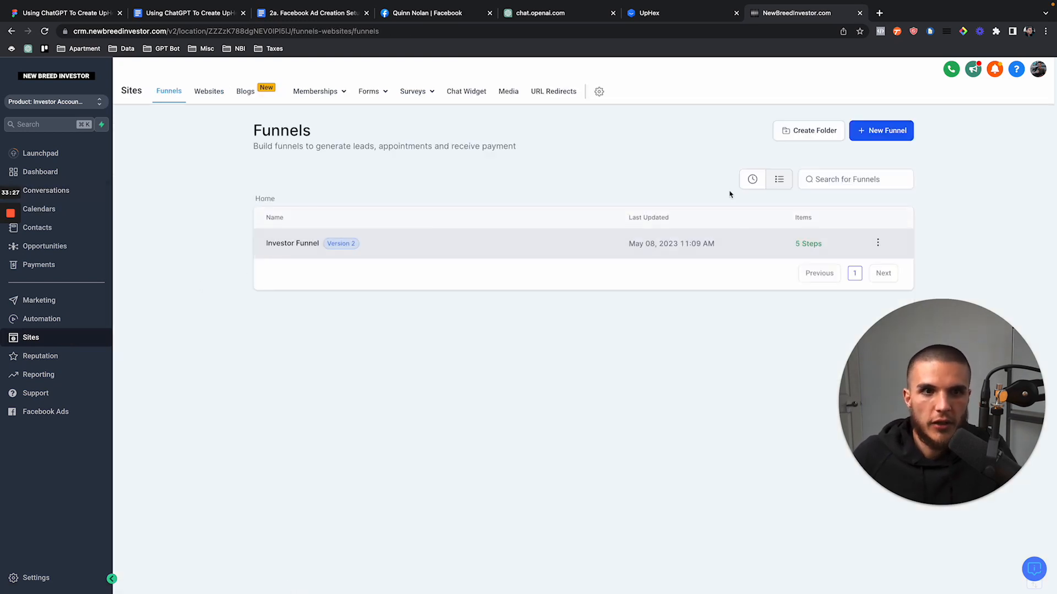
click(857, 139)
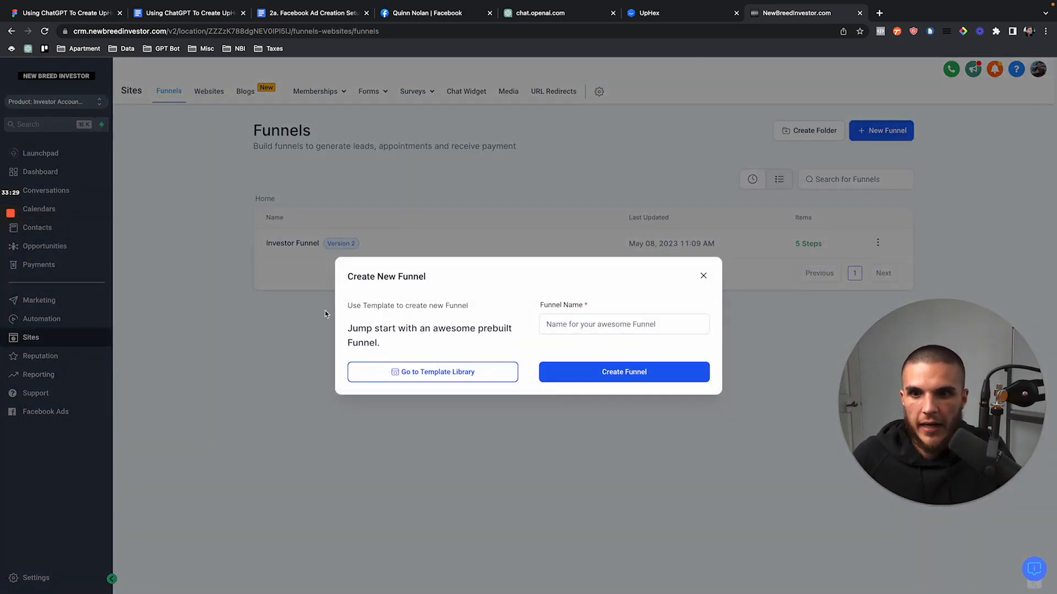
click(703, 277)
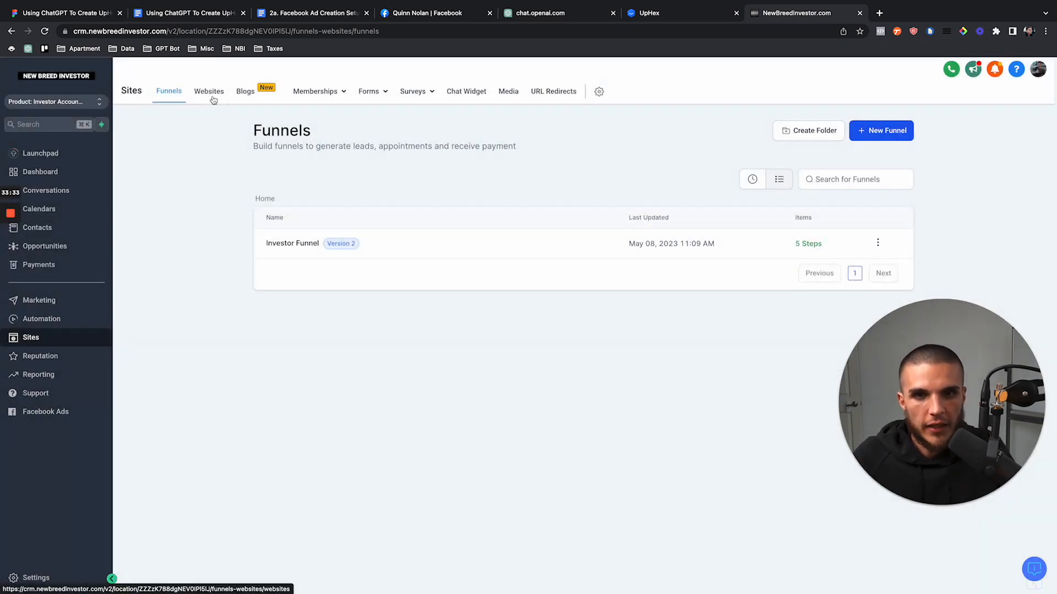
Return to the guide's one-sentence summary, clear the text selection below it, and briefly view the Facebook ad blueprint document
click(215, 20)
scroll(508, 317, down, 3)
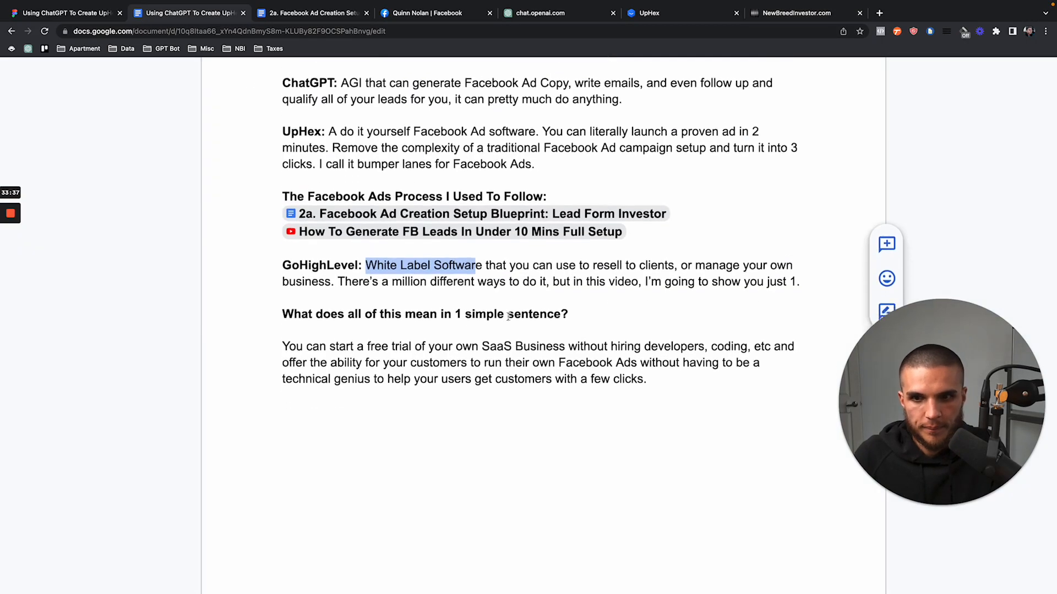
scroll(578, 320, down, 6)
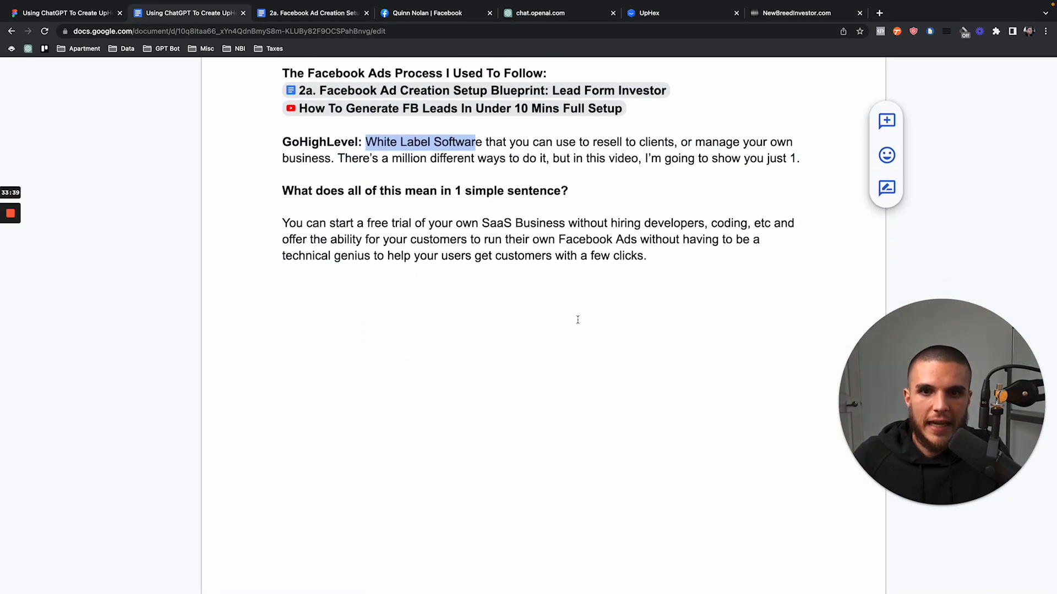
click(578, 320)
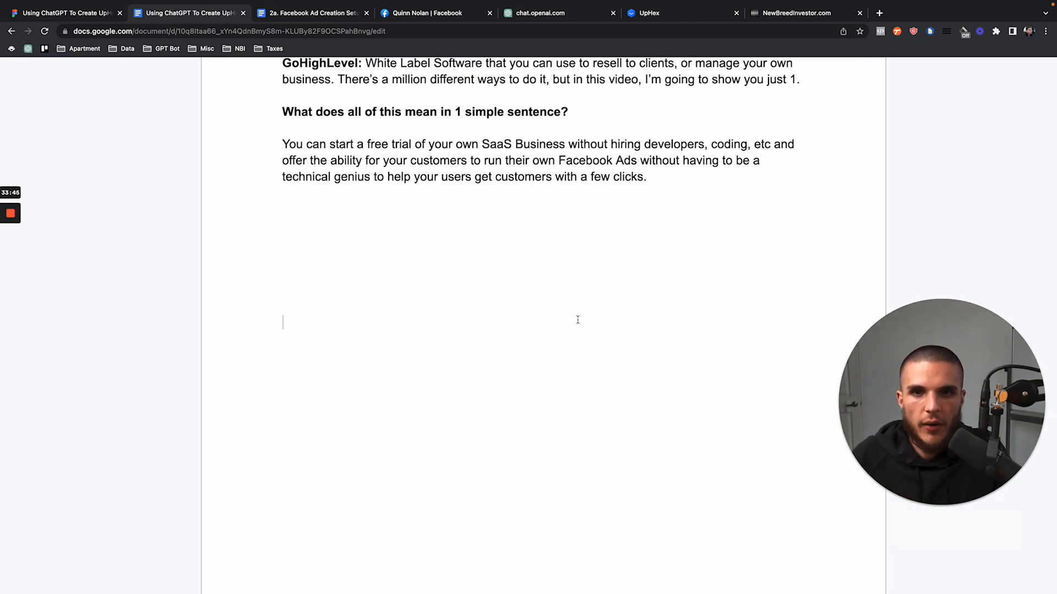
scroll(577, 320, down, 1)
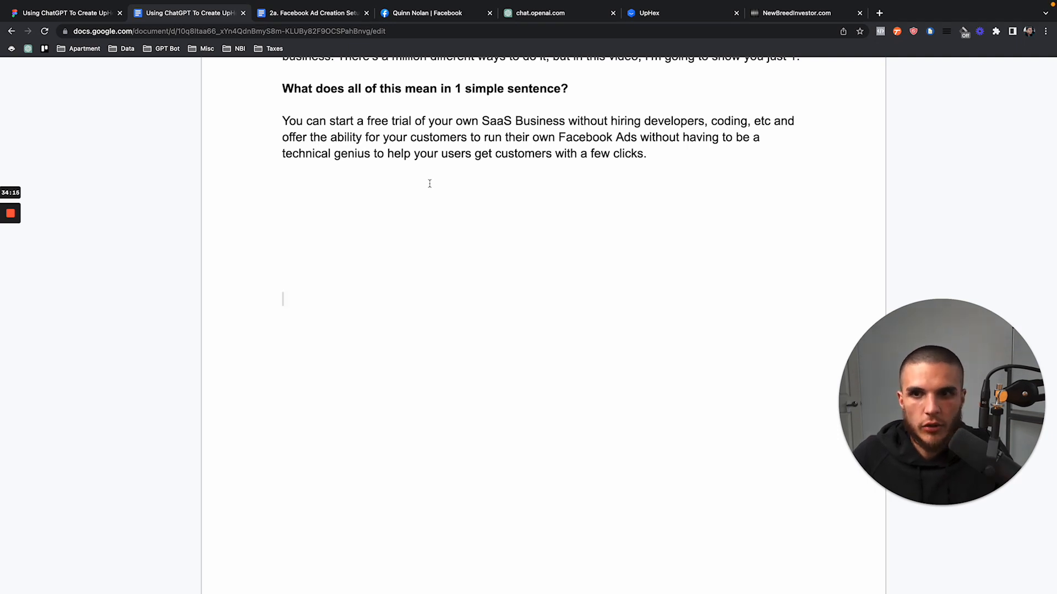
key(ctrl+Tab)
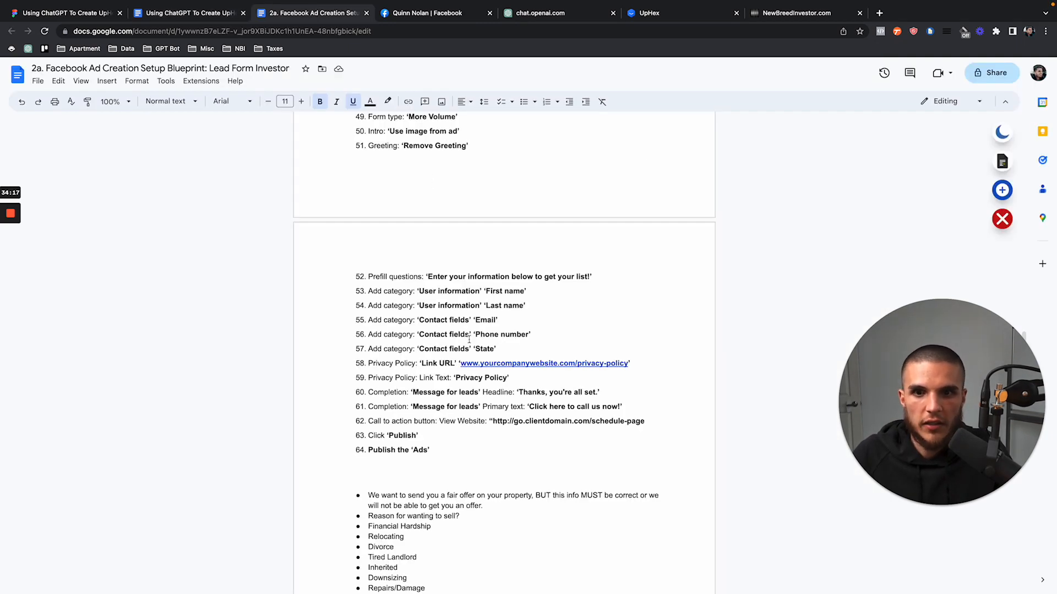
click(226, 15)
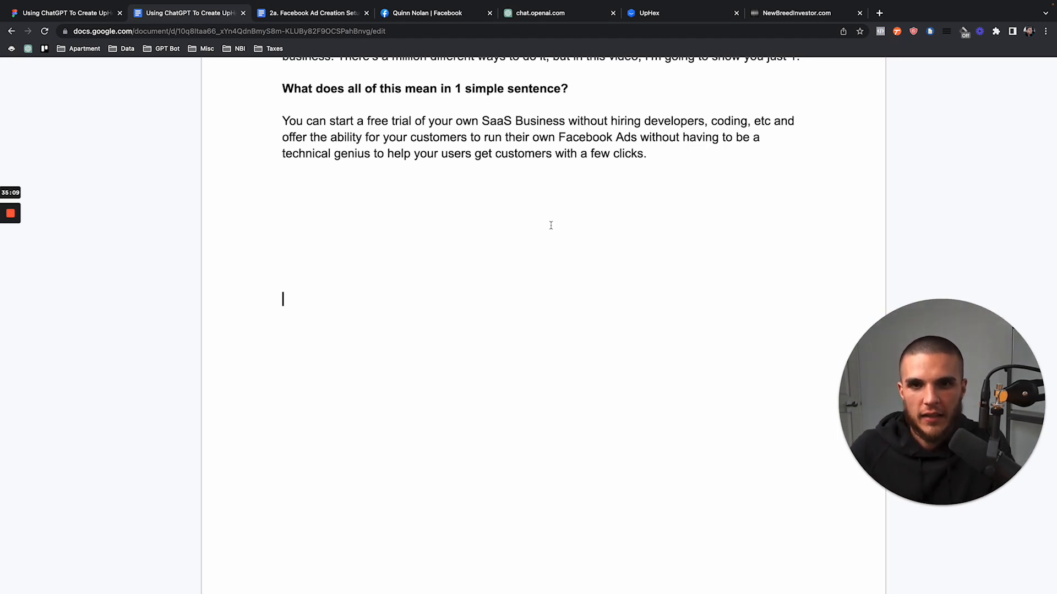
Go to the guide's My Story section, and delete and re-enter the line break just before its heading
scroll(551, 226, down, 5)
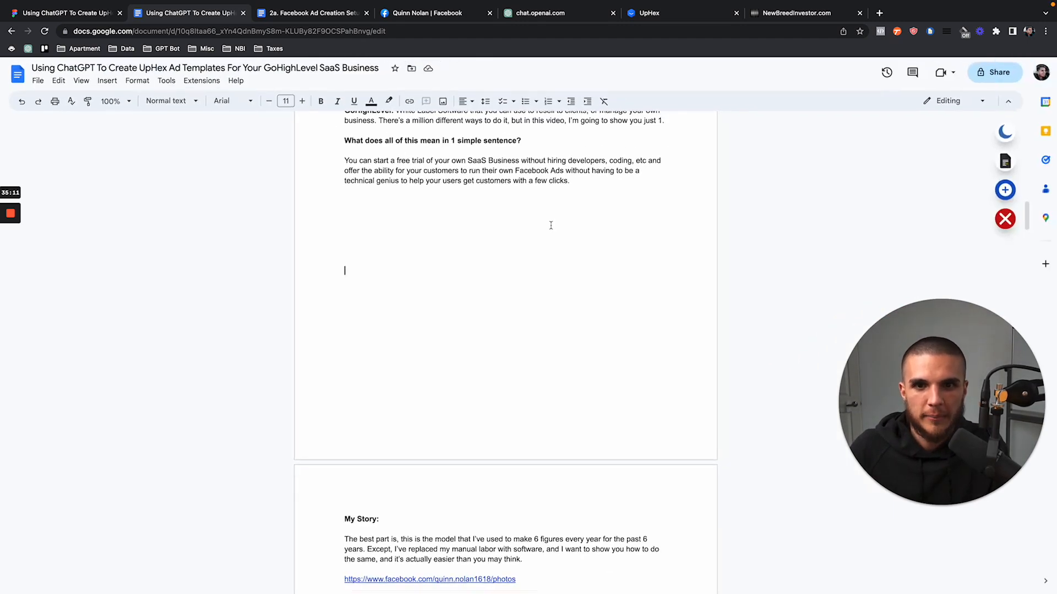
scroll(394, 386, down, 3)
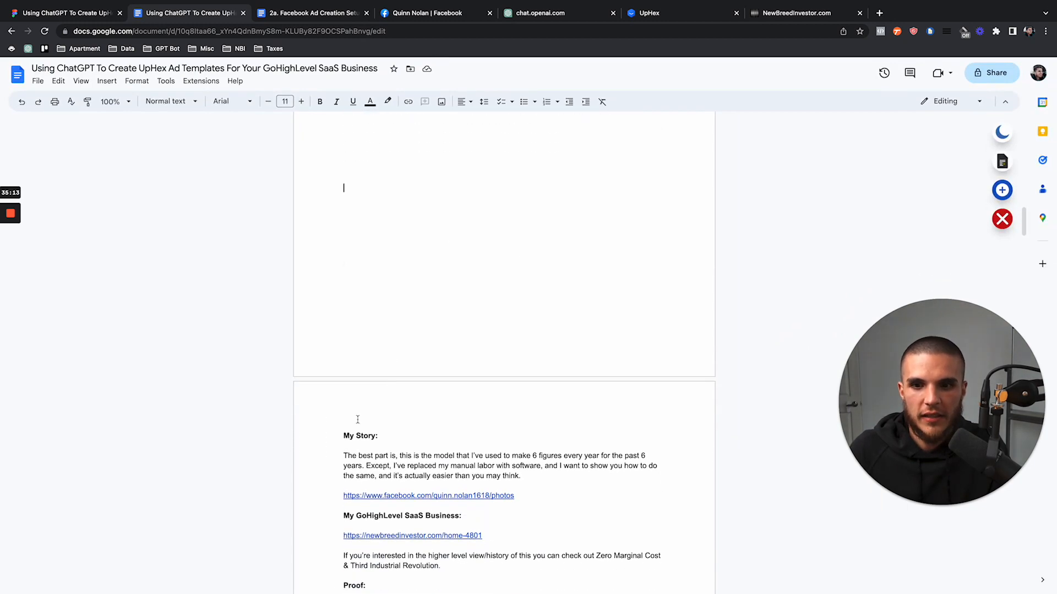
click(341, 425)
key(BackSpace)
key(Return)
scroll(433, 314, up, 5)
scroll(433, 313, down, 5)
Copy the Prompt #1 text from the guide and paste it into the message of a new GPT-4 chat in ChatGPT
scroll(434, 313, down, 10)
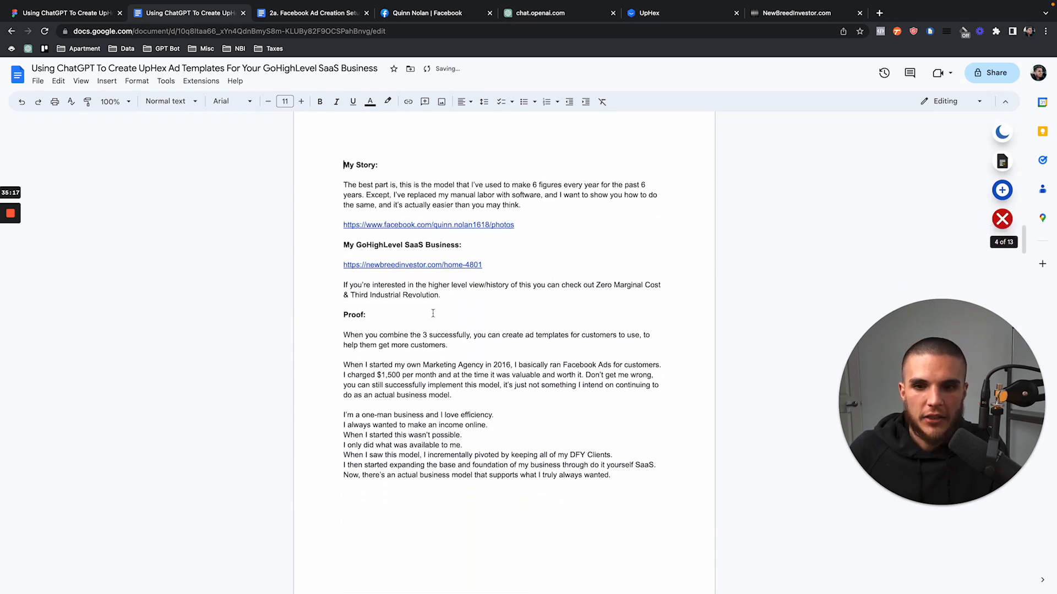
scroll(433, 314, down, 8)
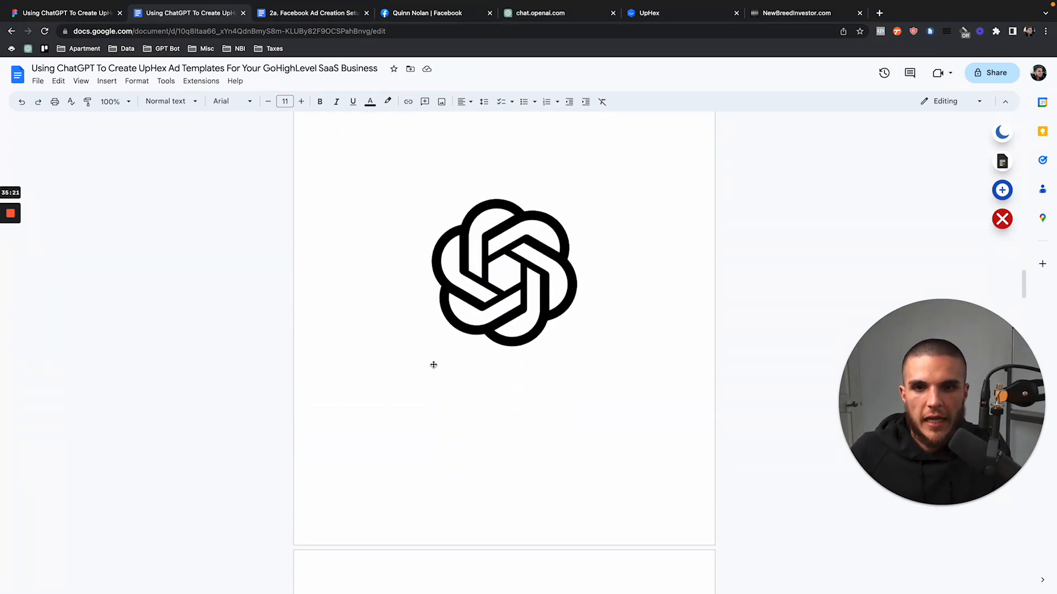
scroll(453, 400, down, 6)
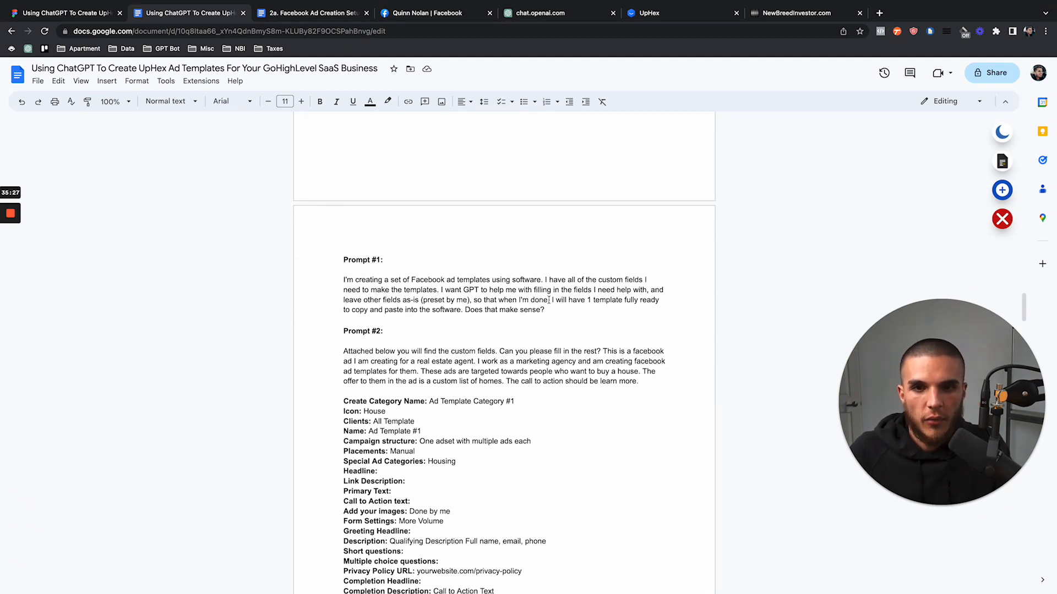
drag(546, 310, 340, 281)
key(super+c)
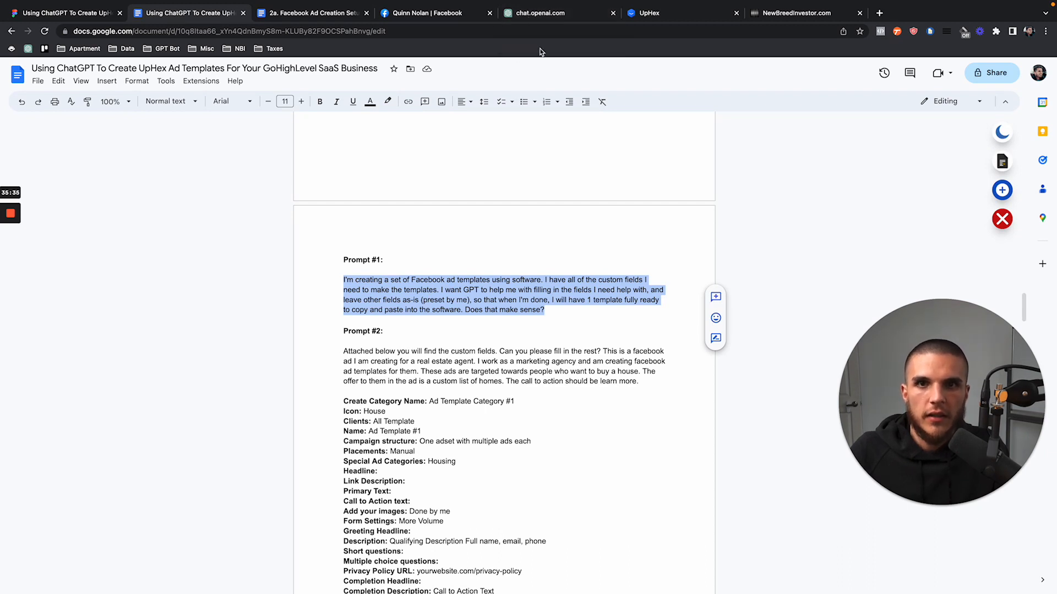
click(548, 22)
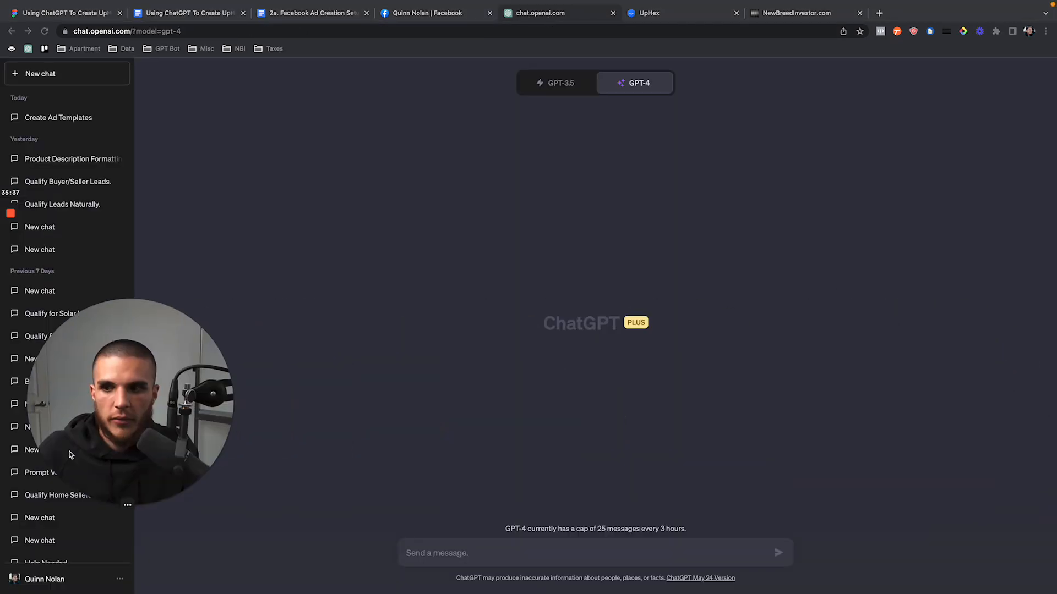
click(467, 548)
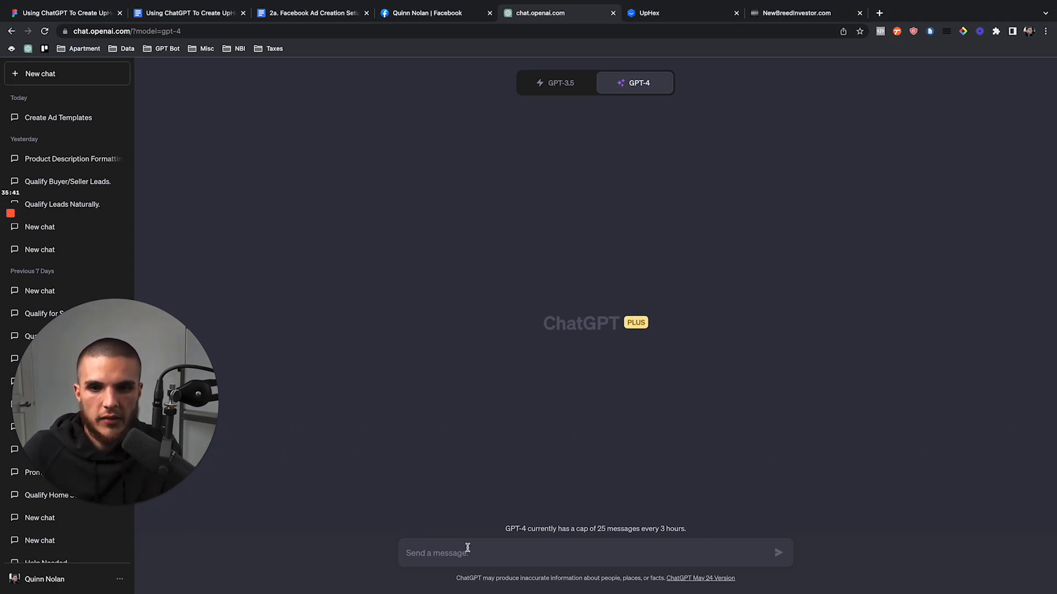
key(super+v)
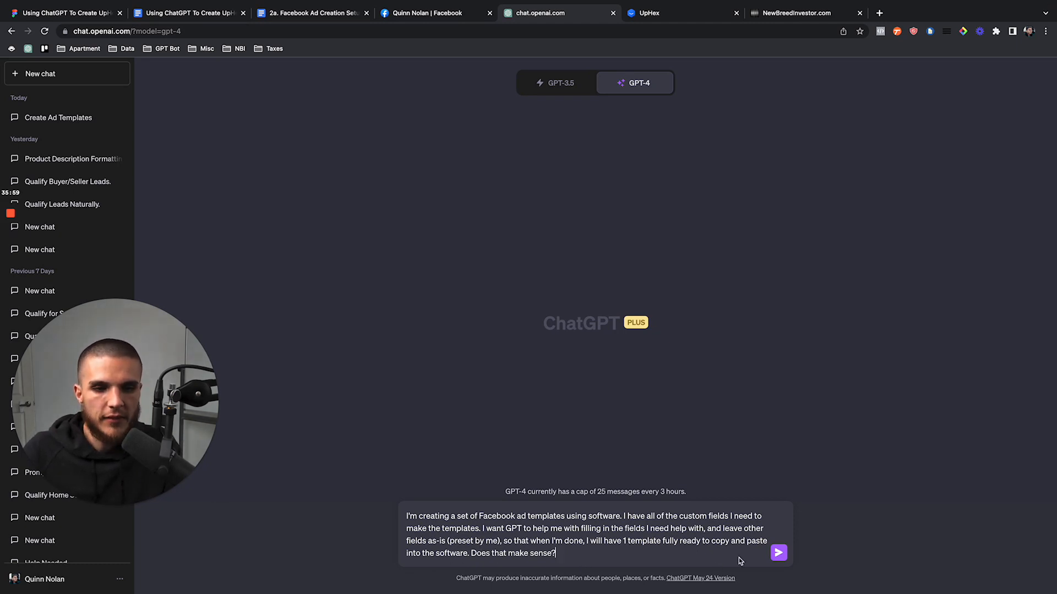
Send the Prompt #1 message in ChatGPT, return to the guide, and close the Facebook Ad Creation document
click(778, 553)
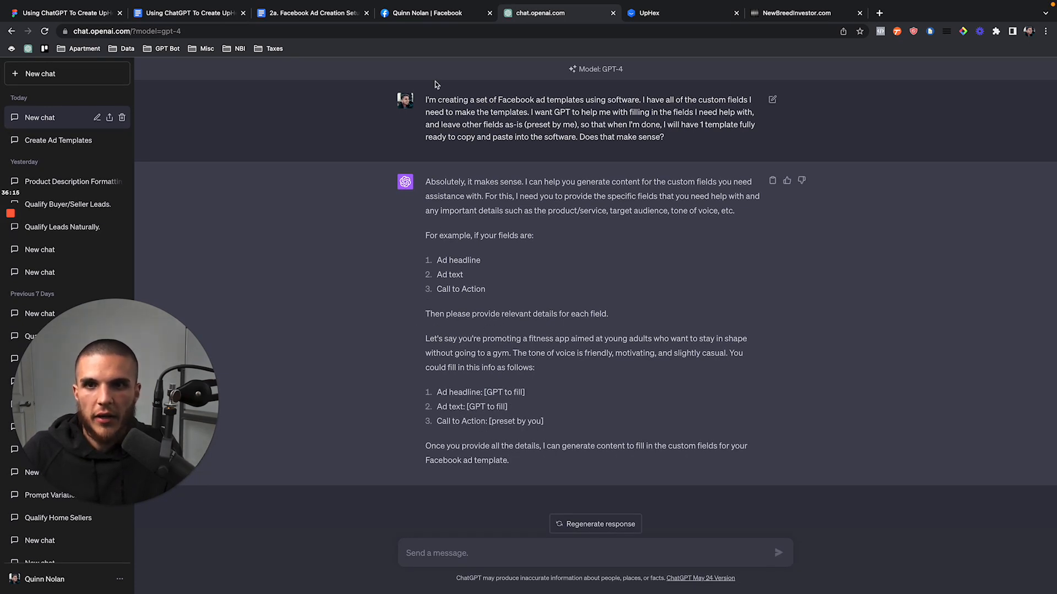
click(225, 17)
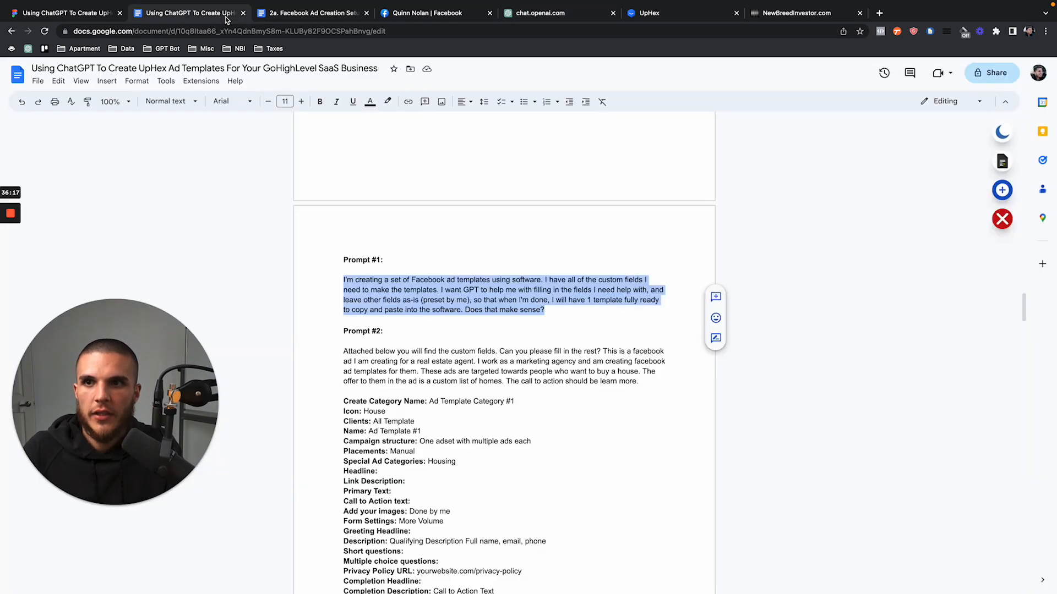
click(366, 13)
Copy the guide's Prompt #2 text with its full list of custom fields and paste it into the ChatGPT message
scroll(384, 359, down, 3)
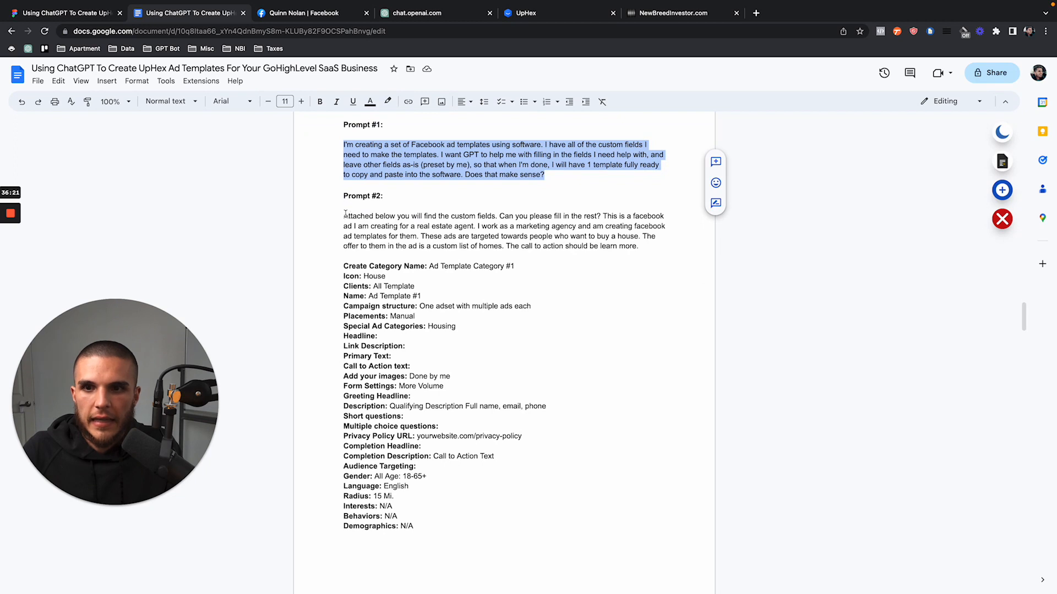
drag(345, 215, 486, 524)
scroll(496, 485, down, 4)
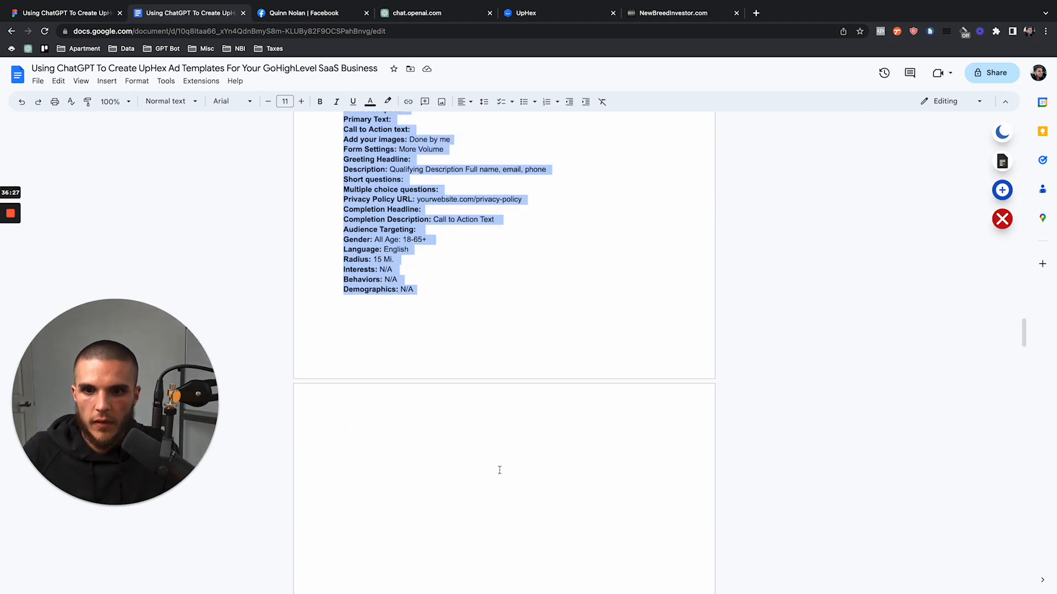
scroll(498, 468, up, 4)
click(424, 12)
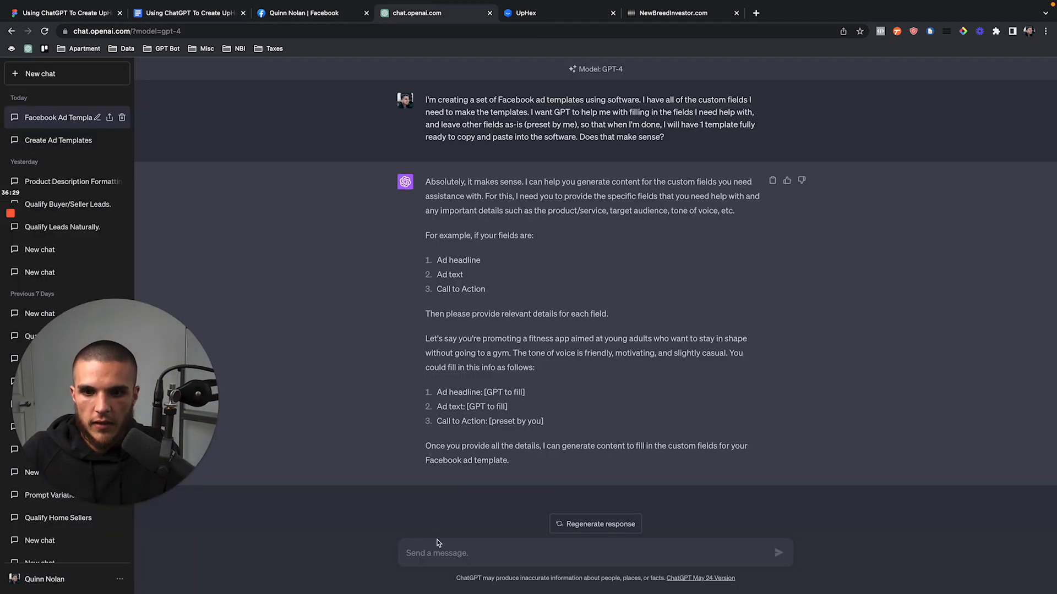
click(435, 551)
key(ctrl+v)
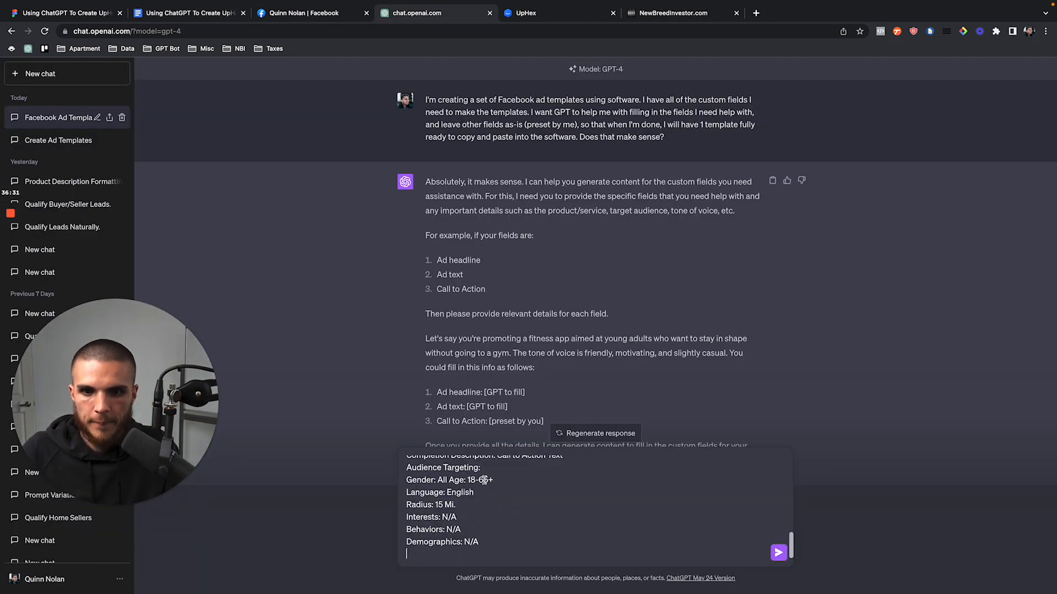
Review the pasted prompt's opening paragraph, highlighting the real estate agent target and the custom list of homes offer
scroll(483, 479, up, 5)
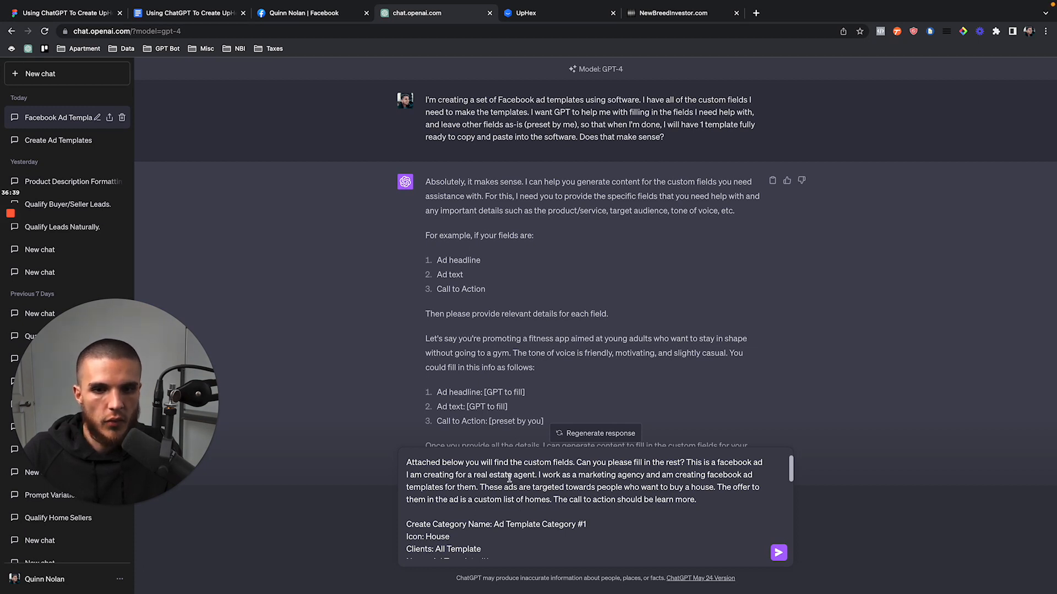
double_click(531, 475)
drag(496, 475, 474, 475)
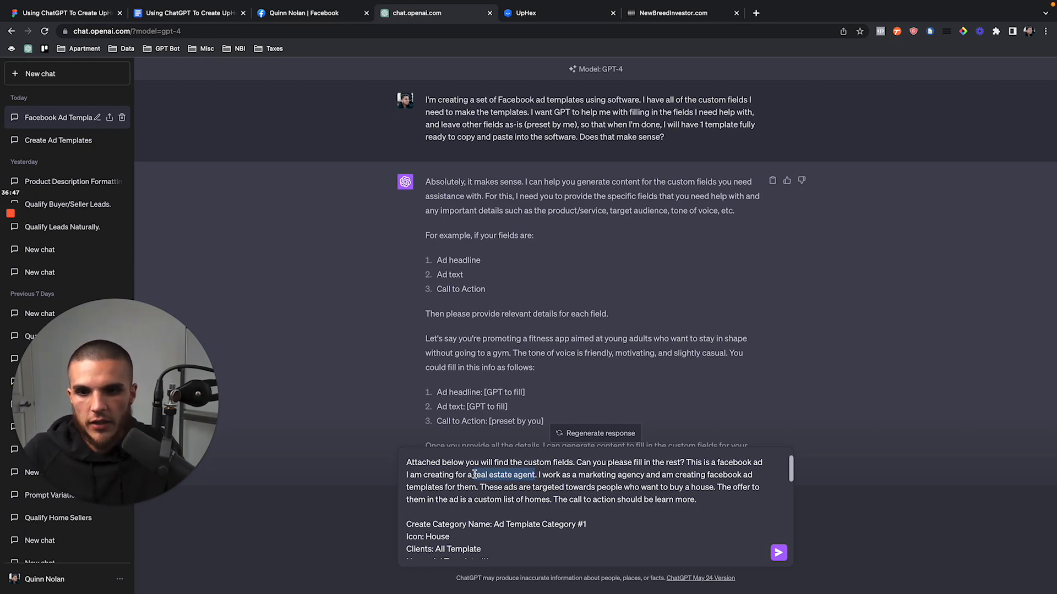
click(474, 475)
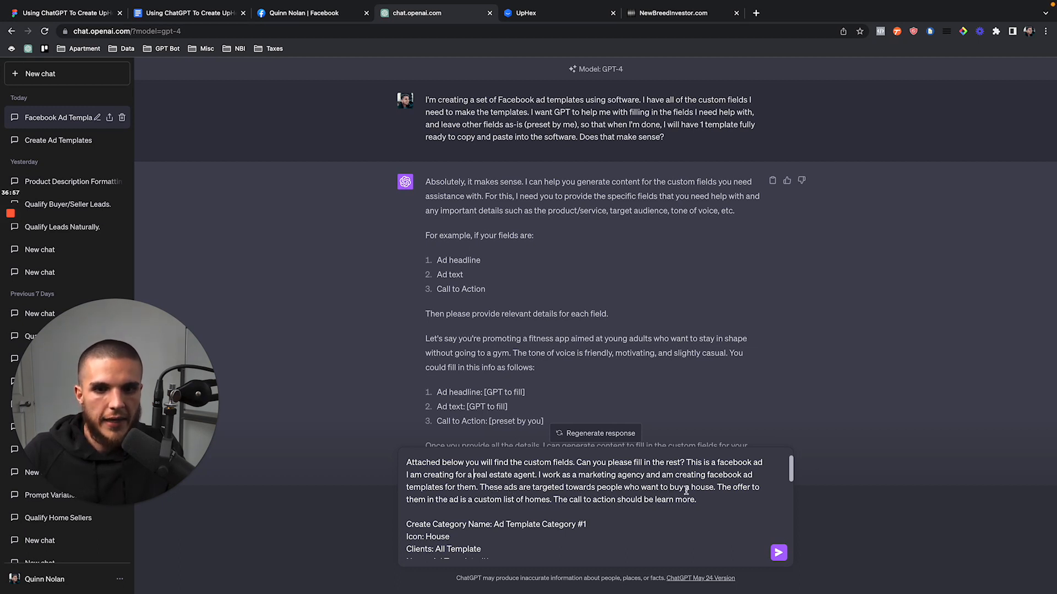
drag(714, 487, 698, 501)
drag(494, 507, 474, 477)
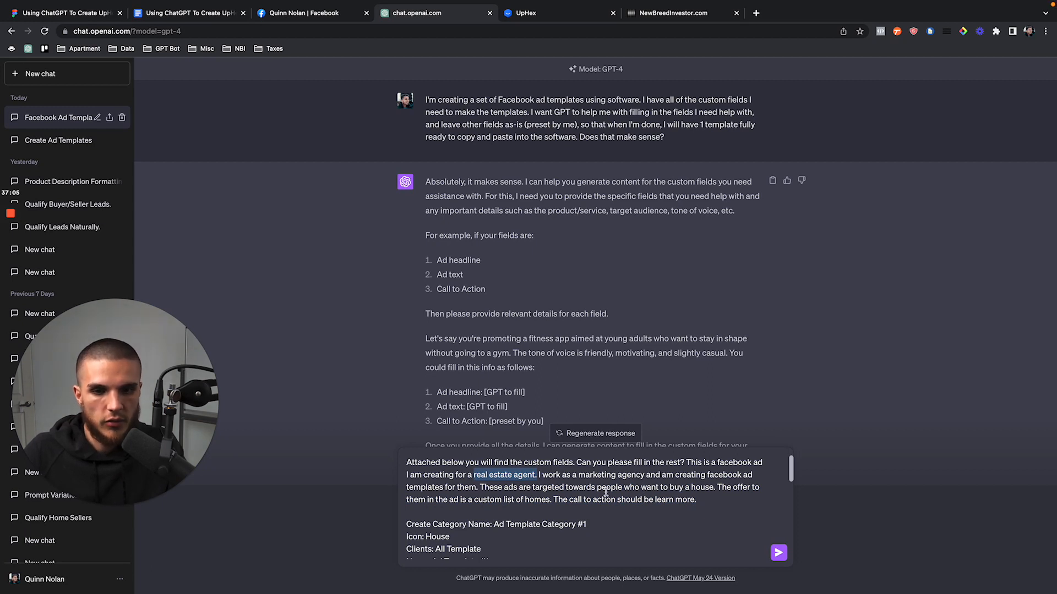
click(682, 494)
drag(717, 487, 556, 497)
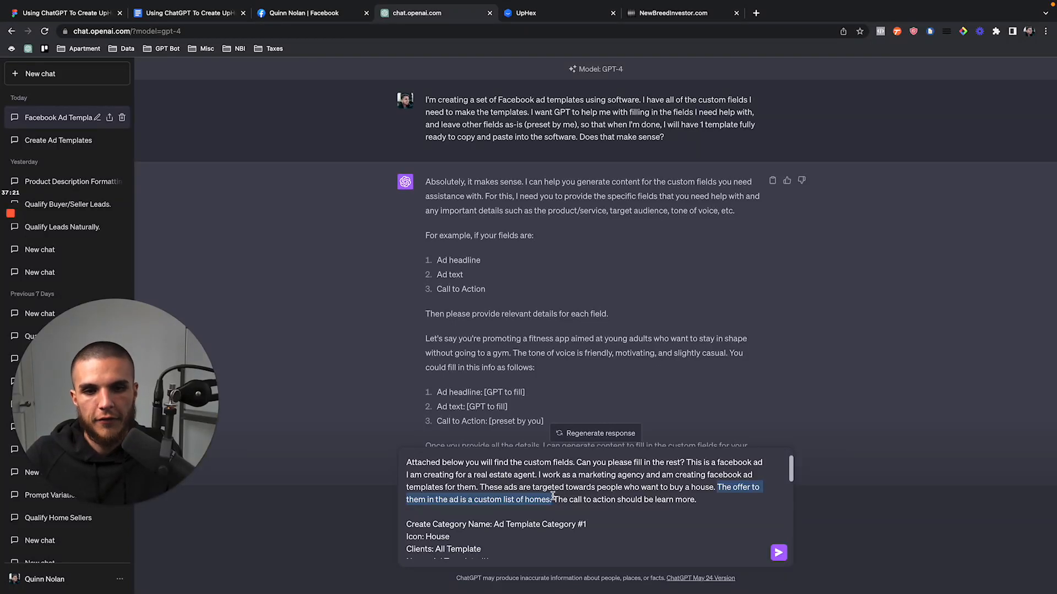
click(553, 496)
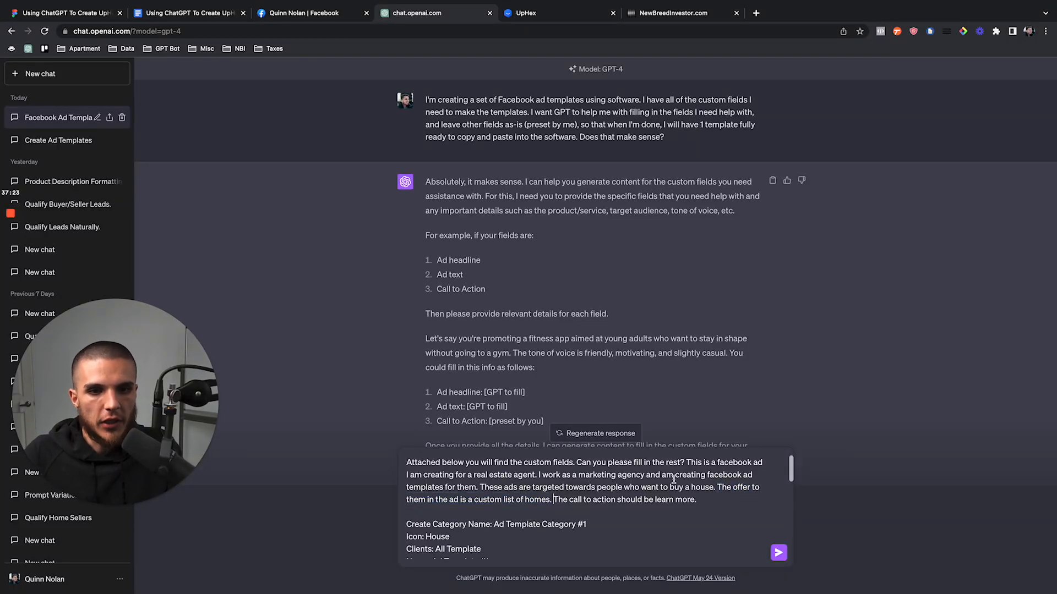
drag(717, 488, 760, 488)
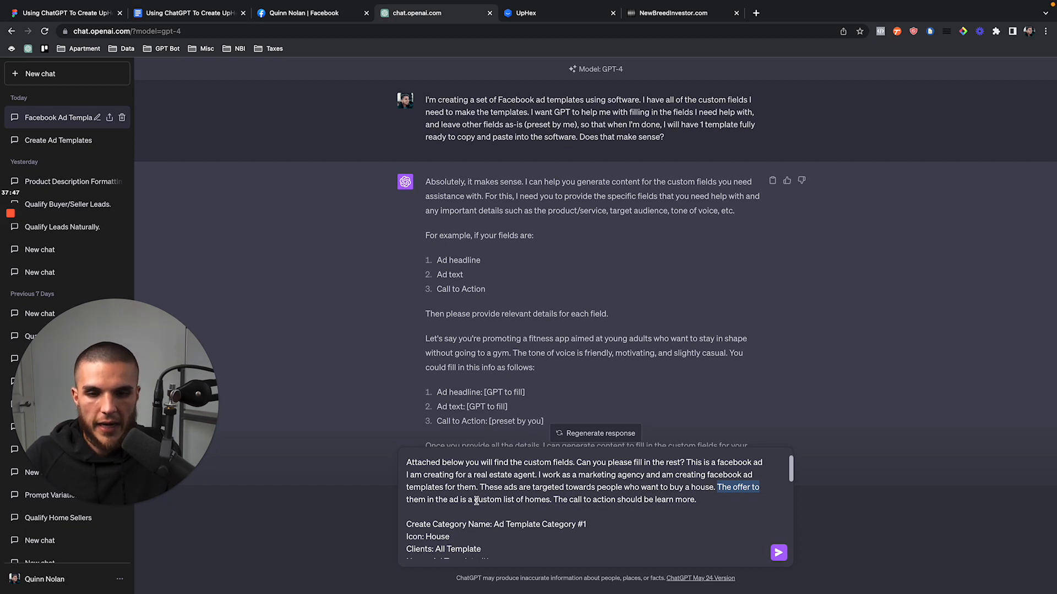
drag(474, 499, 552, 500)
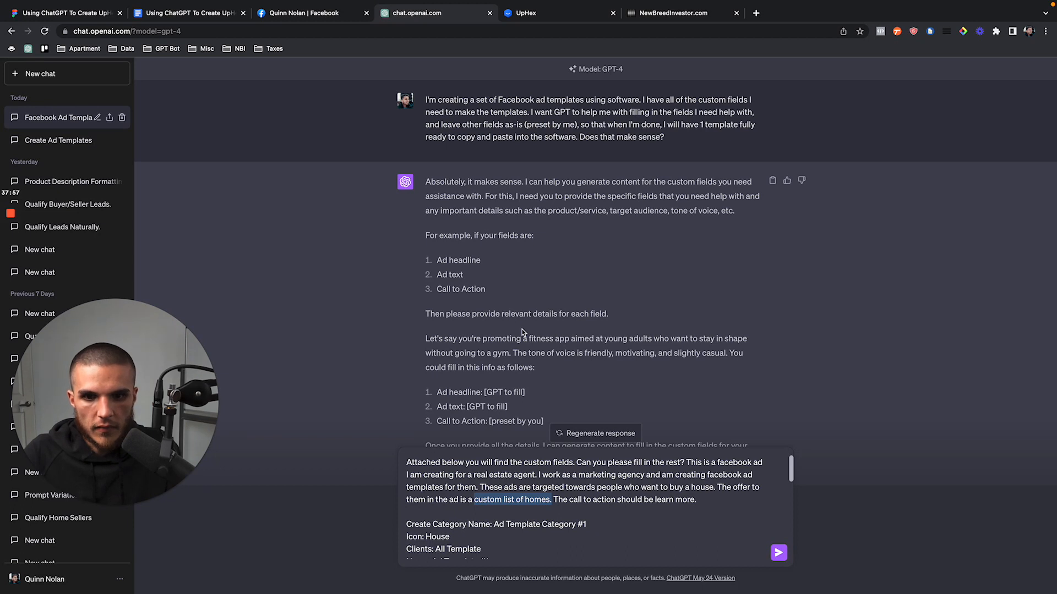
click(472, 500)
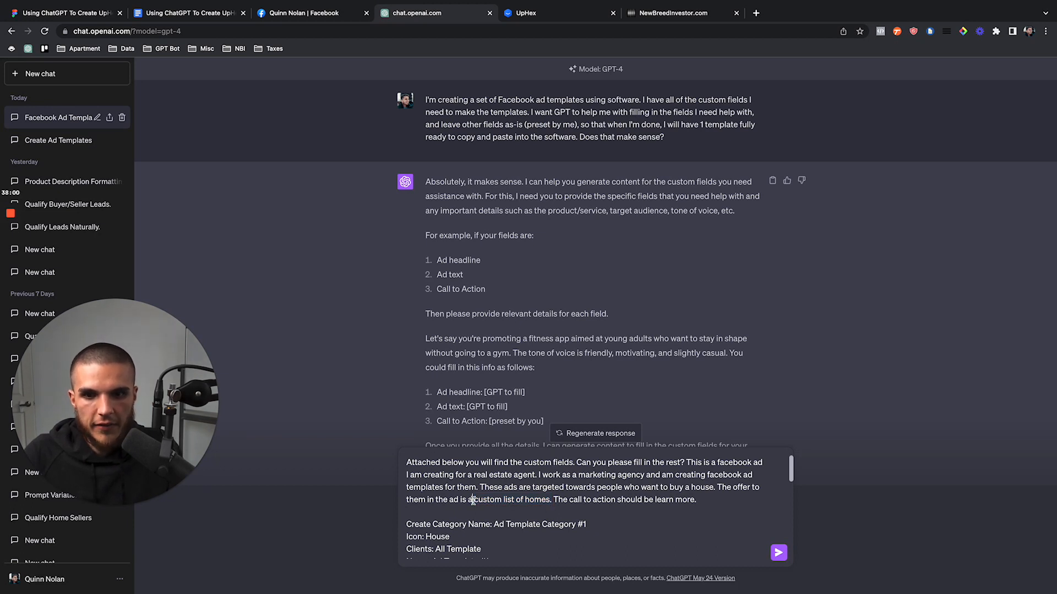
drag(473, 501, 551, 500)
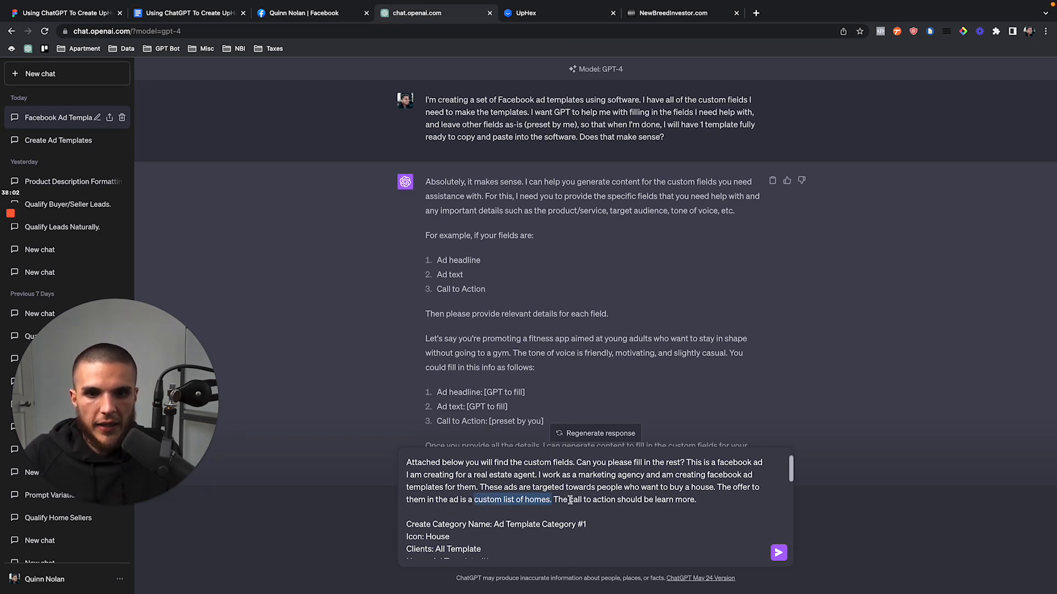
Examine the prompt's first custom fields, highlighting the Create Category Name label and its Ad Template Category #1 value
scroll(677, 505, down, 5)
scroll(677, 505, up, 4)
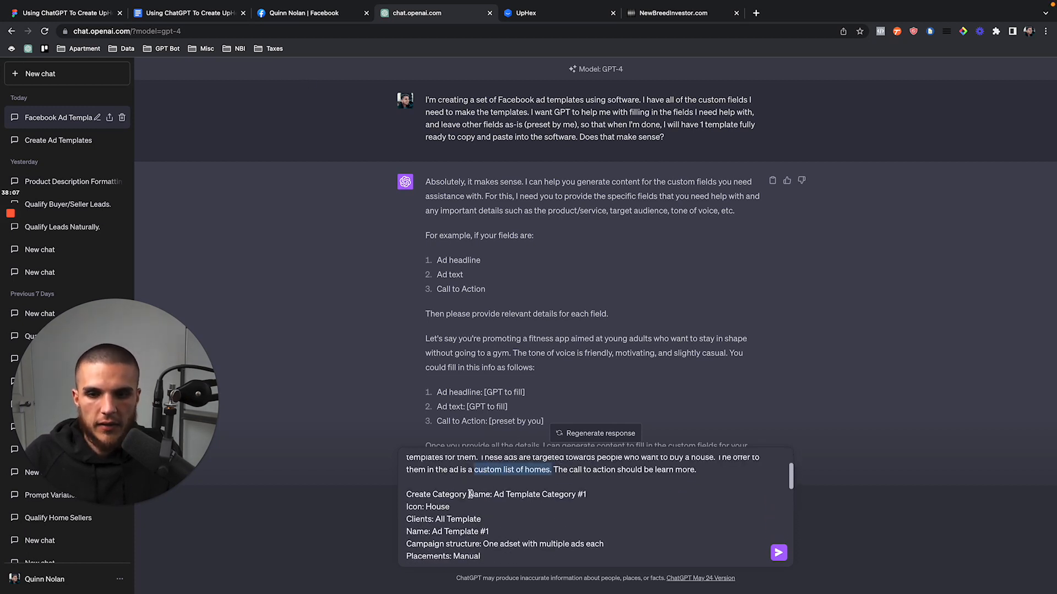
drag(406, 494, 489, 492)
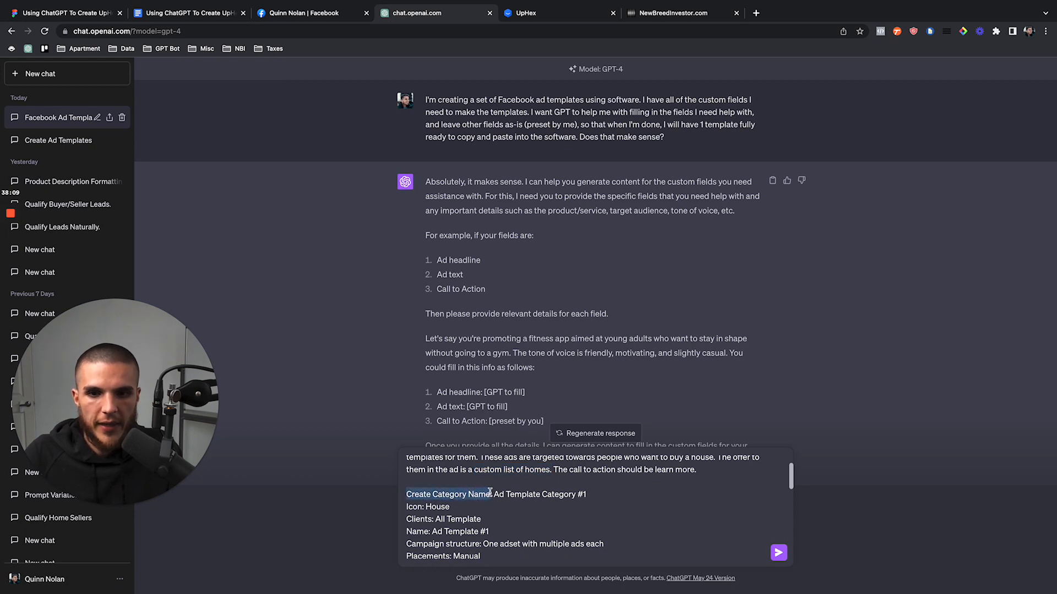
scroll(489, 496, down, 5)
scroll(488, 507, up, 6)
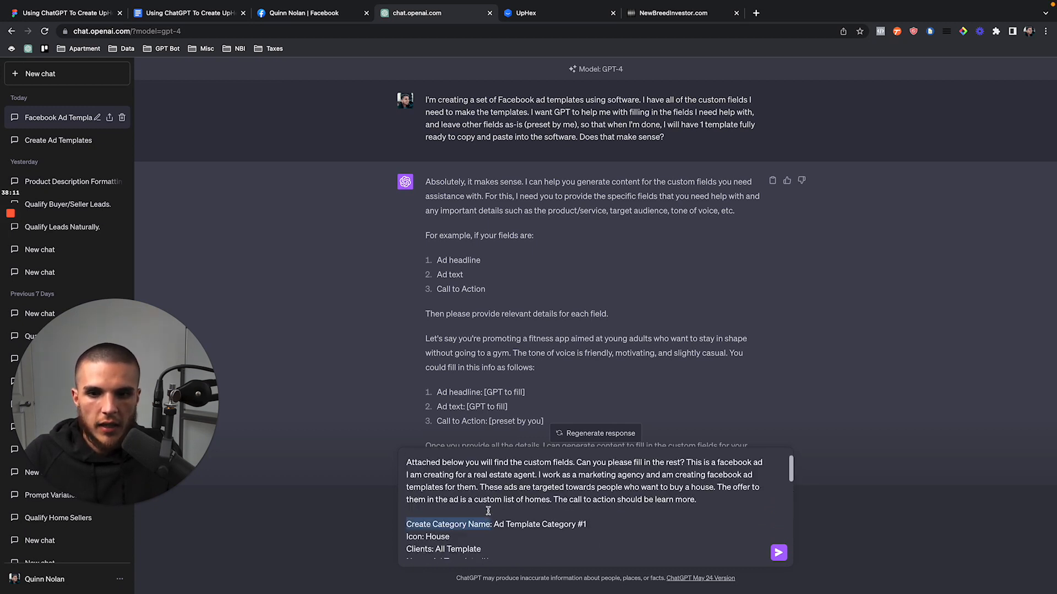
scroll(488, 511, down, 1)
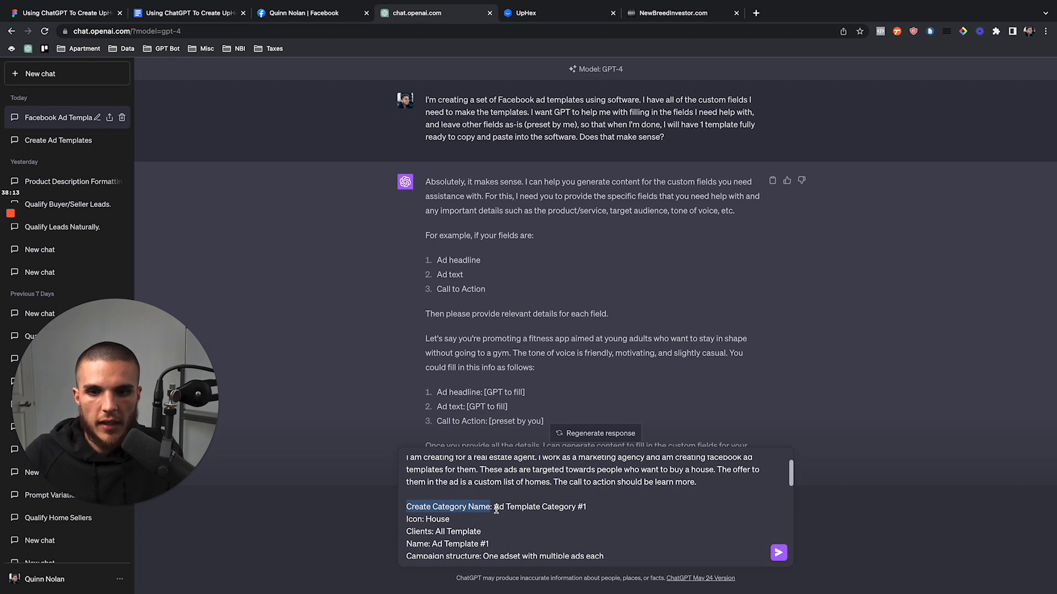
drag(494, 508, 603, 509)
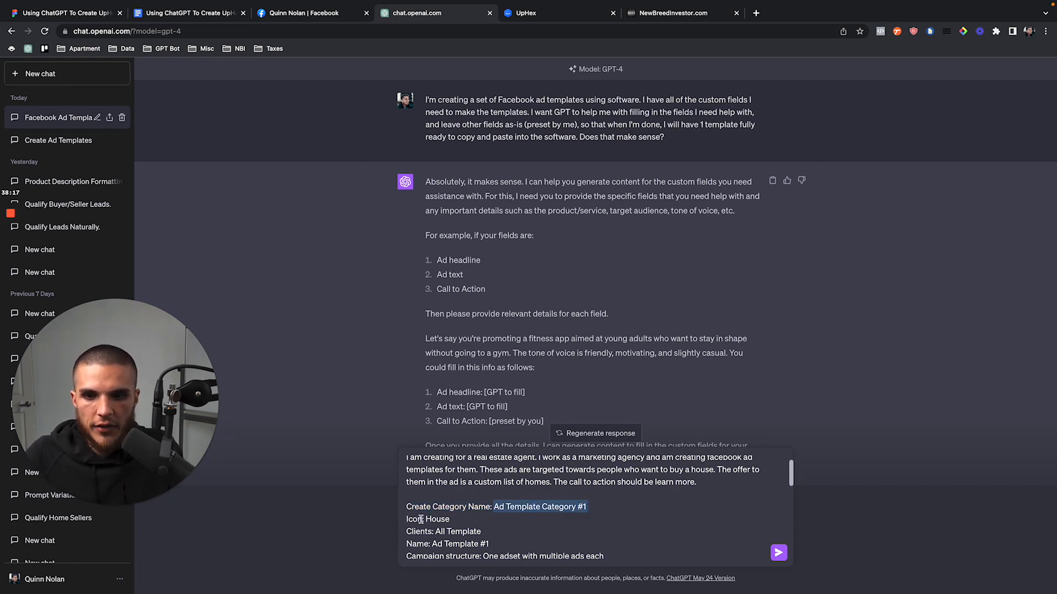
scroll(424, 517, down, 3)
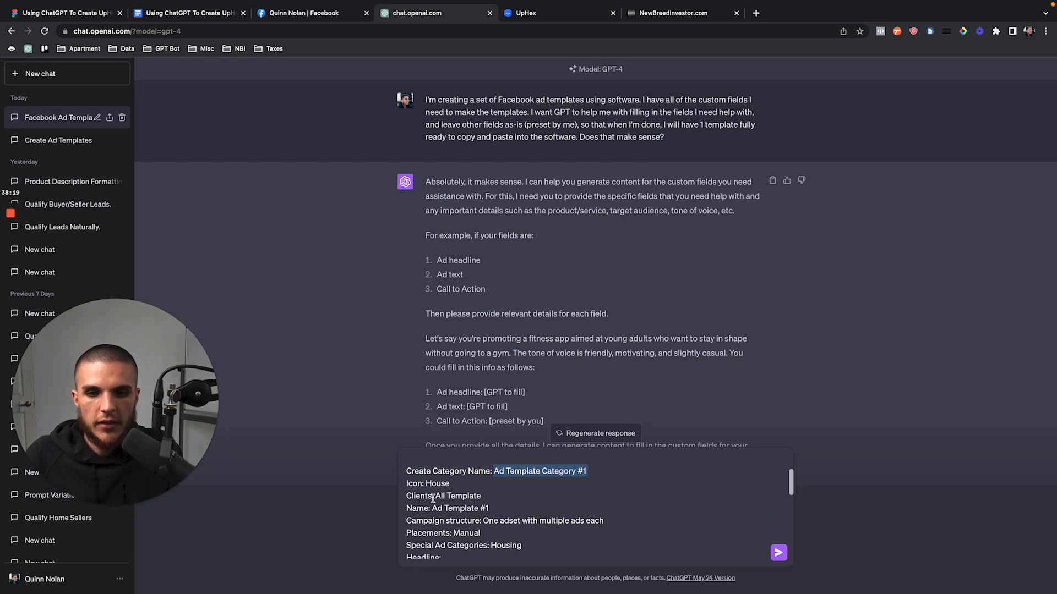
Rename the Name field in the unsent prompt to Template Name
click(448, 497)
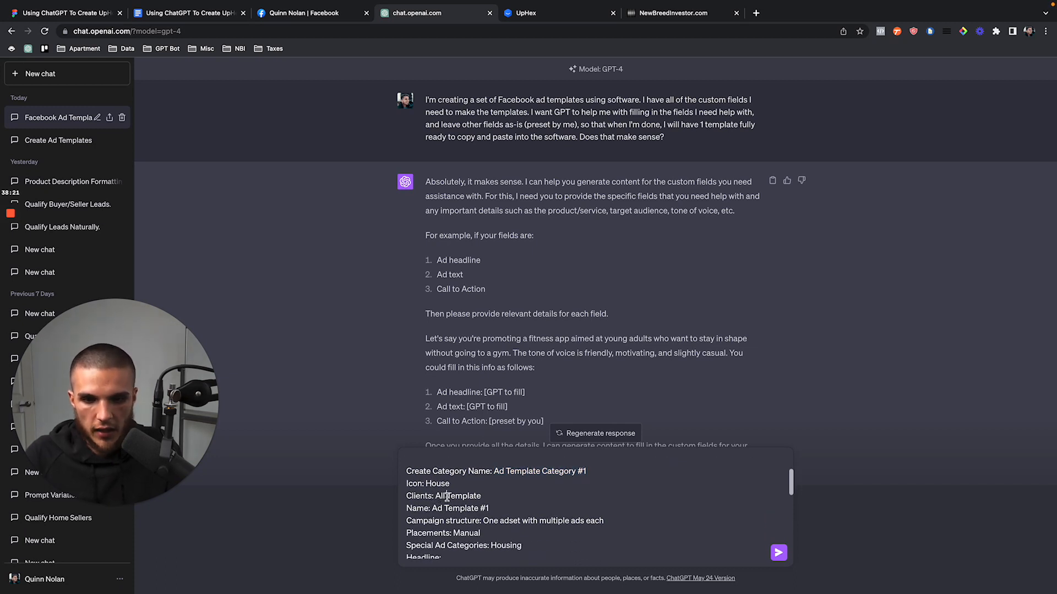
key(shift+Return)
click(407, 477)
key(BackSpace)
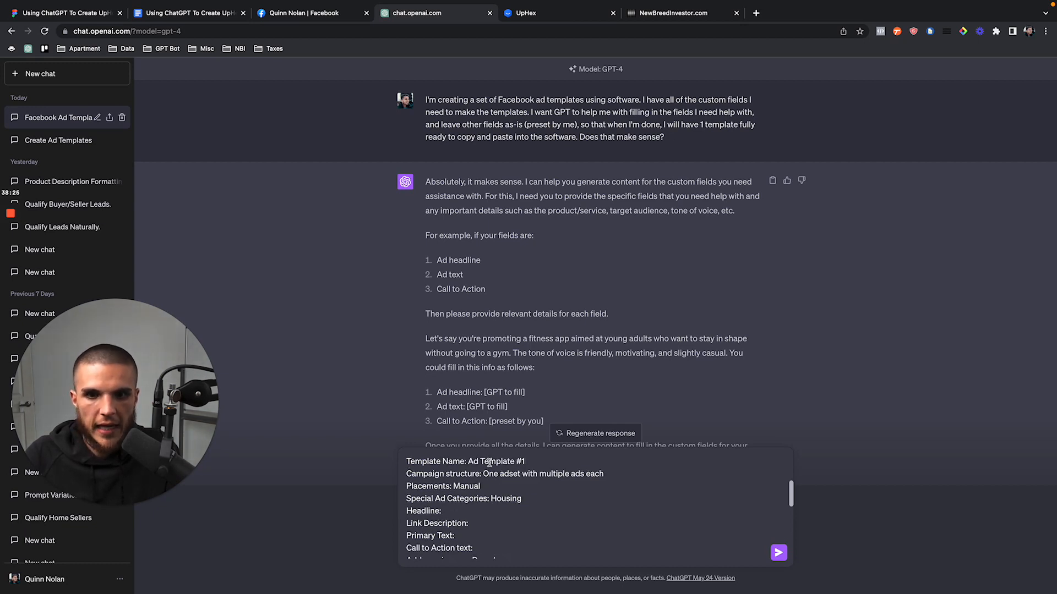
scroll(487, 463, up, 1)
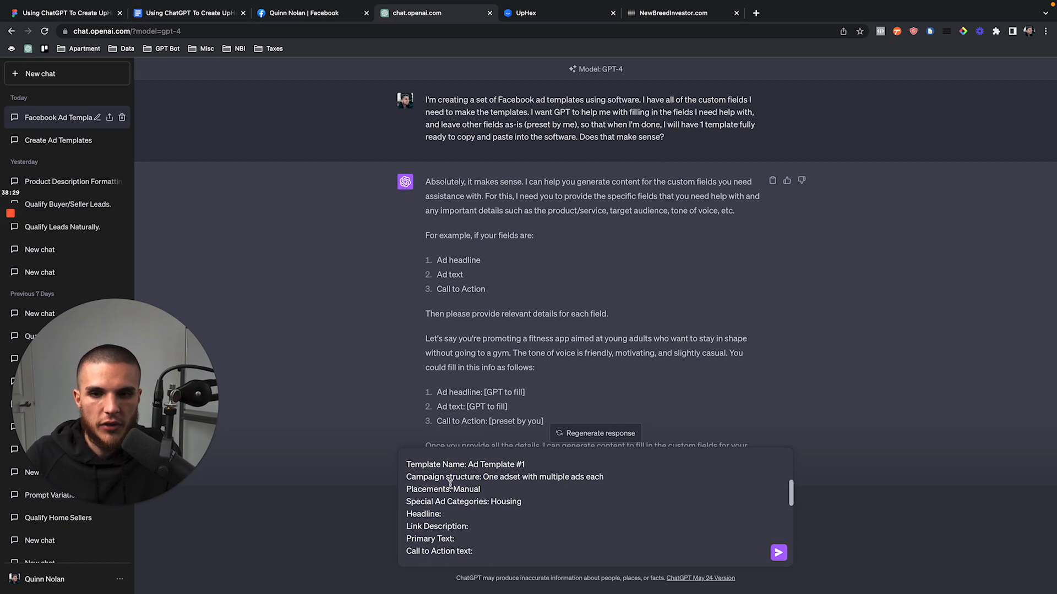
Go through the empty headline, link description and primary text fields, and fill in Call to Action text with "Learn More"
text(Add your images: Done by me Form Settings: More Volume)
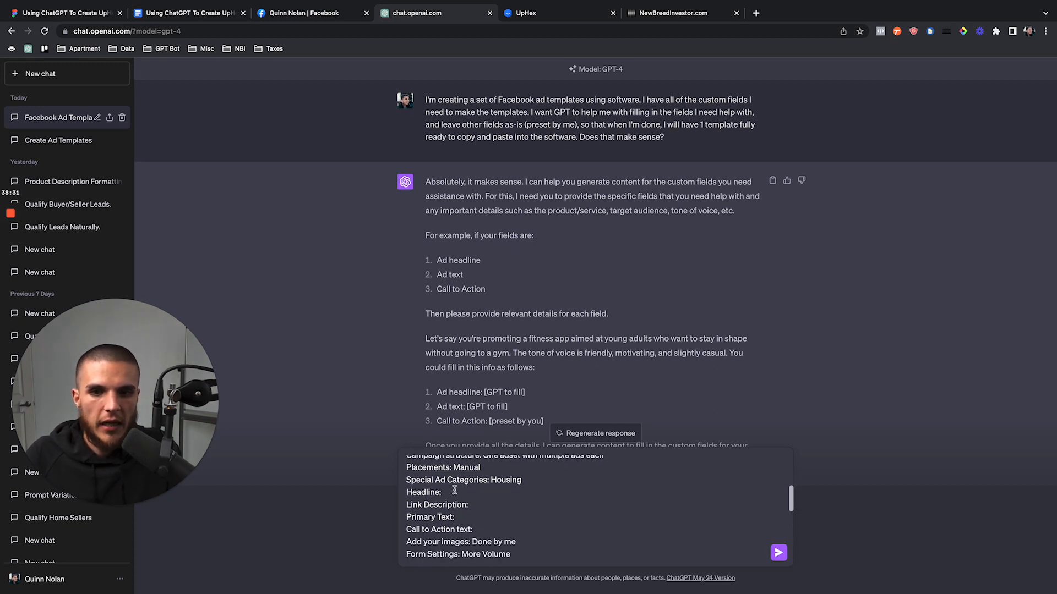
click(447, 492)
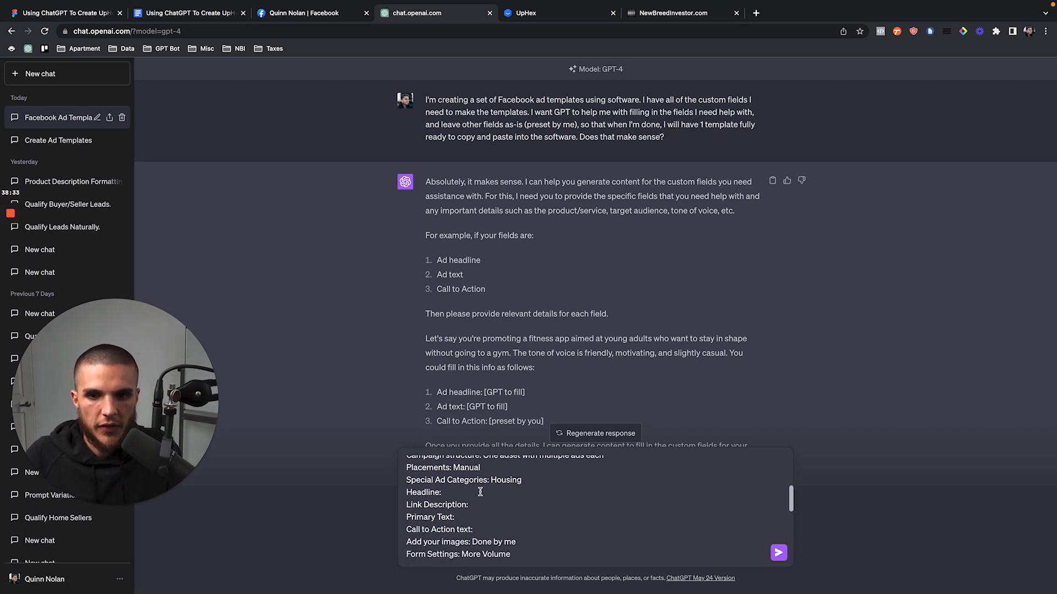
click(478, 505)
click(458, 518)
click(489, 530)
text(Learn More)
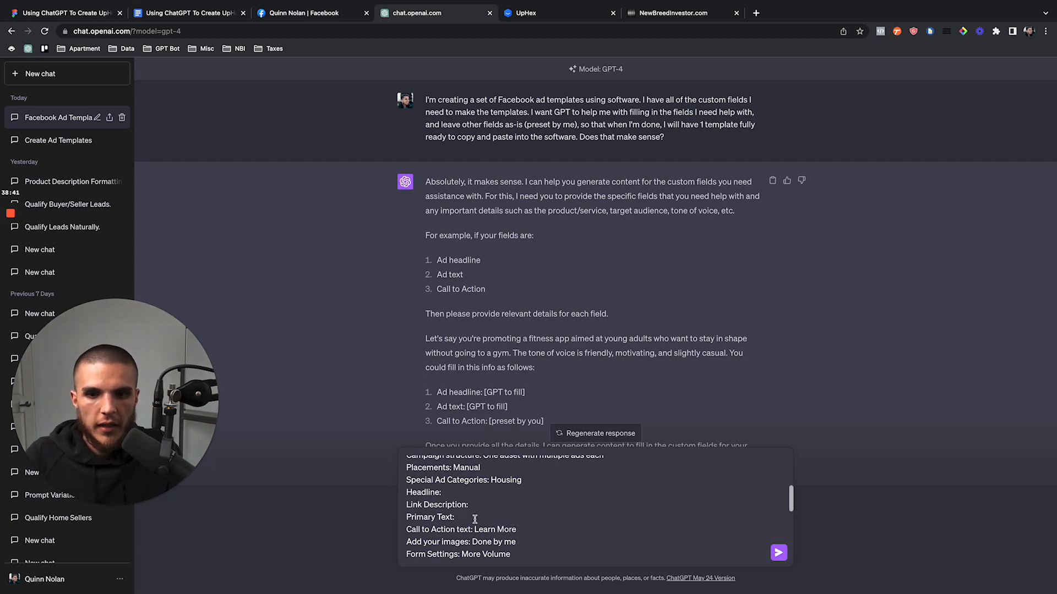
Review the prompt's remaining image, form, completion and audience targeting fields, and return to Prompt #2 in the guide
scroll(474, 519, down, 1)
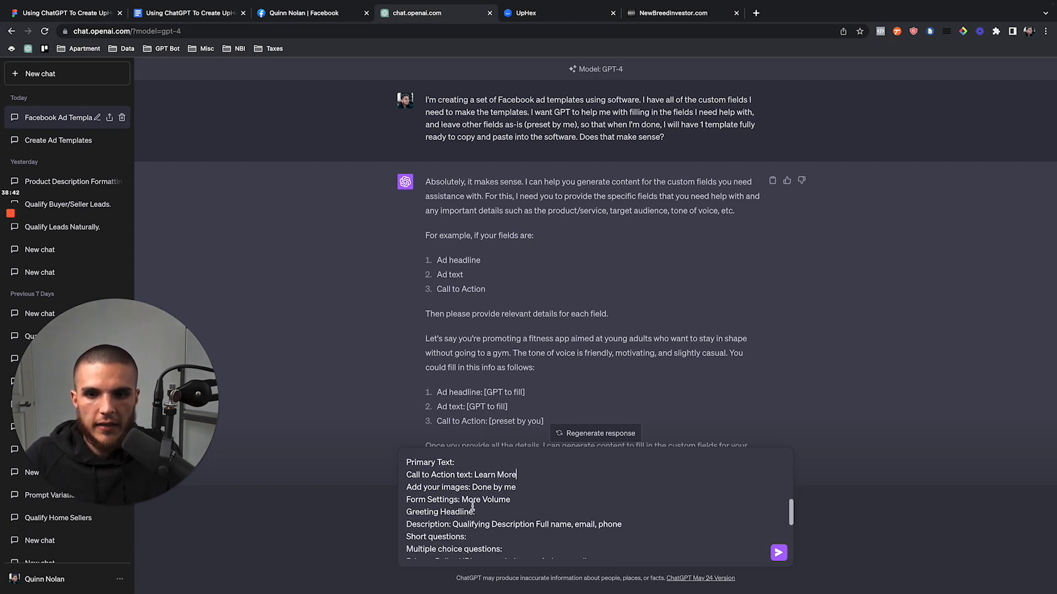
drag(472, 488, 525, 488)
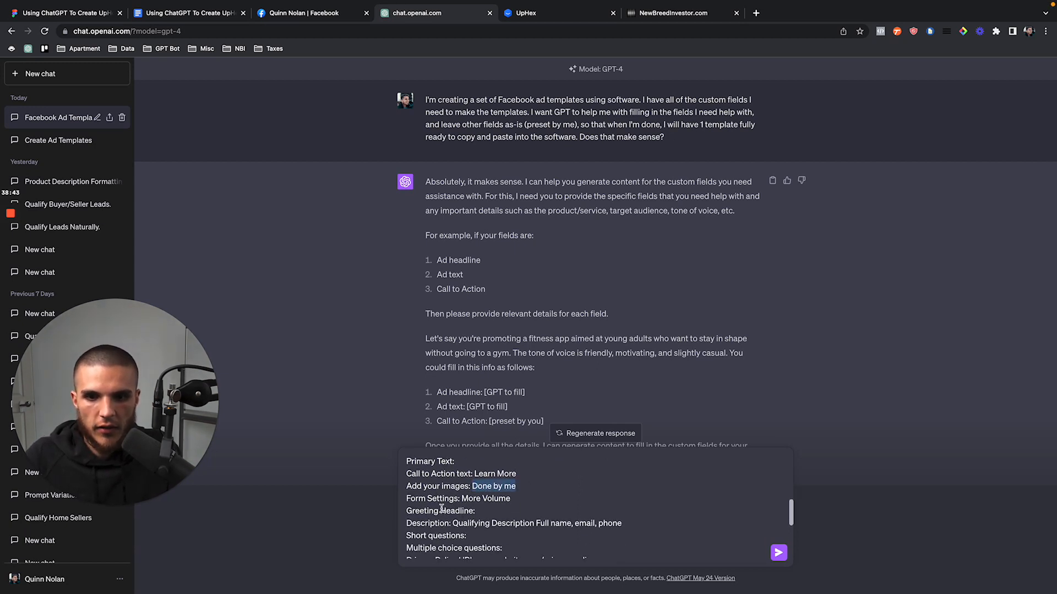
click(489, 513)
scroll(481, 514, down, 2)
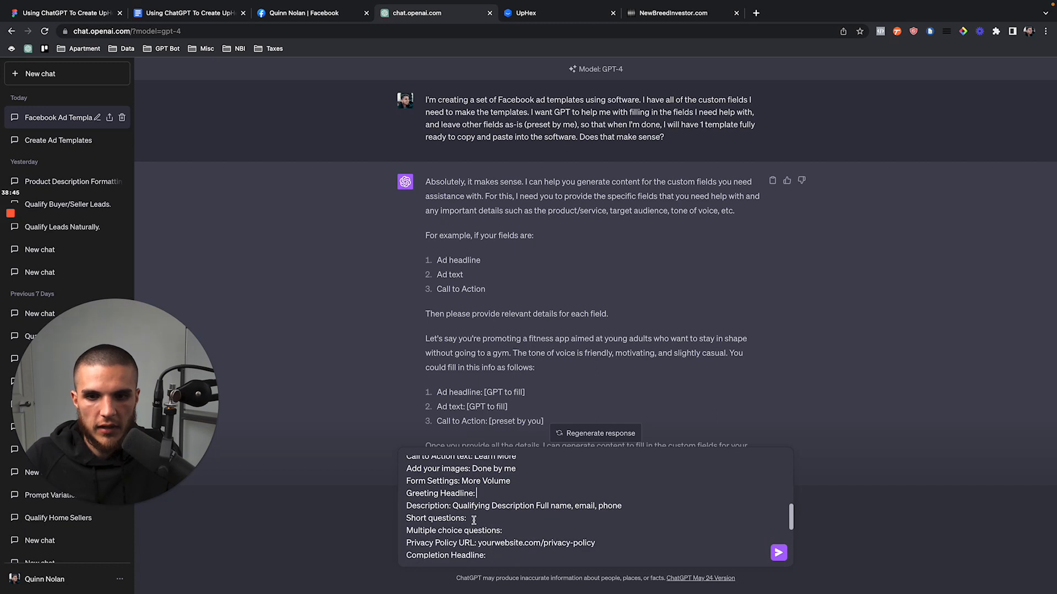
scroll(472, 513, down, 1)
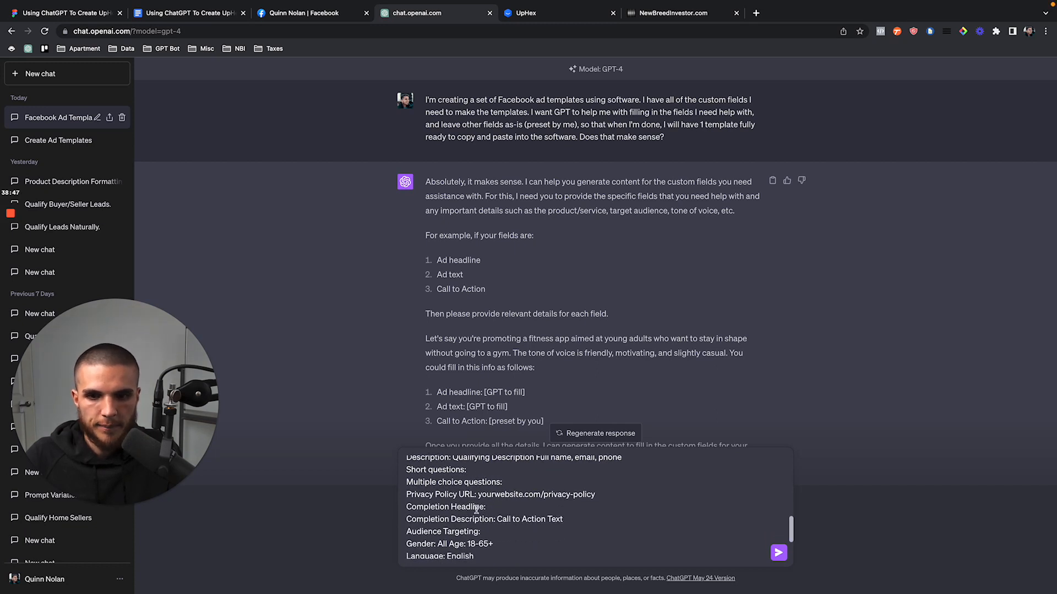
scroll(476, 509, down, 2)
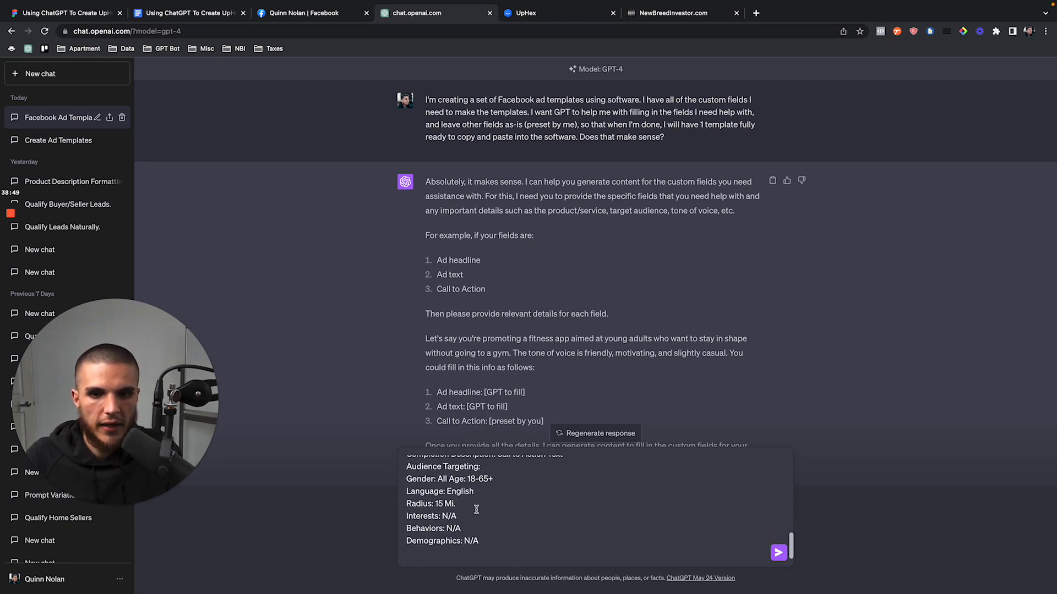
scroll(484, 511, up, 5)
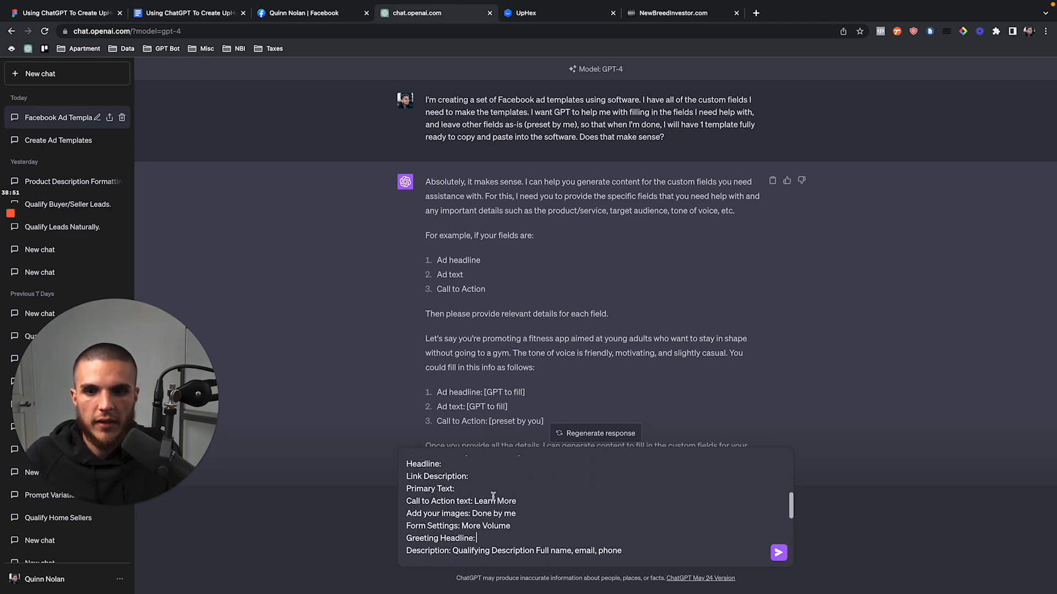
click(216, 14)
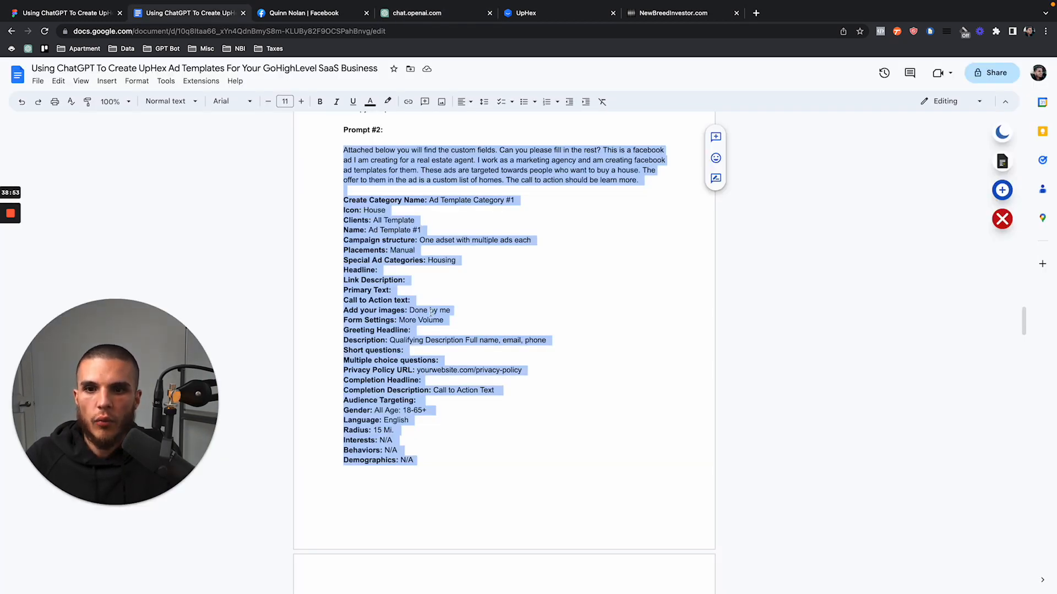
Compare the unsent prompt in ChatGPT with the Prompt #2 custom fields in the Google Docs guide
click(423, 12)
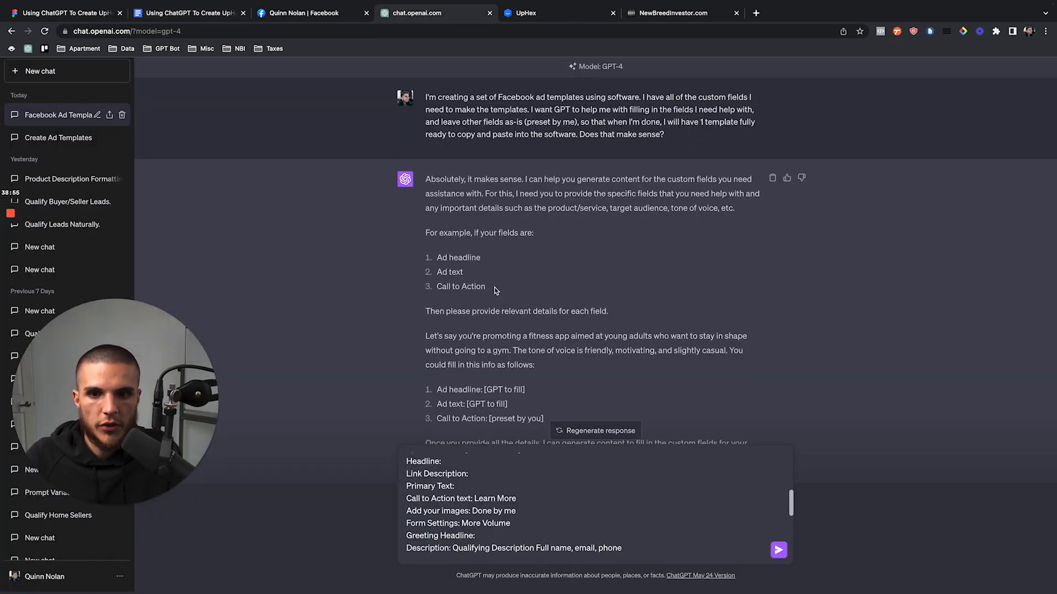
click(210, 17)
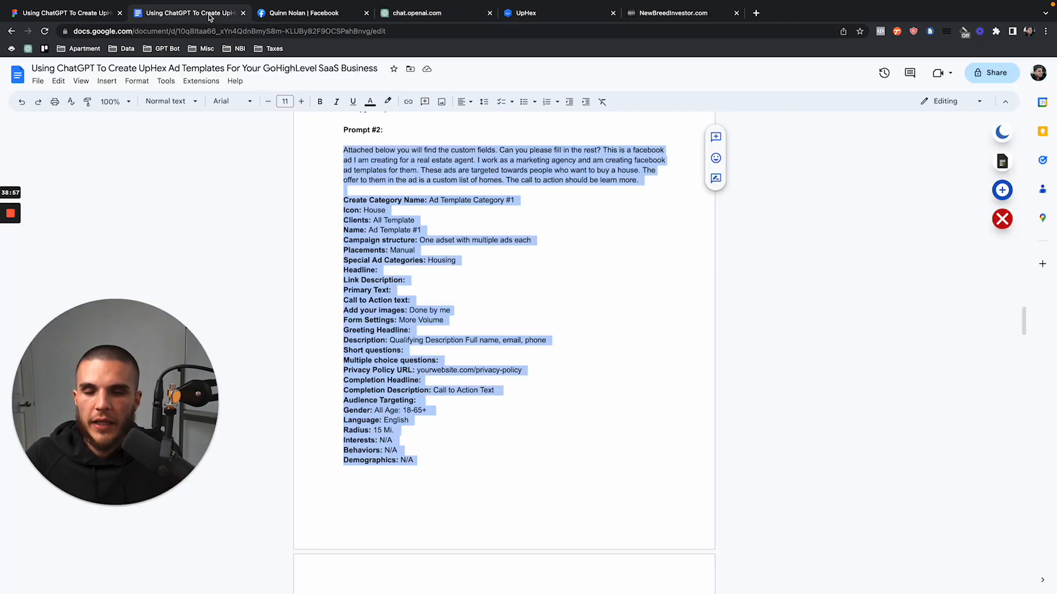
scroll(392, 273, down, 4)
click(382, 395)
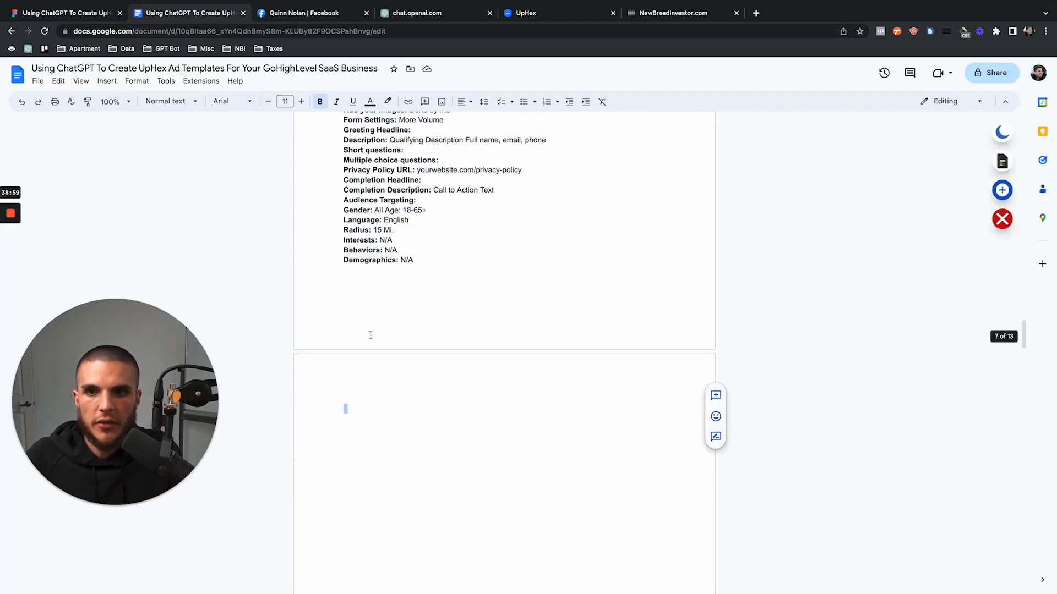
scroll(371, 335, up, 4)
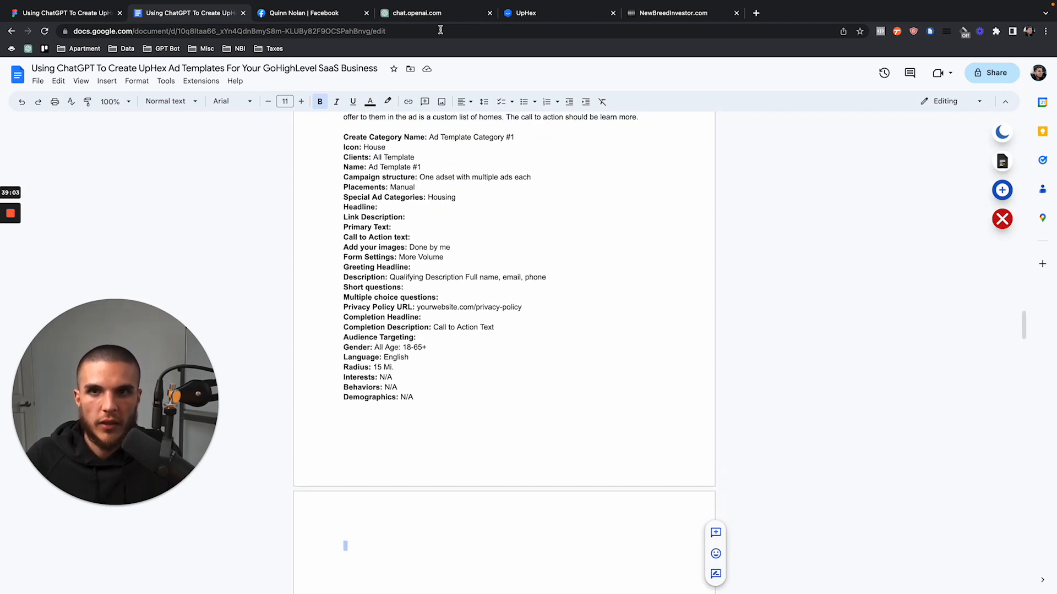
click(435, 13)
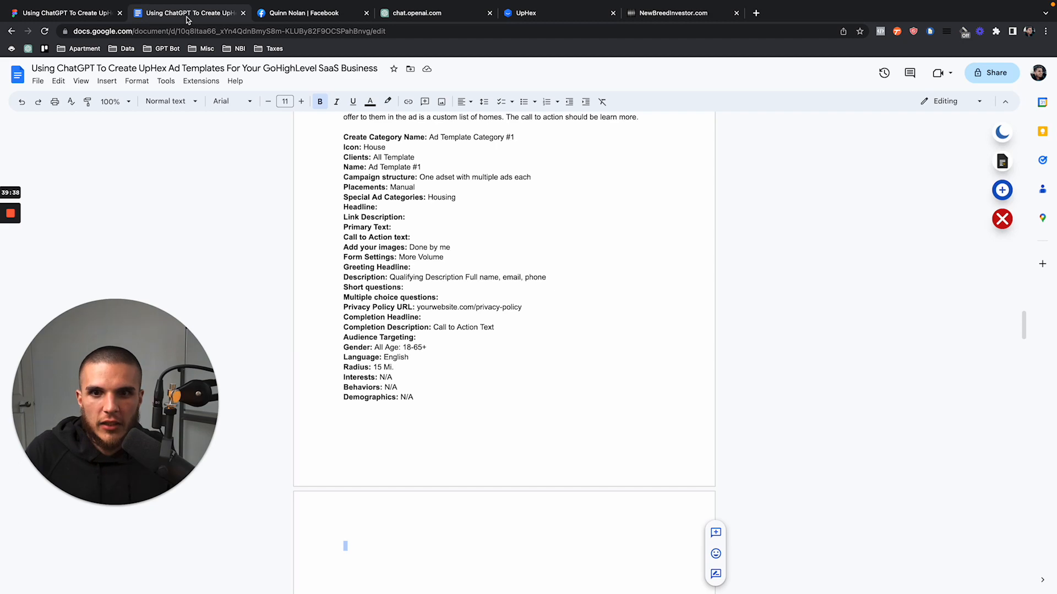
Go back to the guide and review Prompt #2, highlighting its instructions together with the custom field list
click(187, 16)
scroll(375, 235, up, 4)
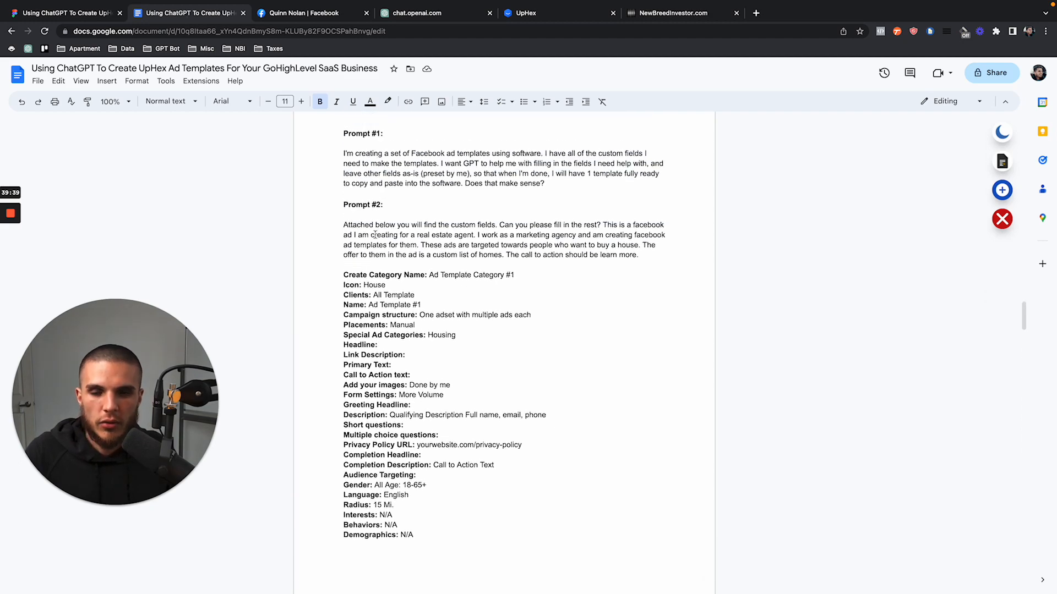
scroll(375, 235, down, 4)
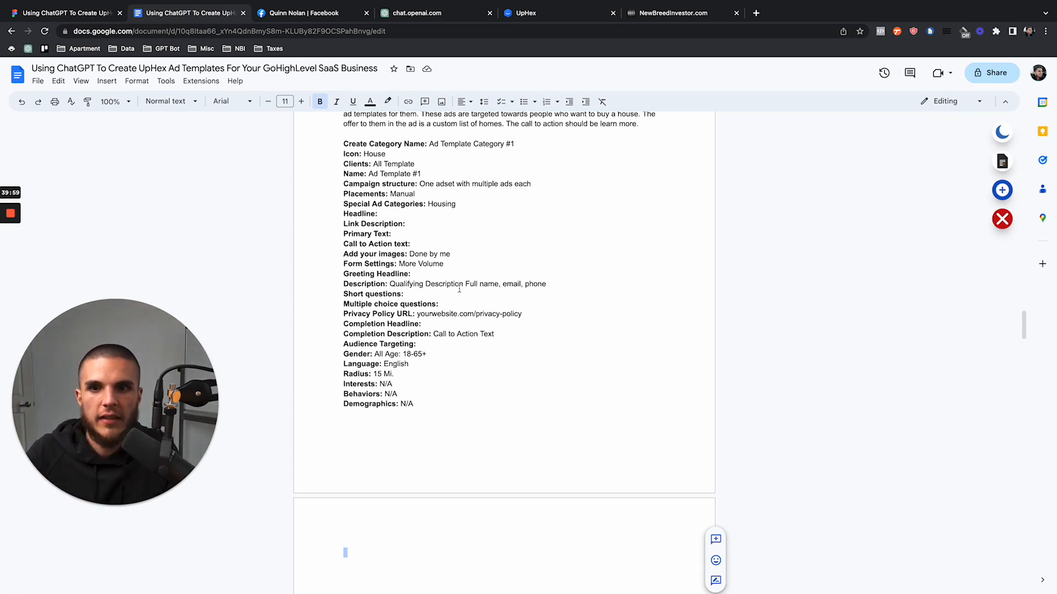
scroll(441, 278, up, 3)
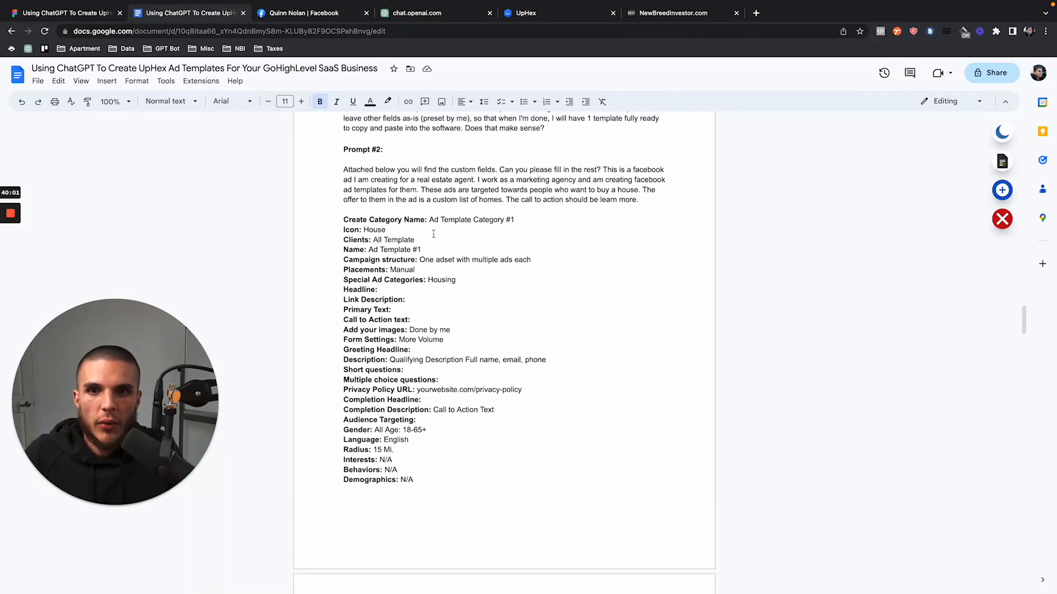
drag(339, 168, 393, 450)
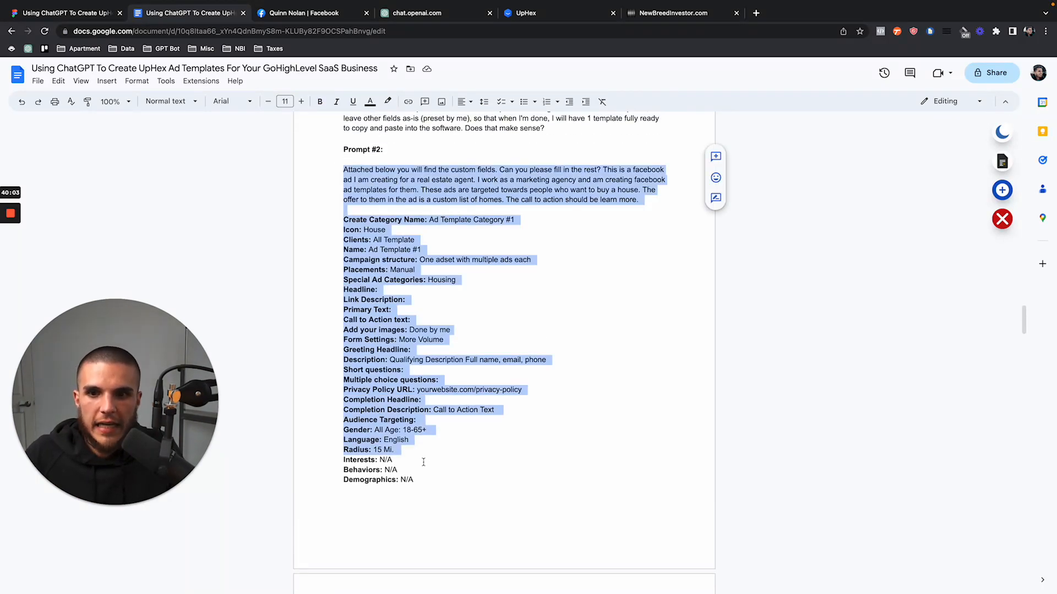
click(418, 479)
click(420, 400)
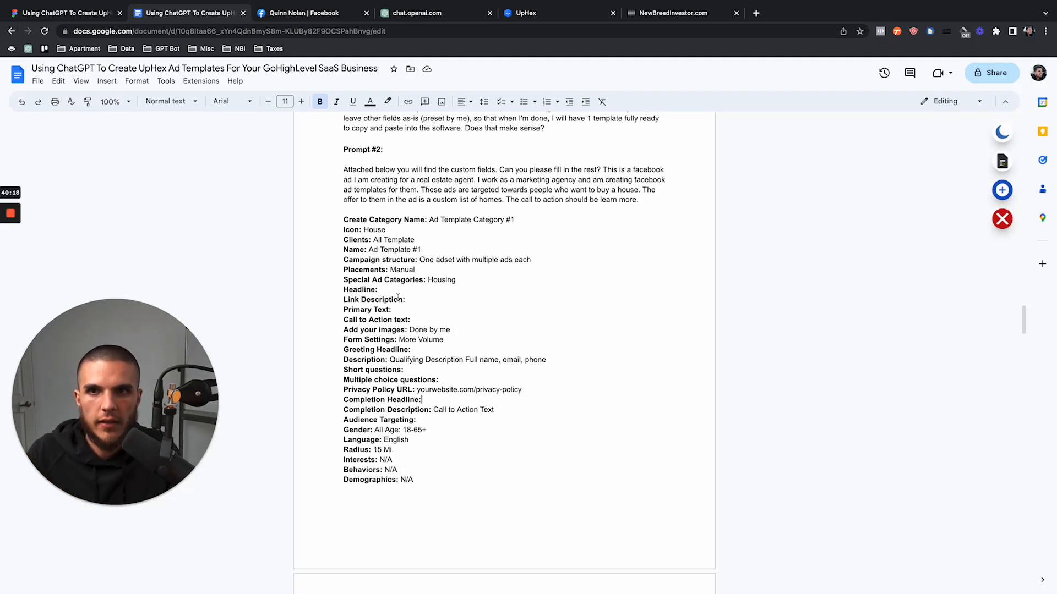
Switch to ChatGPT, check the edited prompt through to its Demographics field, and send it
click(435, 16)
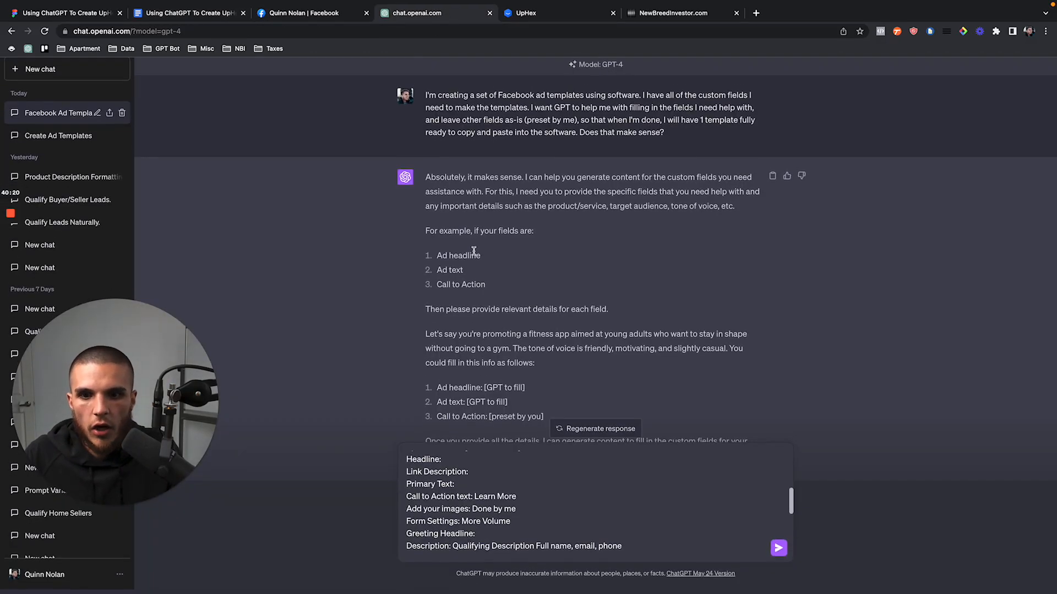
scroll(497, 485, up, 5)
scroll(493, 491, down, 1)
scroll(494, 491, down, 5)
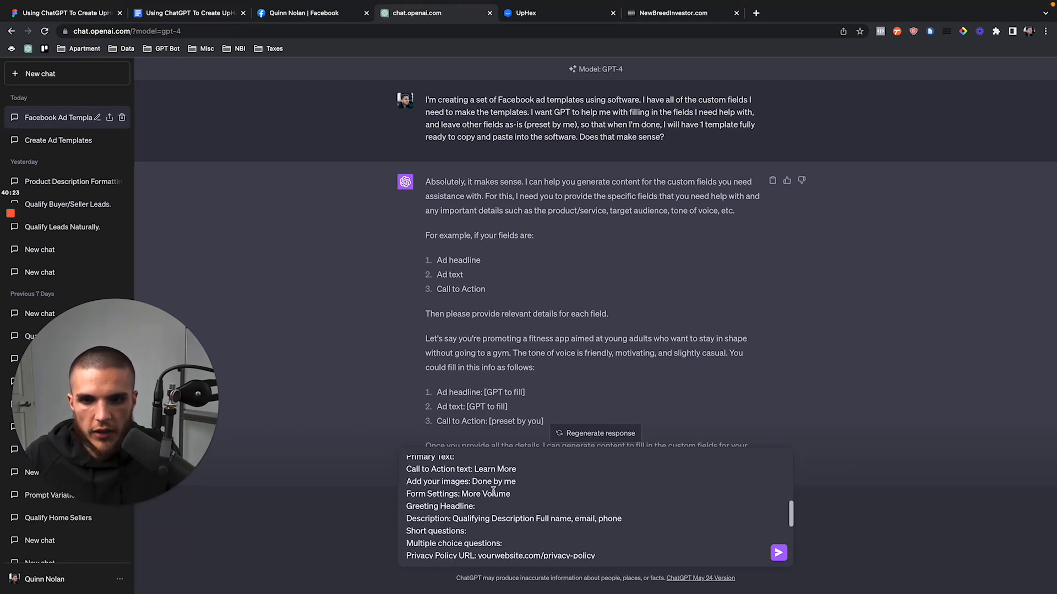
scroll(493, 491, down, 5)
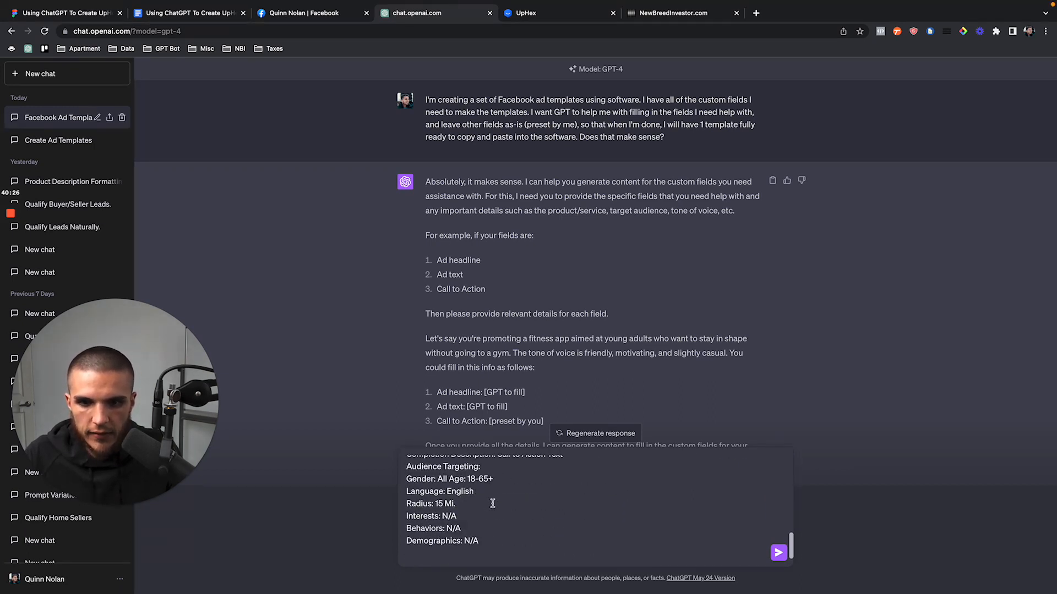
click(778, 553)
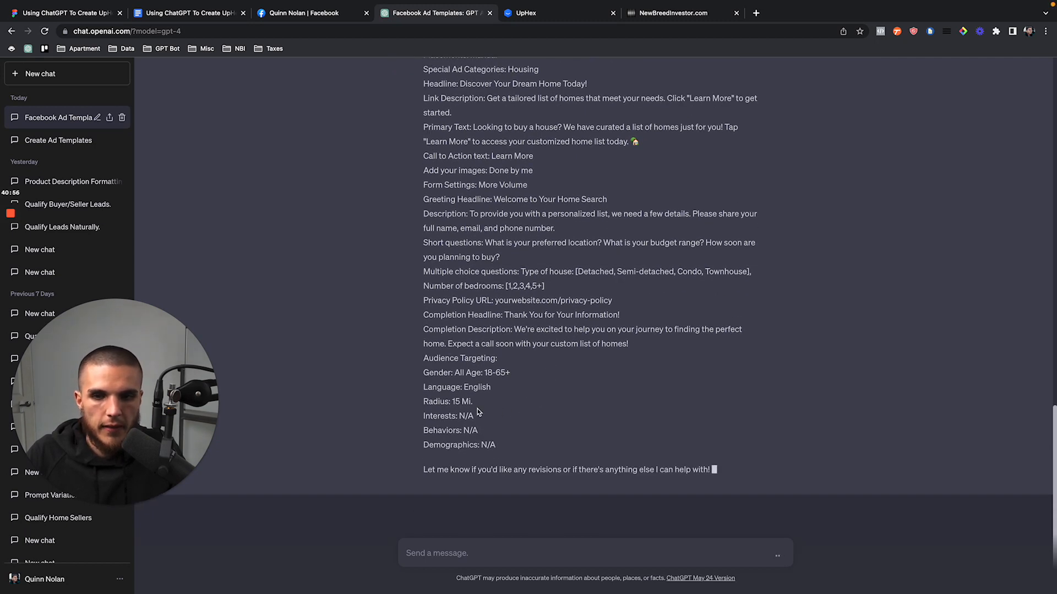
Review ChatGPT's filled-in ad template and highlight all of its fields from Create Category Name to Demographics
scroll(513, 402, up, 5)
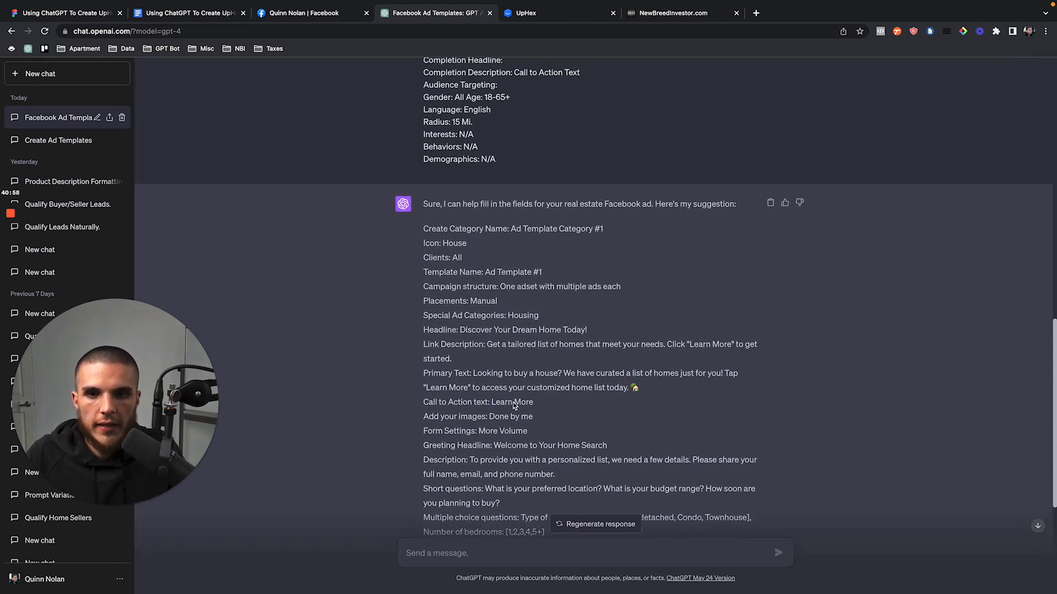
scroll(513, 402, down, 3)
scroll(513, 401, down, 1)
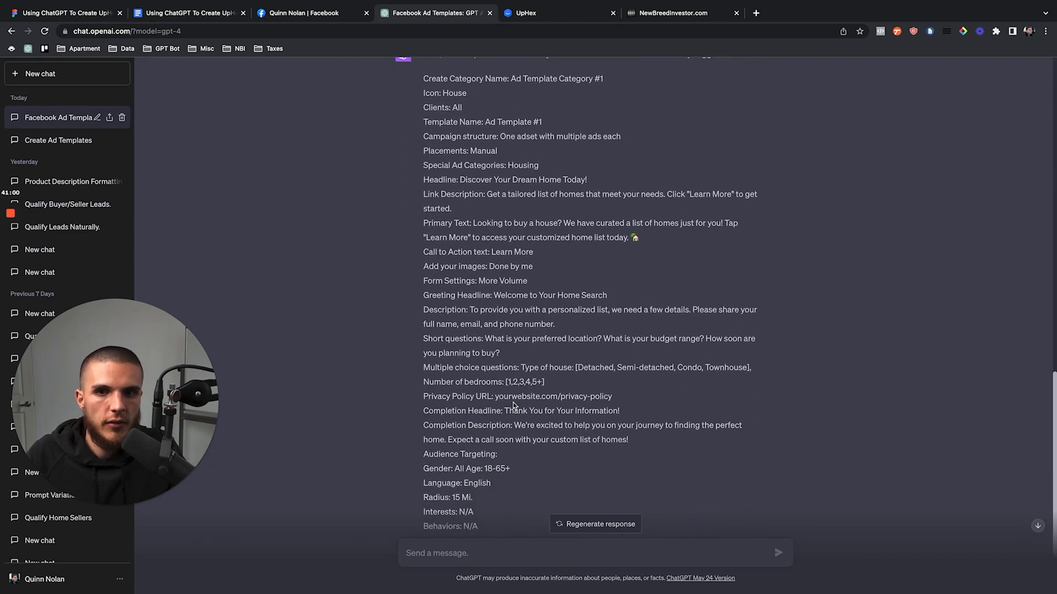
scroll(513, 405, down, 3)
mouse_move(498, 467)
mouse_down()
mouse_move(424, 466)
mouse_move(436, 234)
mouse_up()
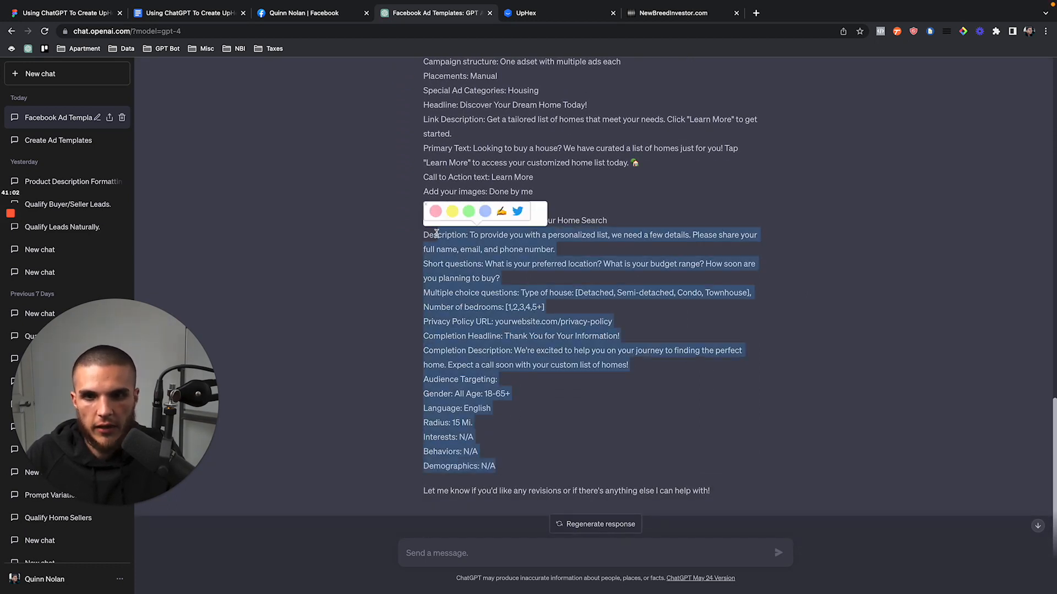
scroll(434, 232, up, 6)
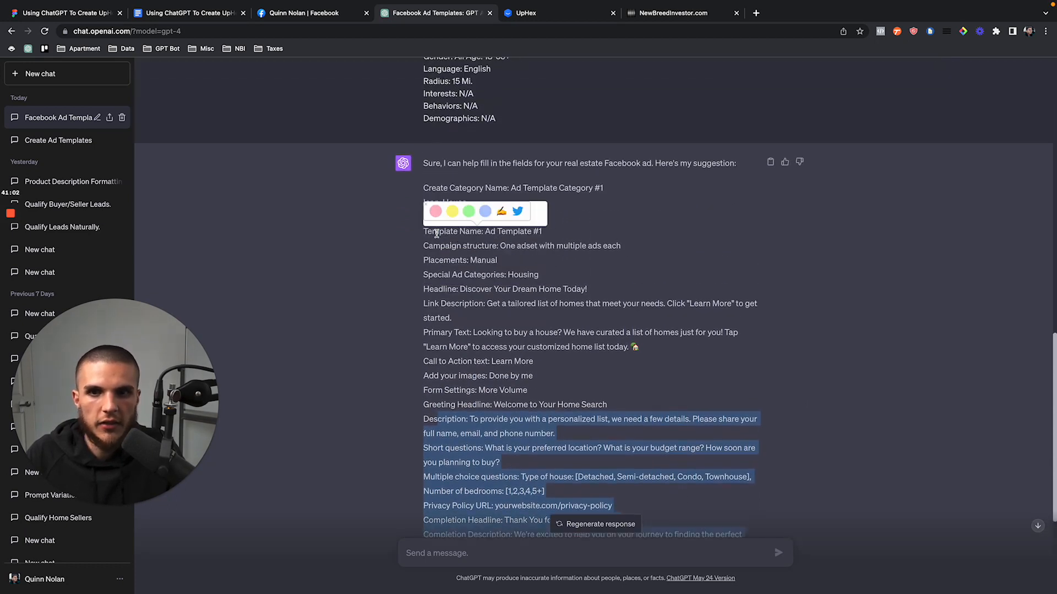
shift+click(425, 189)
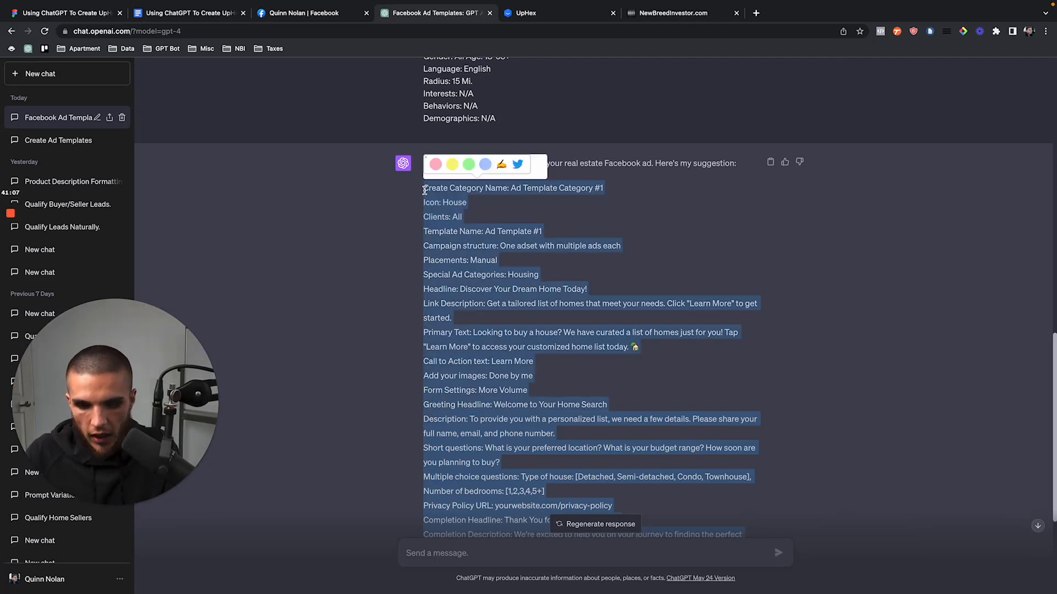
Return to Prompt #2 in the guide and highlight the Create Category Name and Icon values
click(220, 14)
scroll(388, 355, down, 5)
scroll(388, 355, up, 6)
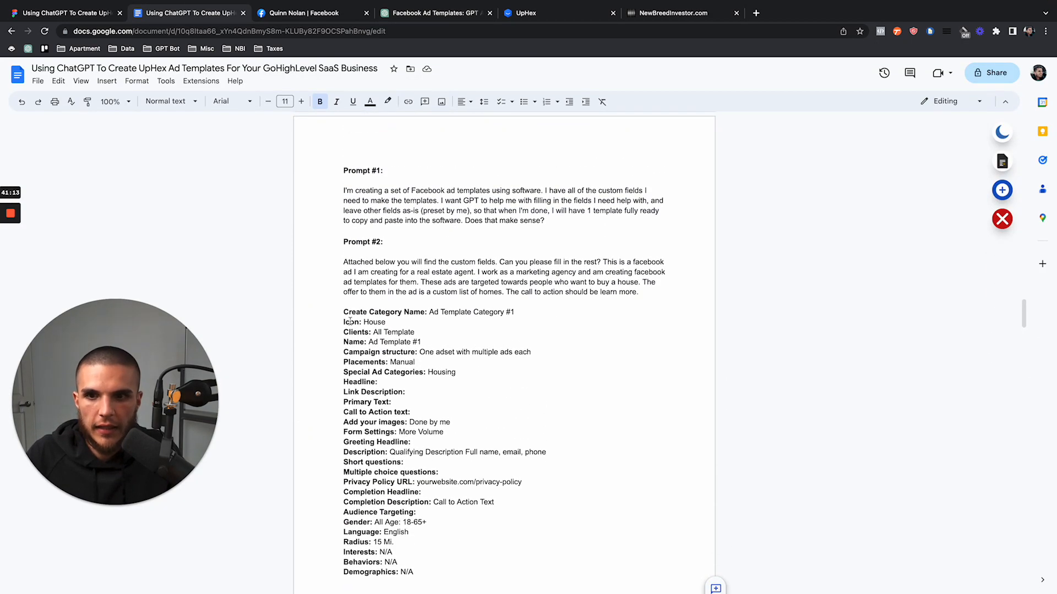
drag(430, 312, 522, 311)
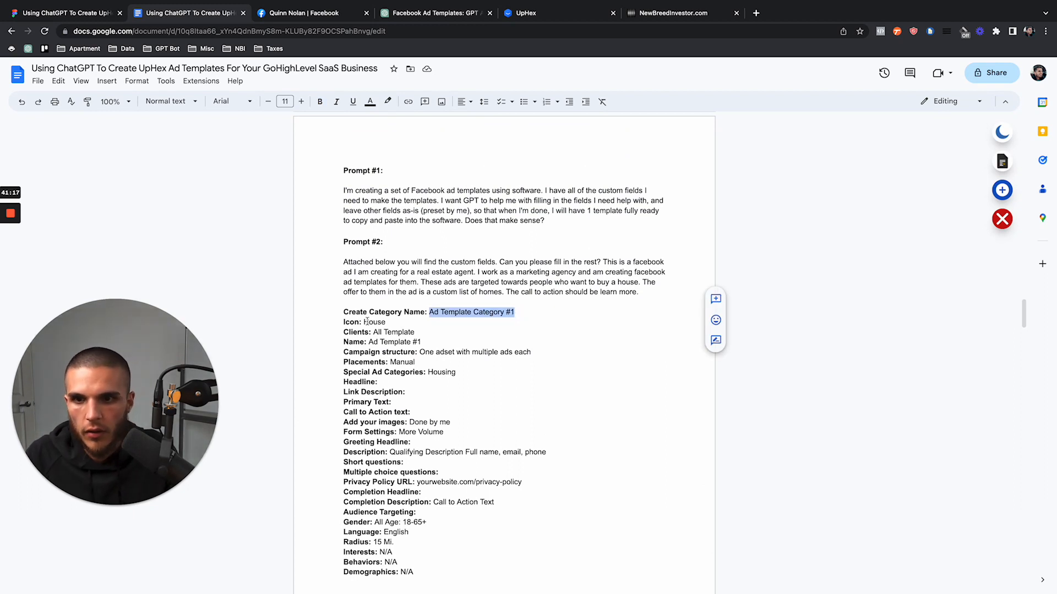
drag(364, 322, 387, 325)
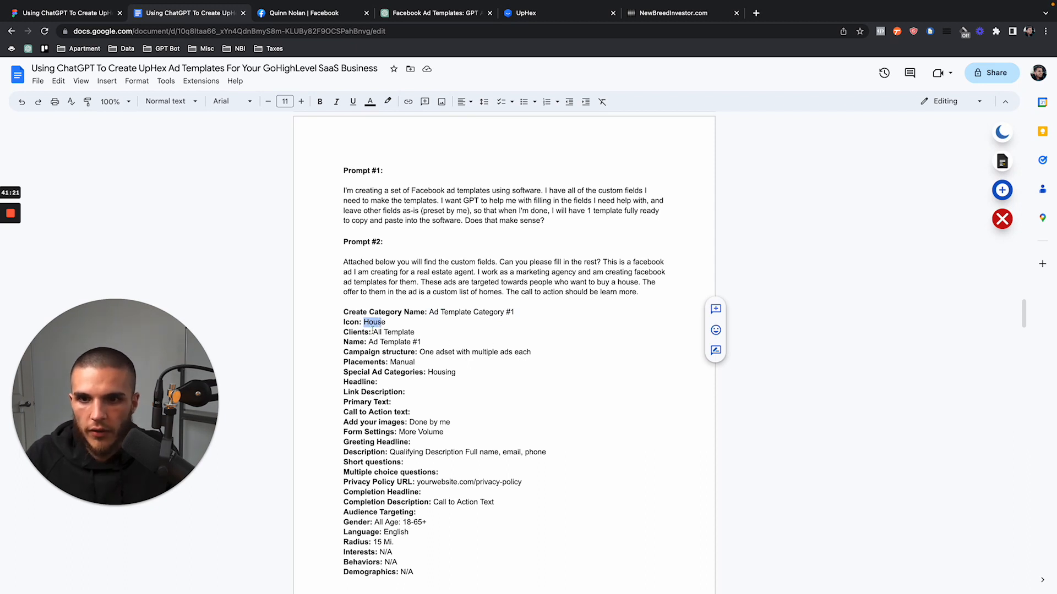
Move "Template" from the Clients line to the start of the Name line in Prompt #2, and make it bold
click(383, 332)
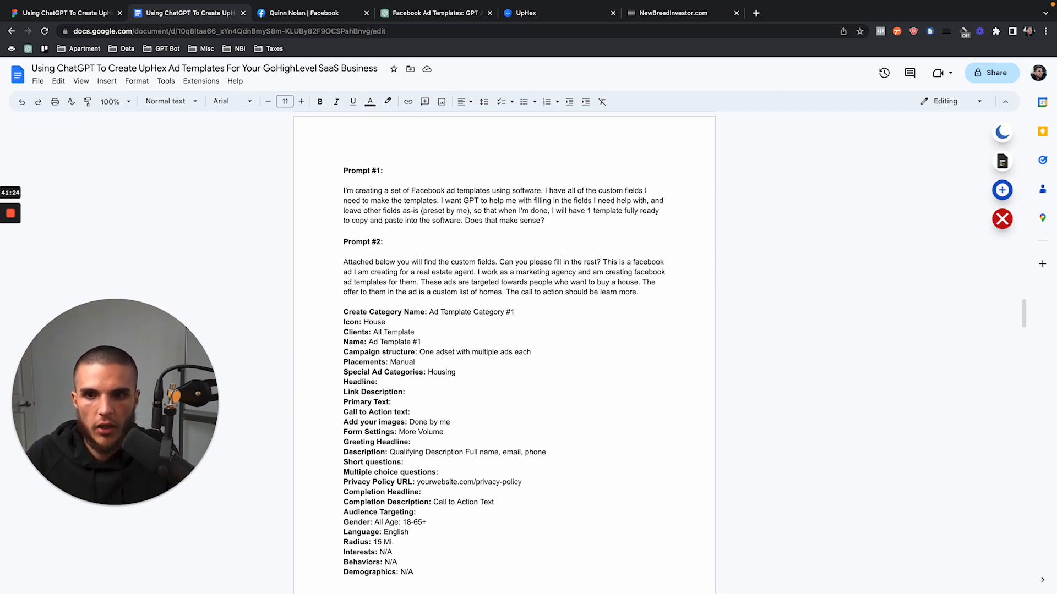
key(Return)
click(345, 352)
key(BackSpace)
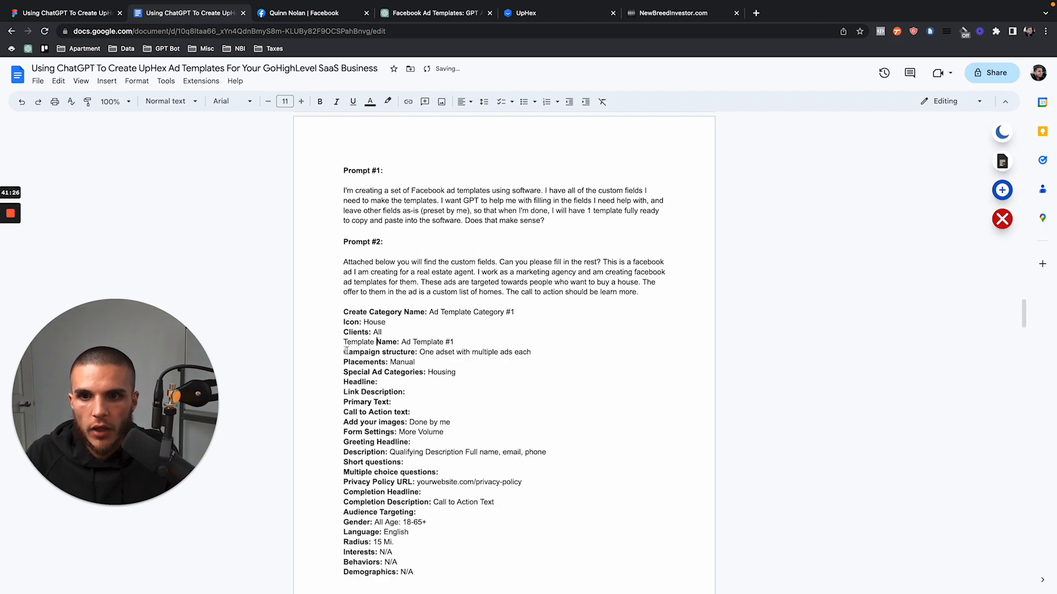
drag(375, 343, 339, 343)
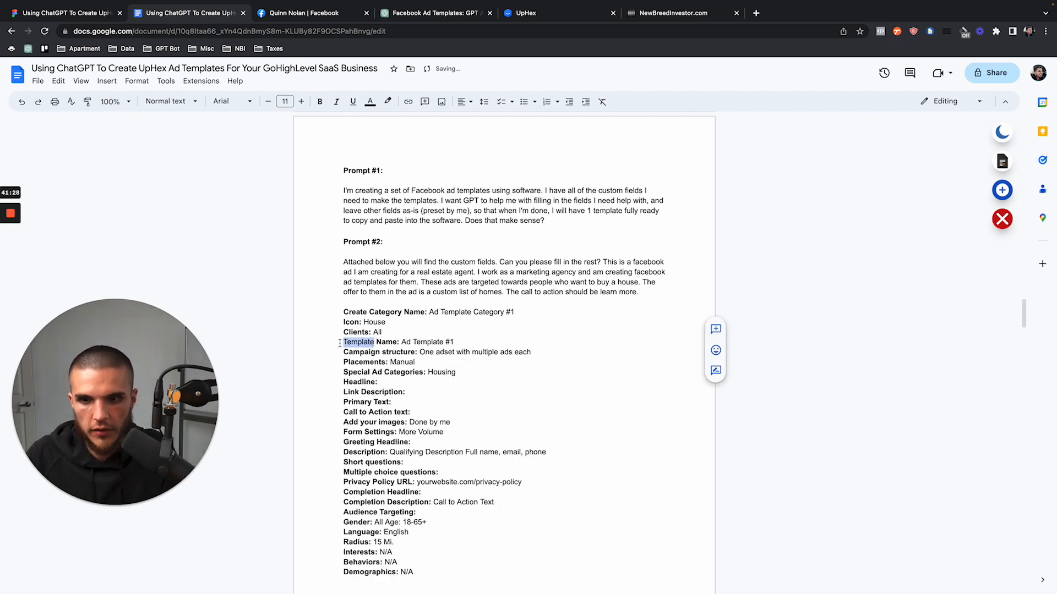
key(ctrl+b)
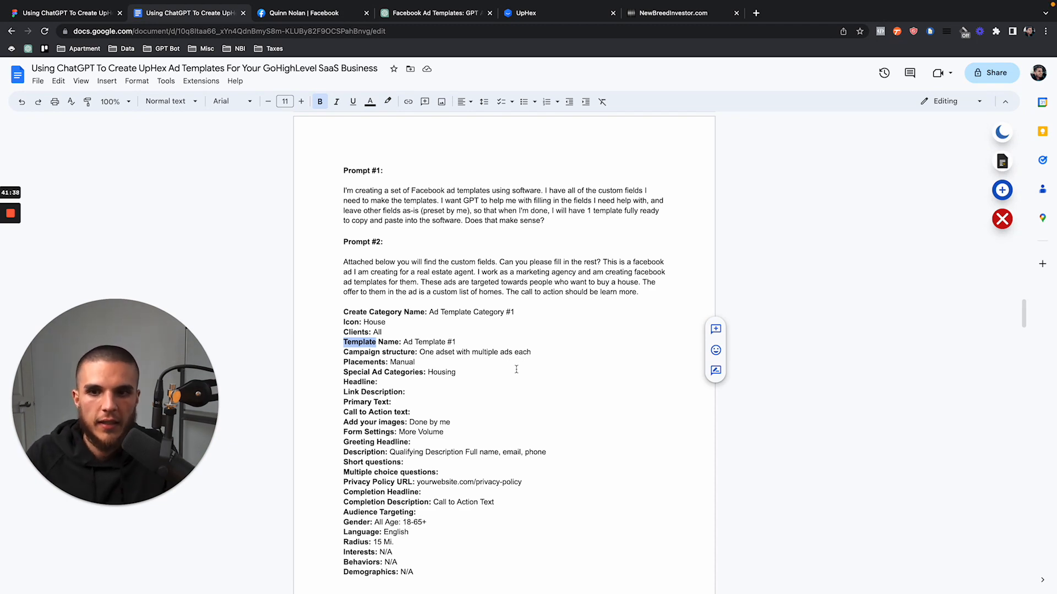
Examine the generated ad template in ChatGPT, highlighting the headline text and reading the link description
scroll(506, 384, down, 2)
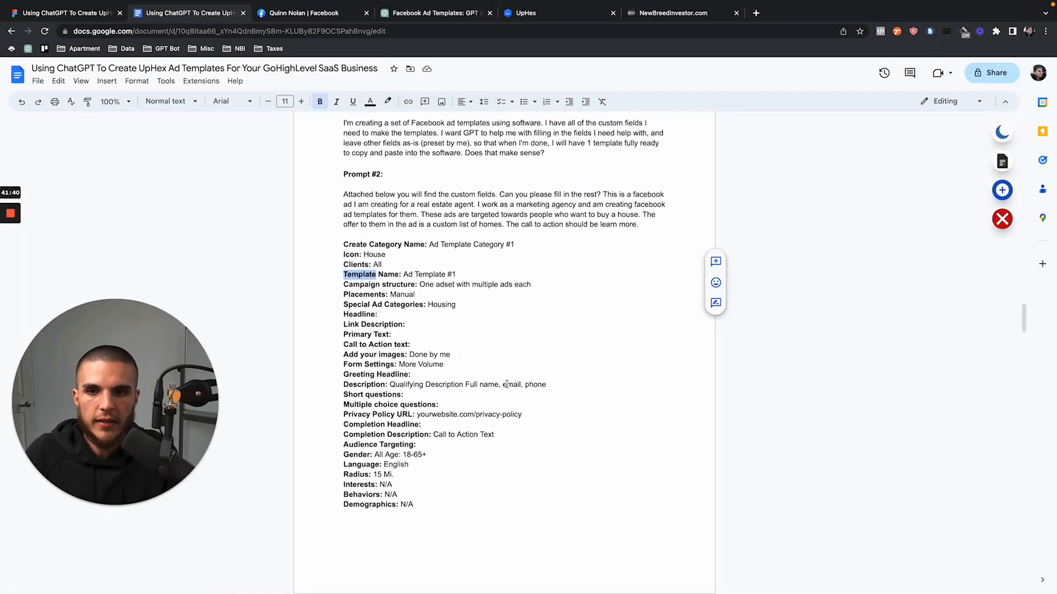
click(430, 13)
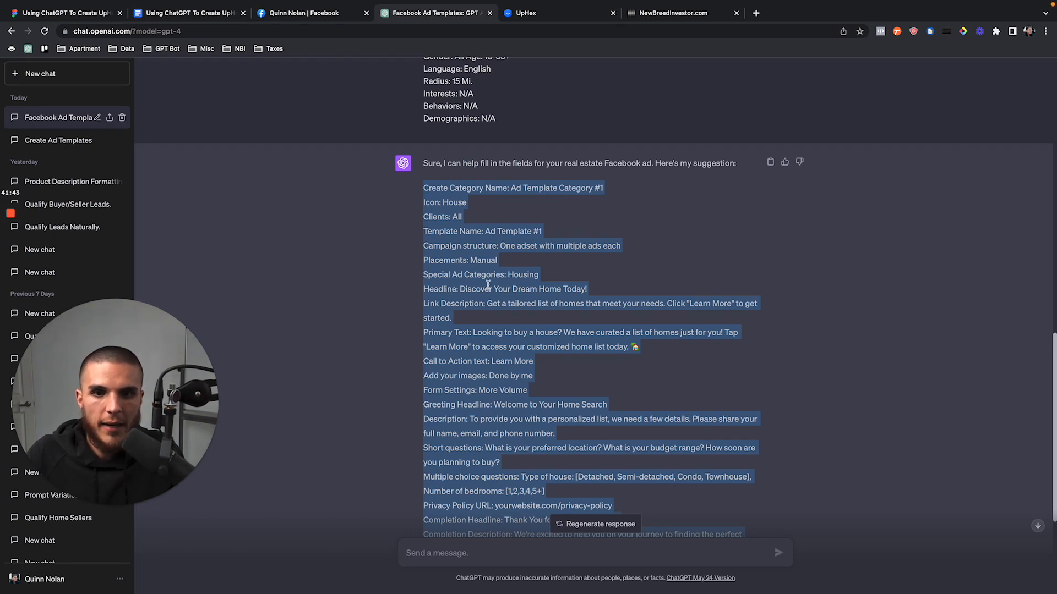
scroll(488, 284, down, 2)
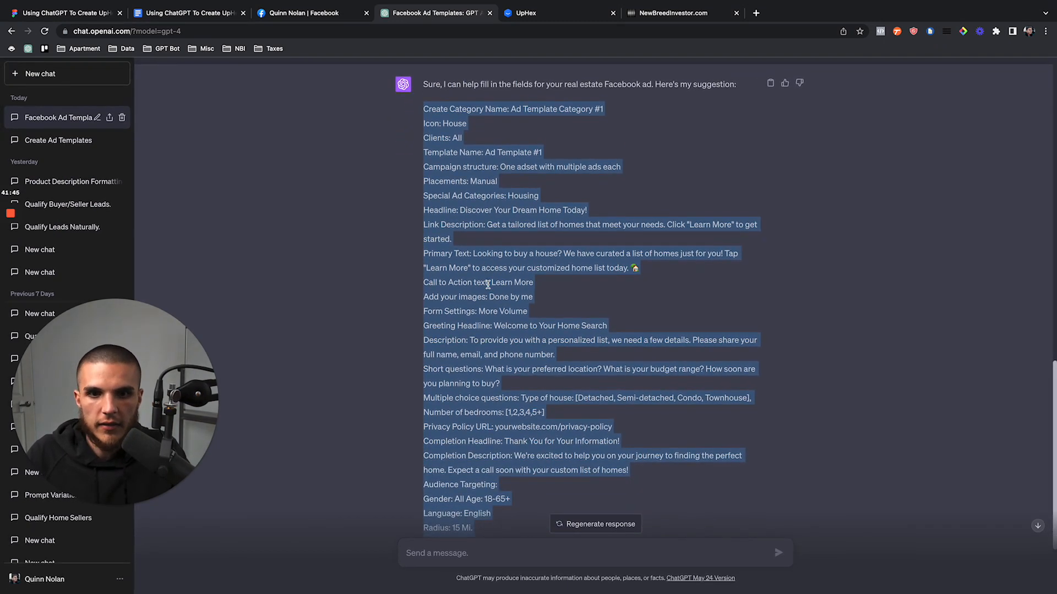
scroll(488, 284, down, 3)
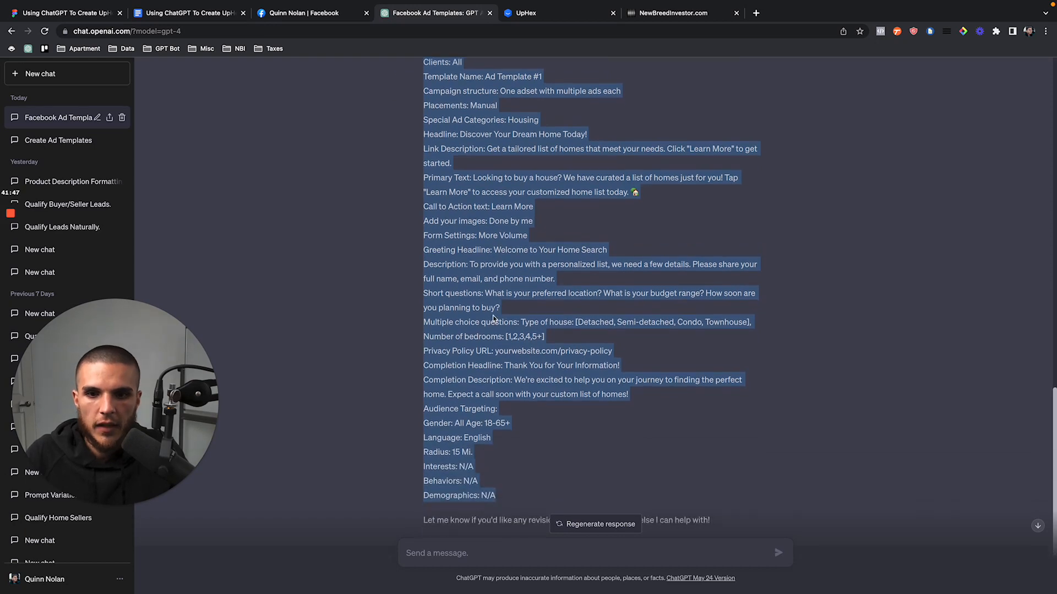
scroll(492, 299, up, 3)
click(466, 167)
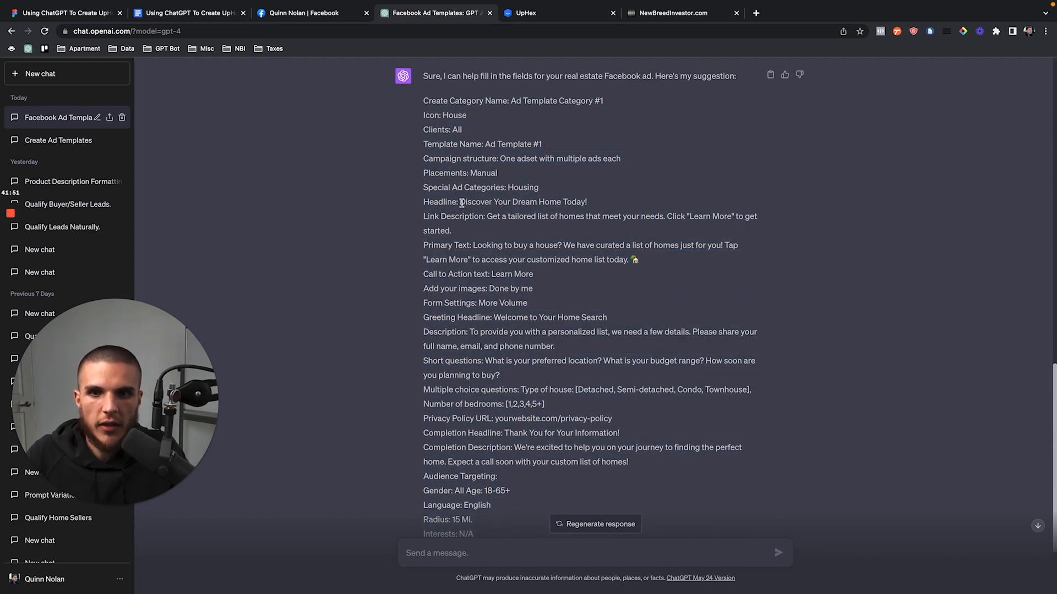
drag(460, 203, 587, 203)
click(534, 229)
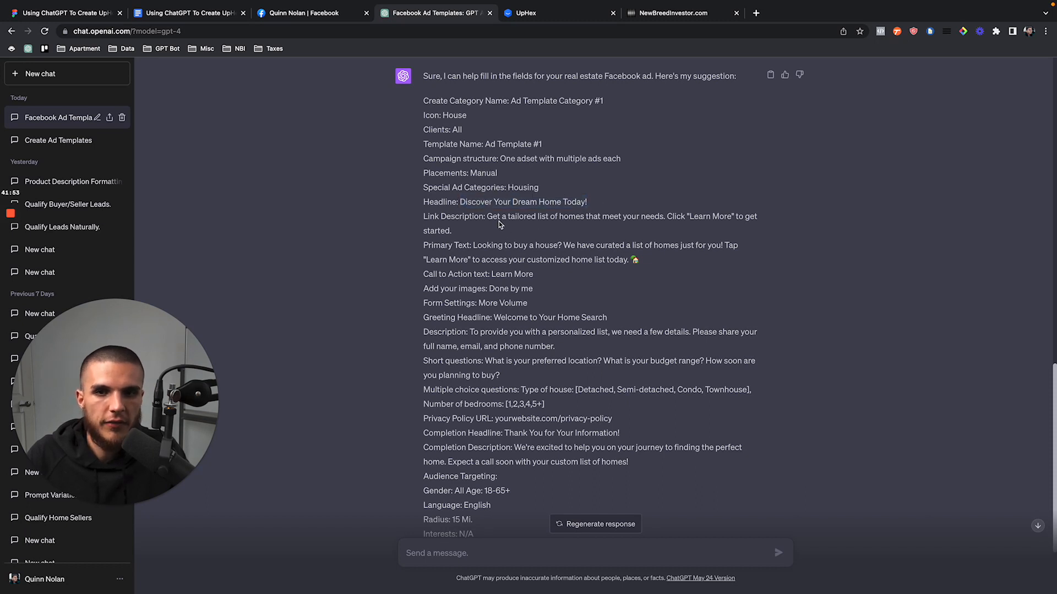
scroll(499, 221, up, 1)
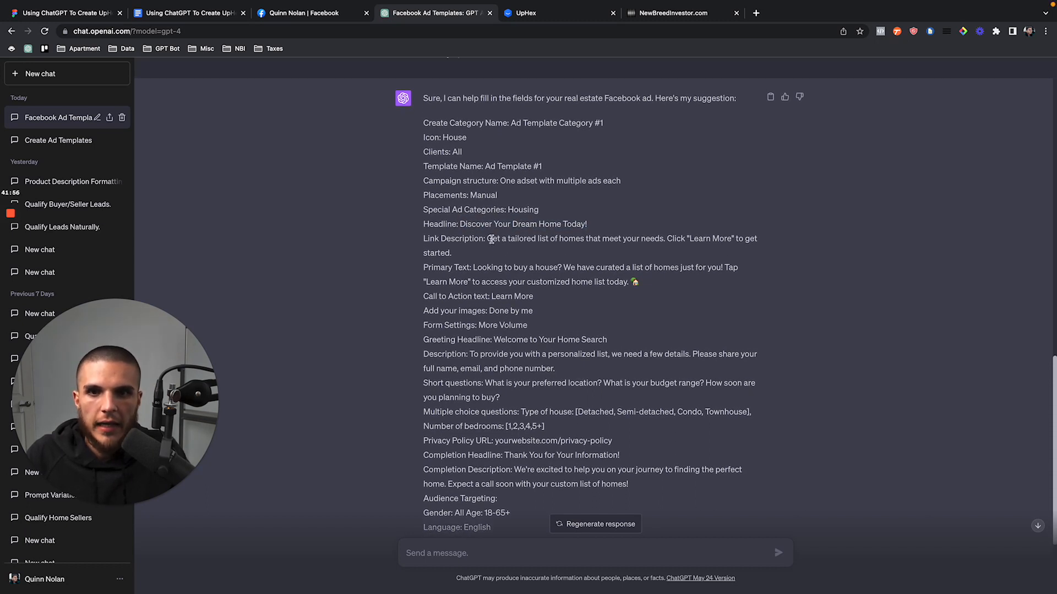
Send the prompt "Let's focus on editing just the blank fields, and then when they are the way I want them, can we combine into the list of all the fields?"
scroll(491, 238, down, 5)
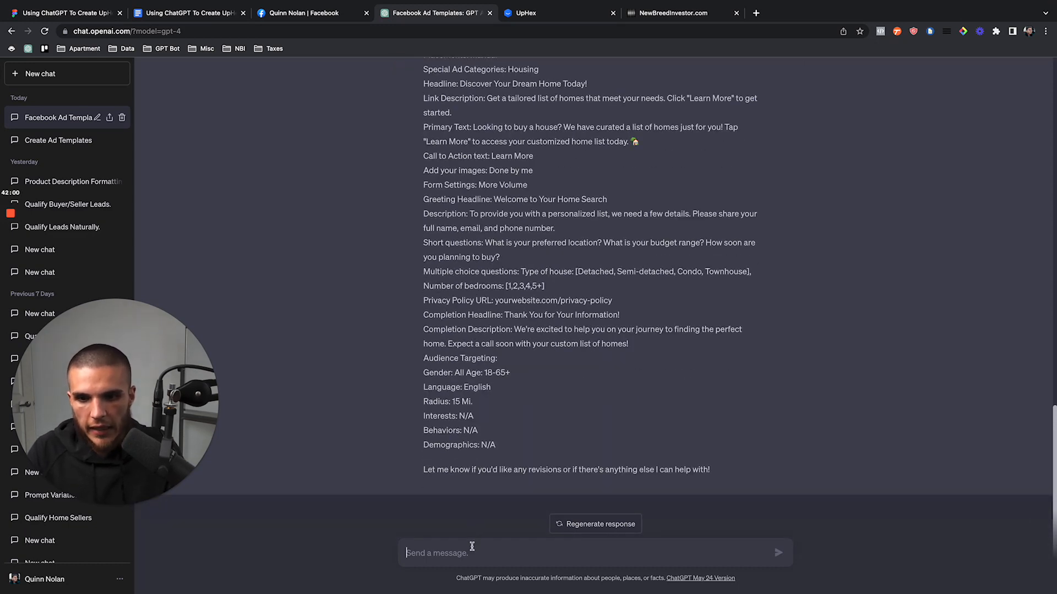
text(Let's focus )
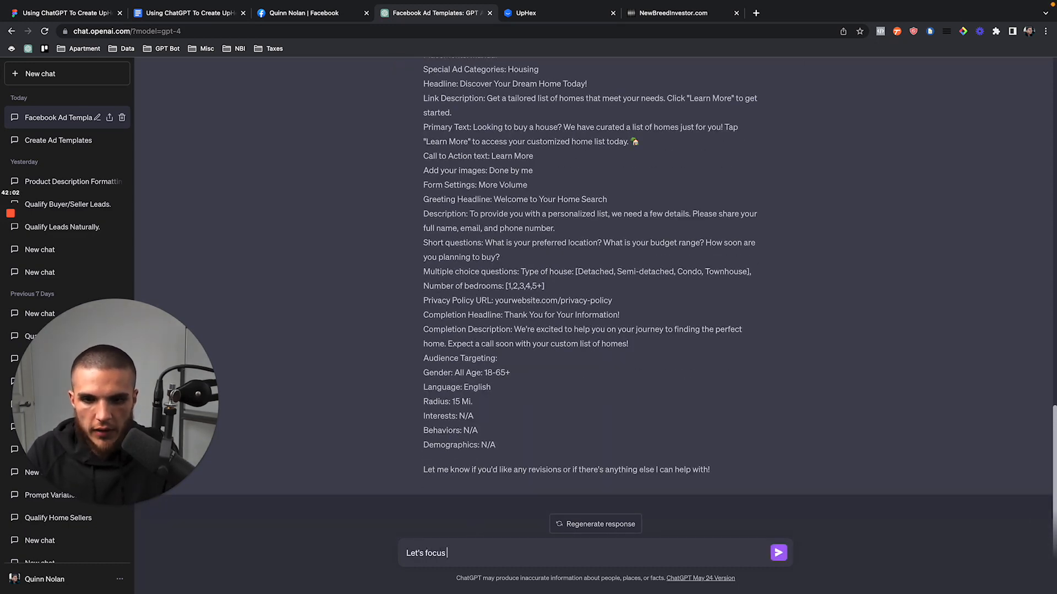
text(on editing )
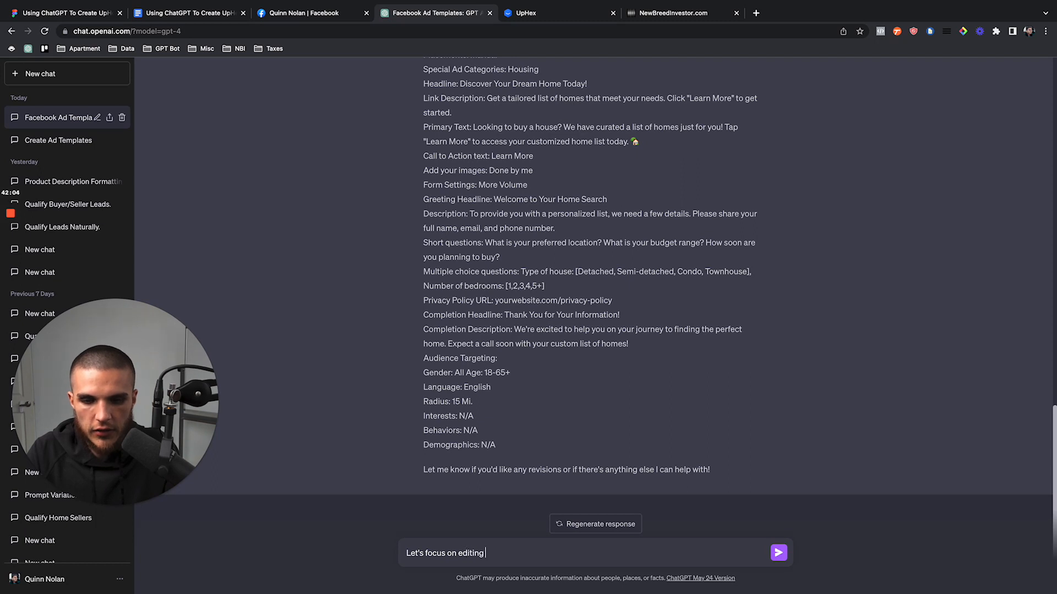
text(just the blank rields, and then when they are the)
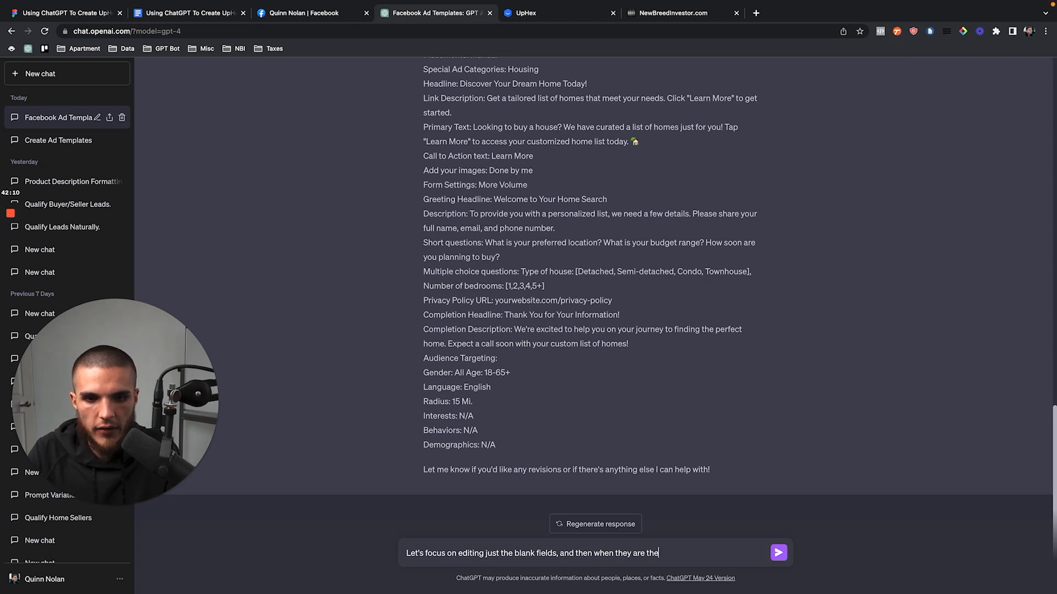
text( way I wan t them, can you combine them all into the open fields)
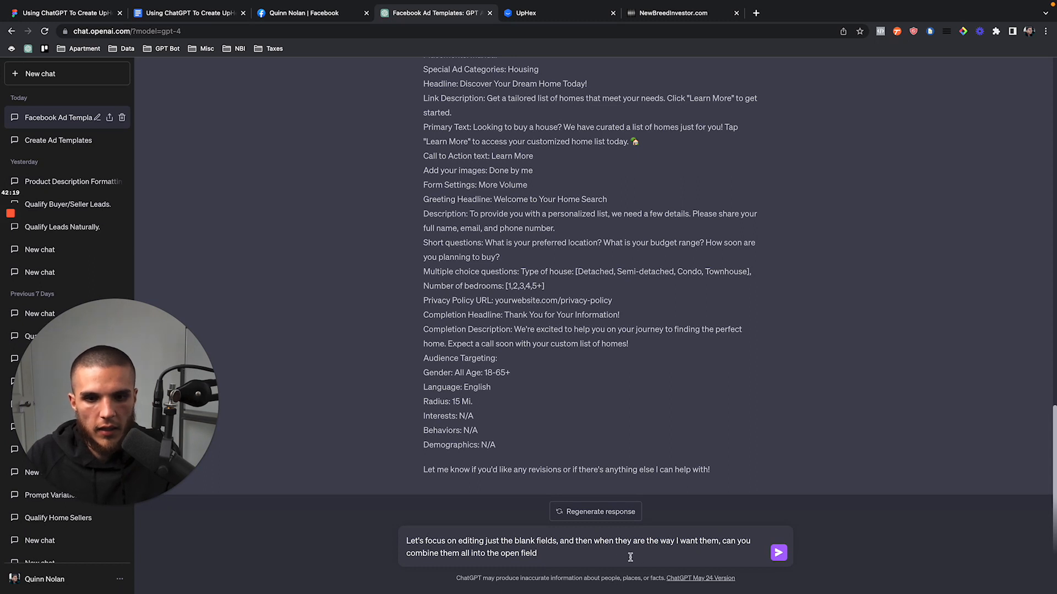
drag(538, 553, 607, 532)
drag(729, 536, 742, 539)
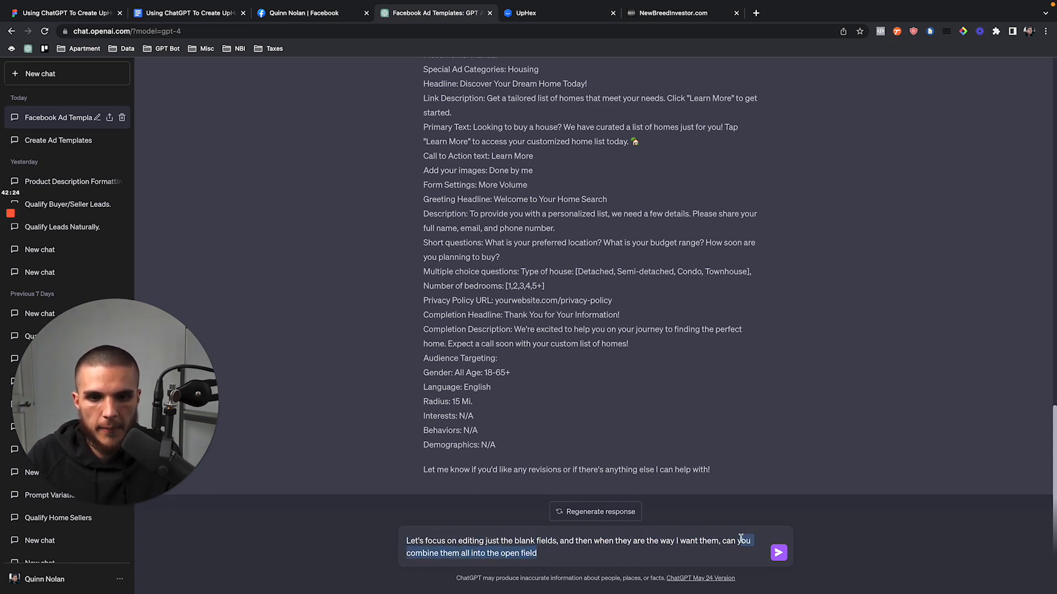
text(we combine )
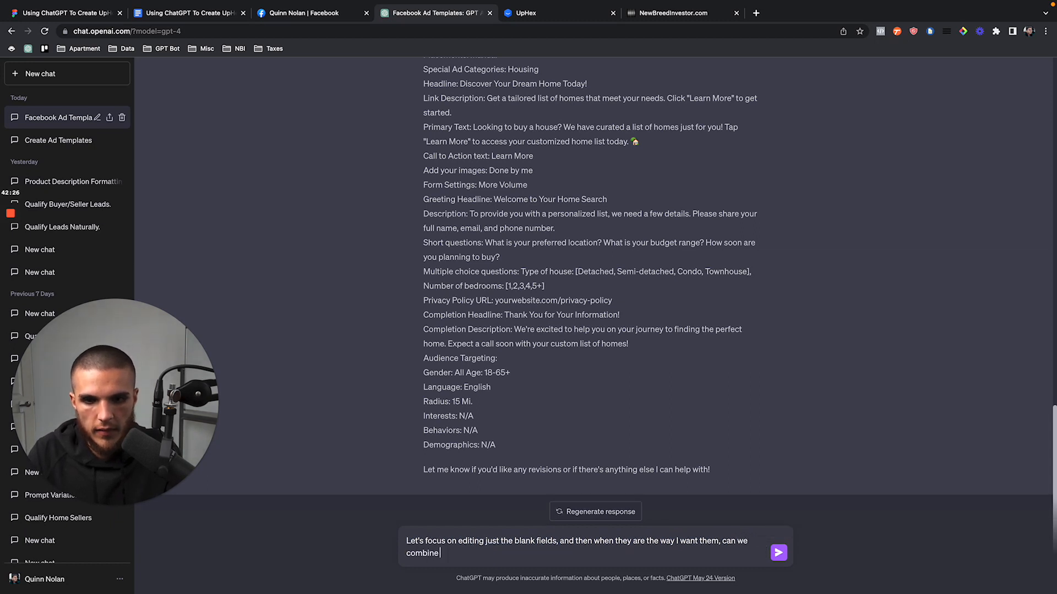
text(into the list of all the fields?)
key(Return)
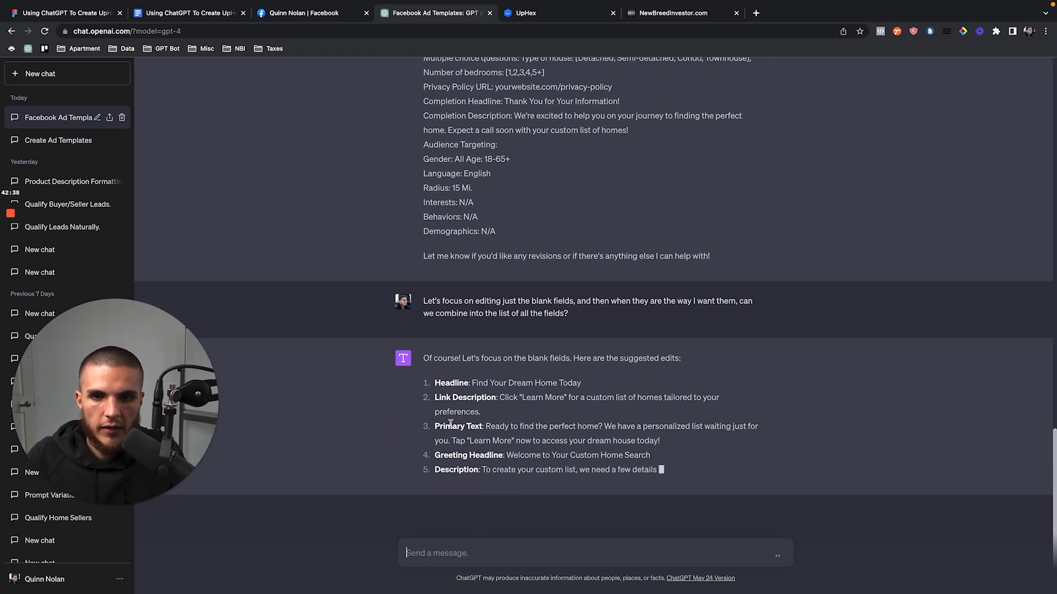
Highlight the suggested field edits and send the follow-up prompt "Generate a new version of the facebook ad"
drag(435, 384, 633, 461)
click(625, 470)
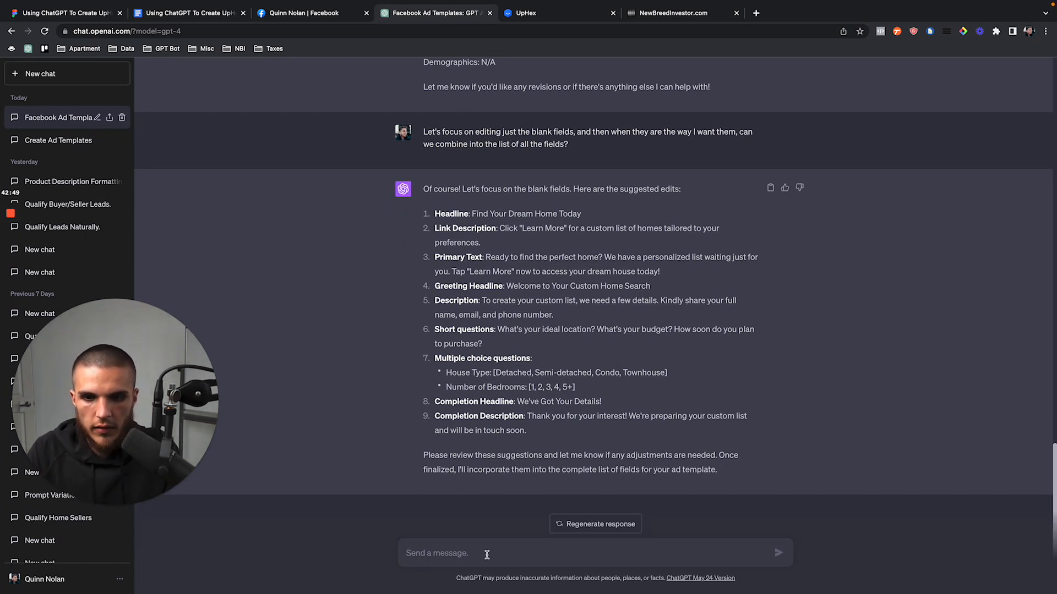
text(Generate a)
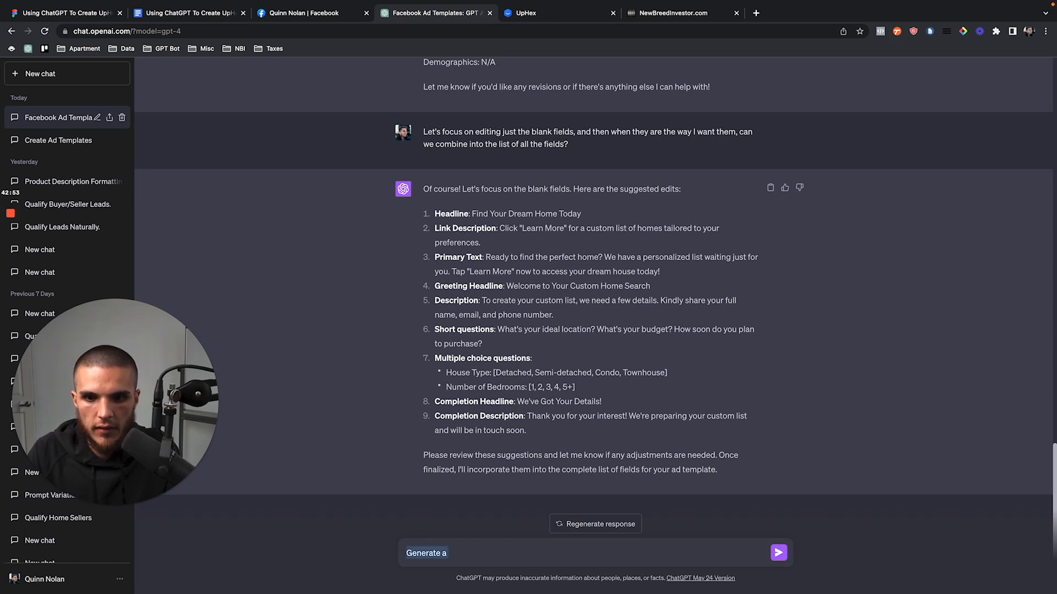
text(new version of the facebook ad)
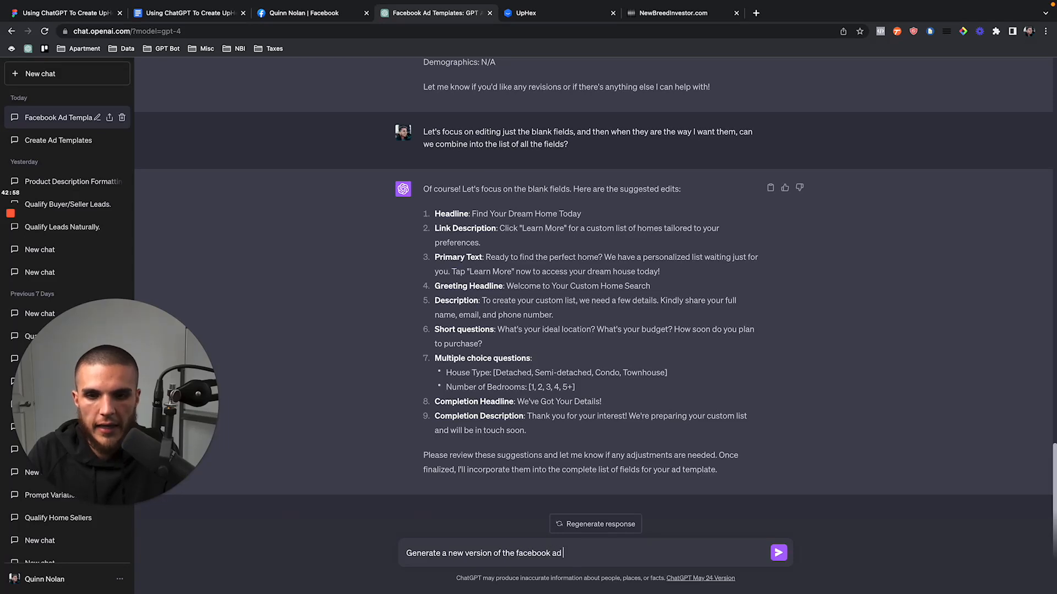
key(Return)
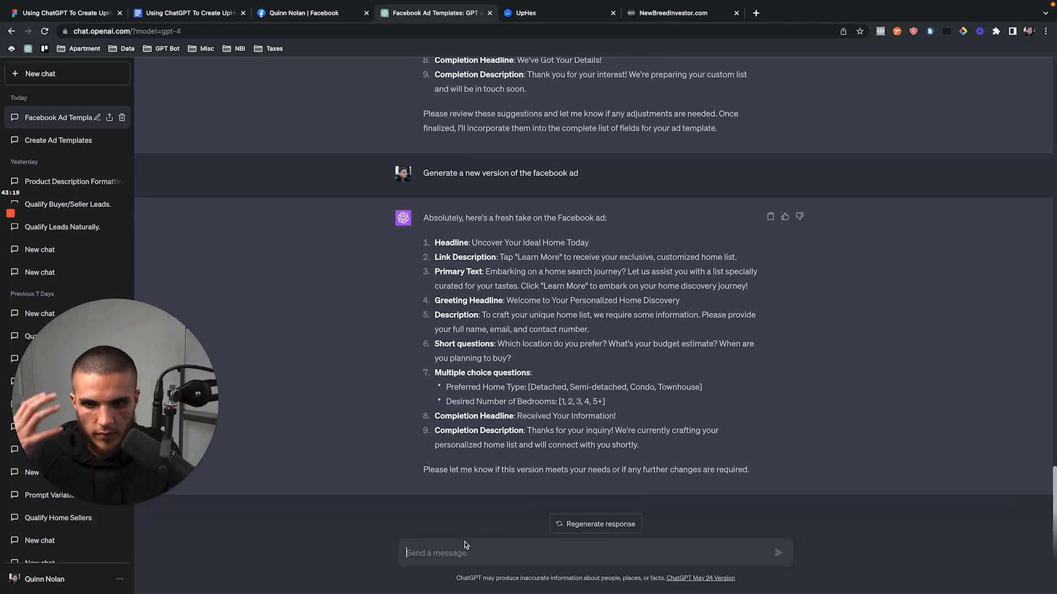
Send the prompt "Let's make the ad more specific and direct so it resonates with a custom homes list"
text(Le)
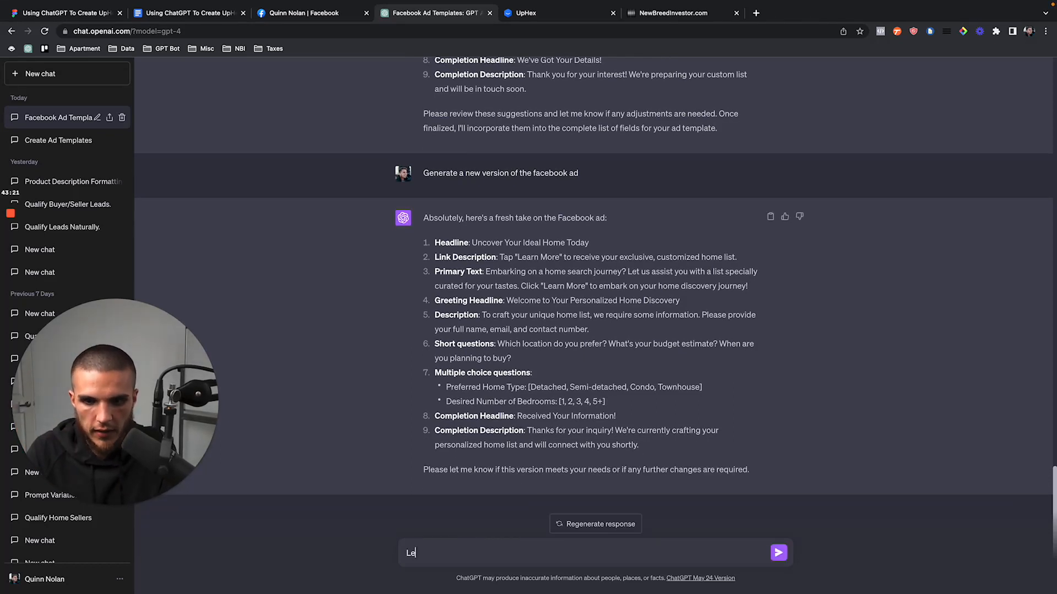
text(t's make the ead more)
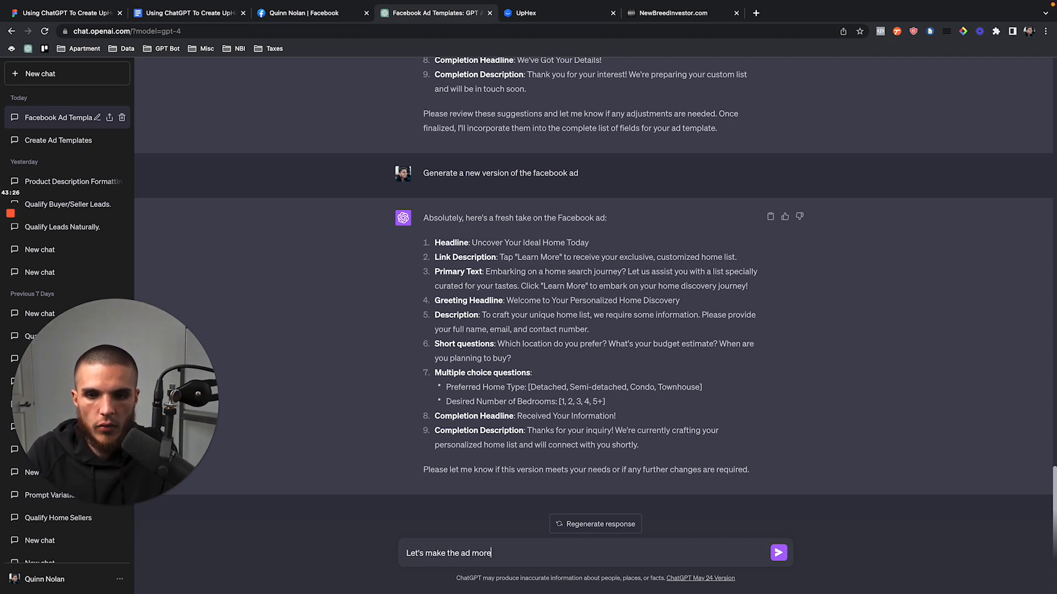
text( specific and direc)
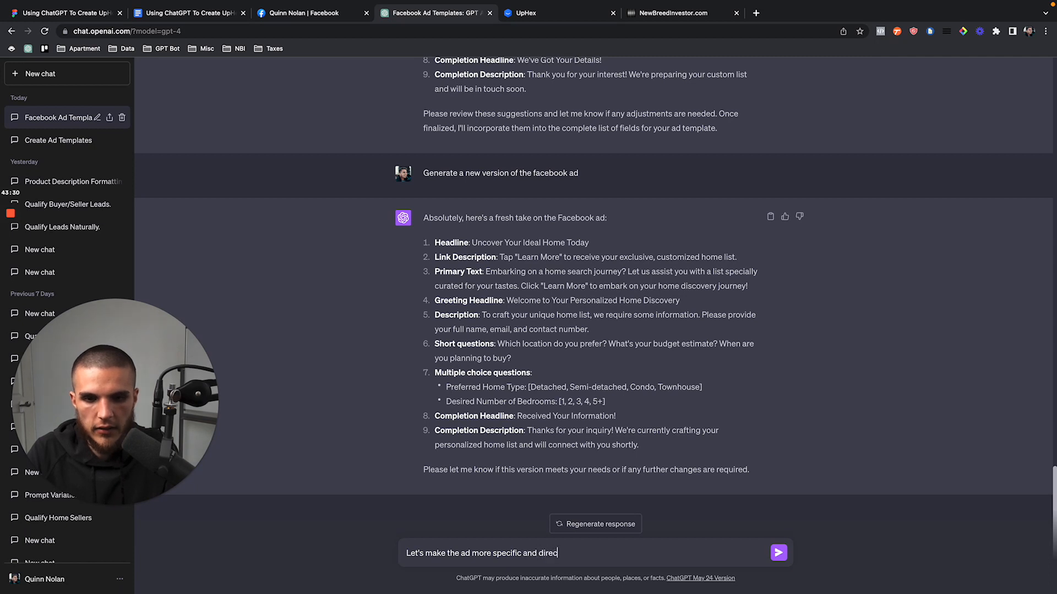
text(t so it resonates)
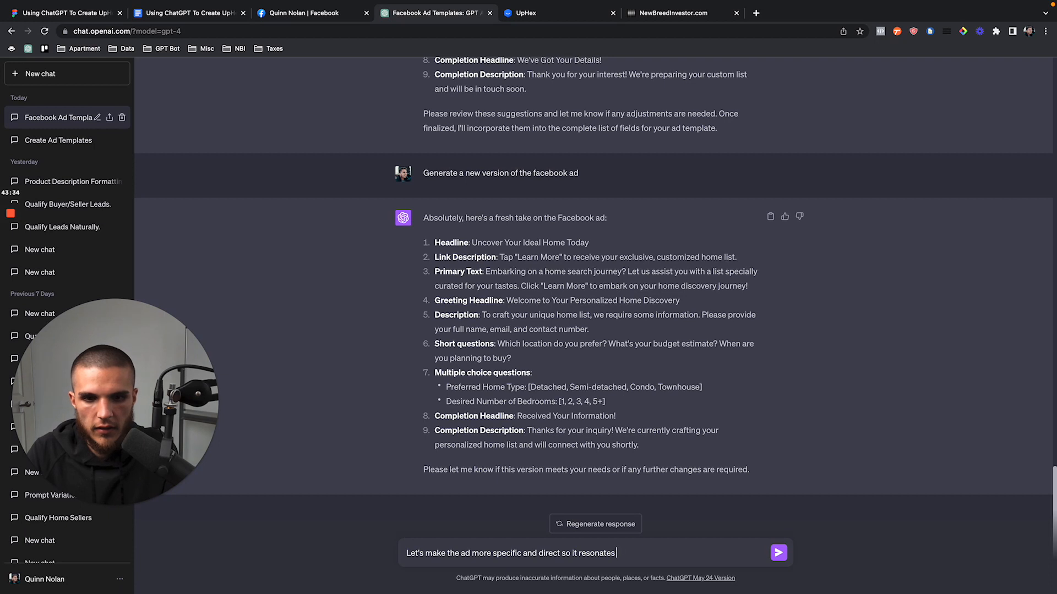
text( with a custom homes list)
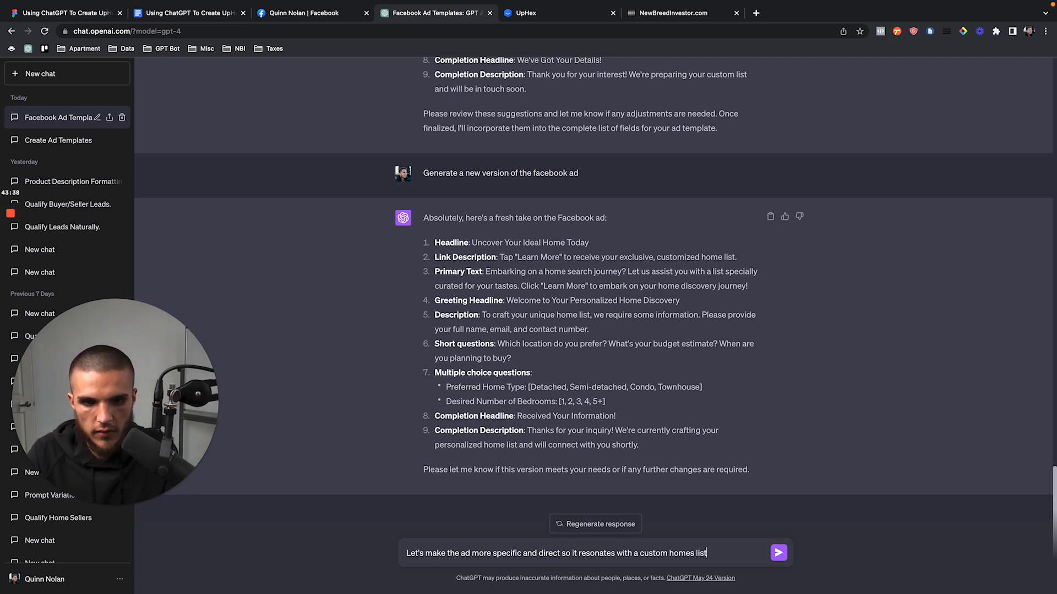
key(Return)
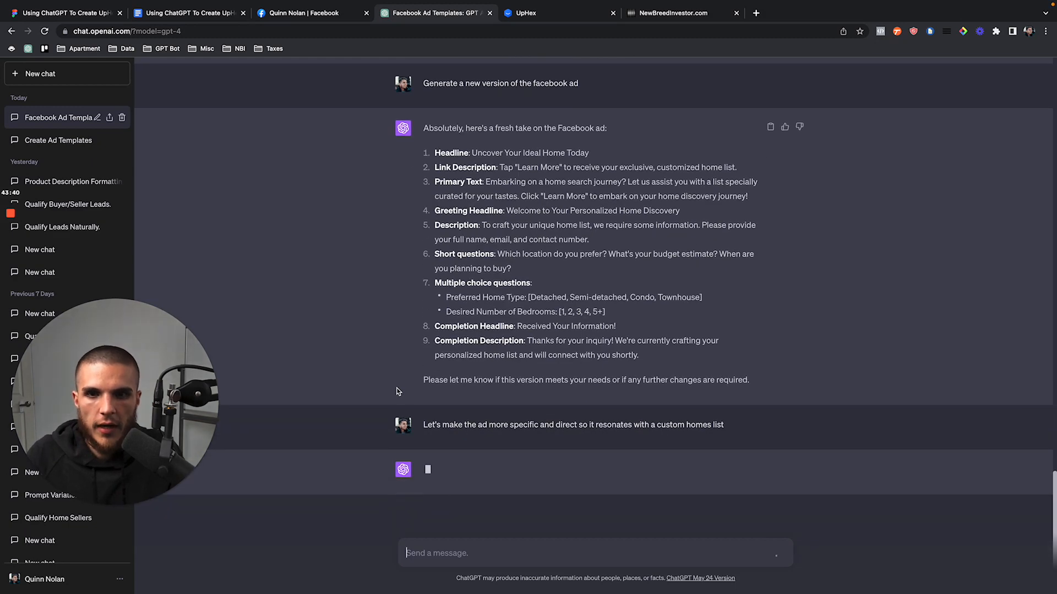
Compare the previous version's headline with the revised ad, highlighting its fields from Headline to Description
drag(472, 152, 590, 155)
click(556, 176)
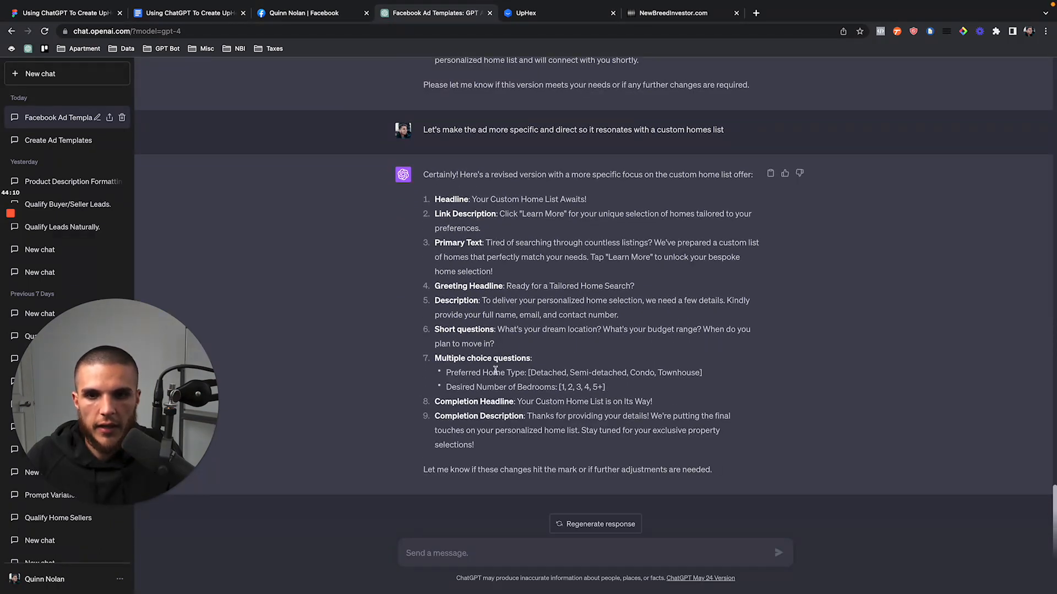
mouse_move(434, 199)
mouse_down()
mouse_move(623, 308)
mouse_move(590, 312)
mouse_up()
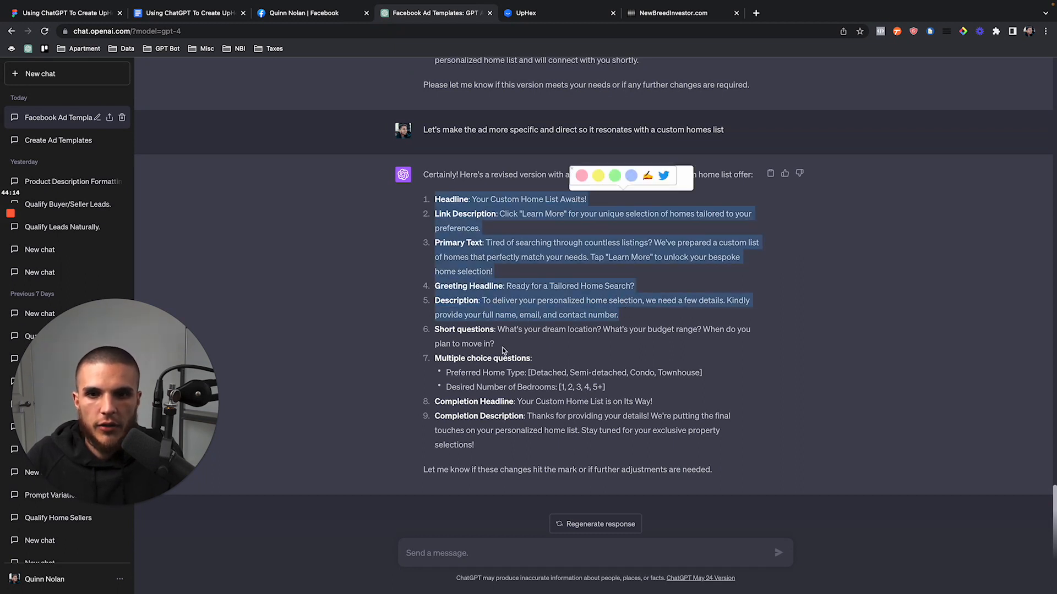
drag(497, 345, 539, 358)
click(545, 361)
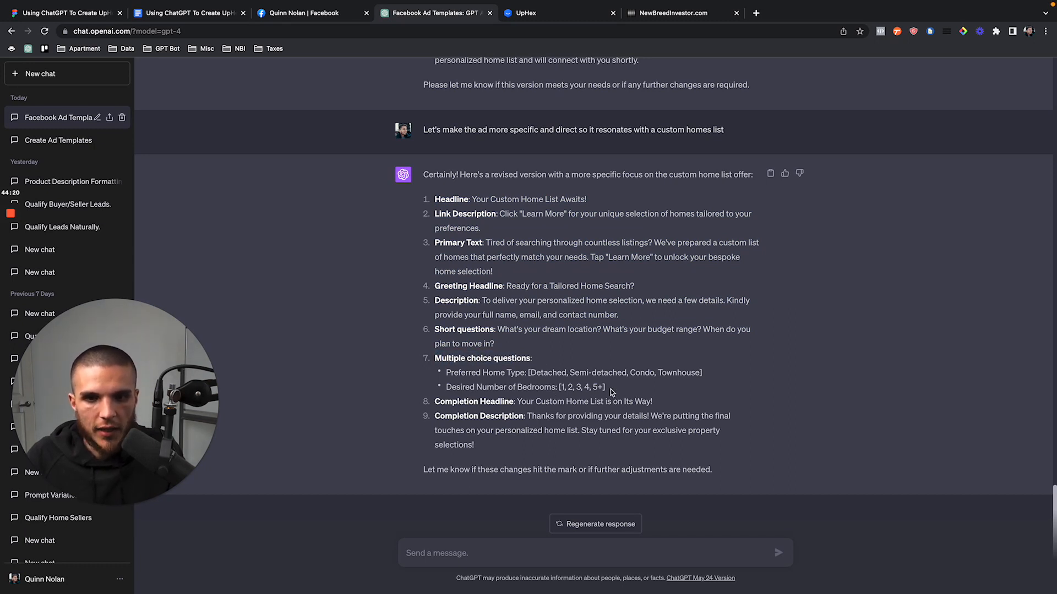
Review the revised ad's short and multiple choice questions, and highlight the Completion Headline and Completion Description
mouse_move(612, 392)
mouse_down()
mouse_move(445, 374)
mouse_move(435, 330)
mouse_move(607, 388)
mouse_up()
double_click(436, 331)
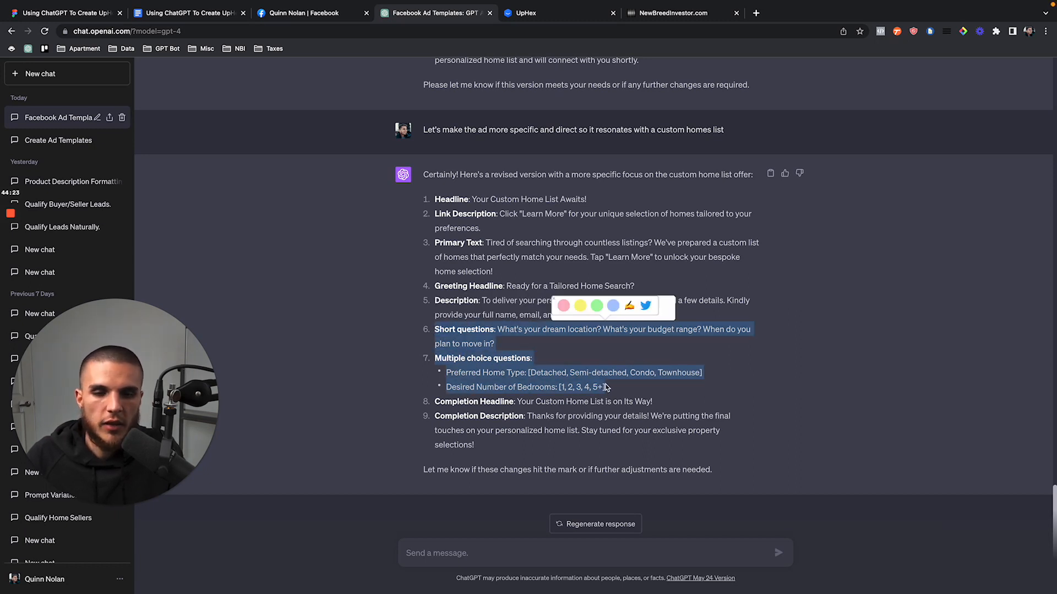
click(608, 397)
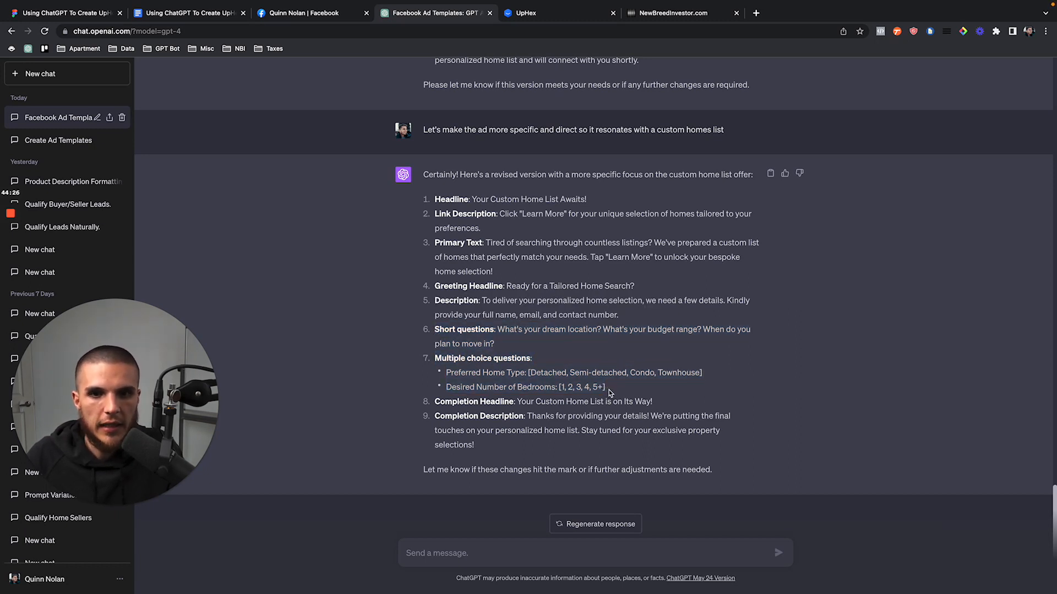
drag(434, 358, 531, 355)
click(456, 363)
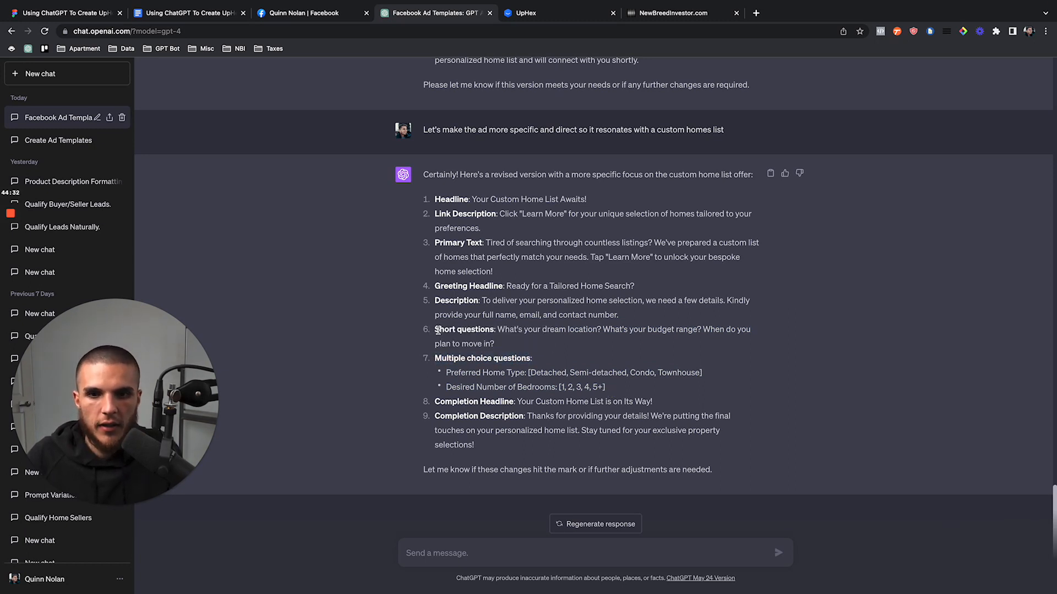
drag(517, 405, 665, 405)
click(478, 480)
drag(498, 458, 427, 400)
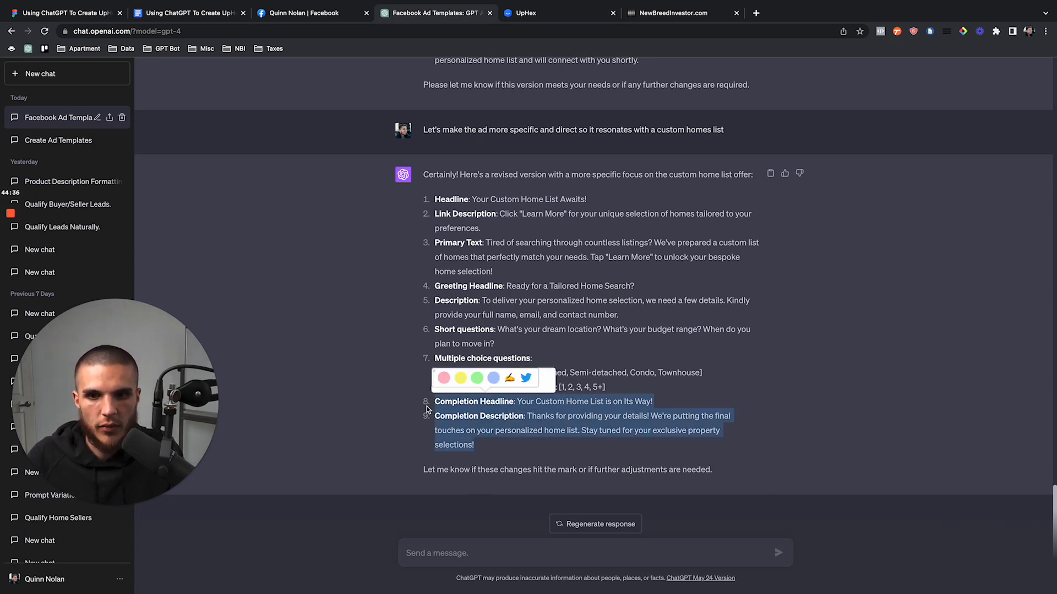
Ask ChatGPT to remove 6 and 7, which are not needed, and create the list of all the fields from before with this revised version
click(450, 550)
text(Remove 6 and 7. and then)
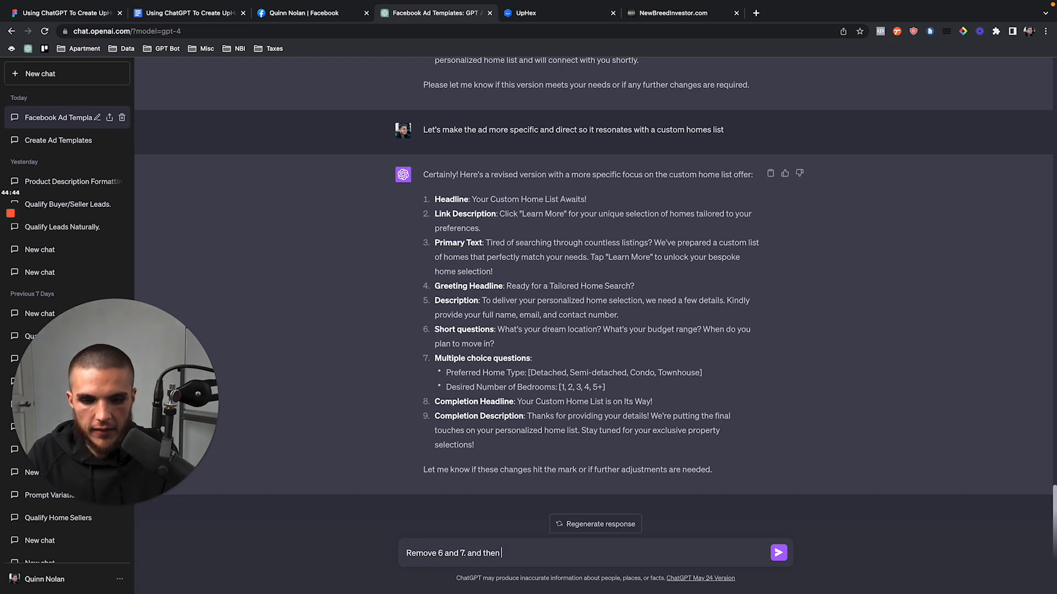
text( create the list )
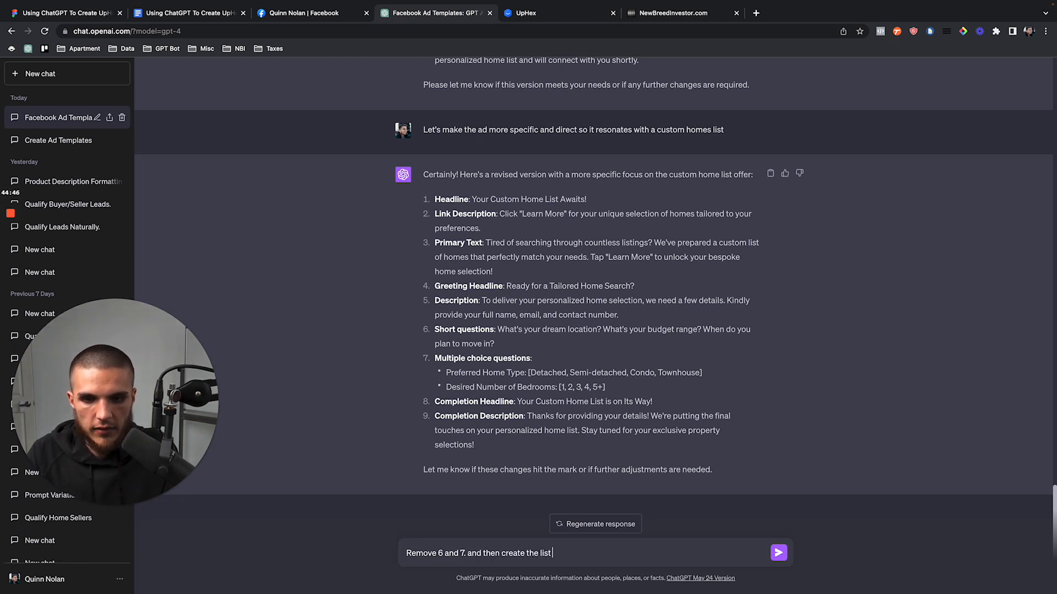
text(of all the fields )
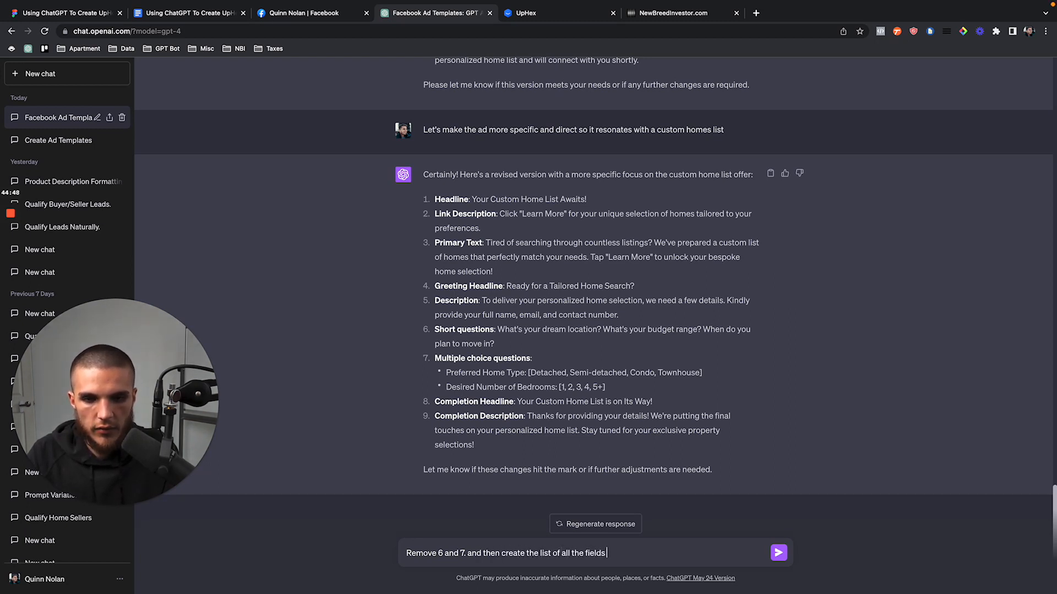
text(from before with this)
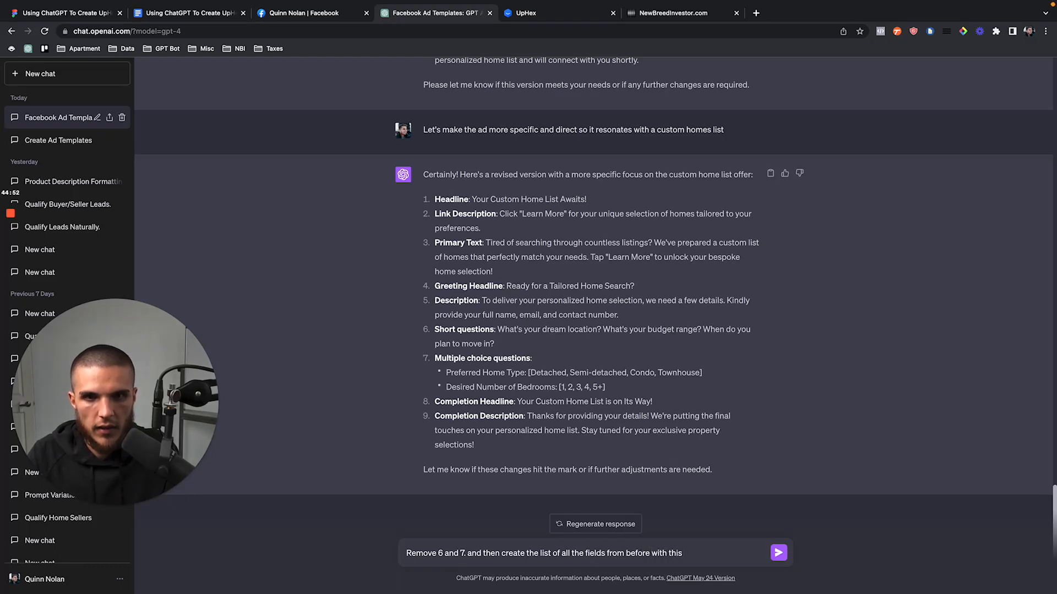
text( revised version. Remove 6 and 7 from that)
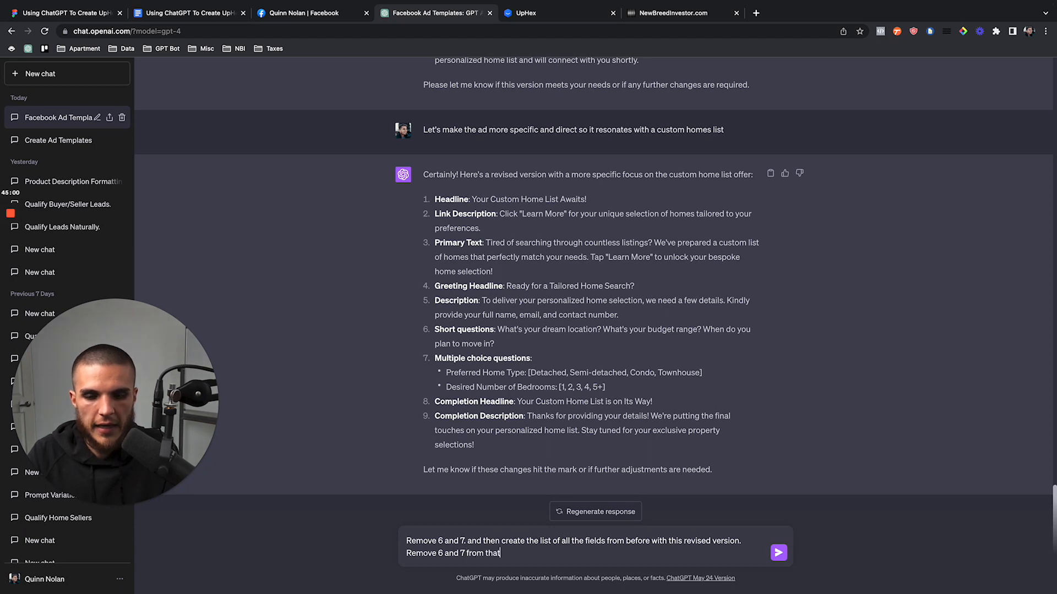
text( revised versio)
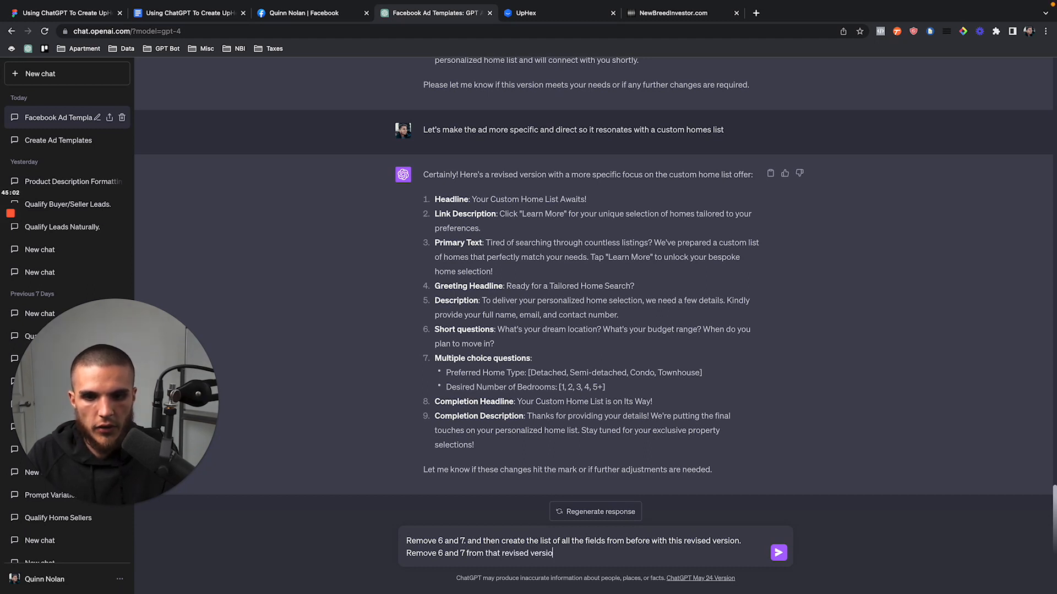
text(n as well, i realized i don't nee)
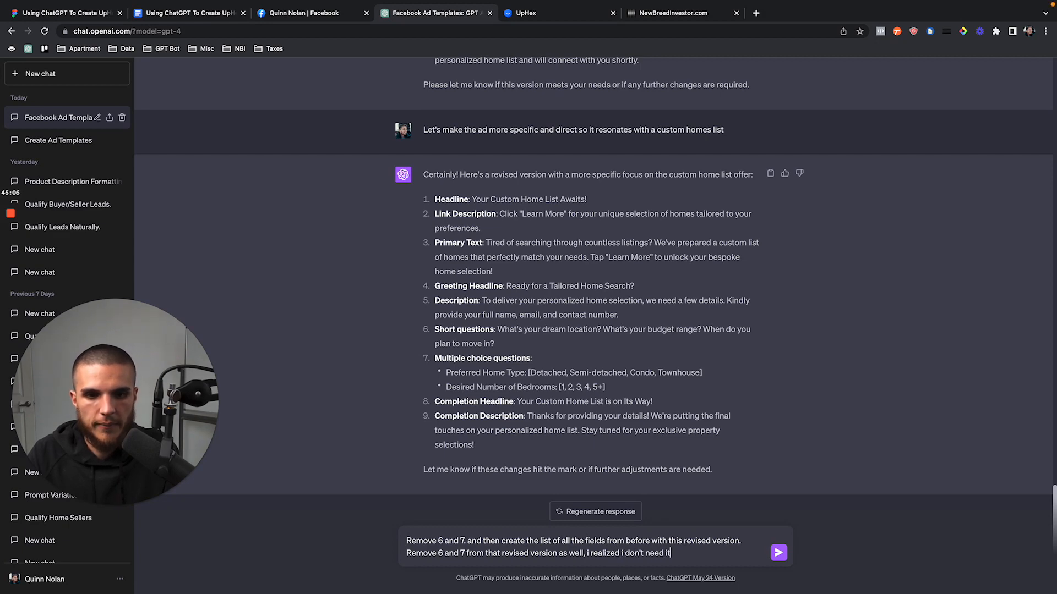
text(d it)
key(Return)
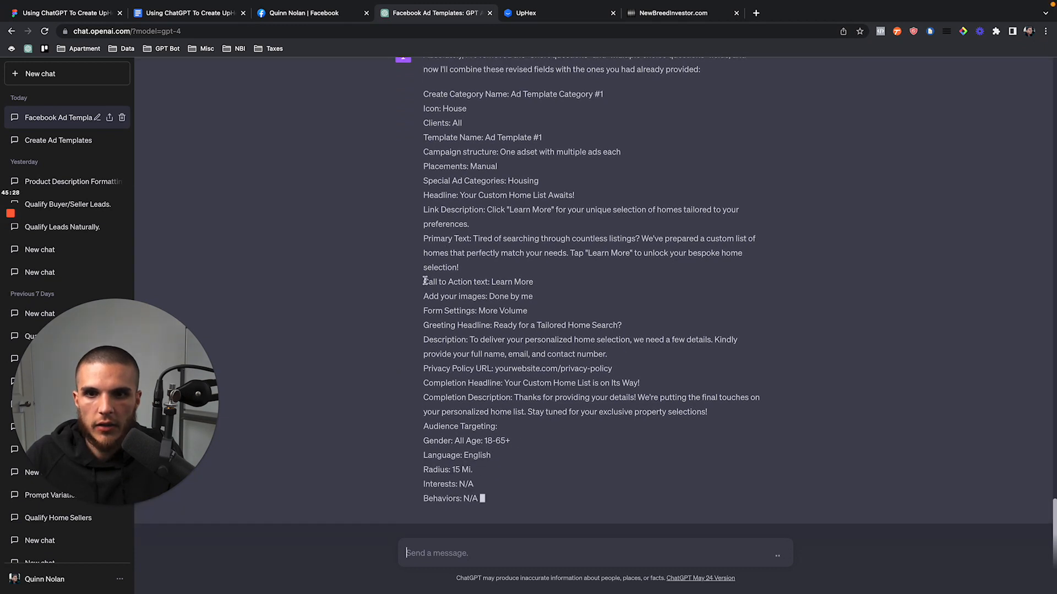
Select the whole combined field list in the latest response, from Demographics up to Create Category Name
scroll(550, 419, up, 2)
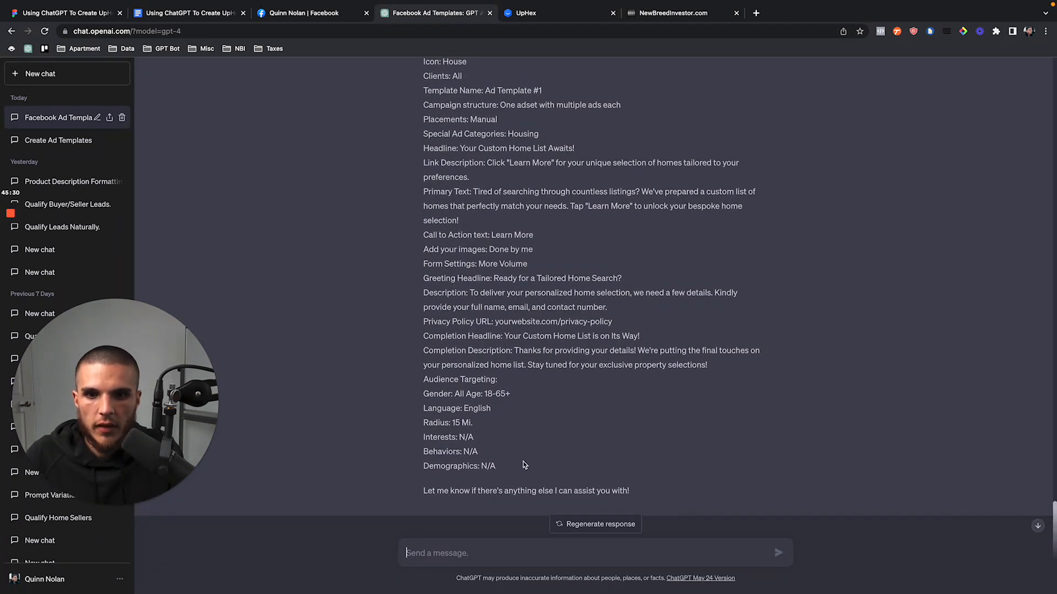
mouse_move(523, 462)
mouse_down()
mouse_move(440, 151)
mouse_move(424, 132)
mouse_up()
scroll(427, 158, up, 4)
shift+click(425, 177)
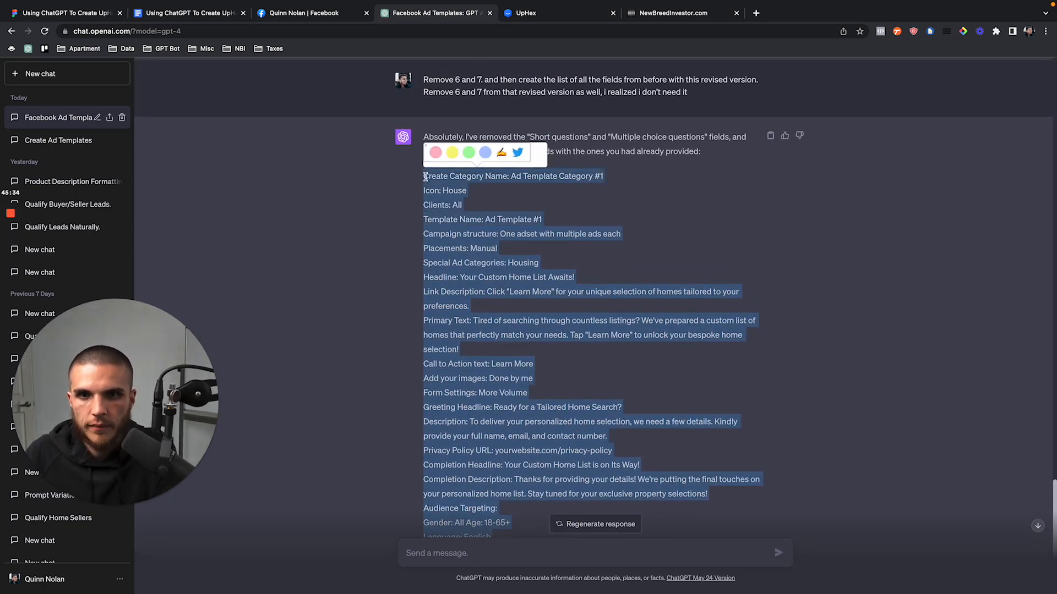
Switch to the Google Docs guide and start a blank area after Demographics, below the Prompt #2 field list
click(211, 14)
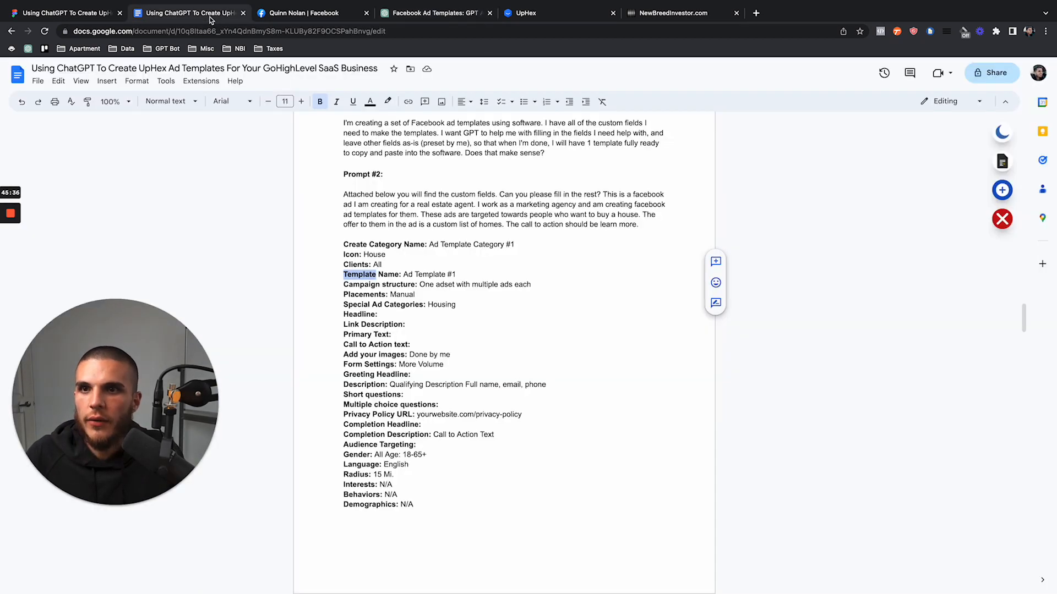
click(327, 244)
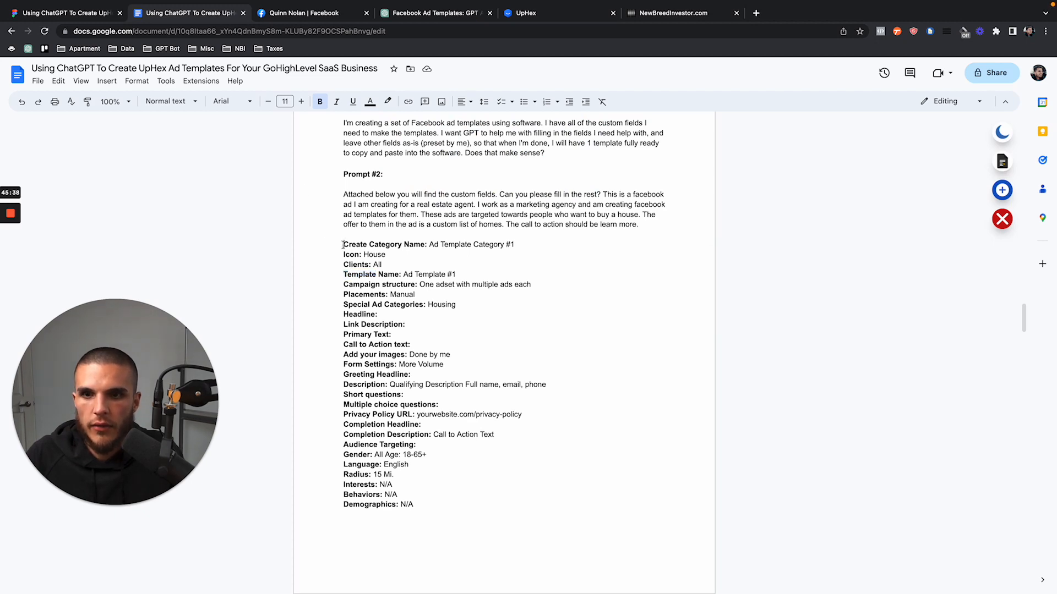
scroll(433, 499, down, 4)
double_click(419, 331)
key(super+Return)
scroll(419, 332, down, 4)
scroll(418, 332, up, 4)
scroll(433, 373, up, 2)
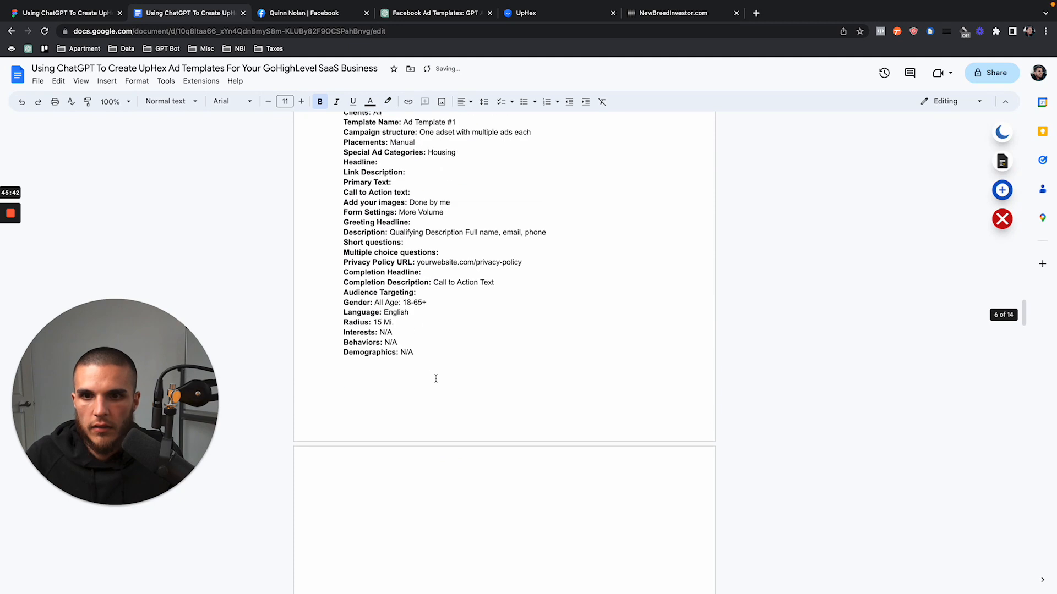
click(423, 405)
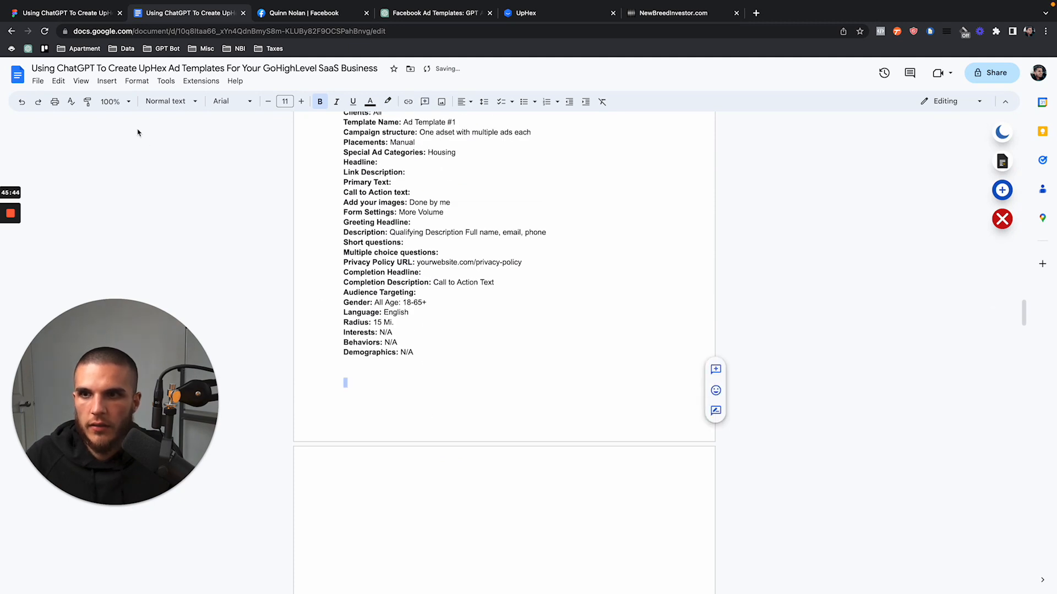
Insert a next-page section break below the Prompt #2 field list
click(107, 81)
drag(125, 335, 709, 335)
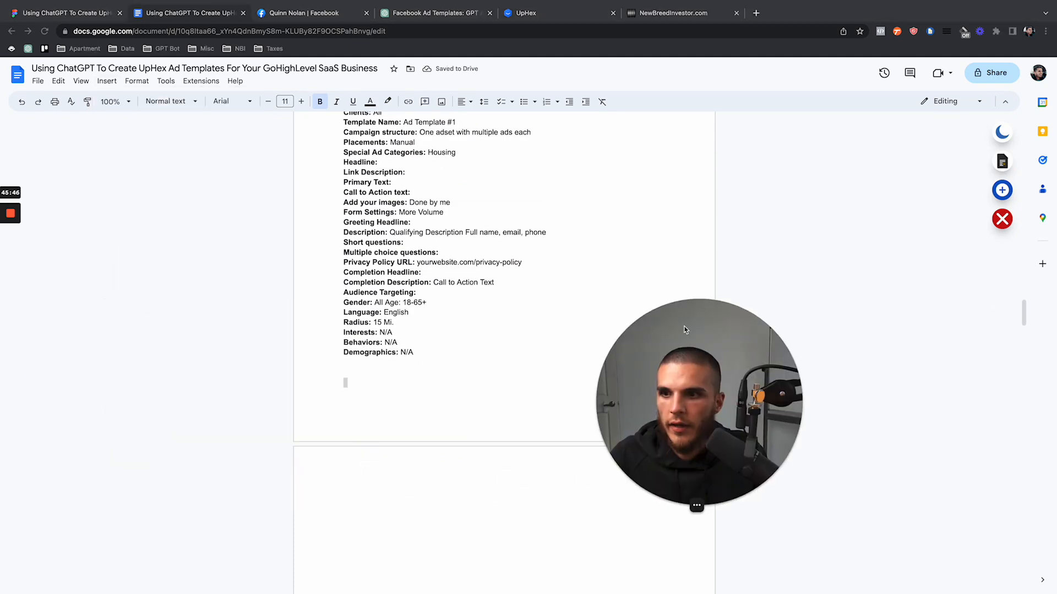
click(114, 83)
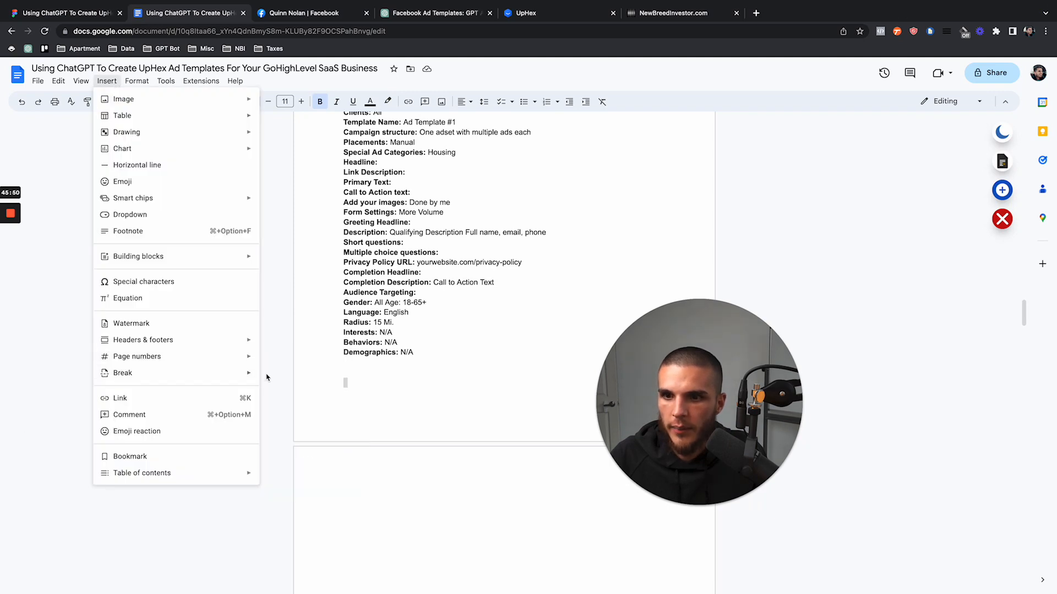
mouse_move(247, 374)
click(303, 410)
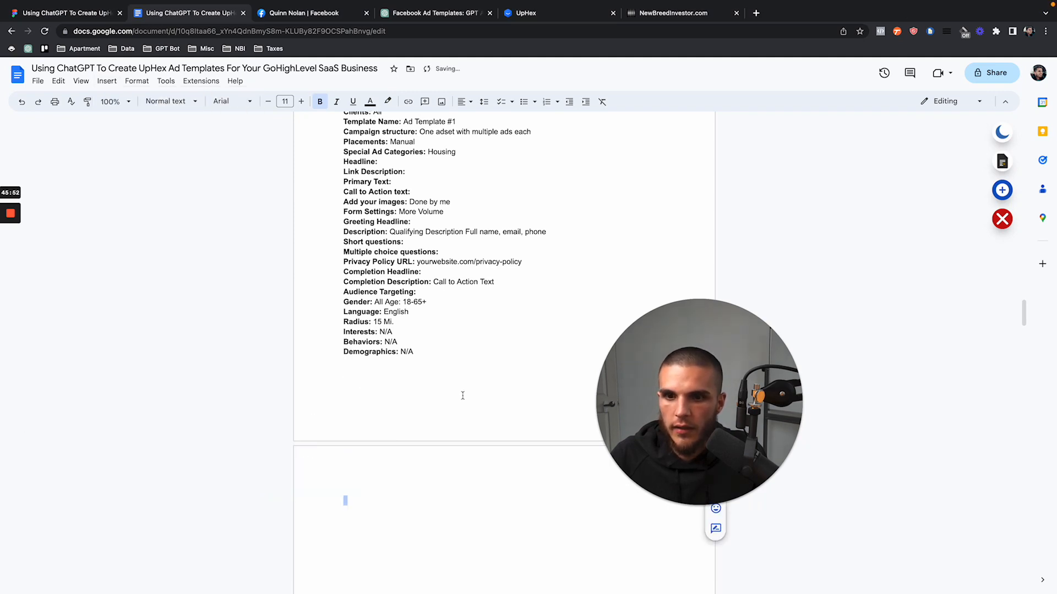
scroll(450, 356, down, 10)
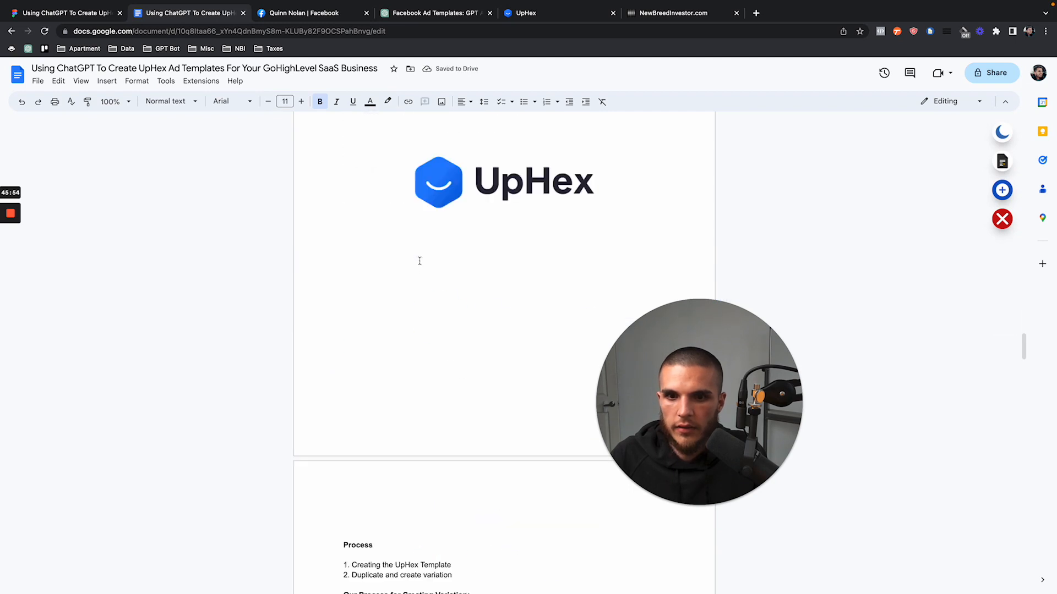
scroll(389, 340, up, 8)
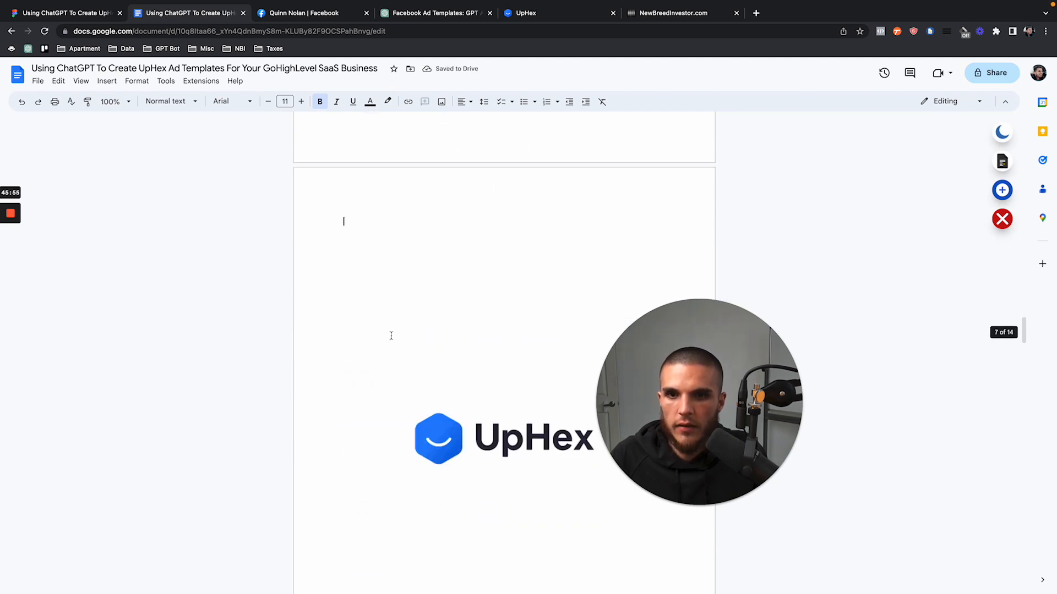
Insert a page break at the blank line above the UpHex logo
scroll(408, 272, up, 2)
click(408, 271)
drag(354, 326, 301, 239)
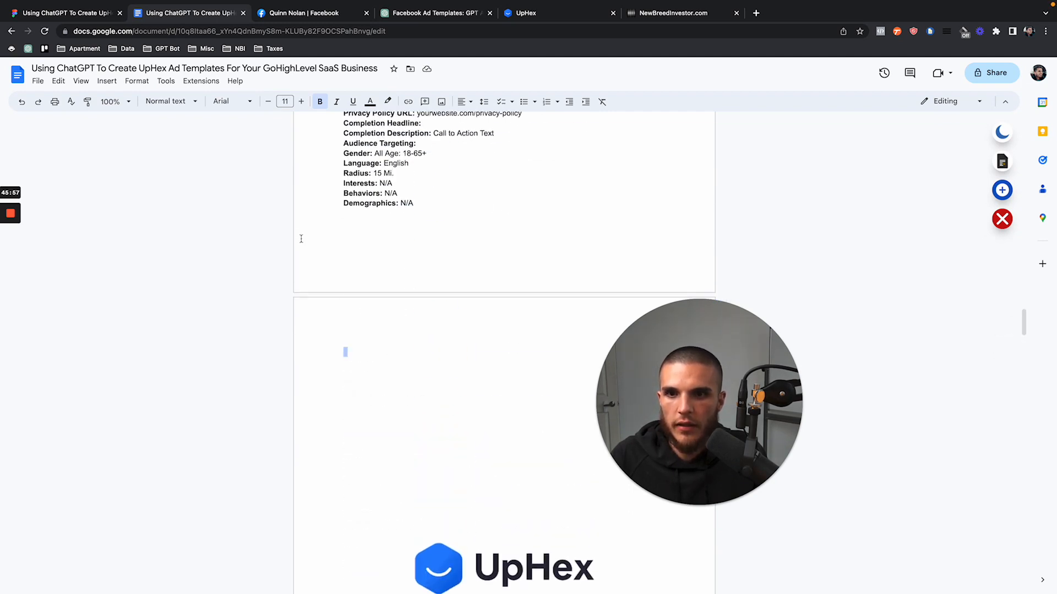
click(107, 84)
mouse_move(172, 373)
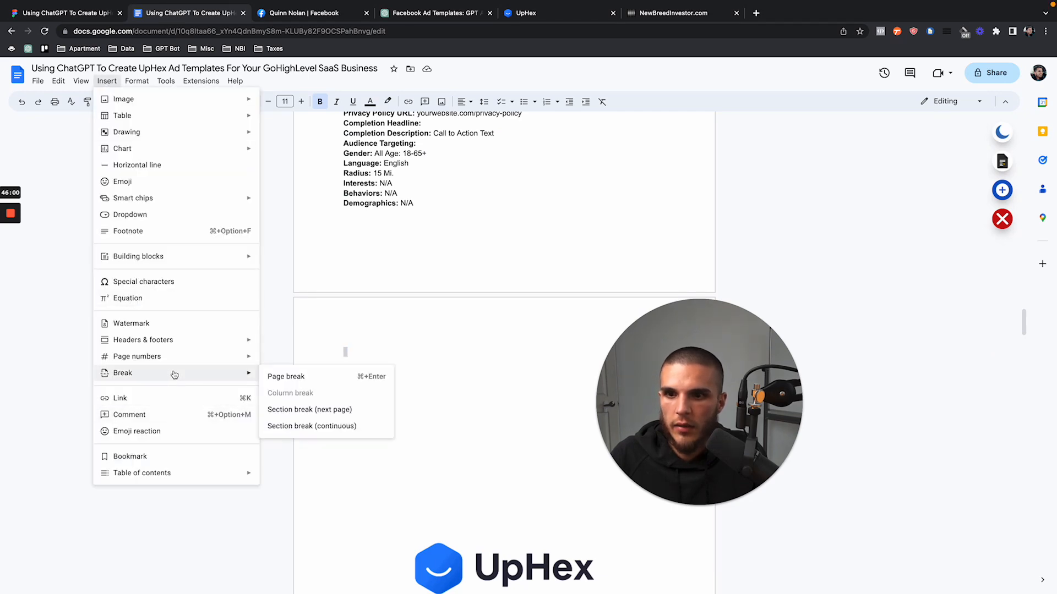
click(277, 377)
scroll(410, 321, up, 5)
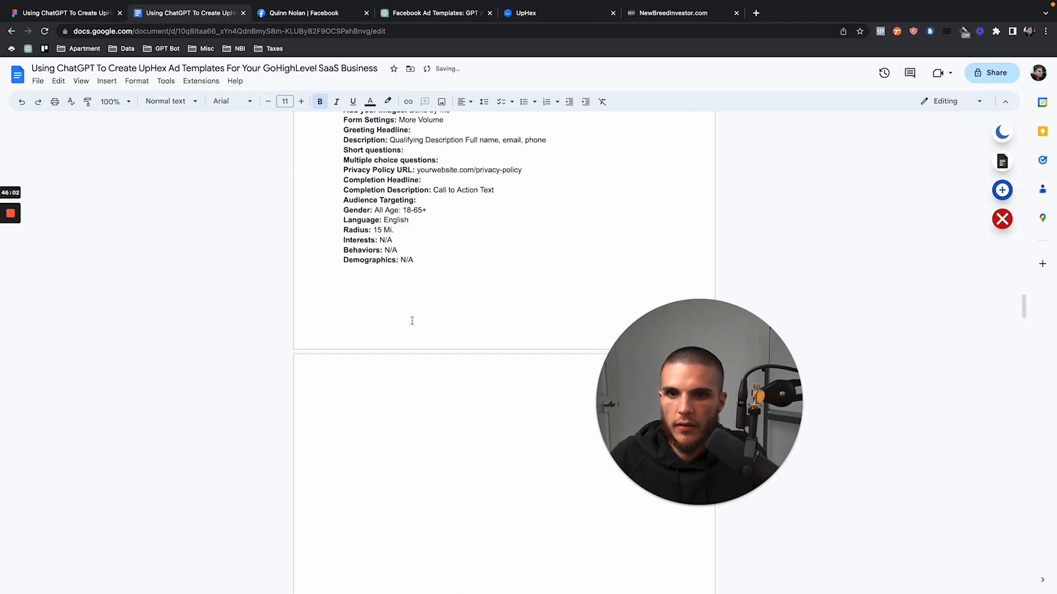
Paste ChatGPT's combined field list onto its own page before the UpHex logo page
scroll(412, 321, down, 8)
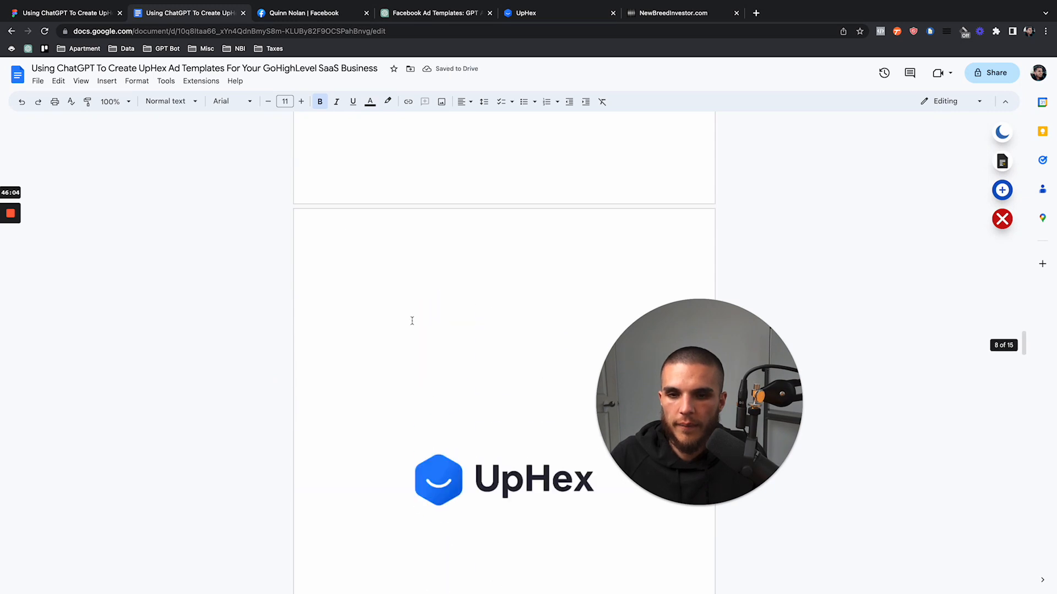
click(489, 279)
scroll(403, 226, up, 10)
click(397, 222)
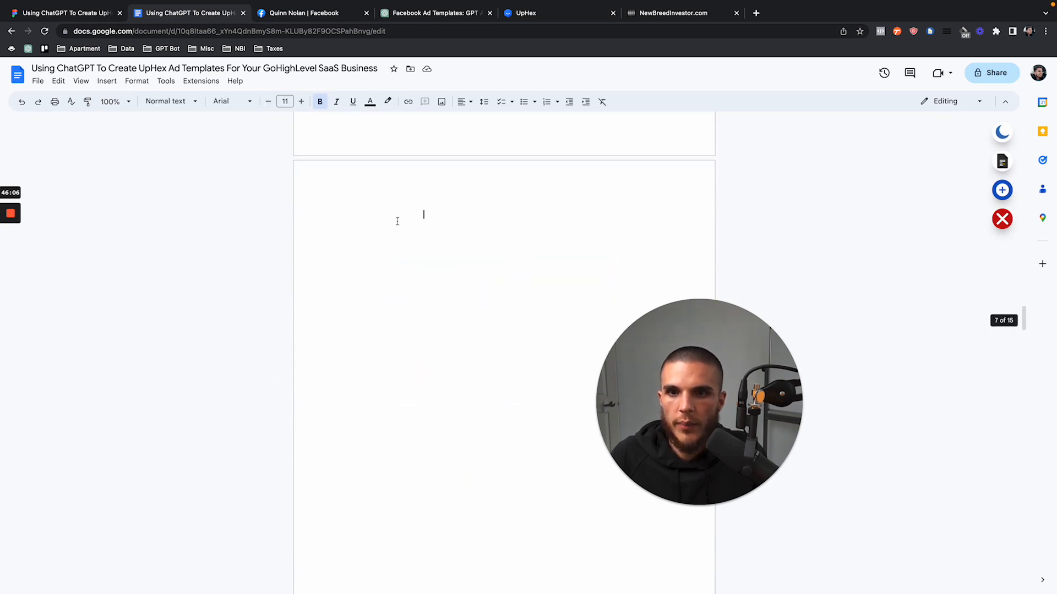
scroll(392, 223, up, 3)
key(Delete)
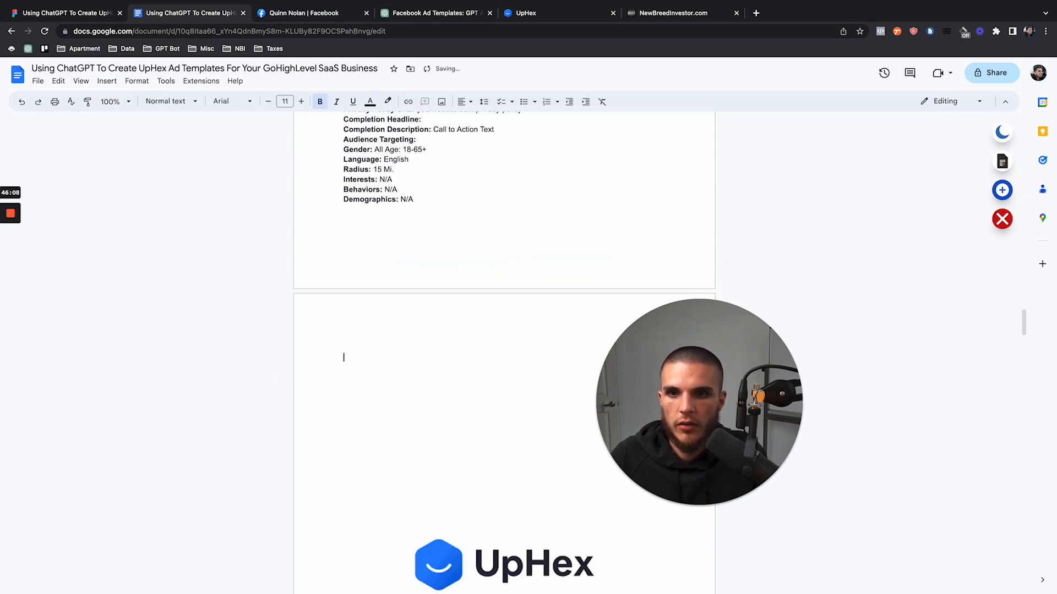
key(super+v)
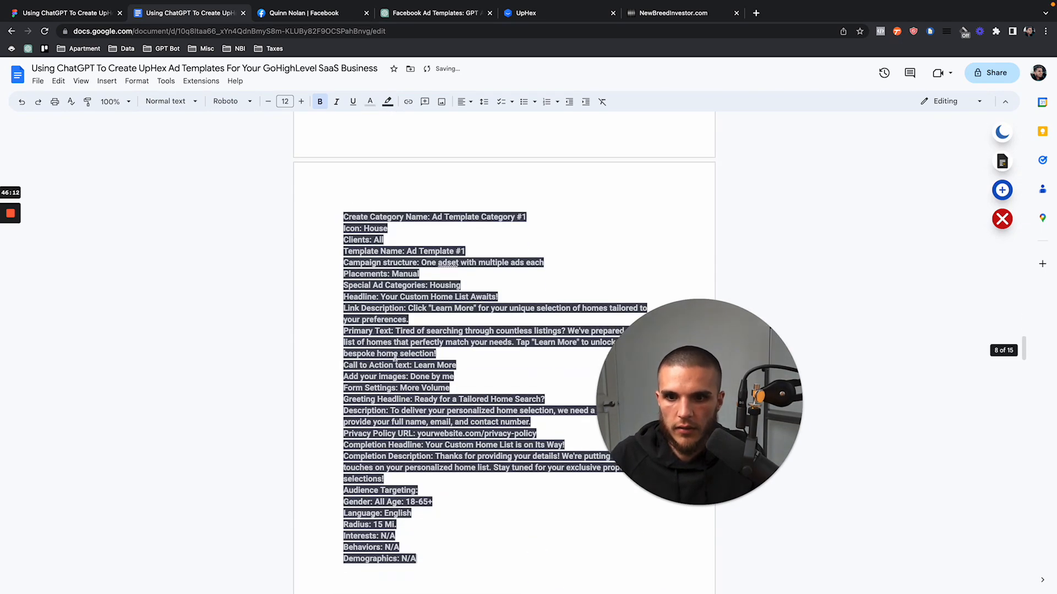
Clear the formatting of the whole pasted list, from Create Category Name to Demographics
scroll(423, 542, up, 12)
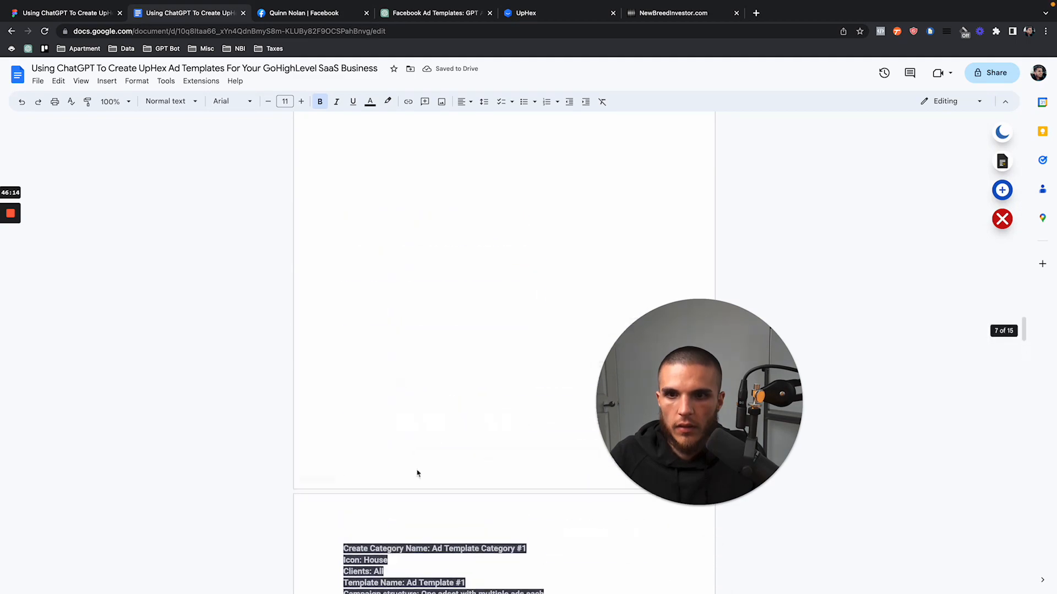
scroll(389, 330, down, 1)
scroll(389, 329, down, 20)
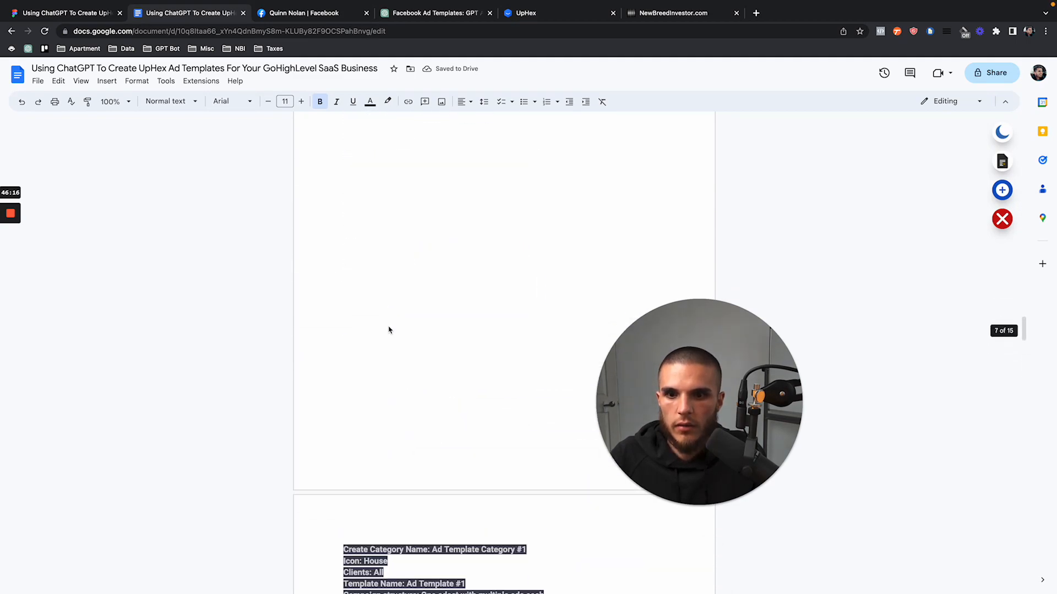
scroll(389, 330, up, 3)
scroll(388, 330, up, 6)
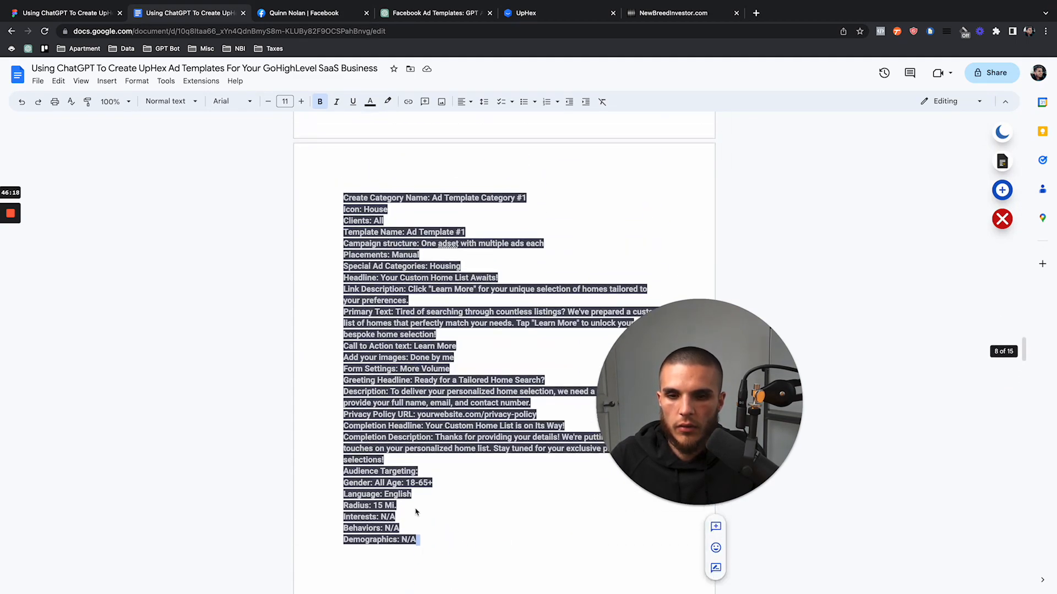
drag(421, 541, 339, 206)
key(ctrl+backslash)
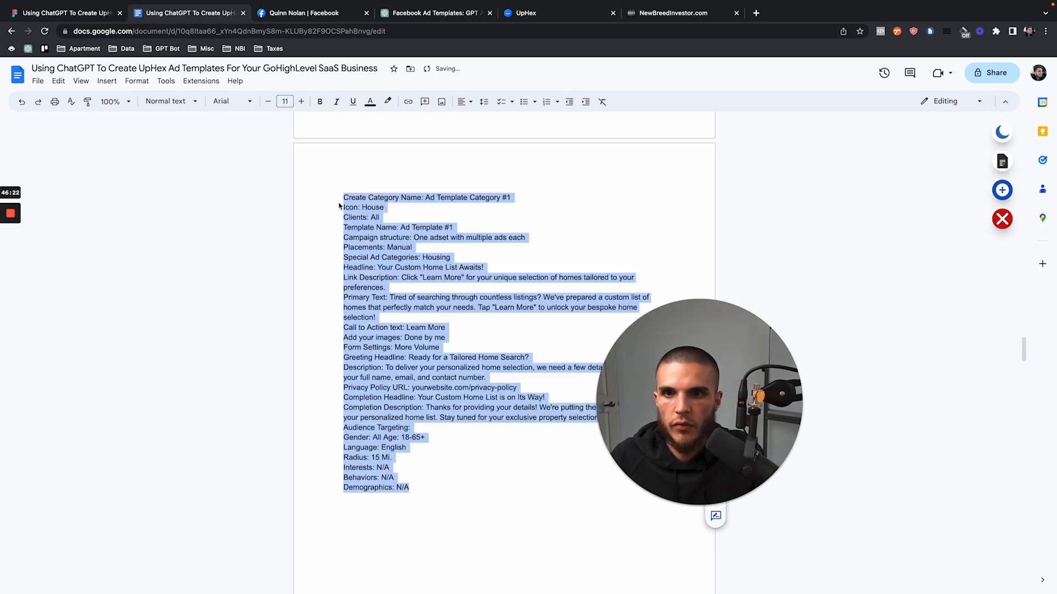
click(374, 208)
Remove the blank page between the Prompt #2 field list and the pasted list
scroll(373, 215, up, 4)
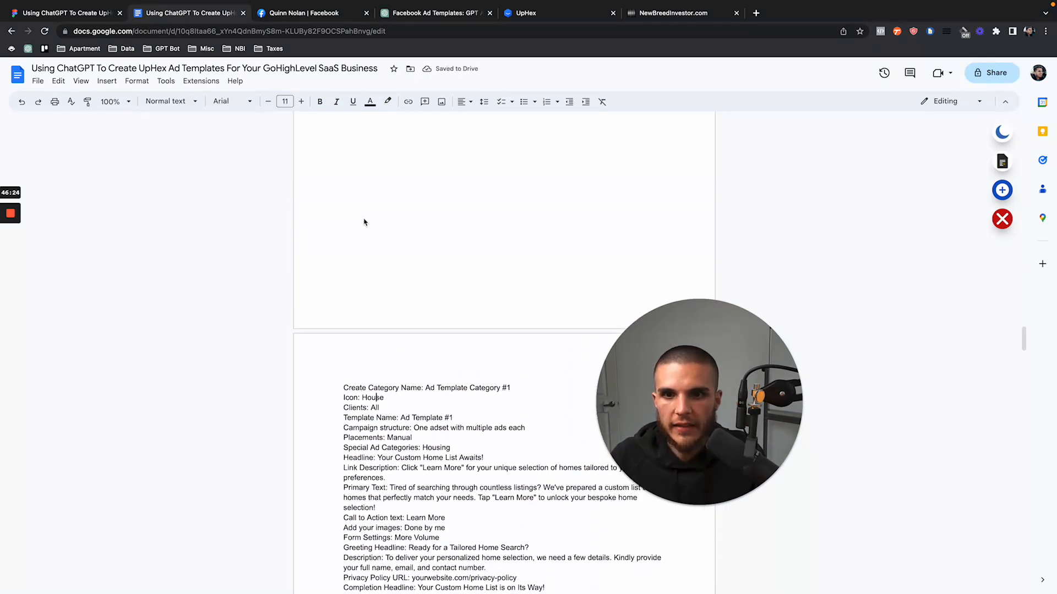
scroll(386, 319, up, 8)
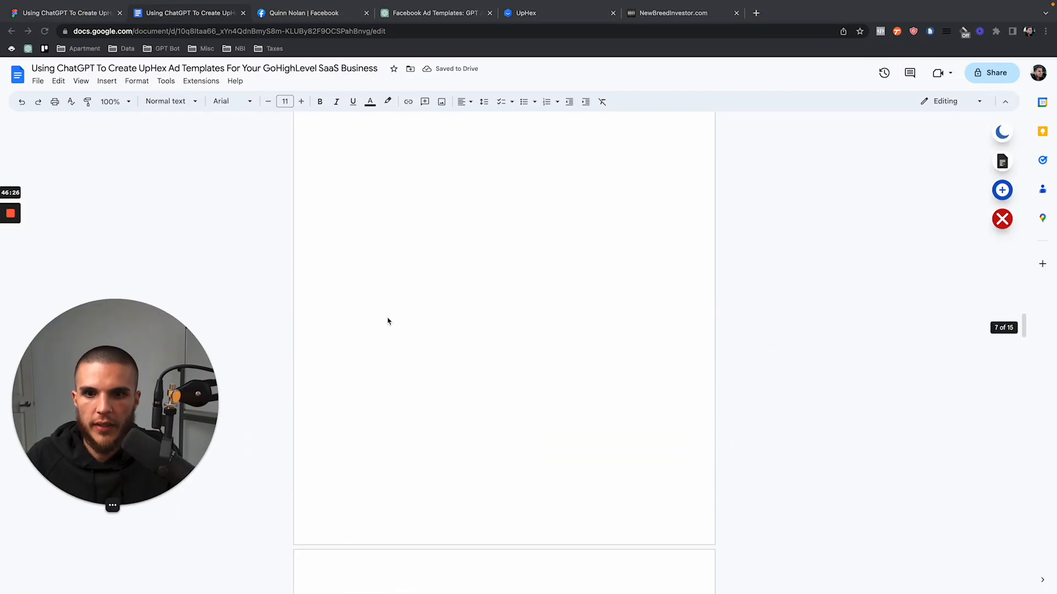
scroll(388, 321, up, 2)
click(393, 324)
key(BackSpace)
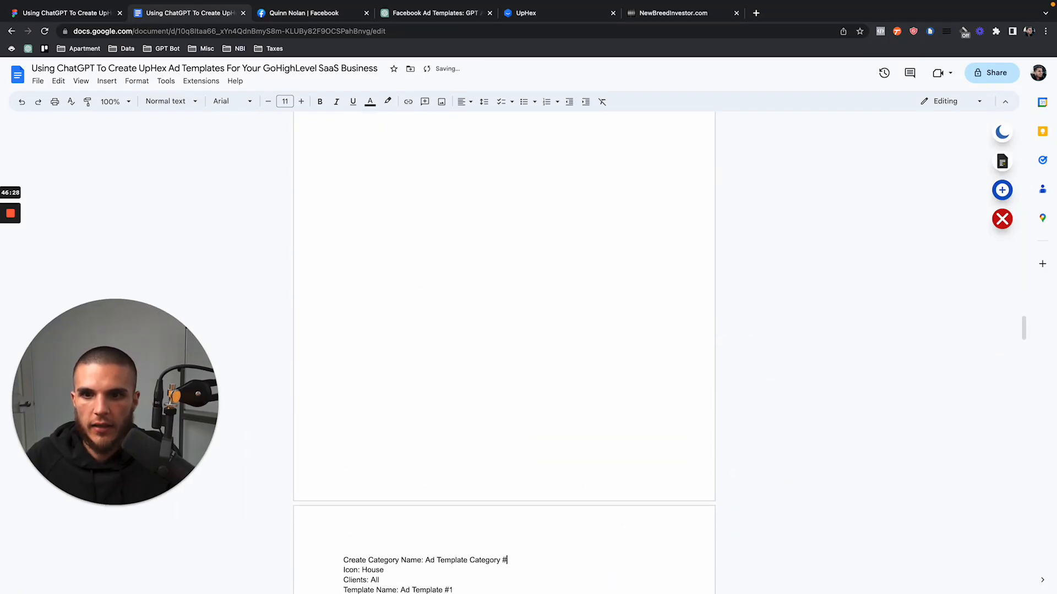
scroll(397, 349, up, 8)
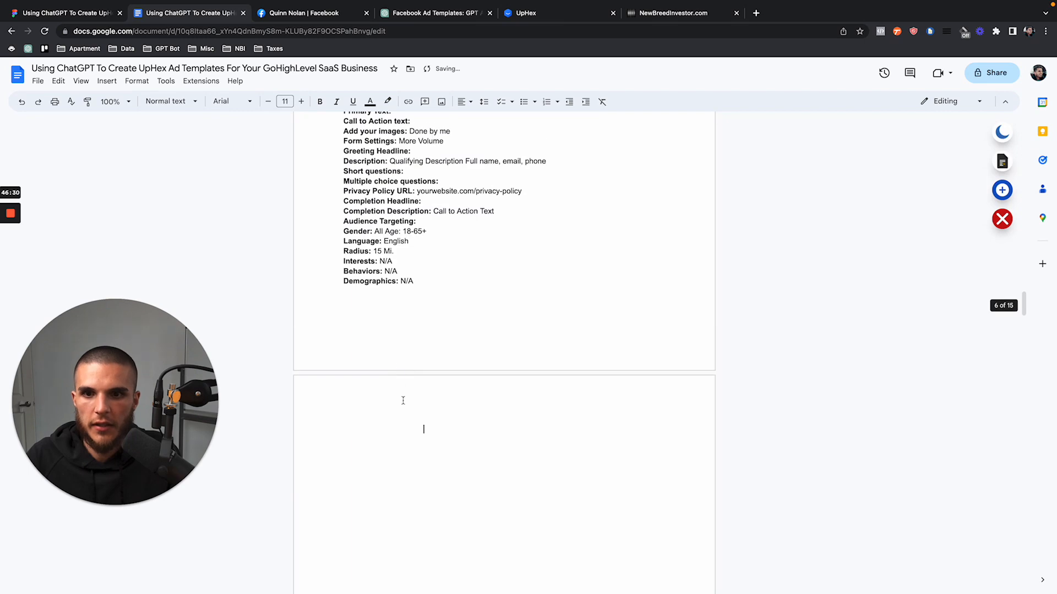
click(423, 429)
key(BackSpace)
scroll(503, 352, down, 14)
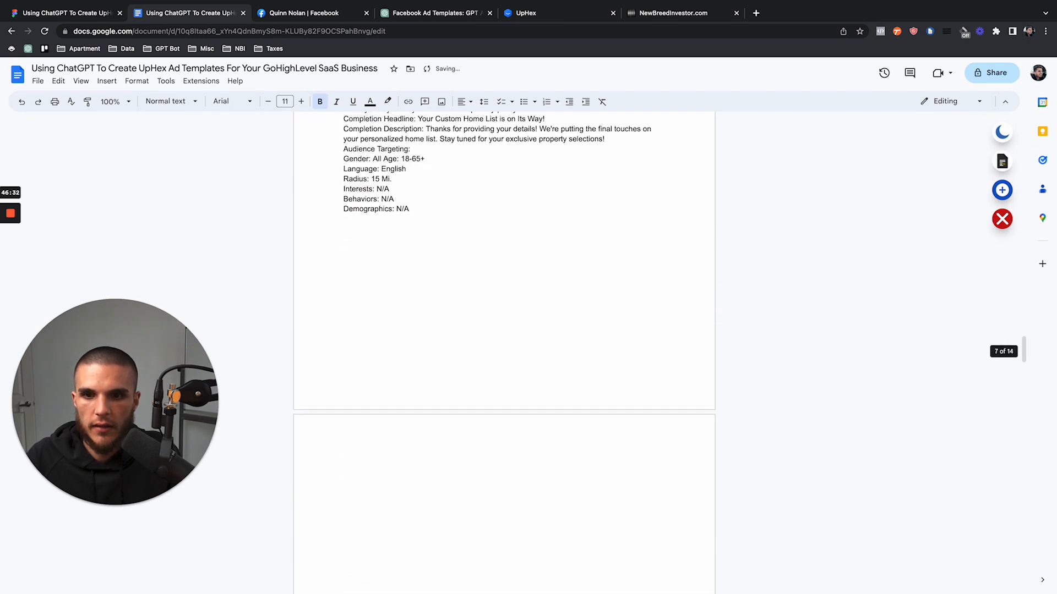
scroll(374, 402, up, 5)
scroll(374, 402, down, 6)
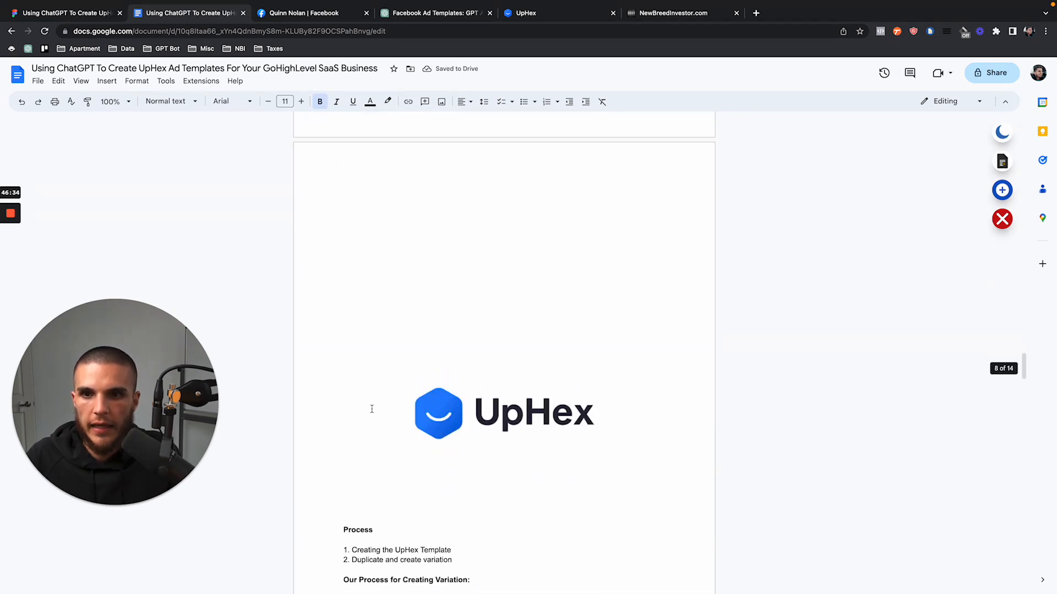
scroll(363, 509, down, 1)
key(Return)
key(Return)
key(Return)
scroll(504, 352, down, 8)
key(Return)
key(Return)
key(Return)
key(Return)
key(Return)
key(Return)
key(Return)
key(Return)
key(Return)
key(Return)
key(Return)
key(Return)
key(Return)
key(Return)
key(ctrl+v)
Complete the pasted list's Create Category Name as Ad Template Category #1
scroll(414, 388, up, 2)
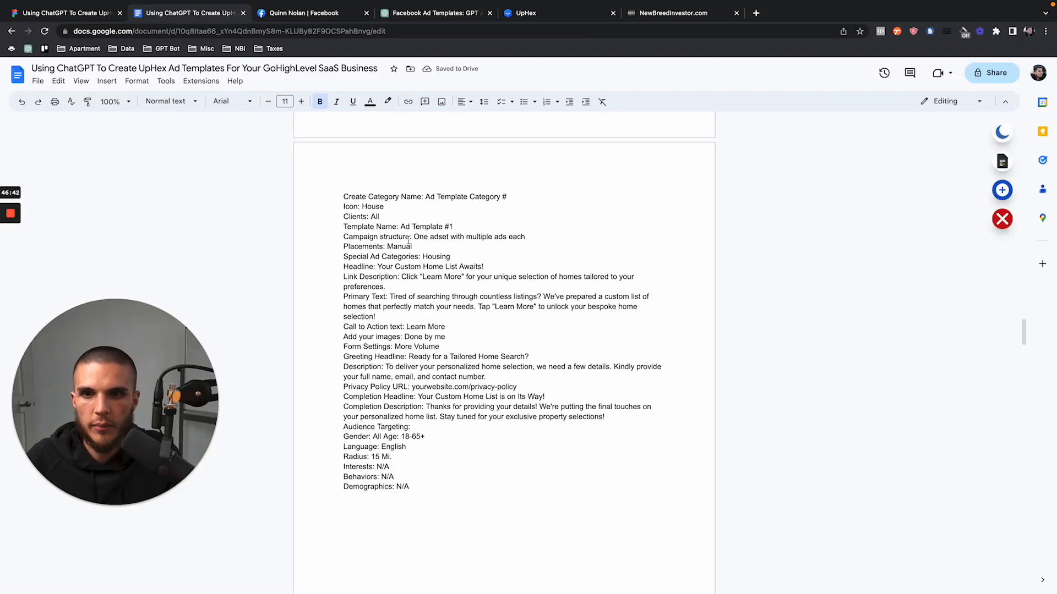
click(511, 197)
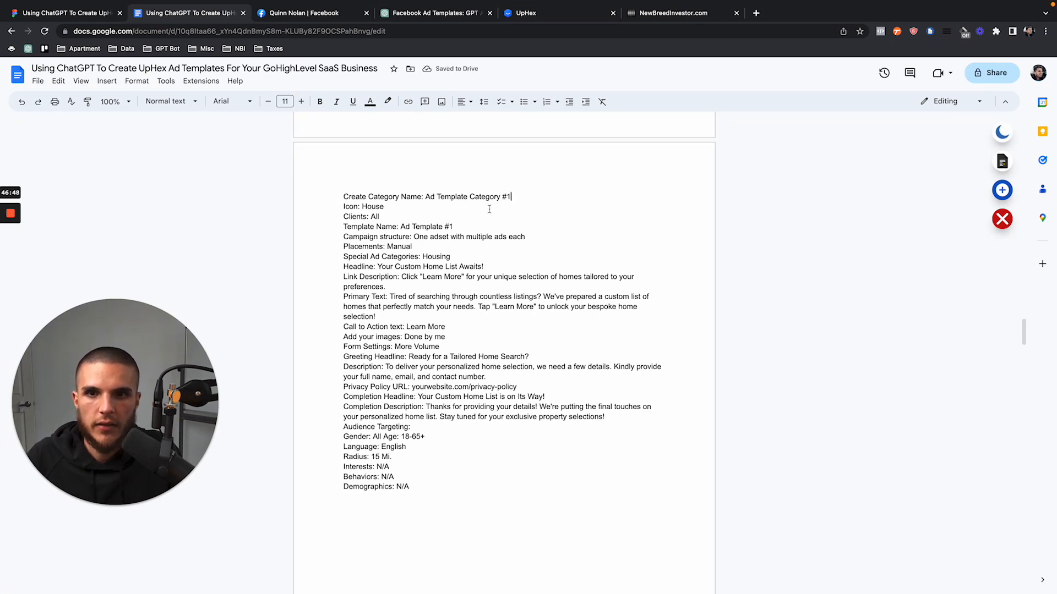
scroll(489, 207, up, 2)
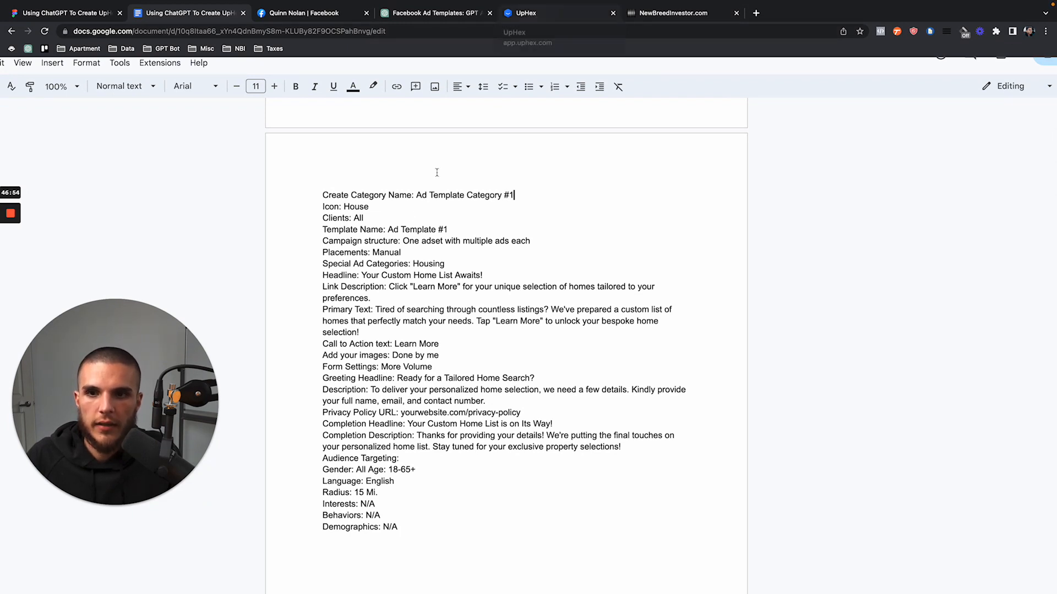
Switch to UpHex and start creating a new category from My Categories
click(526, 13)
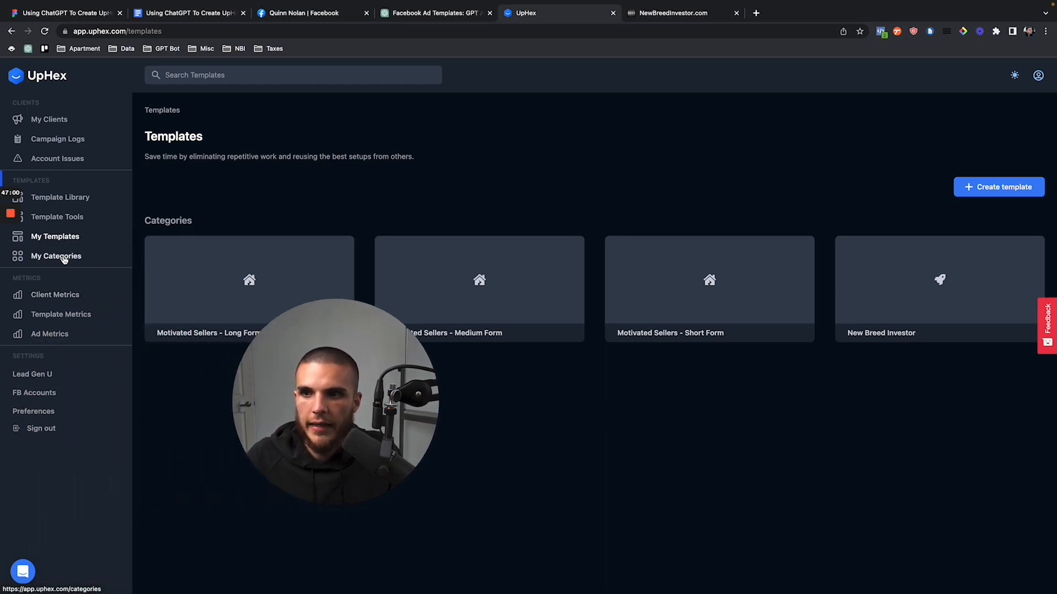
click(80, 261)
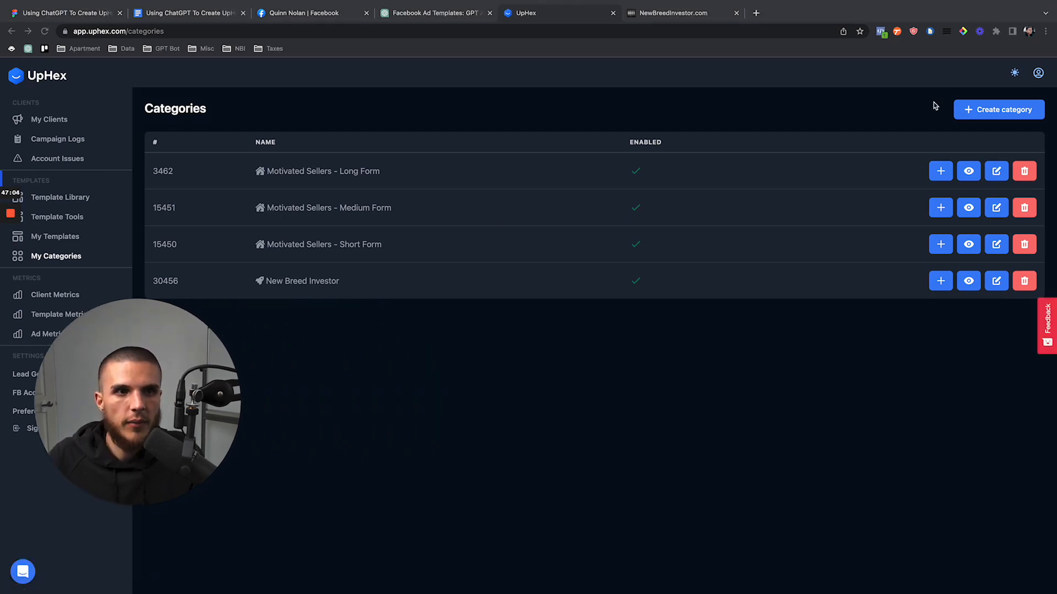
click(985, 113)
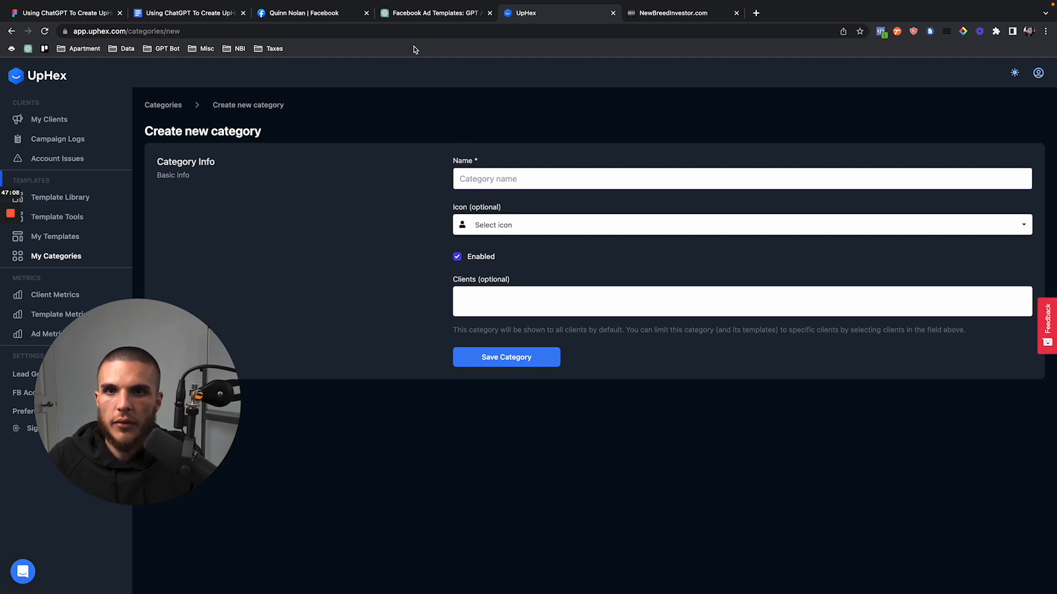
Copy the category name Ad Template Category #1 from the Google Doc list into the new UpHex category's Name
click(196, 13)
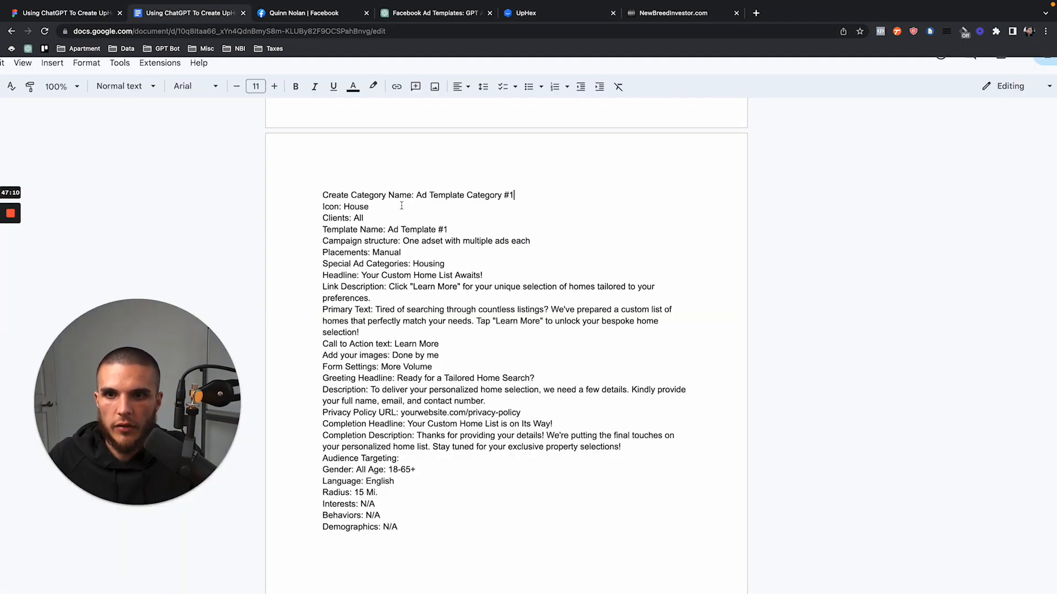
drag(416, 195, 515, 197)
key(ctrl+c)
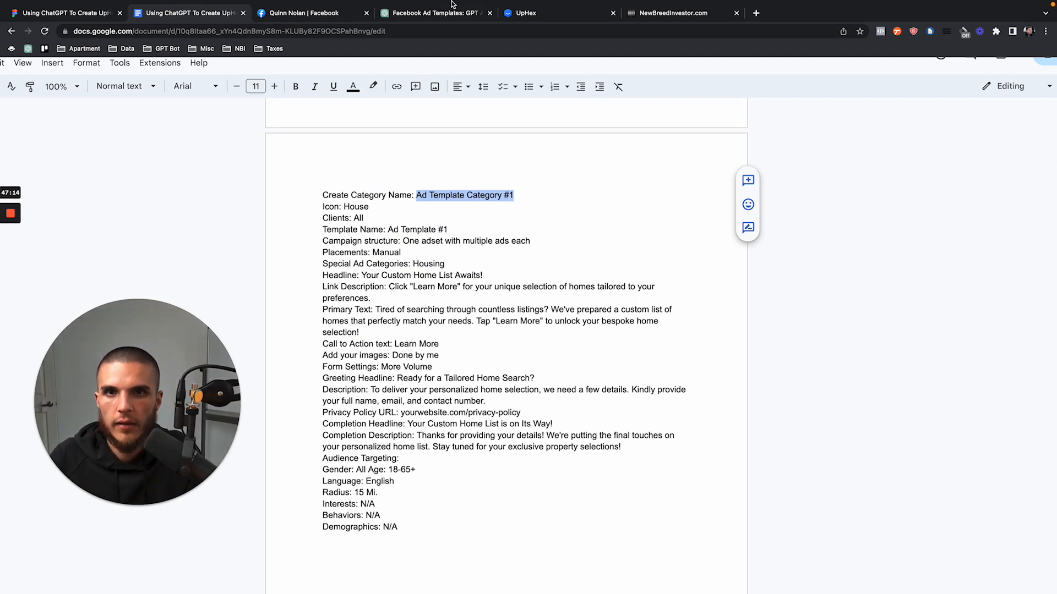
click(525, 14)
click(468, 188)
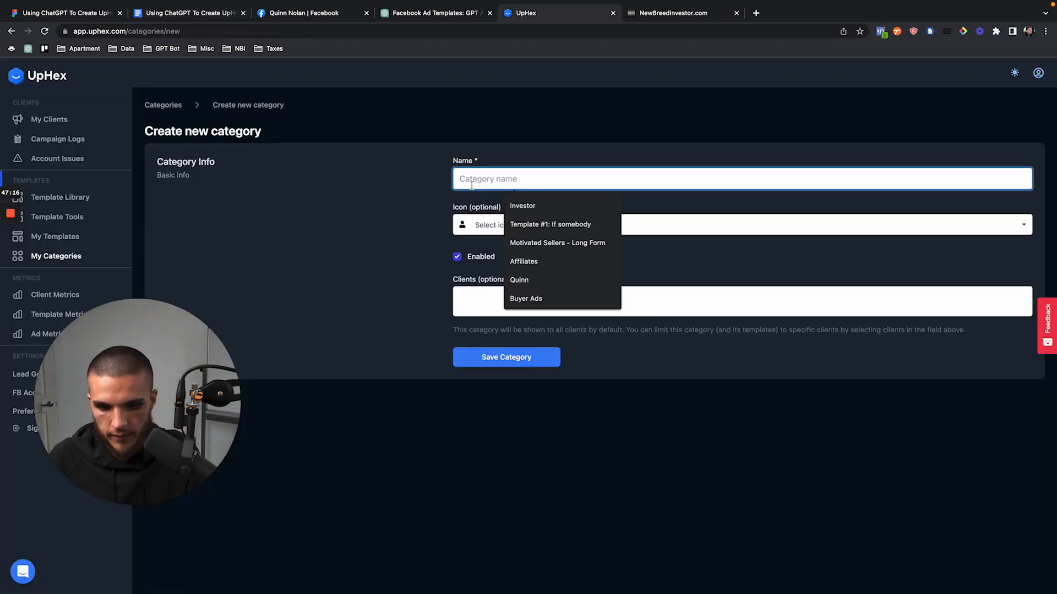
key(ctrl+v)
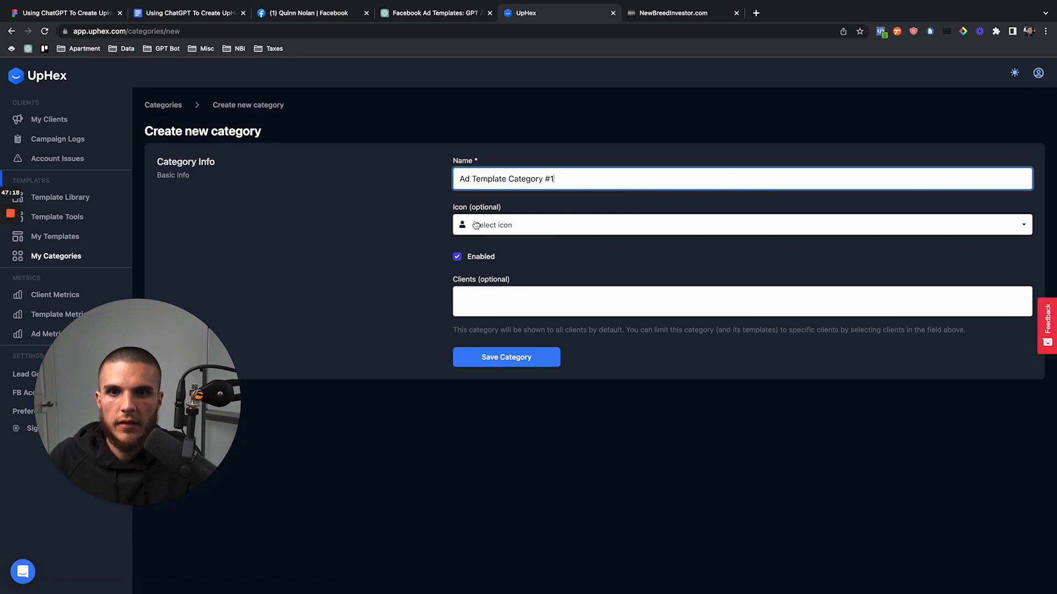
Check the icon listed in the Google Doc and set the UpHex category's icon to House
click(222, 19)
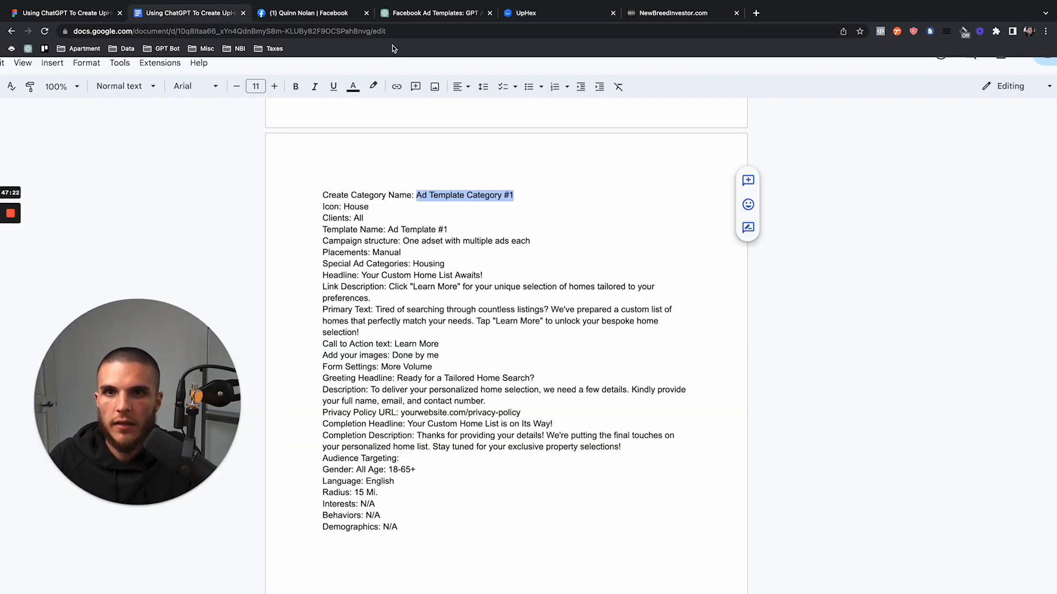
click(536, 21)
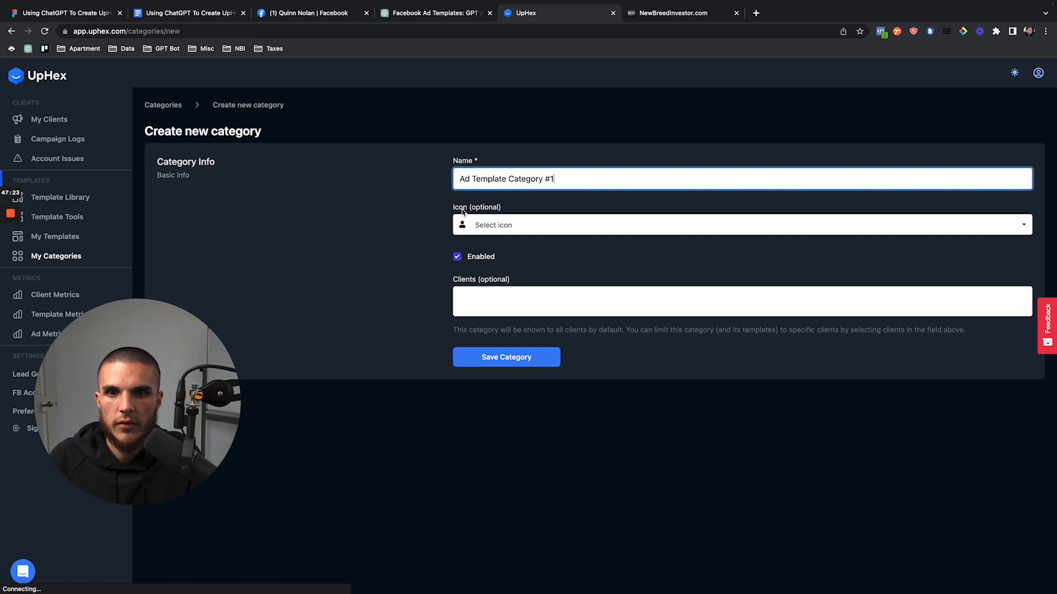
click(494, 232)
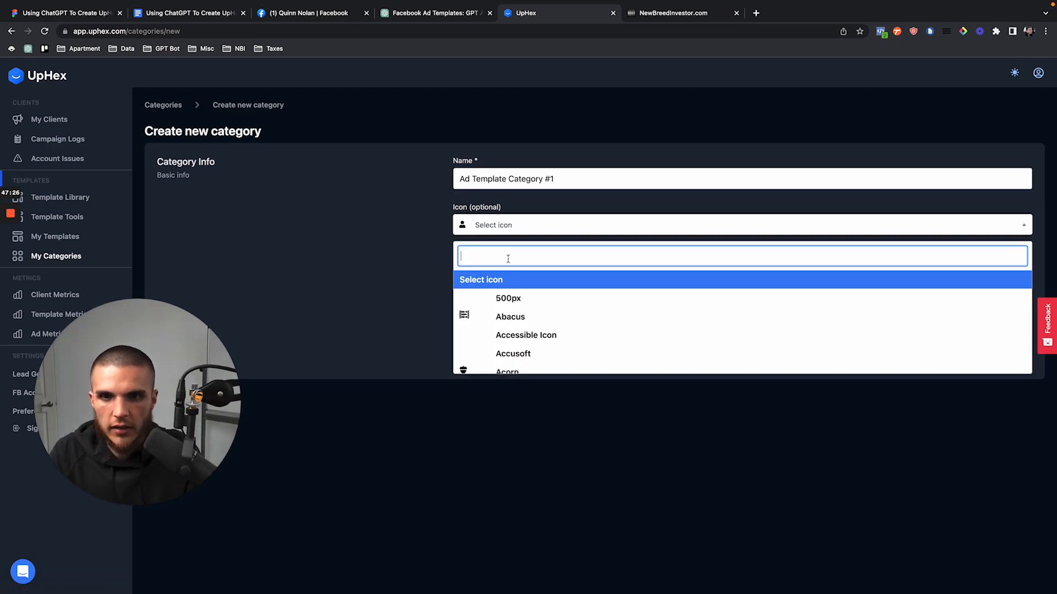
text(house)
click(518, 282)
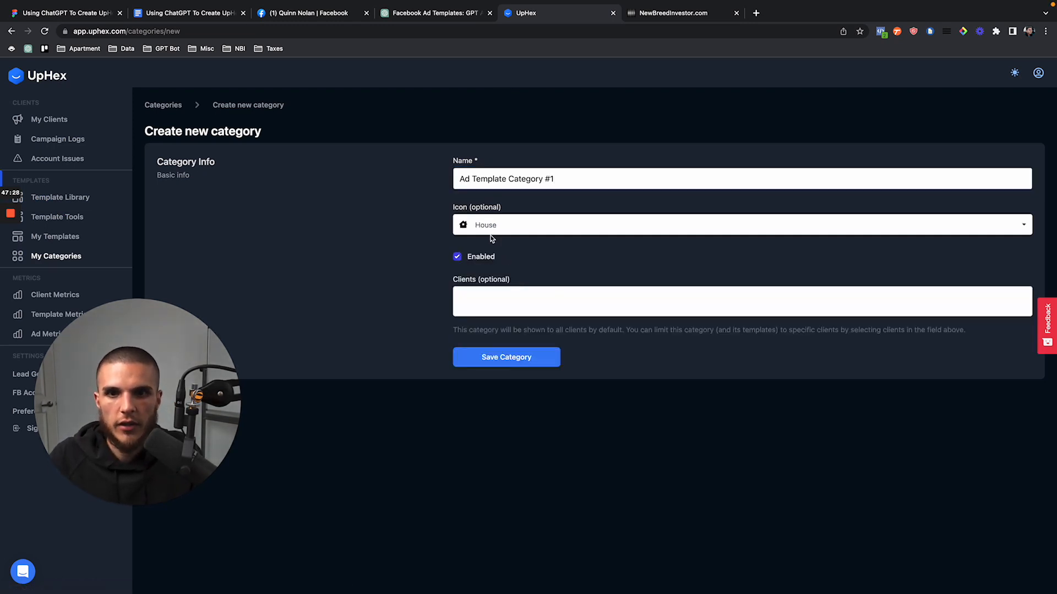
In the Google Doc list, check the Clients value and copy the template name Ad Template #1
click(207, 17)
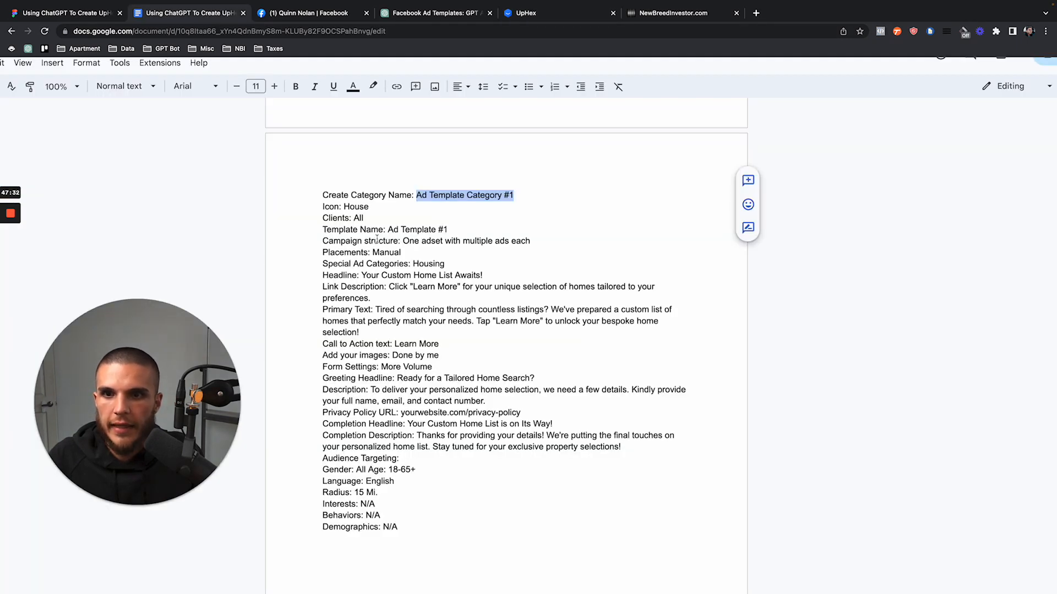
click(355, 218)
double_click(356, 218)
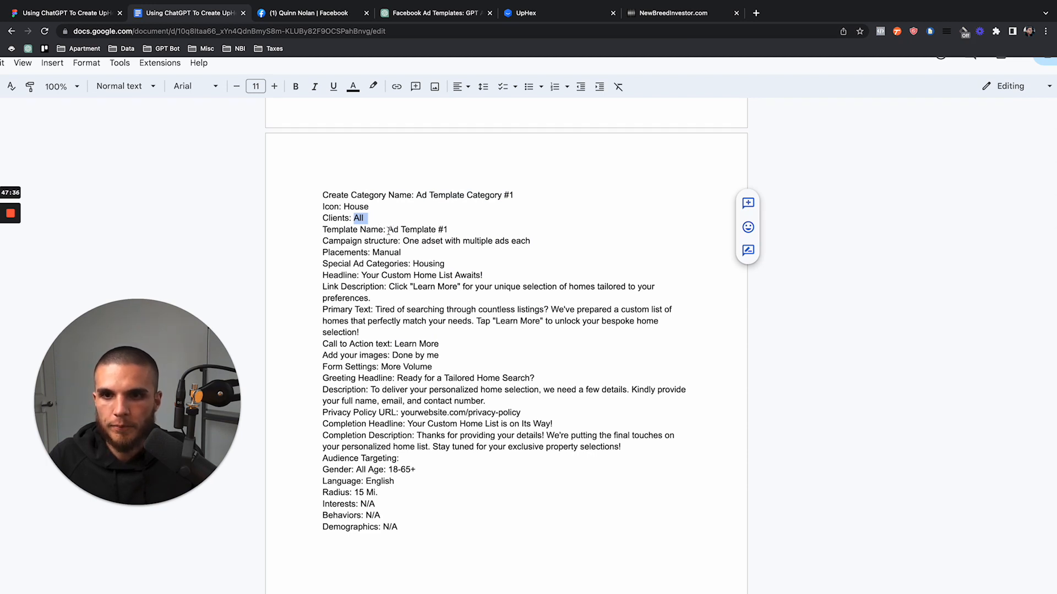
drag(388, 230, 457, 231)
key(ctrl+c)
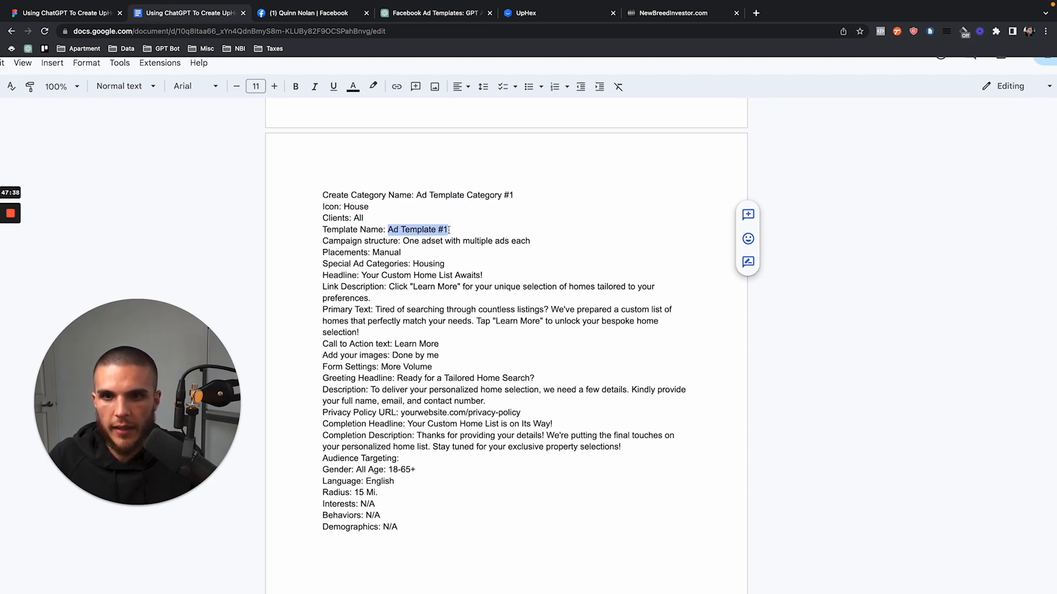
Return to UpHex and save the new category without limiting it to specific clients
click(463, 13)
click(526, 12)
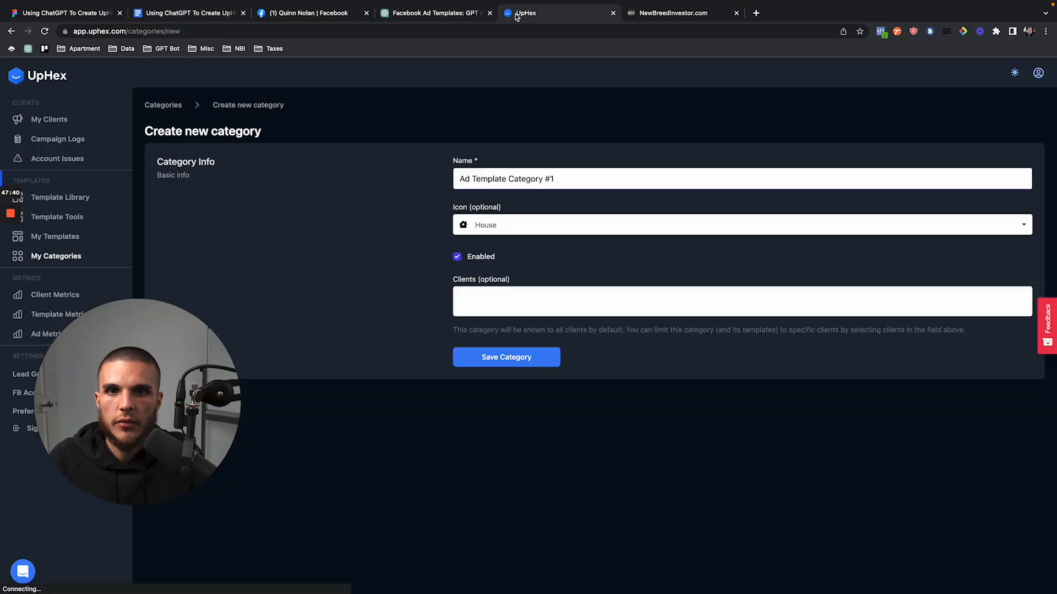
click(486, 368)
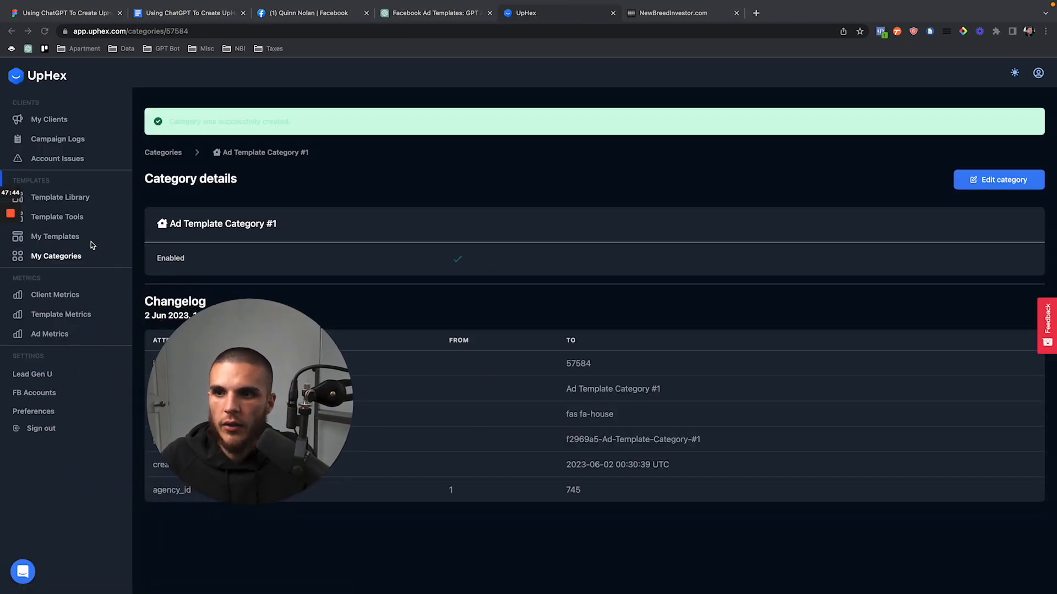
Create a new template from My Templates and name it Ad Template #1
click(62, 237)
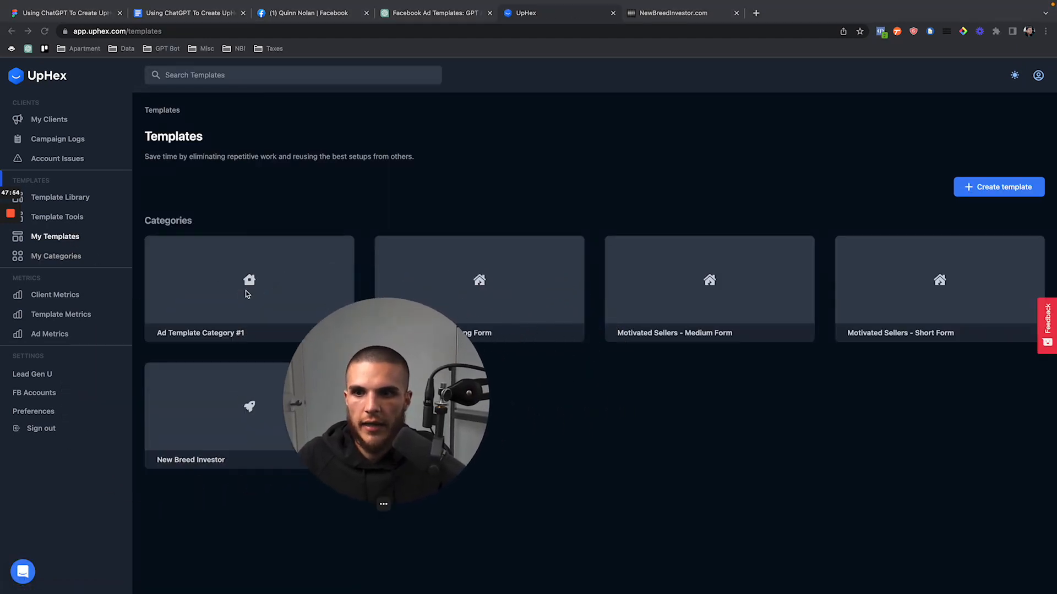
click(973, 190)
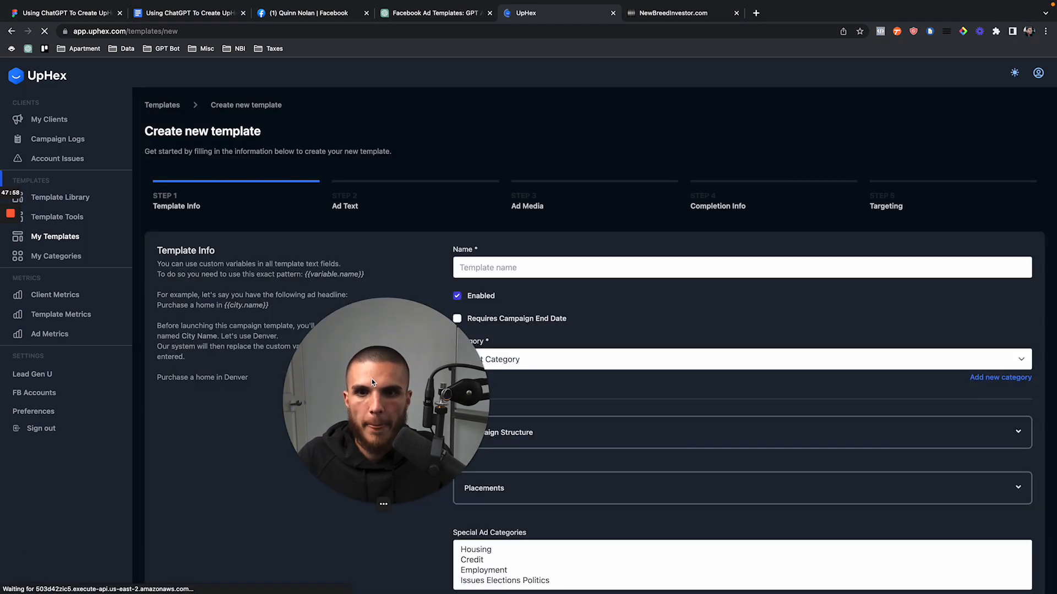
click(215, 14)
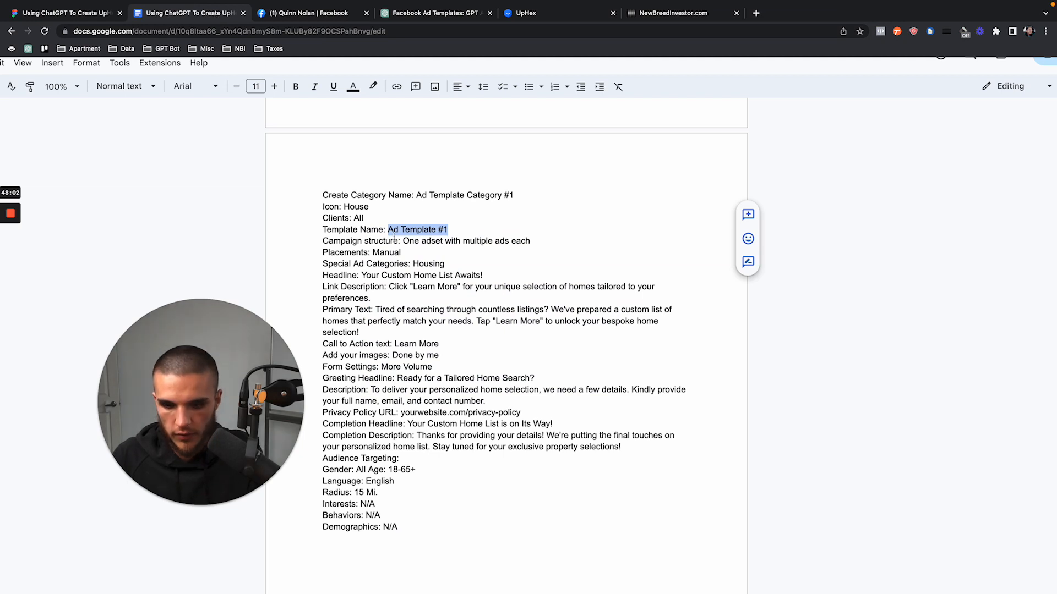
click(538, 13)
click(521, 268)
key(ctrl+v)
click(410, 279)
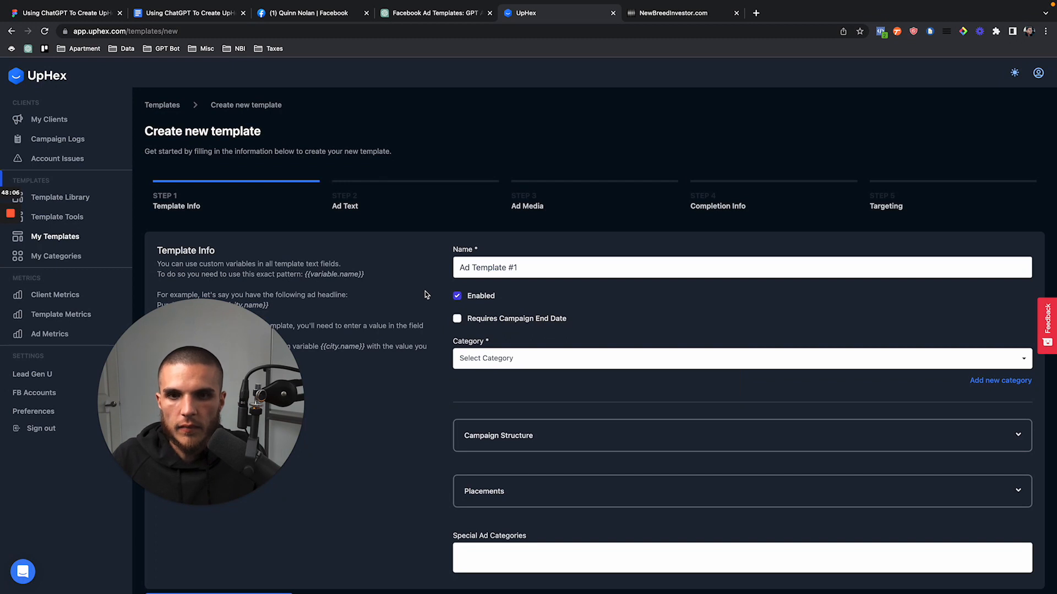
Review the special ad category in the Google Doc, and assign the UpHex template to Ad Template Category #1
scroll(410, 283, down, 1)
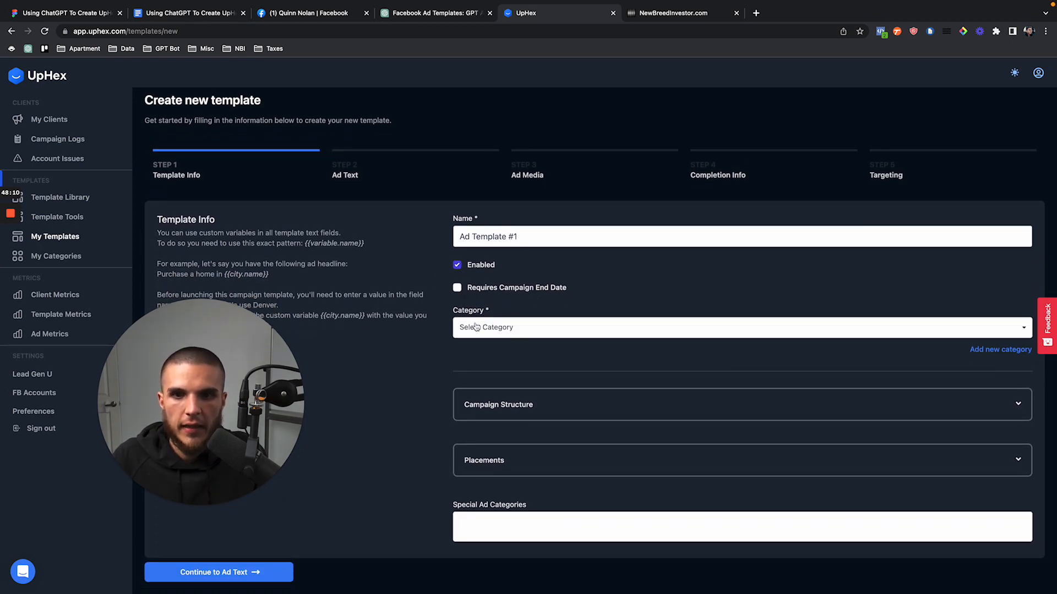
click(188, 13)
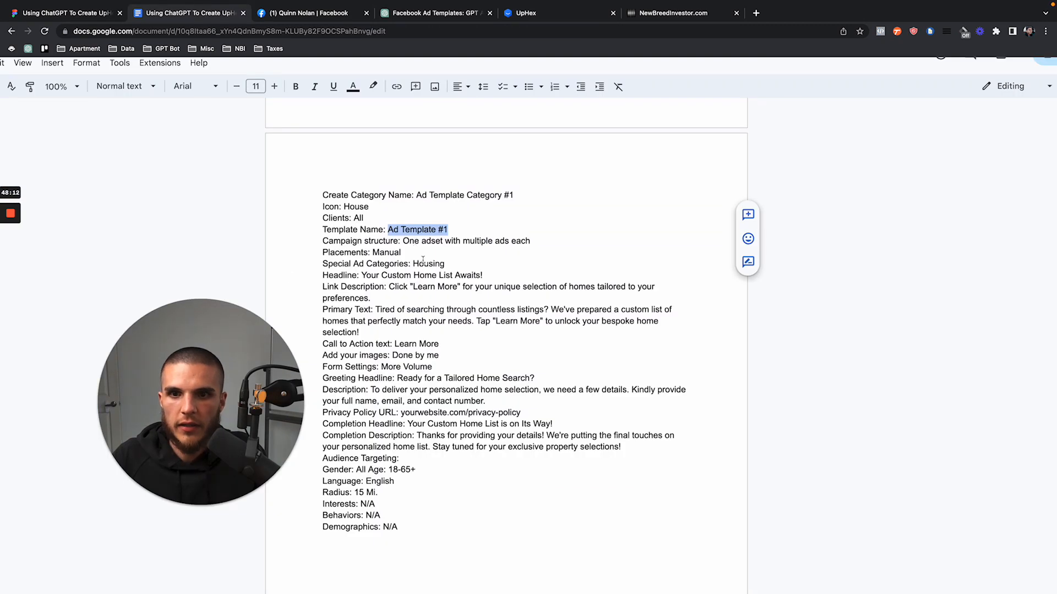
drag(414, 264, 460, 264)
click(455, 263)
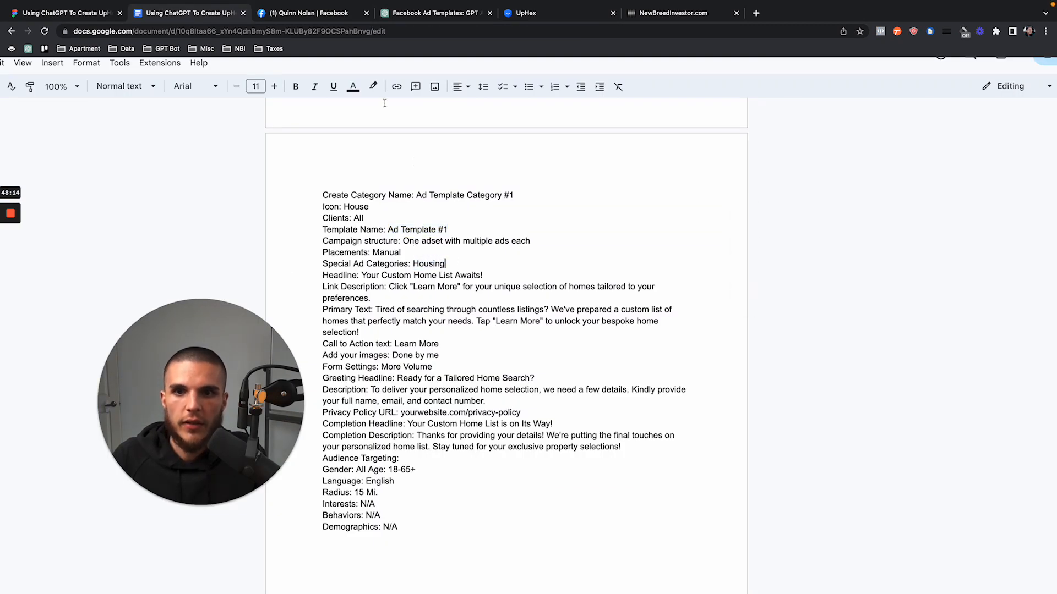
click(520, 14)
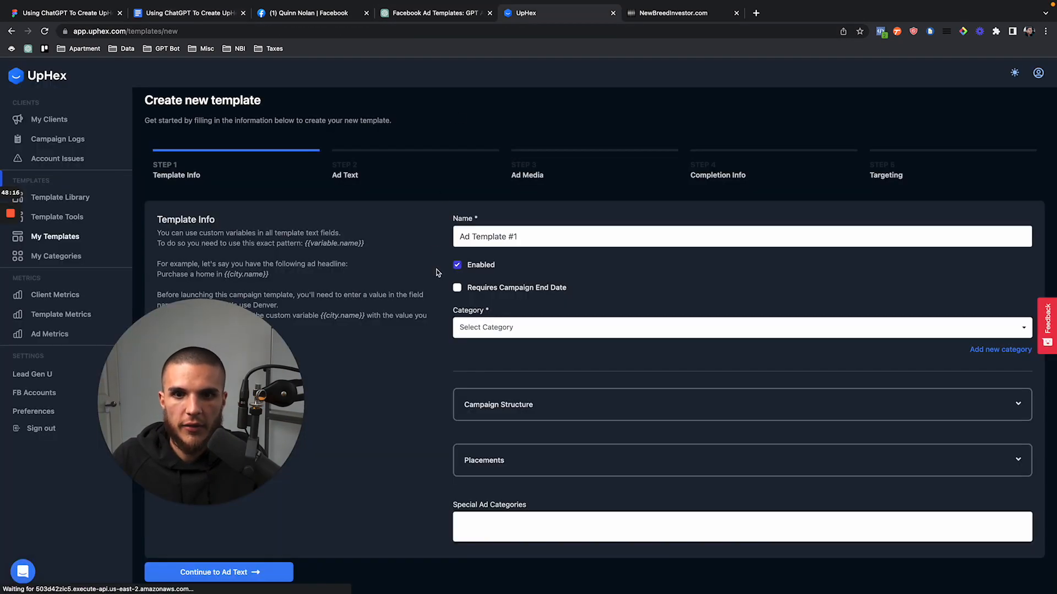
click(495, 327)
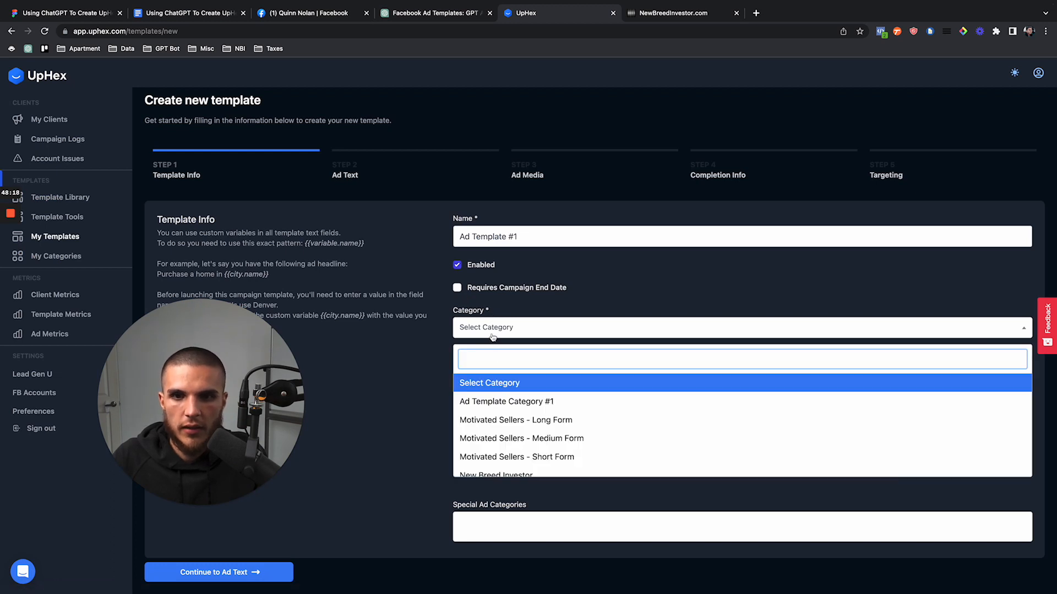
click(492, 333)
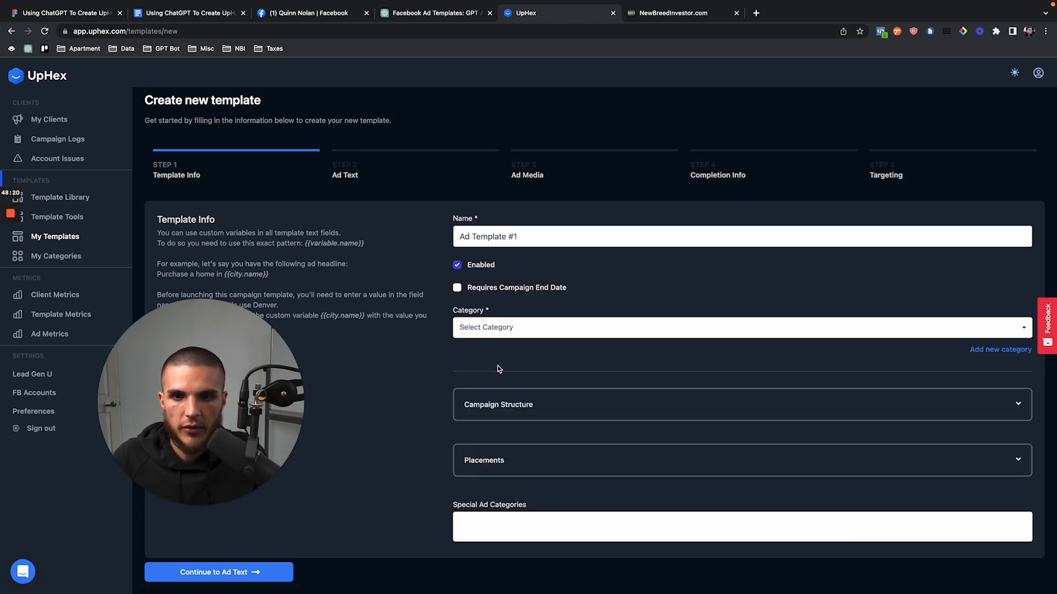
click(500, 336)
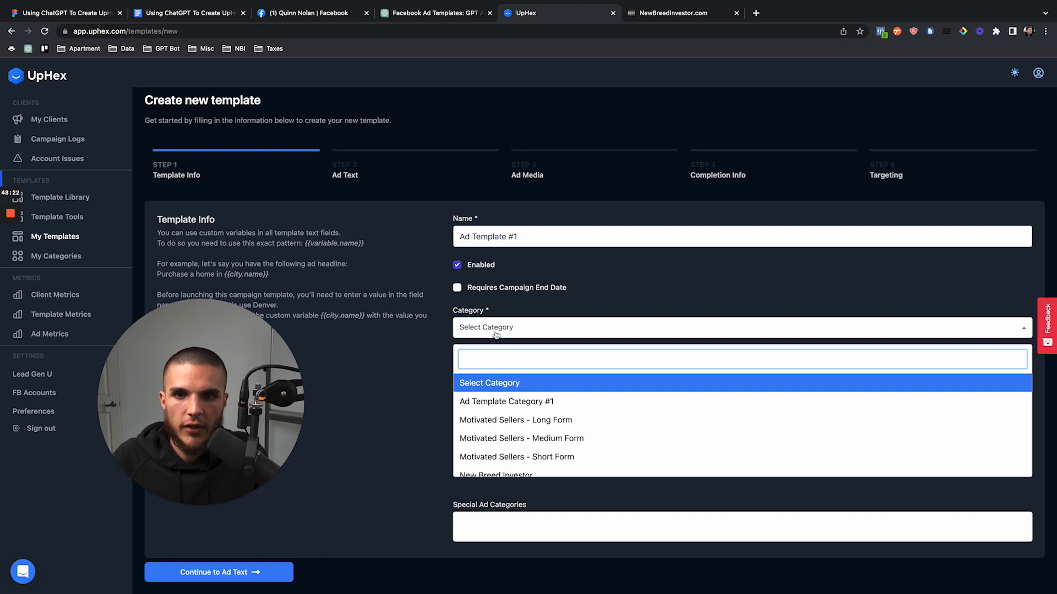
click(498, 401)
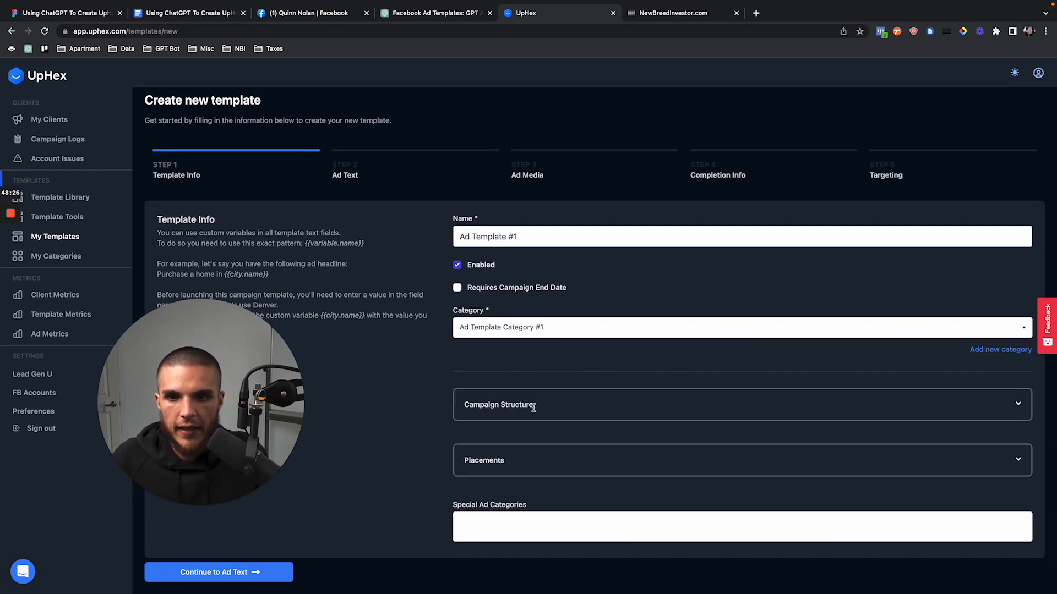
Expand the template's Campaign Structure options and compare them with the campaign structure listed in the Google Doc
click(1018, 406)
click(219, 16)
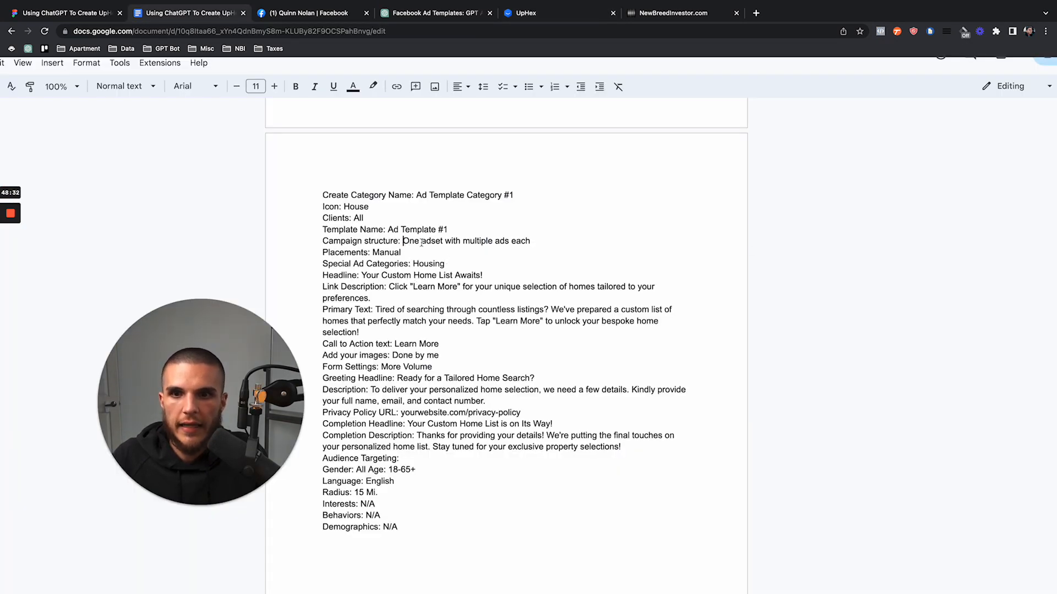
drag(403, 241, 533, 243)
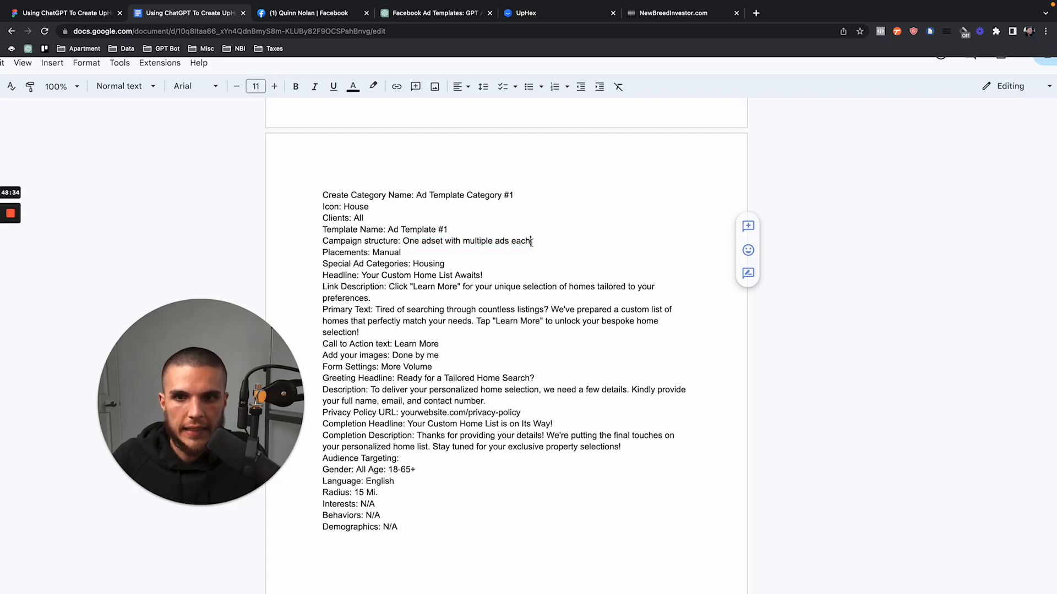
click(314, 16)
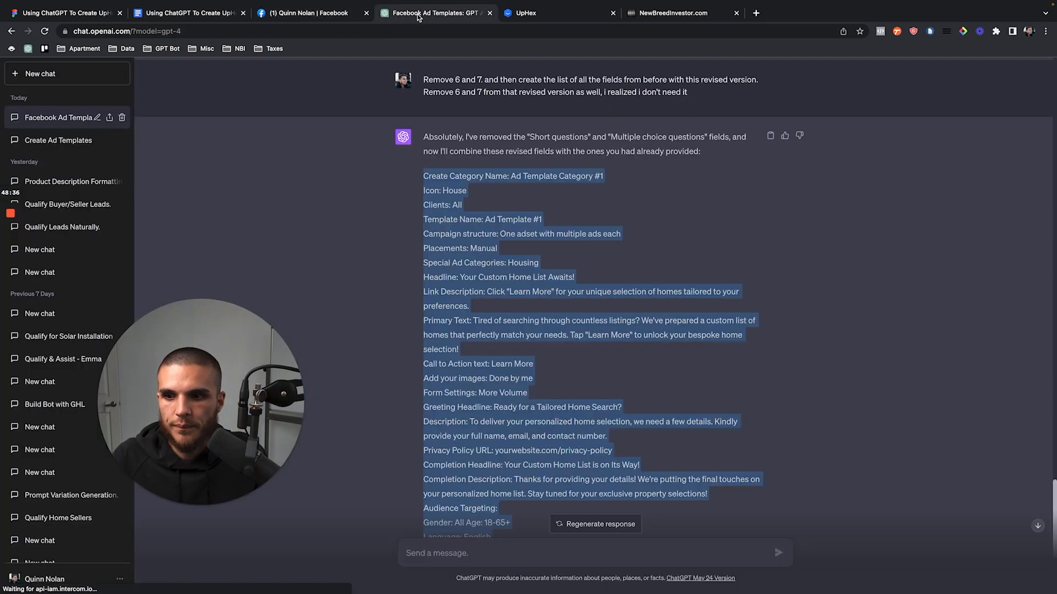
click(420, 15)
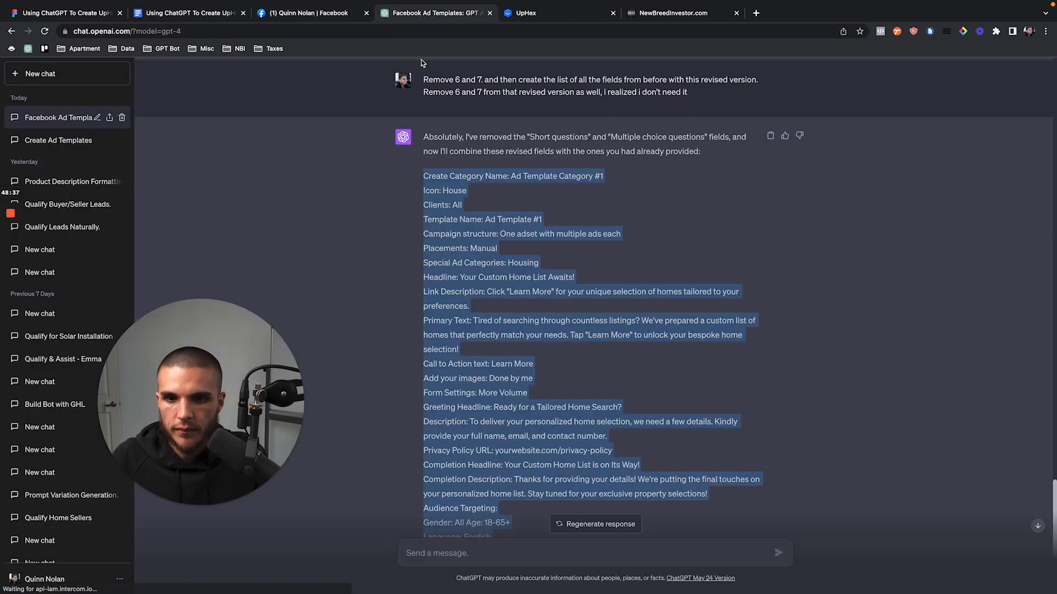
click(553, 21)
scroll(507, 408, down, 1)
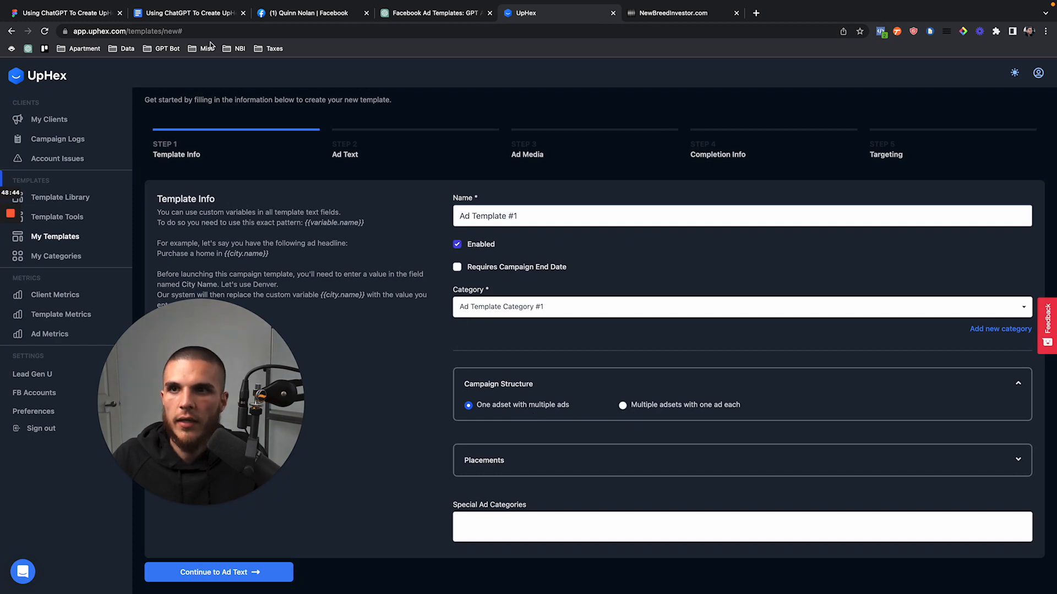
Check the Placements value in the Google Doc and set the UpHex template's placements to Manual Placements
click(207, 20)
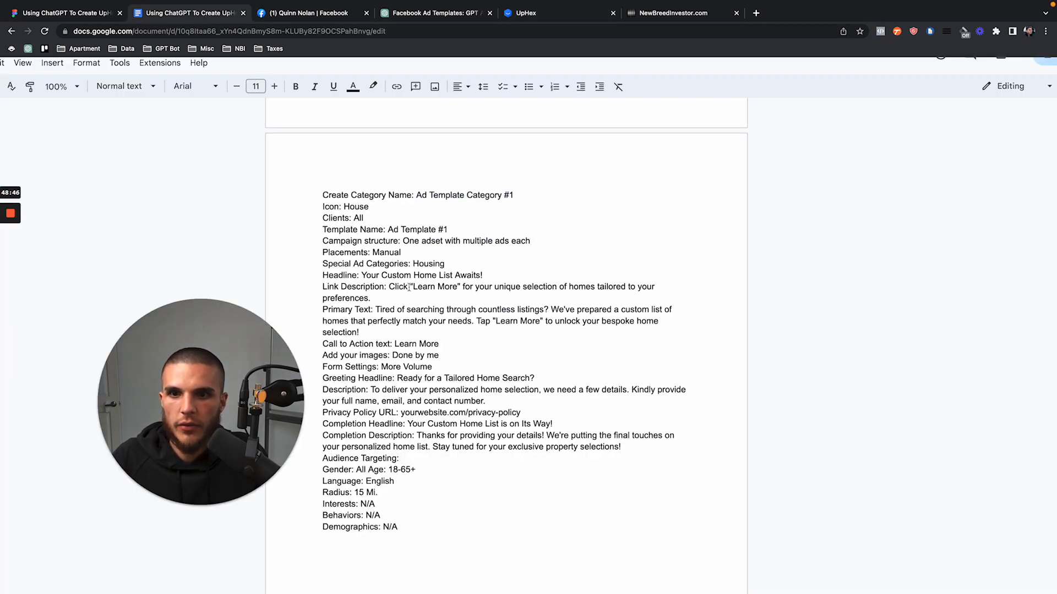
drag(374, 252, 409, 252)
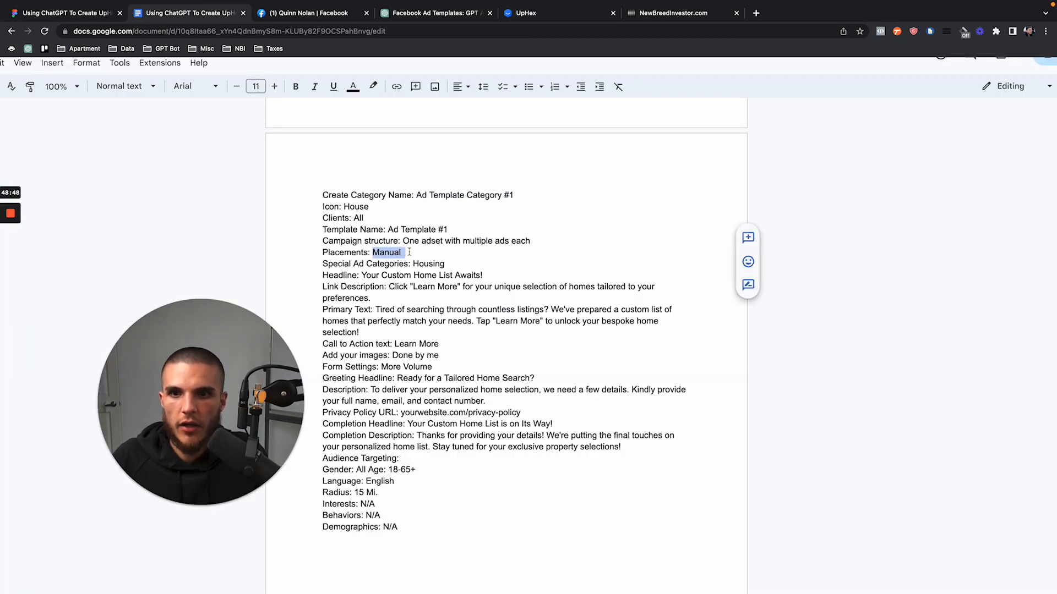
click(543, 13)
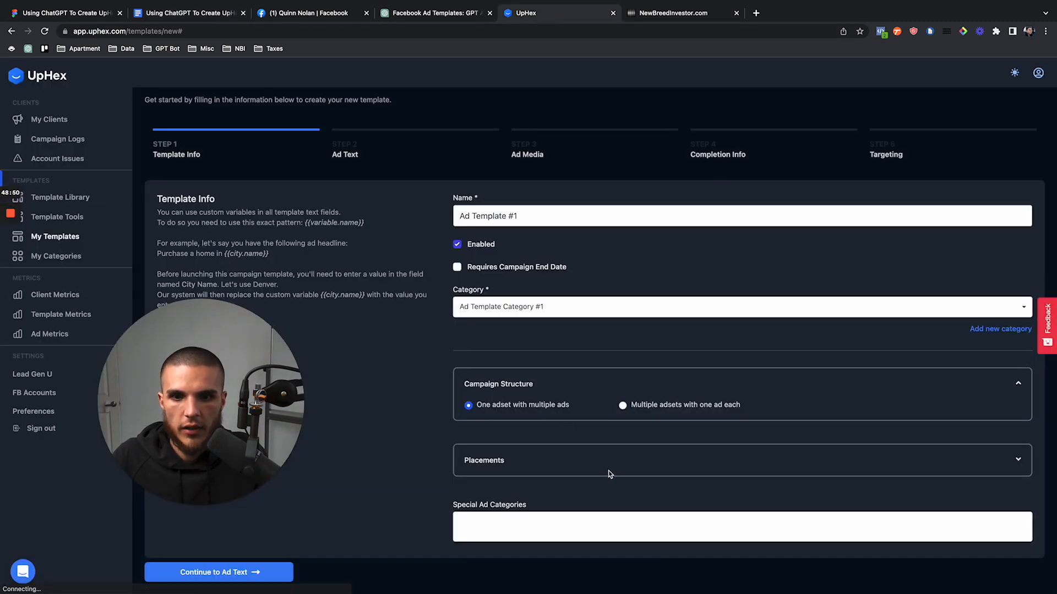
click(1017, 461)
scroll(746, 346, down, 1)
click(751, 445)
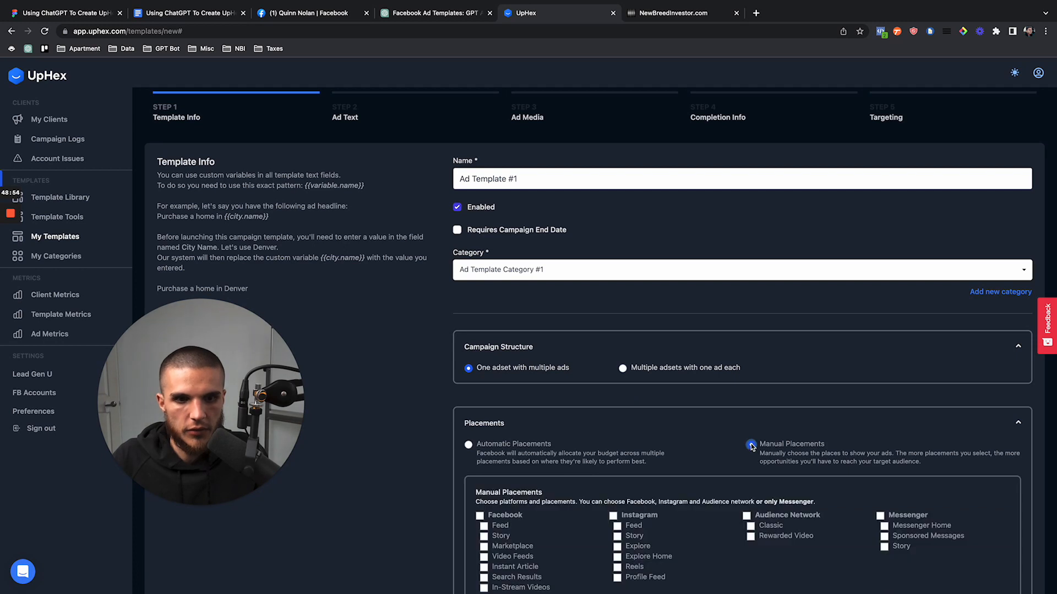
scroll(659, 443, down, 3)
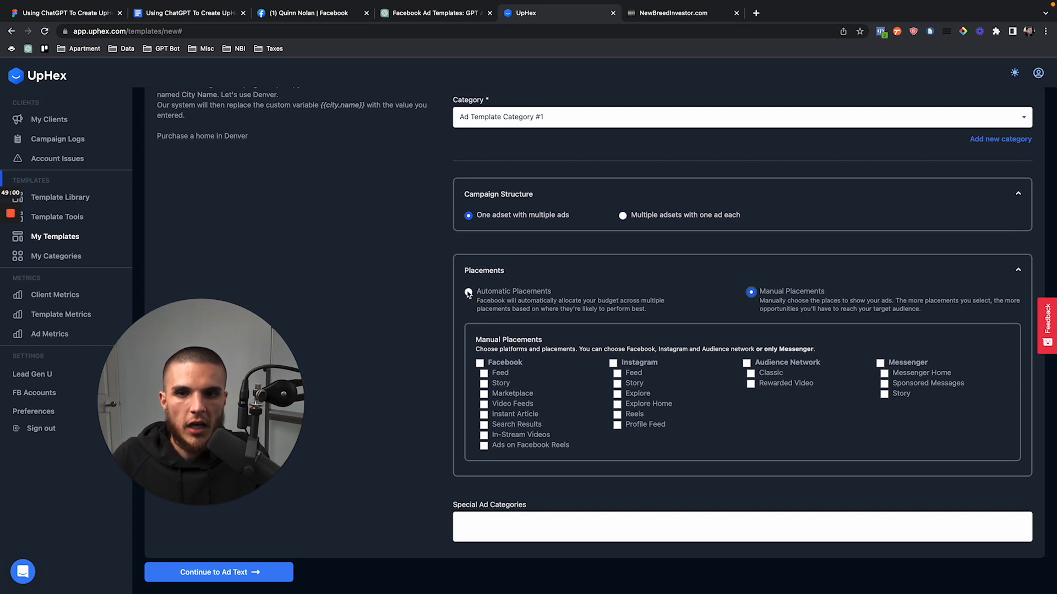
Review the Automatic Placements description in the template's Placements section
drag(472, 307, 640, 317)
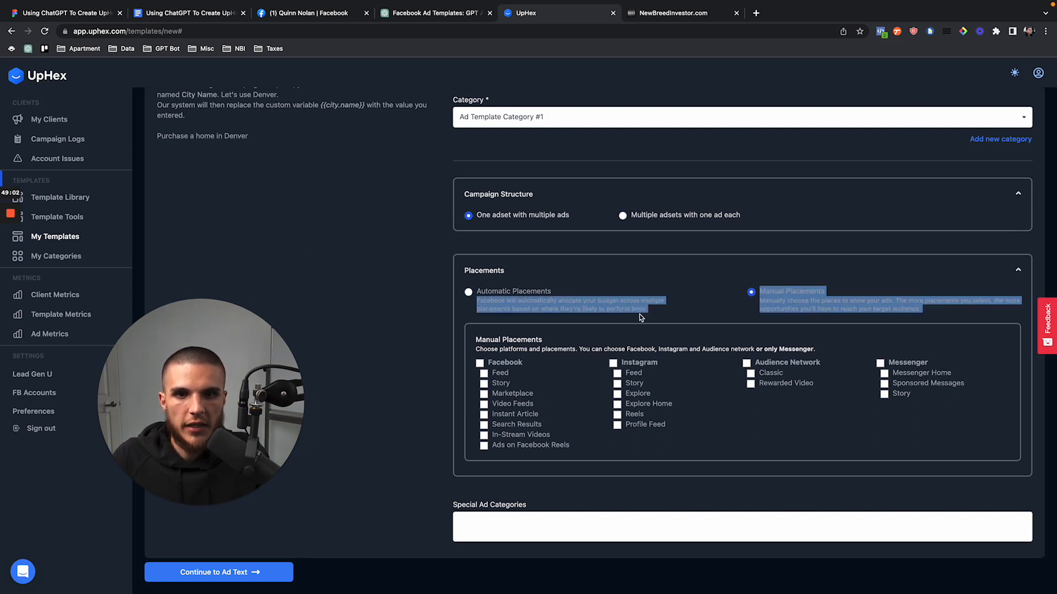
click(647, 318)
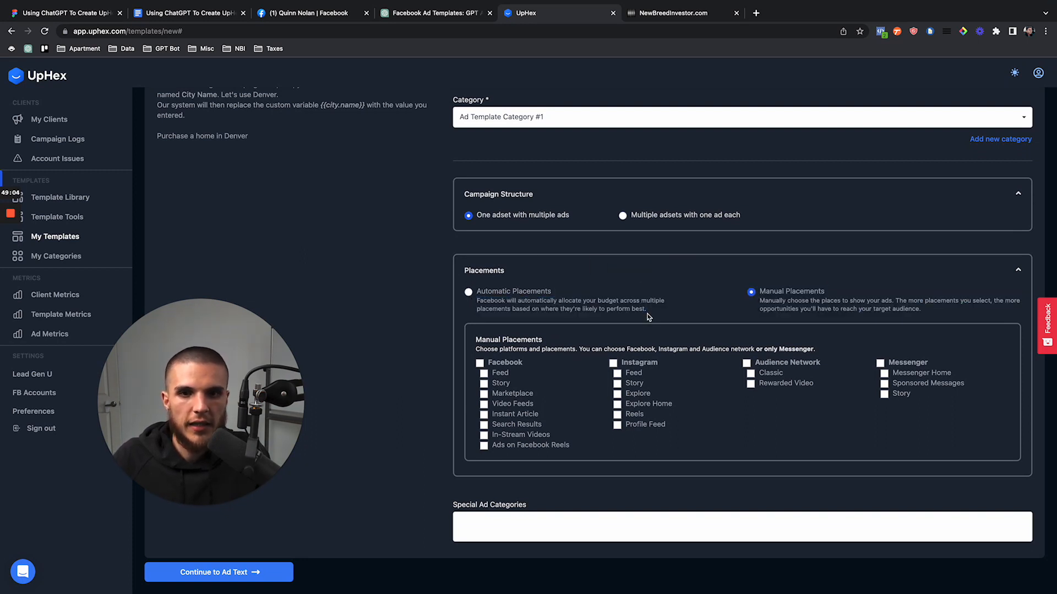
drag(649, 318, 500, 305)
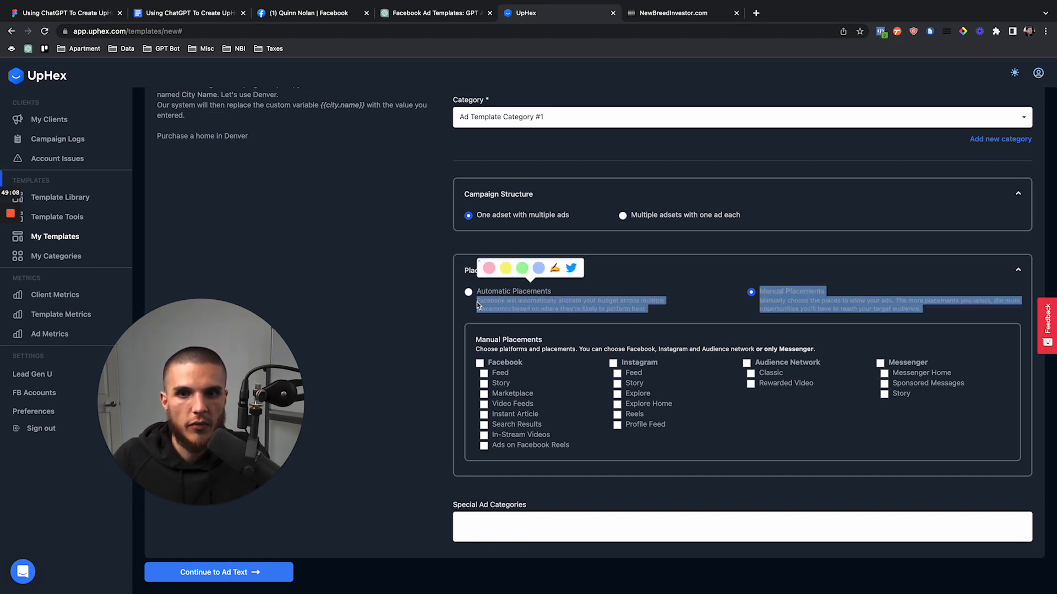
click(530, 306)
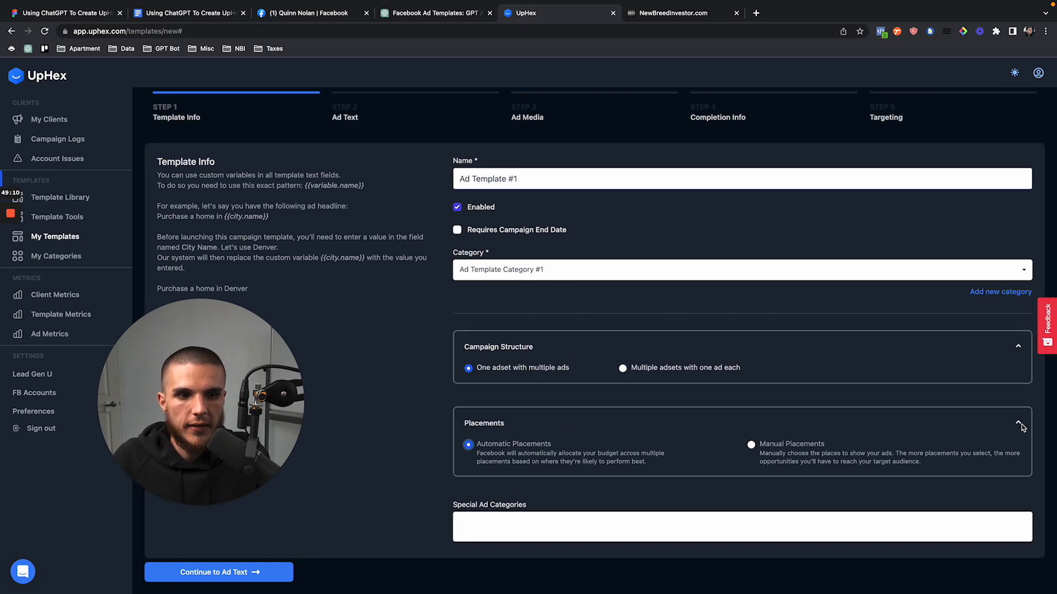
Choose Manual Placements and enable the whole Facebook group of placements
click(751, 445)
scroll(754, 451, down, 3)
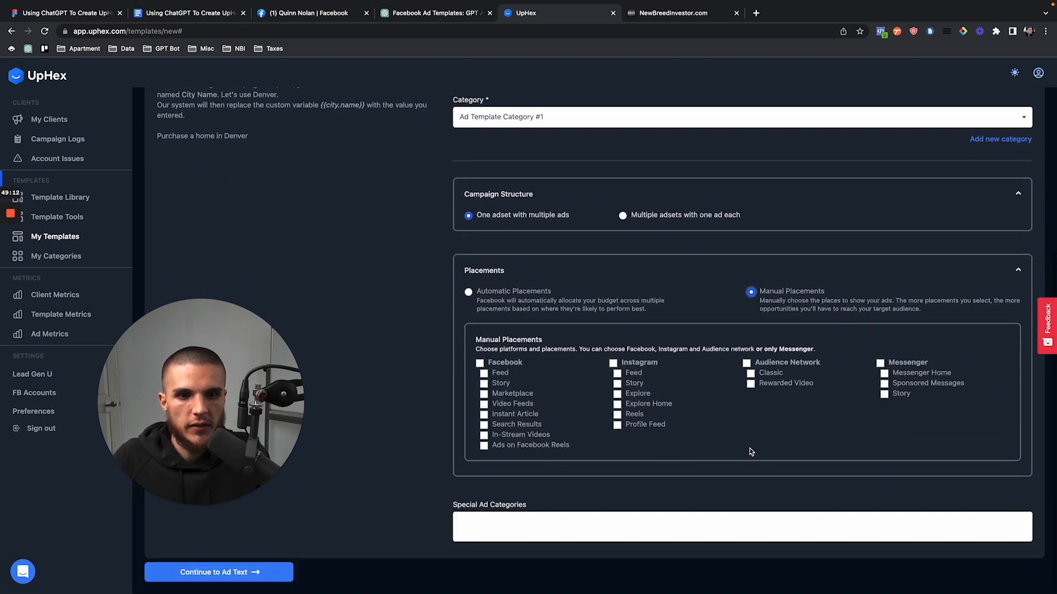
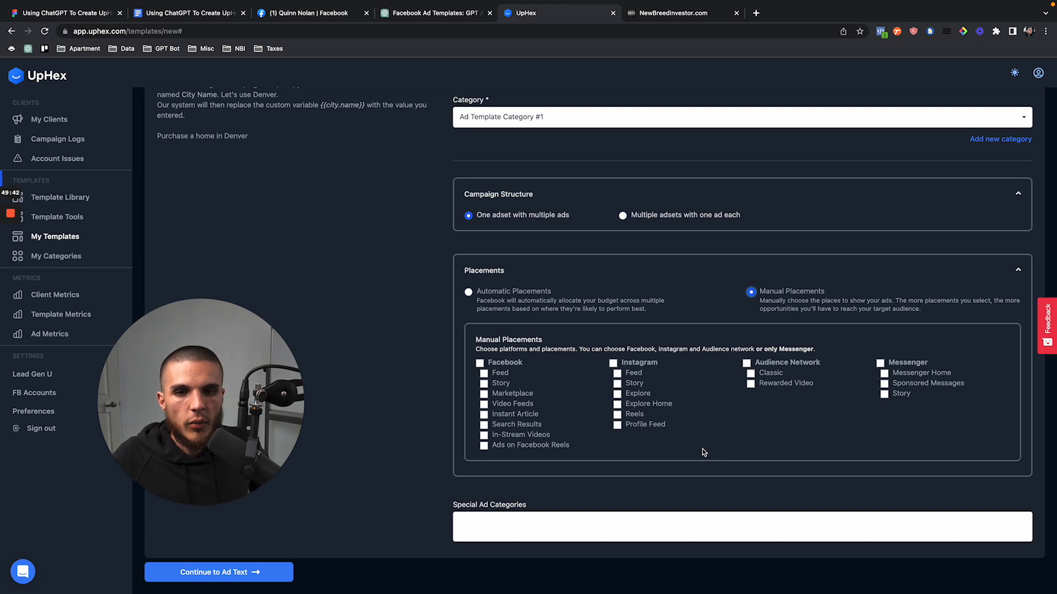
scroll(695, 395, up, 2)
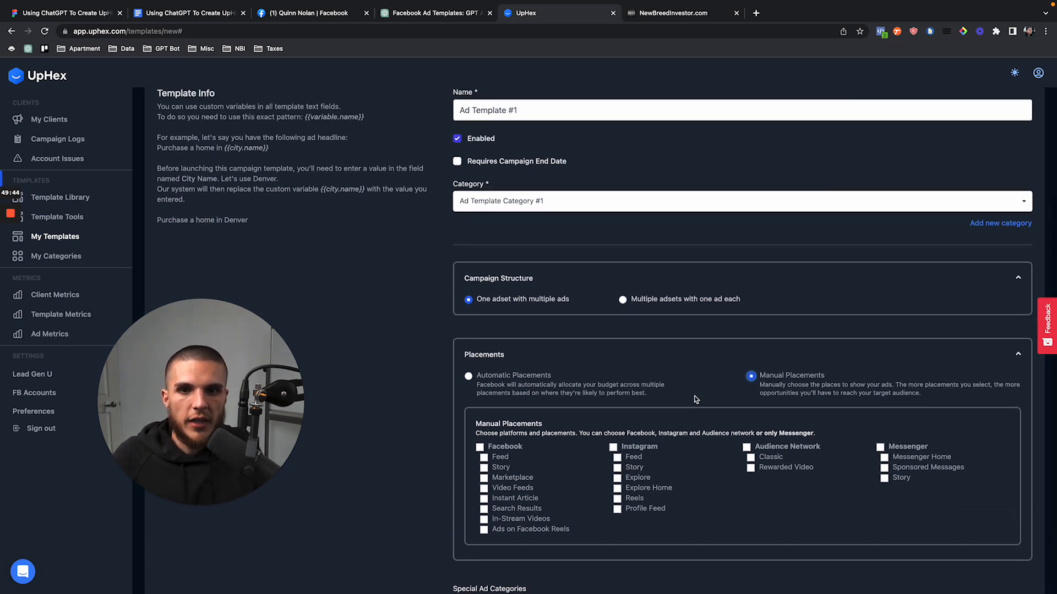
scroll(666, 378, down, 1)
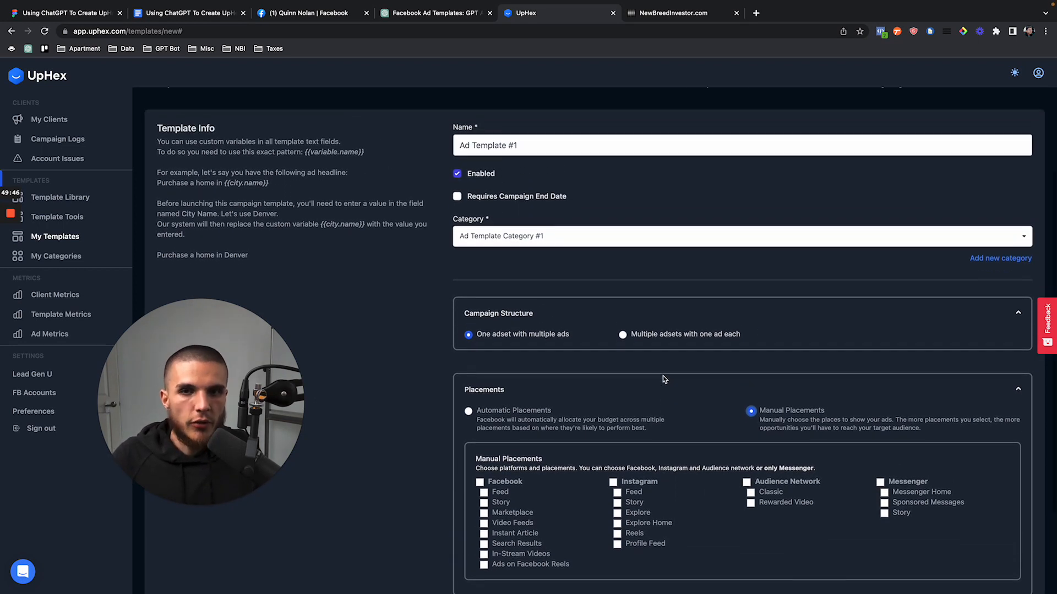
scroll(664, 379, down, 1)
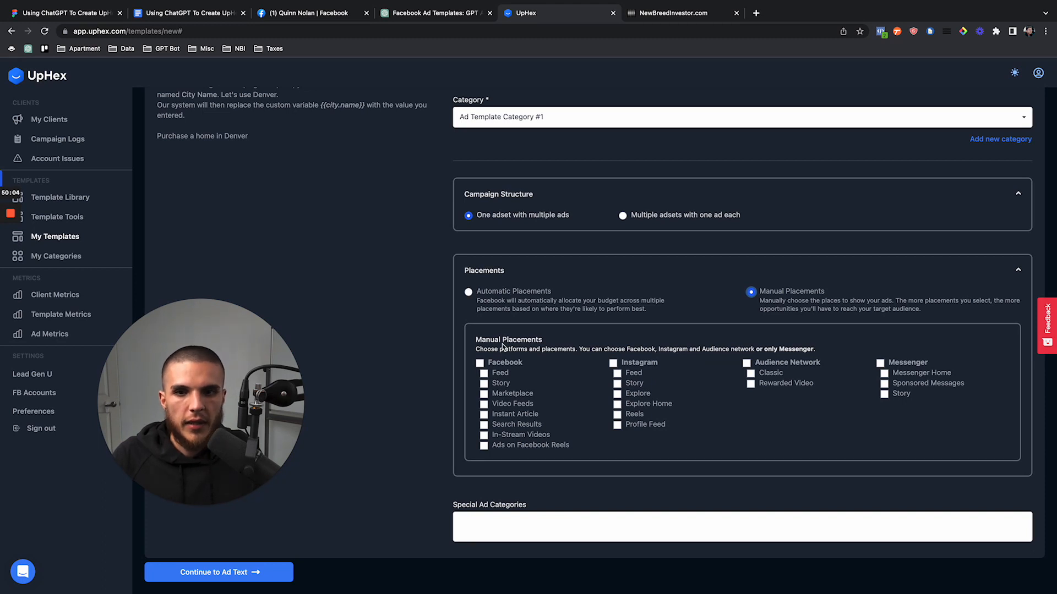
click(478, 364)
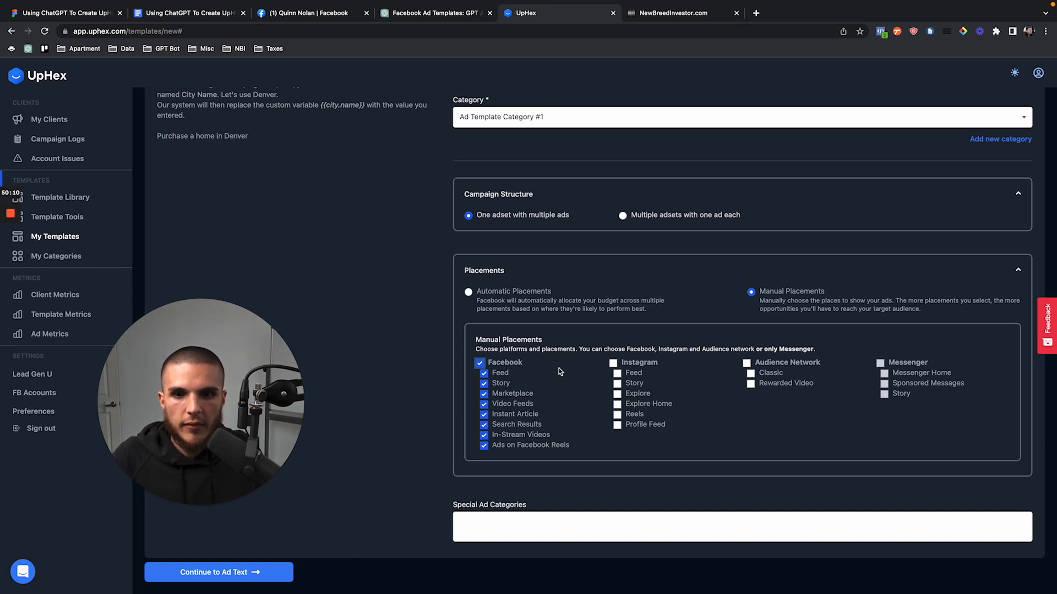
Add Housing as the template's special ad category and continue to Ad Text
click(532, 517)
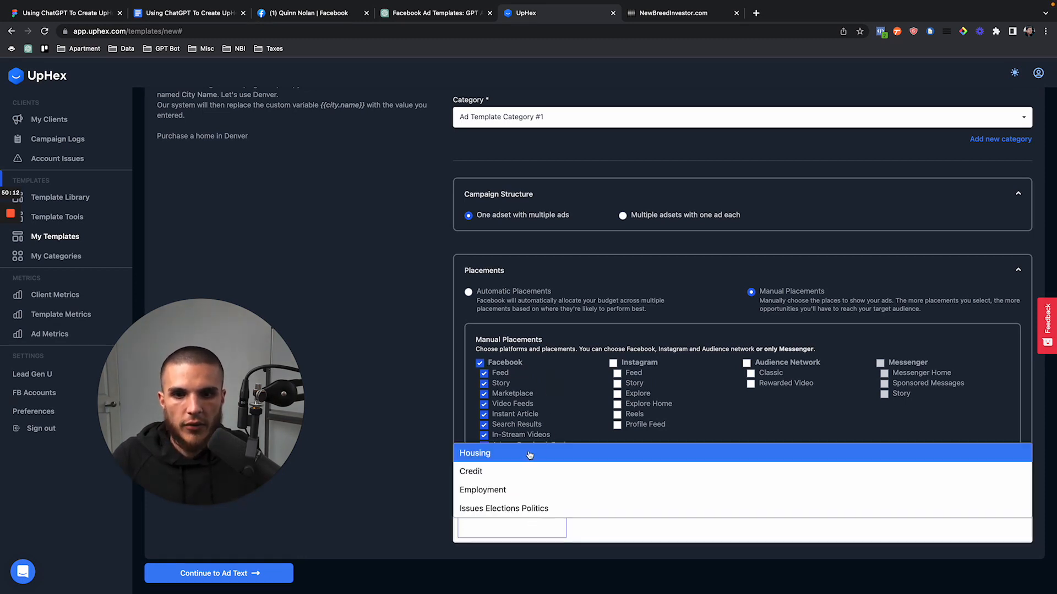
click(532, 454)
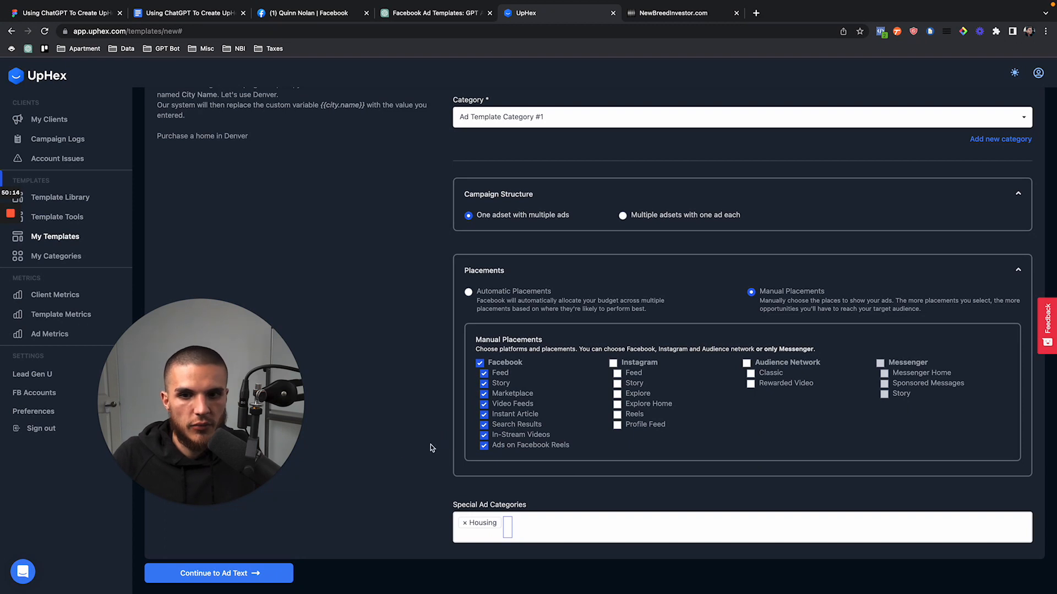
click(249, 576)
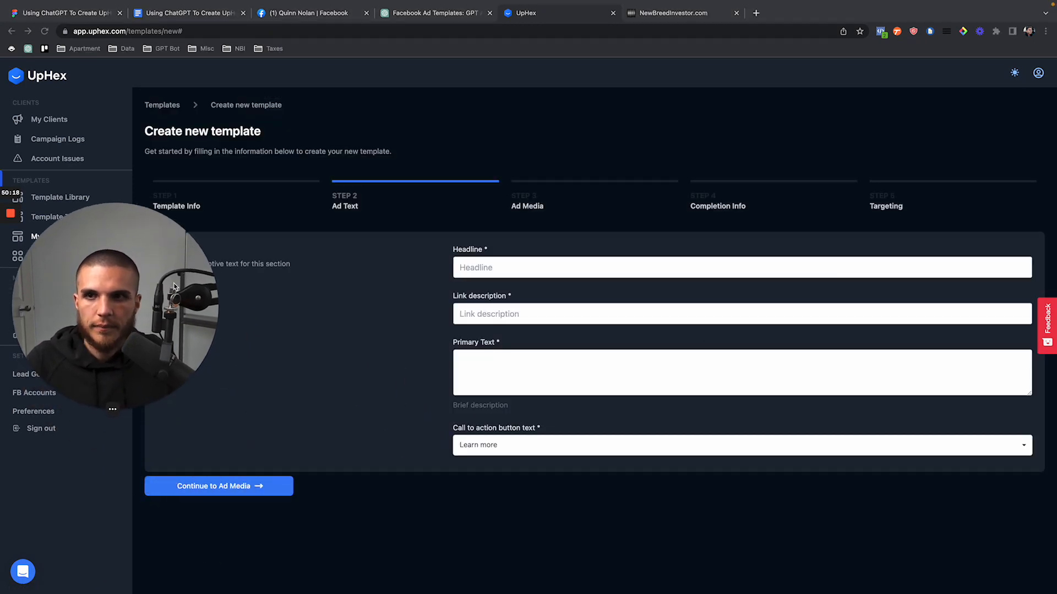
Switch to the Google Doc, close the Facebook browser tab, and return to the UpHex template
click(180, 12)
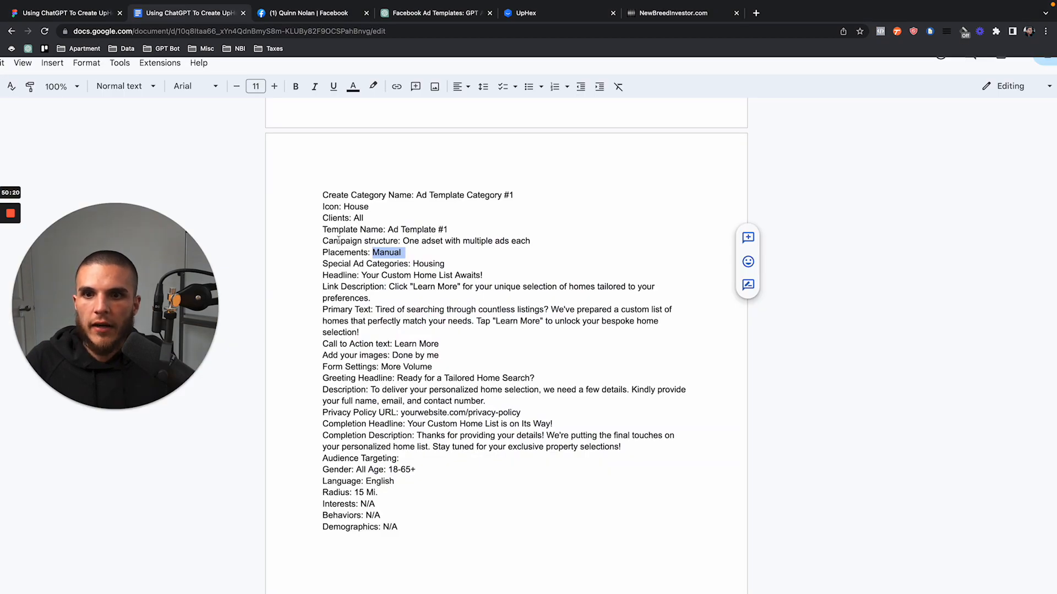
click(366, 12)
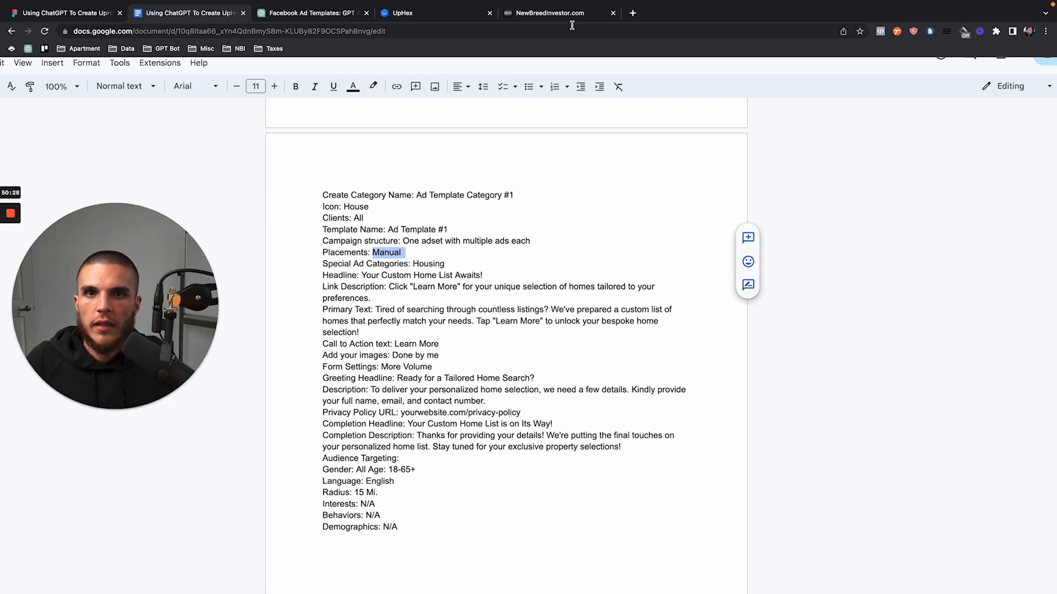
click(432, 15)
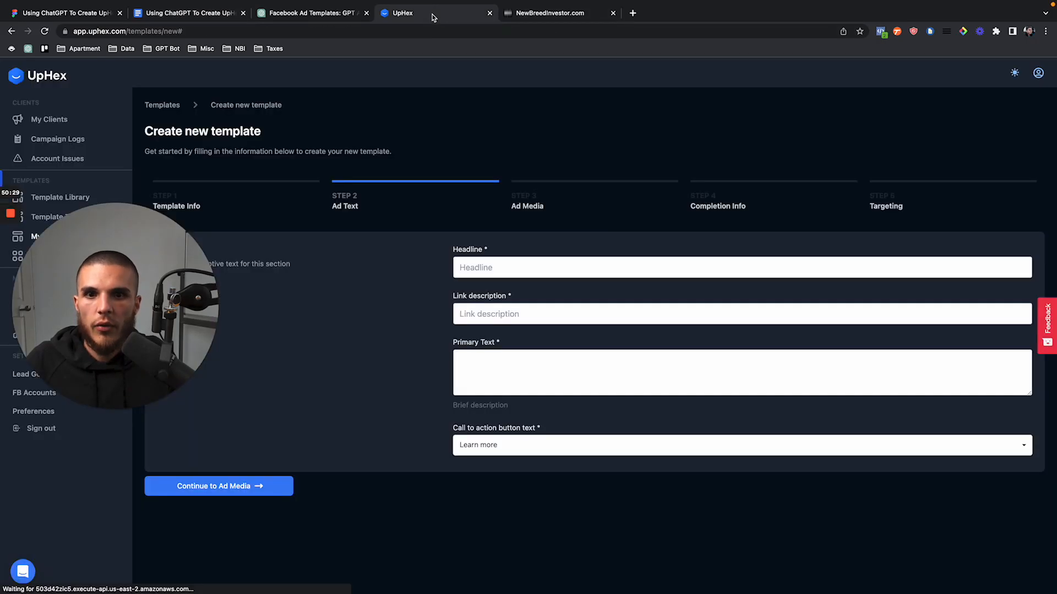
Copy the headline "Your Custom Home List Awaits!" from the Google Doc into the UpHex template's Headline
click(221, 14)
drag(361, 275, 482, 275)
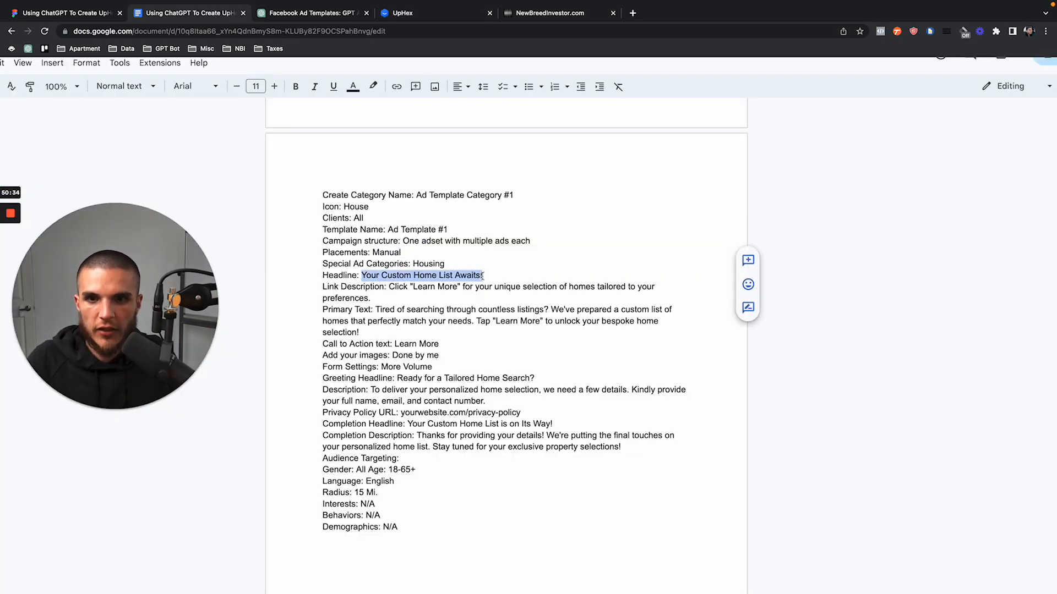
click(419, 14)
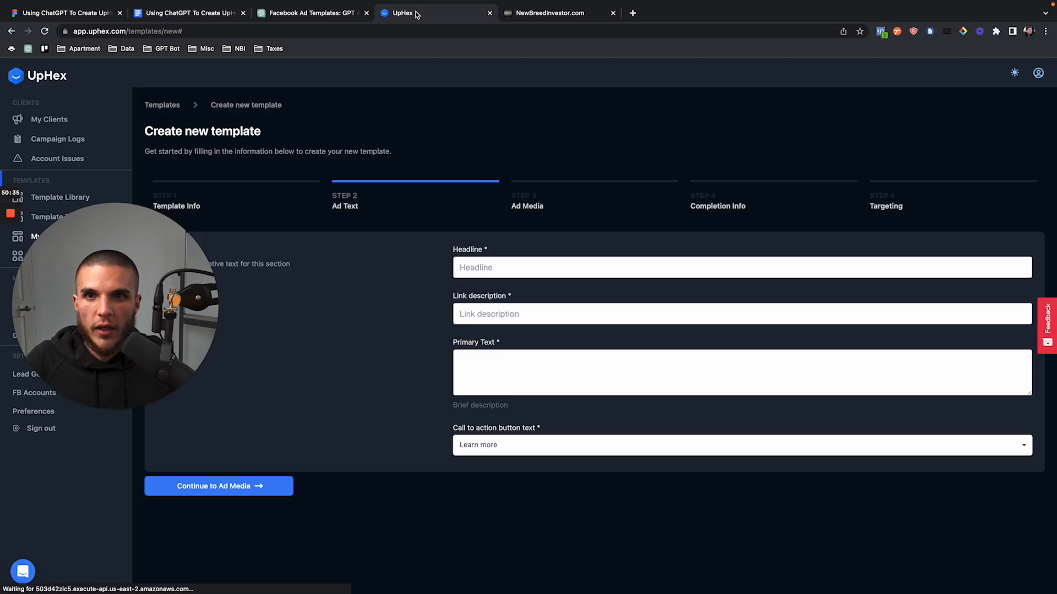
click(491, 259)
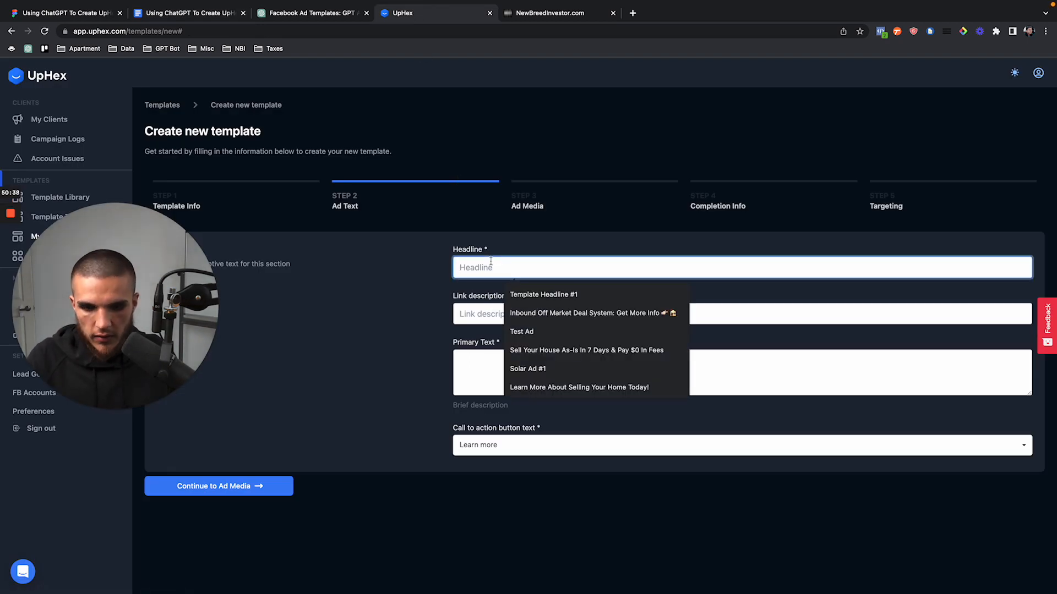
text(Your Custom Home List Awaits!)
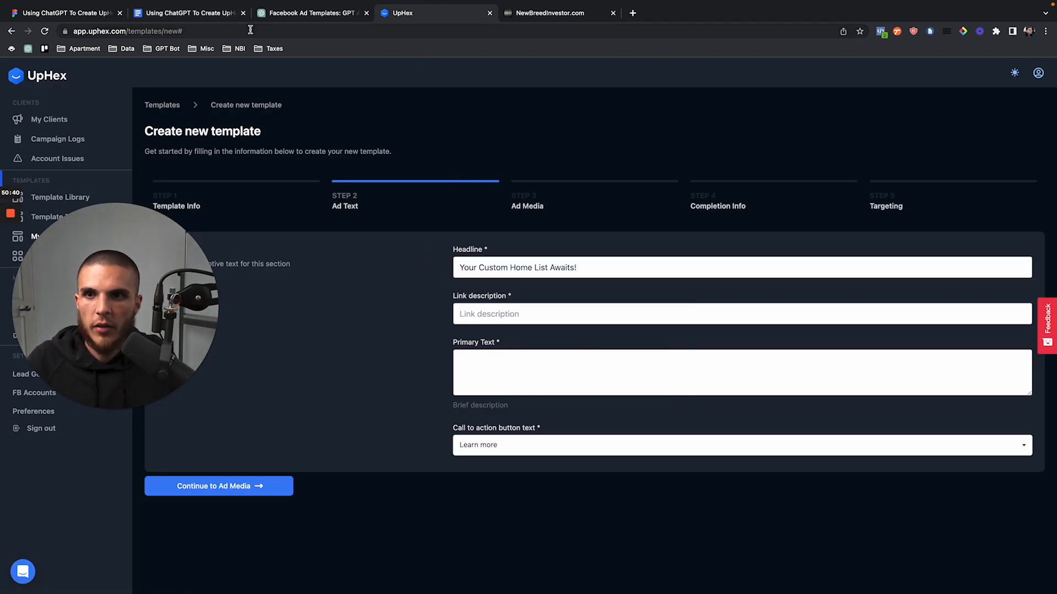
Copy the link description text from the Google Doc into the UpHex template's Link description
click(225, 21)
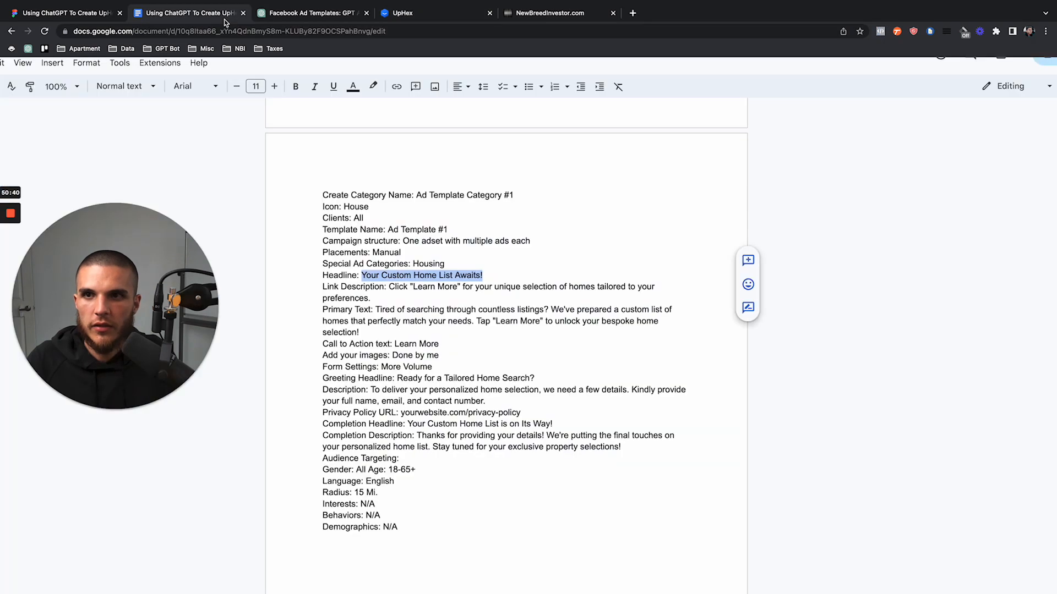
click(389, 286)
key(alt+shift+Down)
key(ctrl+c)
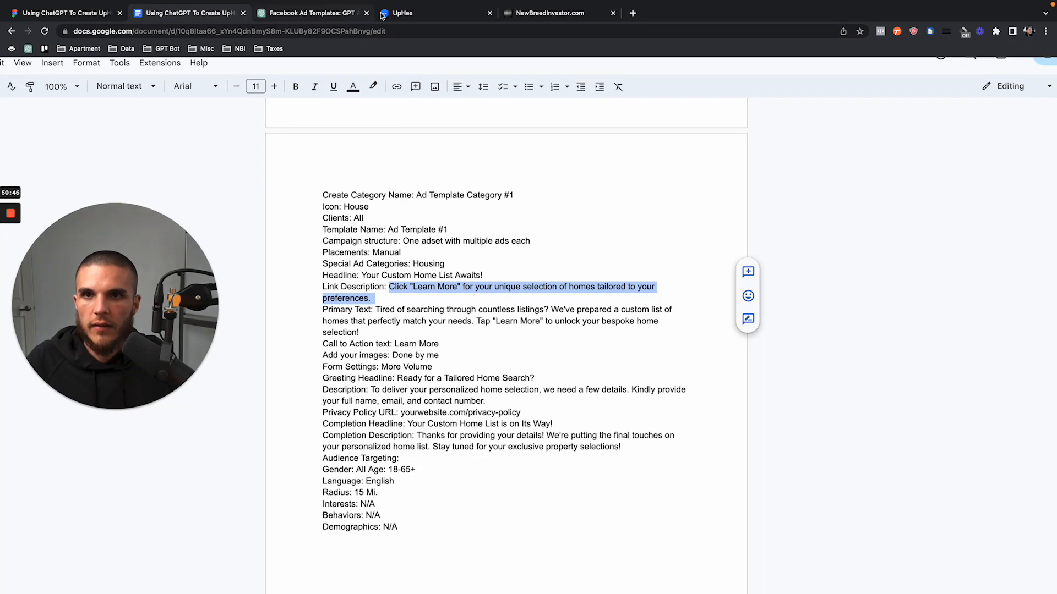
click(425, 13)
click(549, 315)
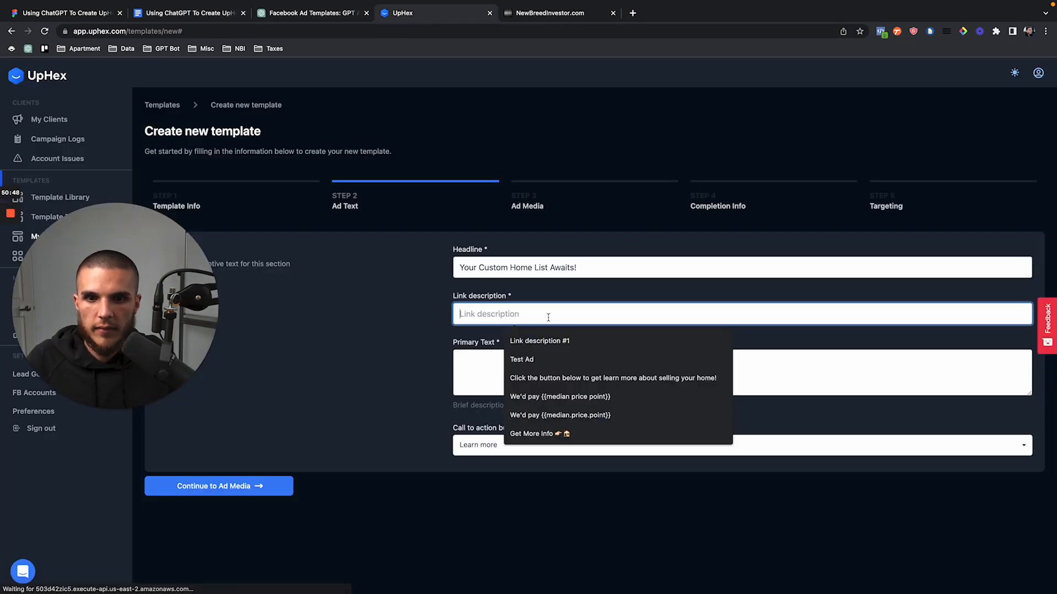
key(ctrl+v)
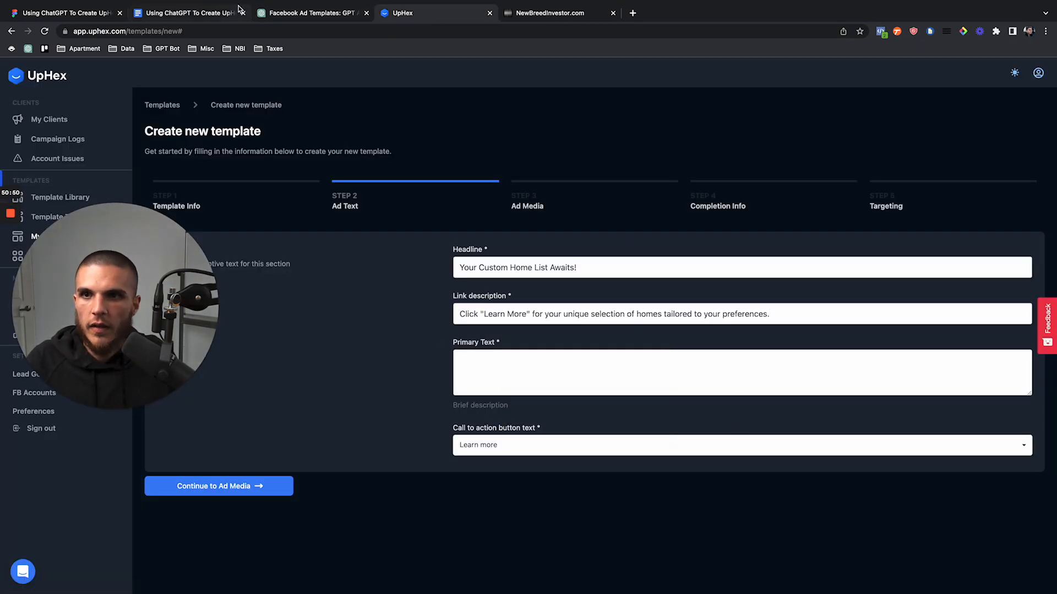
Copy the "Tired of searching through countless listings?" primary text from the Google Doc into the UpHex template's Primary Text
click(224, 13)
click(375, 336)
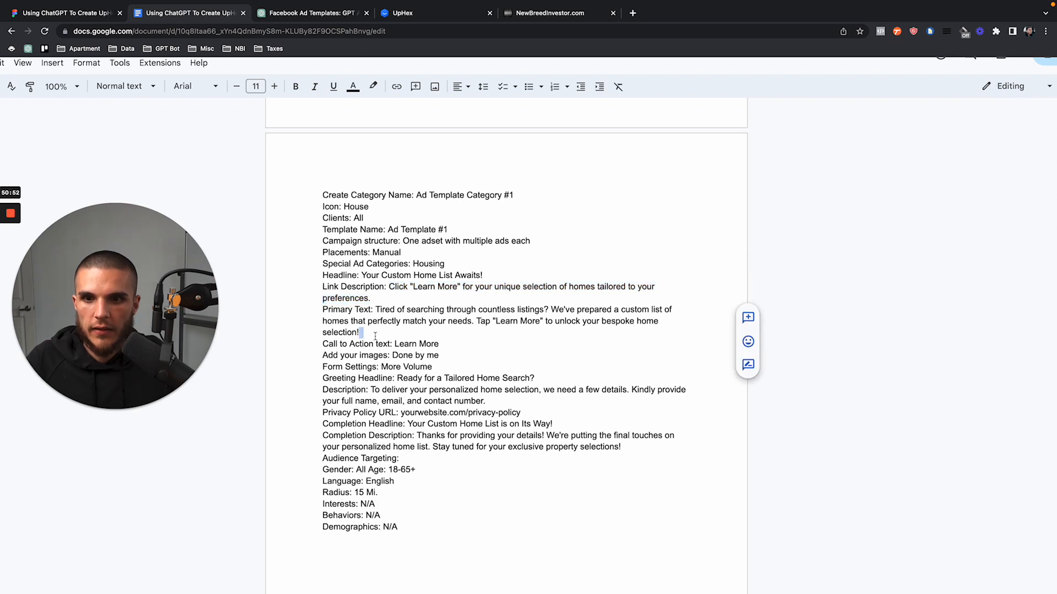
click(374, 333)
drag(371, 332, 376, 312)
key(super+c)
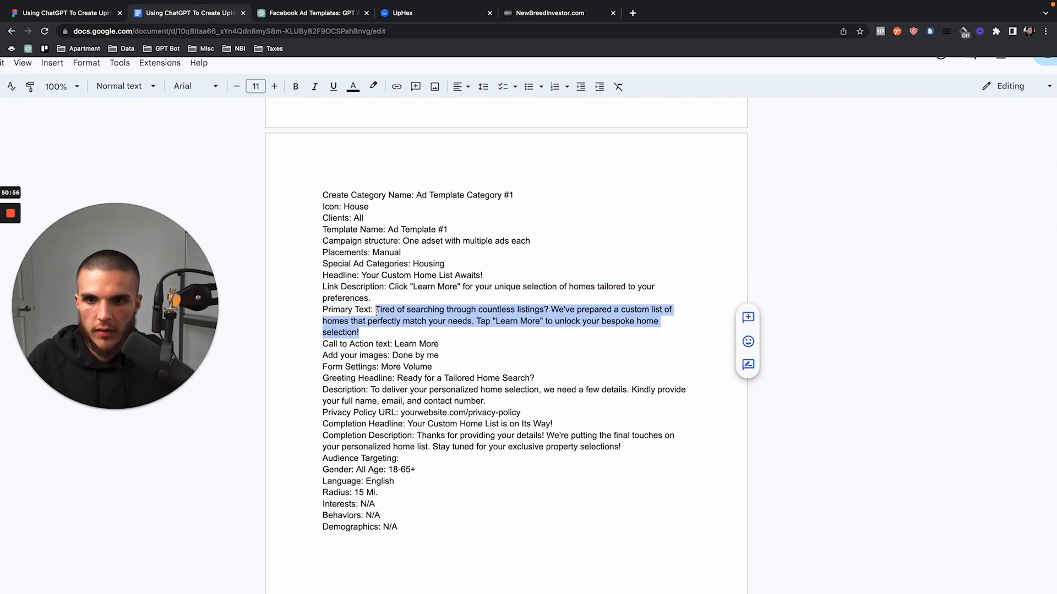
click(423, 13)
click(502, 358)
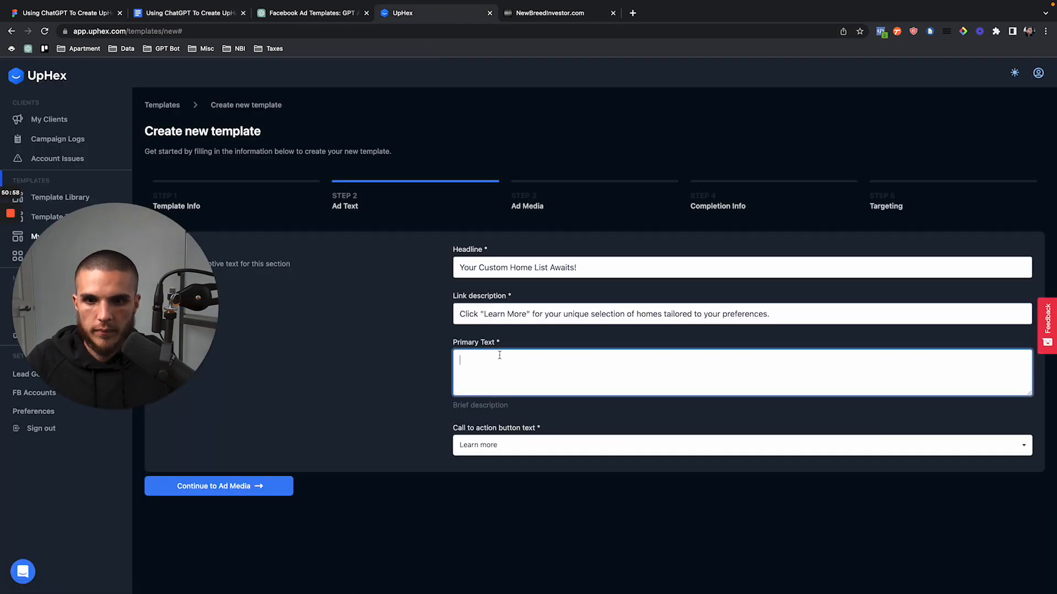
key(super+v)
click(445, 408)
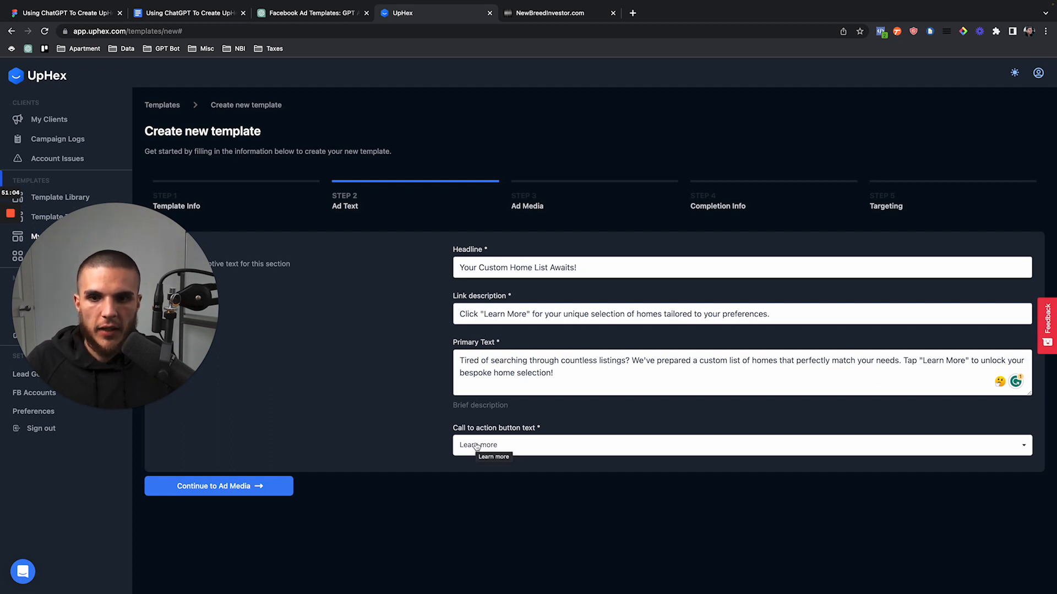
Finish the Ad Text with the Learn more call to action and continue past Ad Media to Completion Info
click(284, 487)
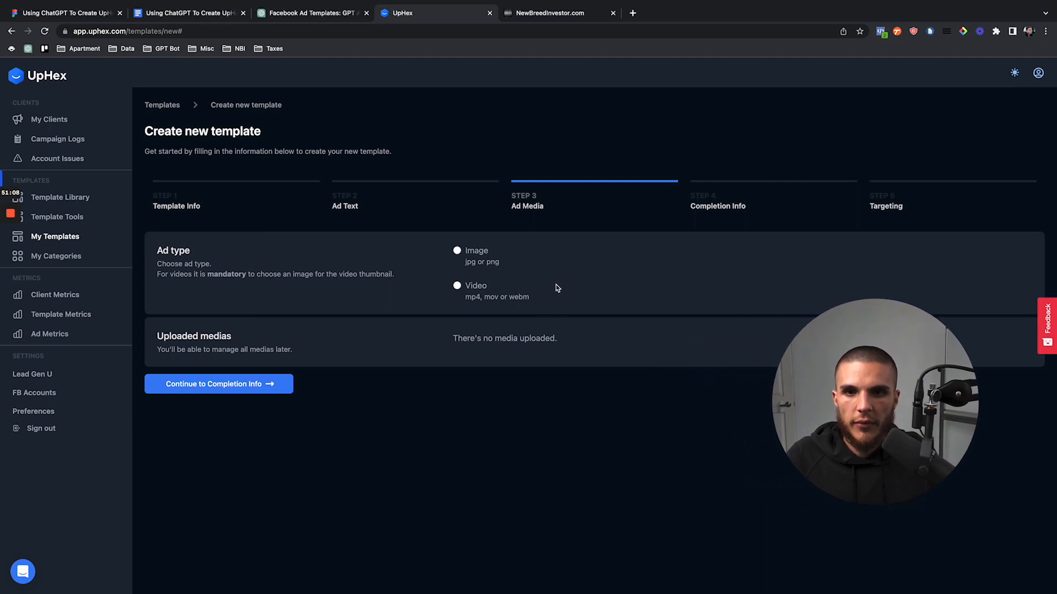
click(270, 384)
click(550, 204)
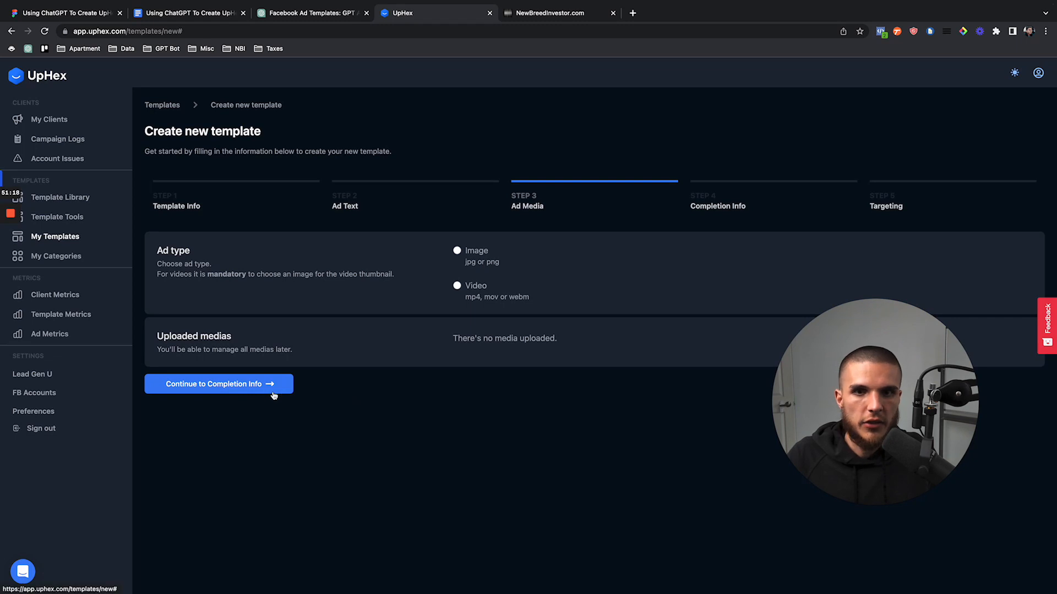
click(214, 391)
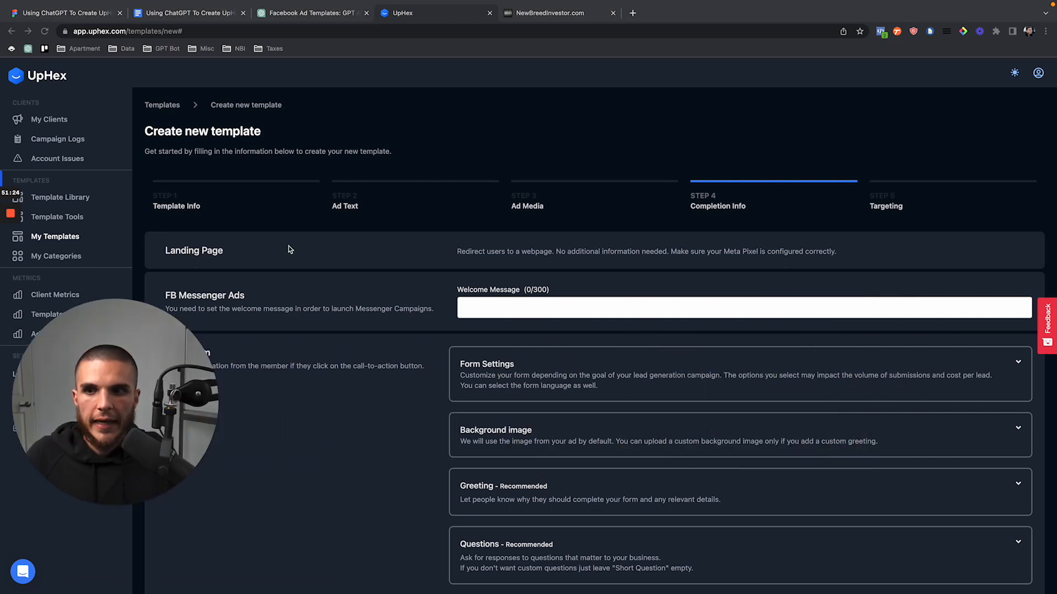
Expand the lead form's Form Settings and compare them with the Form Settings value in the Google Doc
scroll(290, 249, down, 5)
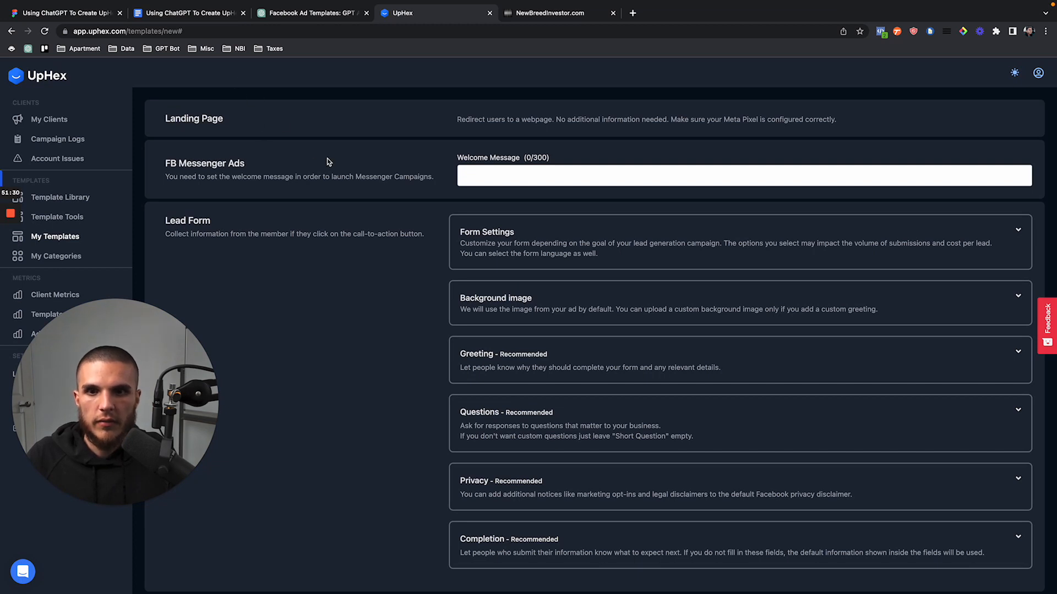
click(1017, 229)
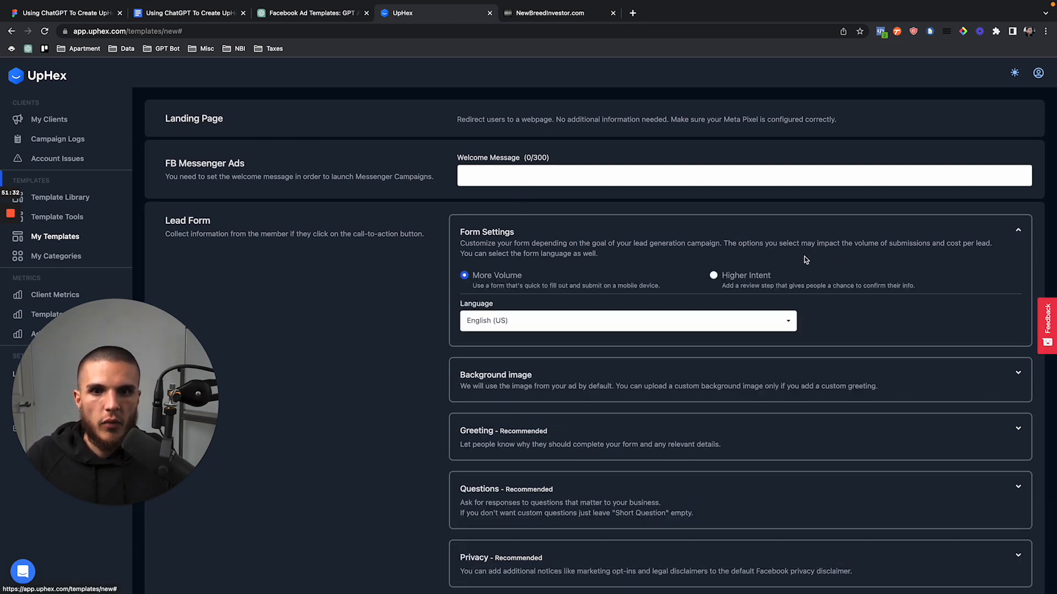
click(190, 13)
click(376, 344)
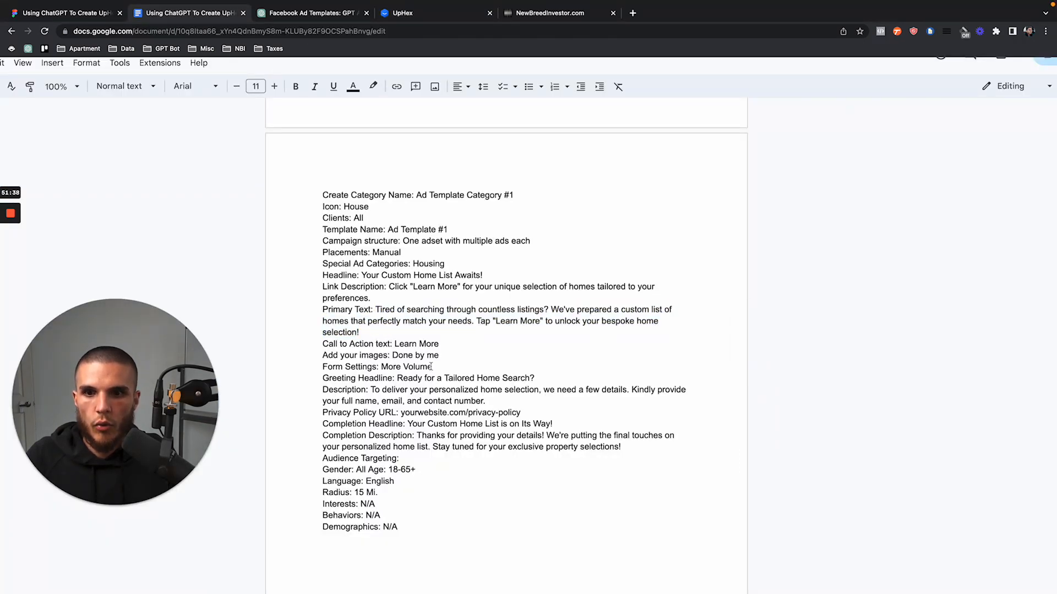
drag(432, 367, 387, 367)
scroll(384, 366, down, 5)
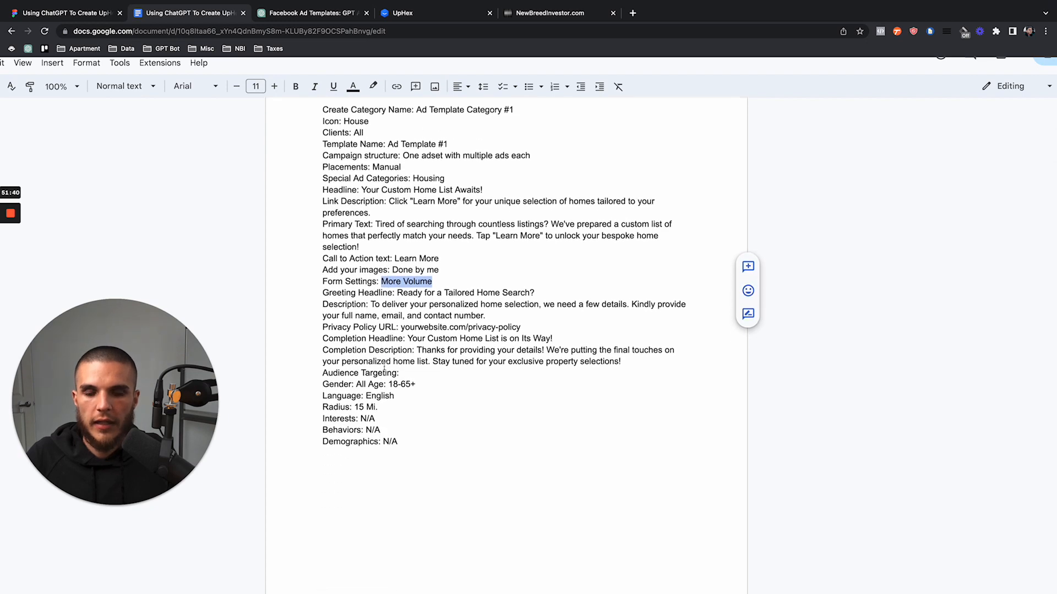
Copy the greeting headline "Ready for a Tailored Home Search?" from the Google Doc into the UpHex lead form's Greeting Headline
drag(398, 190, 535, 190)
key(super+c)
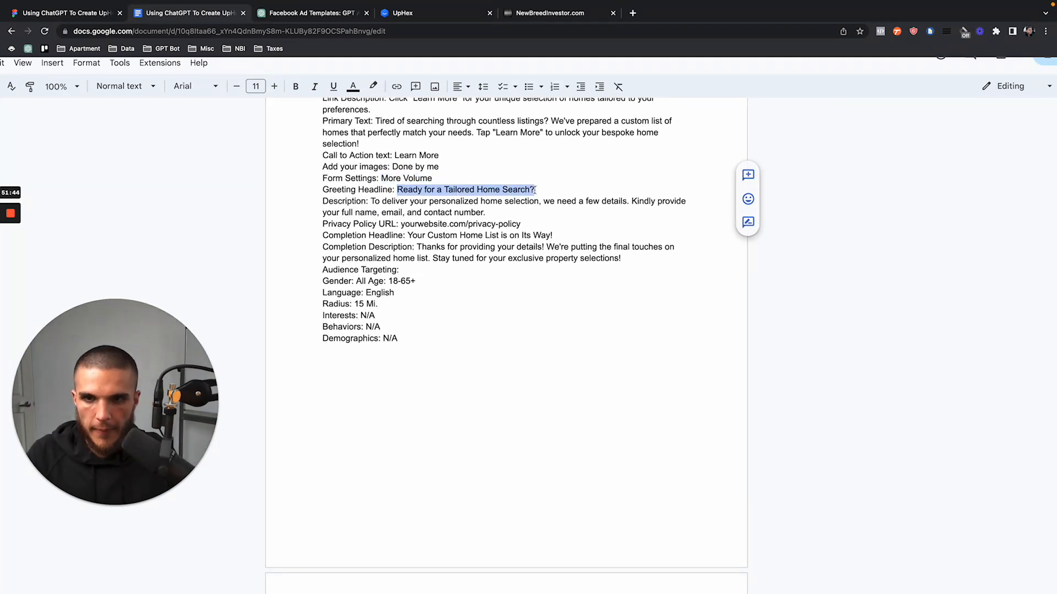
click(419, 13)
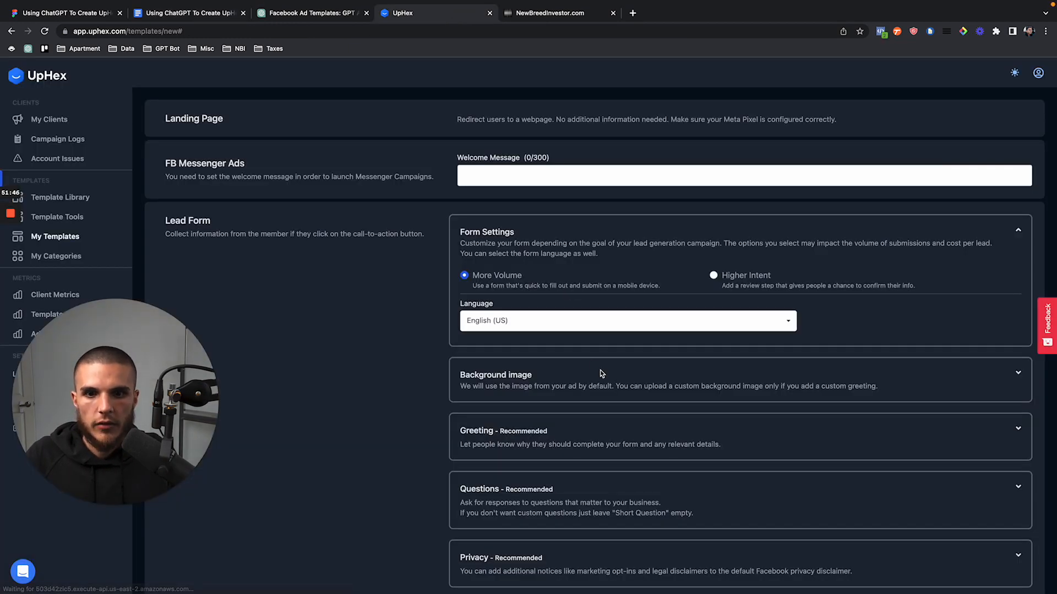
click(1005, 447)
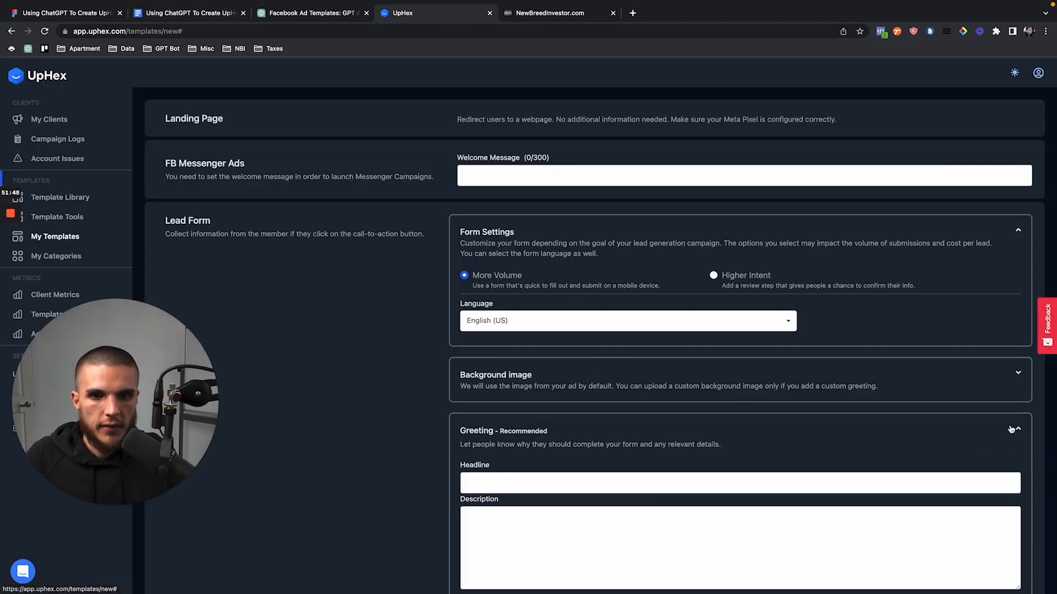
scroll(792, 370, down, 3)
click(568, 377)
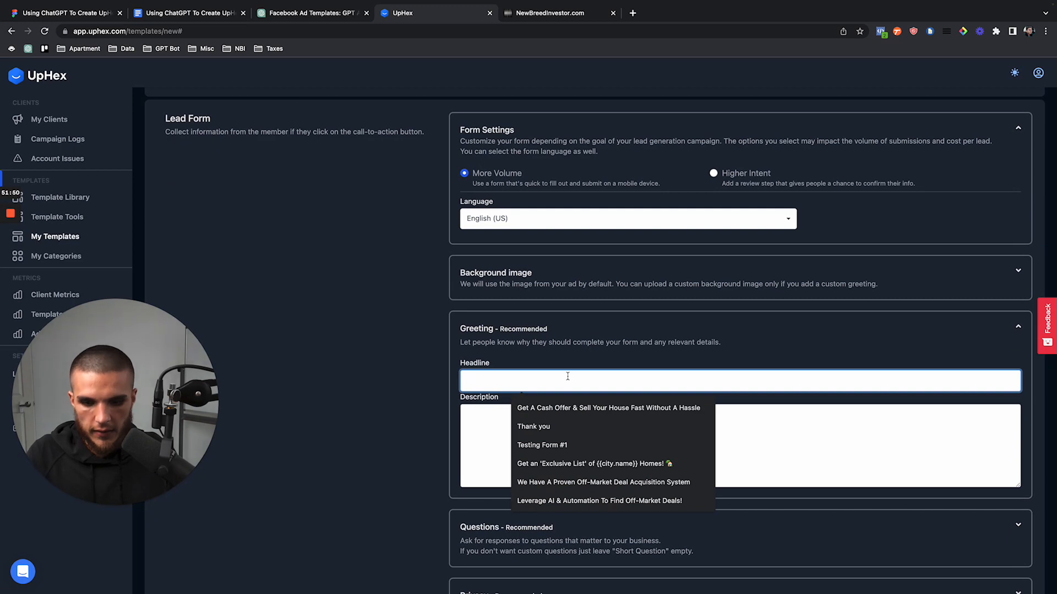
key(super+v)
Copy the "To deliver your personalized home selection" description from the Google Doc into the UpHex lead form's Greeting Description
click(544, 412)
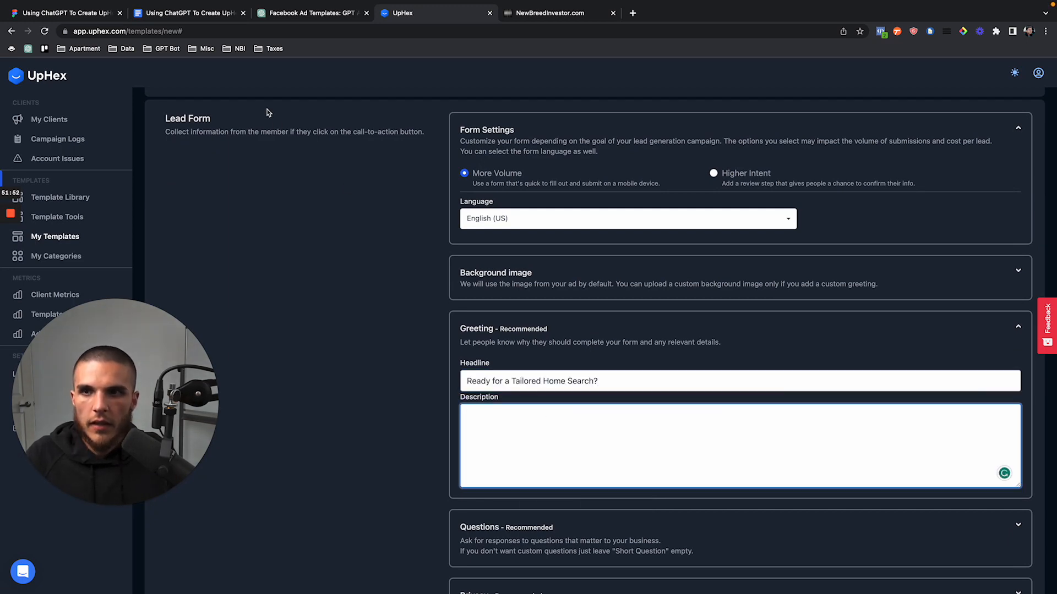
click(183, 9)
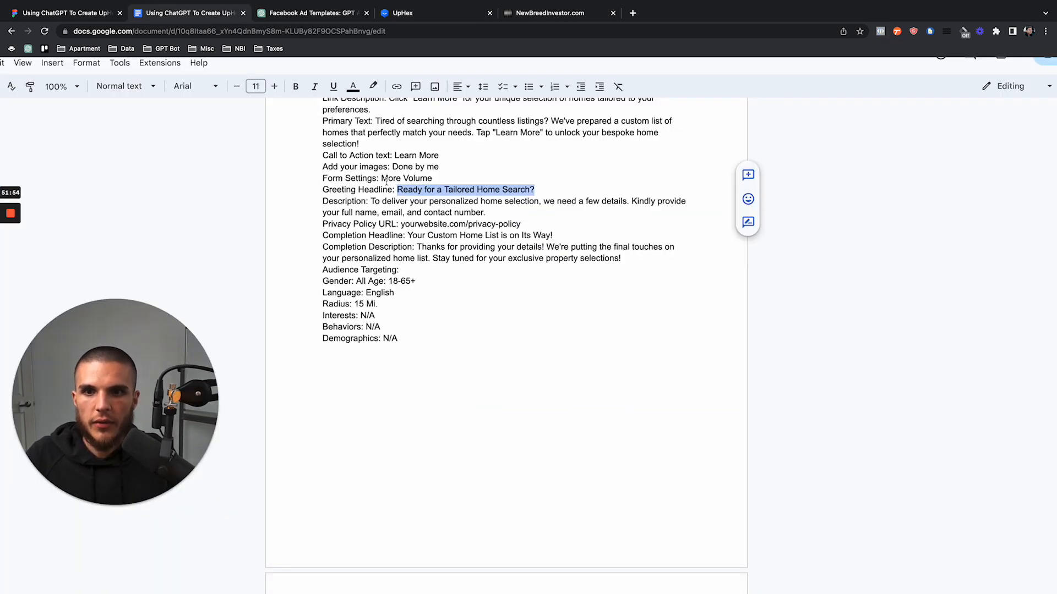
drag(371, 202, 488, 211)
key(super+c)
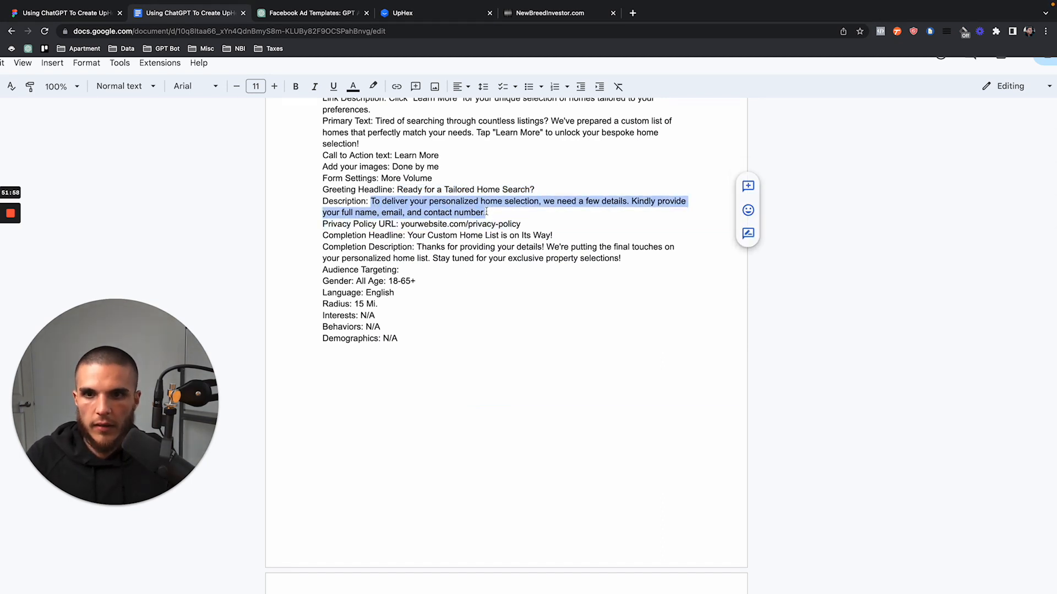
click(421, 13)
click(535, 395)
key(super+v)
Expand the lead form's Questions section and fill its Description with the same "To deliver your personalized home selection" text from the Google Doc
scroll(535, 396, down, 3)
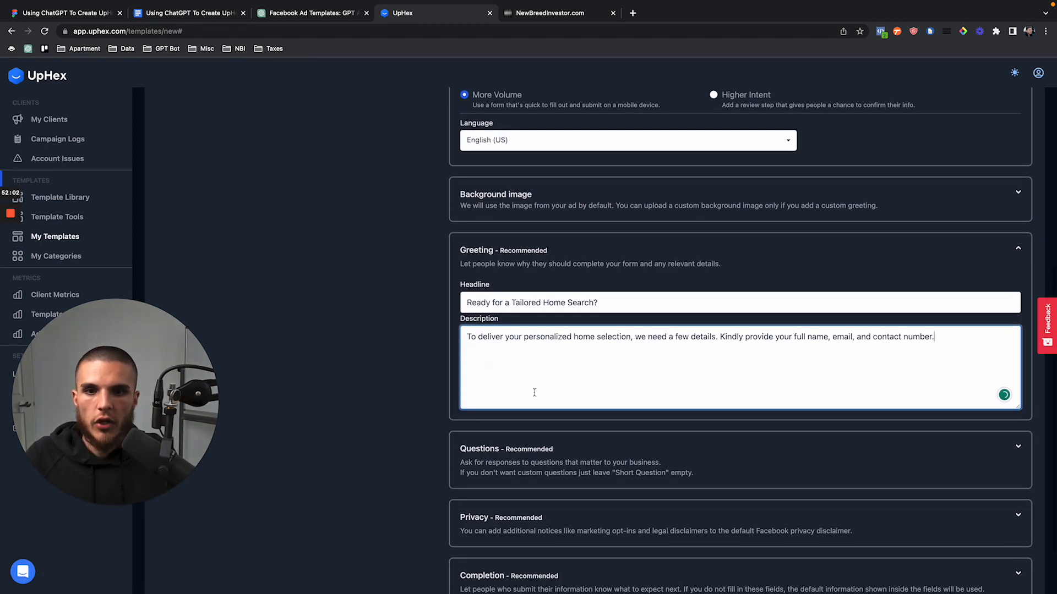
scroll(534, 393, down, 3)
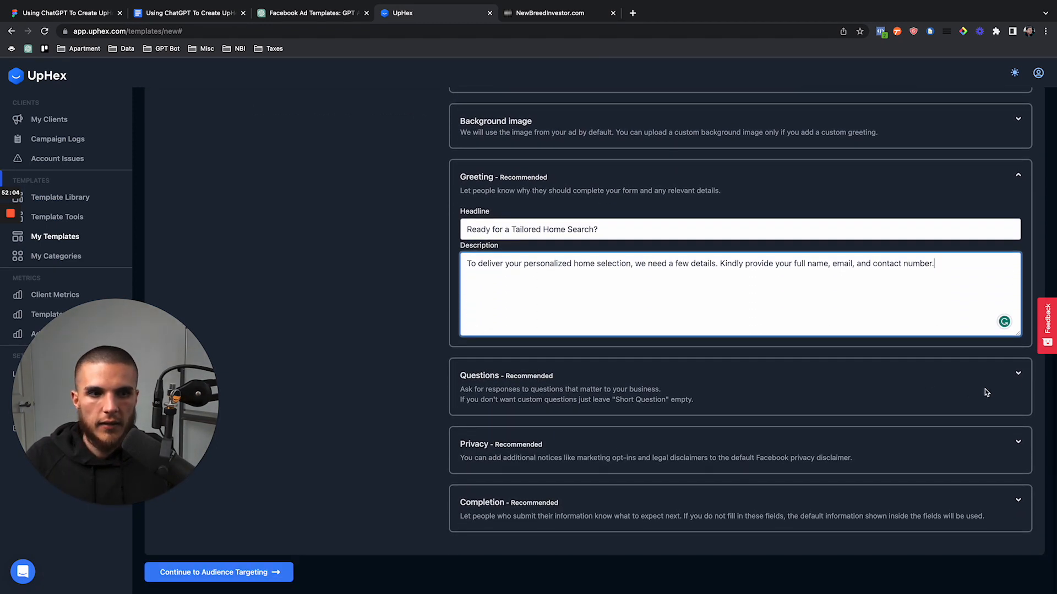
click(1016, 374)
scroll(734, 379, down, 3)
scroll(736, 380, down, 3)
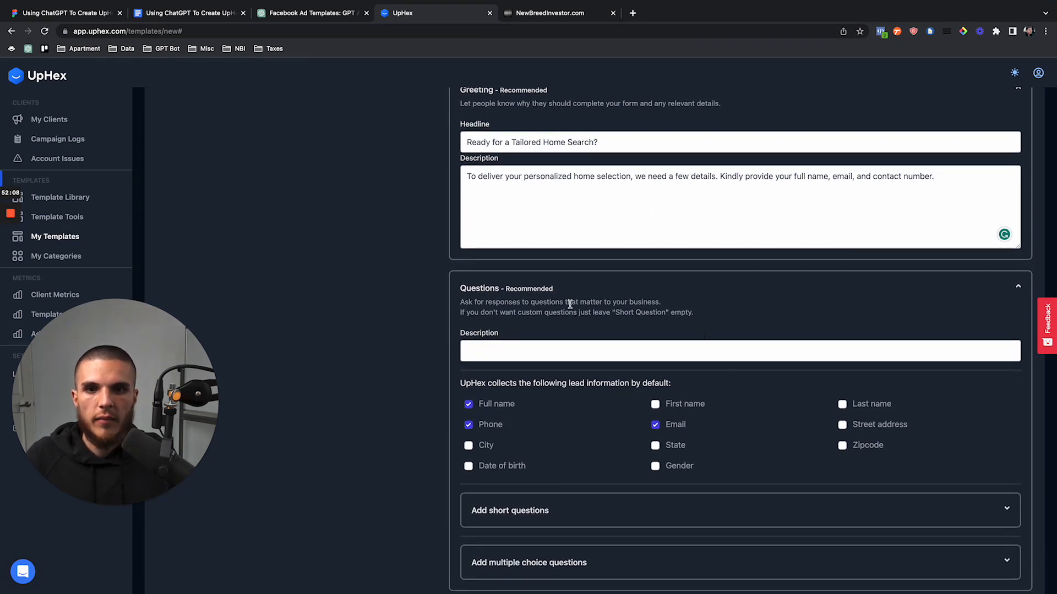
click(180, 18)
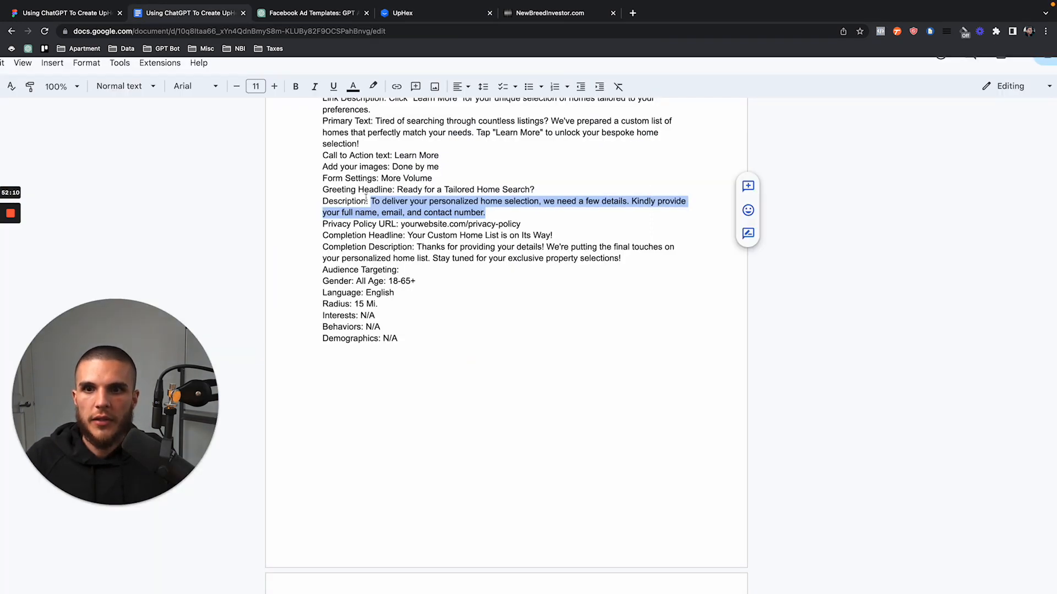
click(473, 210)
drag(486, 213, 375, 202)
key(ctrl+c)
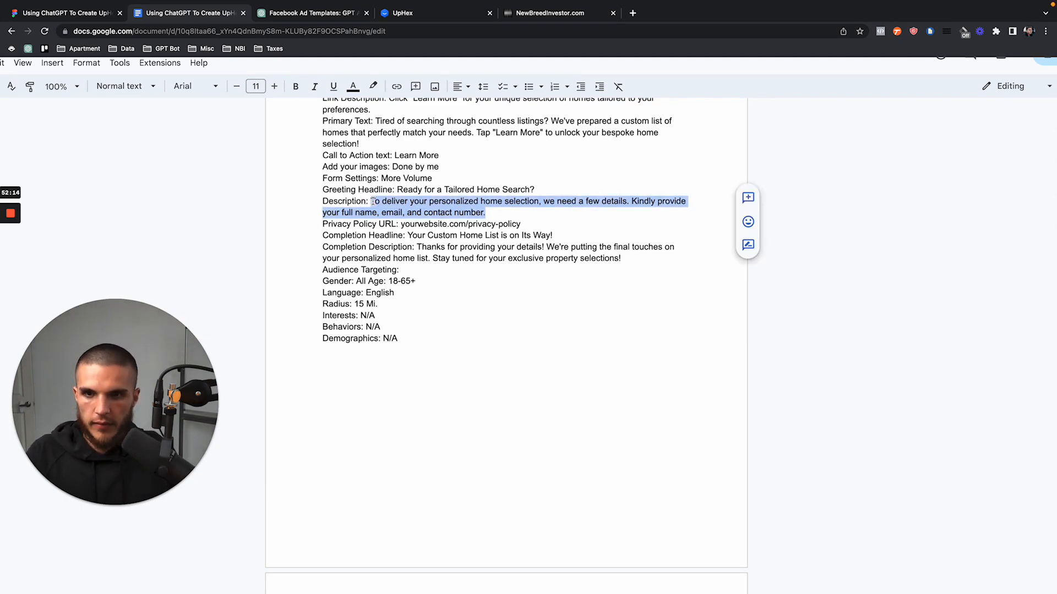
click(317, 13)
click(402, 13)
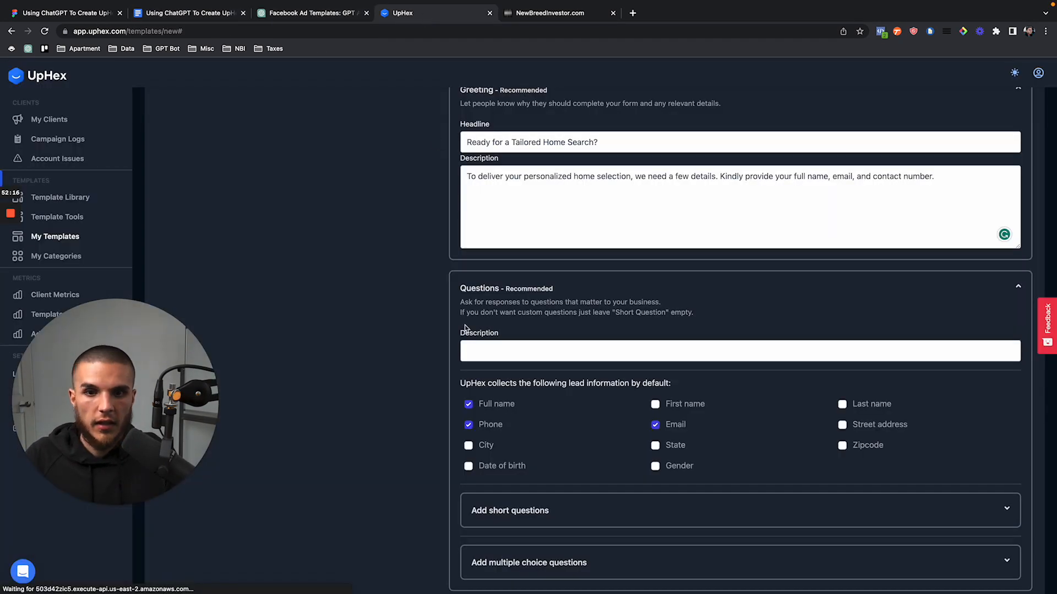
click(486, 351)
key(ctrl+v)
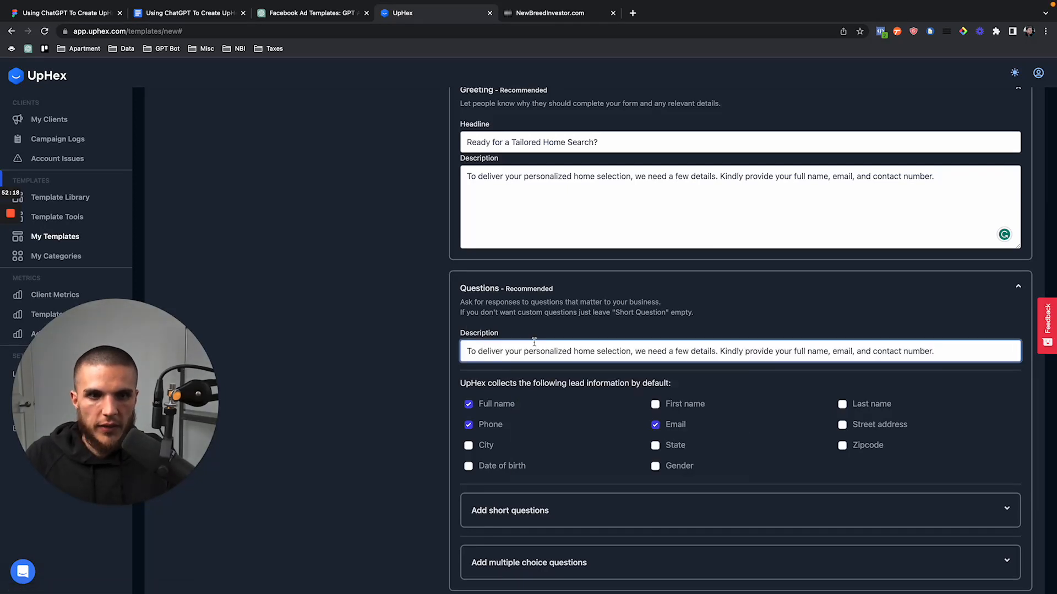
Replace Full name with First name and Last name in the lead information that the form collects
scroll(565, 334, down, 3)
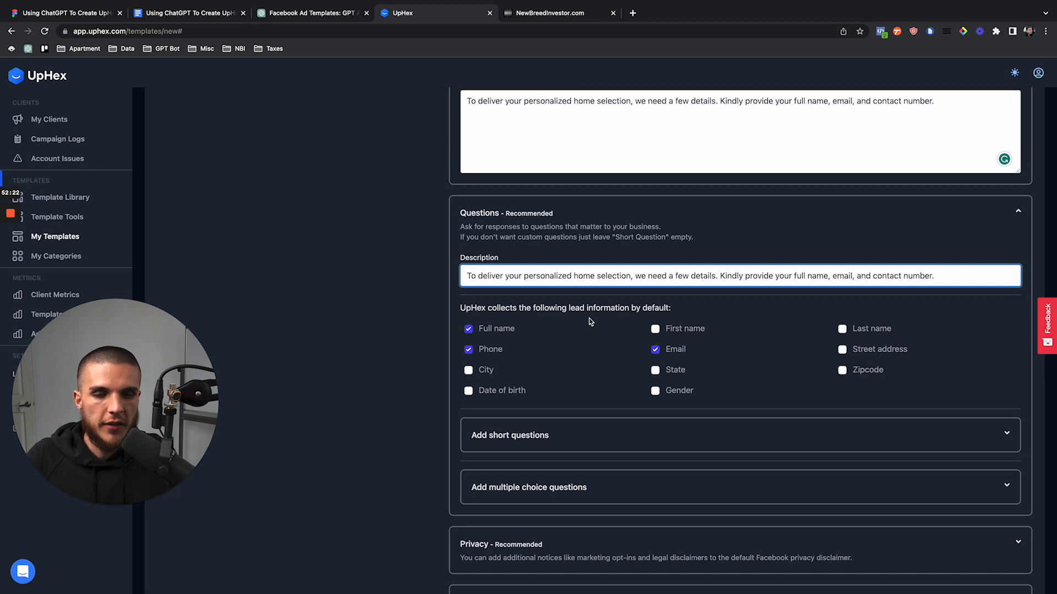
click(469, 330)
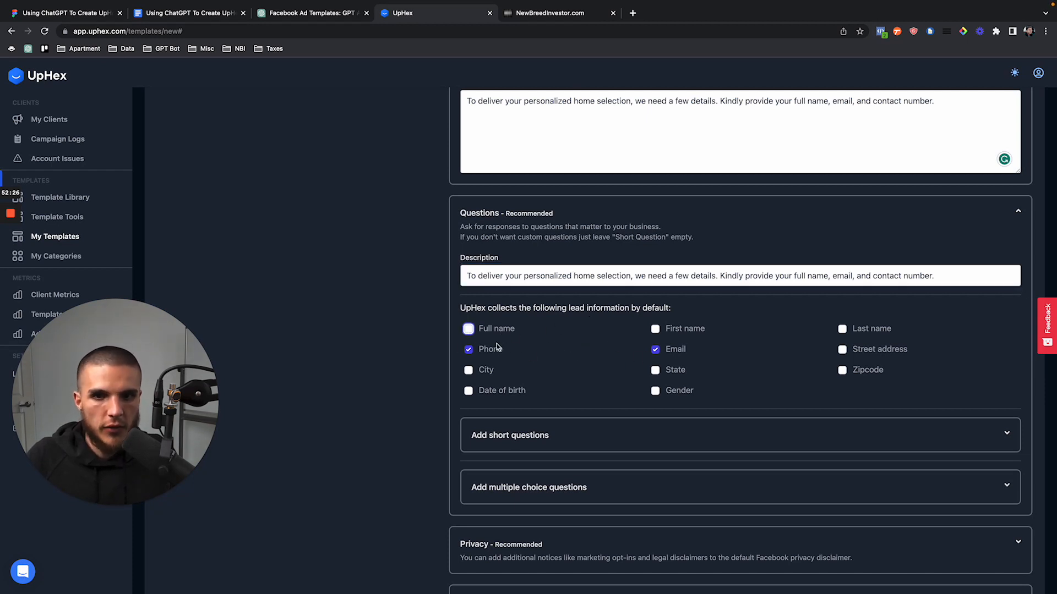
click(470, 332)
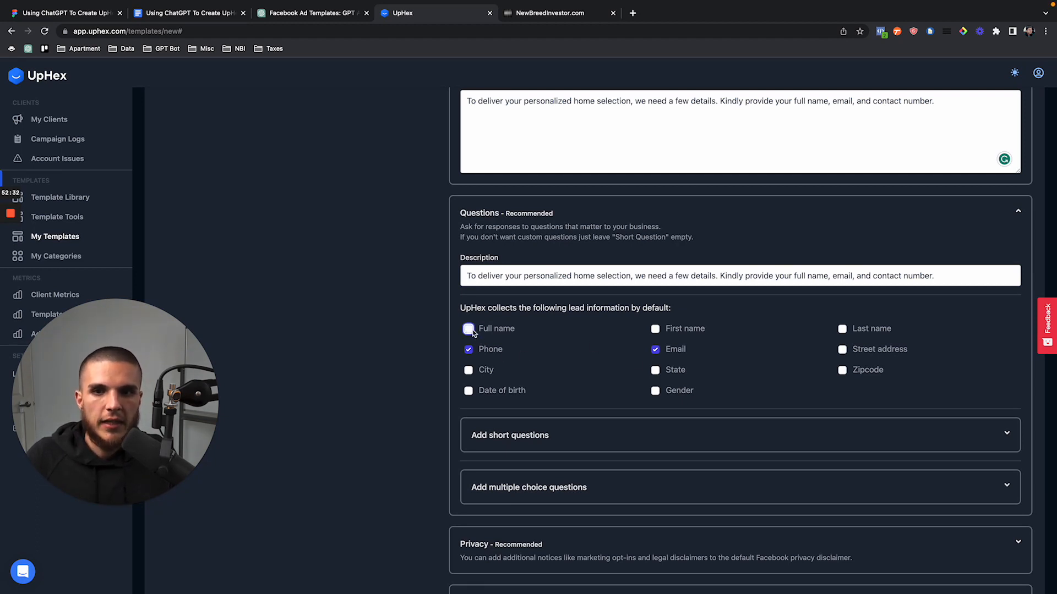
click(656, 330)
click(843, 330)
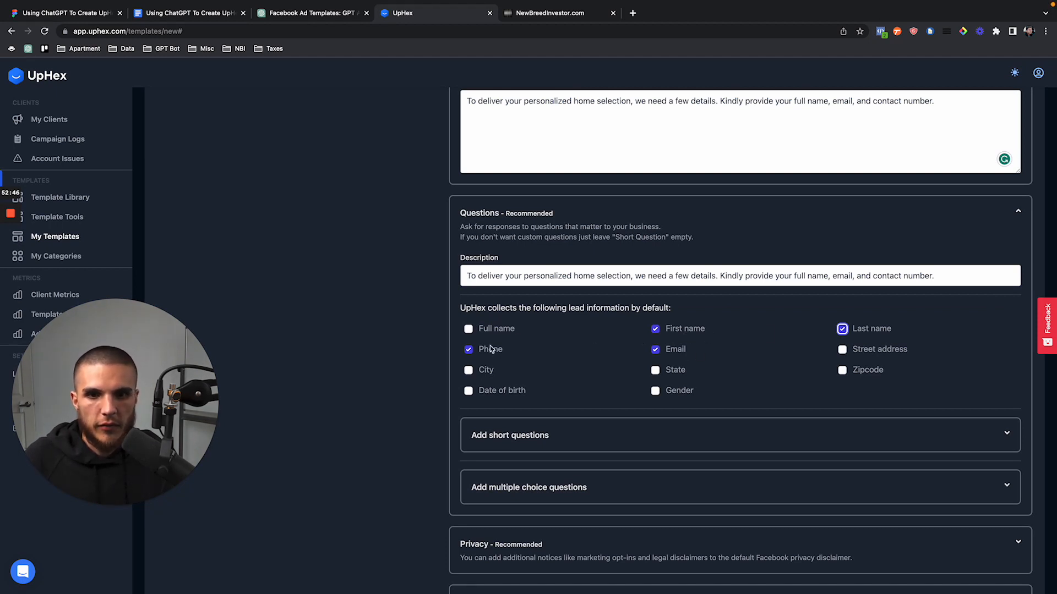
Examine the short question and multiple choice question options along with ChatGPT's revised field list, leaving both question sections empty and collapsed
scroll(545, 372, down, 3)
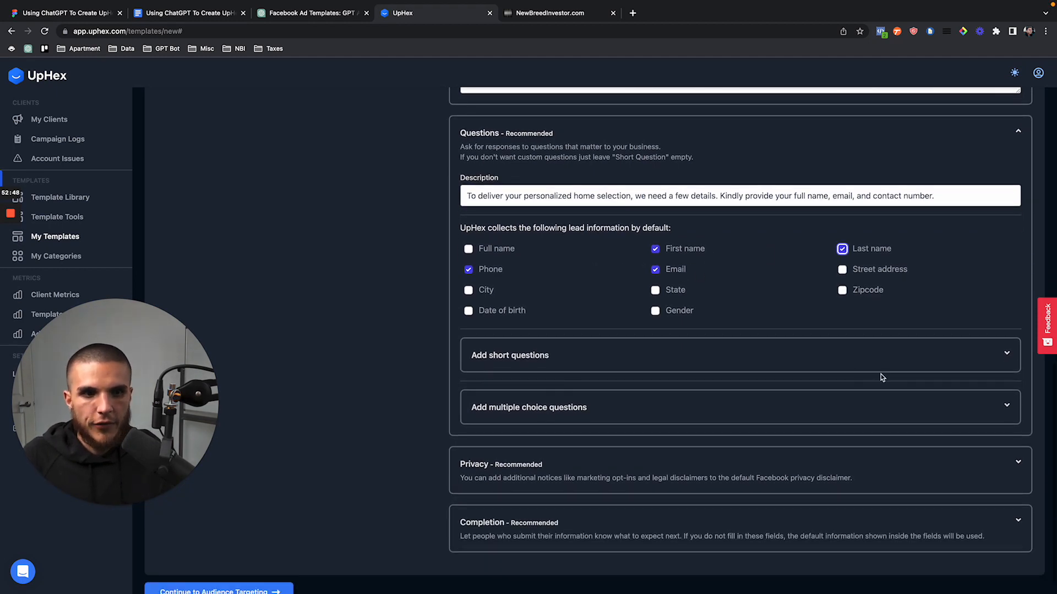
click(1007, 357)
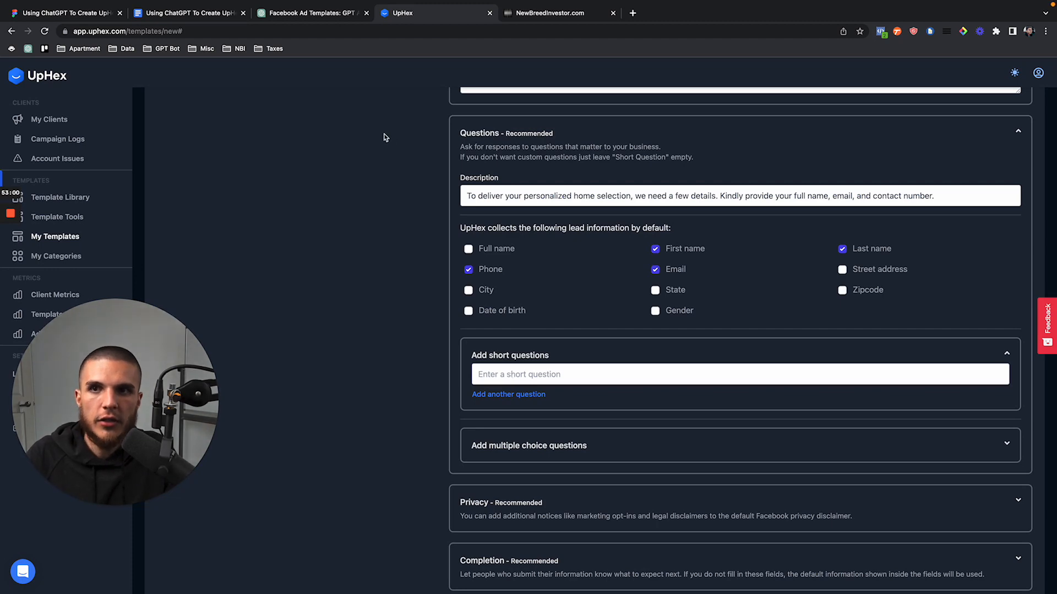
click(311, 13)
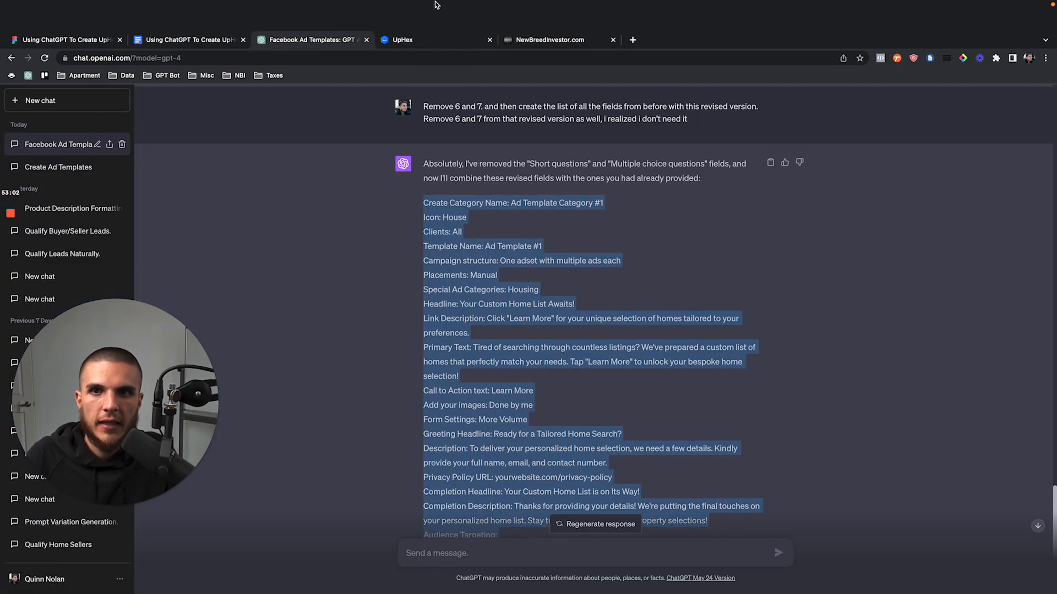
click(435, 13)
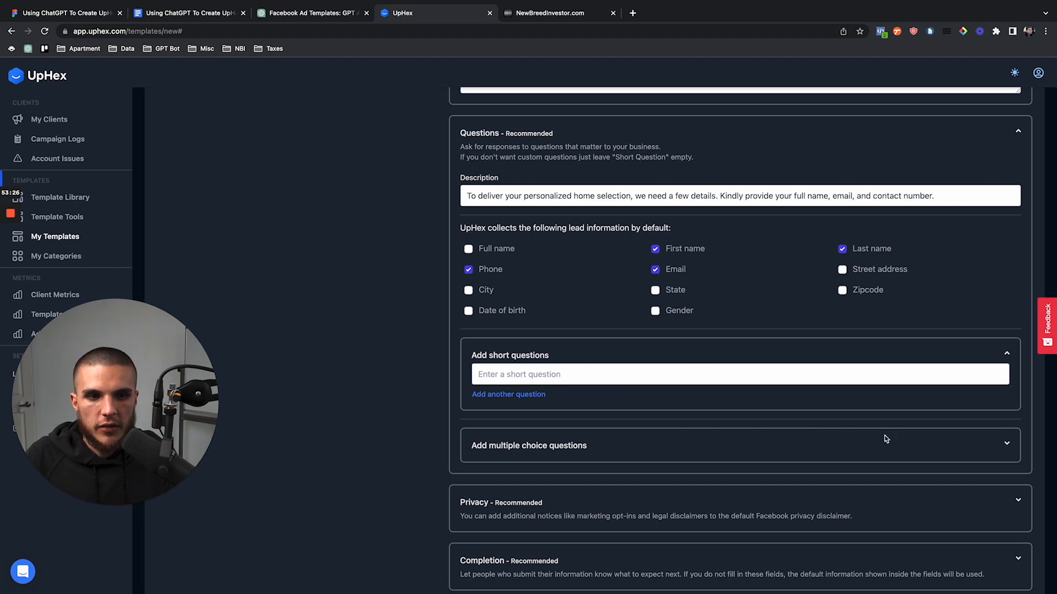
click(1006, 444)
scroll(698, 401, down, 2)
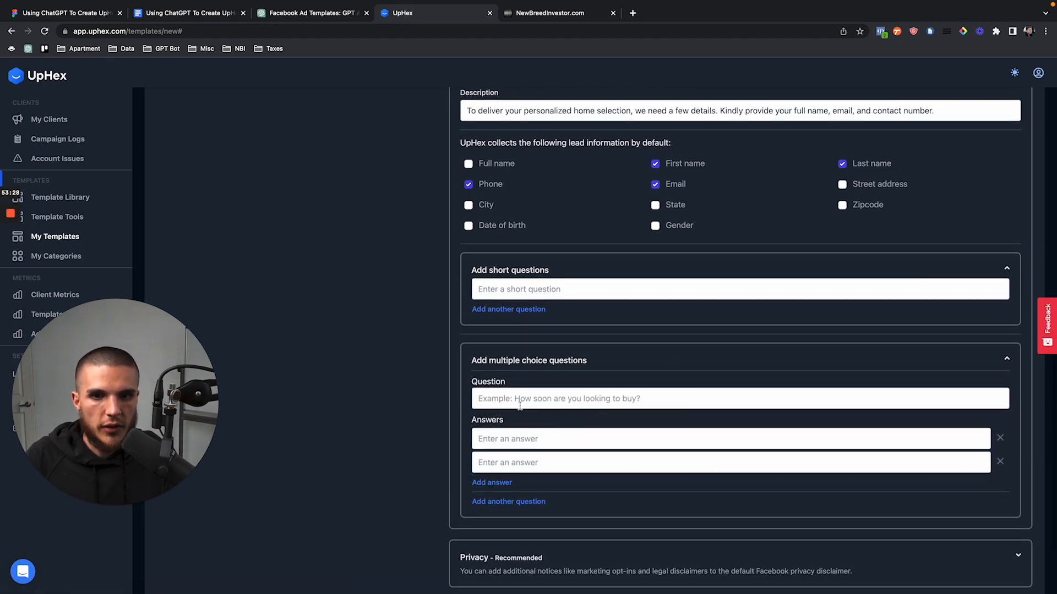
click(1006, 270)
click(1008, 317)
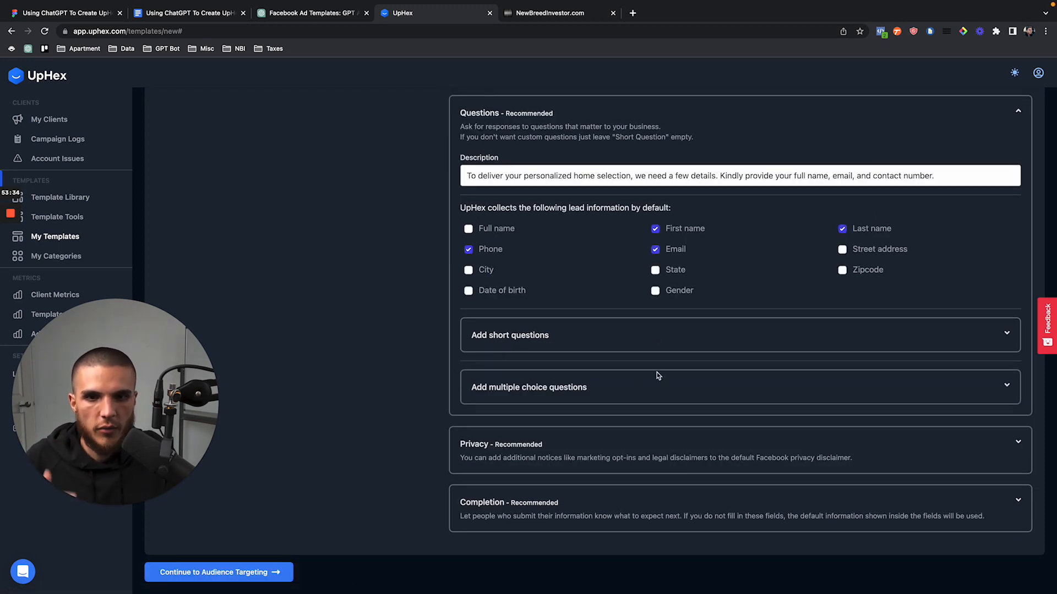
Expand the lead form's Privacy section and copy yourwebsite.com/privacy-policy from the Google Doc into Privacy Policy URL
click(1018, 442)
scroll(678, 437, down, 3)
scroll(678, 437, down, 1)
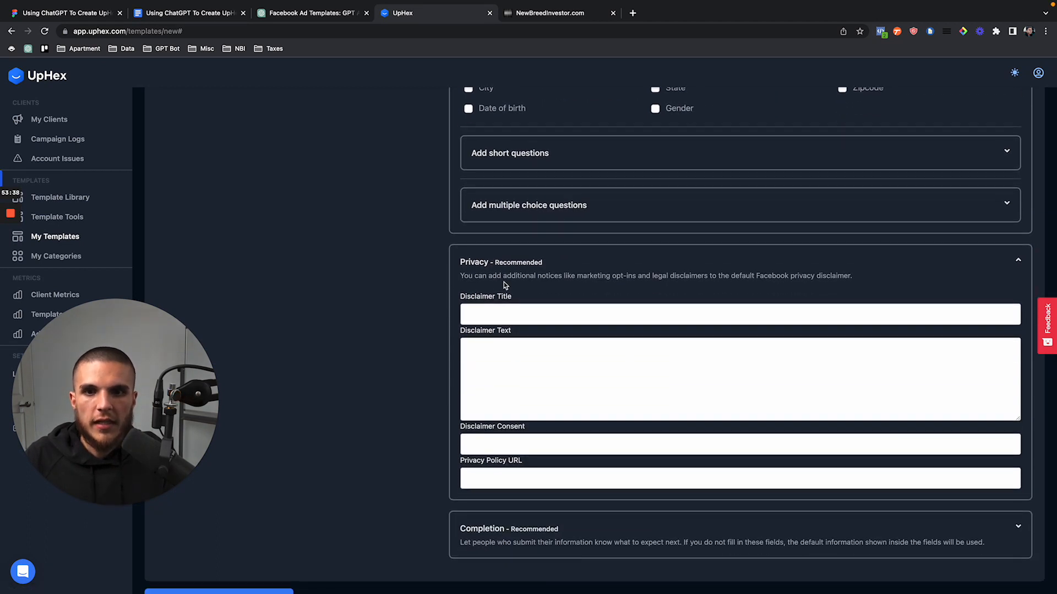
click(207, 13)
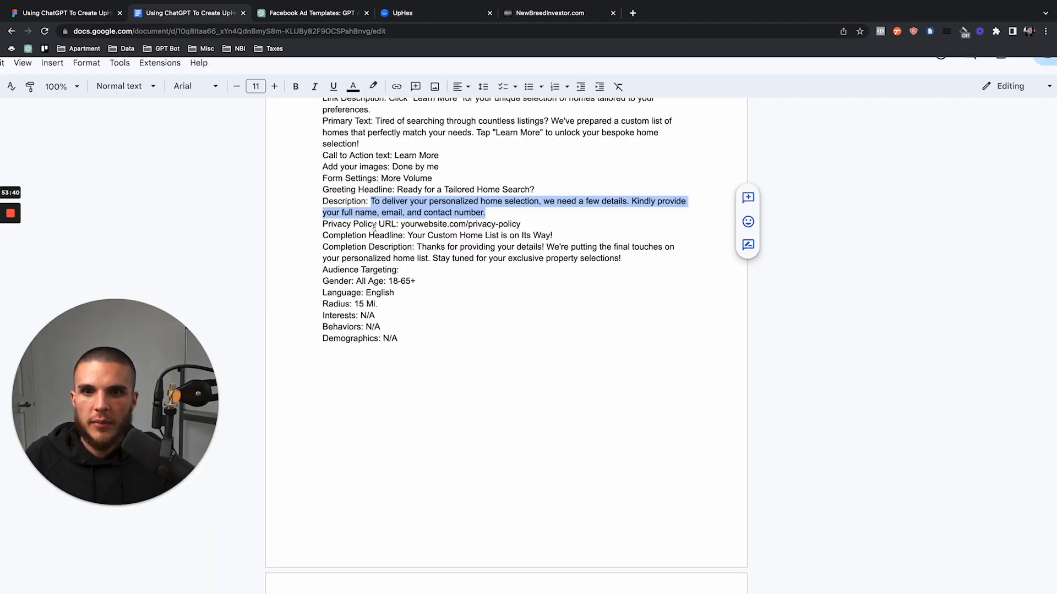
drag(400, 223, 520, 223)
key(ctrl+c)
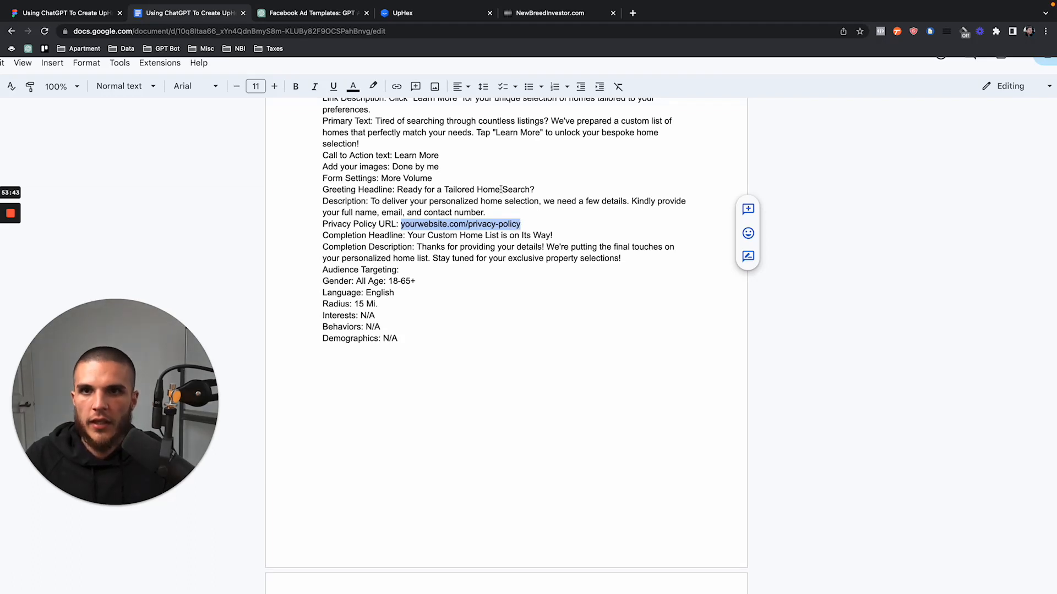
click(444, 16)
click(523, 474)
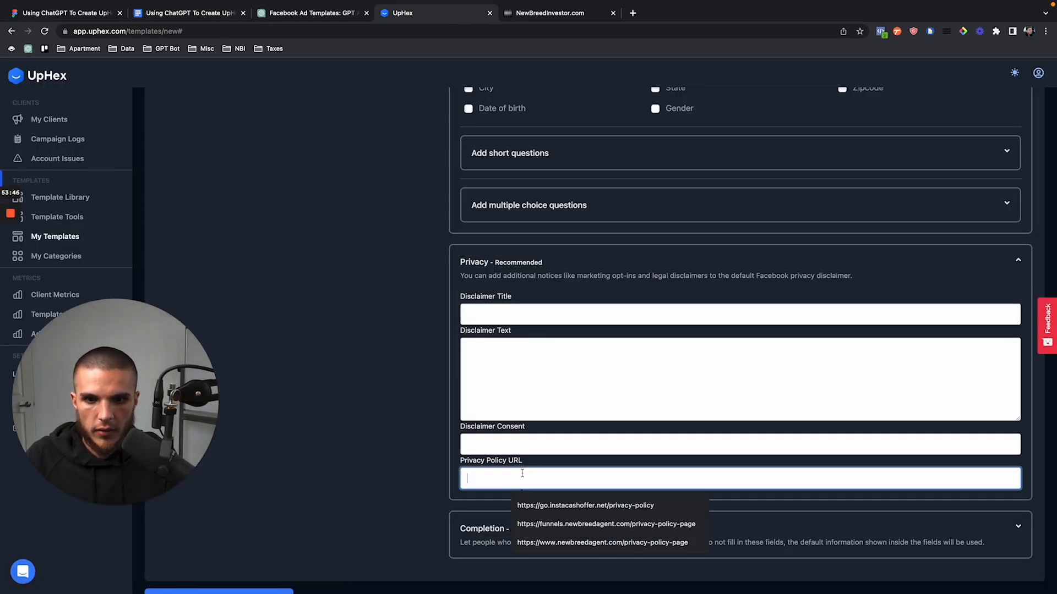
key(ctrl+v)
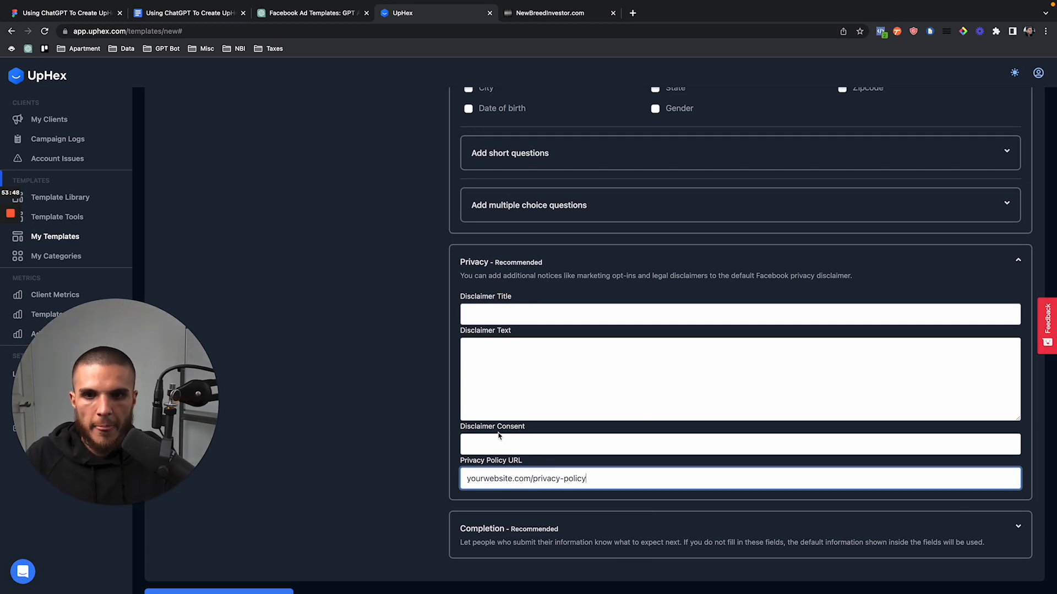
Expand the Completion section and copy "Your Custom Home List is on Its Way!" from the Google Doc into the UpHex Completion Headline
scroll(461, 417, down, 1)
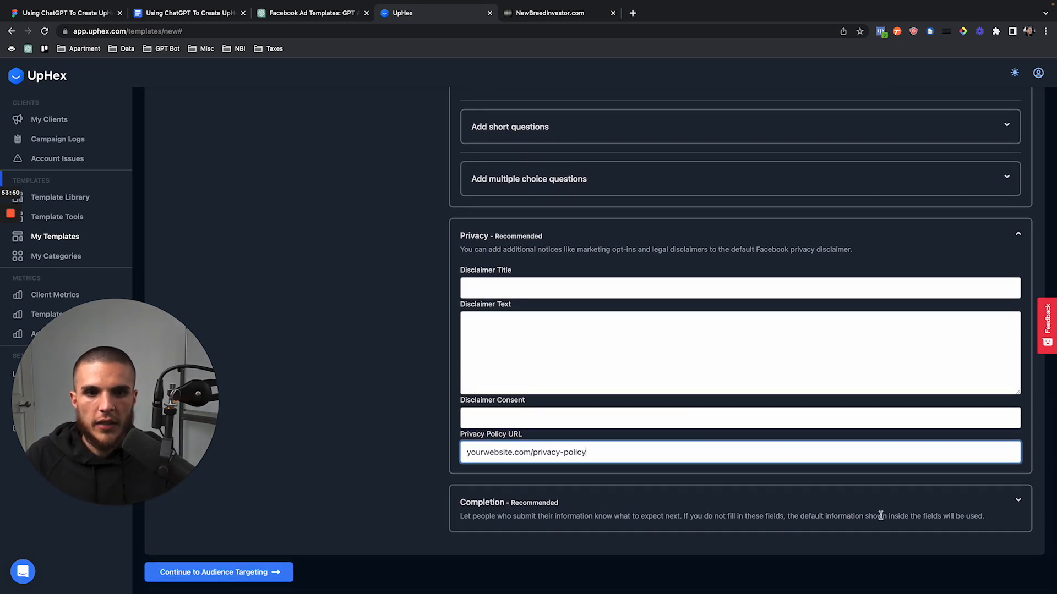
click(1019, 502)
scroll(782, 473, down, 5)
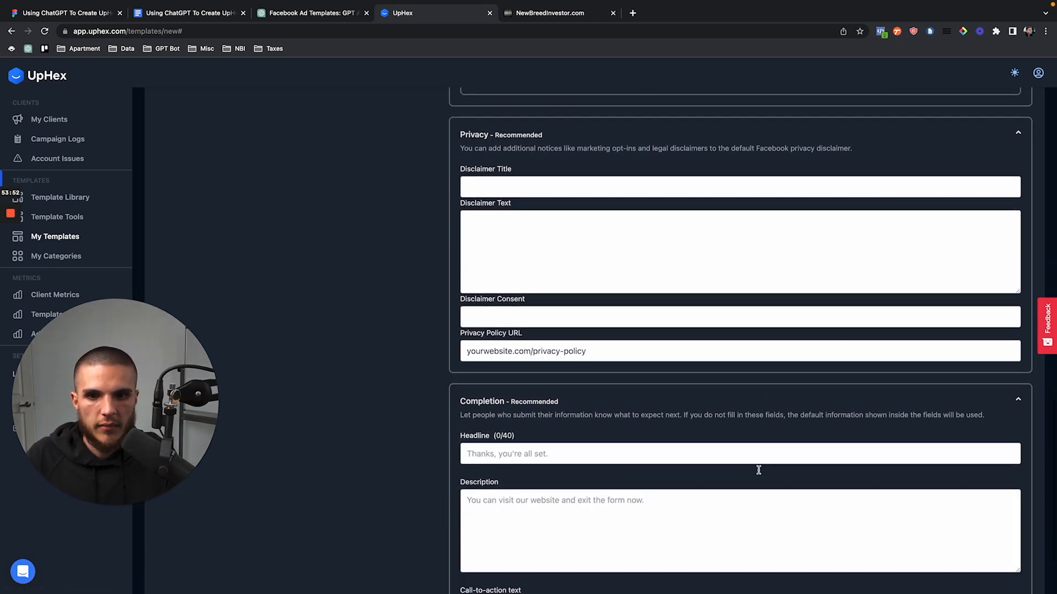
click(204, 17)
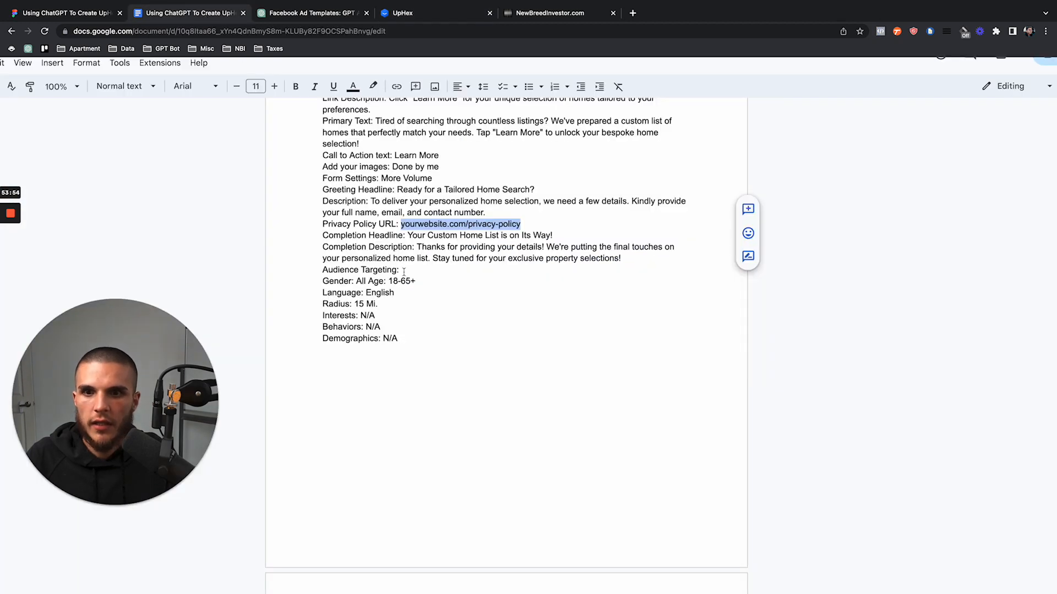
drag(409, 236, 552, 236)
key(super+c)
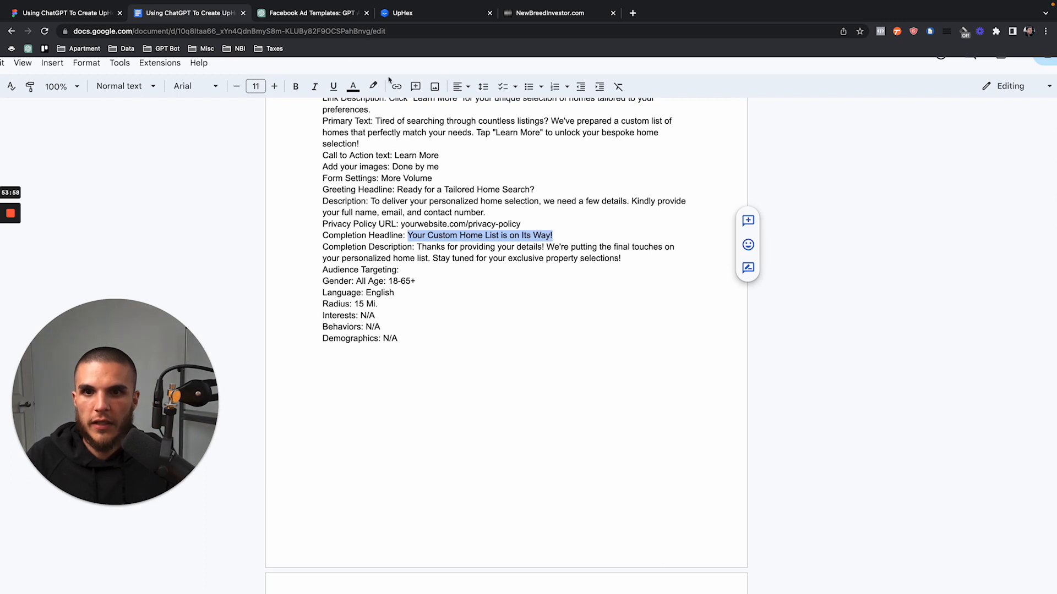
click(385, 13)
right_click(510, 360)
click(523, 399)
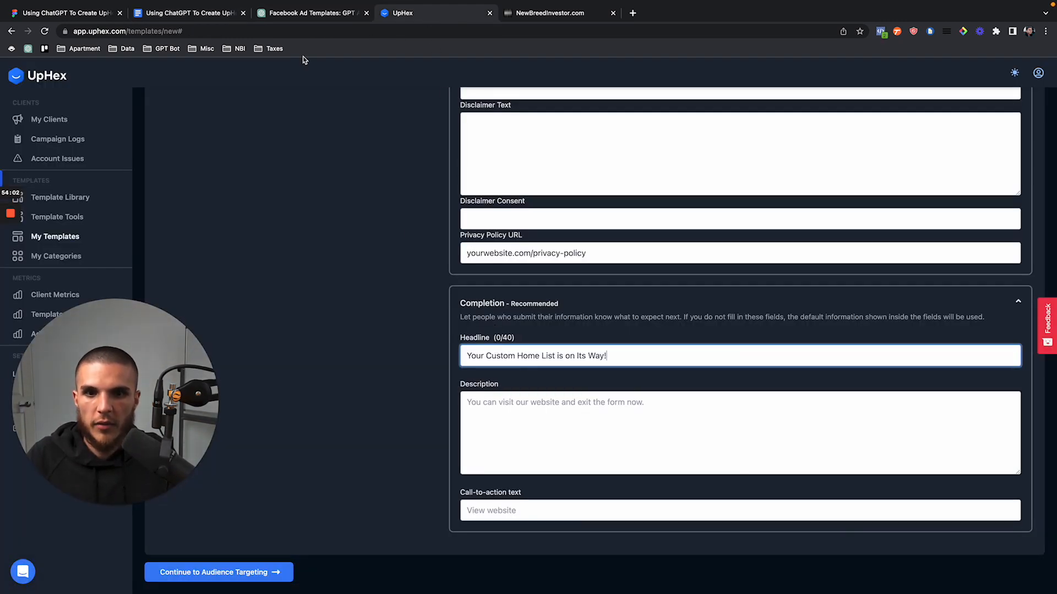
Copy the completion description starting "Thanks for providing your details!" from the Google Doc into the UpHex Completion Description
click(191, 12)
drag(416, 248, 622, 258)
key(ctrl+c)
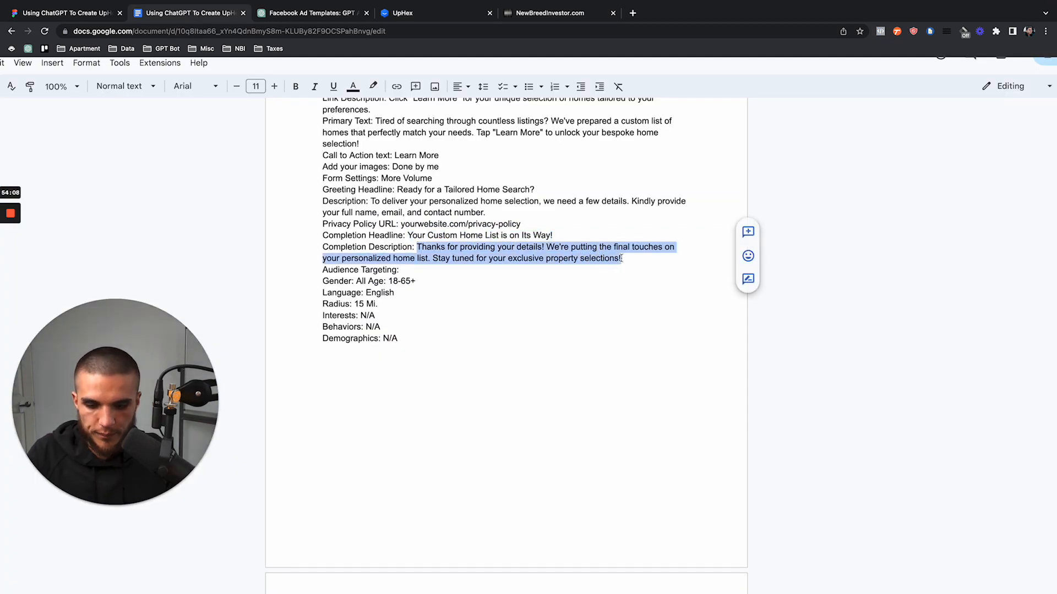
click(405, 16)
click(479, 402)
key(ctrl+v)
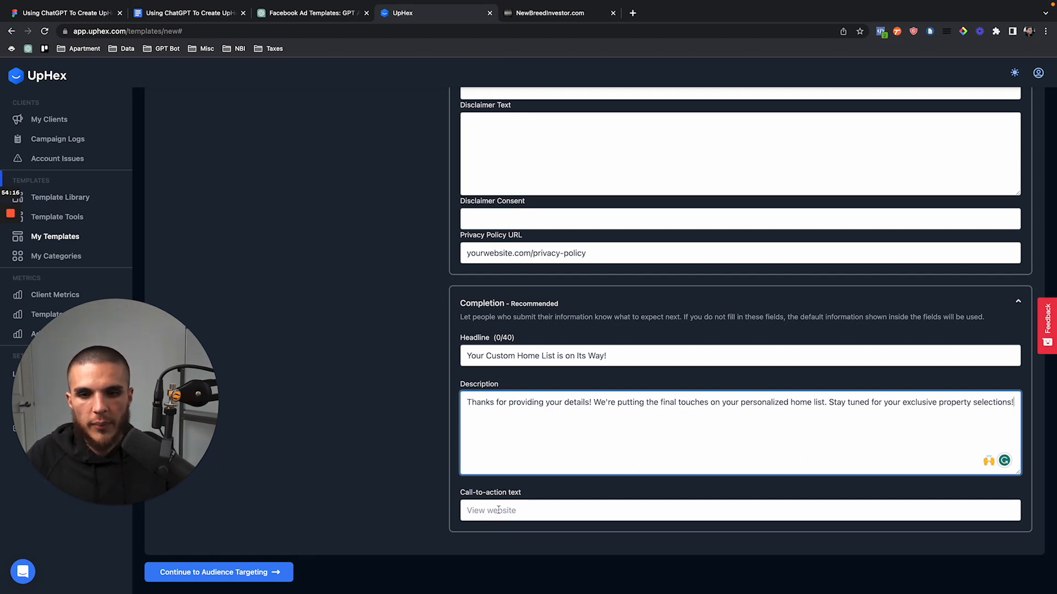
Set the Completion section's call-to-action text to "Book A Call!"
click(498, 510)
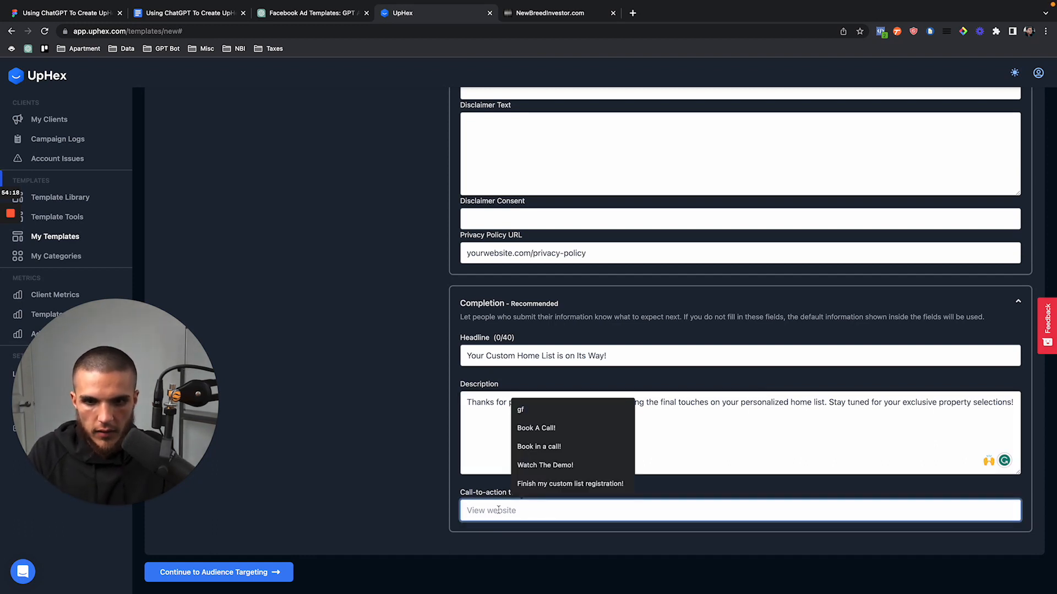
text(View L)
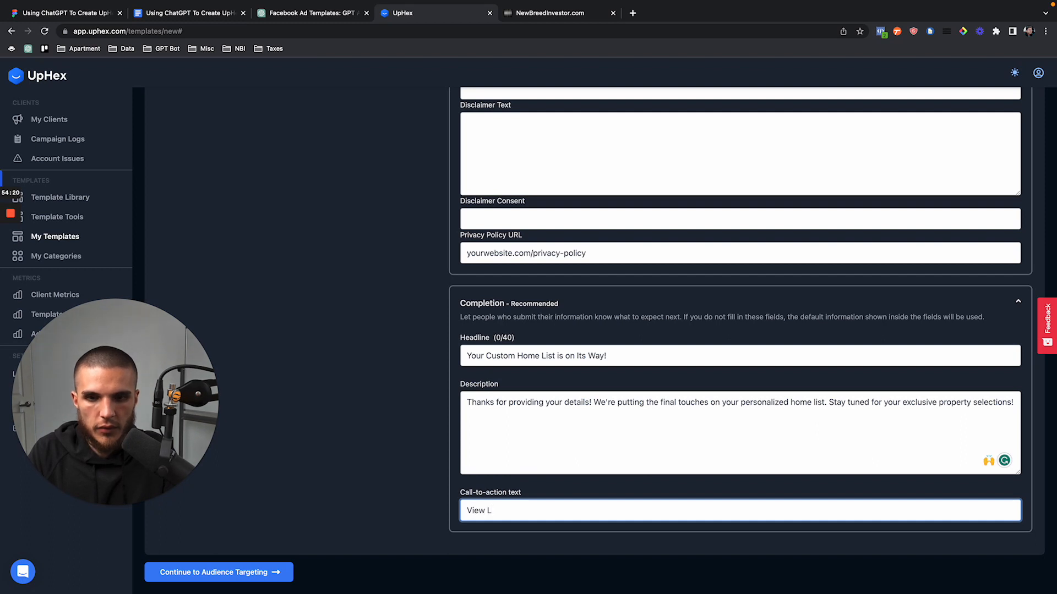
key(BackSpace)
key(BackSpace)
key(BackSpace)
key(BackSpace)
text(Book)
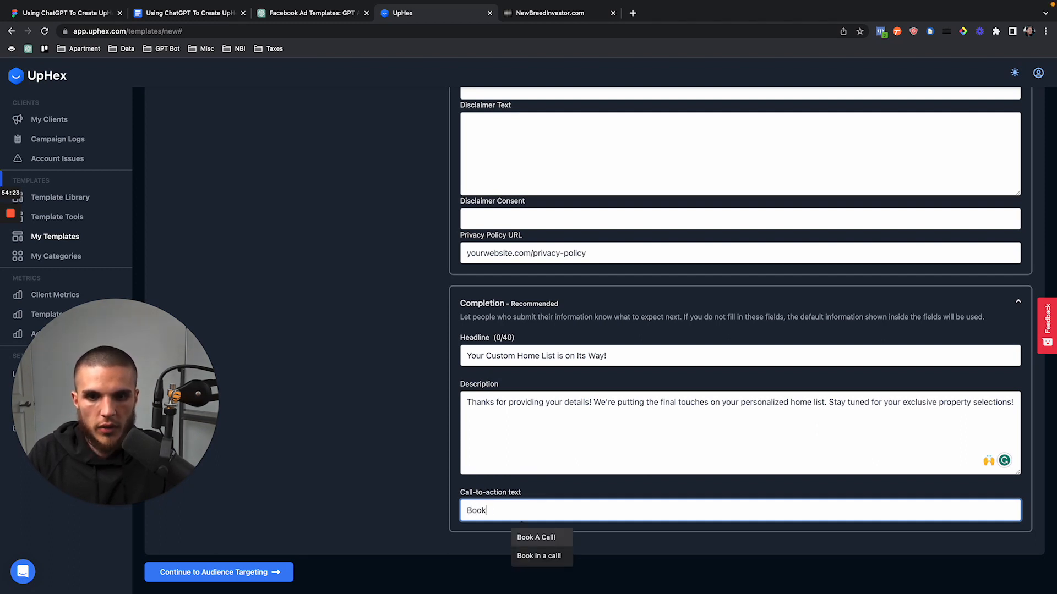
key(Down)
key(Return)
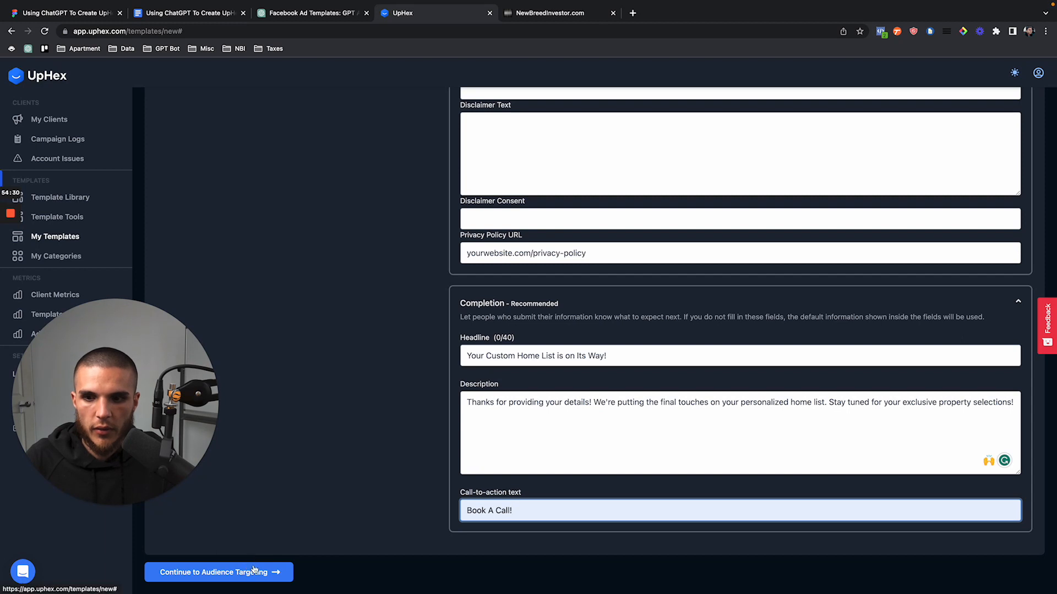
Continue to the Audience Targeting step and check the audience targeting values listed in the Google Doc
click(231, 577)
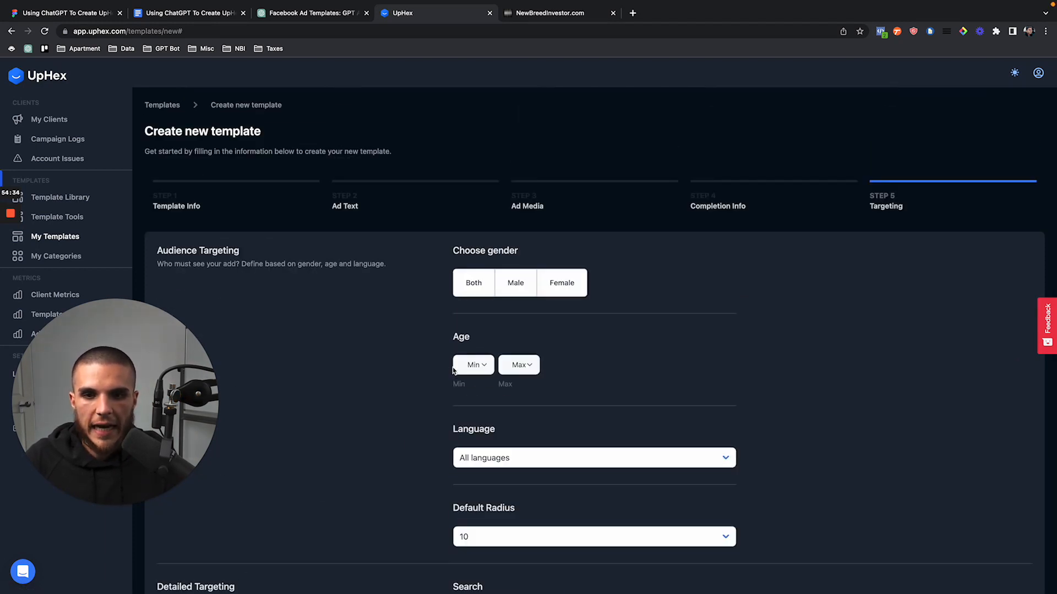
click(500, 541)
click(419, 507)
scroll(472, 502, down, 2)
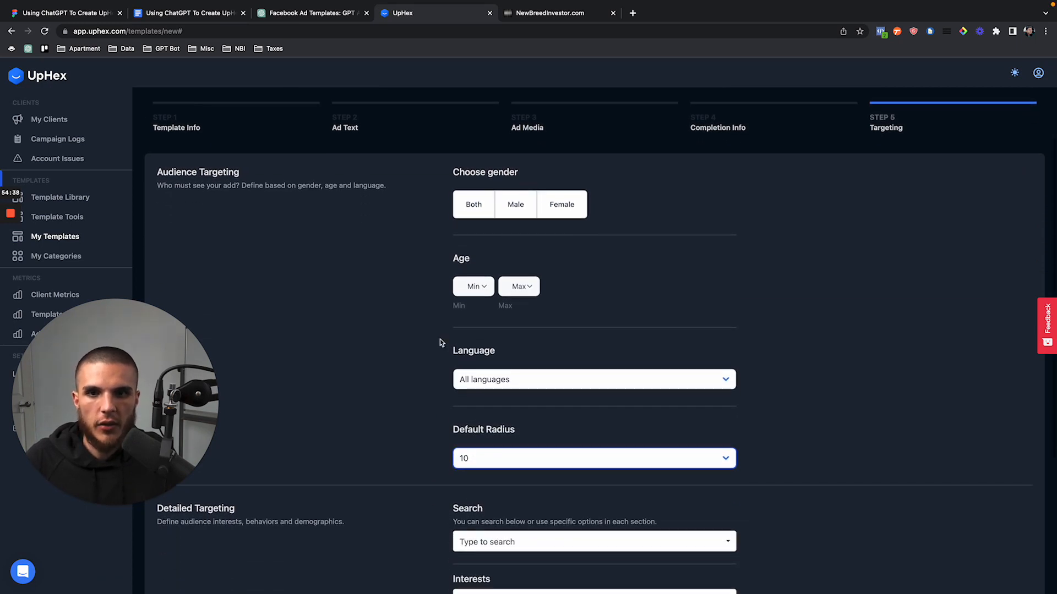
click(210, 15)
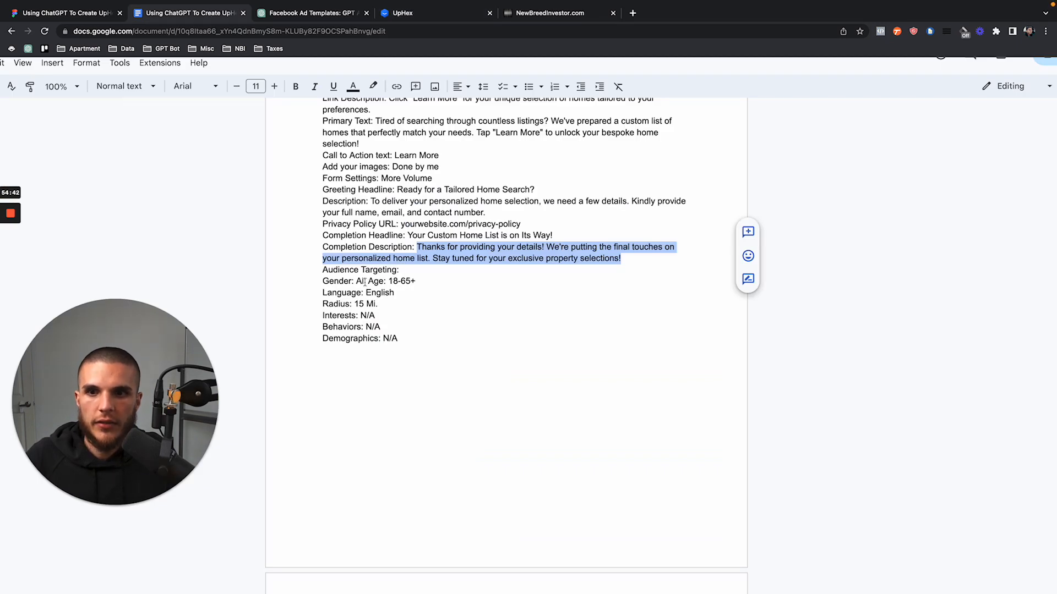
click(401, 269)
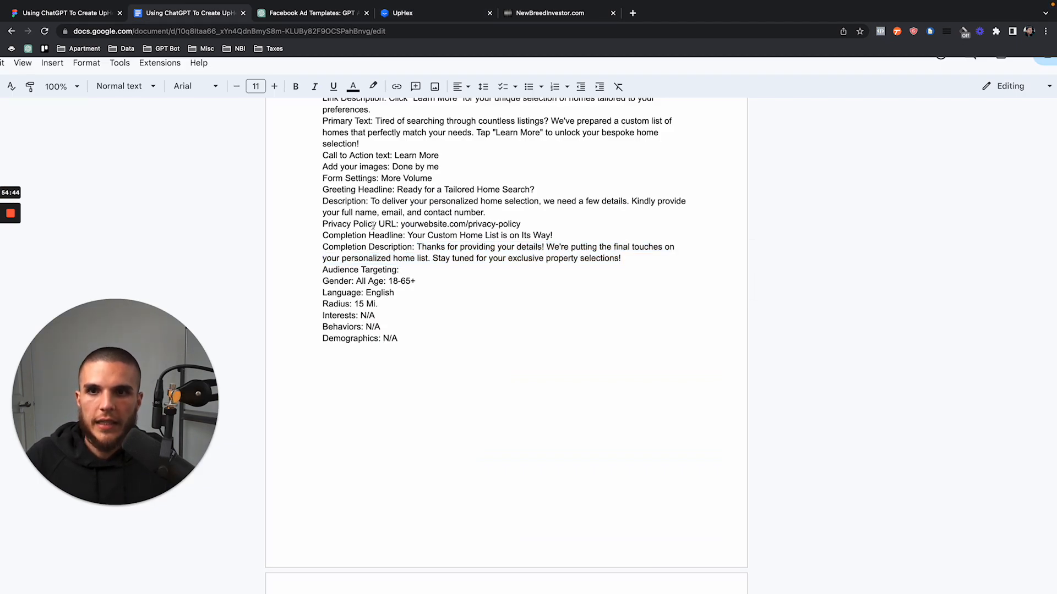
click(550, 15)
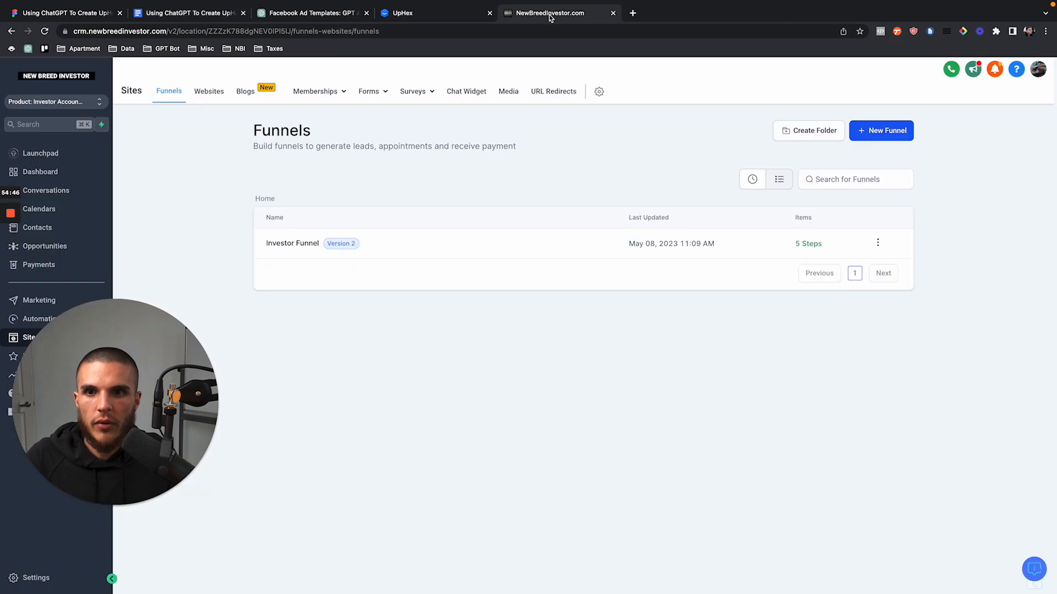
click(397, 15)
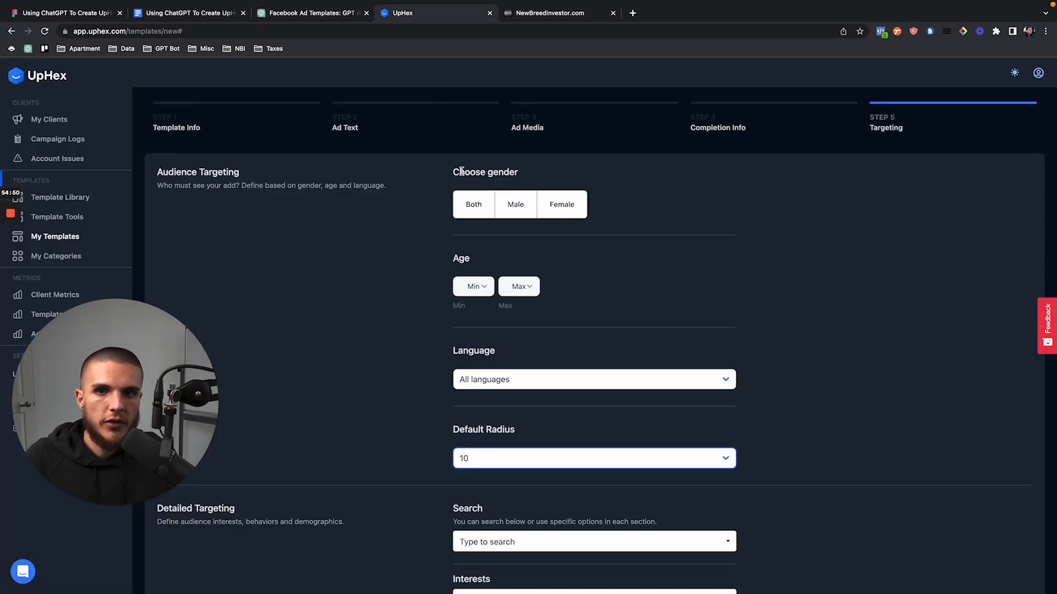
Set the audience gender to Both and the default radius to 15
drag(451, 171, 524, 174)
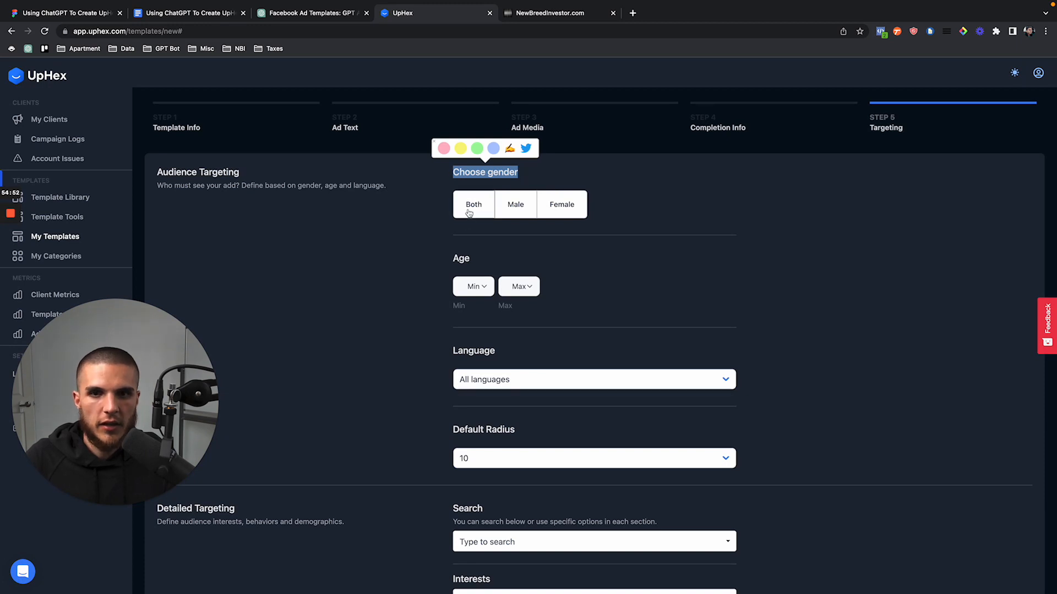
click(469, 212)
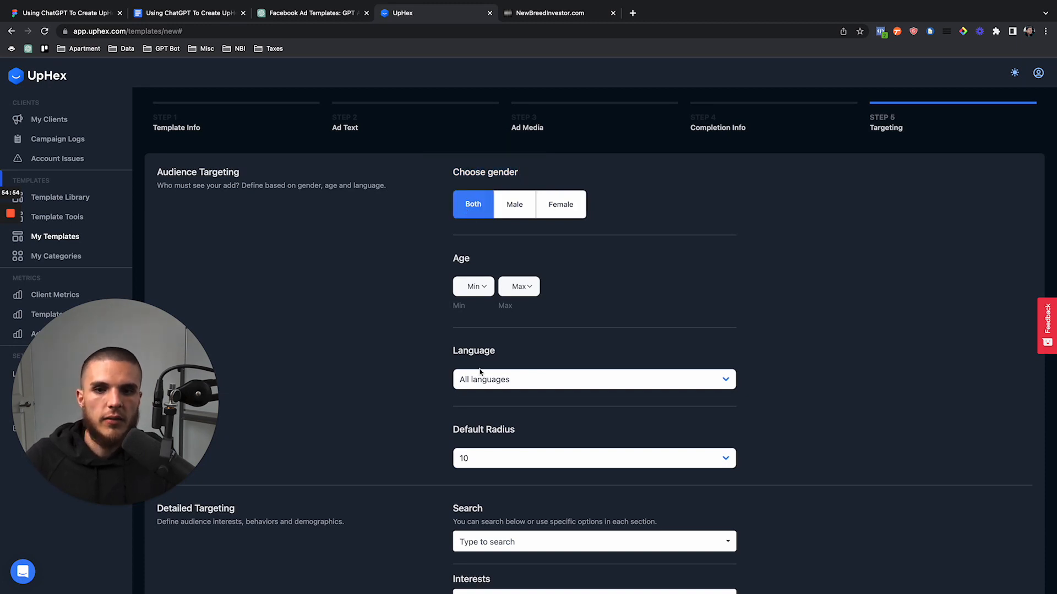
click(503, 461)
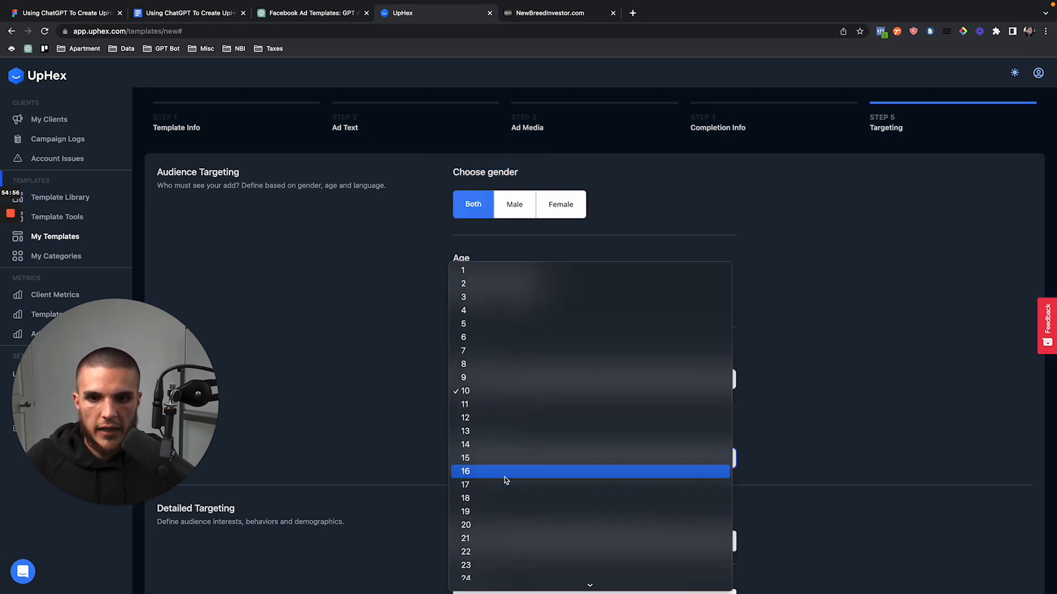
click(483, 423)
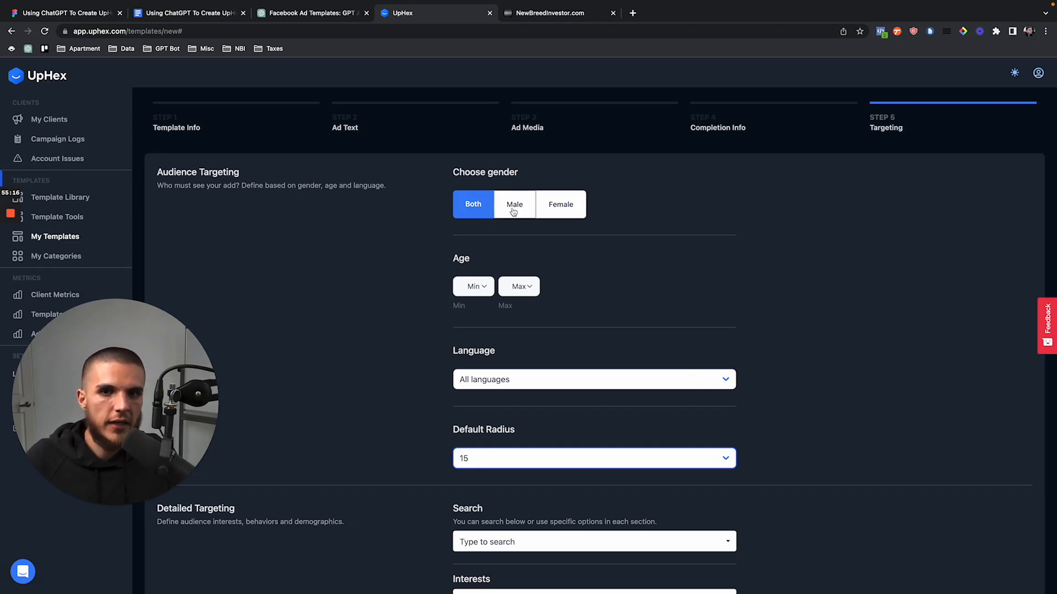
Set the audience age range to a minimum of 18 and a maximum of 65+
click(476, 287)
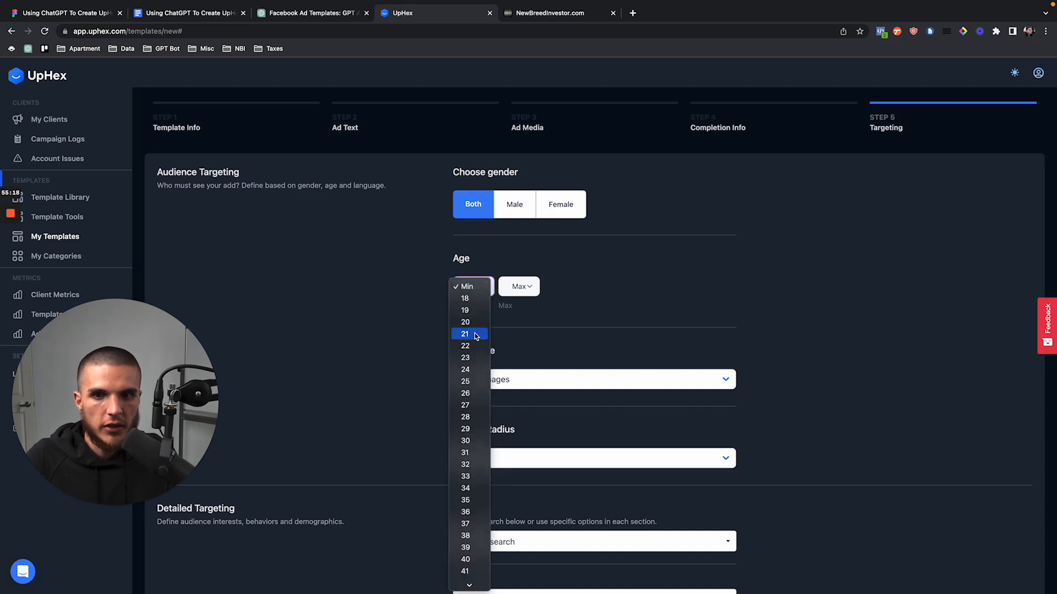
click(474, 298)
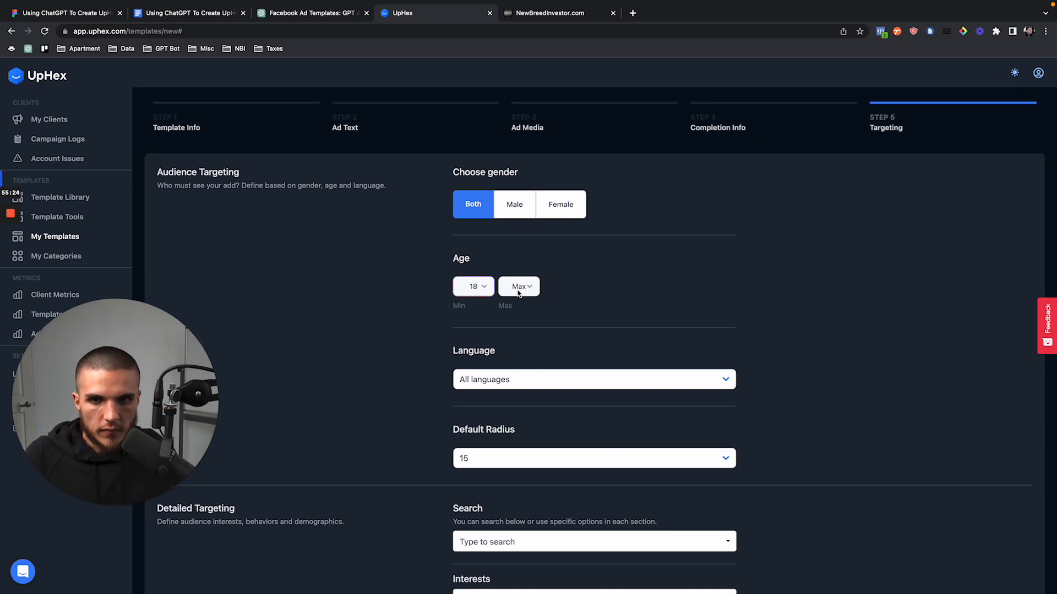
click(483, 285)
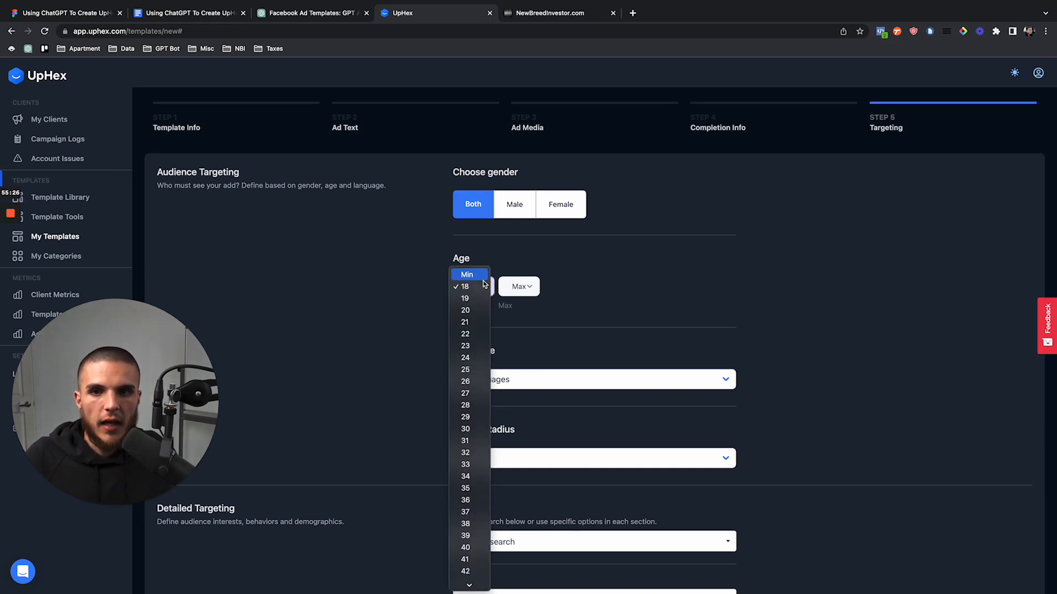
click(517, 286)
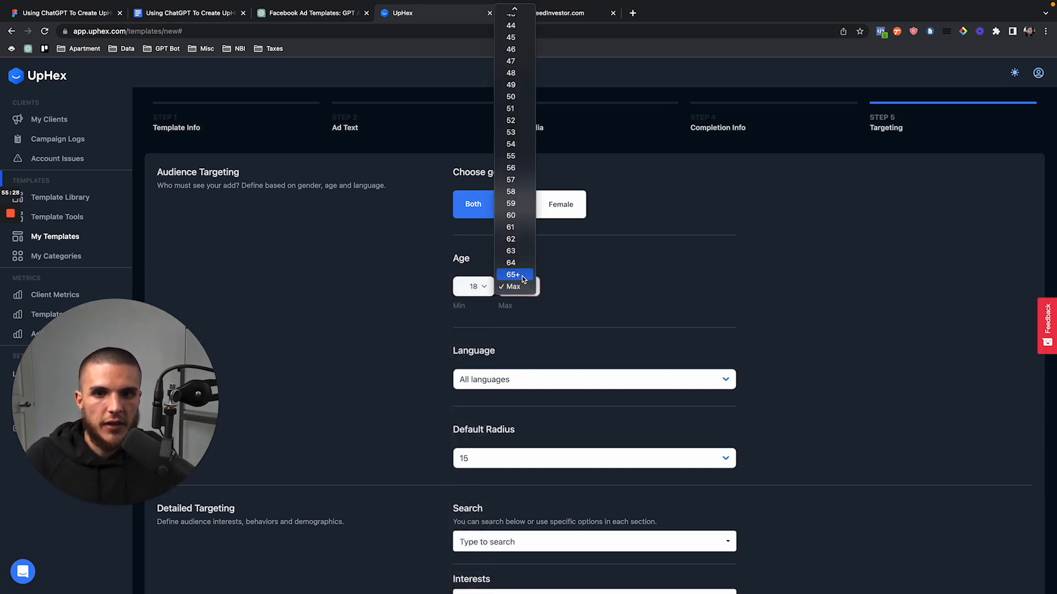
click(513, 274)
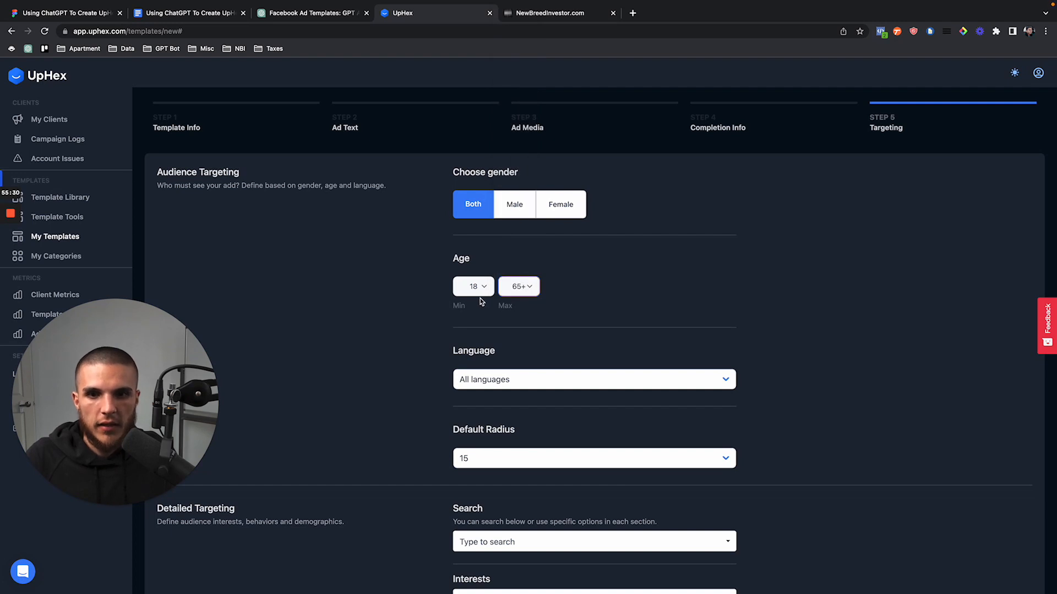
Set the audience targeting language to English
click(504, 379)
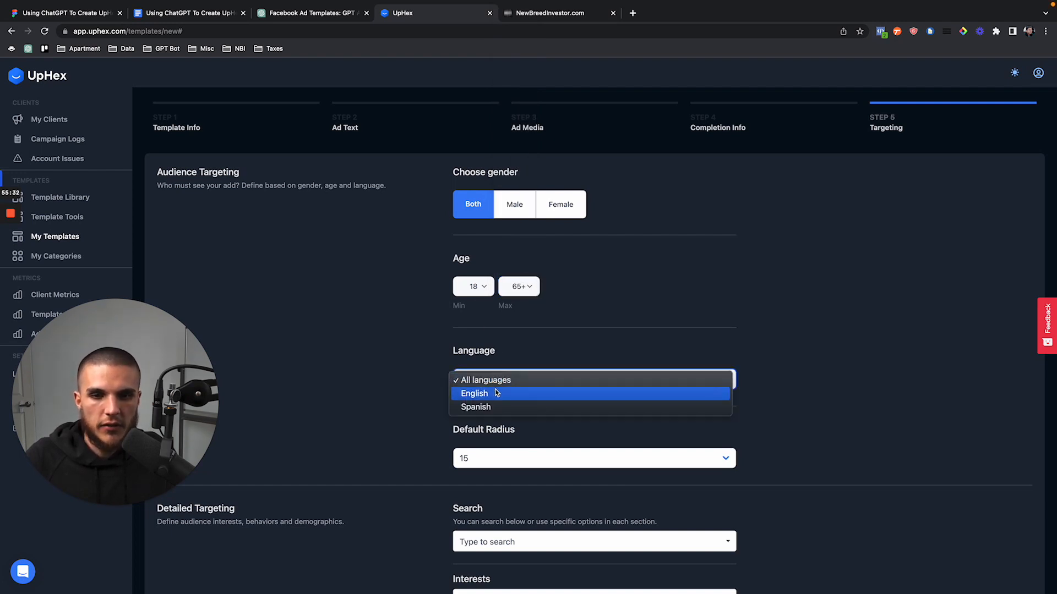
click(496, 384)
click(496, 384)
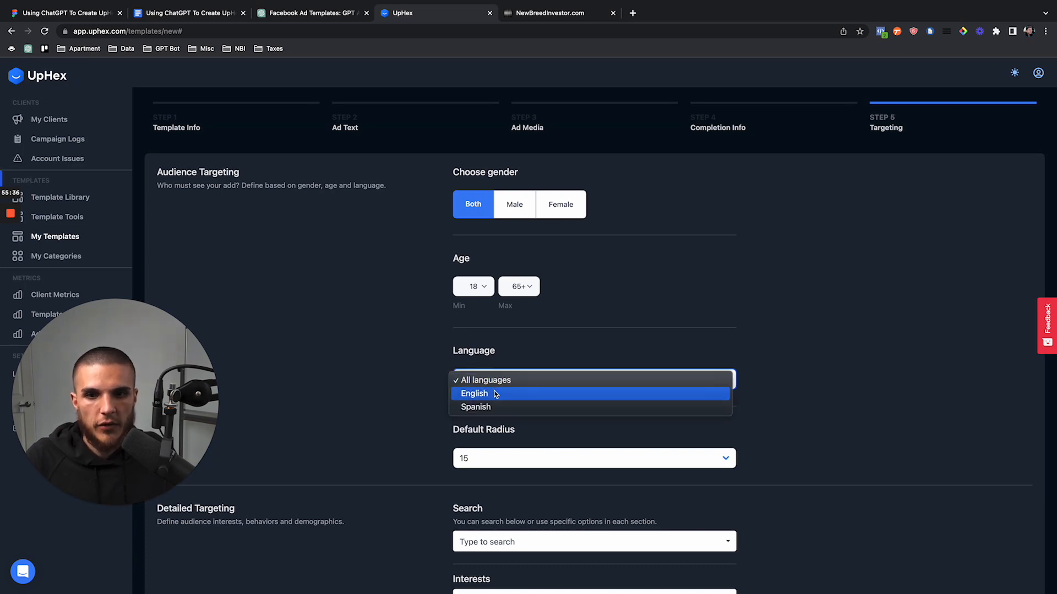
click(495, 394)
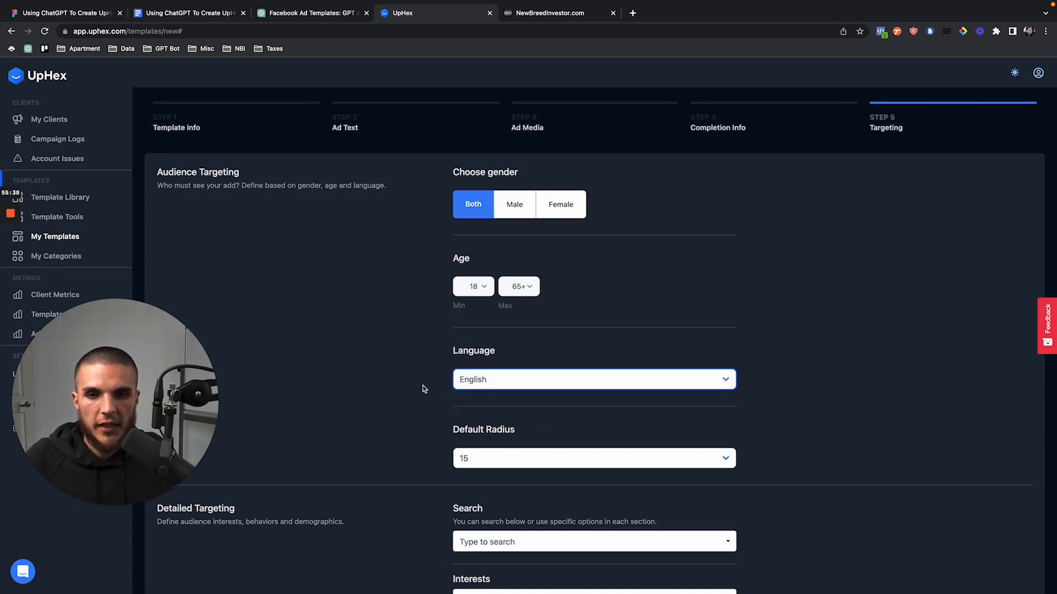
scroll(424, 389, down, 3)
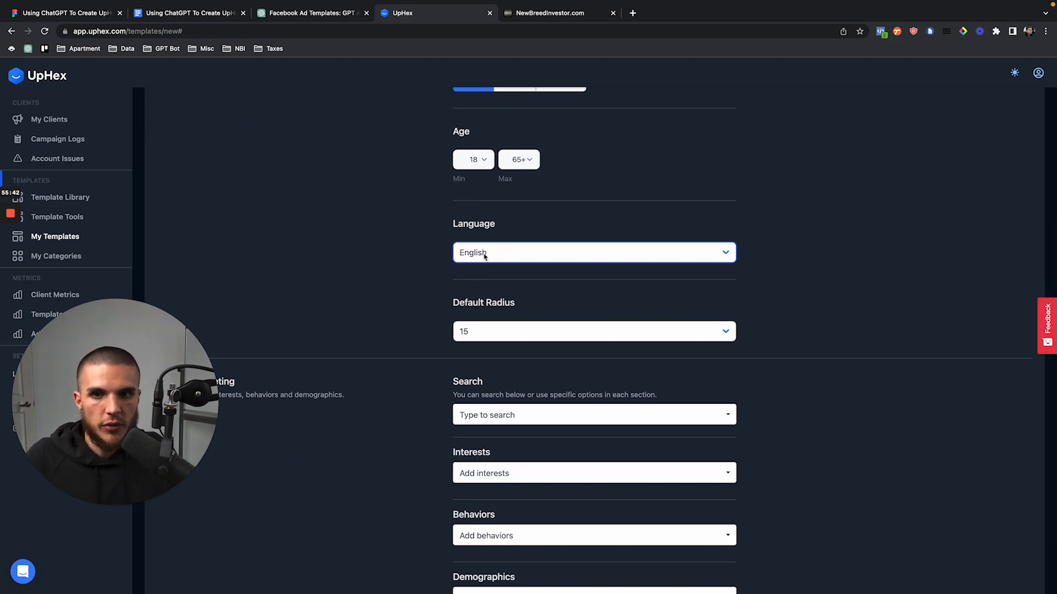
click(484, 254)
click(432, 270)
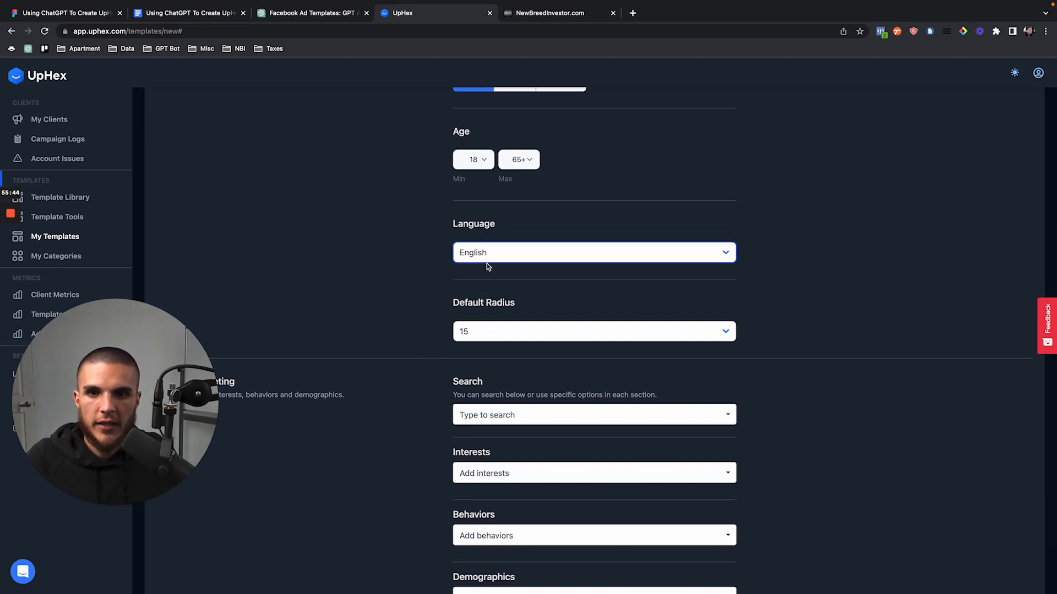
Leave interests, behaviors and demographics empty and save the template
scroll(424, 281, down, 1)
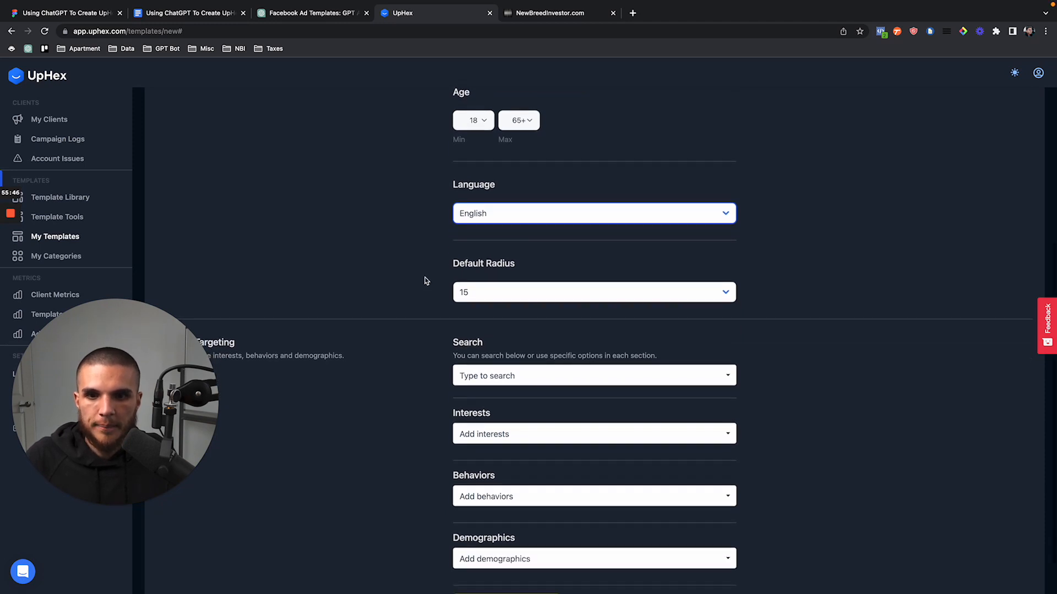
scroll(425, 281, down, 1)
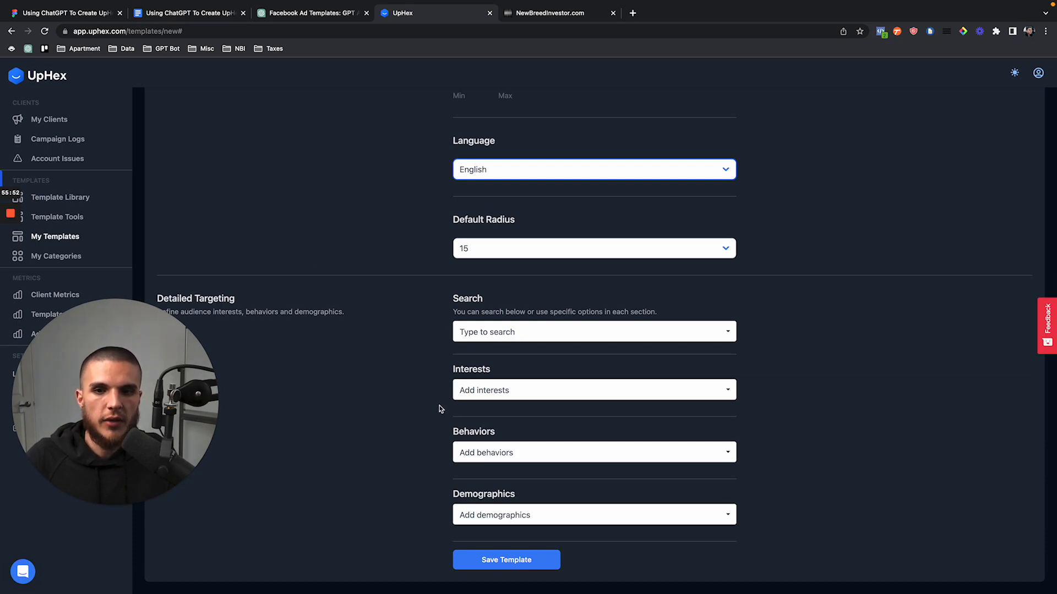
scroll(441, 408, up, 5)
scroll(440, 408, down, 5)
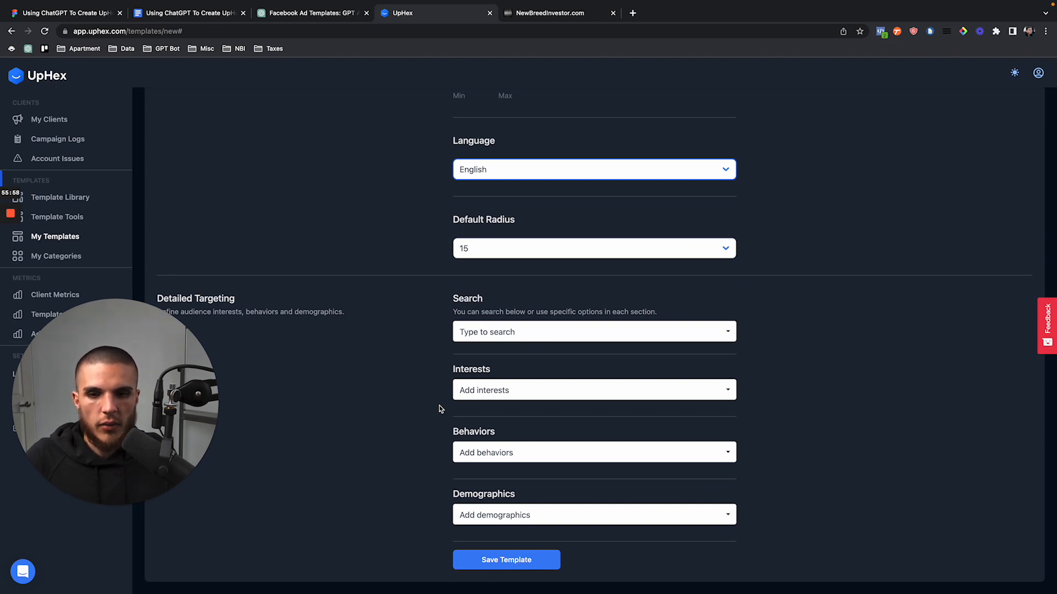
click(494, 556)
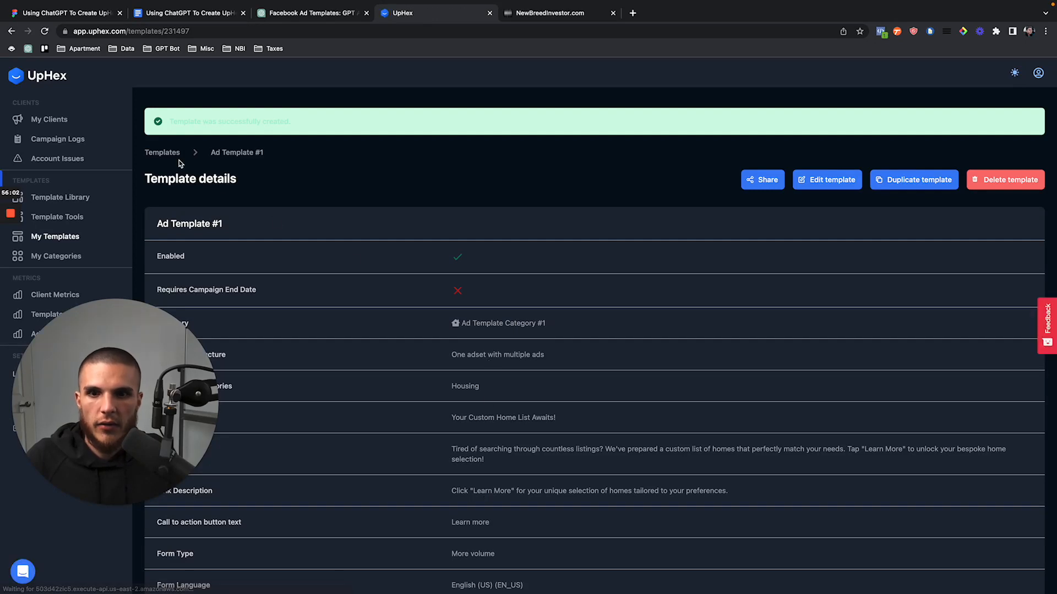
Review the saved template's details, from the ad text and form fields down to the media and change log
scroll(486, 282, down, 20)
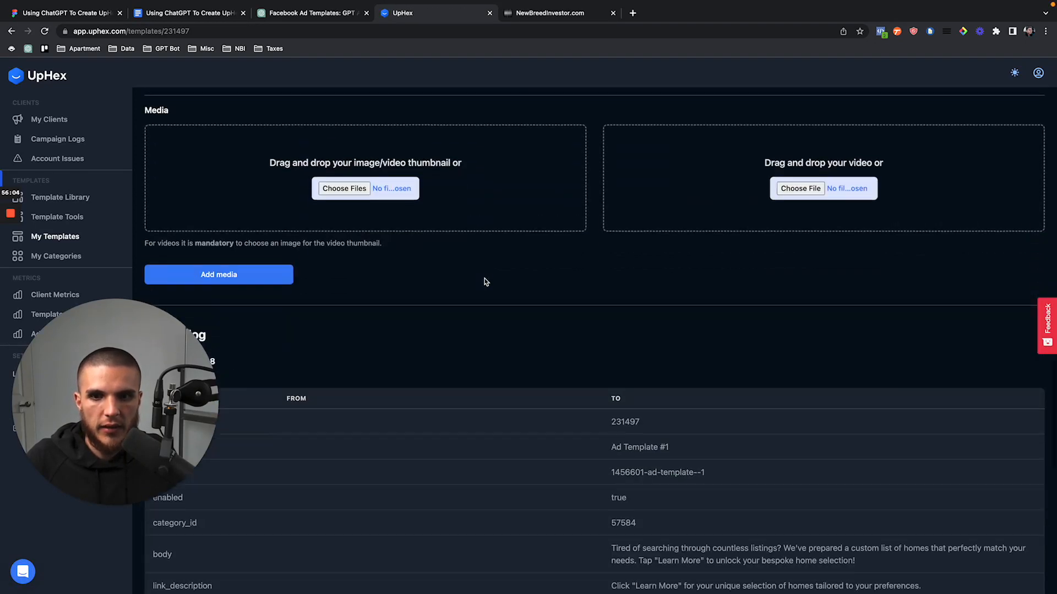
scroll(486, 282, up, 15)
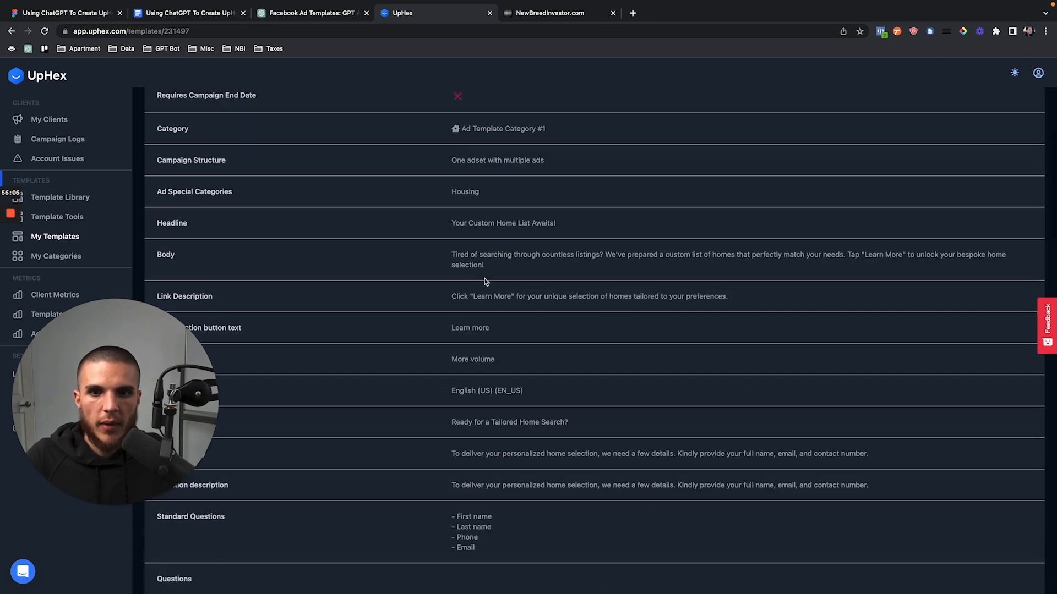
scroll(497, 337, up, 4)
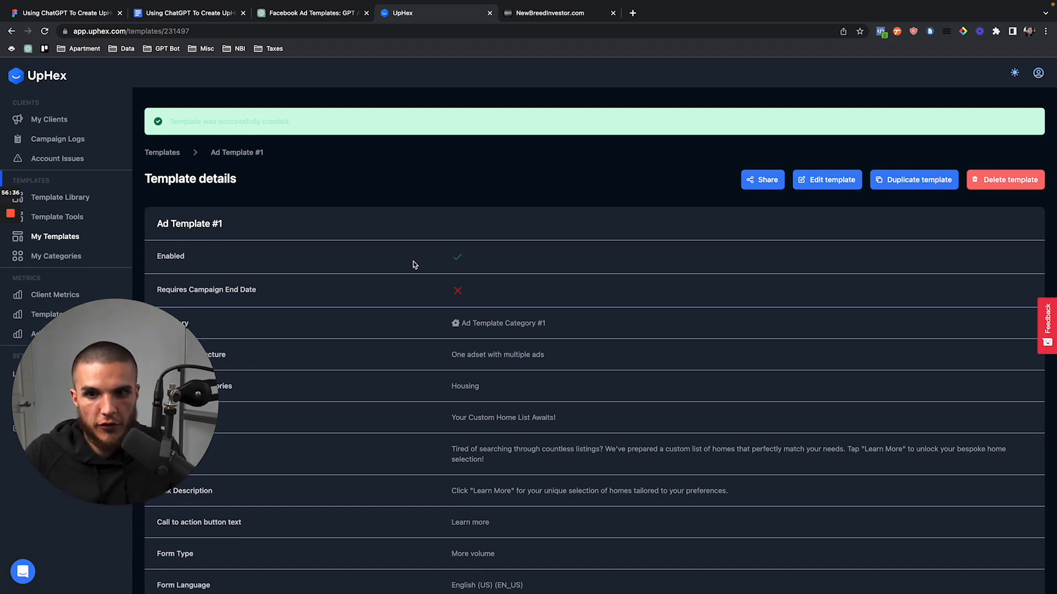
scroll(442, 324, down, 15)
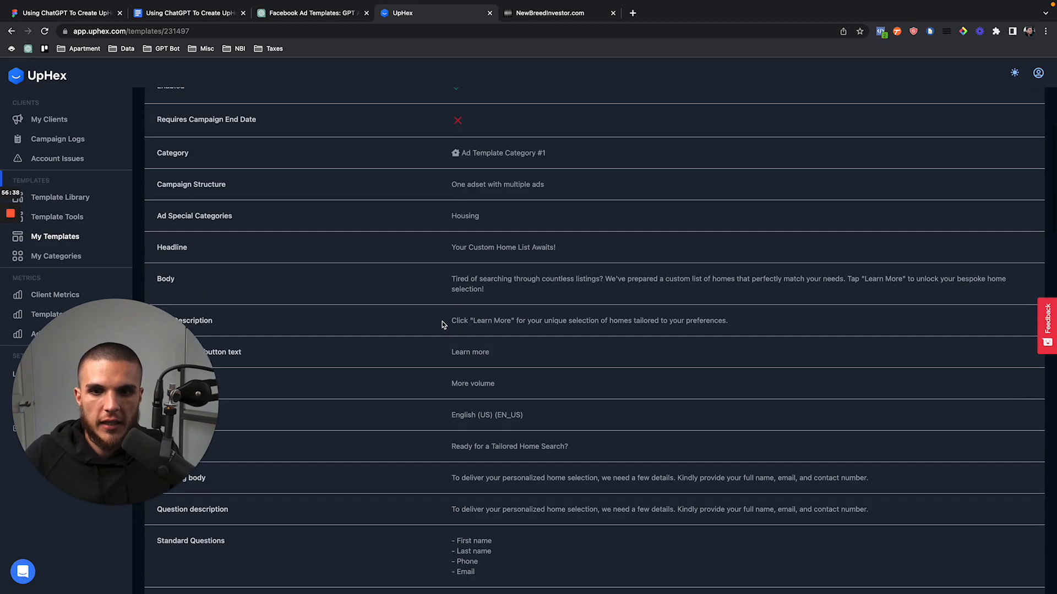
scroll(442, 323, up, 15)
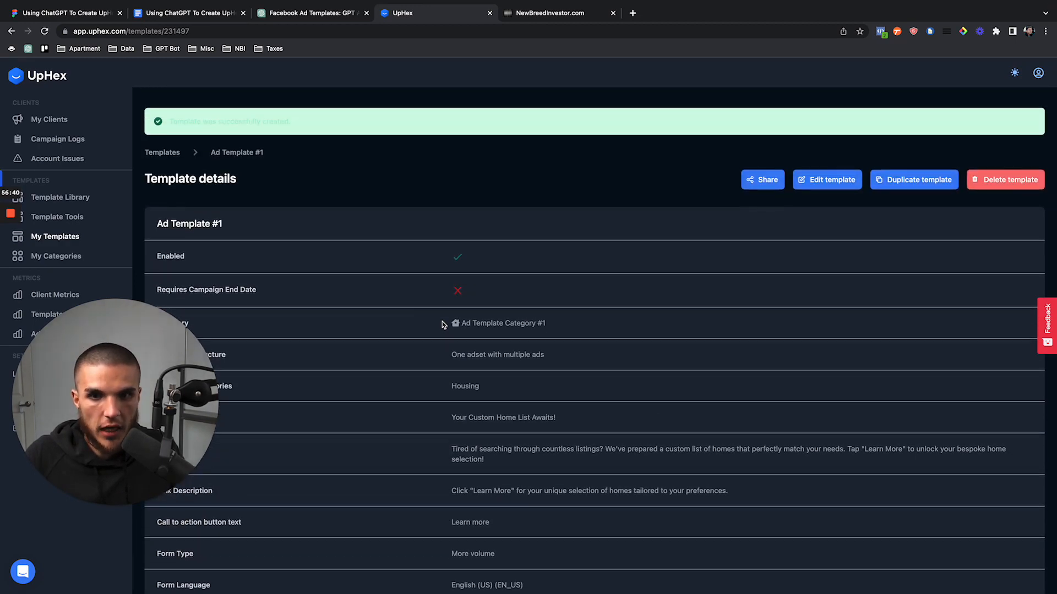
Look over the saved template once more, down to its lead form cover and media sections
scroll(441, 323, down, 10)
scroll(442, 323, up, 10)
scroll(442, 323, down, 10)
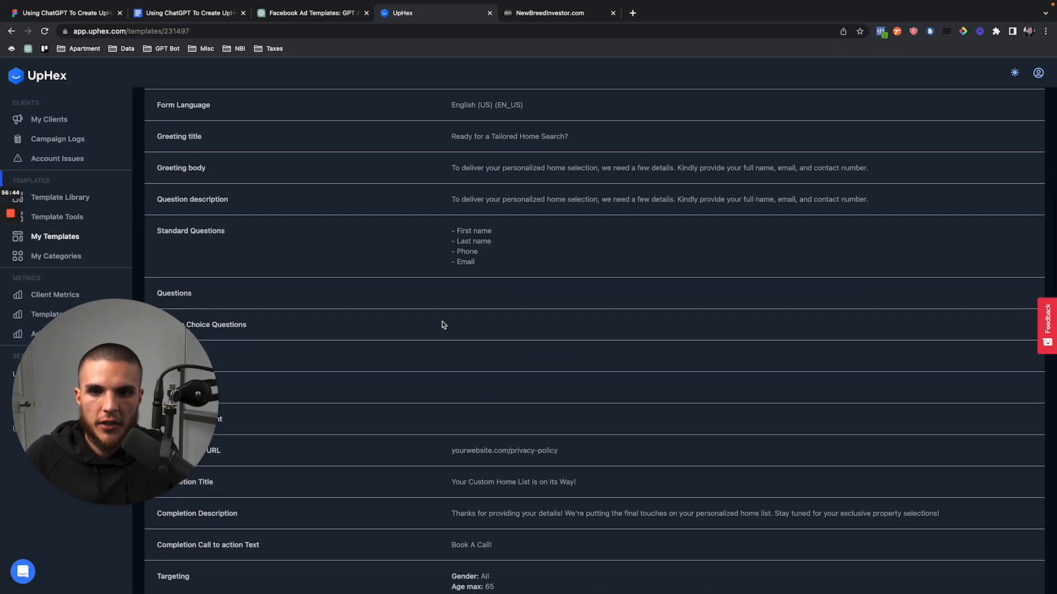
scroll(442, 325, down, 10)
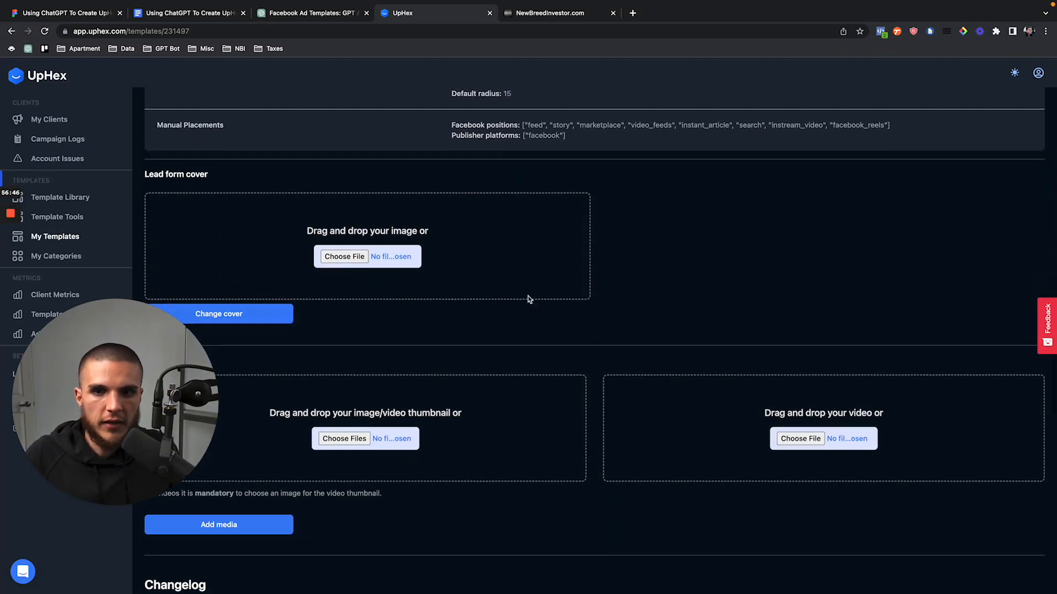
scroll(603, 236, up, 10)
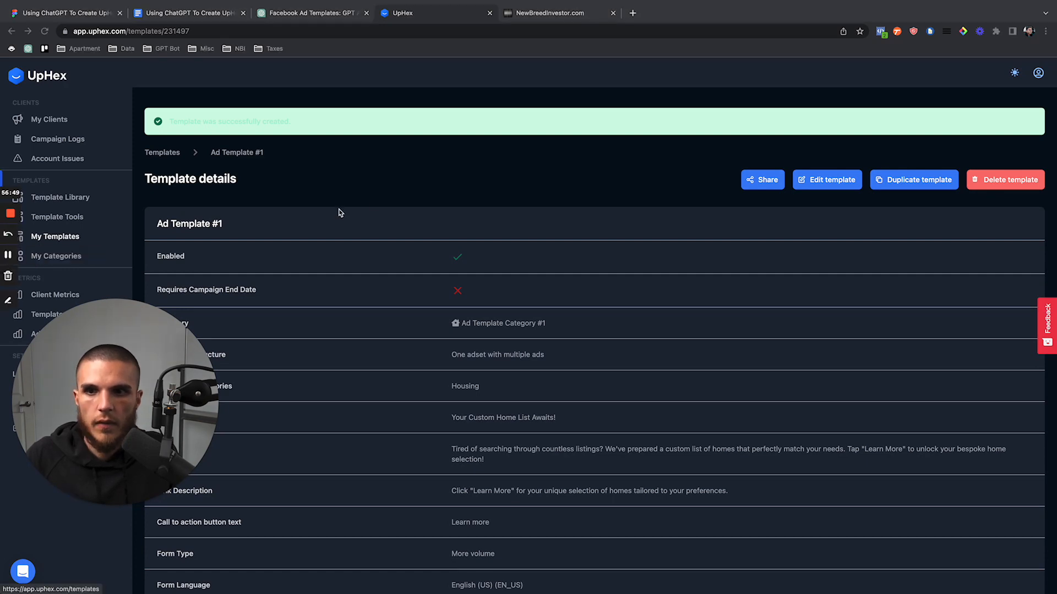
Open pexels.com in a new browser tab and search the free photos for "house"
click(632, 13)
text(pexe)
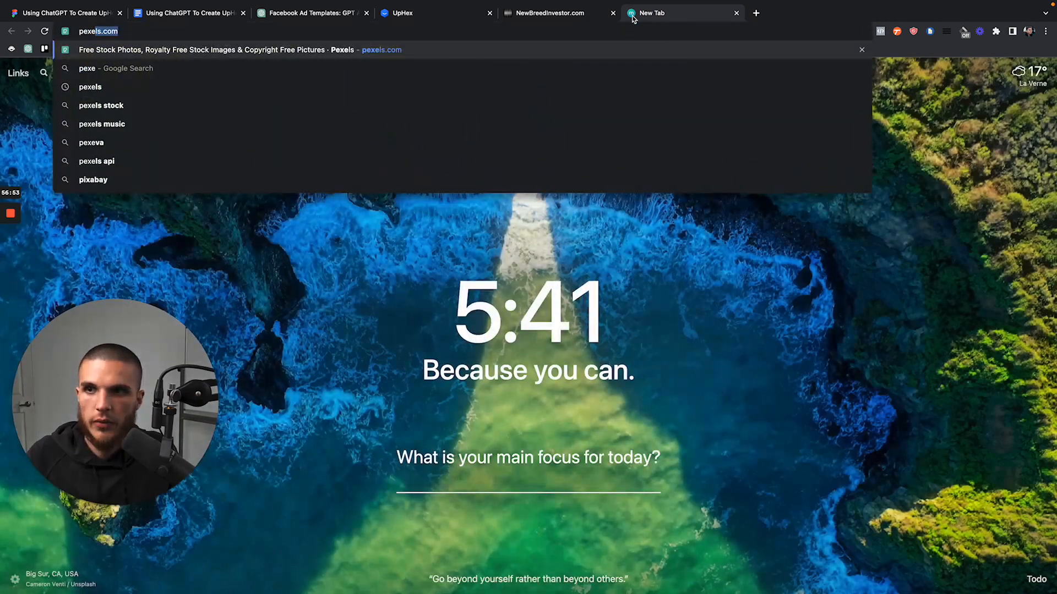
key(Return)
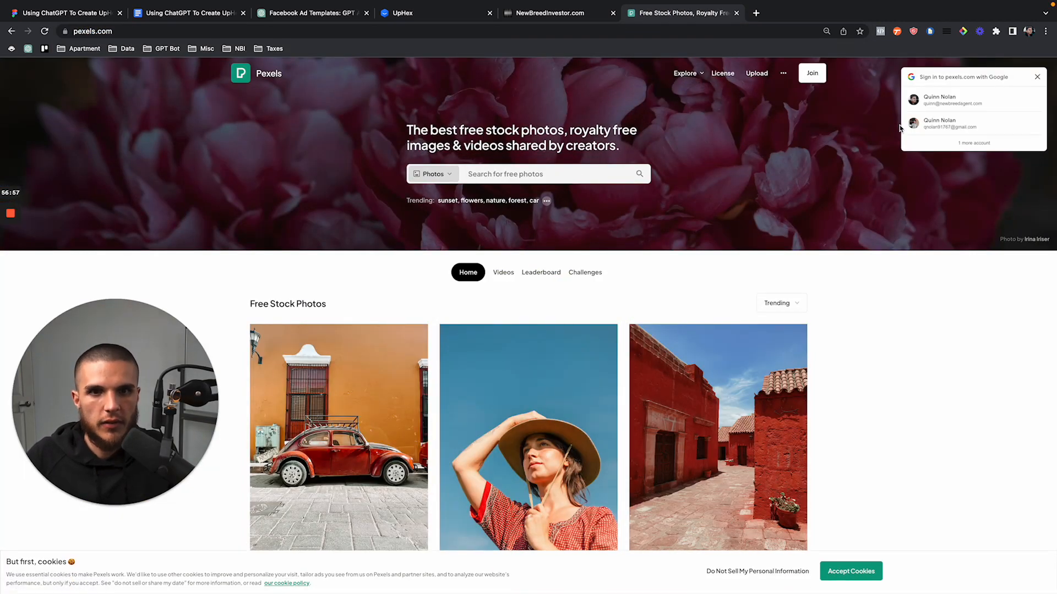
click(517, 174)
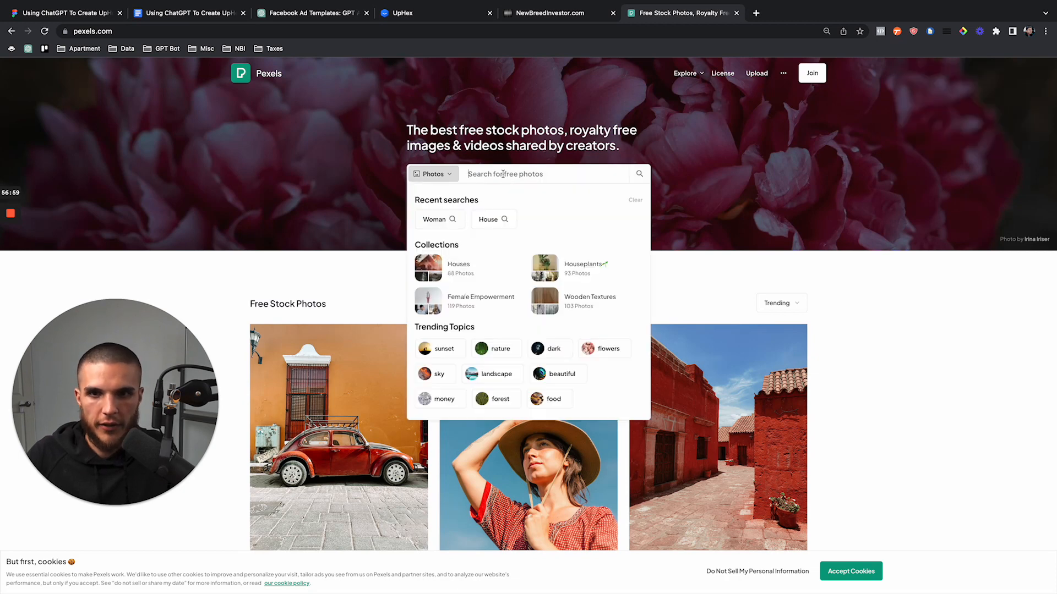
text(house)
key(Return)
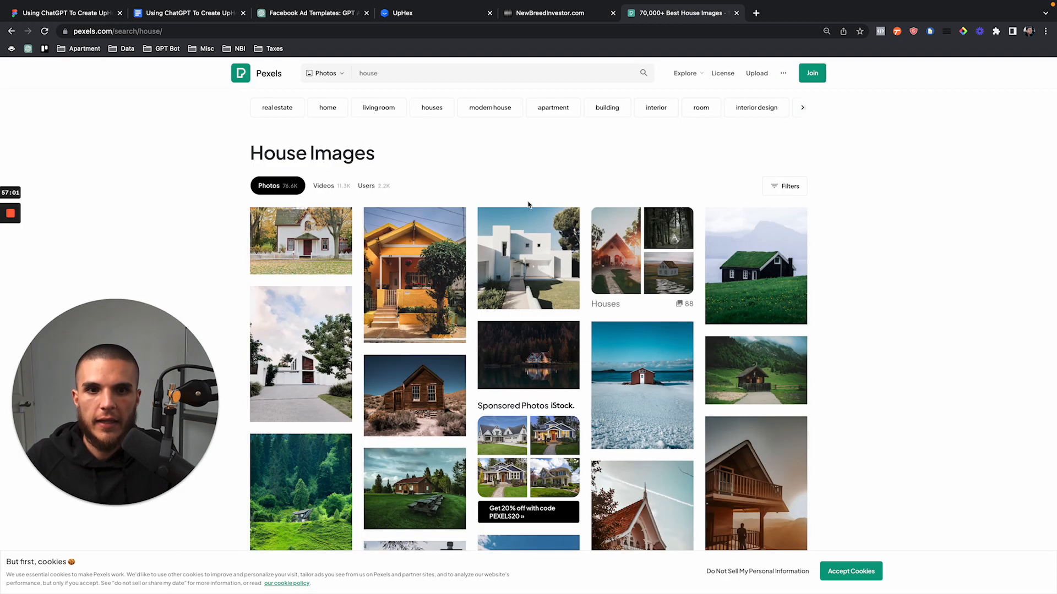
Browse the house photo results for a suitable ad image
scroll(582, 241, down, 1)
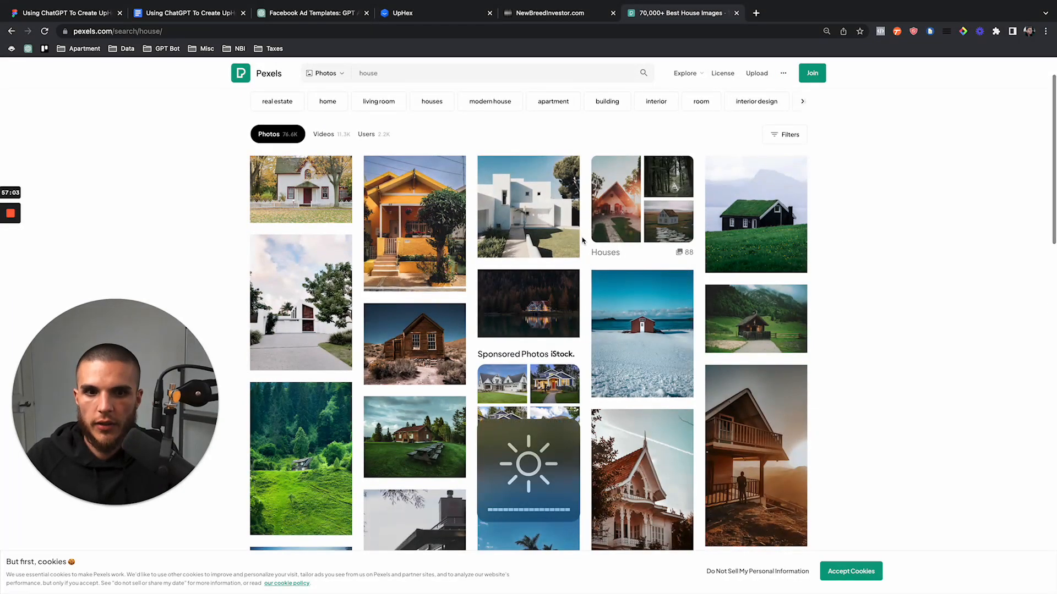
scroll(584, 238, down, 3)
scroll(585, 238, down, 8)
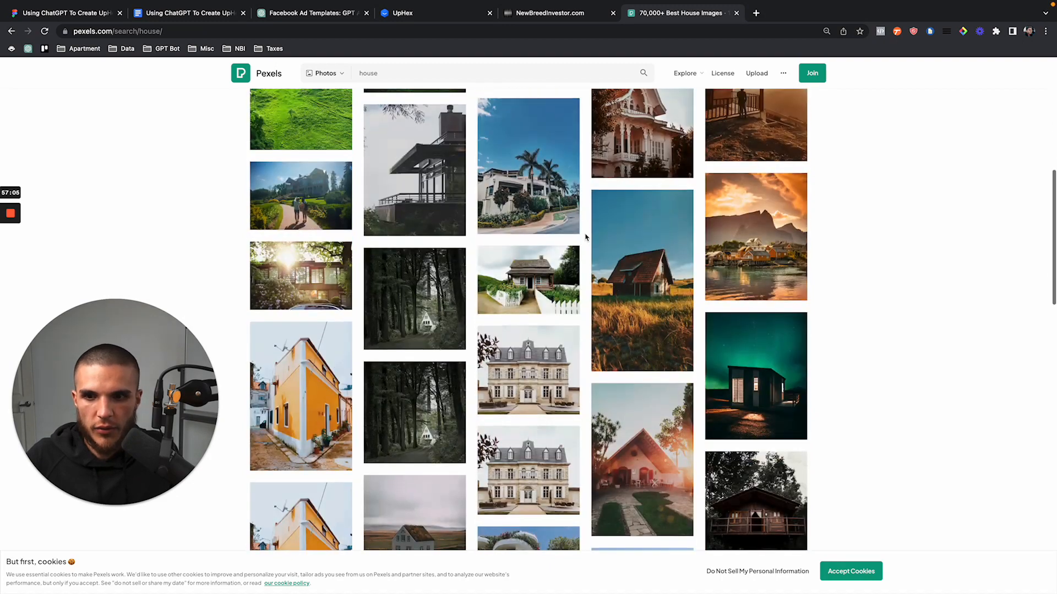
scroll(585, 237, down, 7)
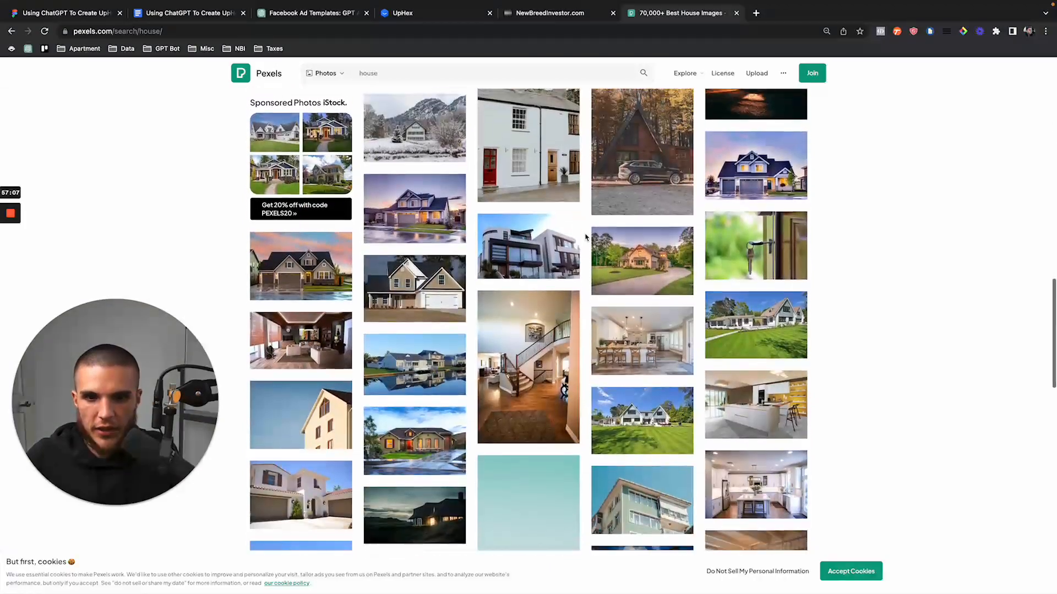
scroll(585, 238, down, 10)
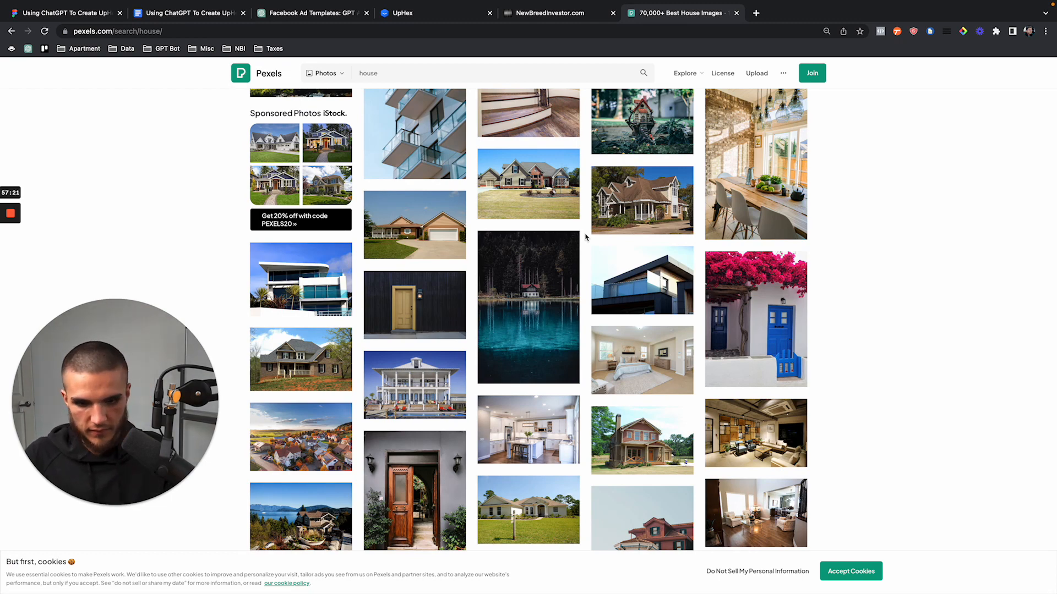
key(XF86AudioPlay)
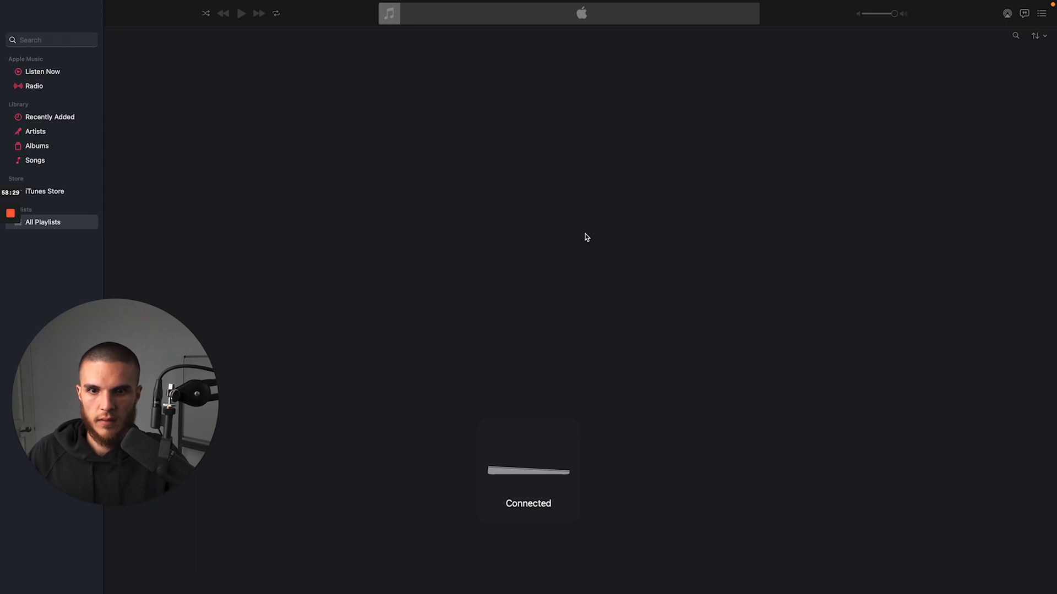
key(ctrl+Left)
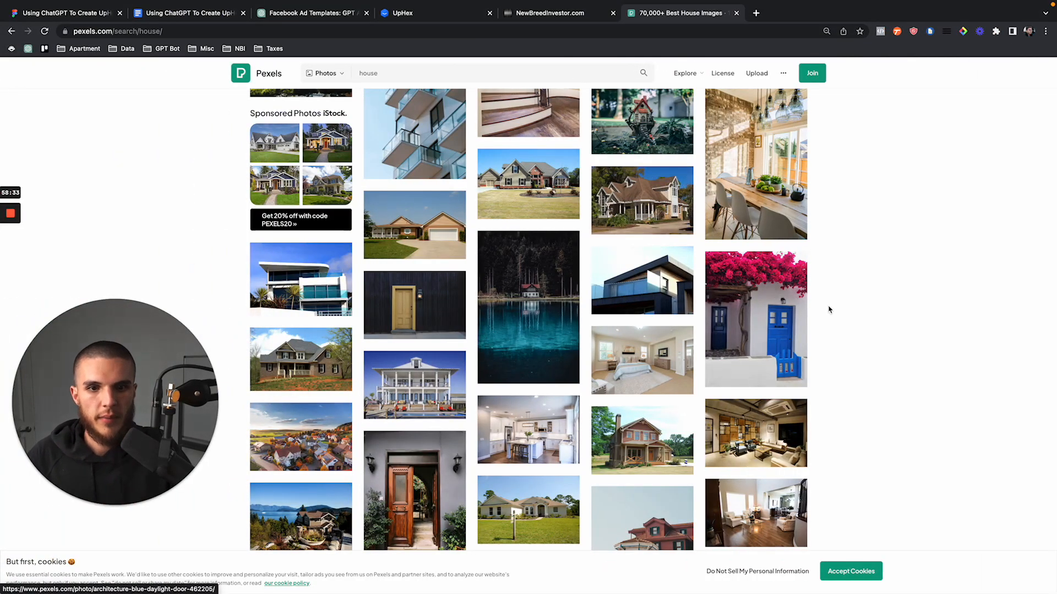
scroll(829, 310, down, 3)
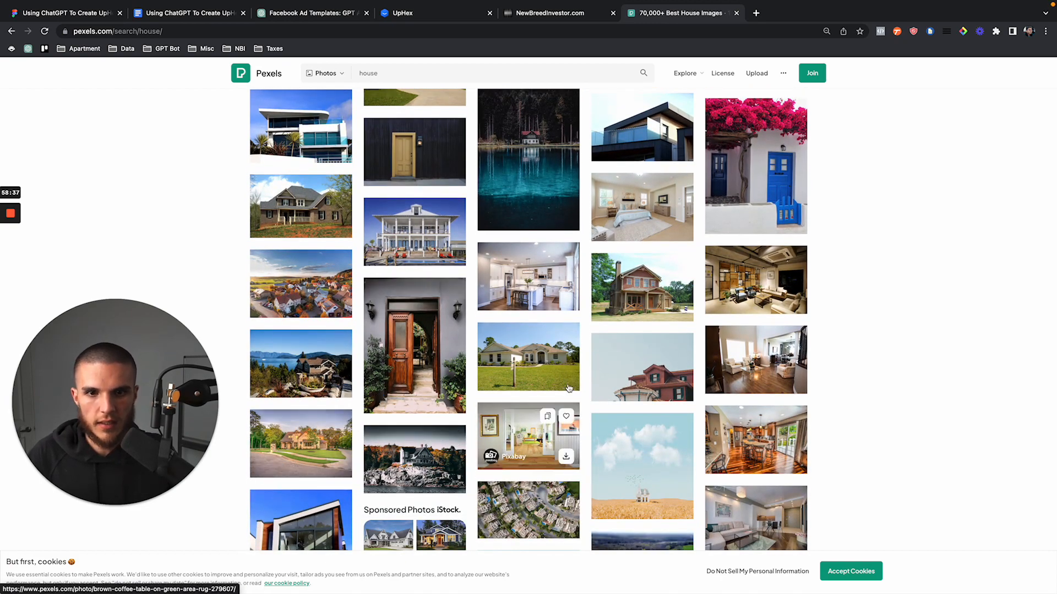
scroll(588, 379, down, 5)
scroll(587, 379, down, 6)
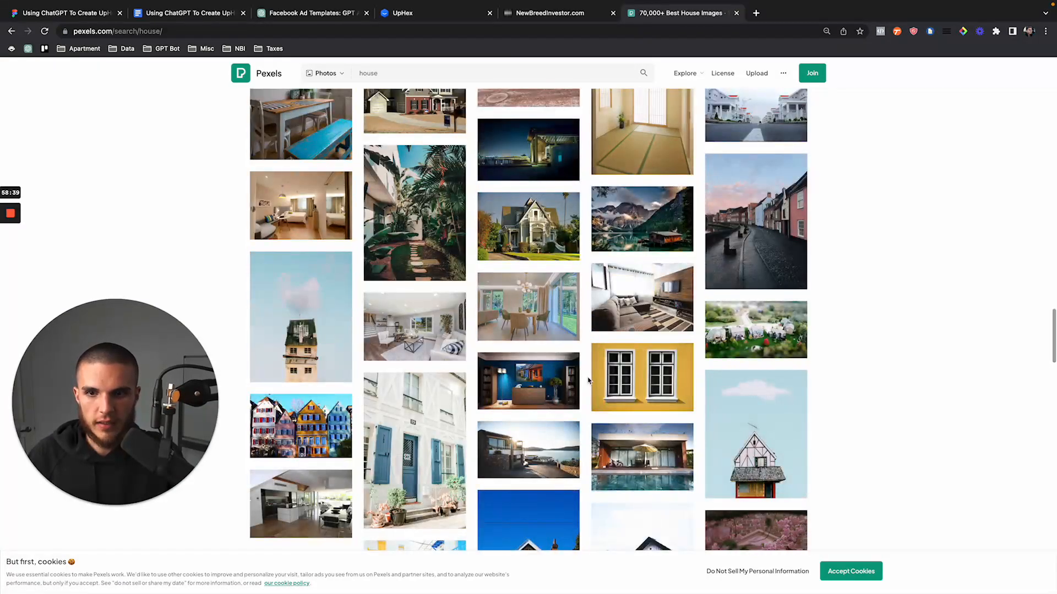
scroll(606, 316, up, 5)
scroll(606, 317, up, 6)
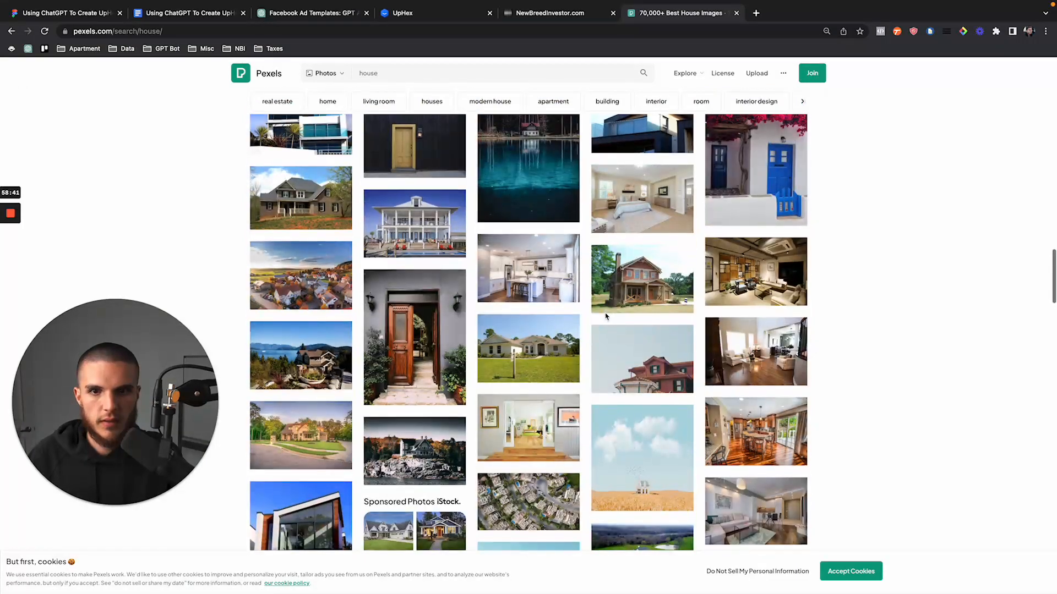
Download the photo of the single-story house with lit windows and a wet driveway
scroll(605, 317, up, 5)
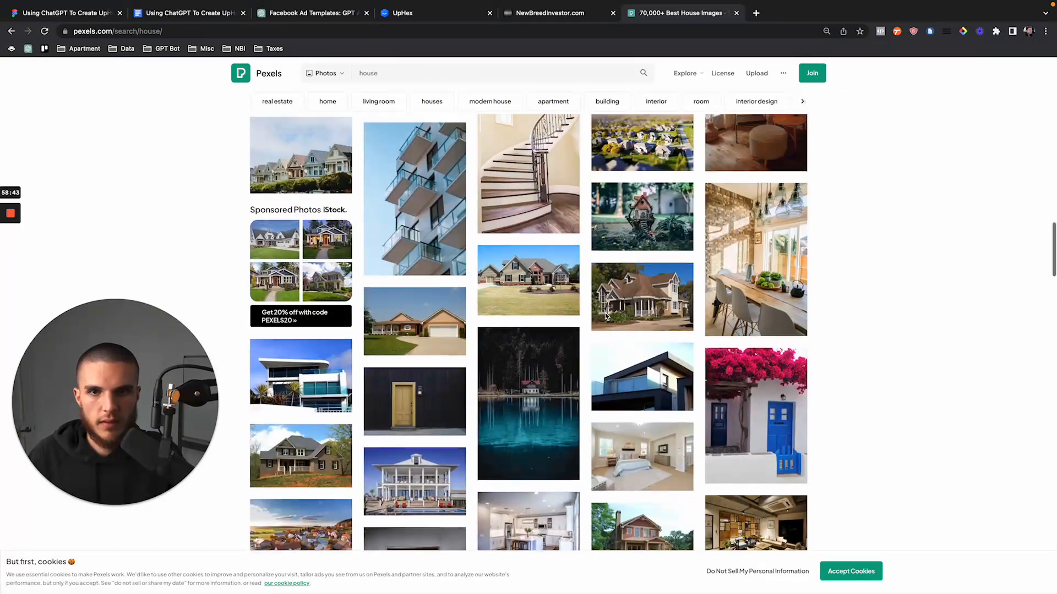
scroll(526, 355, up, 3)
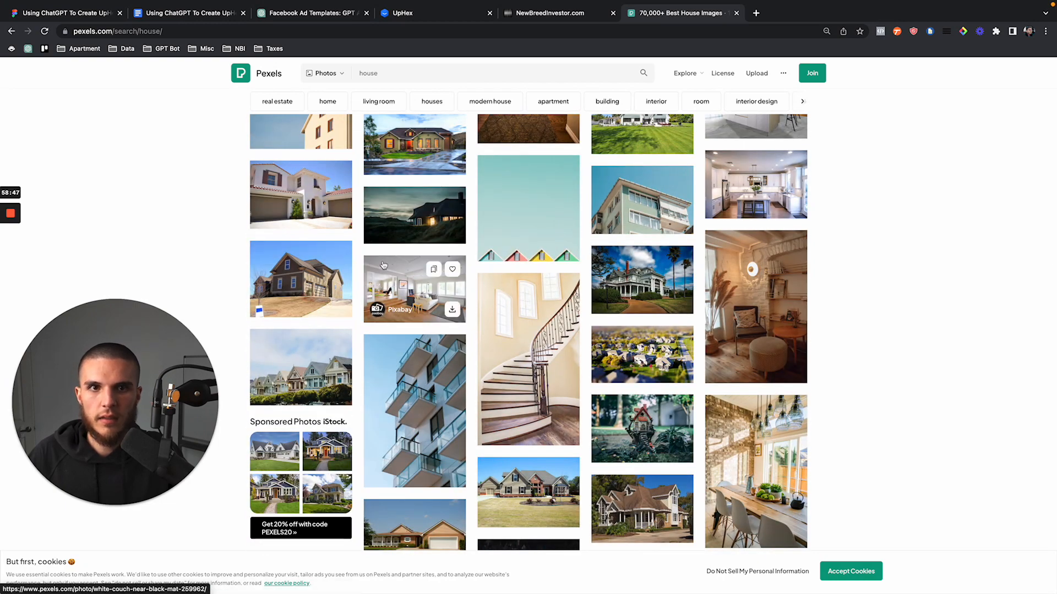
scroll(437, 301, up, 3)
click(453, 314)
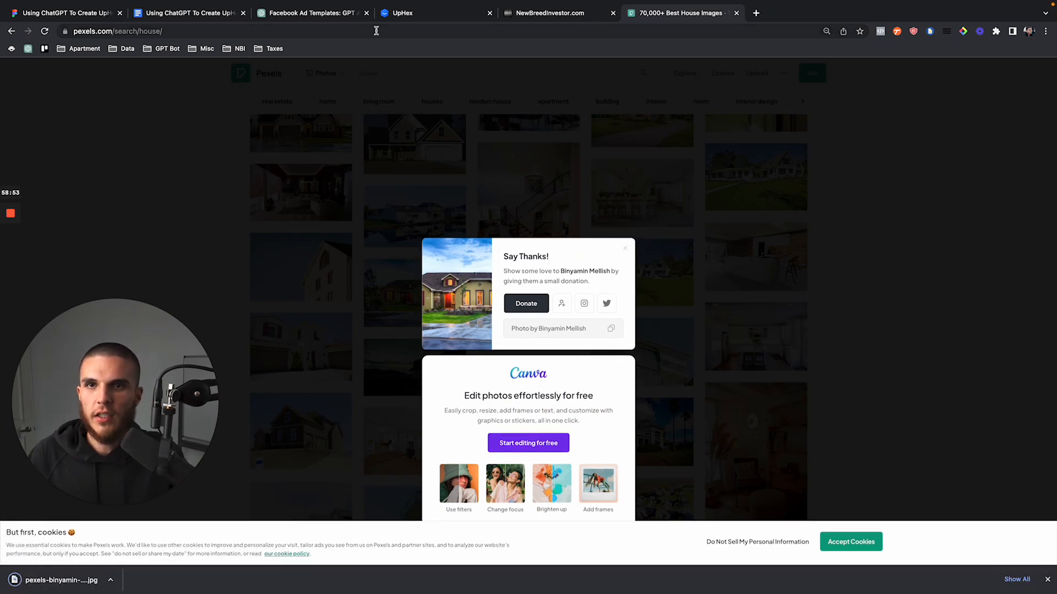
Switch to UpHex, edit Ad Template #1 to add the downloaded house photo as its image ad media, and save the template
click(408, 15)
click(831, 189)
click(525, 206)
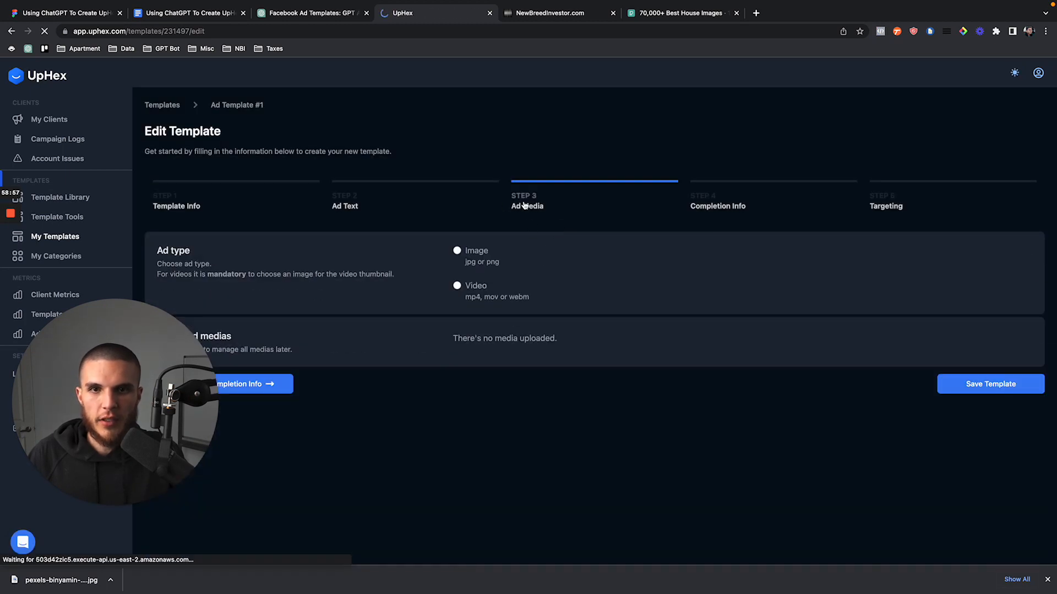
click(456, 251)
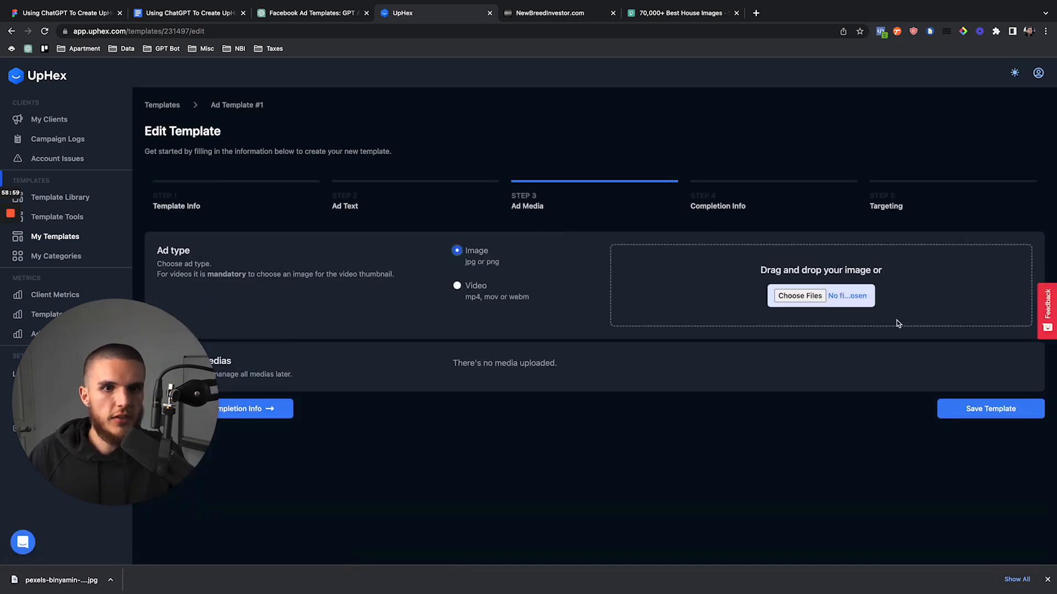
click(800, 295)
double_click(374, 127)
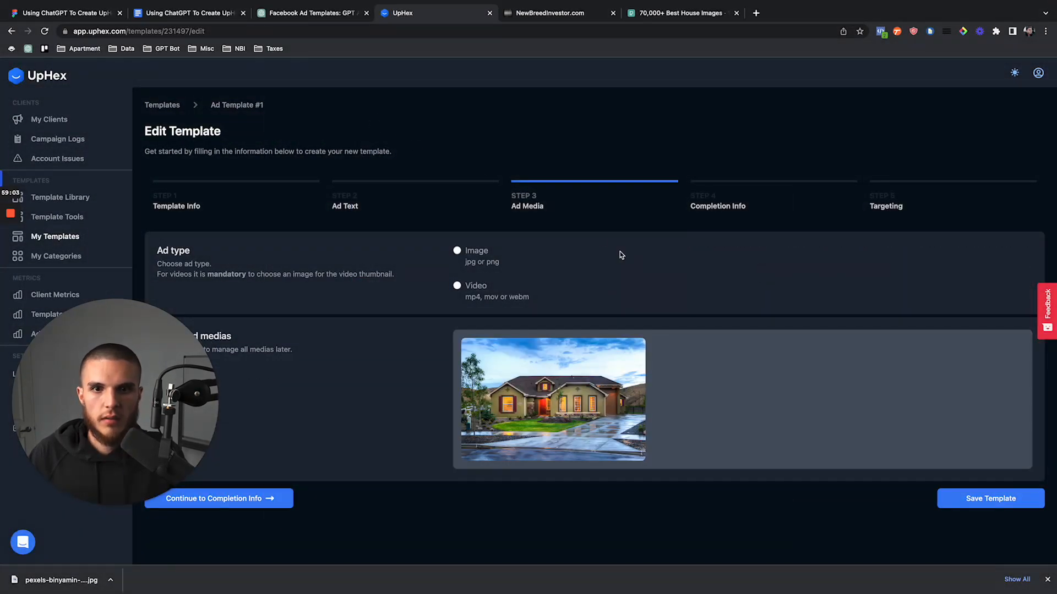
click(962, 499)
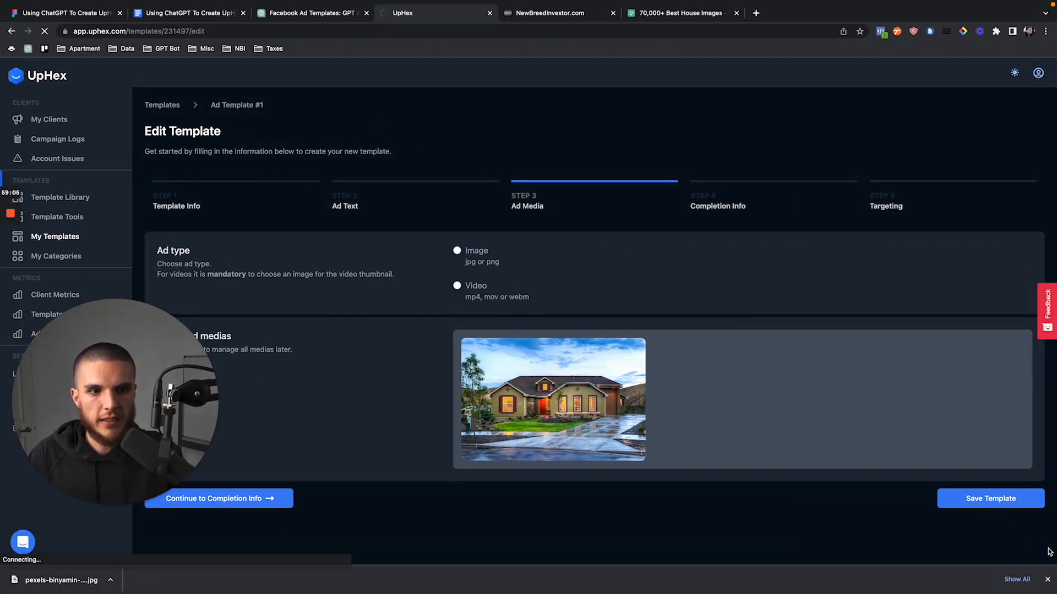
click(1048, 580)
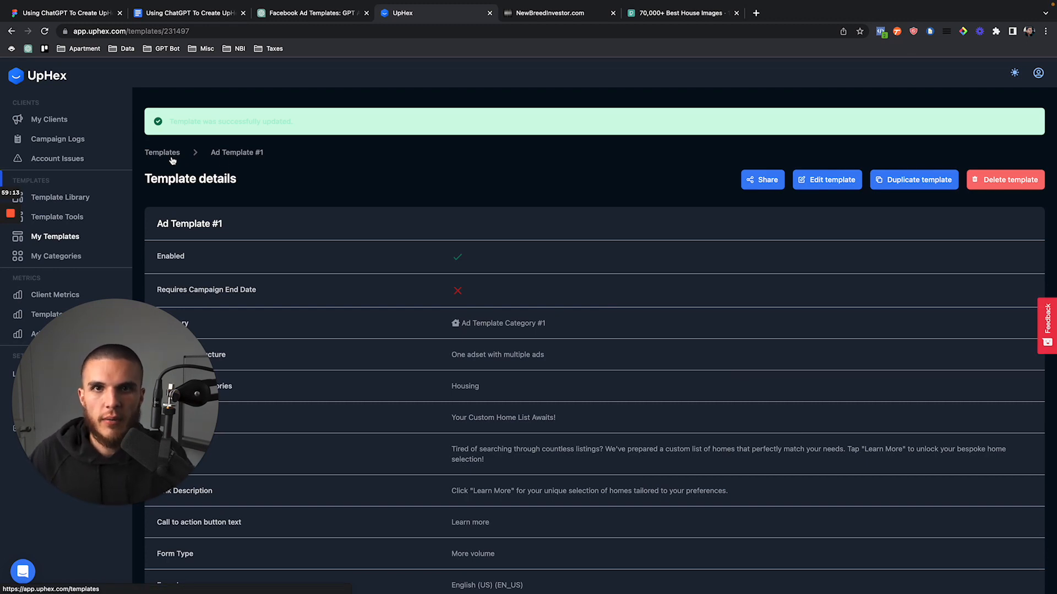
Switch to the Google Doc and review the Process section on creating variations, targeting options and ad notes
click(187, 12)
scroll(453, 287, down, 5)
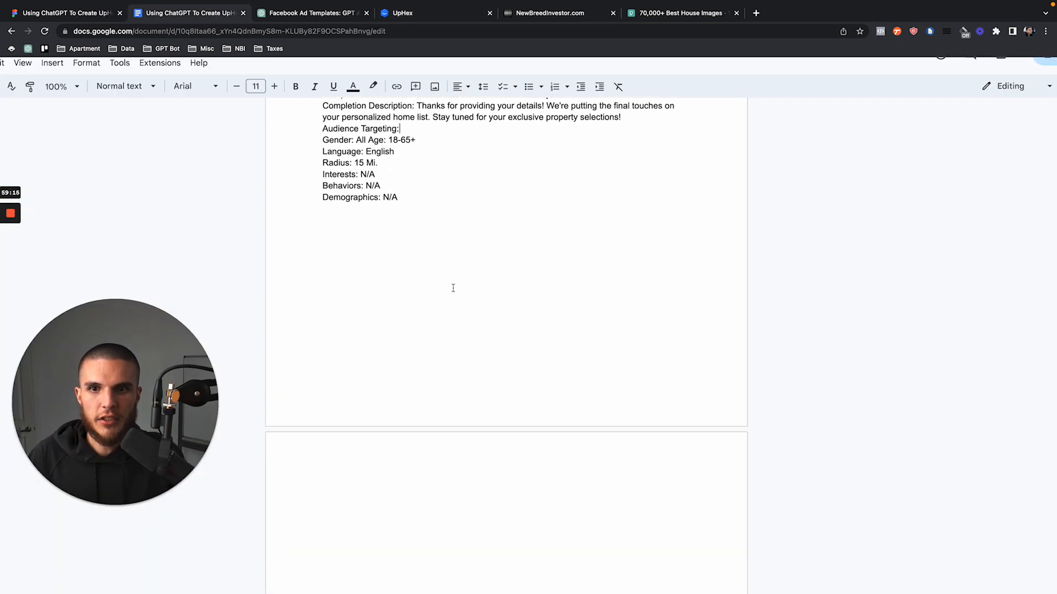
scroll(453, 288, down, 11)
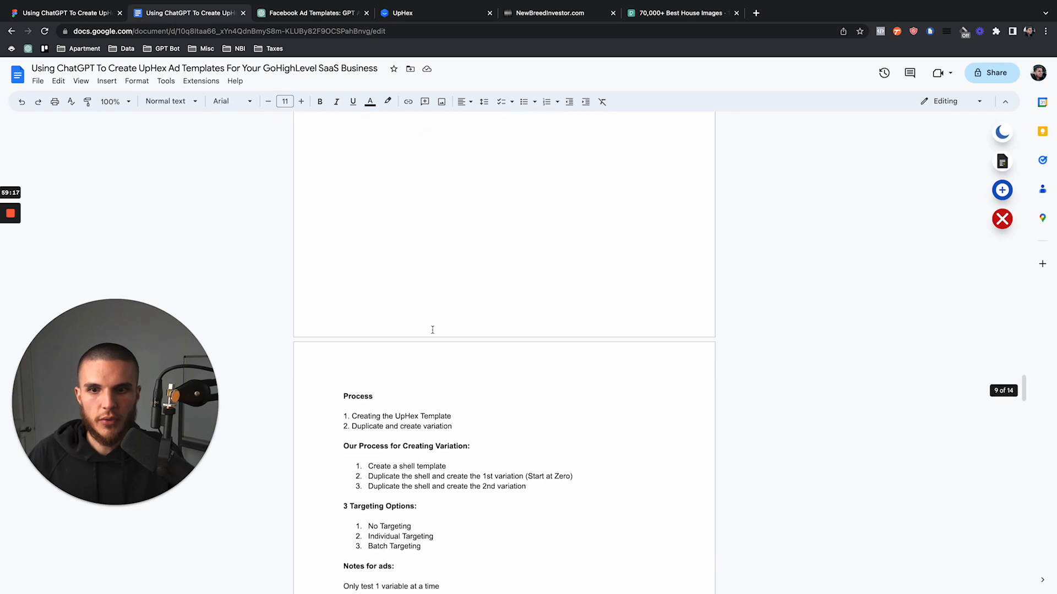
scroll(444, 306, down, 1)
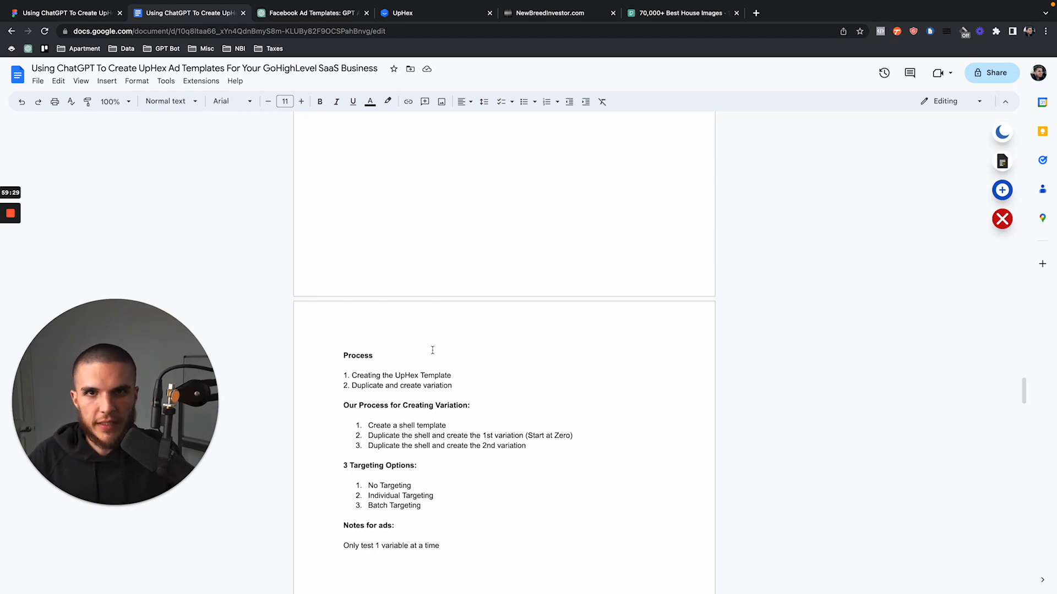
Return to UpHex, check the updated template's details and uploaded photo, and open Ad Template Category #1 in the templates list
click(414, 12)
scroll(558, 271, down, 6)
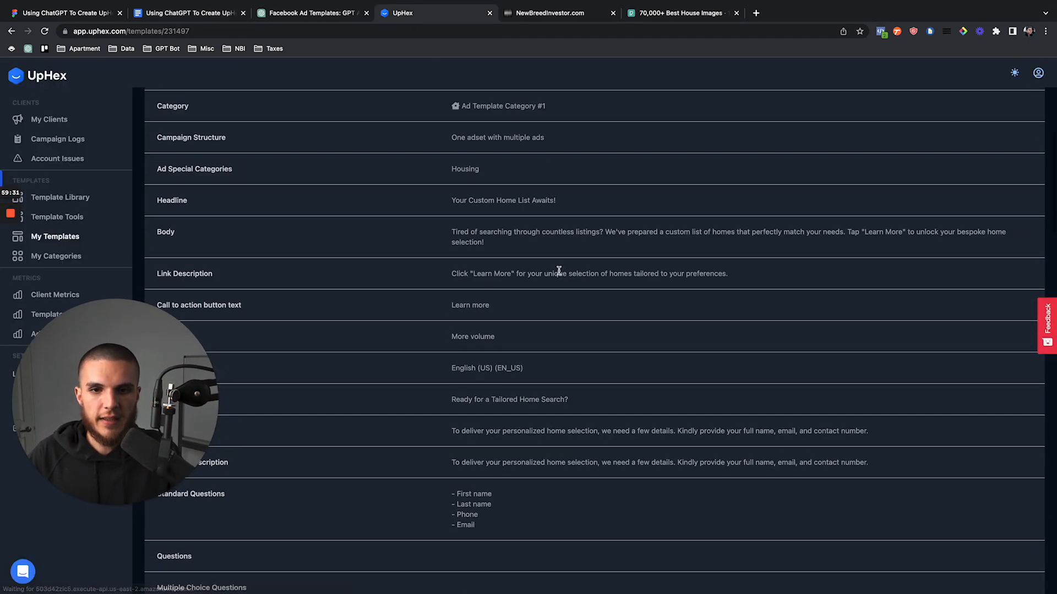
scroll(560, 273, down, 1)
scroll(559, 274, down, 6)
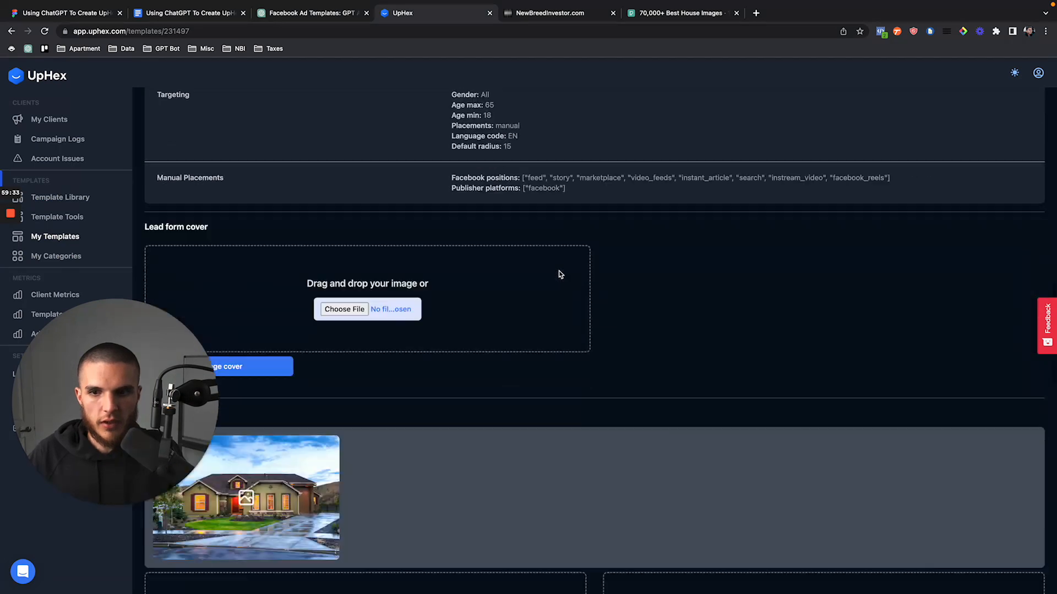
scroll(557, 314, up, 15)
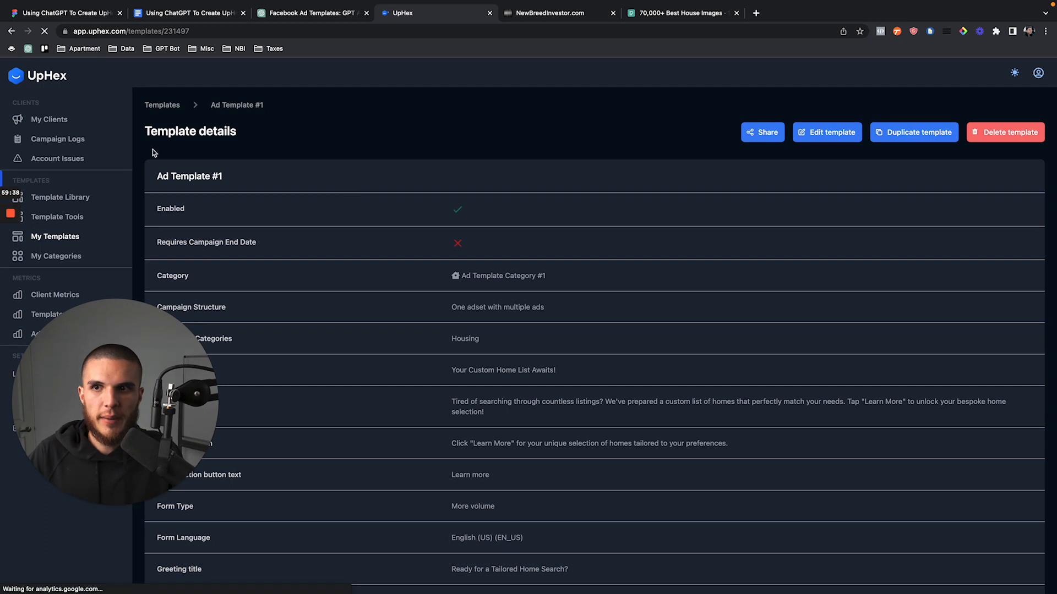
click(168, 106)
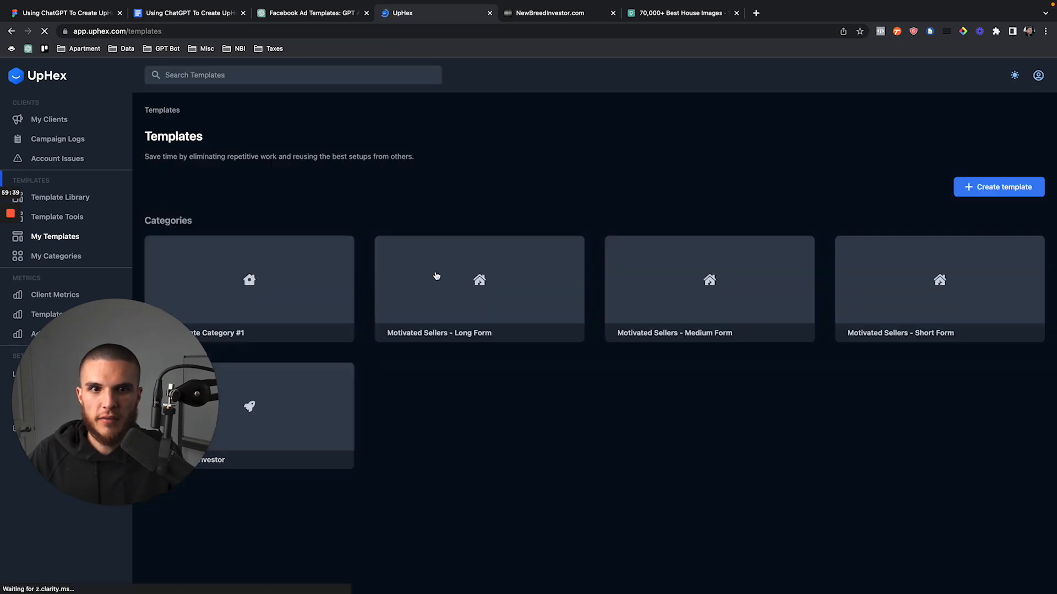
click(279, 290)
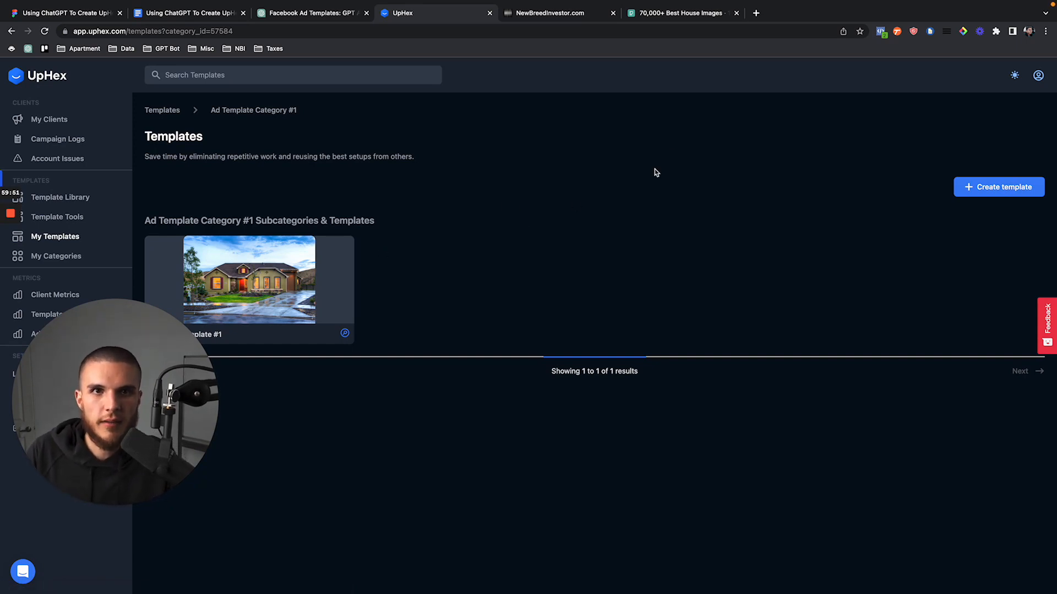
Open canva.com in a new browser tab and create a custom-size design of 1080 × 1080 px
click(755, 13)
text(canva.com)
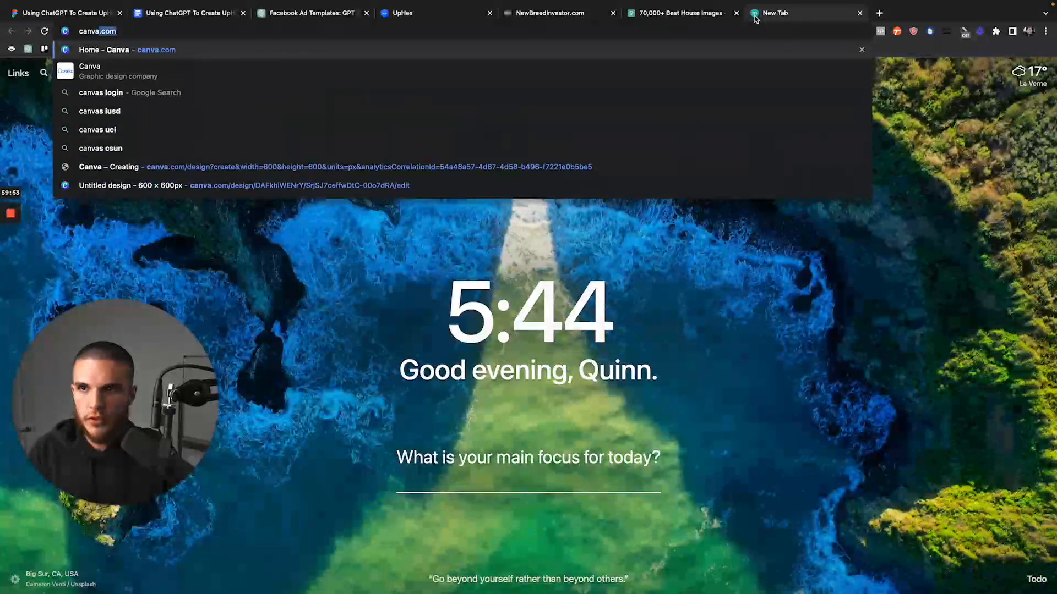
key(Return)
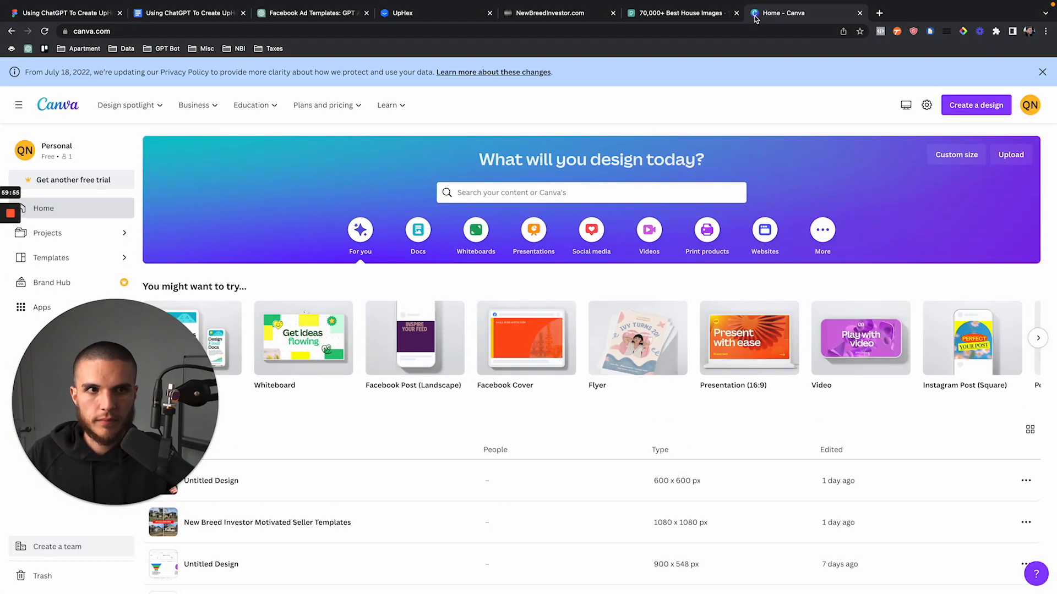
click(959, 153)
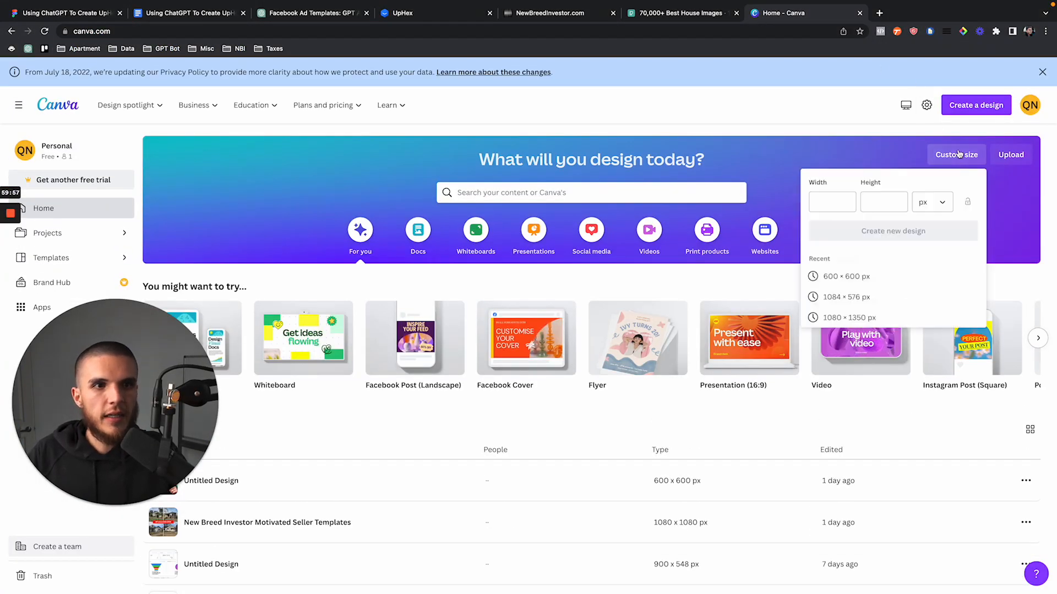
text(1080)
key(Tab)
text(1080)
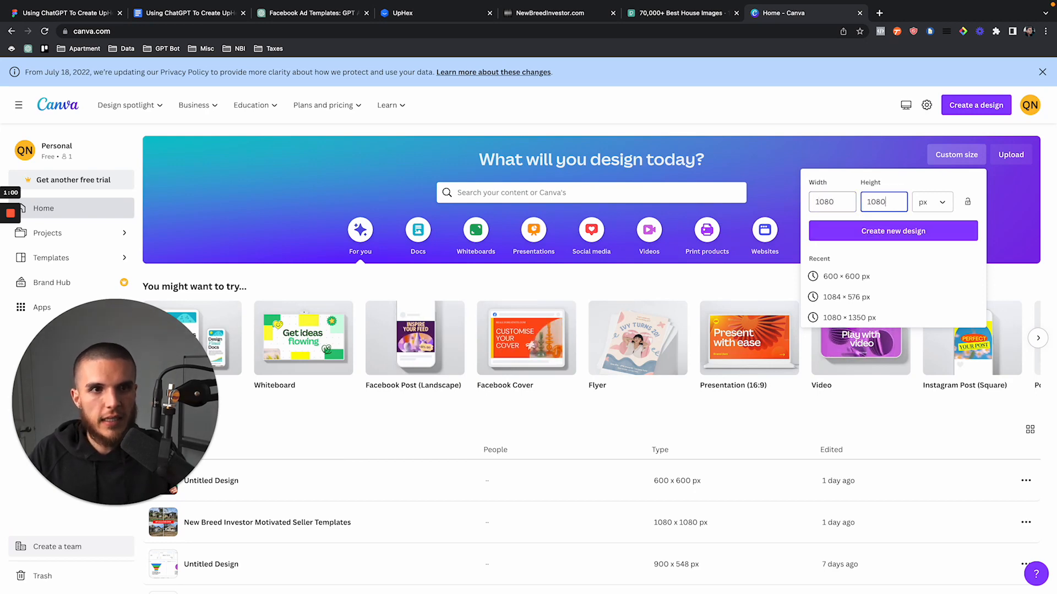
key(Return)
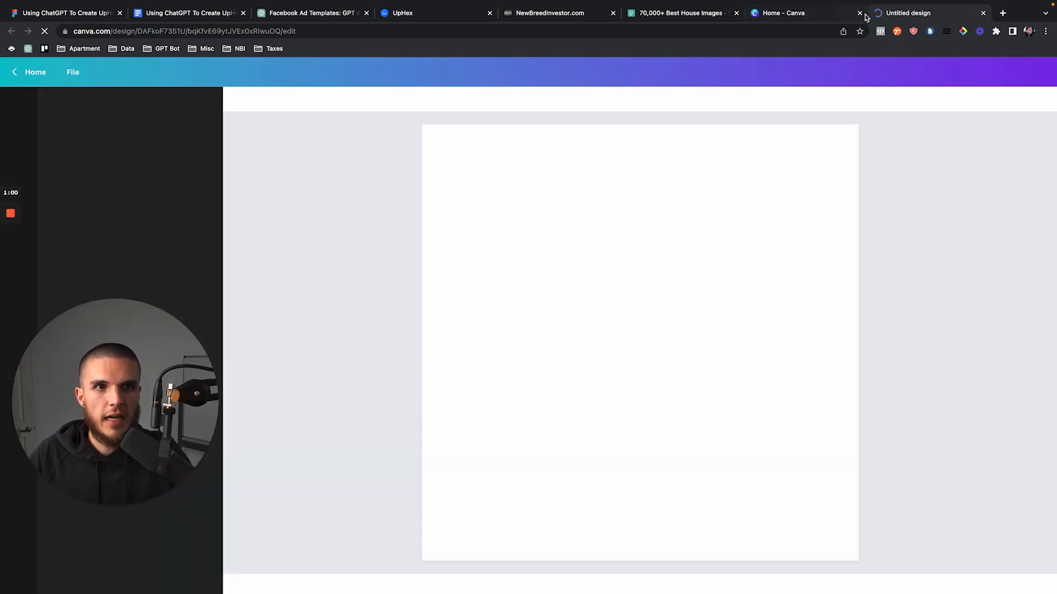
Close the leftover Canva home page and dismiss the offer to open the new design in the Canva app
click(852, 14)
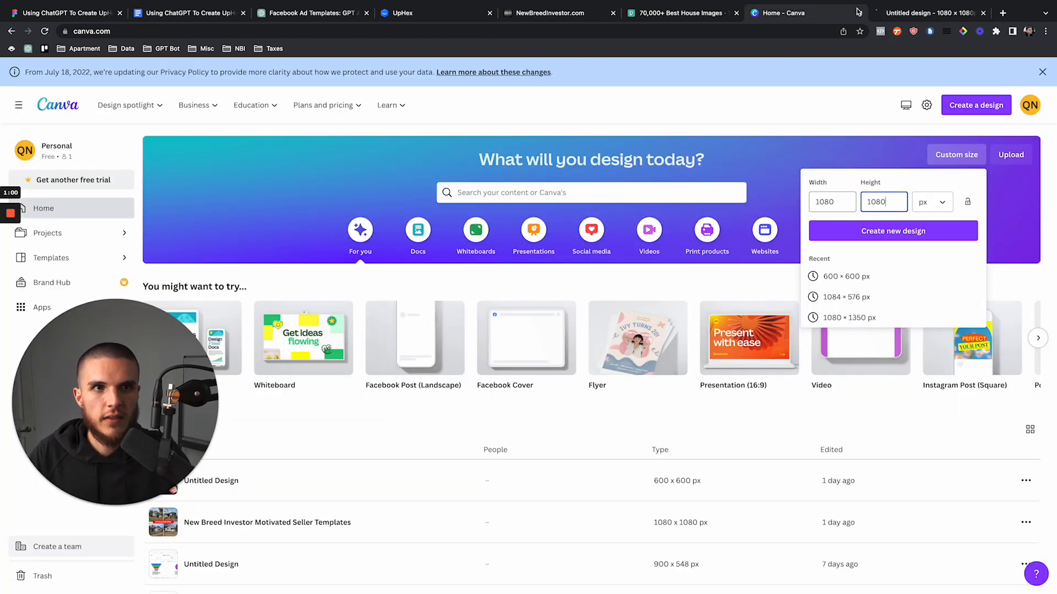
click(859, 15)
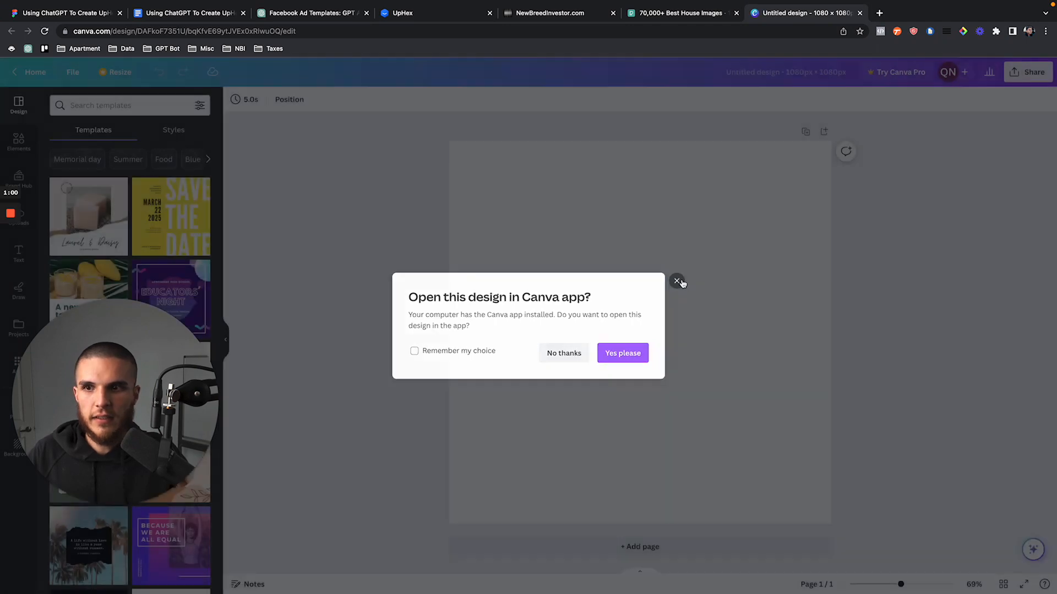
click(678, 281)
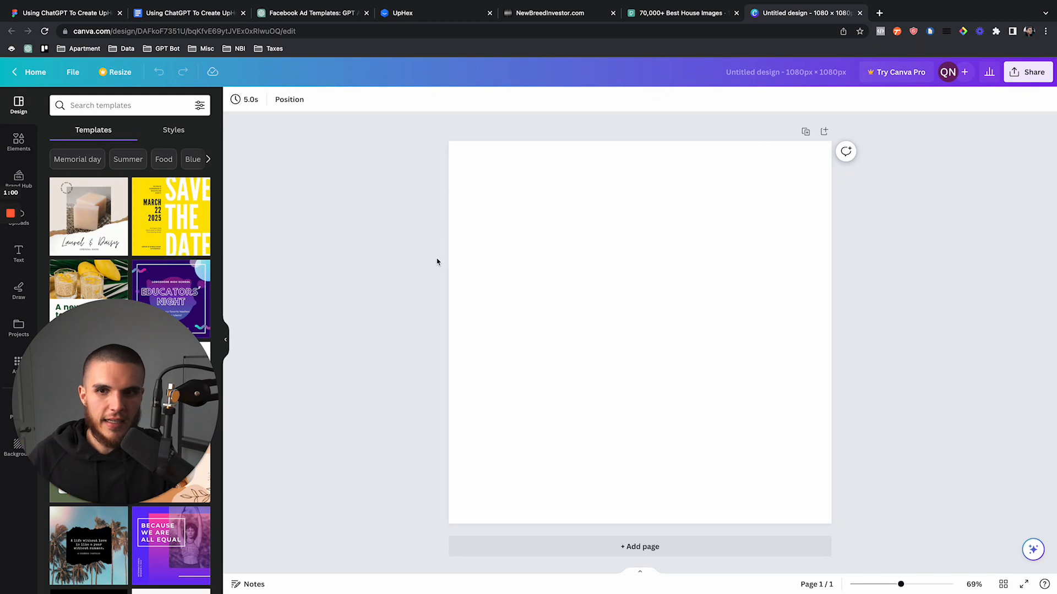
click(9, 255)
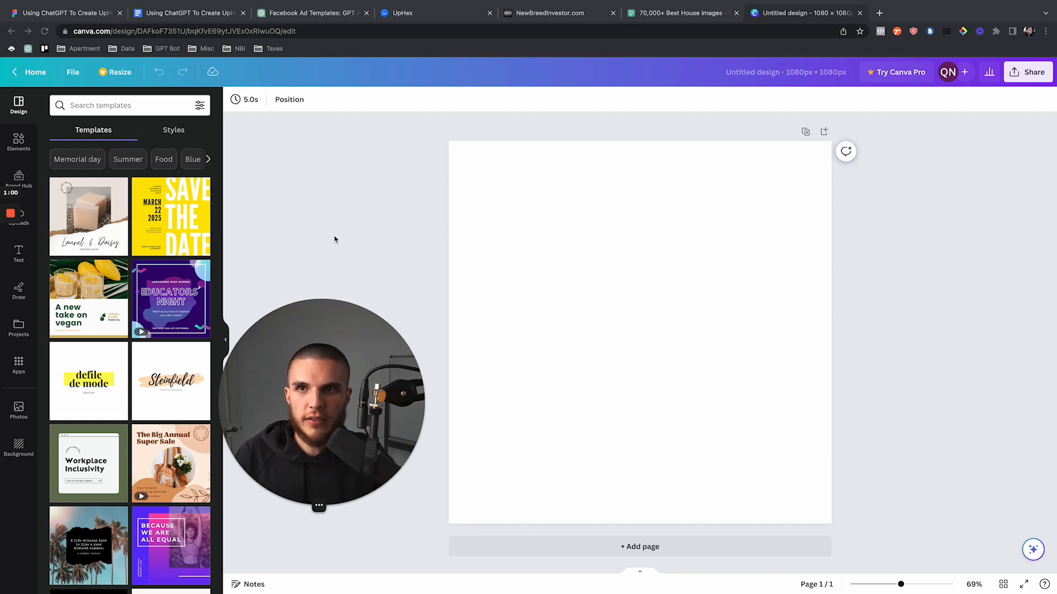
Switch to the Google Doc, review the Generating Ad Images guidelines, and return to the blank Canva design
click(213, 21)
scroll(432, 248, down, 10)
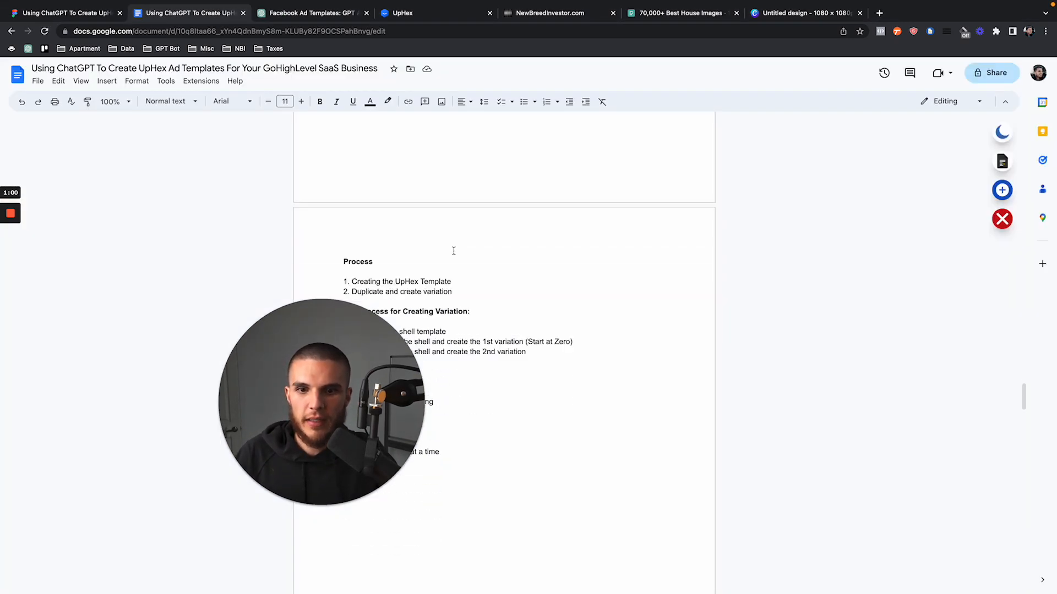
scroll(421, 251, down, 12)
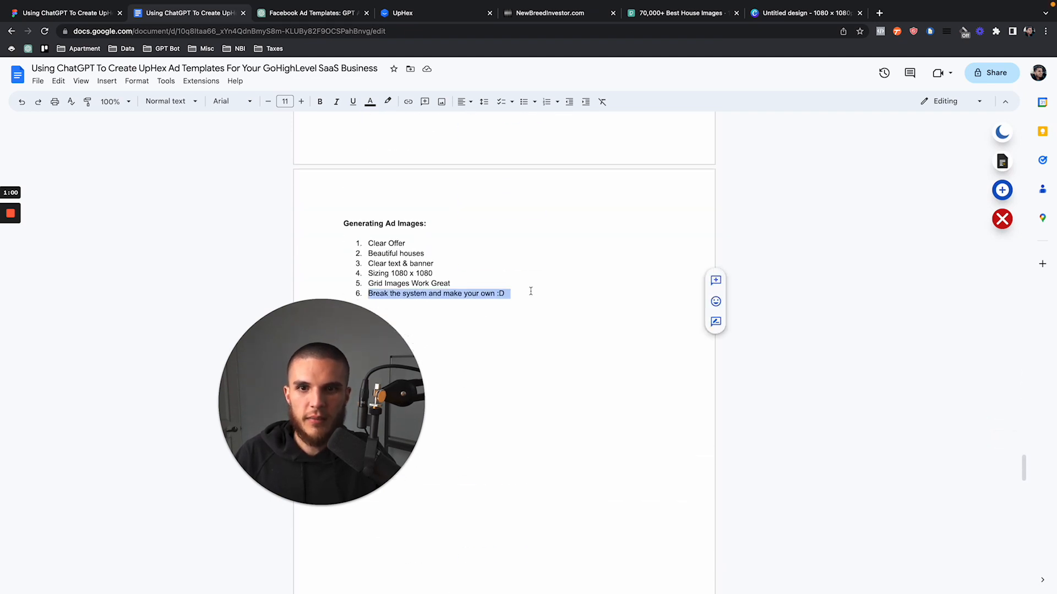
drag(335, 393, 150, 393)
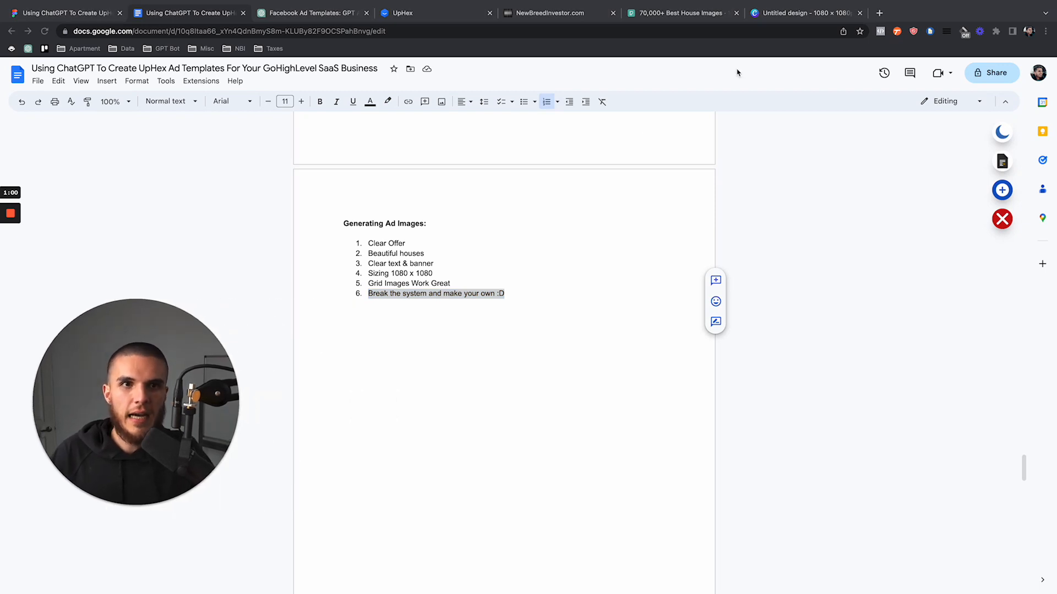
click(794, 16)
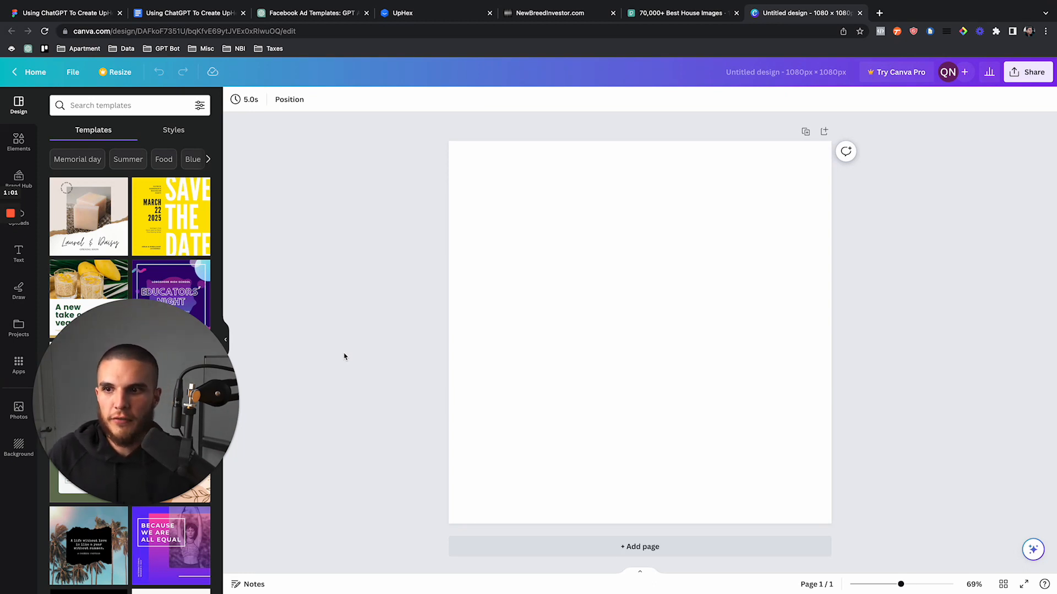
drag(172, 352, 381, 352)
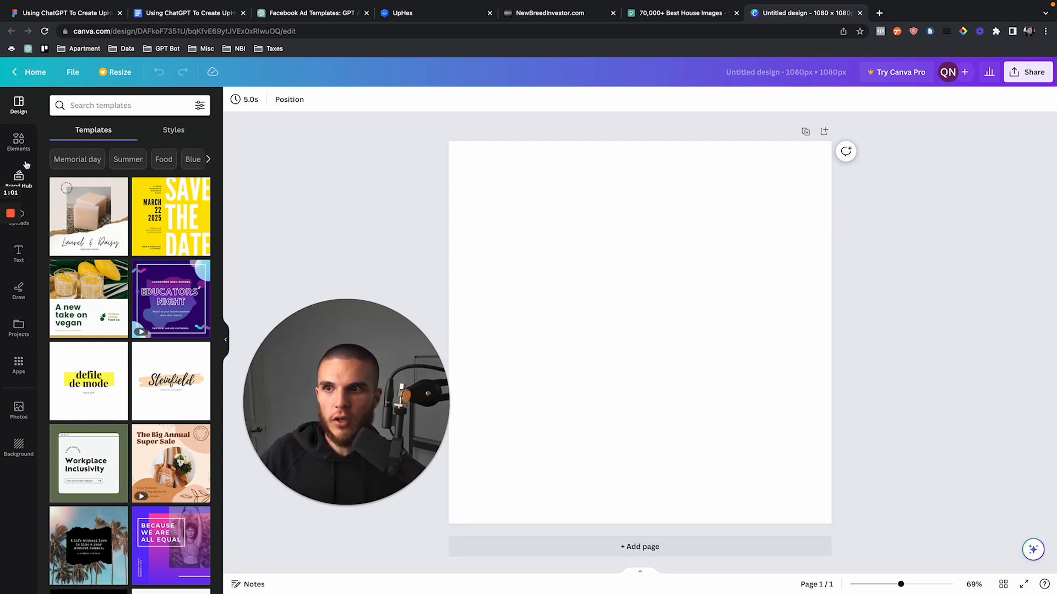
Look through the full collection of recently used Canva elements and return to the elements overview
click(19, 142)
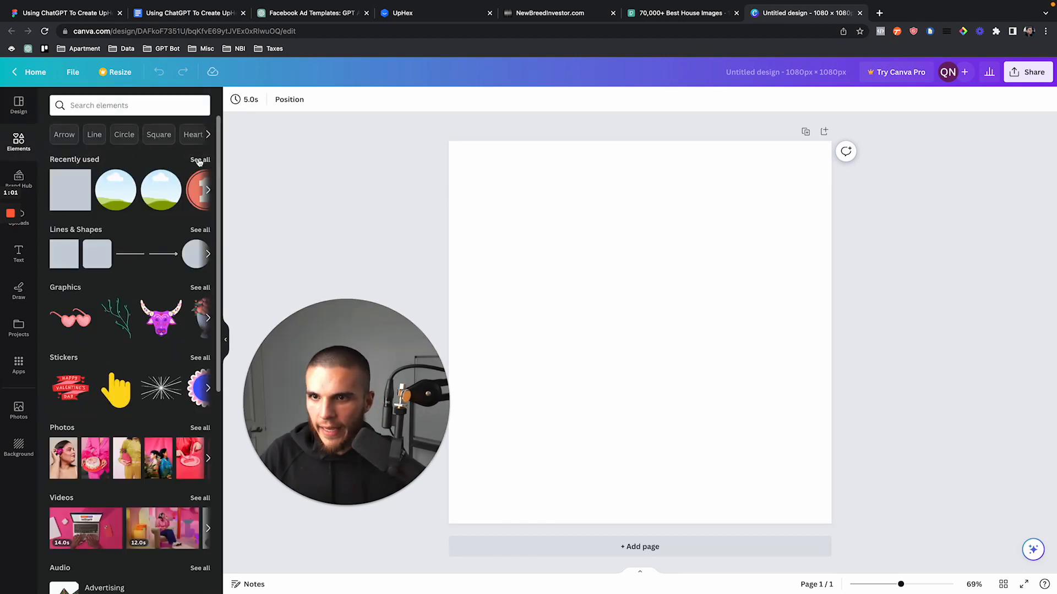
click(200, 160)
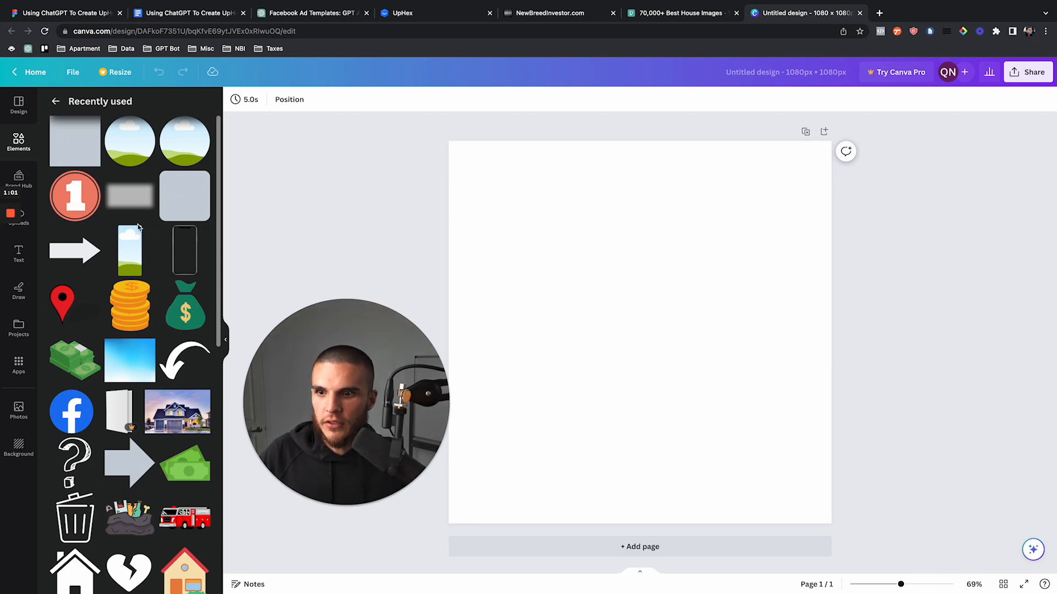
scroll(164, 234, down, 4)
scroll(106, 202, up, 2)
scroll(106, 201, down, 1)
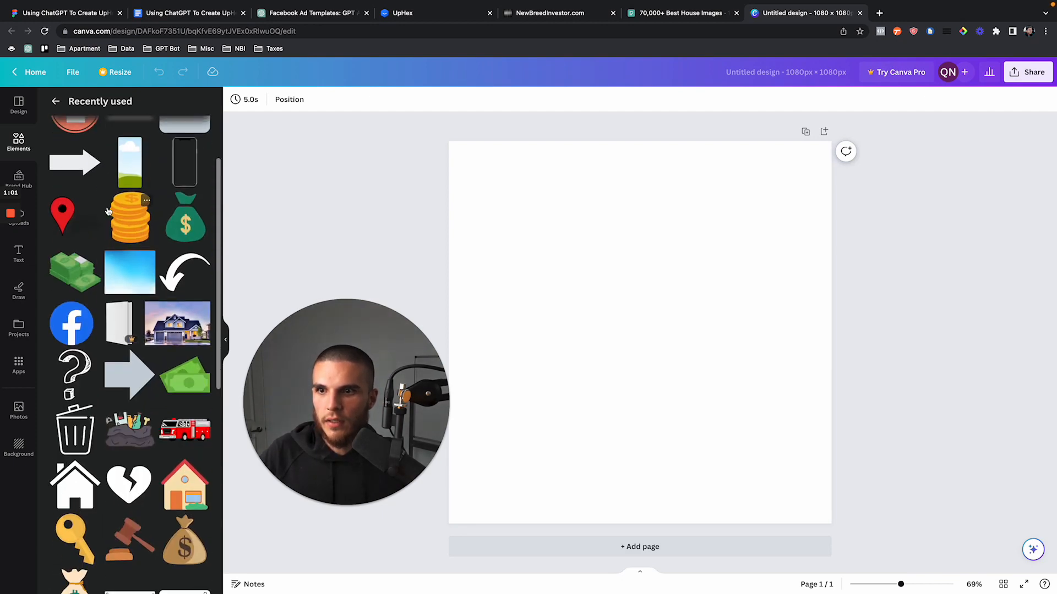
click(56, 101)
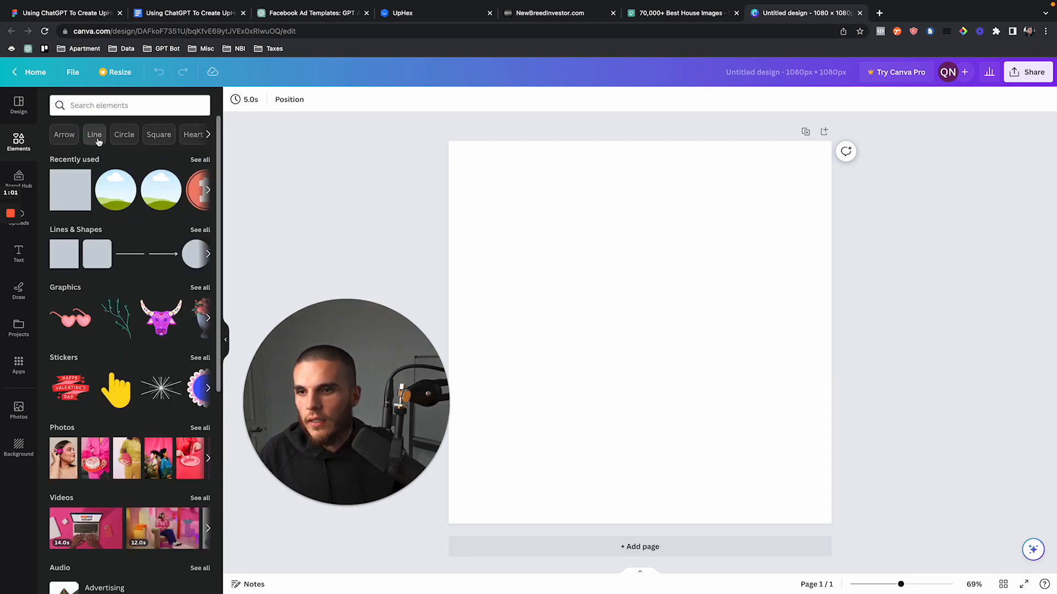
Search the Canva elements for "grid" and browse the full collection of grid layouts
click(111, 105)
text(grid)
key(Return)
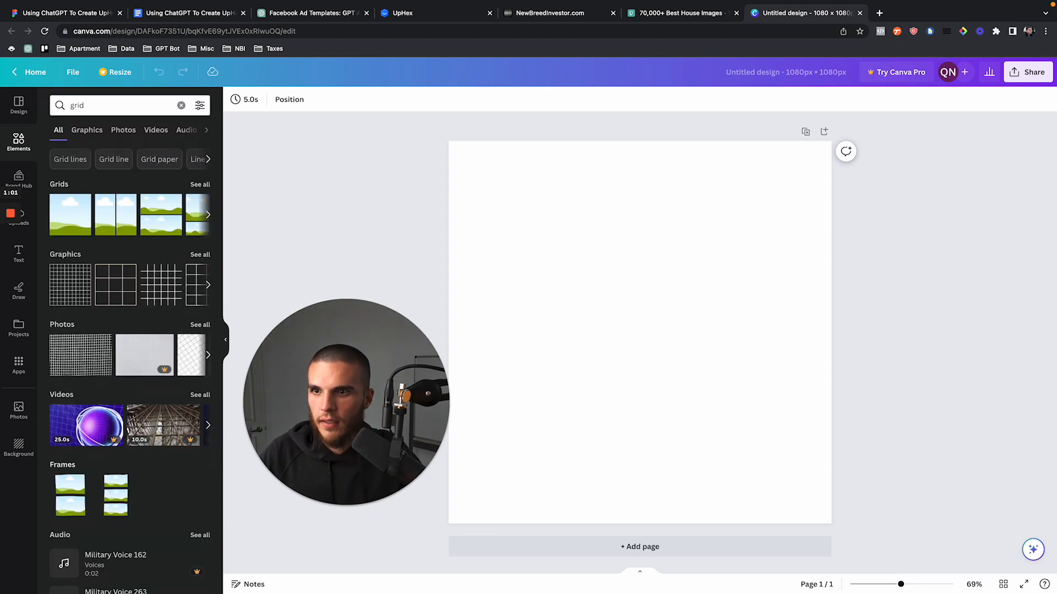
click(200, 185)
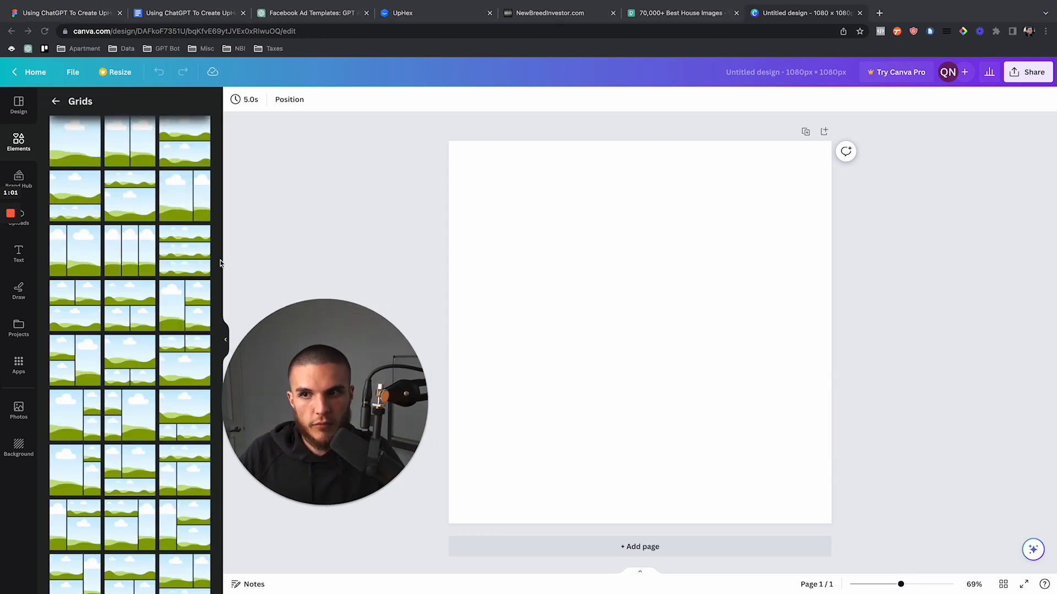
scroll(148, 342, down, 1)
scroll(148, 342, down, 10)
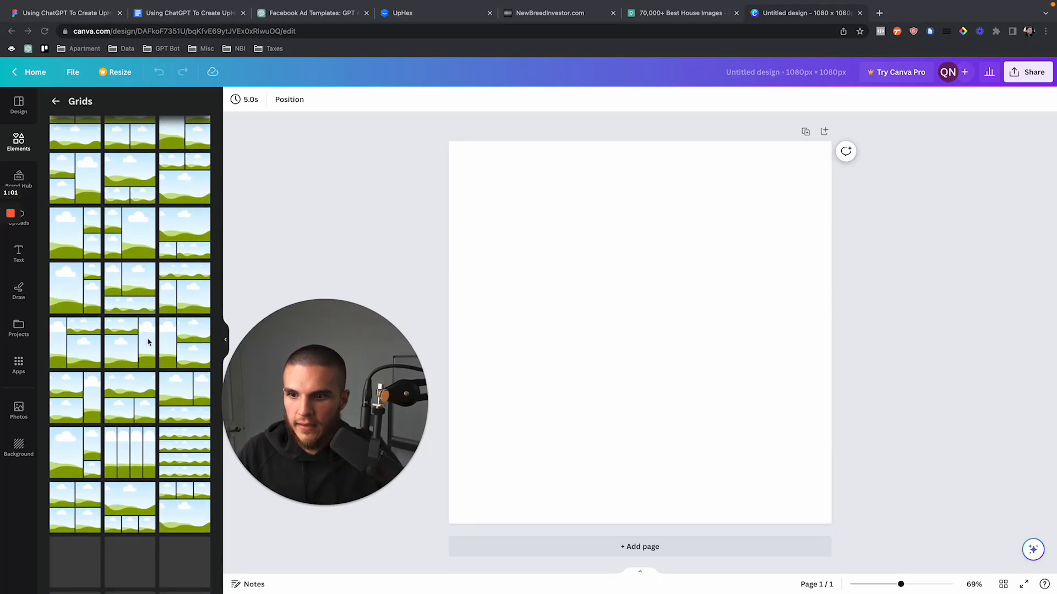
Add a two-by-two grid of four equal photo cells filling the blank page
scroll(148, 341, down, 3)
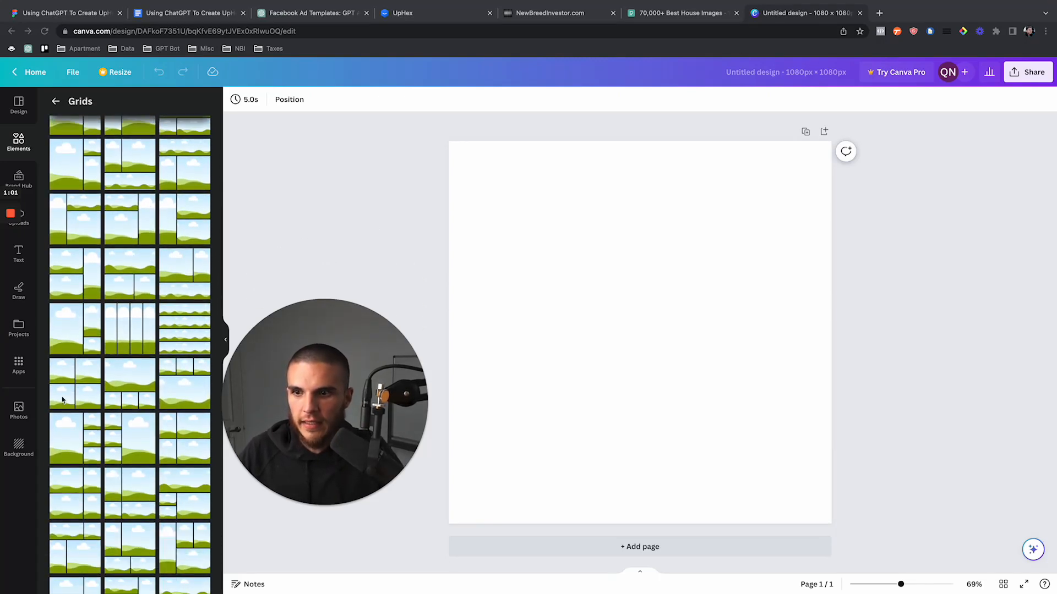
click(74, 390)
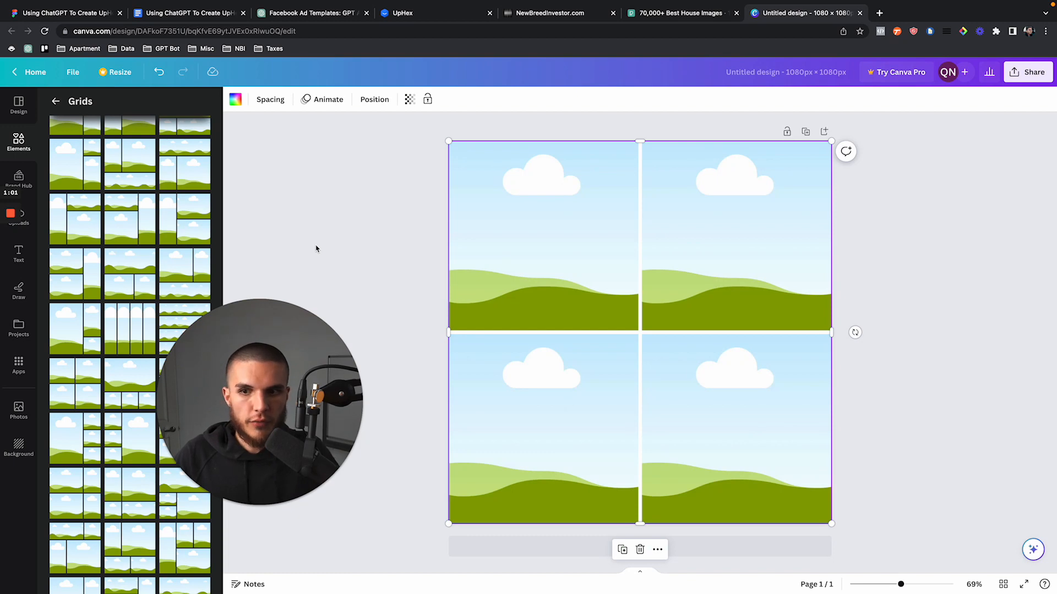
click(431, 241)
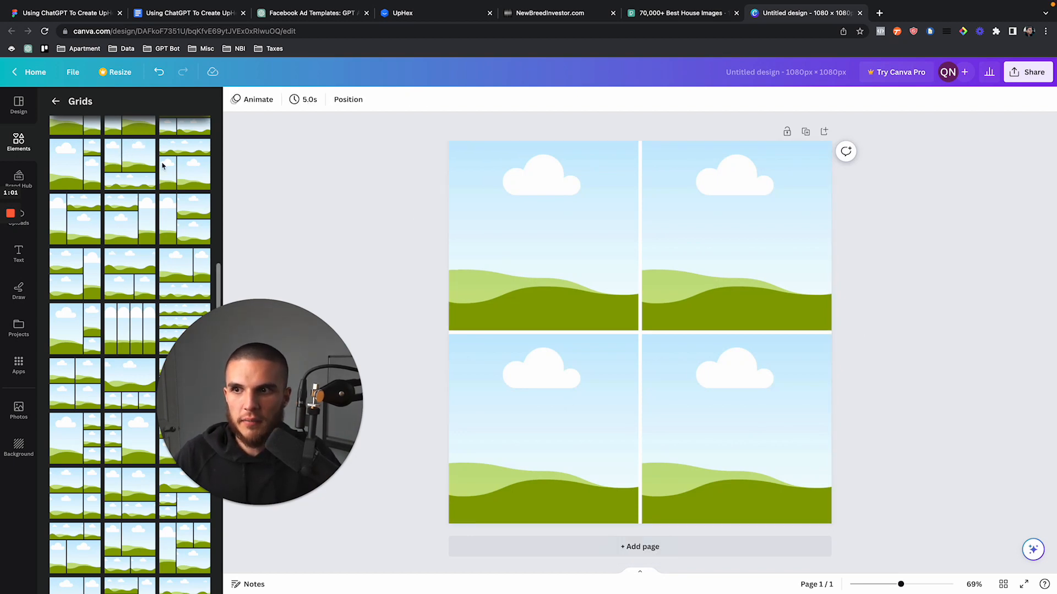
Fill the grid's upper-left cell with the uploaded photo of the garage-front house under an orange sunset sky
click(31, 225)
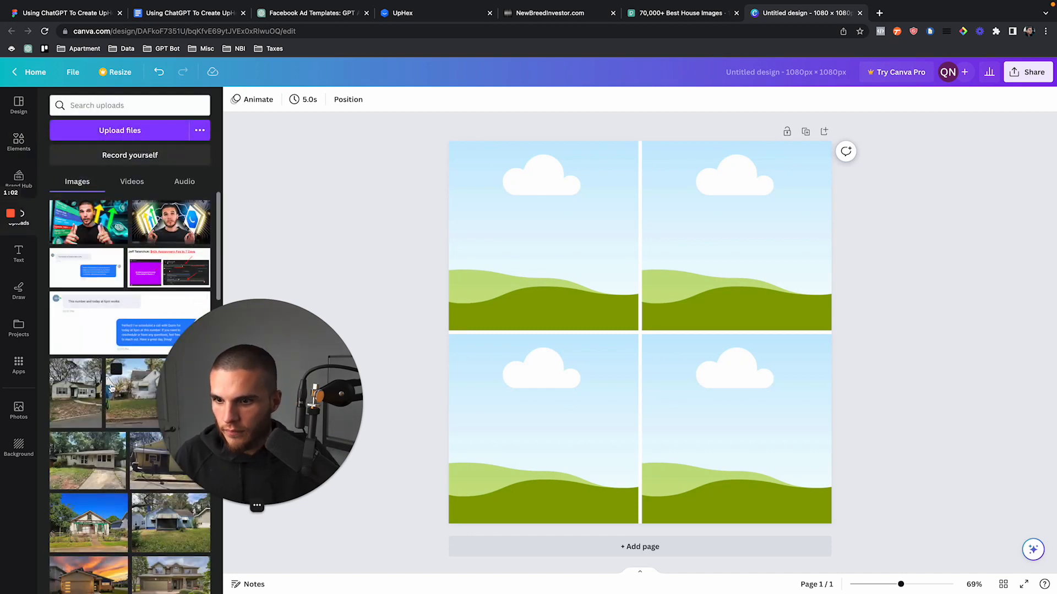
drag(229, 377, 258, 205)
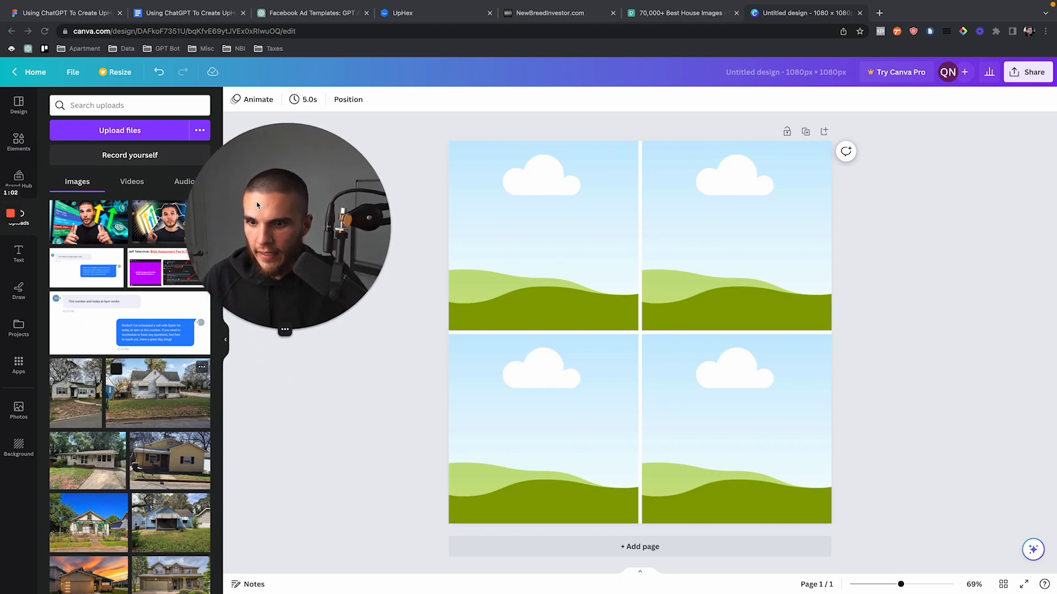
scroll(171, 440, down, 2)
drag(277, 305, 276, 487)
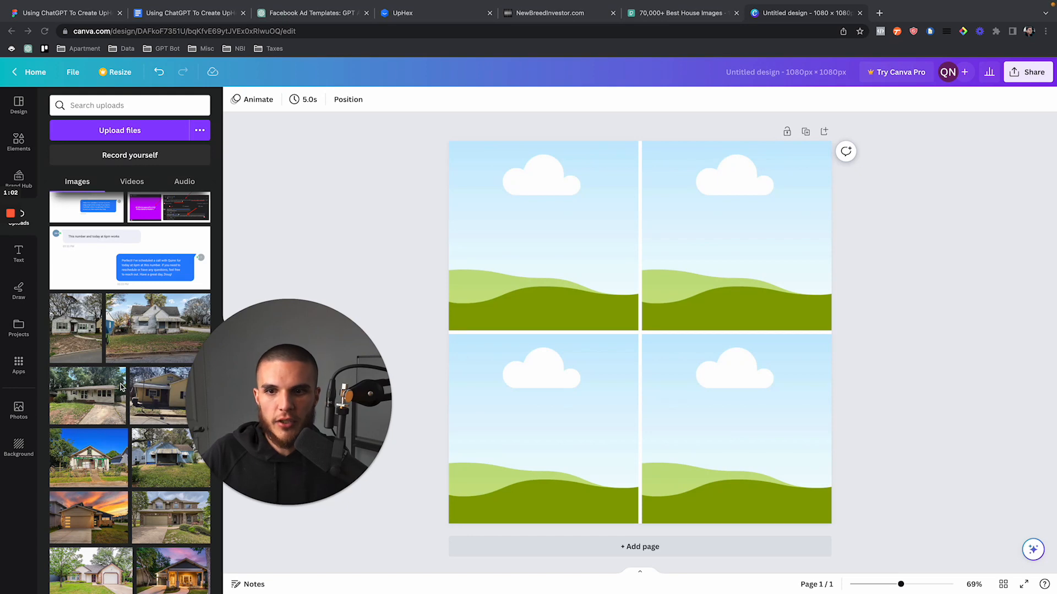
scroll(138, 429, down, 3)
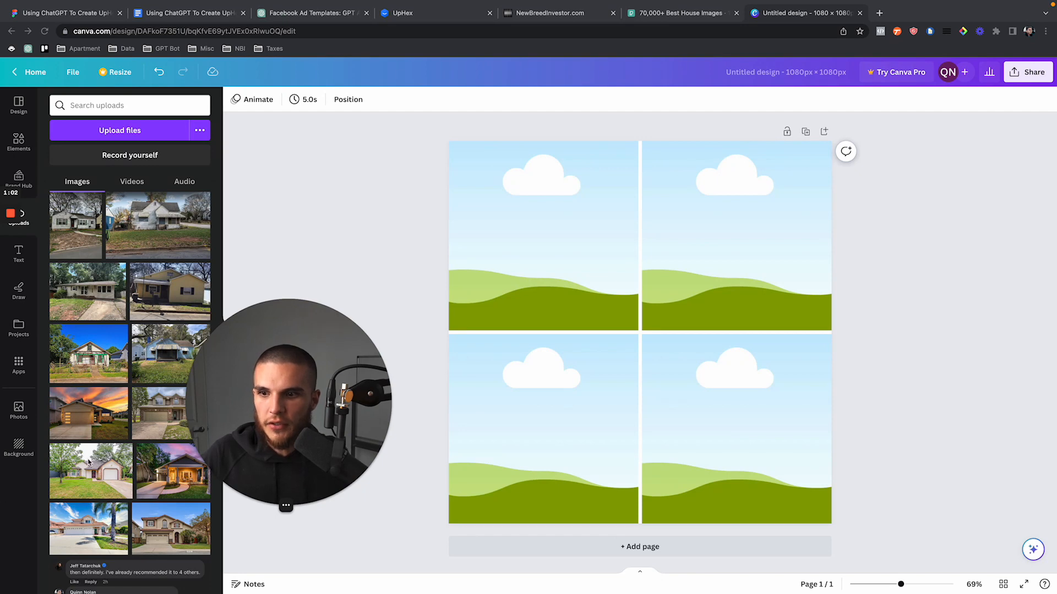
click(89, 390)
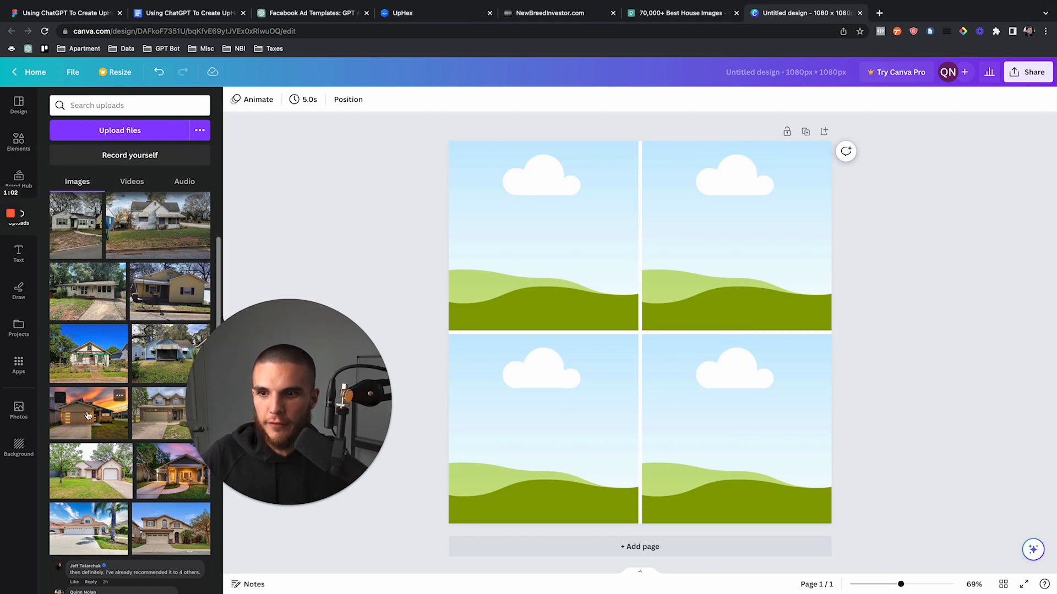
drag(605, 324, 527, 241)
double_click(523, 220)
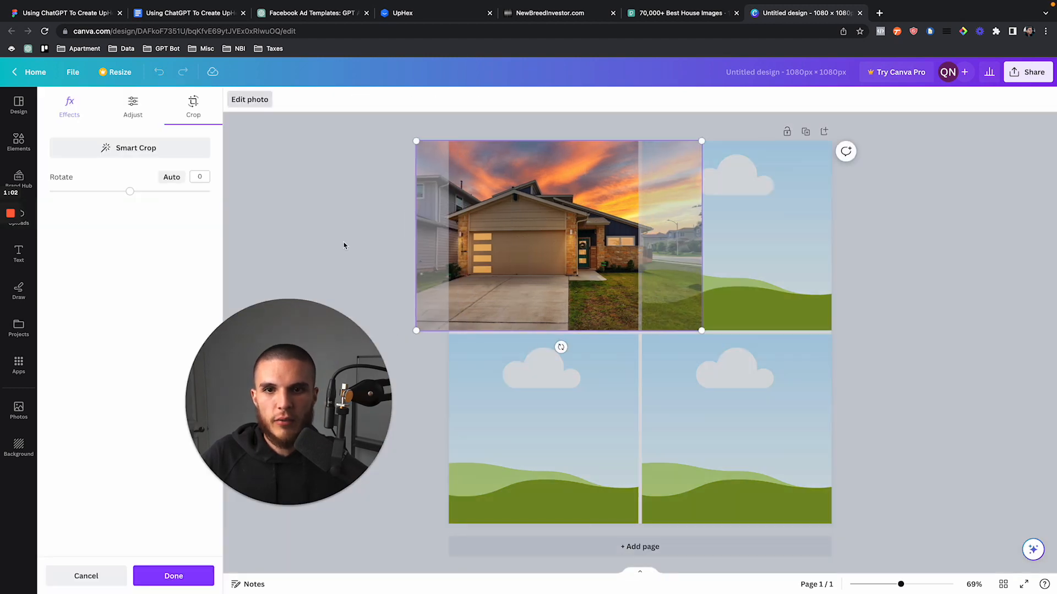
key(Return)
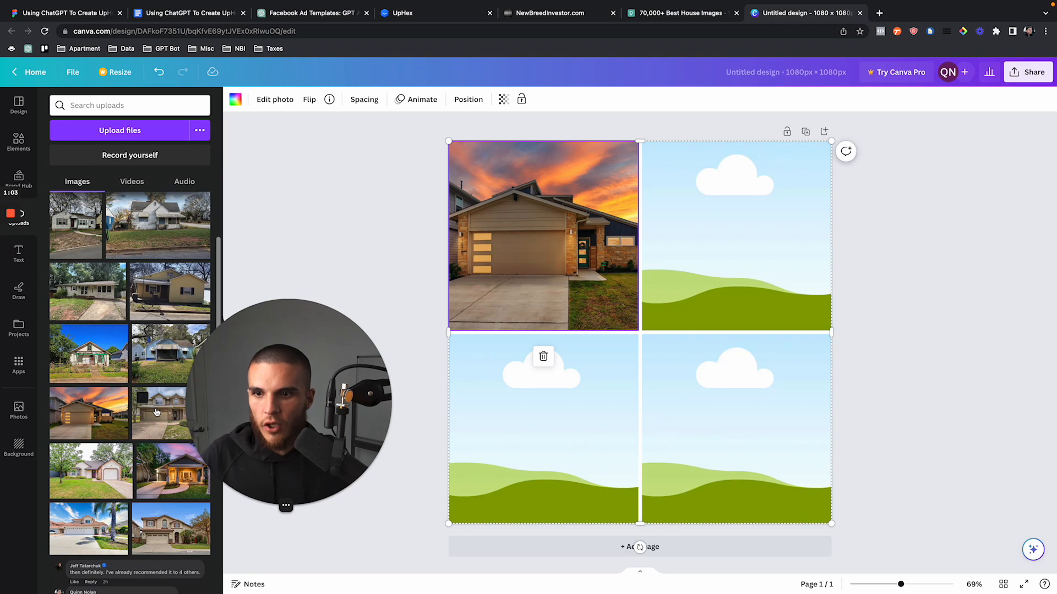
Fill the grid's upper-right cell with the uploaded dusk photo of the house with the lit front porch
drag(144, 479, 688, 300)
double_click(709, 305)
key(Return)
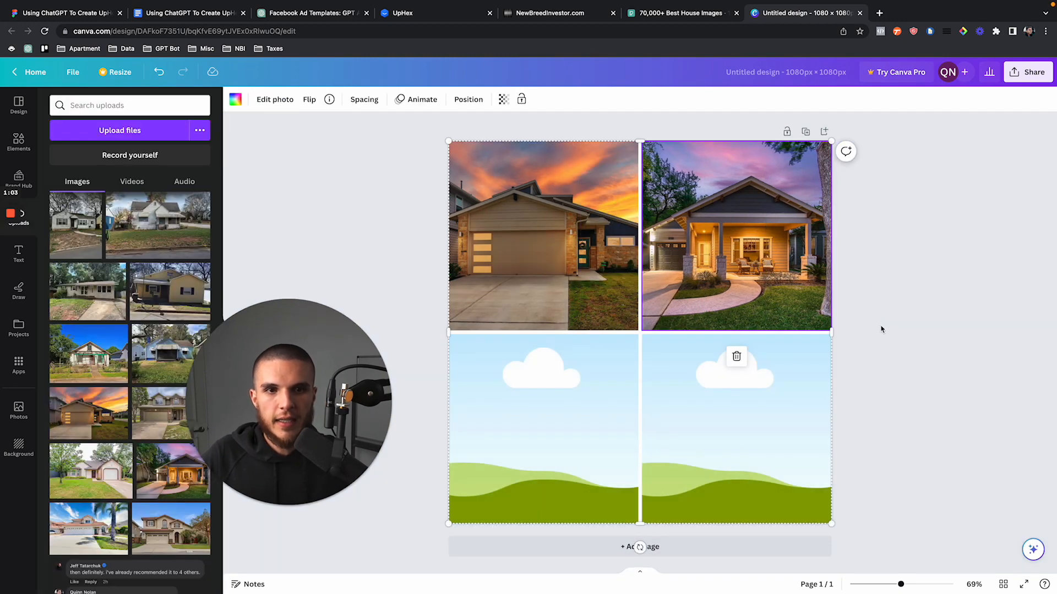
click(881, 329)
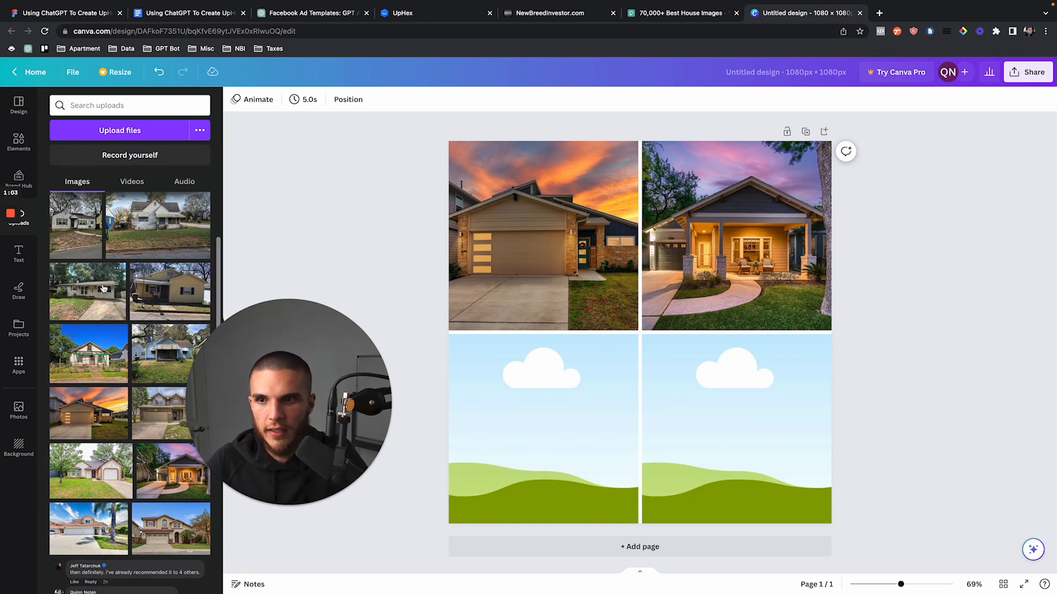
Fill the grid's lower-left cell with the uploaded photo of the white-garage house with palm trees
scroll(102, 286, up, 2)
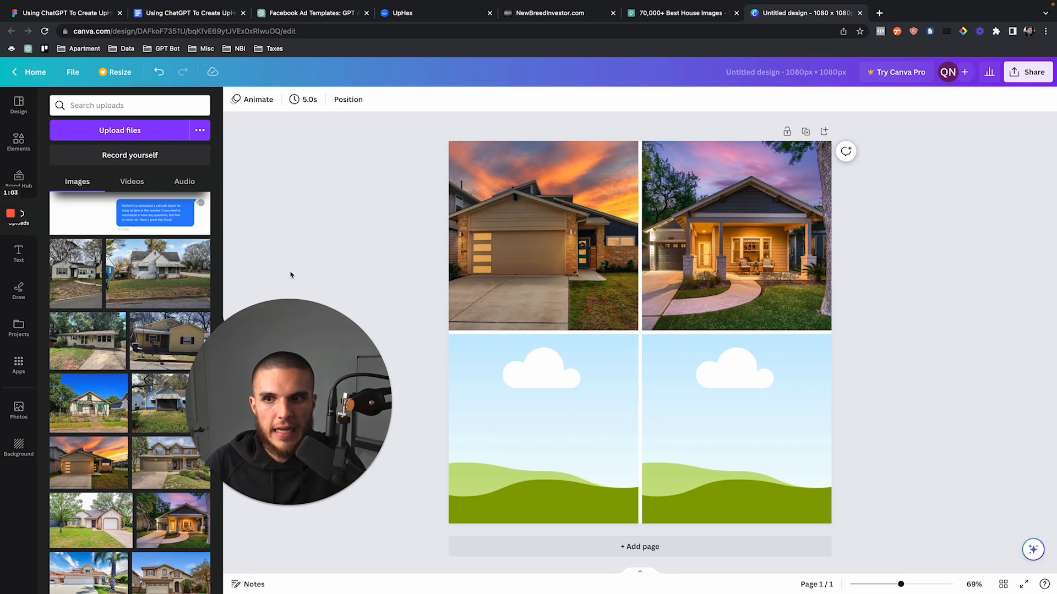
scroll(181, 270, down, 1)
scroll(180, 270, down, 3)
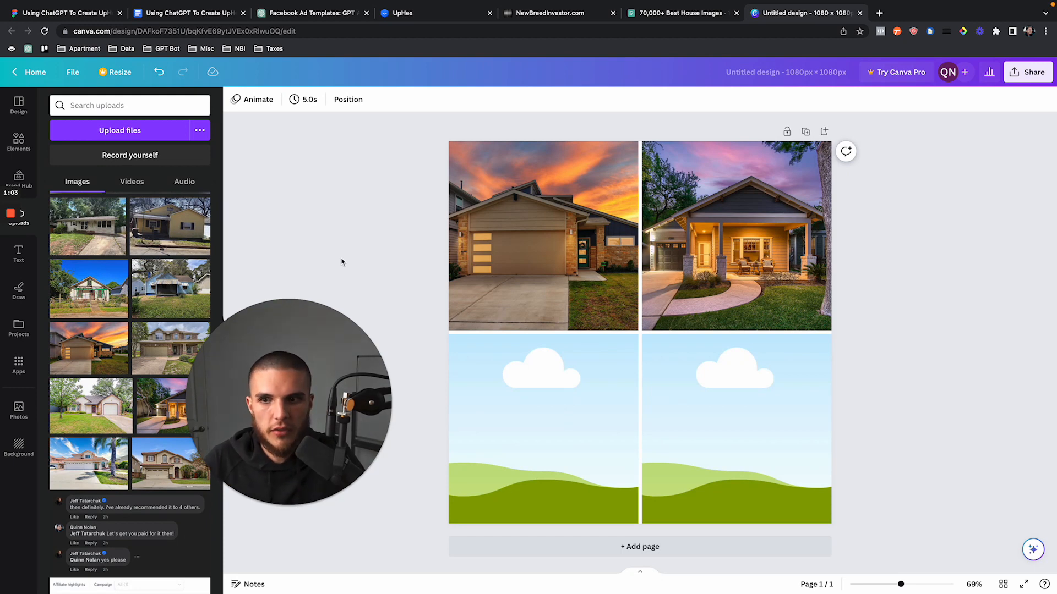
drag(101, 468, 511, 429)
double_click(493, 433)
click(370, 279)
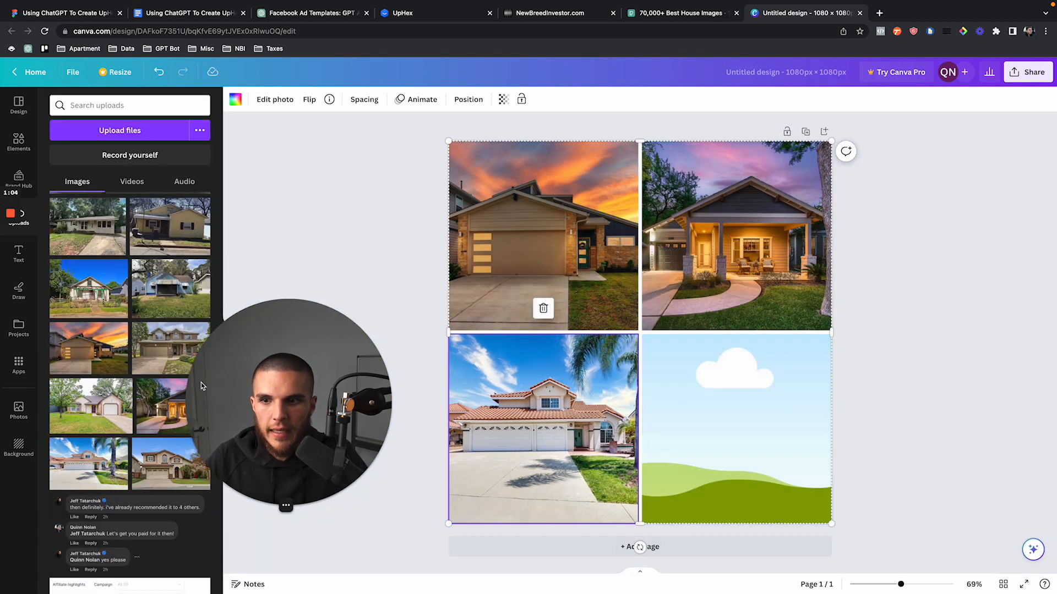
Fill the grid's lower-right cell with the uploaded photo of the beige two-storey house with a tiled roof
drag(147, 469, 695, 461)
double_click(671, 461)
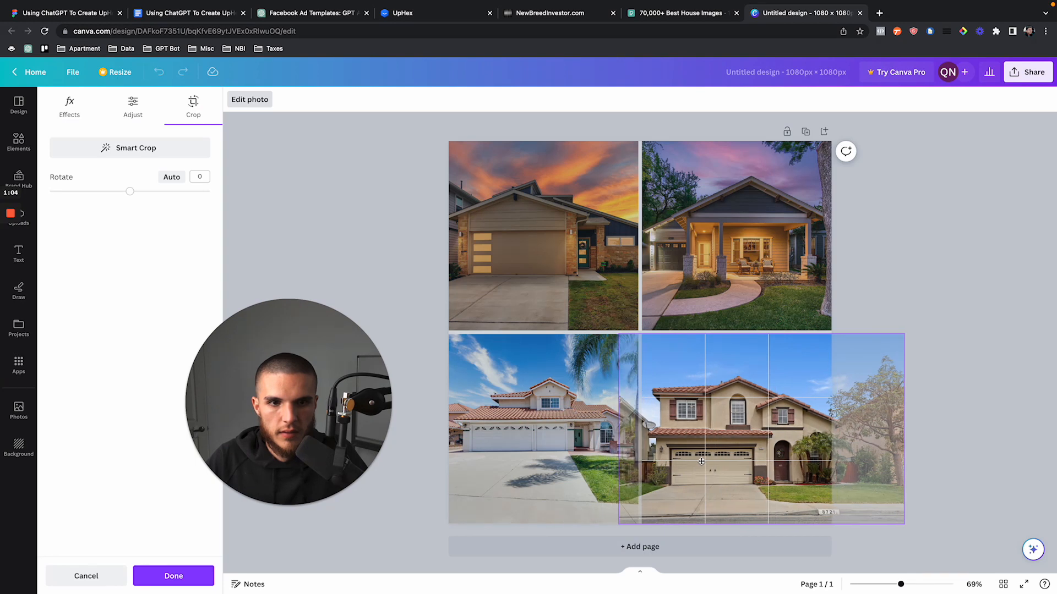
click(436, 268)
click(361, 231)
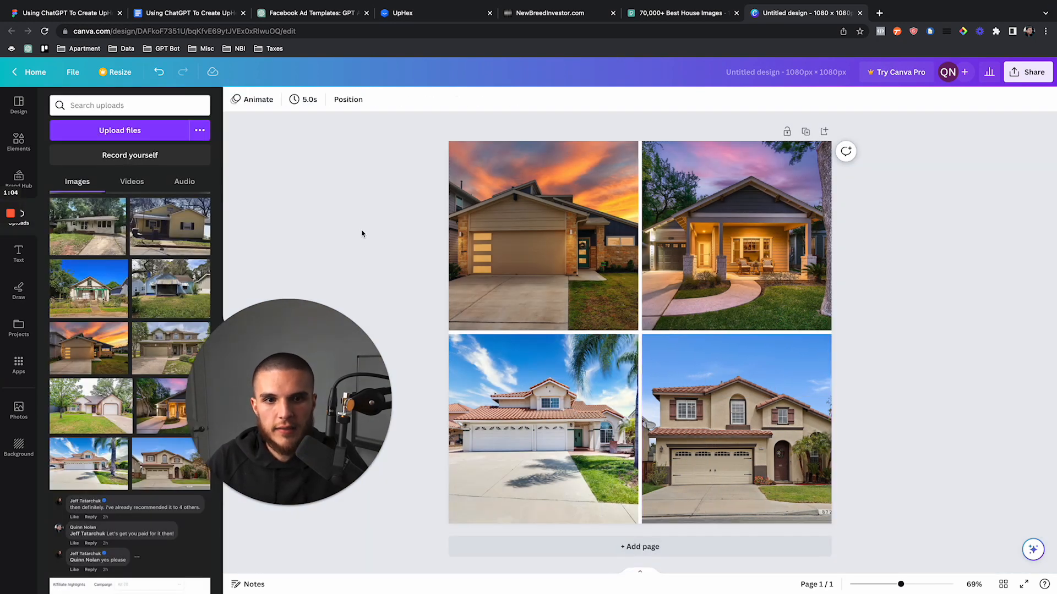
Look through the uploaded images for other house photos
key(F2)
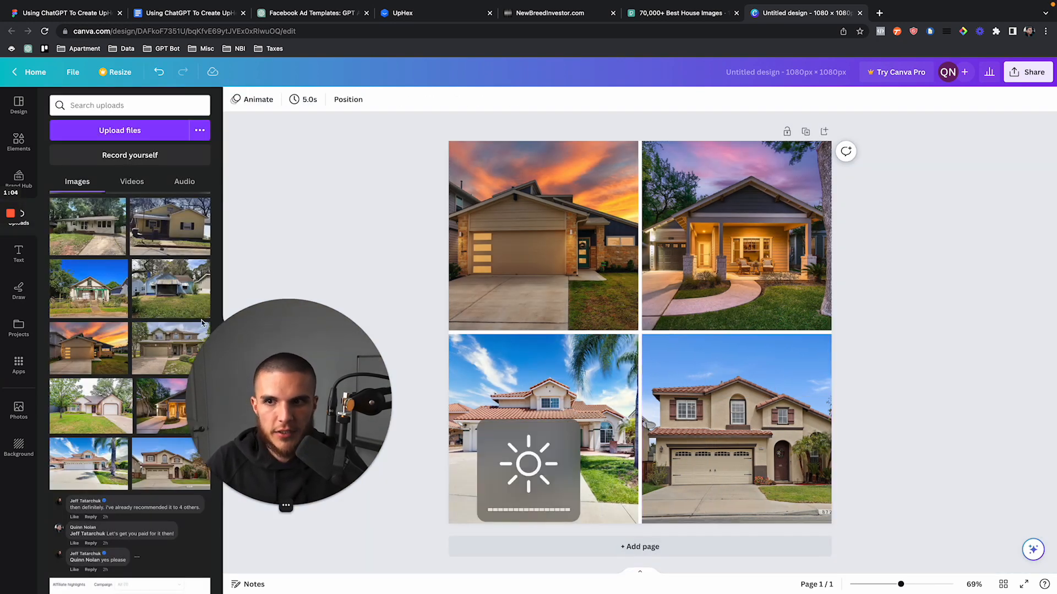
scroll(109, 298, down, 10)
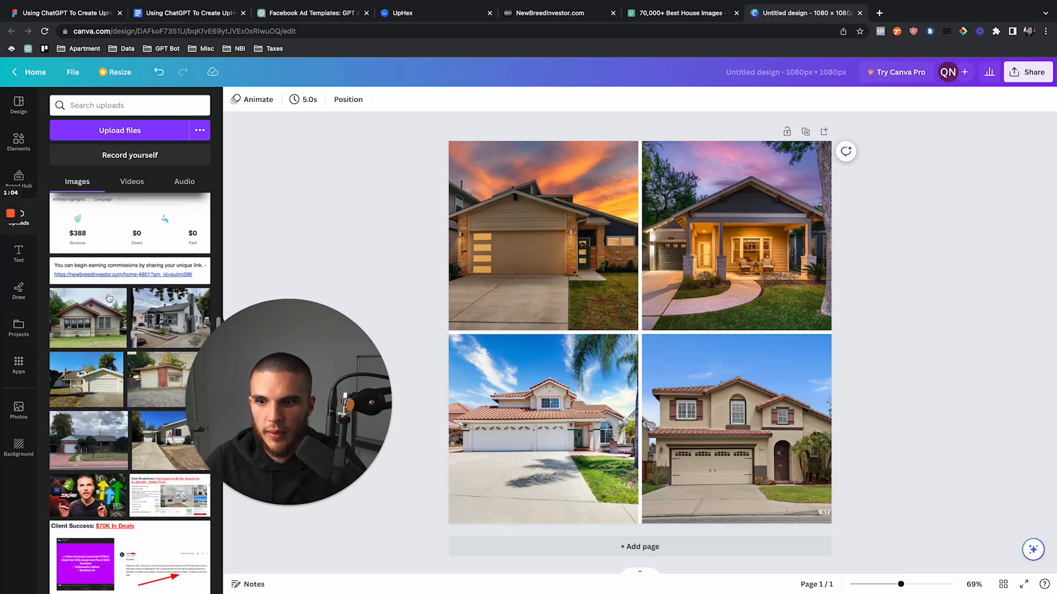
scroll(109, 298, down, 15)
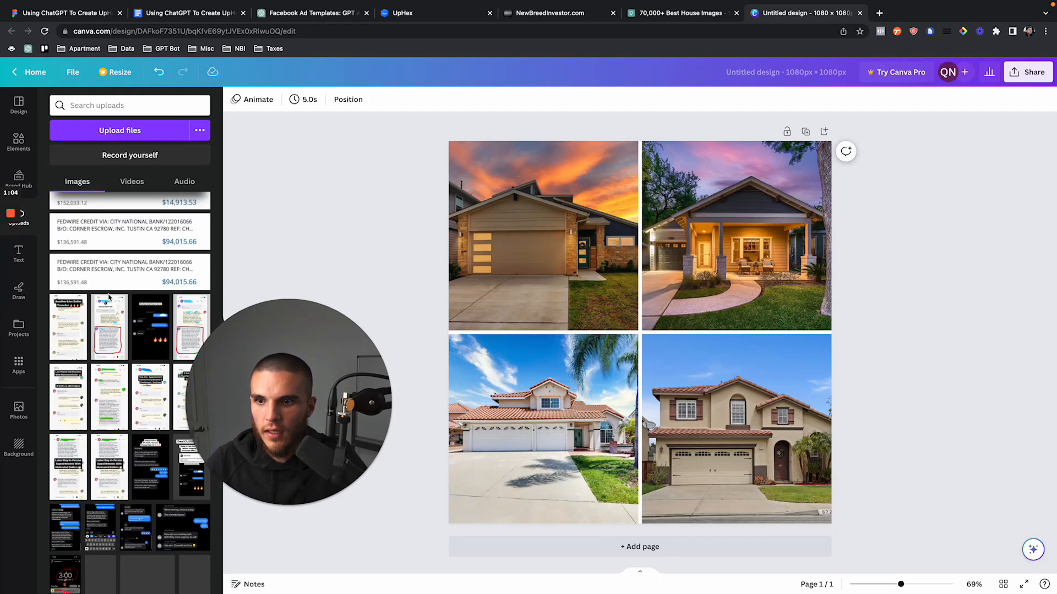
scroll(108, 297, down, 5)
scroll(108, 297, down, 15)
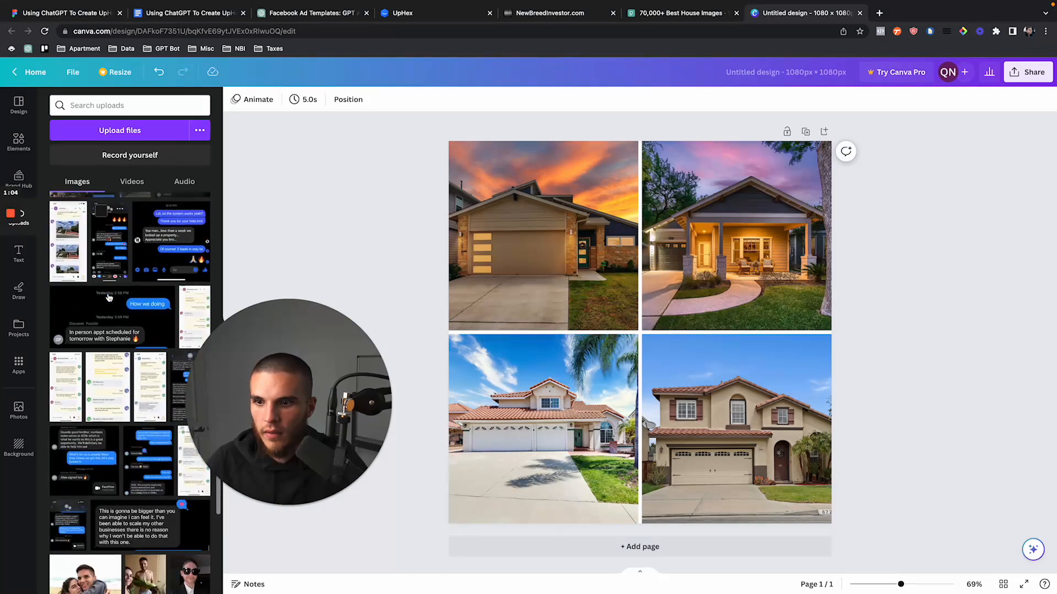
scroll(109, 298, down, 15)
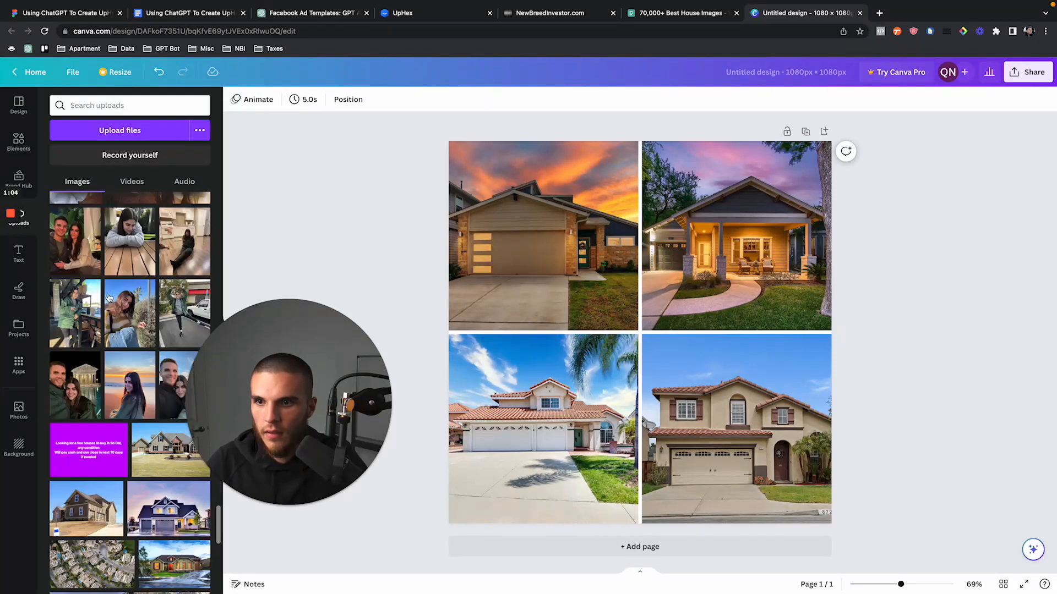
scroll(109, 297, up, 2)
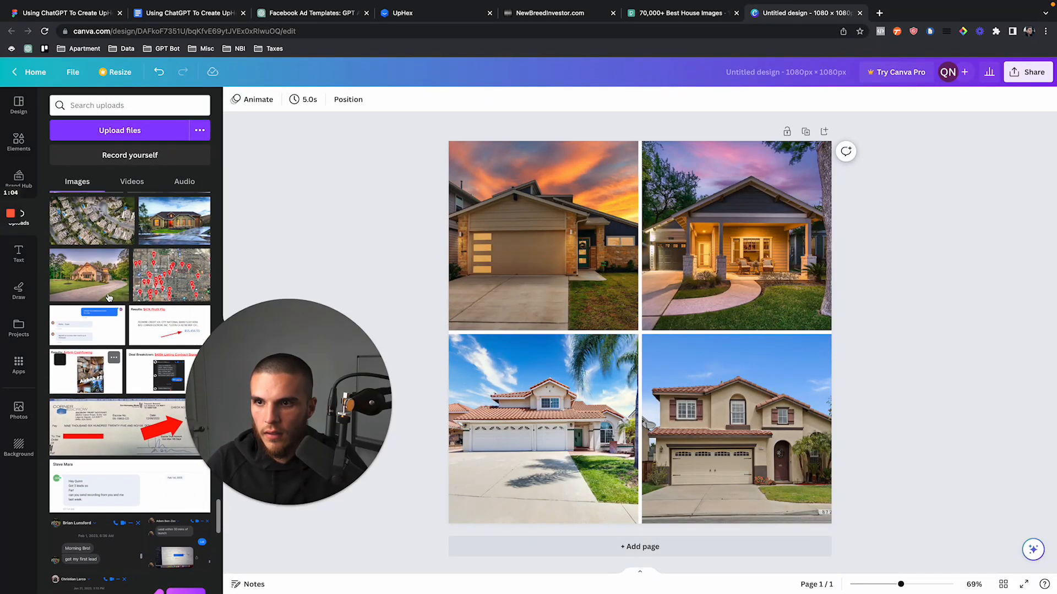
scroll(99, 285, up, 20)
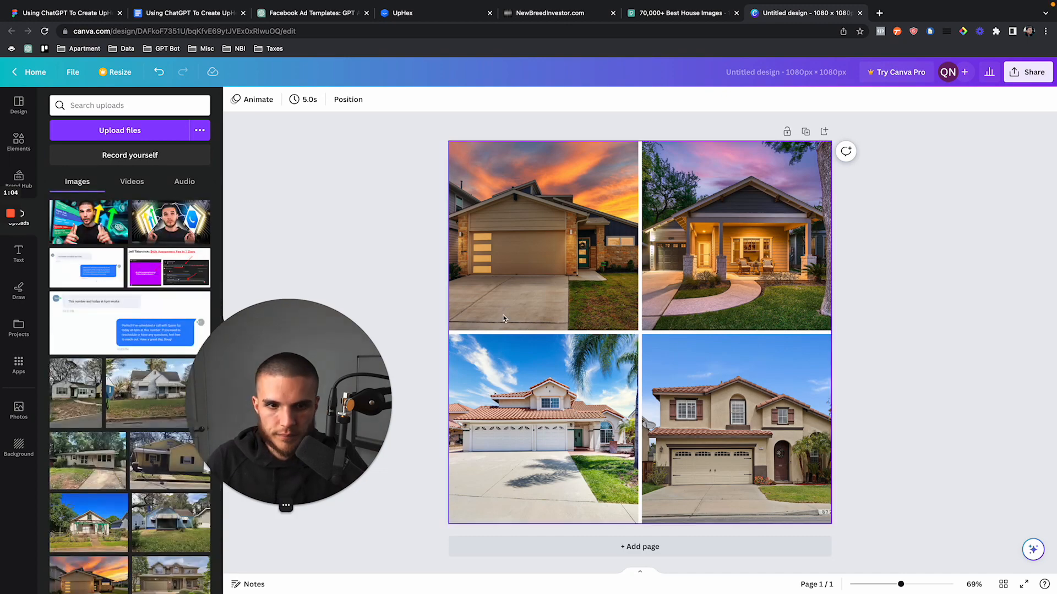
Shift the lower-right house photo slightly to the left within its grid cell
double_click(710, 405)
drag(753, 401, 741, 401)
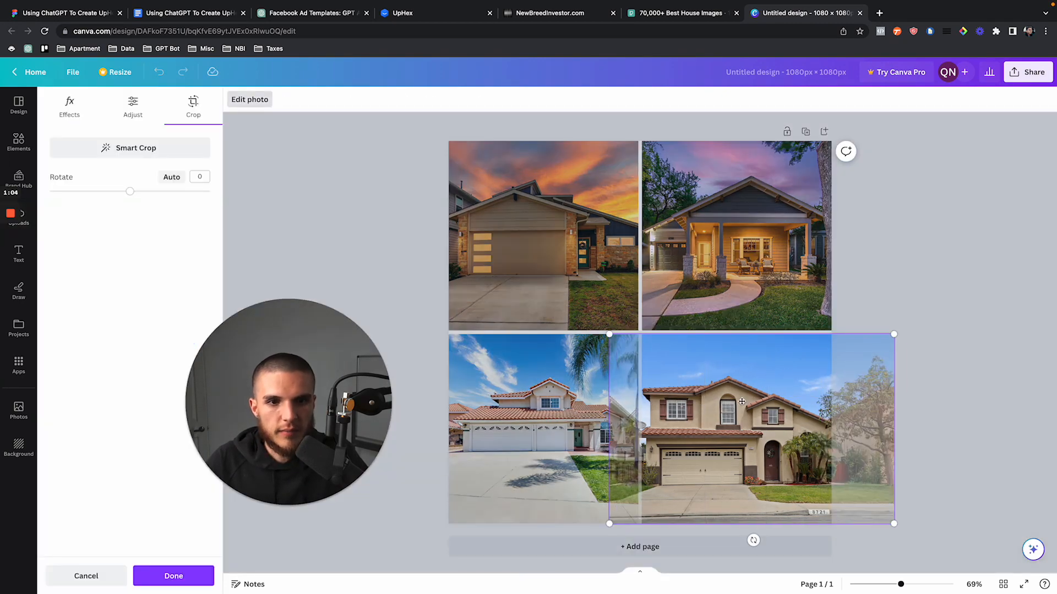
click(846, 319)
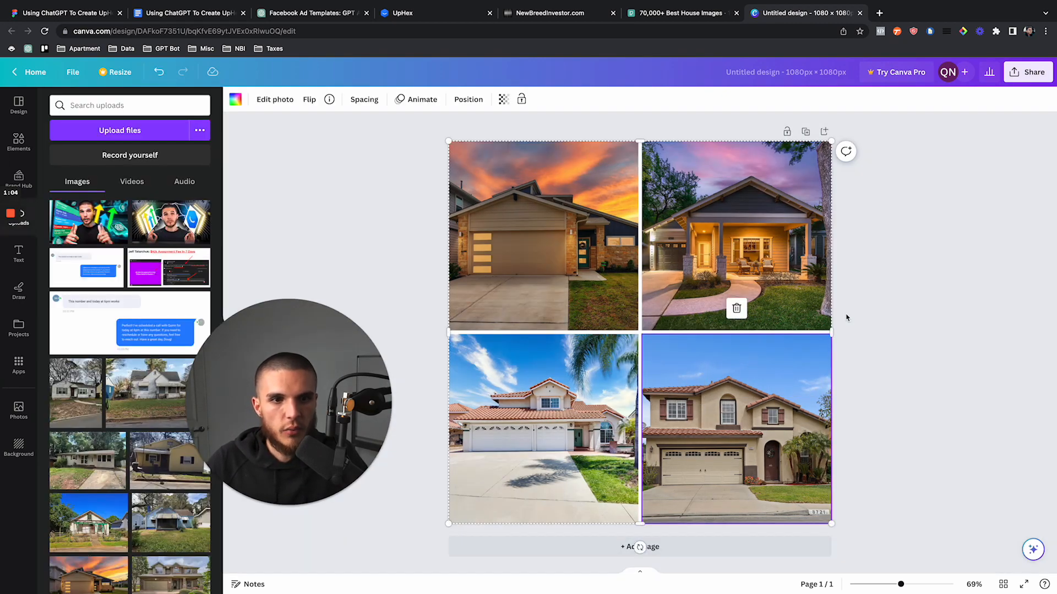
click(861, 369)
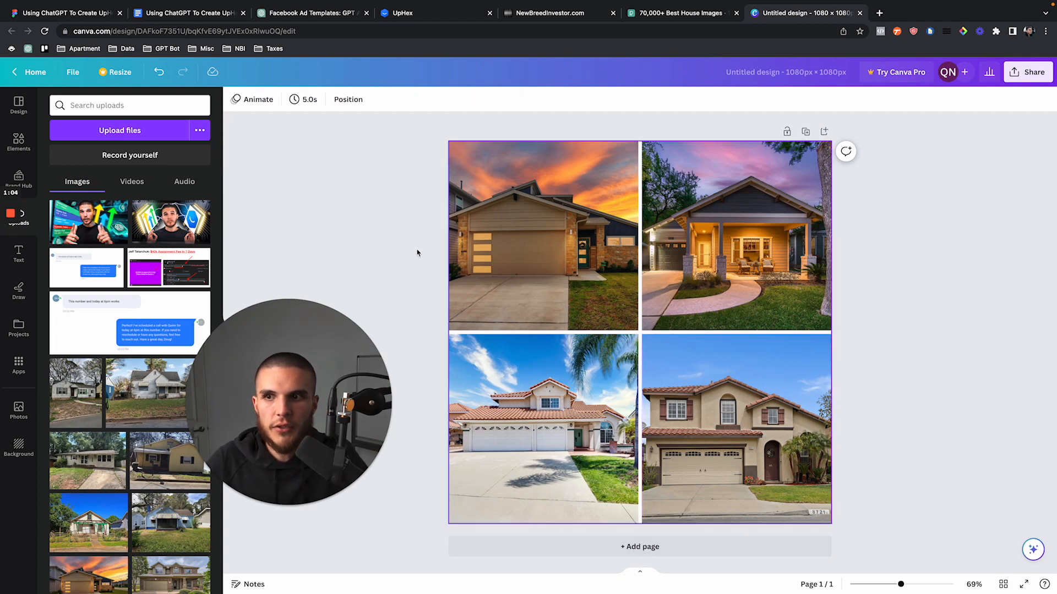
Look up "squares" in the elements and add a blue square shape at the centre of the page
click(31, 143)
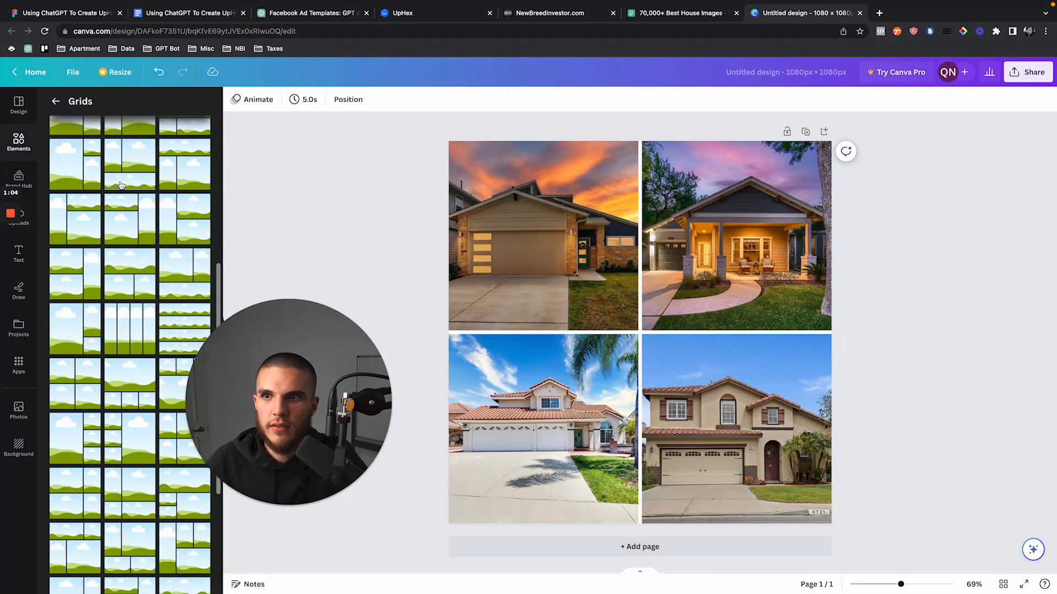
scroll(121, 185, up, 7)
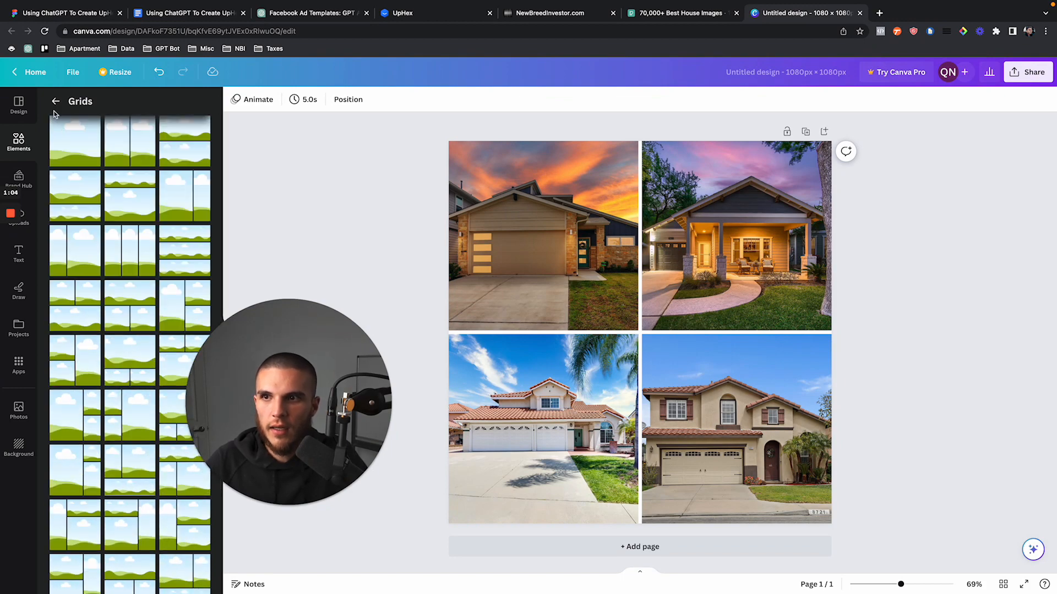
click(56, 103)
click(118, 105)
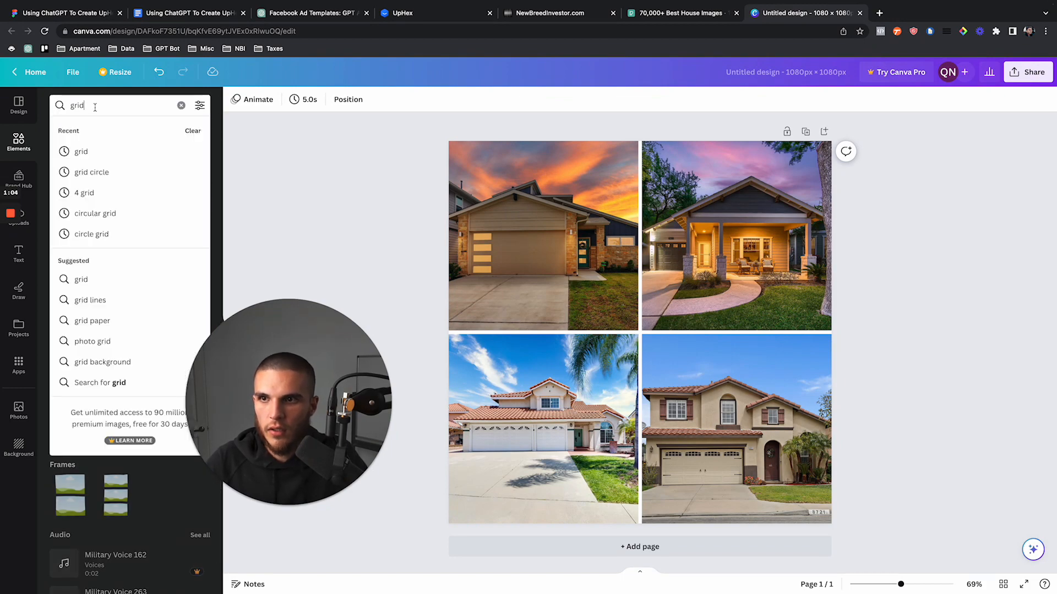
key(ctrl+a)
text(squares)
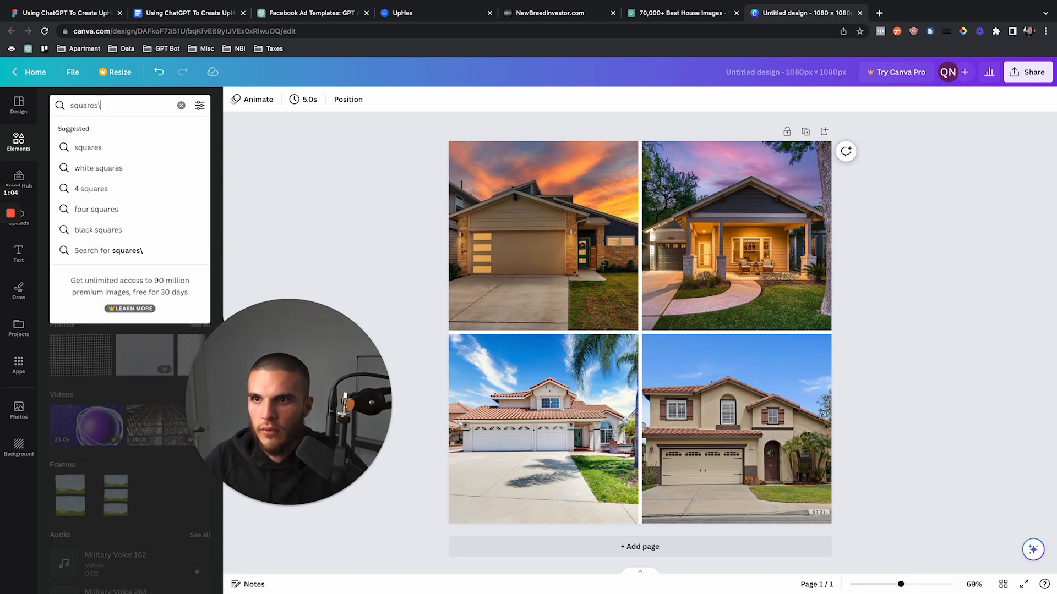
key(BackSpace)
click(91, 148)
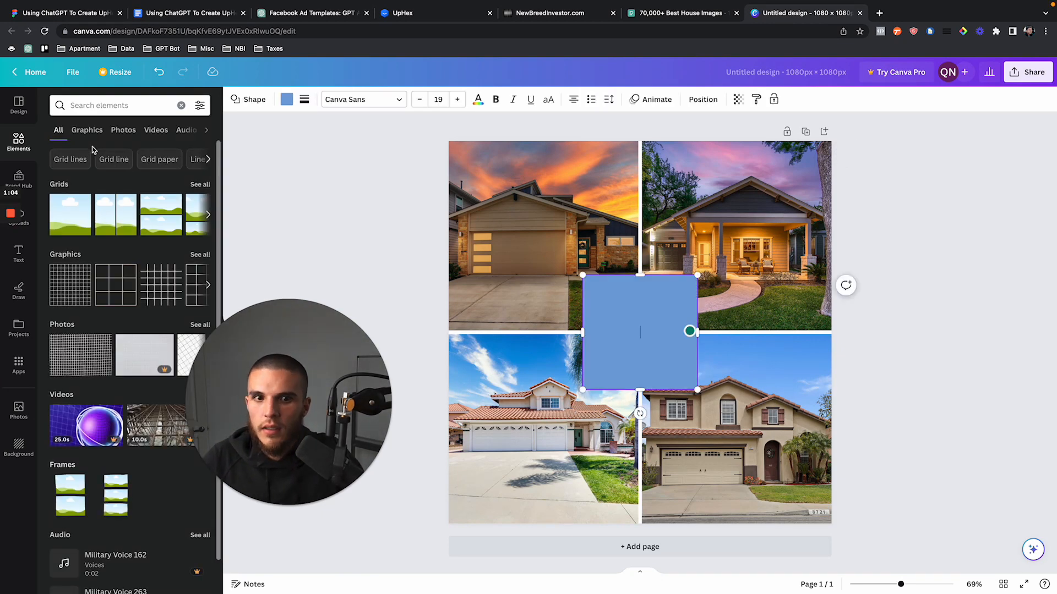
Reshape the blue square into a thin horizontal banner spanning the full page width between the two photo rows
drag(640, 275, 638, 340)
click(908, 369)
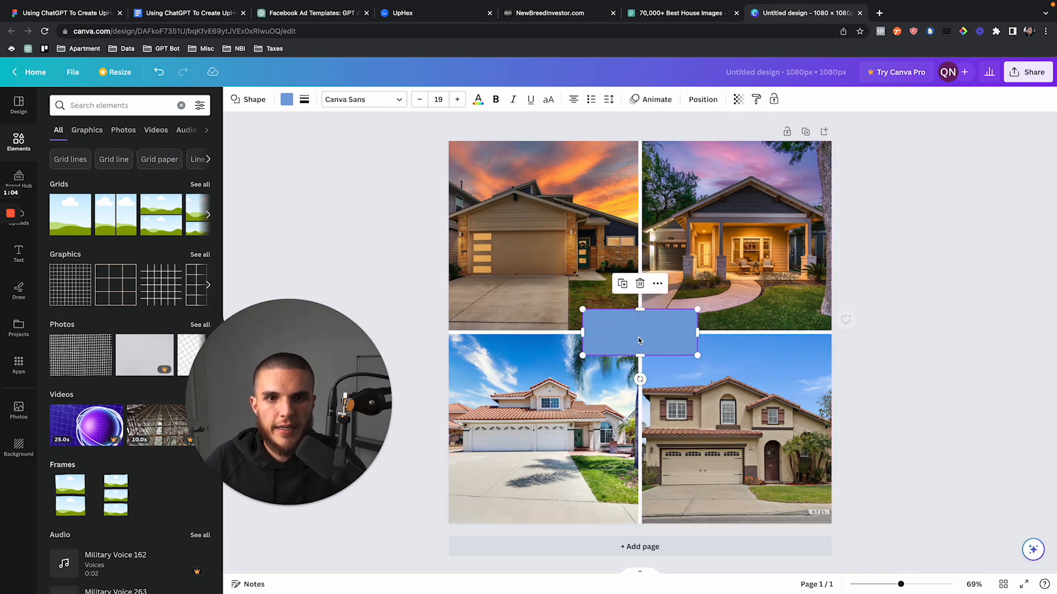
drag(571, 334, 449, 333)
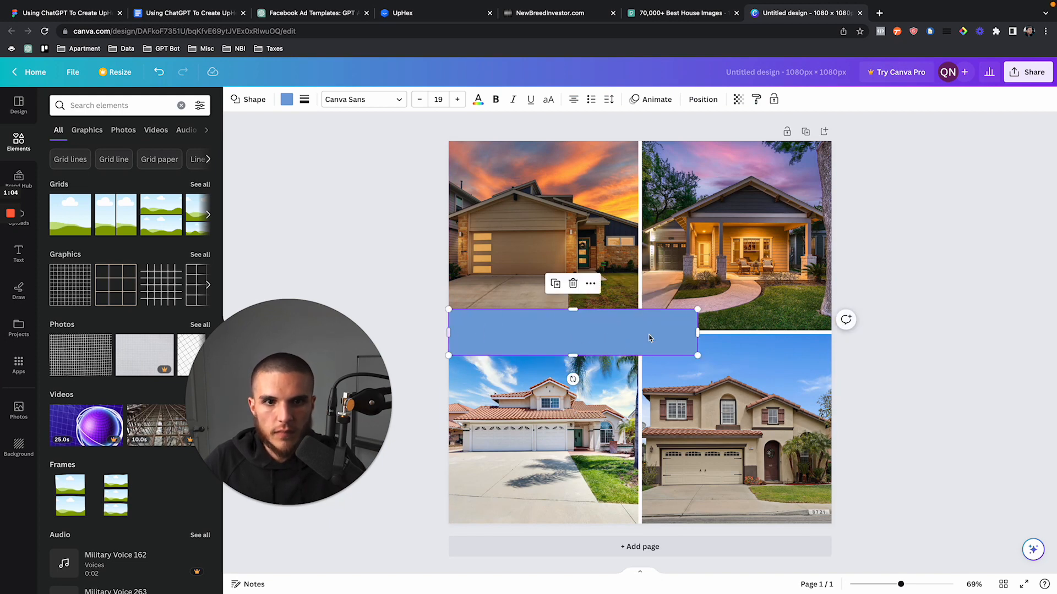
drag(698, 333, 831, 333)
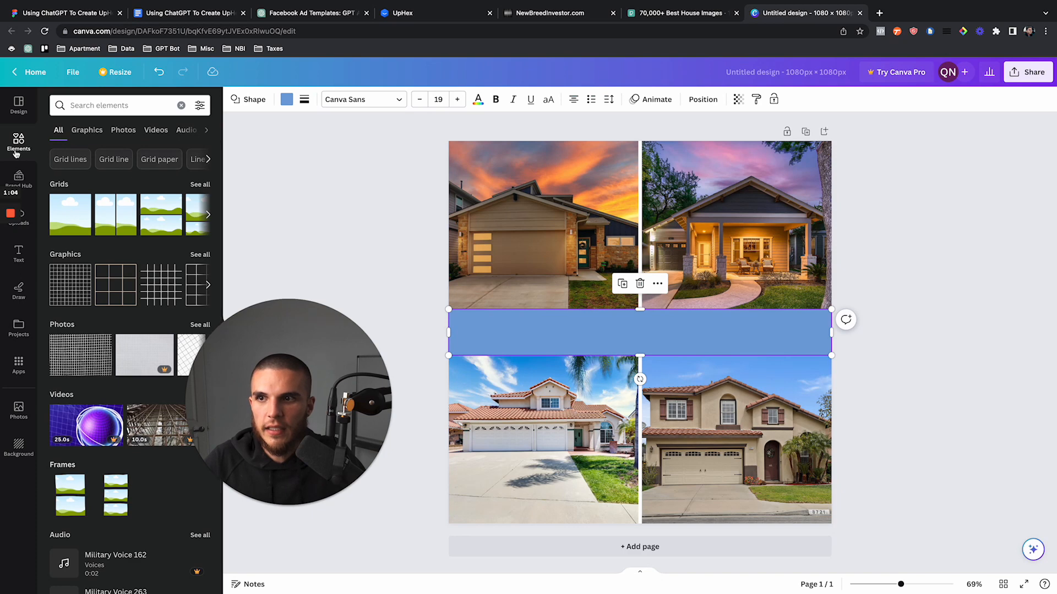
Add a heading text box to the page reading "CUSTOM LIST OF HOMES"
click(24, 257)
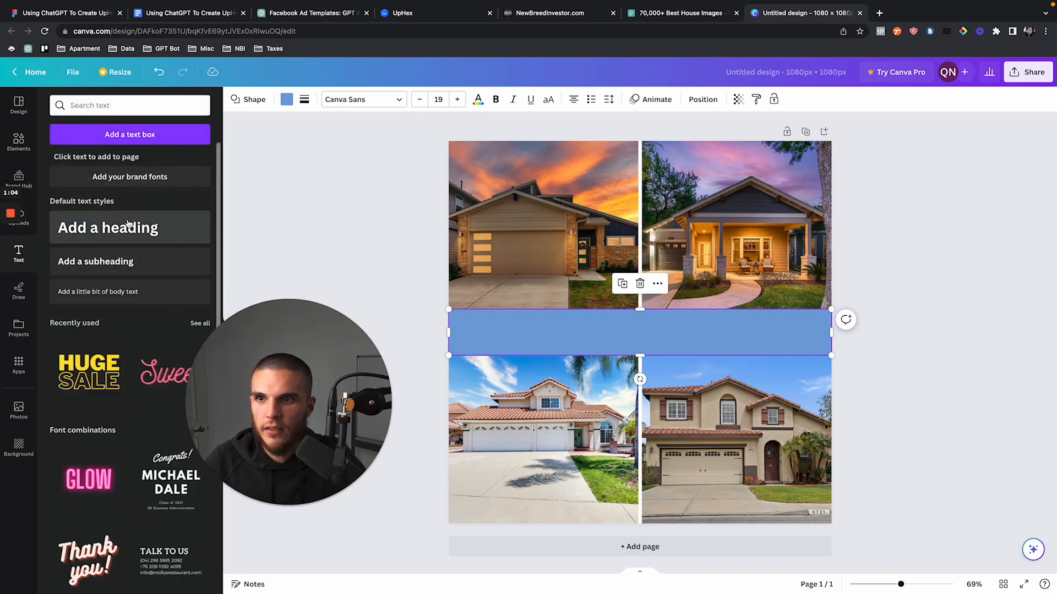
click(108, 227)
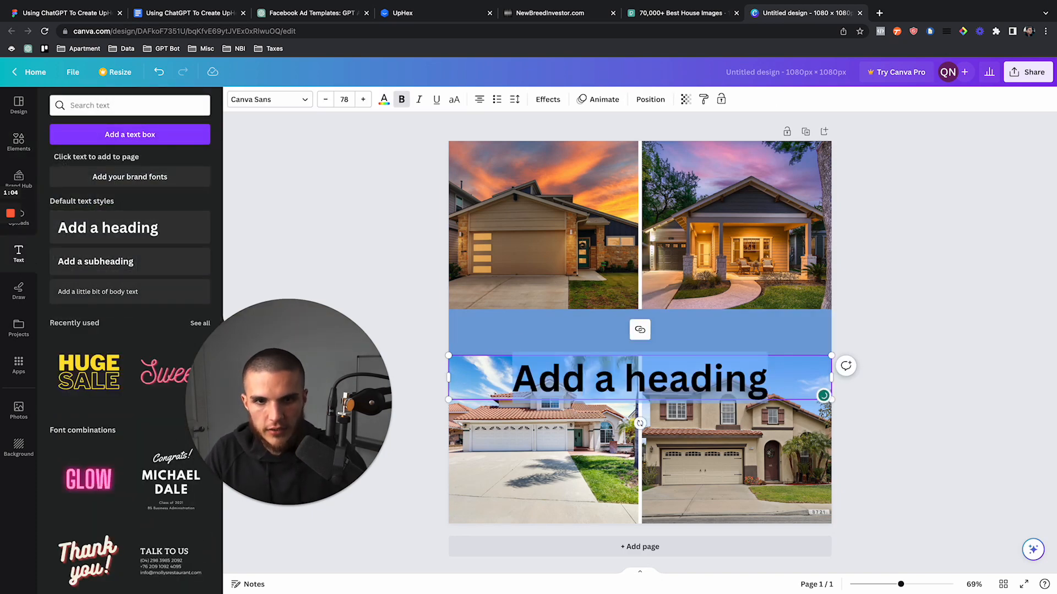
text(Custom)
key(ctrl+a)
text(C)
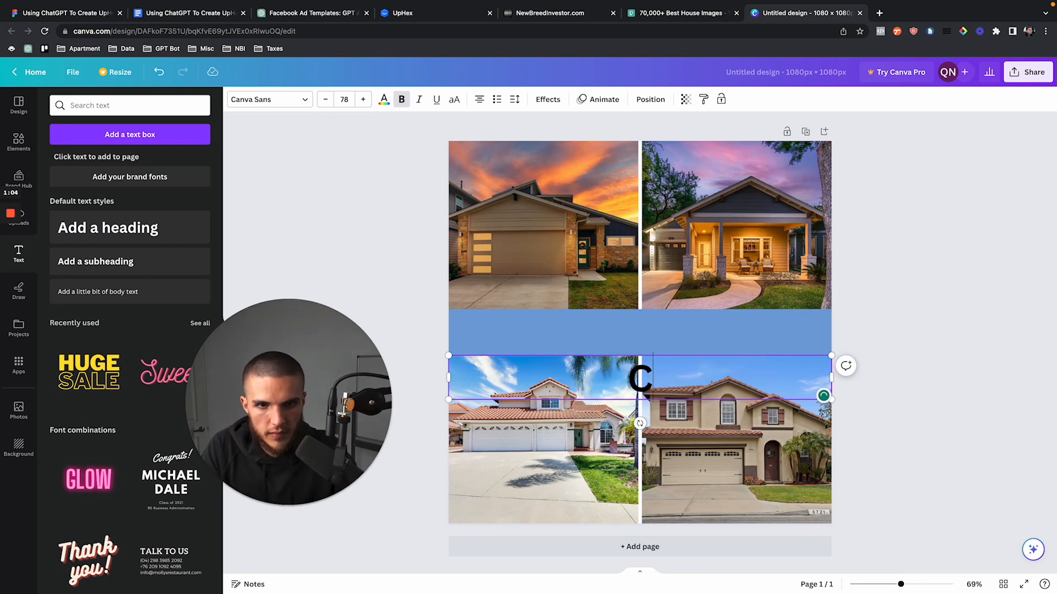
text(USTOM LIST OF HOMES)
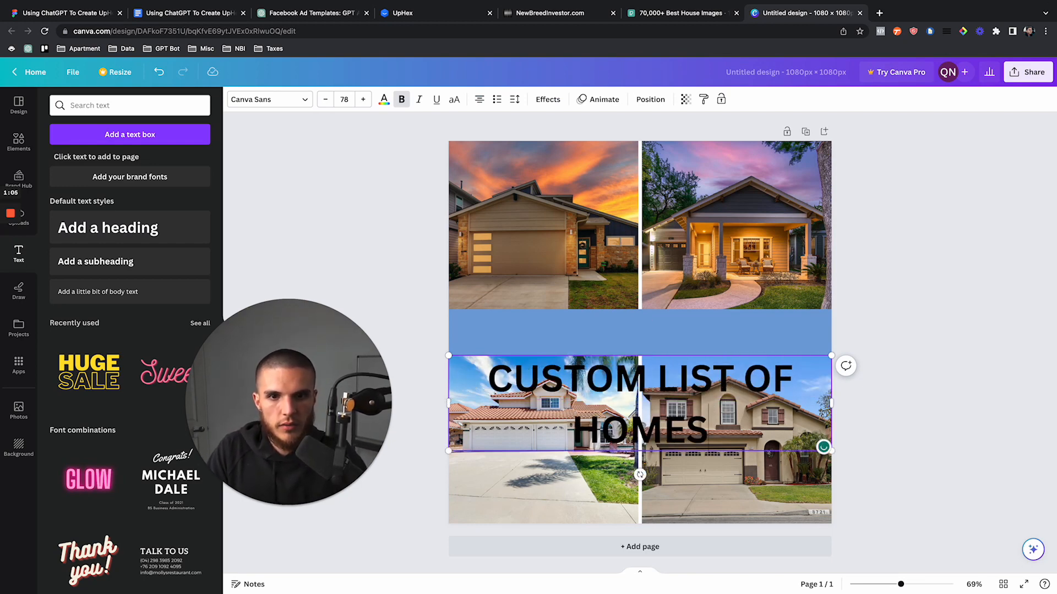
Reduce the whole heading's font size to 60 so it fits on one line
key(ctrl+a)
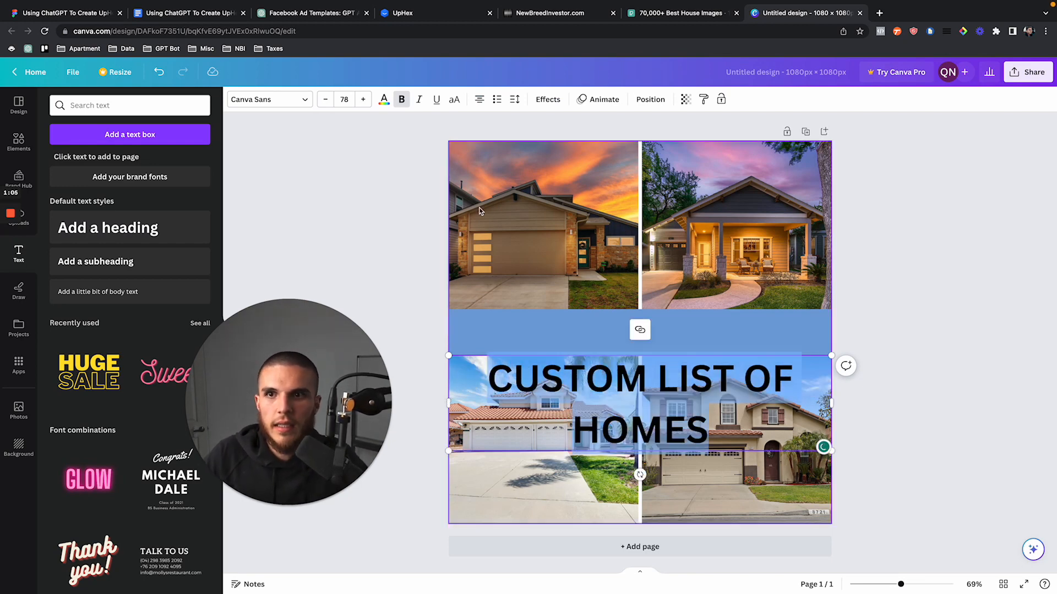
click(326, 99)
click(325, 100)
click(325, 100)
click(325, 100)
click(326, 99)
click(325, 100)
click(325, 100)
click(326, 100)
click(325, 99)
Change the banner's fill to the bright red among the default solid colours
click(533, 325)
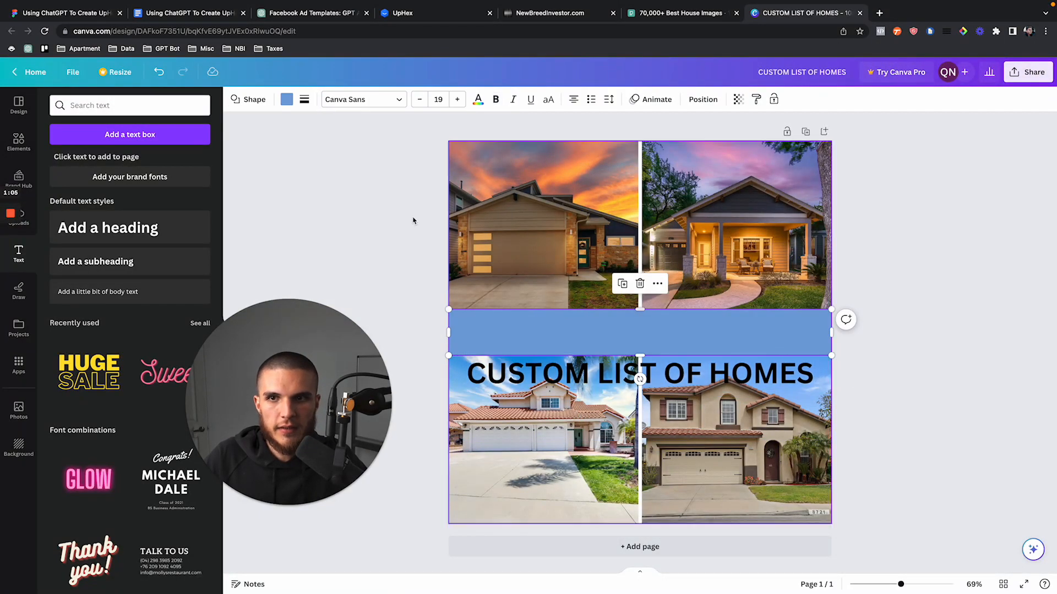
click(286, 99)
scroll(78, 387, down, 1)
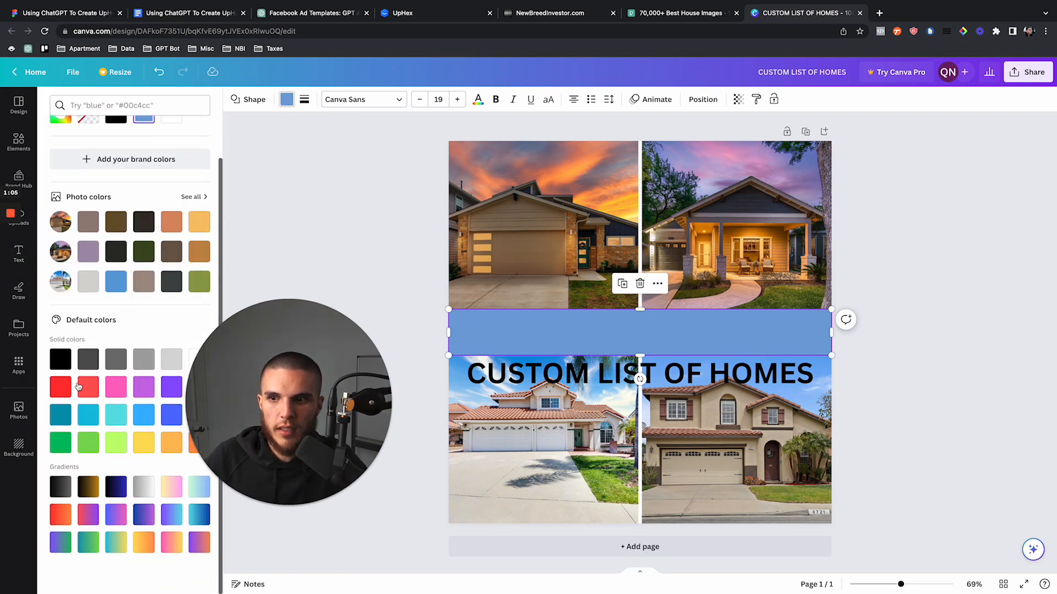
click(60, 387)
key(Escape)
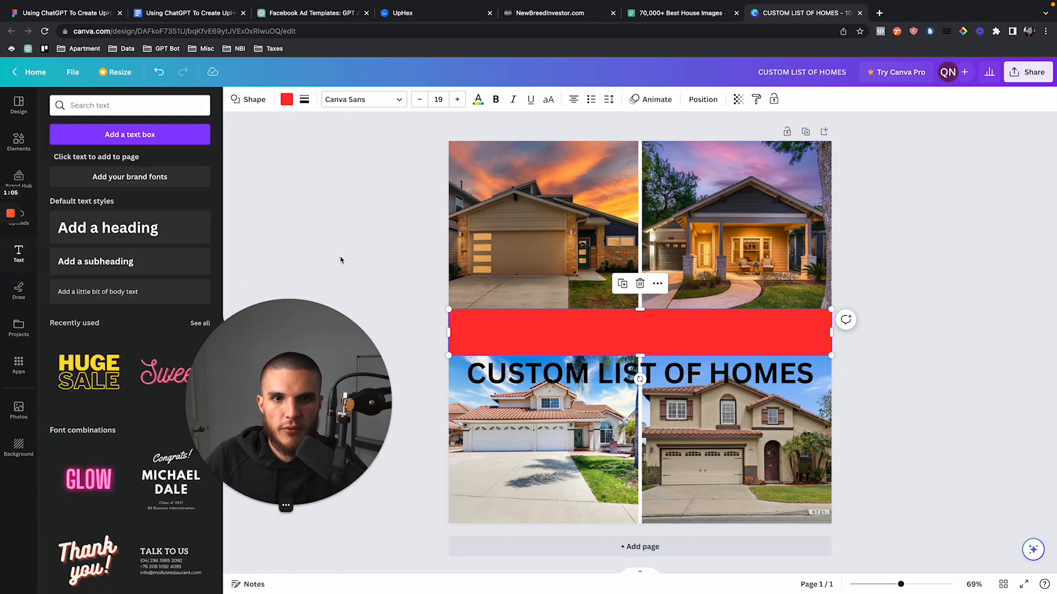
Adjust the banner's fill with a custom colour to a fully saturated, slightly darker red
click(370, 235)
click(479, 315)
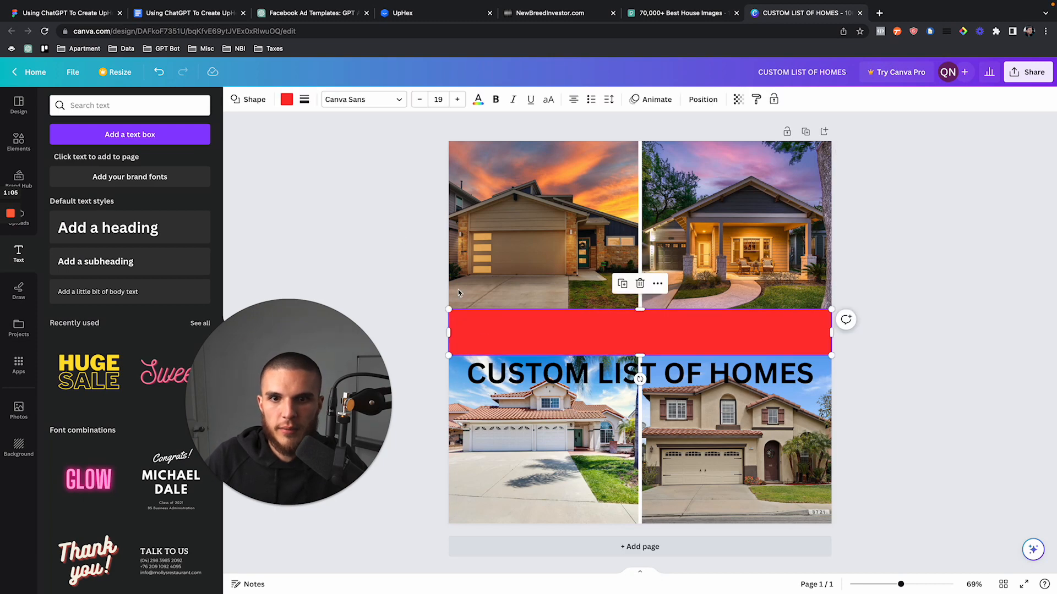
click(286, 100)
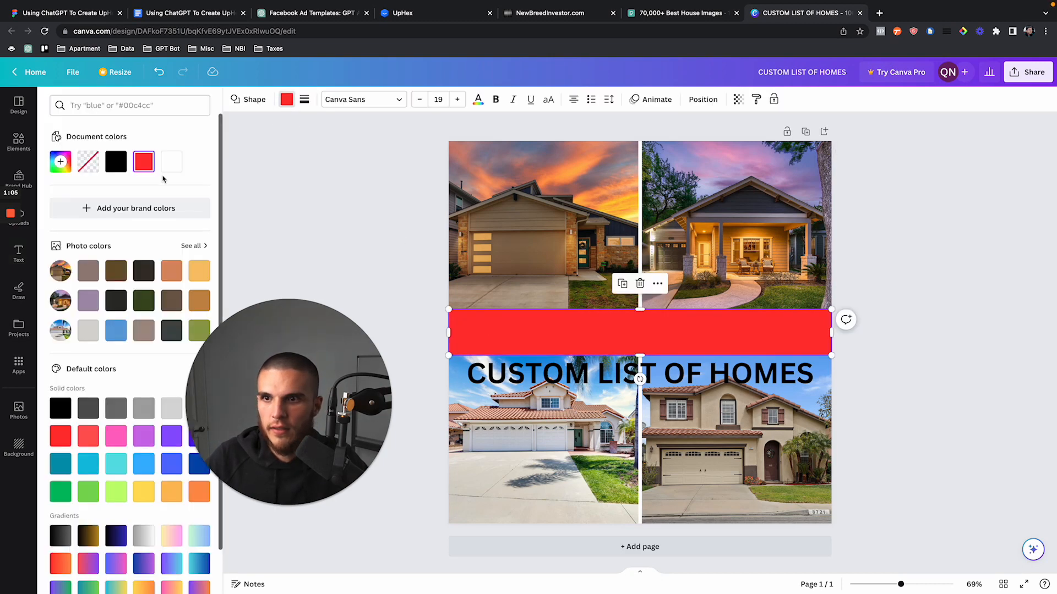
click(64, 168)
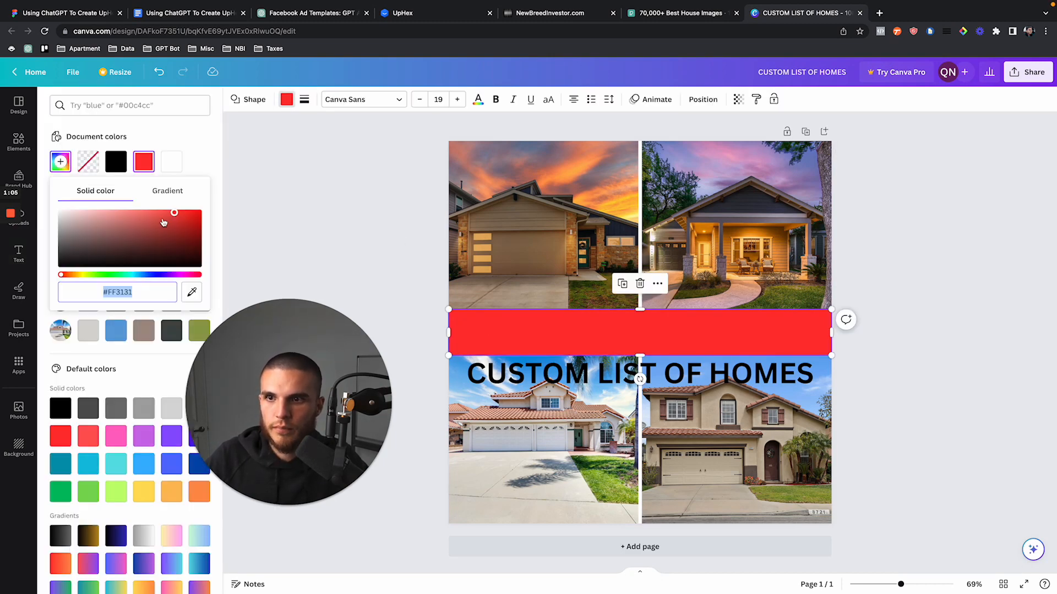
drag(160, 219, 217, 213)
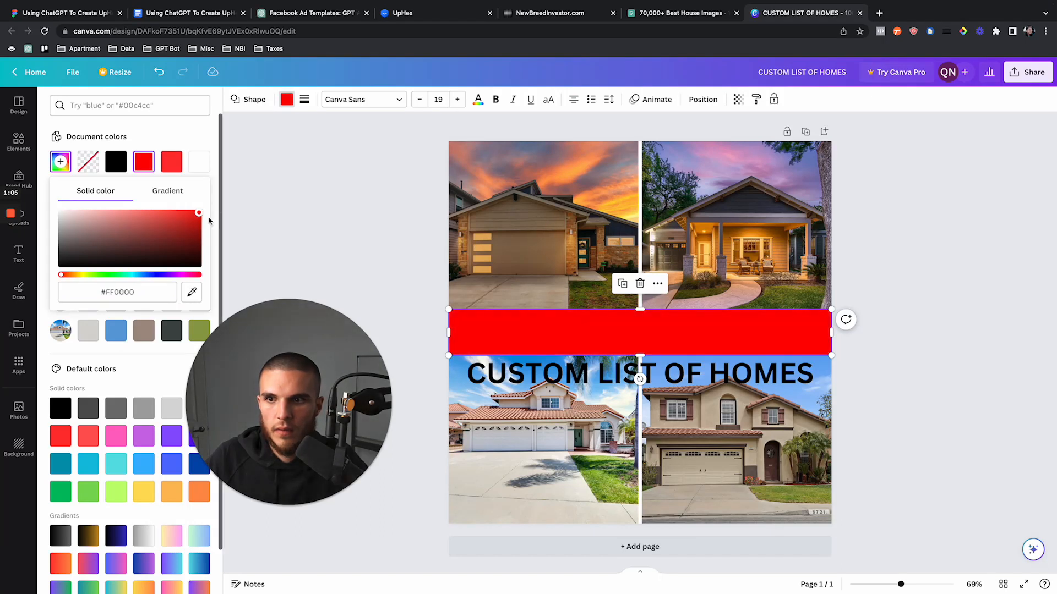
drag(315, 354, 413, 353)
click(85, 231)
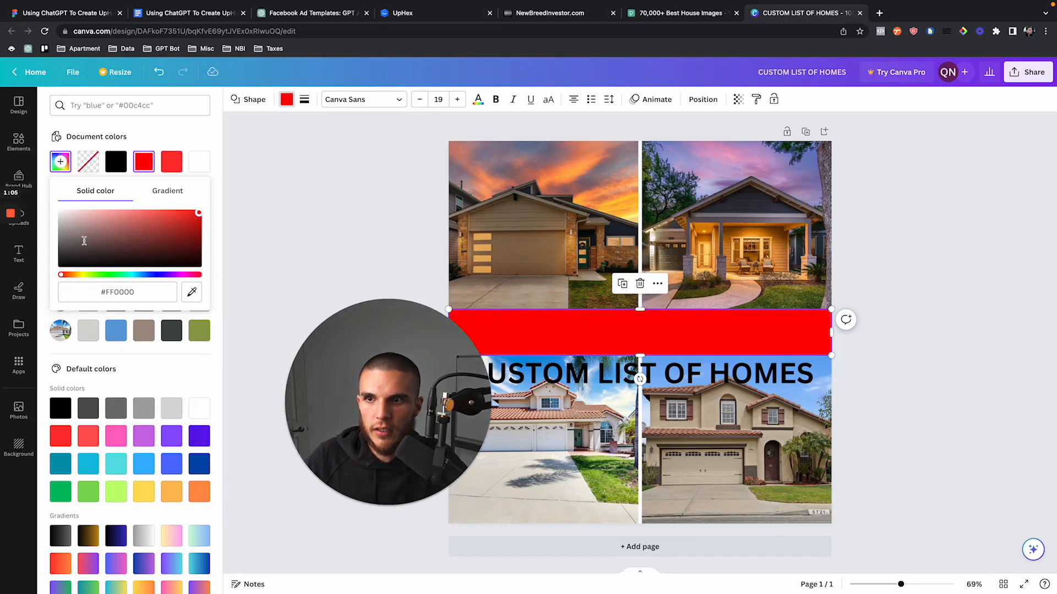
drag(199, 217, 247, 235)
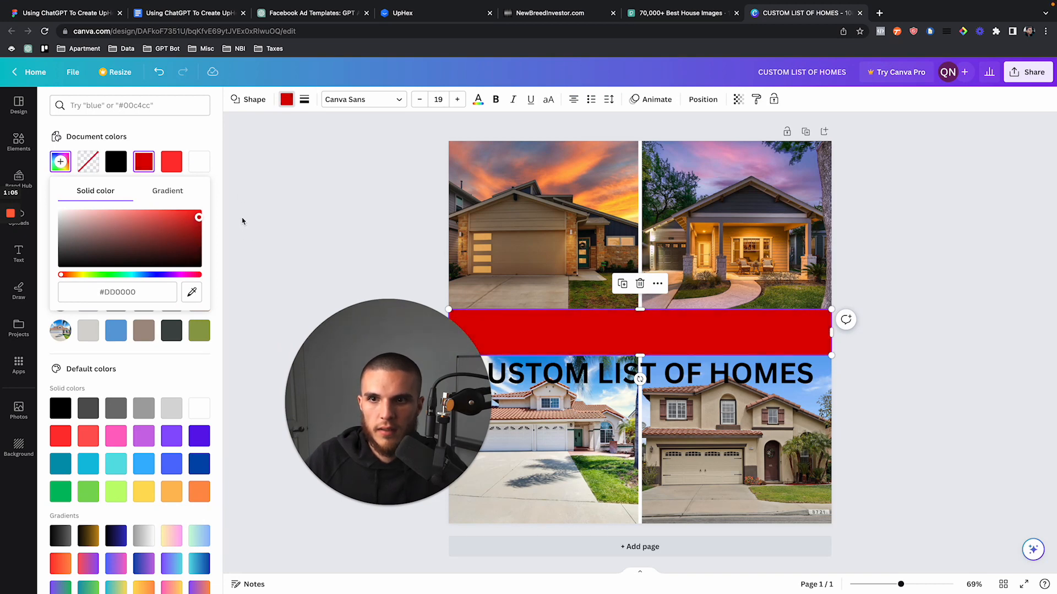
click(352, 245)
drag(374, 347, 253, 347)
Move the heading onto the centre of the red banner and change its text colour to white
click(584, 381)
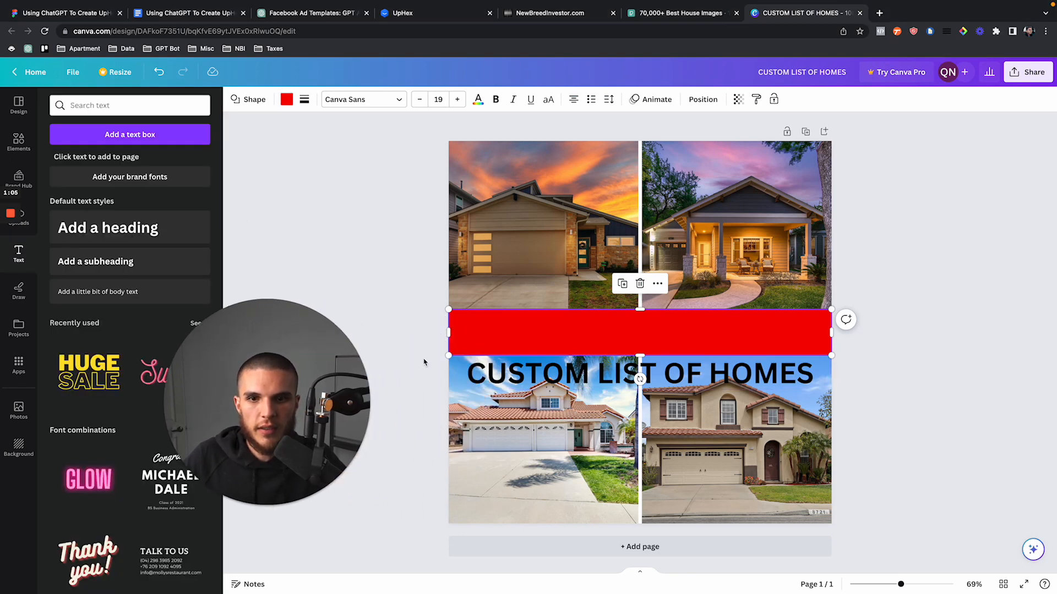
click(434, 364)
drag(505, 363, 509, 323)
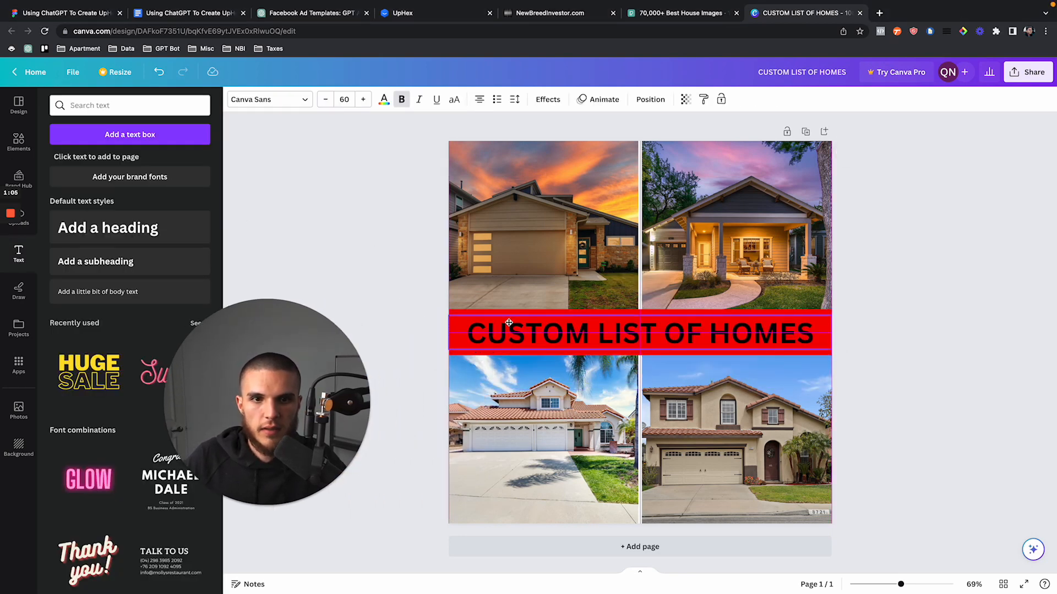
click(383, 99)
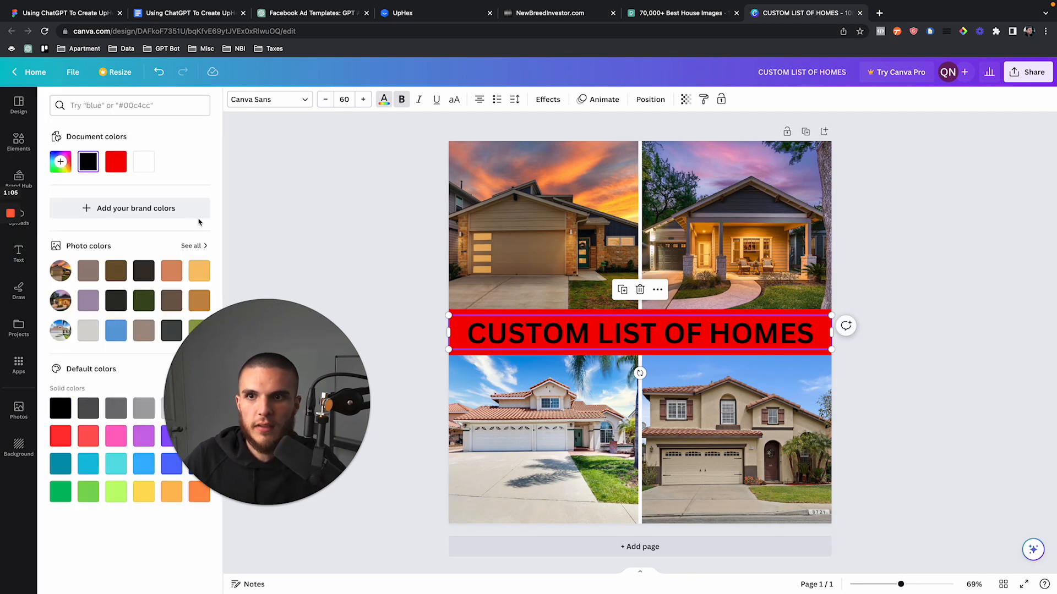
drag(249, 390, 321, 275)
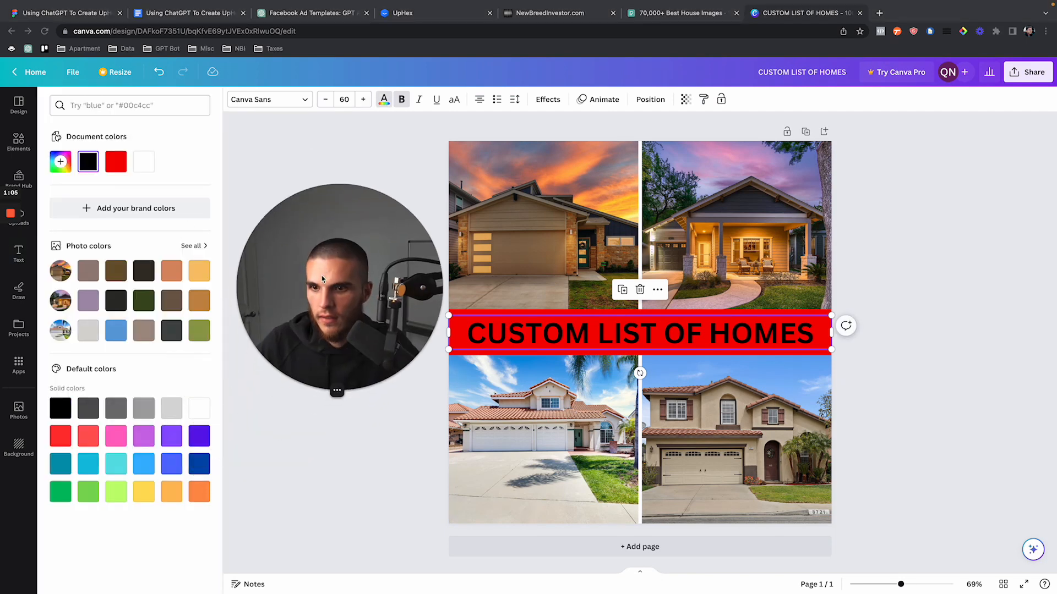
click(199, 407)
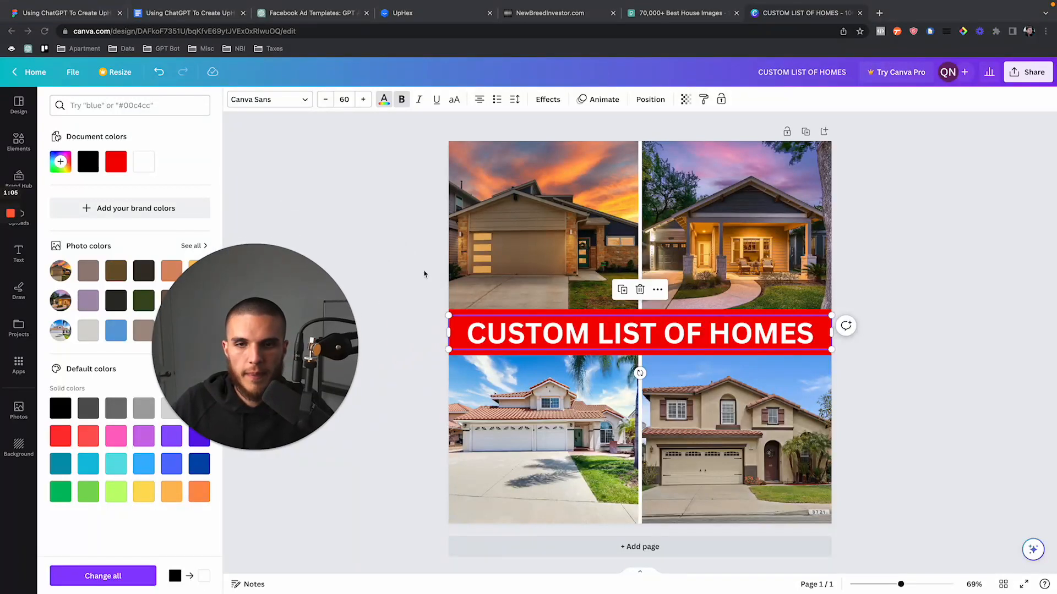
Change the banner heading's font to Poppins ExtraBold
click(493, 335)
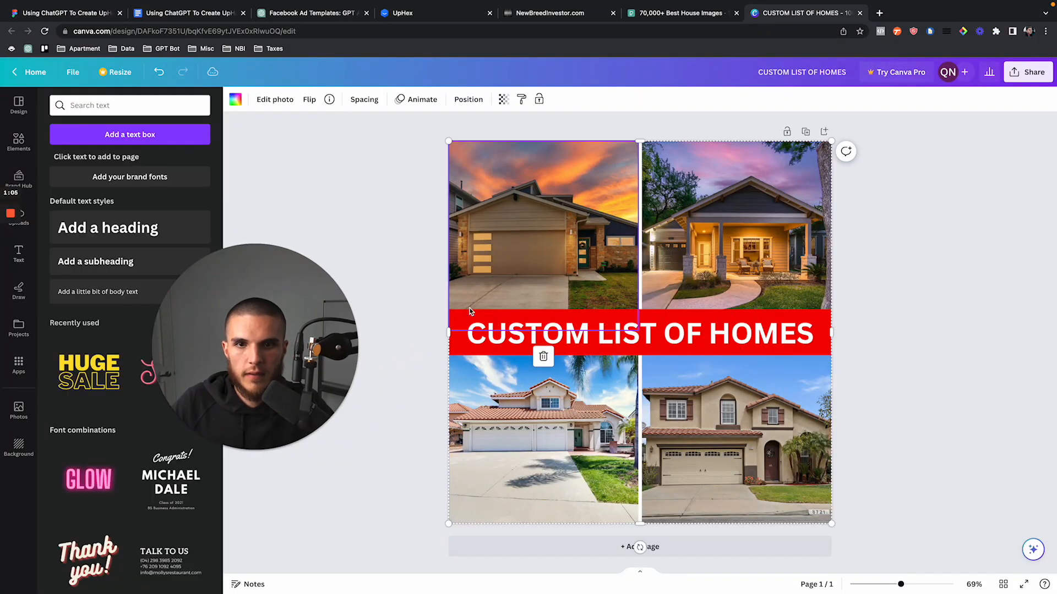
click(494, 335)
click(299, 104)
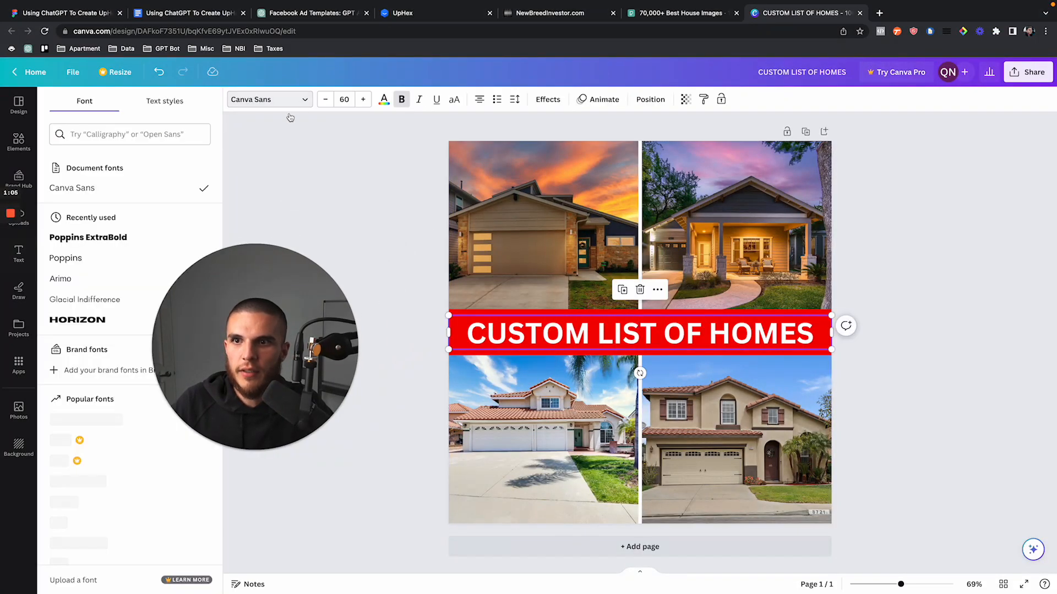
click(132, 243)
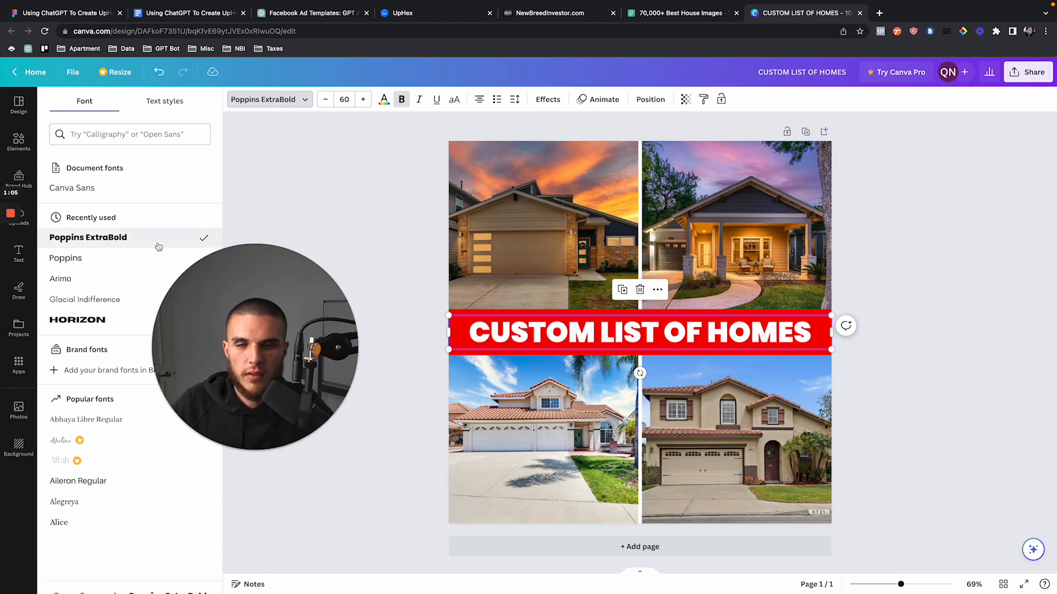
click(337, 206)
Reduce the heading's font size to 52 and centre it vertically within the red banner
click(326, 100)
click(325, 100)
click(325, 99)
click(325, 99)
click(325, 100)
click(325, 100)
click(325, 100)
click(325, 100)
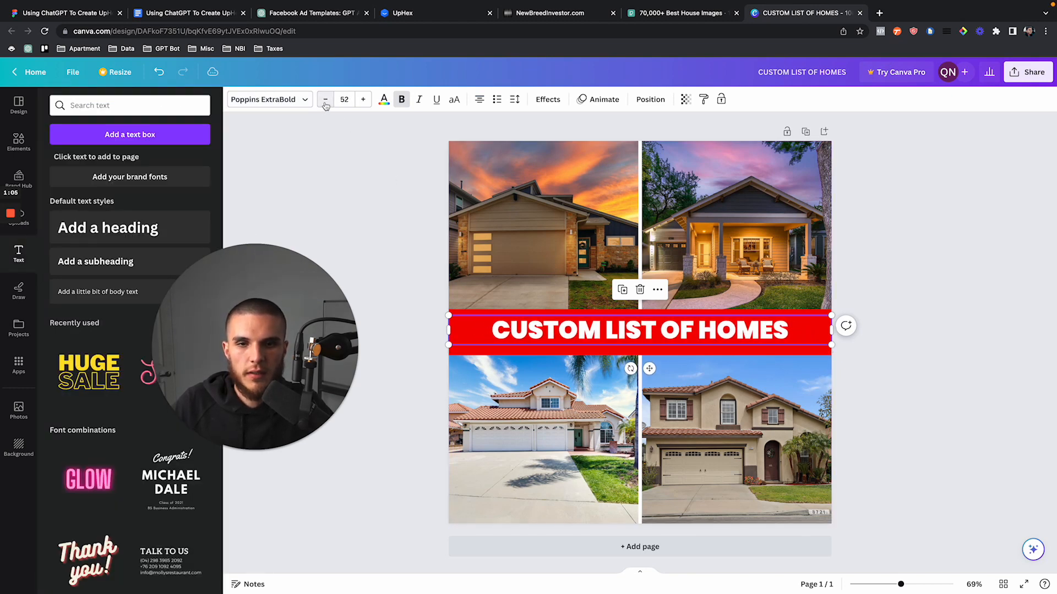
click(370, 139)
drag(645, 328, 645, 330)
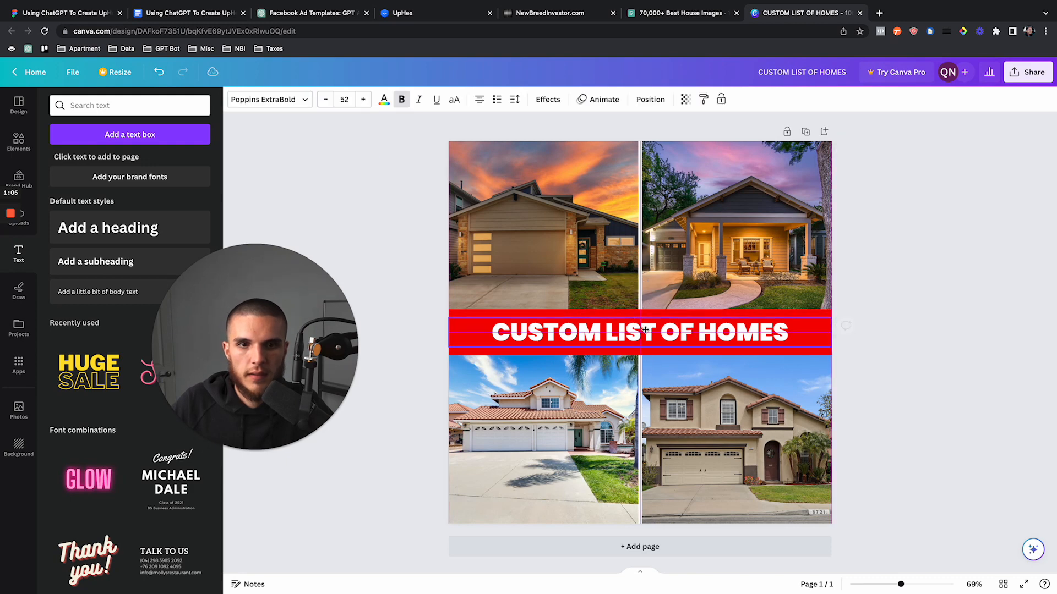
click(396, 219)
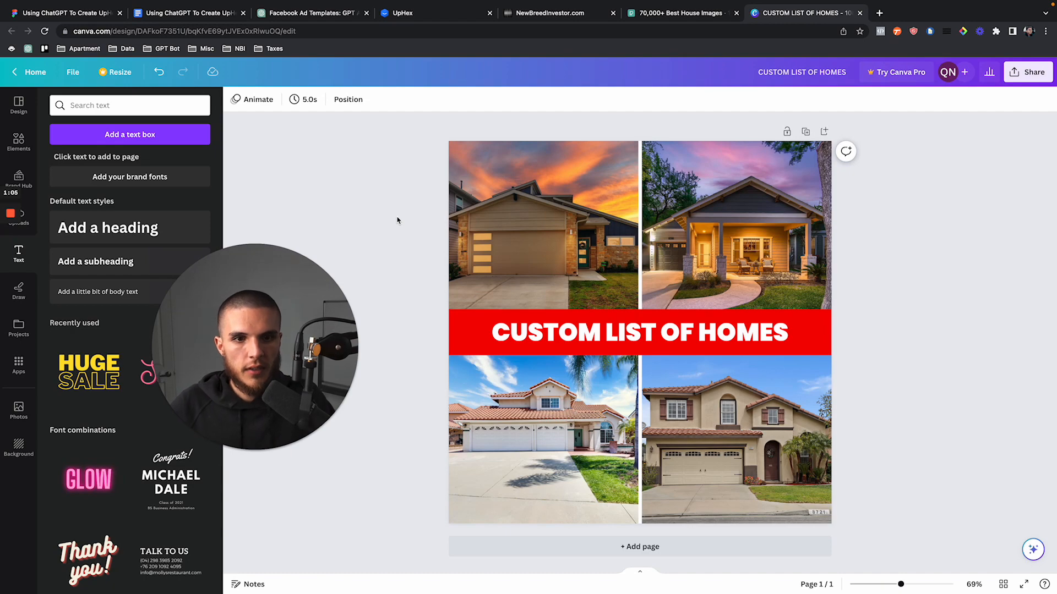
Duplicate the page and place a copy of the banner with its heading along the top edge of page 2
click(806, 132)
click(523, 322)
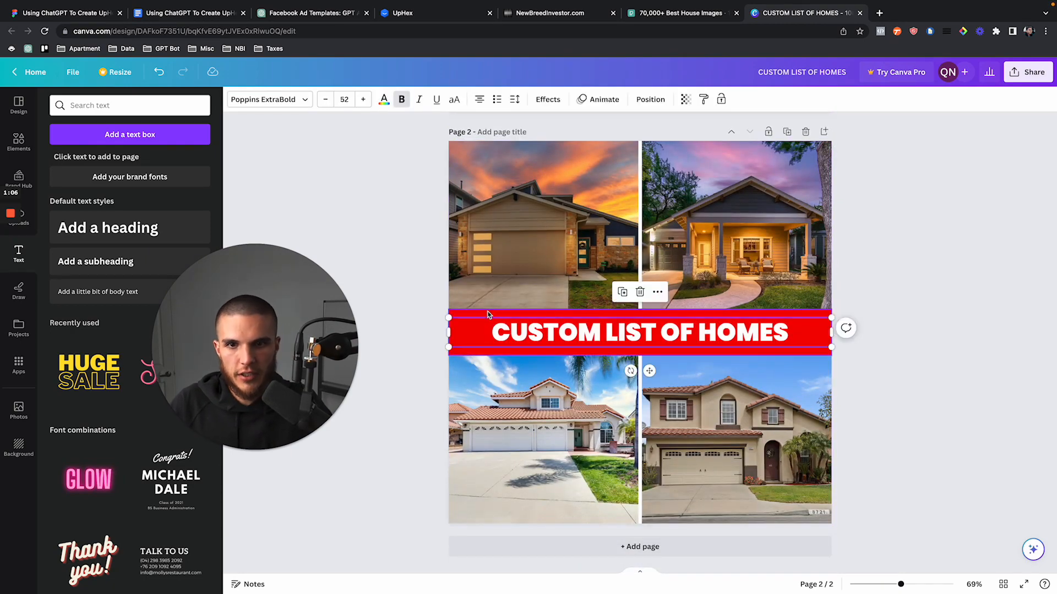
shift+click(487, 315)
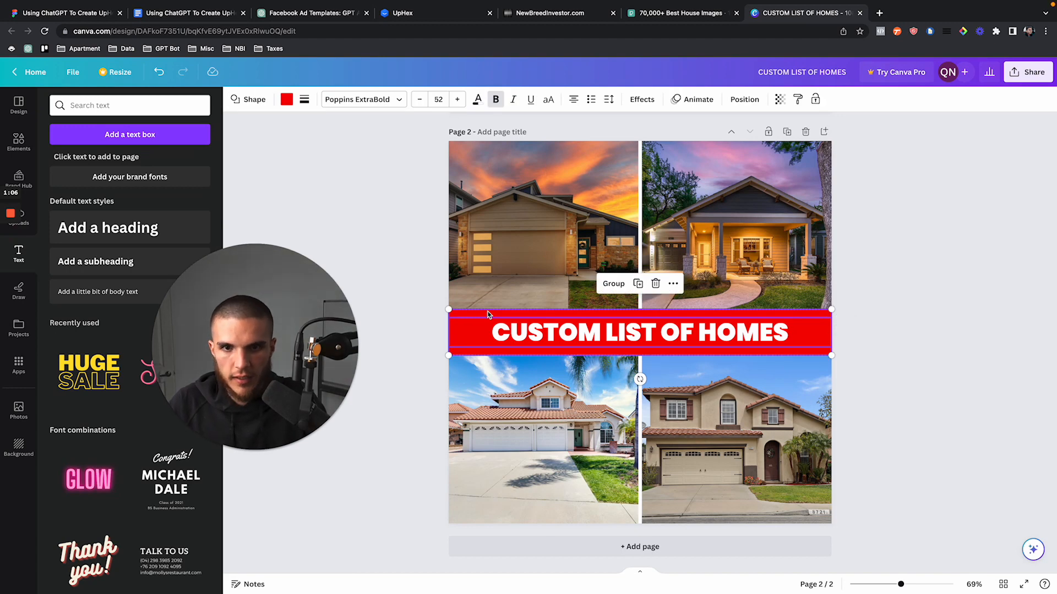
drag(487, 315, 492, 159)
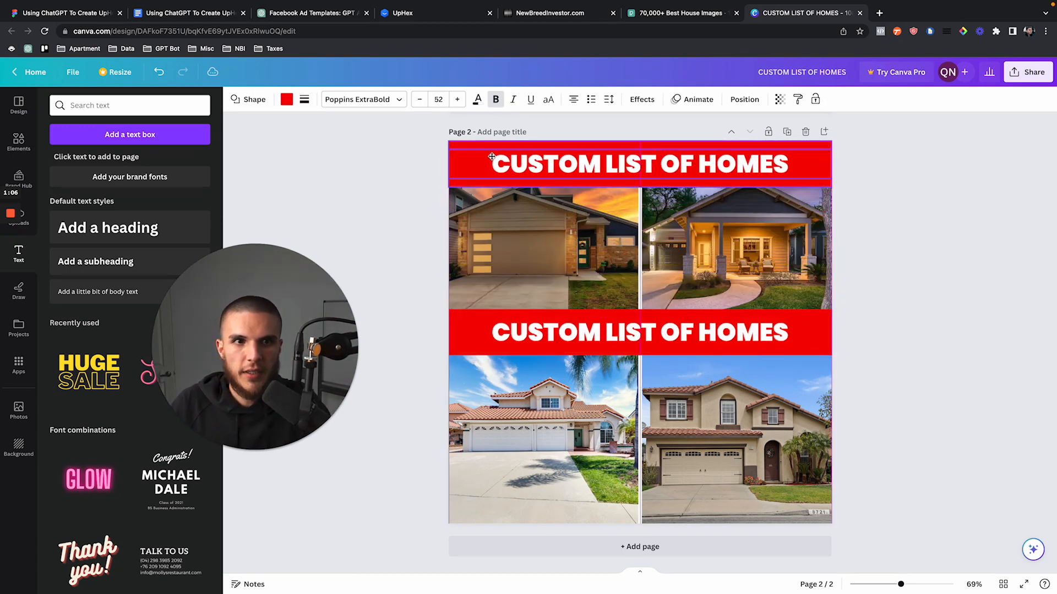
Place another copy of the banner and heading along page 2's bottom edge, and delete the one in the middle
click(539, 342)
key(ctrl+d)
drag(540, 345, 543, 508)
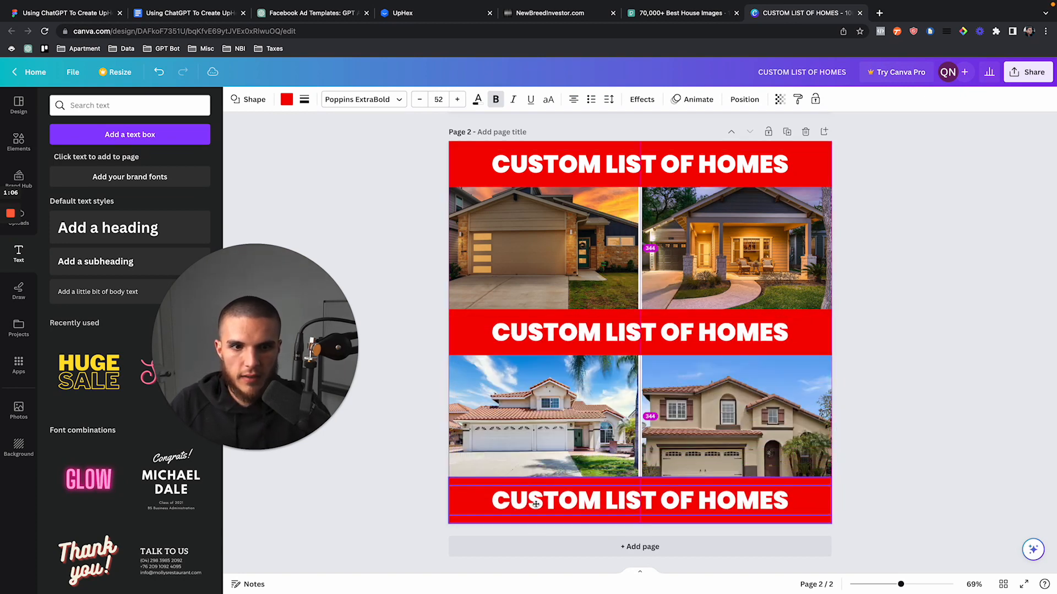
click(488, 345)
key(Delete)
click(500, 347)
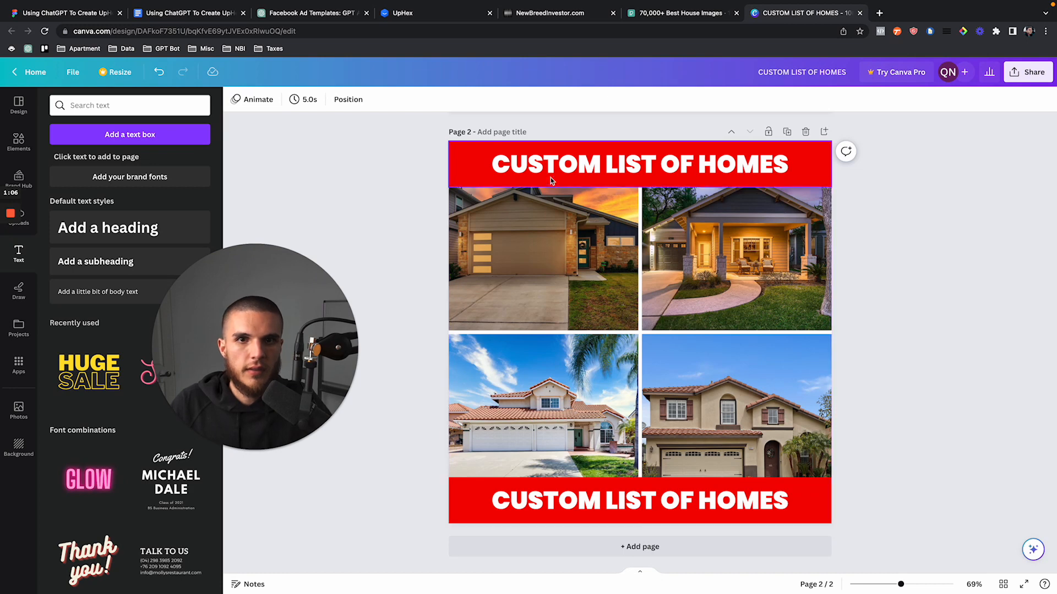
Enlarge the upper-left house photo within its grid cell on page 2 so the house sits lower beneath the banner
double_click(562, 235)
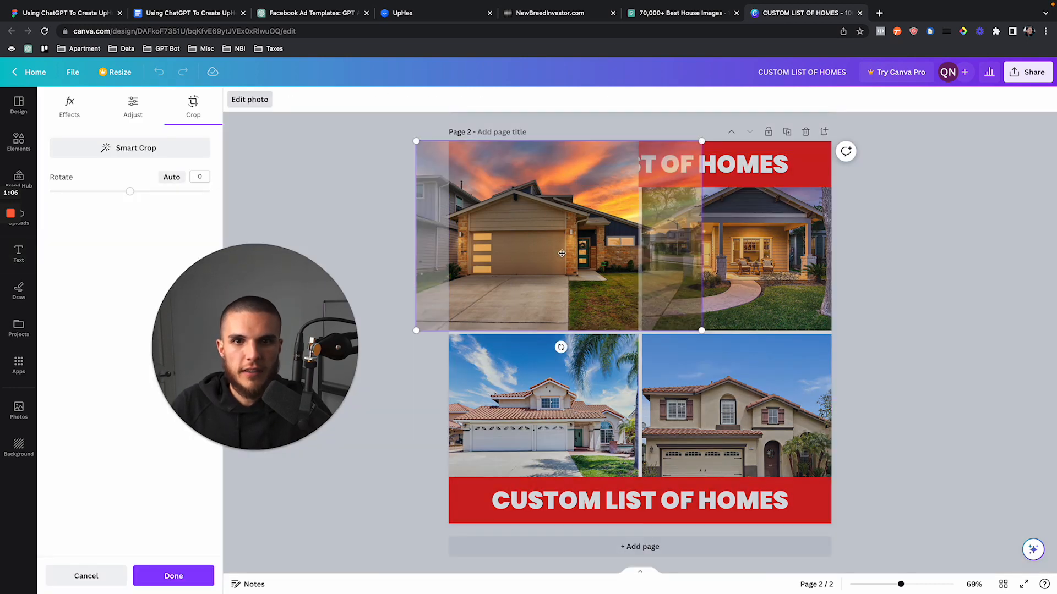
drag(701, 331, 742, 341)
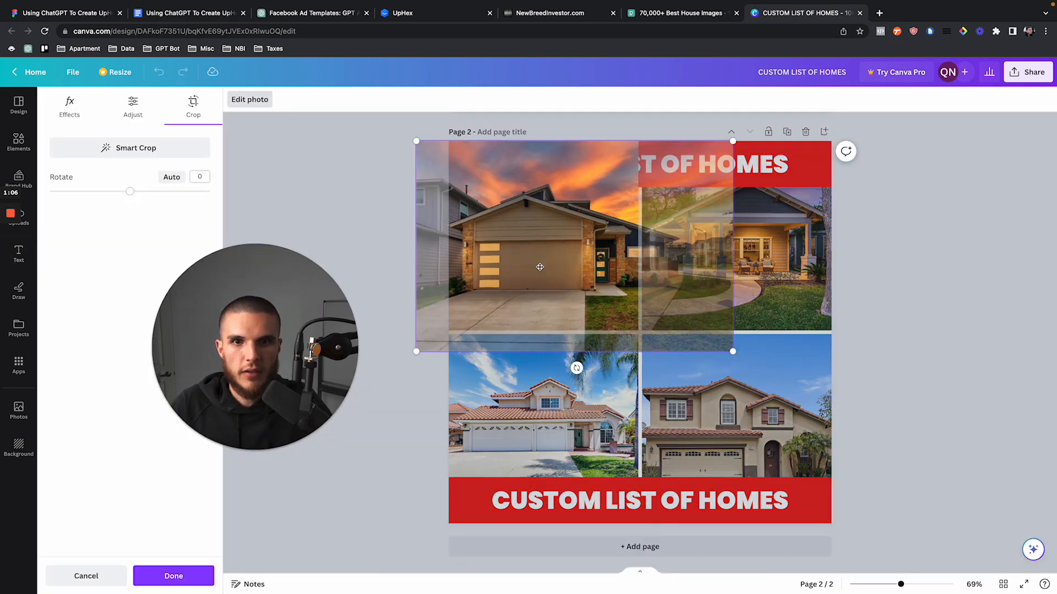
click(964, 341)
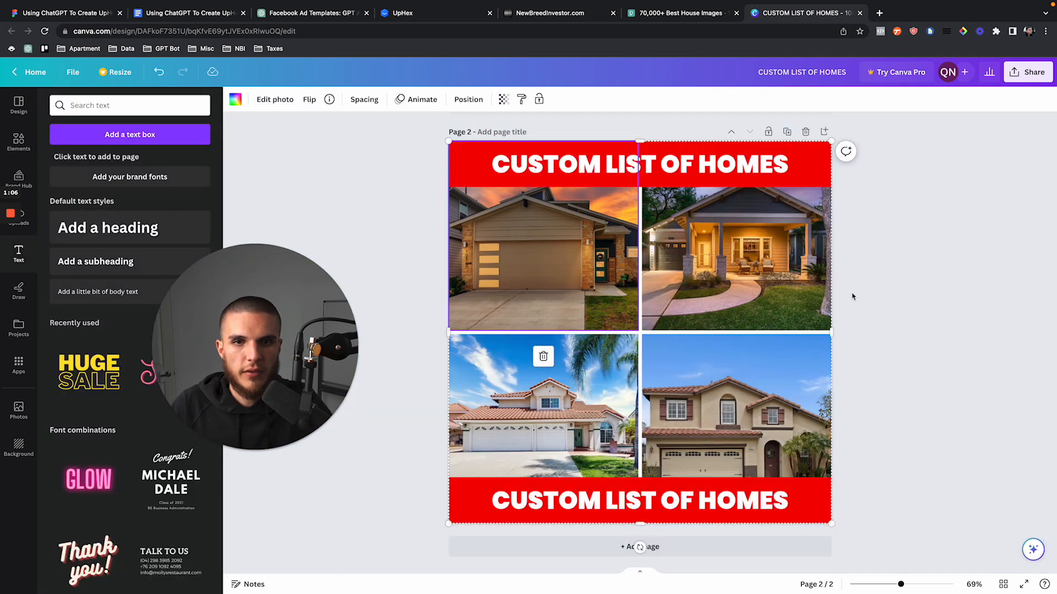
Enlarge the upper-right house photo within its grid cell on page 2 and shift it to the left
double_click(801, 298)
drag(835, 329, 898, 367)
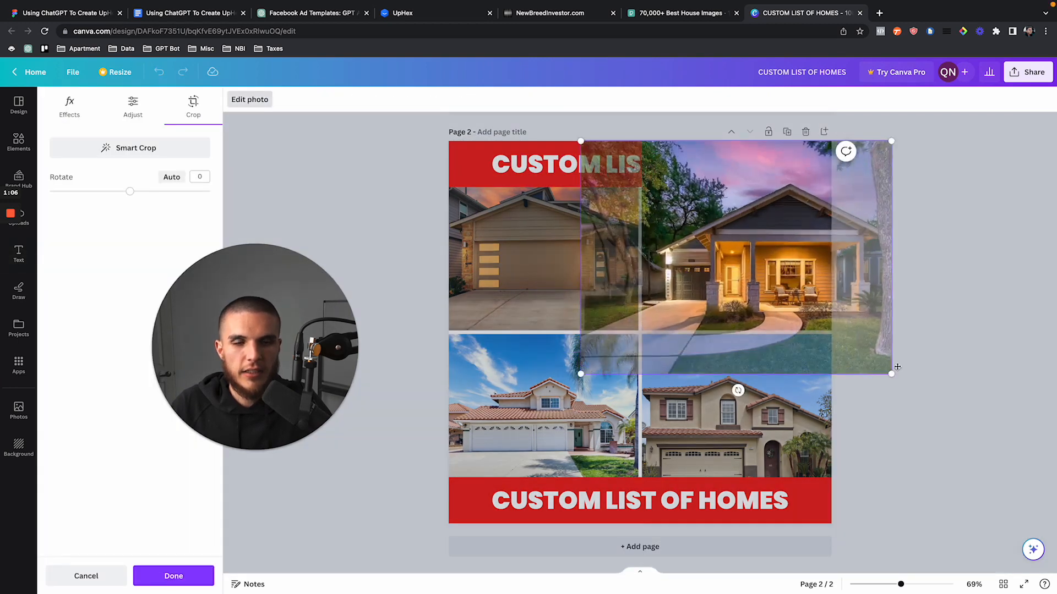
drag(768, 281, 721, 281)
click(909, 305)
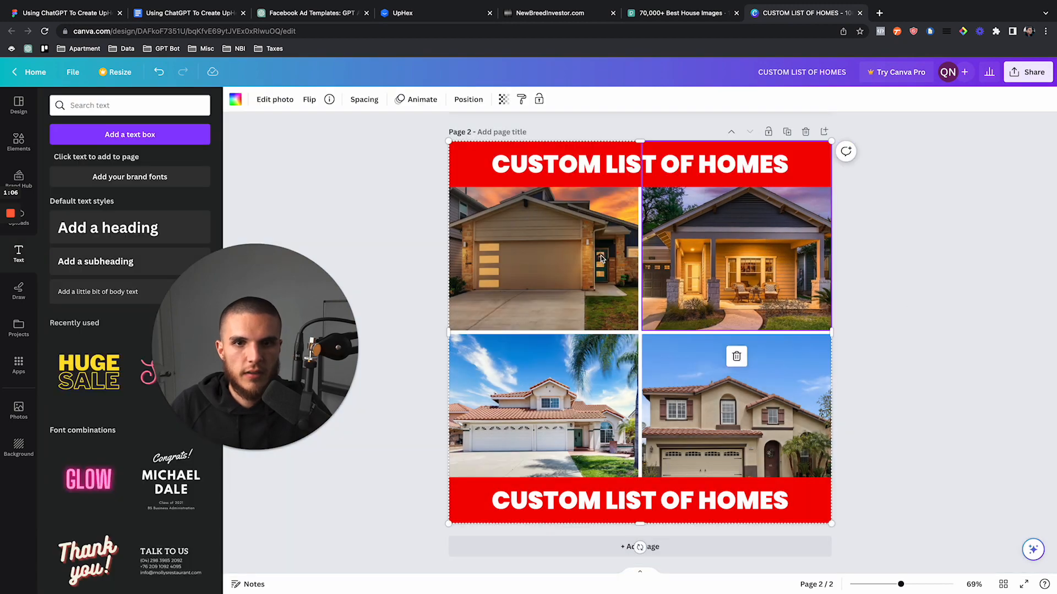
Shift the upper-right house photo slightly farther left within its grid cell on page 2
double_click(699, 251)
drag(699, 251, 683, 252)
click(859, 292)
Enlarge the upper-left house photo a little more in its grid cell and reposition it beneath the banner
double_click(560, 289)
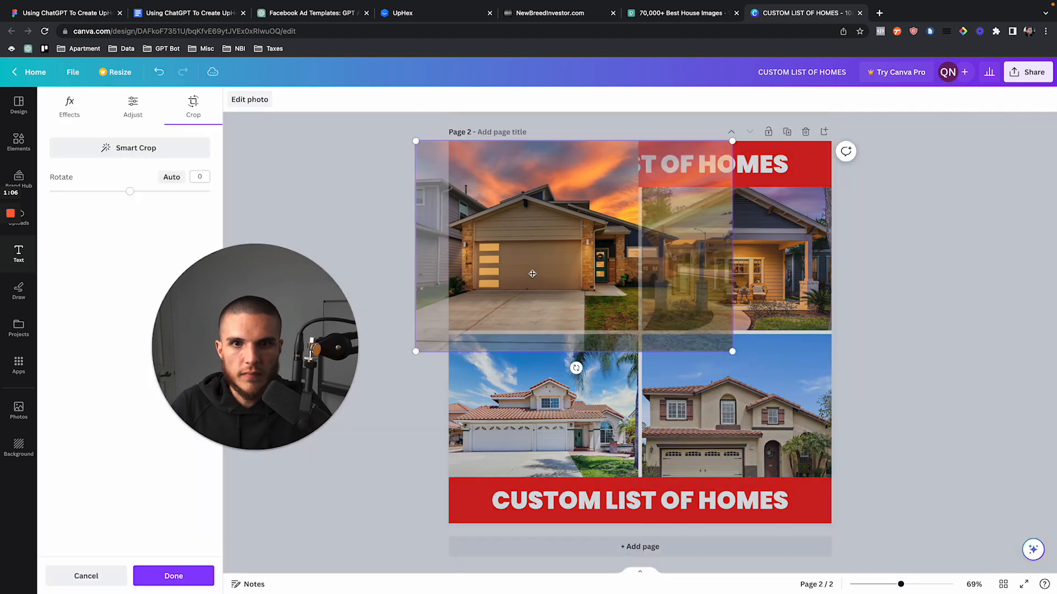
drag(418, 352, 396, 366)
drag(592, 291, 609, 299)
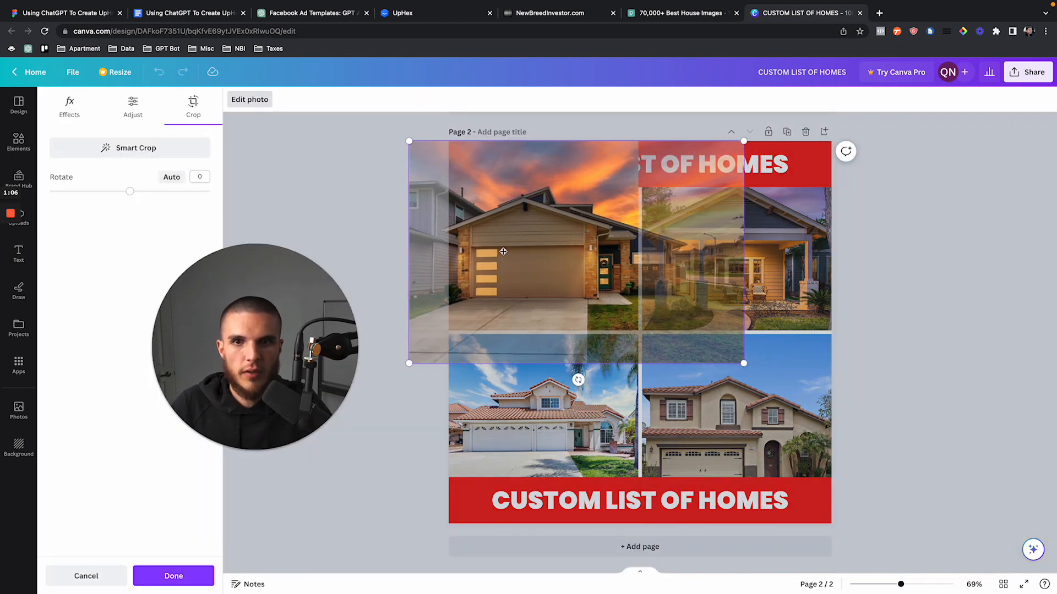
click(375, 215)
Enlarge the lower-left house photo within its grid cell on page 2 and reposition it so the house sits above the banner
double_click(567, 411)
drag(397, 530, 334, 564)
drag(540, 480, 590, 457)
click(393, 256)
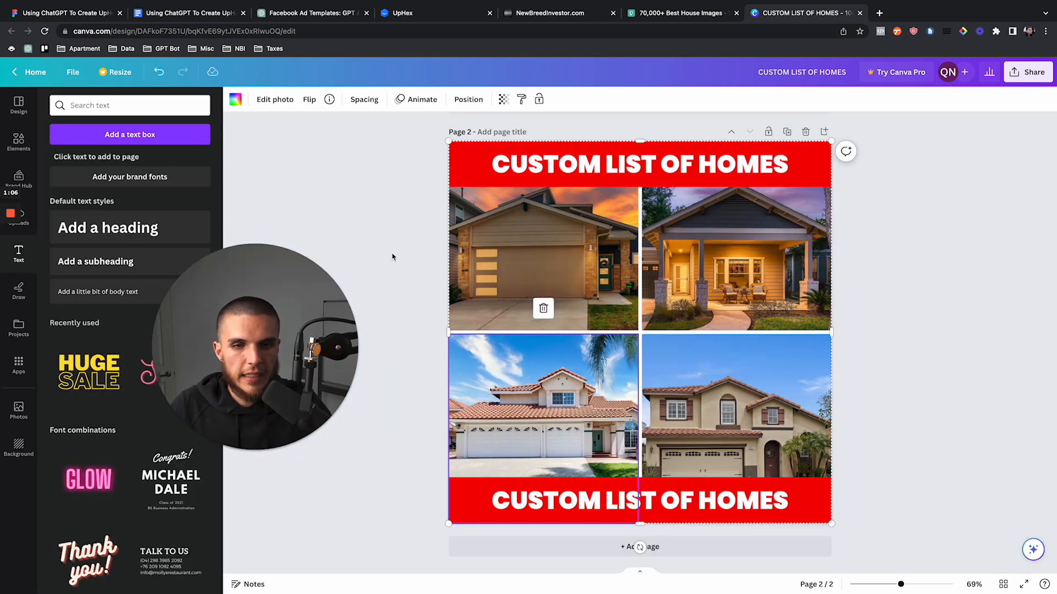
double_click(543, 445)
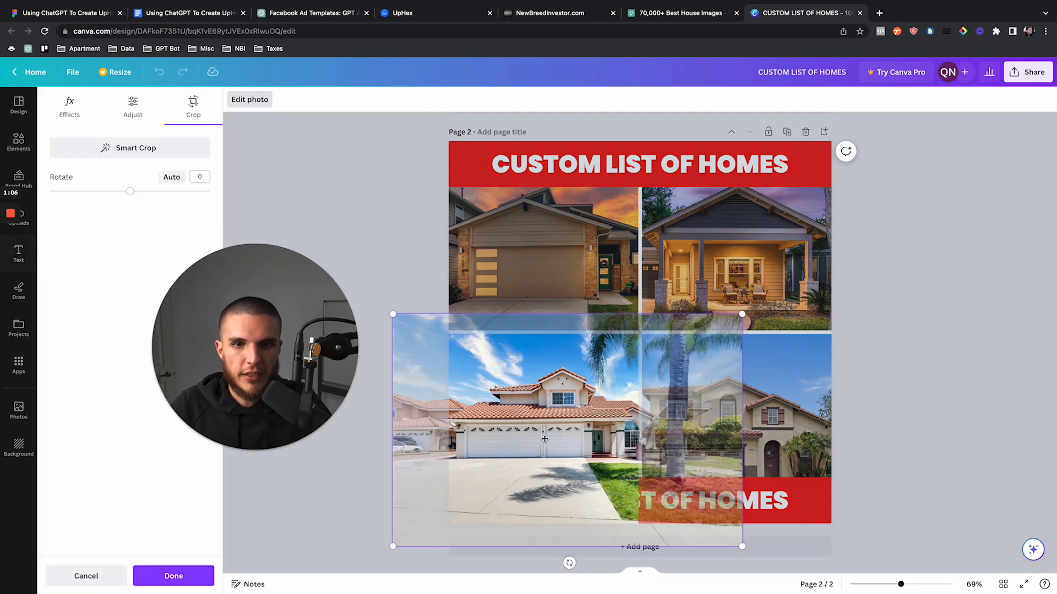
click(838, 433)
Enlarge the lower-right house photo within its grid cell on page 2 and reposition the house above the bottom banner
double_click(826, 343)
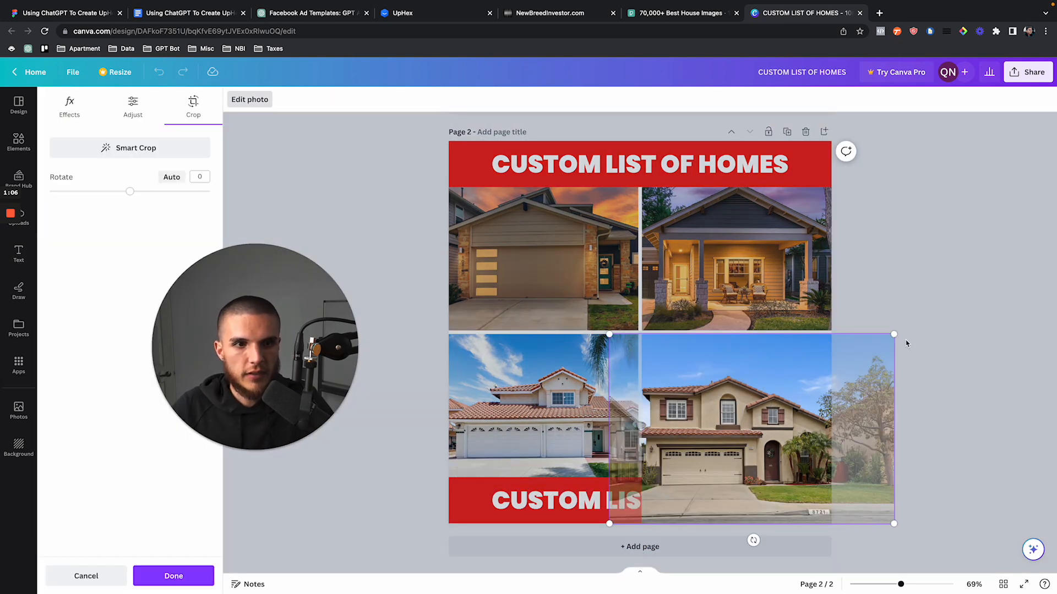
drag(895, 334, 933, 308)
drag(789, 368, 783, 363)
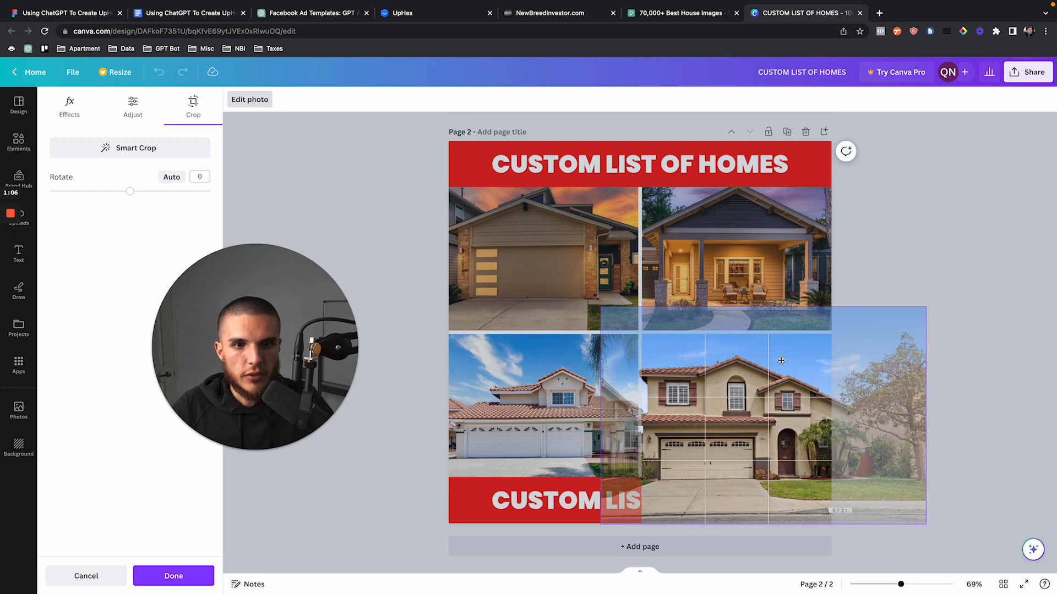
click(910, 265)
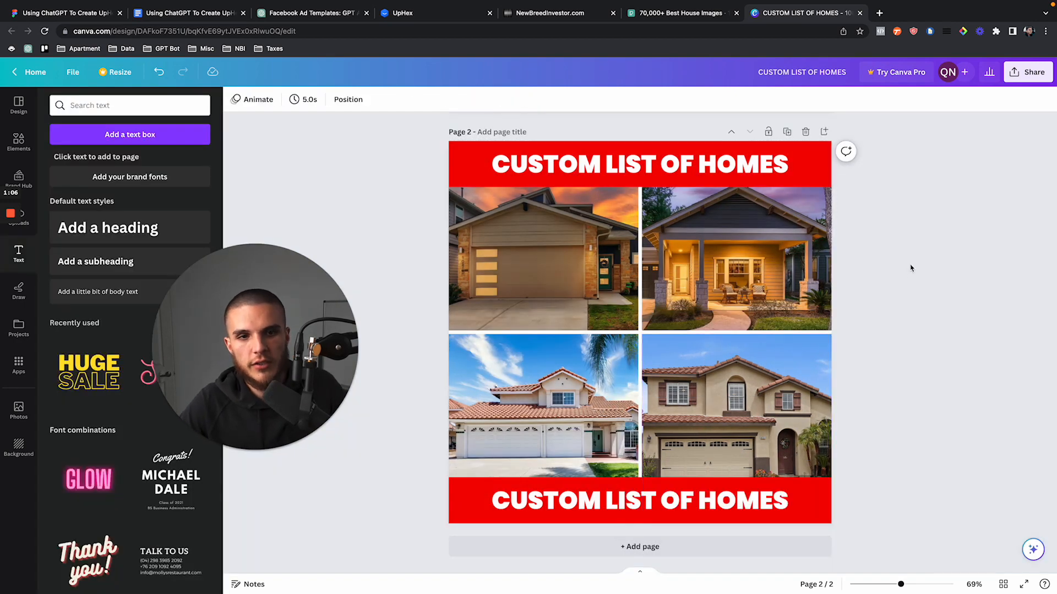
Replace page 2's top banner heading with "ATTENTION DALLAS" followed by the house-with-garden emoji
double_click(608, 165)
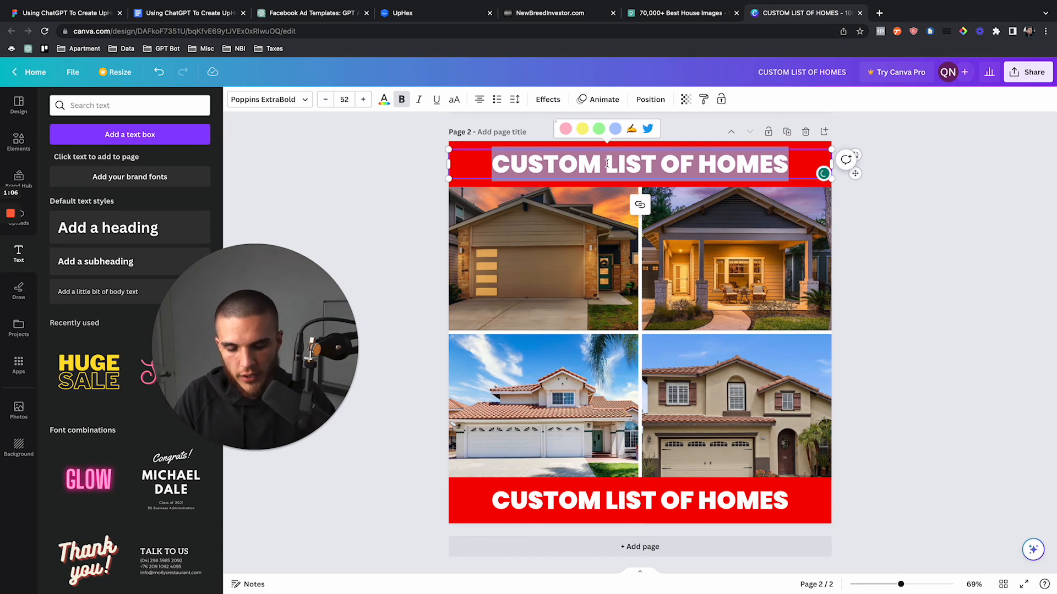
text(ATTEN)
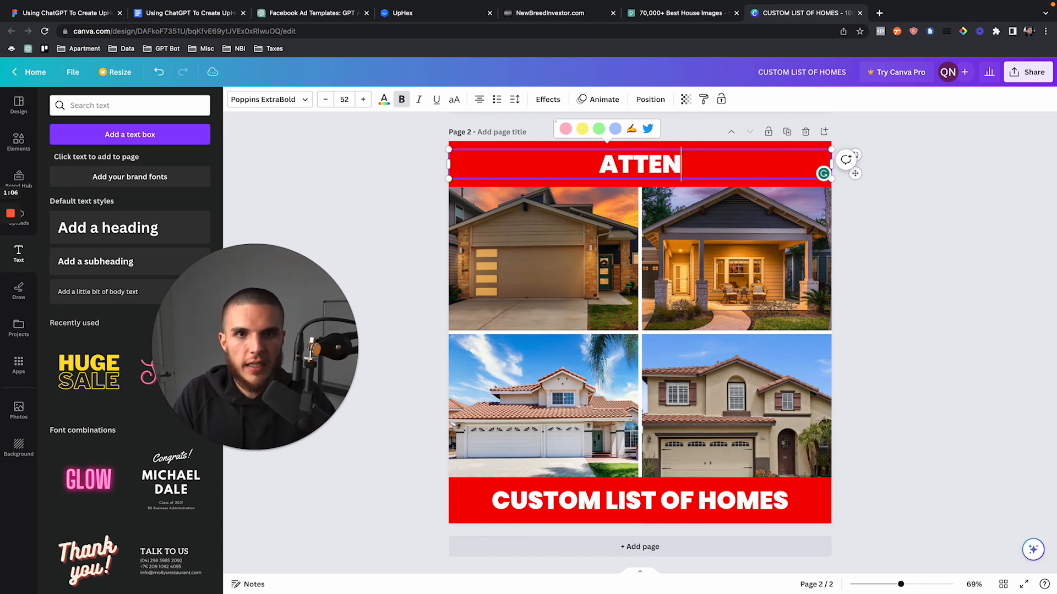
text(TION DALLAS)
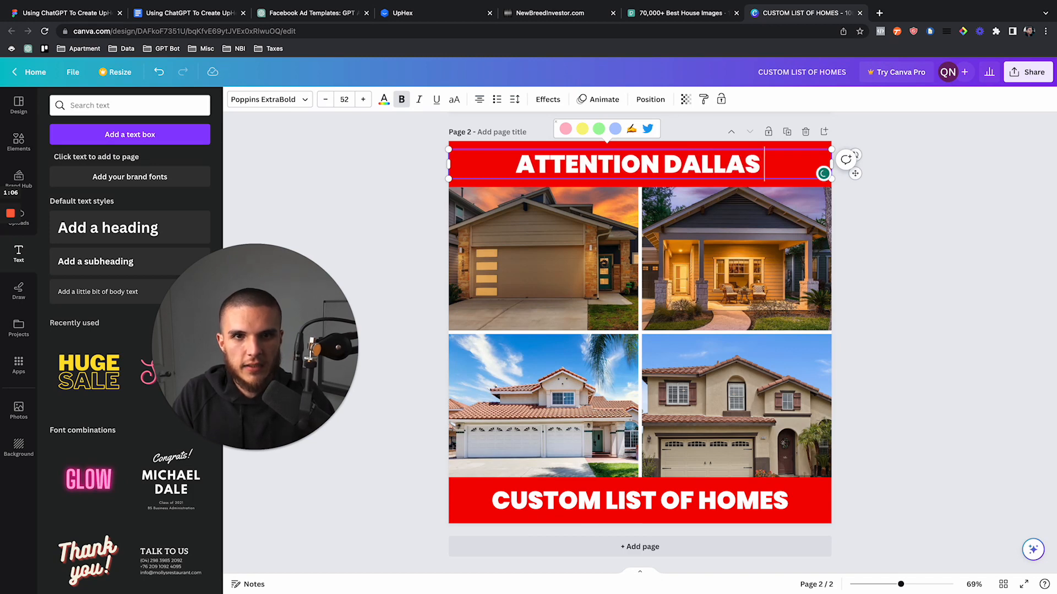
key(ctrl+super+space)
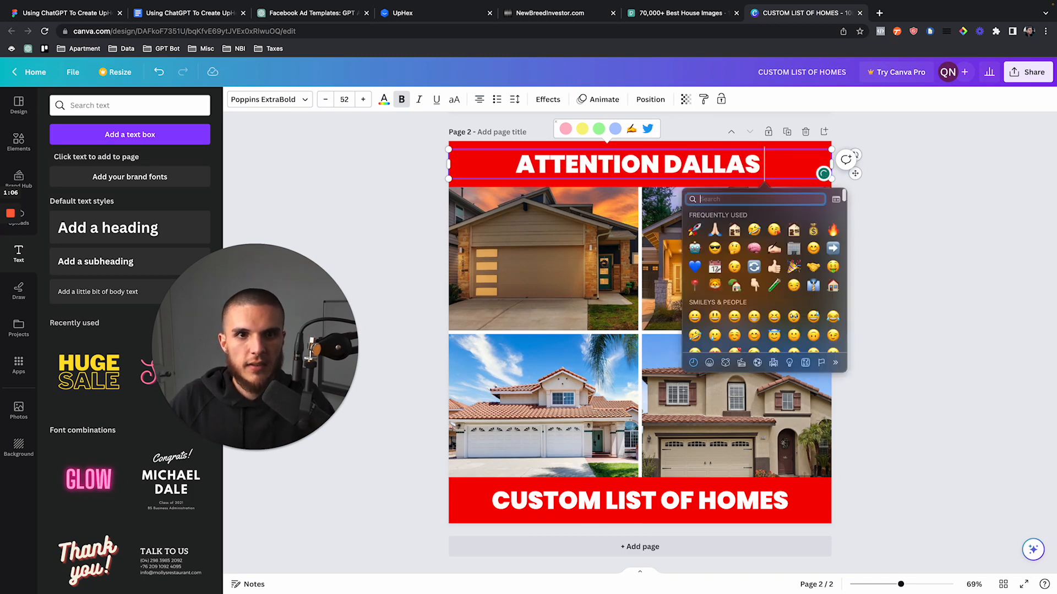
click(735, 285)
click(910, 302)
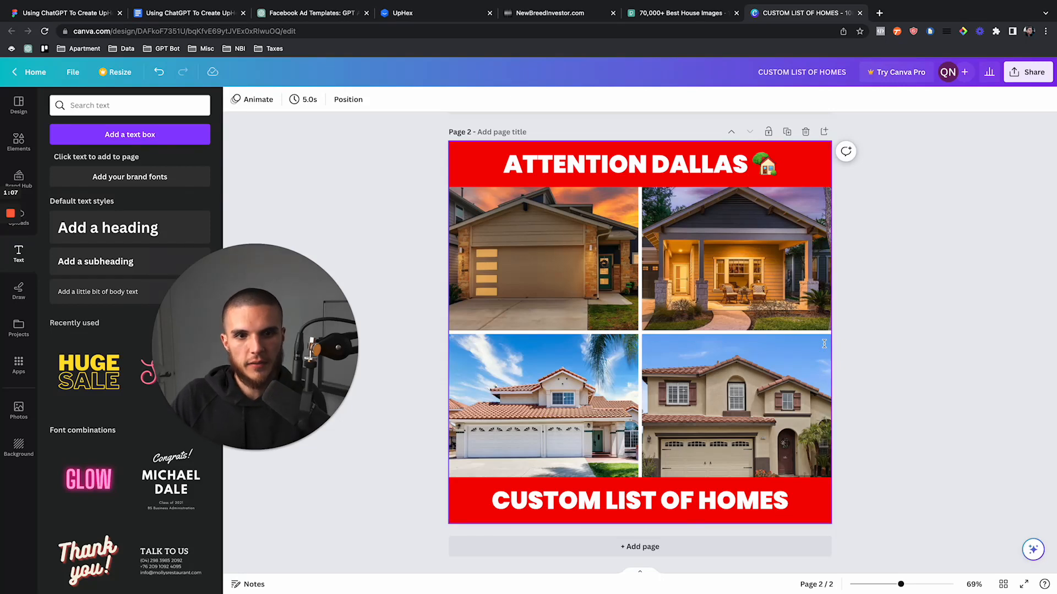
Duplicate page 2 and delete the top banner with its heading from the copy on page 3
scroll(909, 396, up, 7)
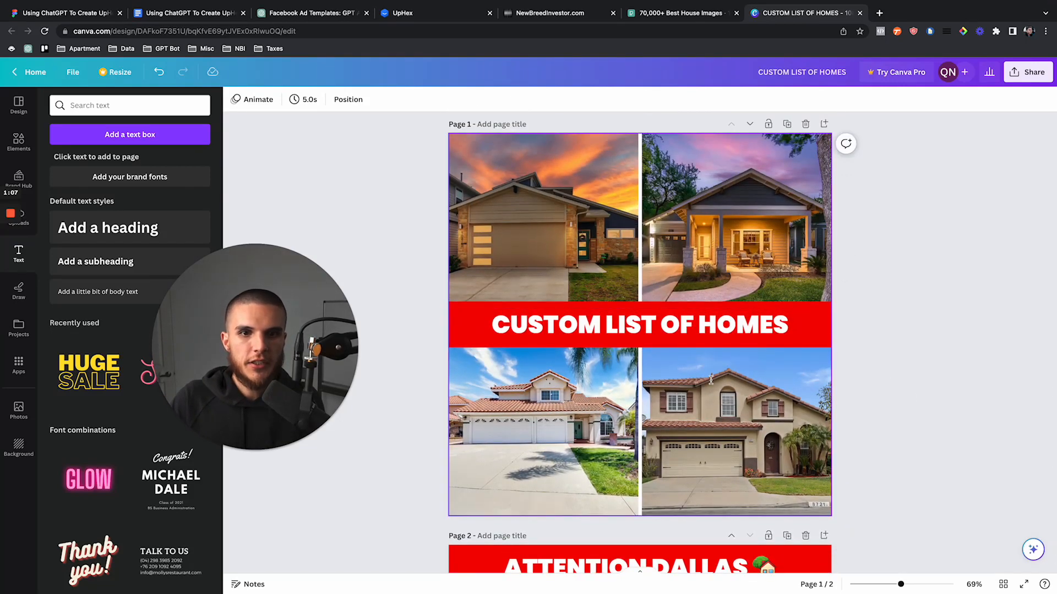
scroll(779, 315, down, 5)
click(787, 291)
scroll(784, 346, down, 1)
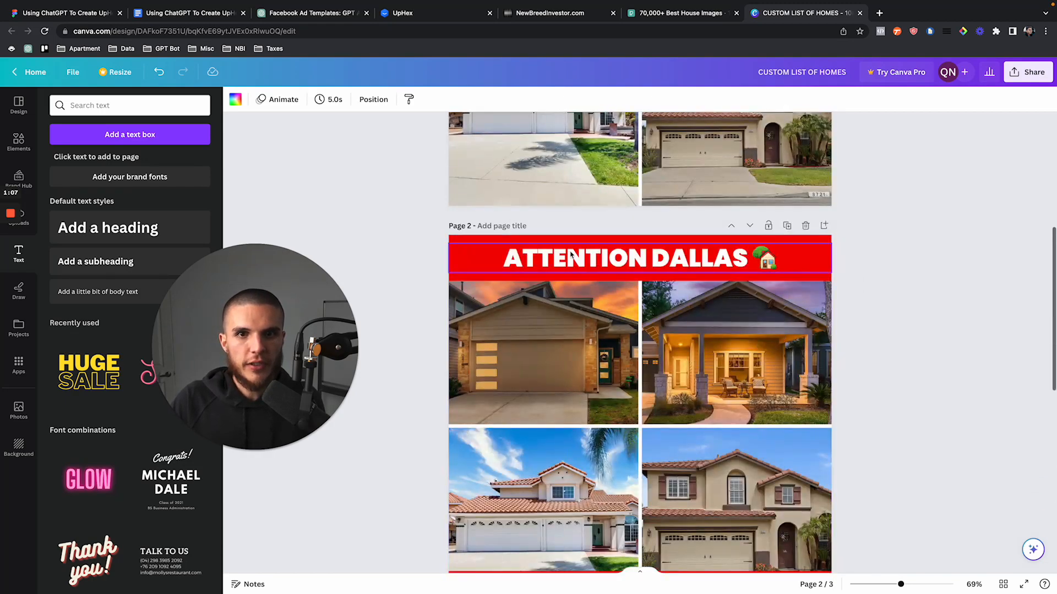
scroll(578, 375, up, 4)
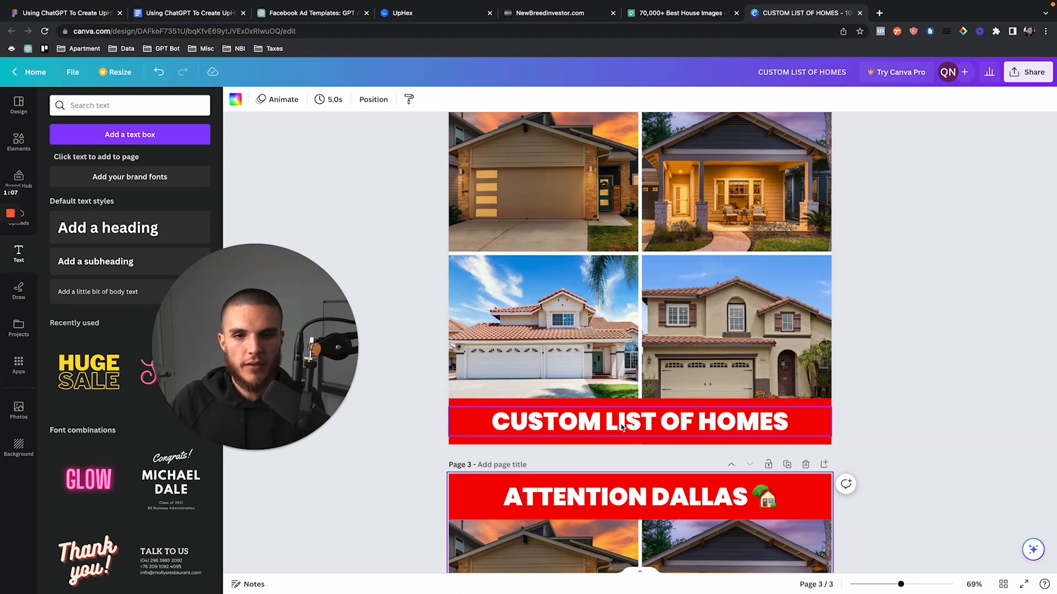
scroll(621, 431, down, 5)
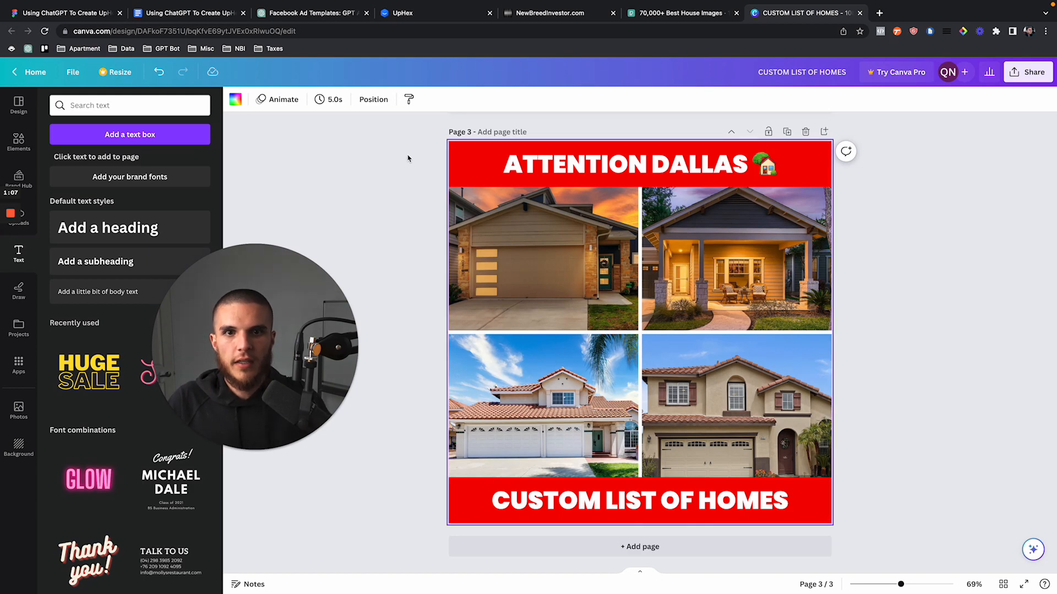
drag(533, 165, 534, 167)
key(Delete)
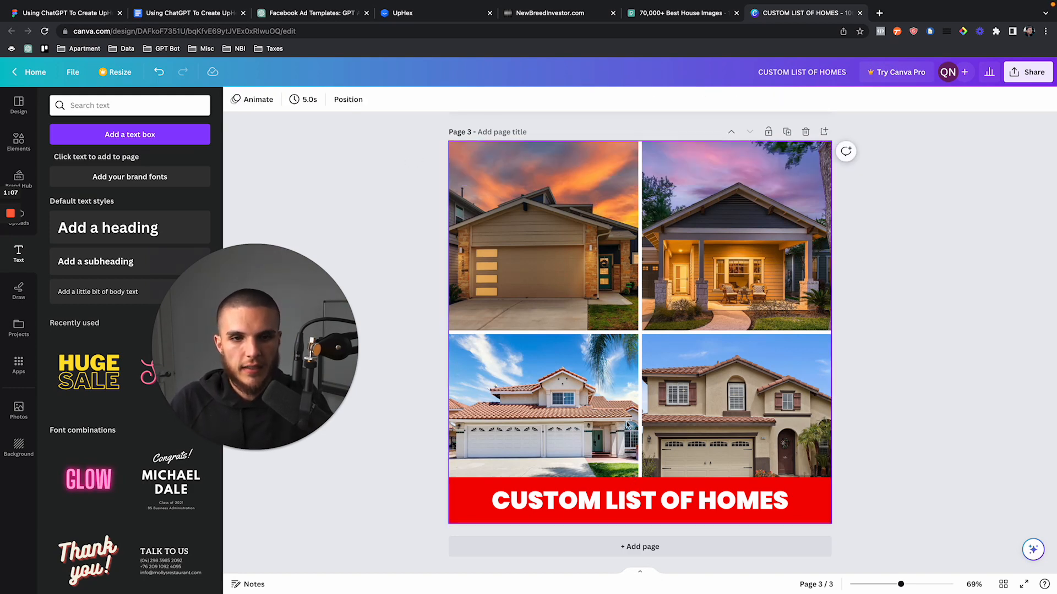
Review the banner layouts across pages 1, 2 and 3
double_click(615, 499)
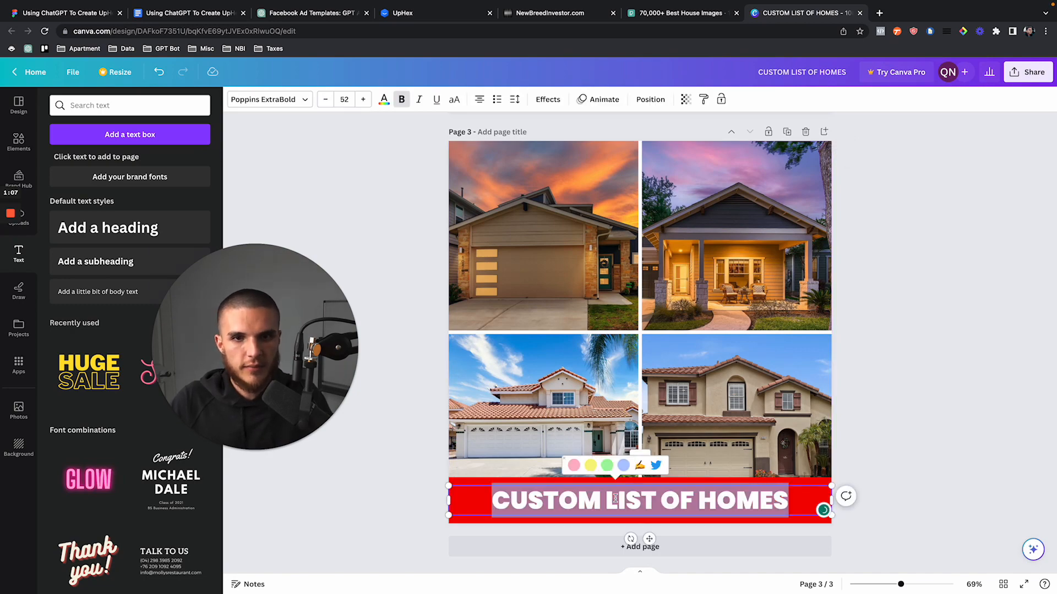
scroll(570, 249, up, 6)
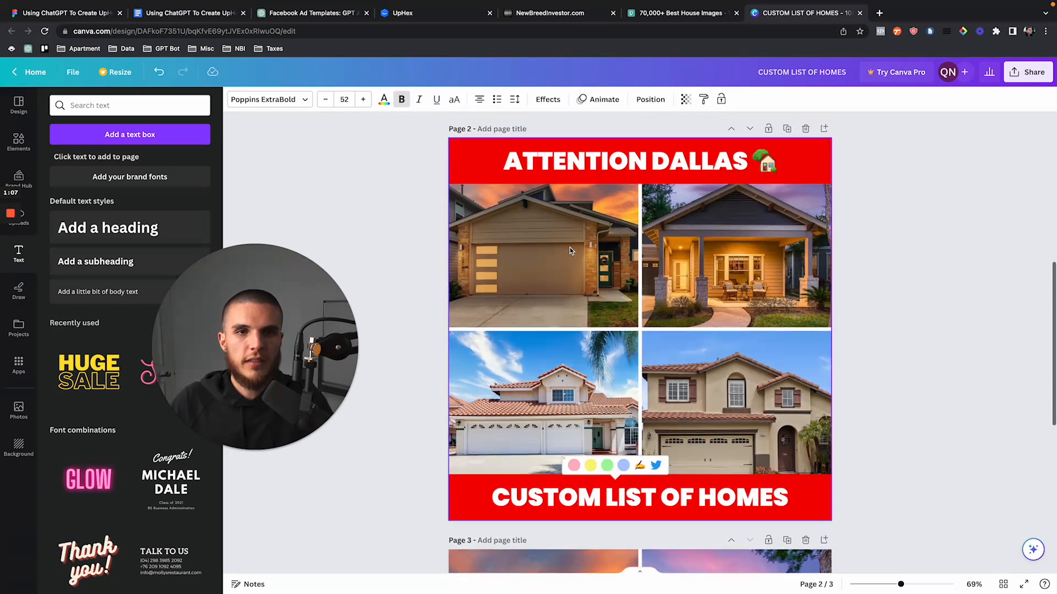
scroll(550, 248, up, 5)
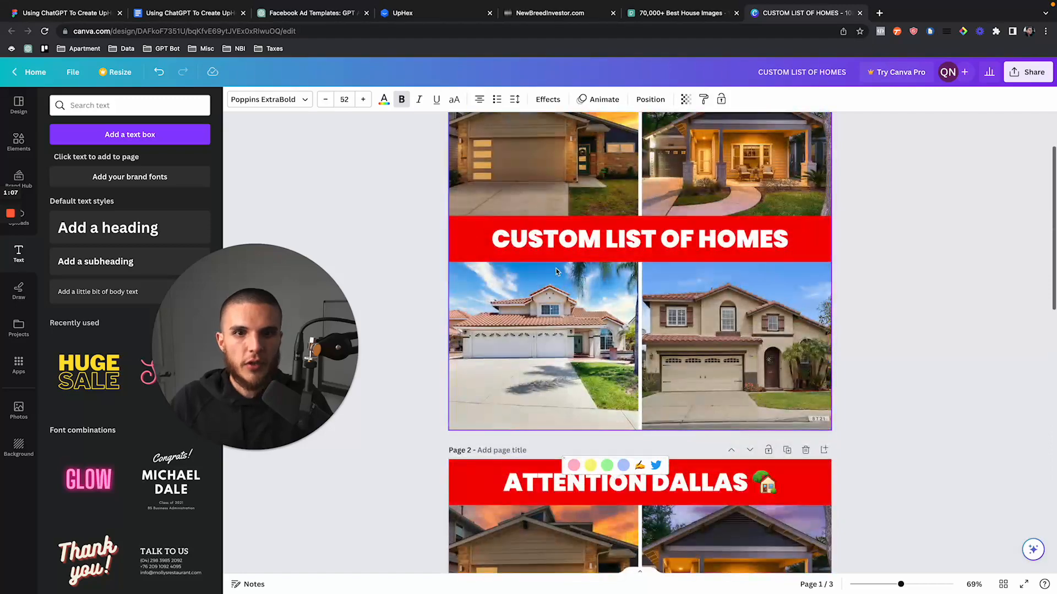
scroll(658, 326, down, 4)
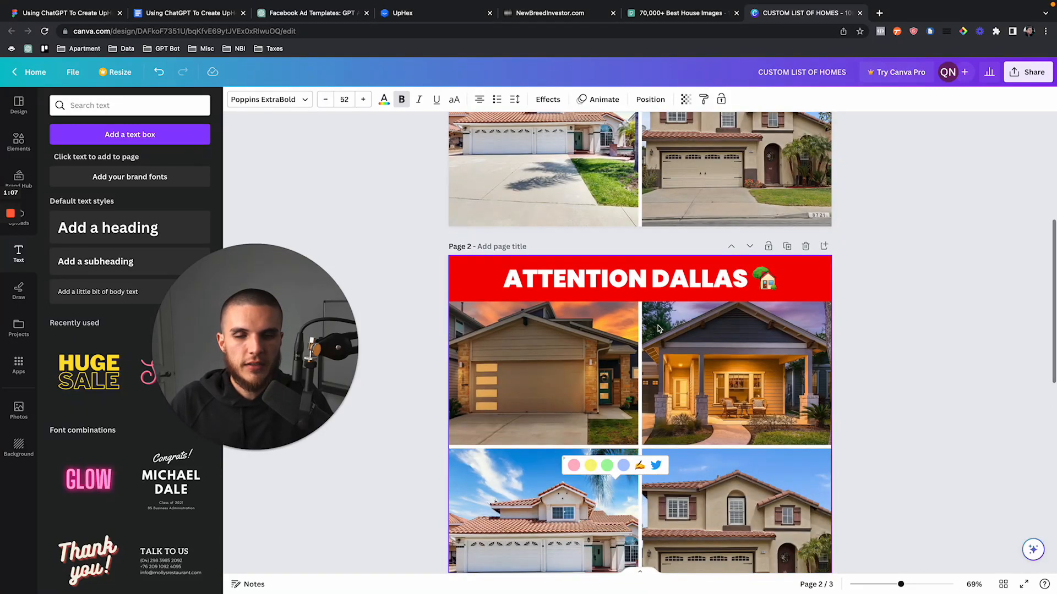
scroll(658, 326, down, 1)
scroll(672, 311, up, 5)
scroll(686, 295, up, 1)
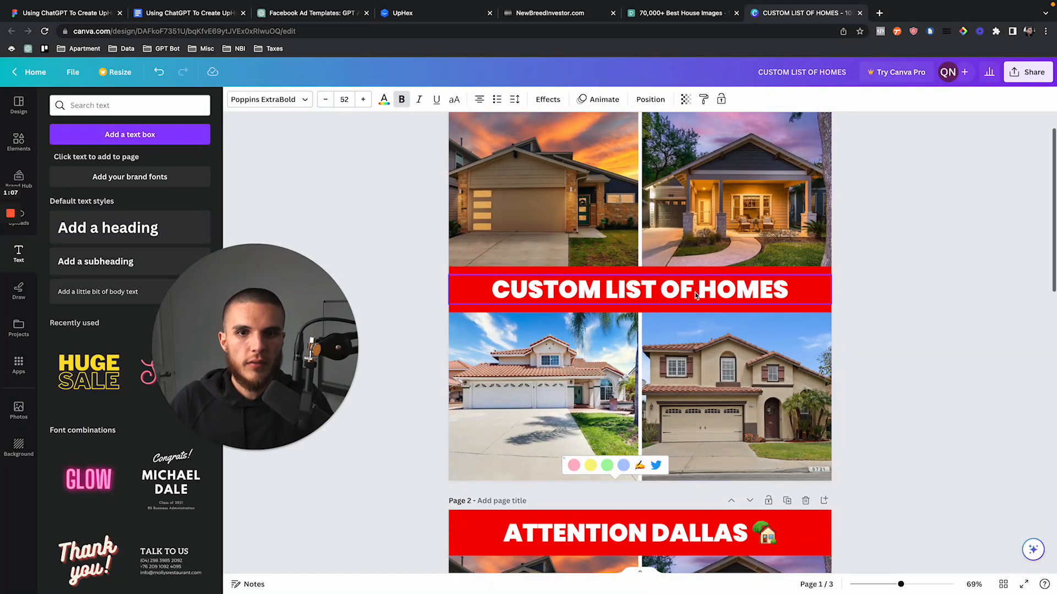
scroll(672, 289, down, 8)
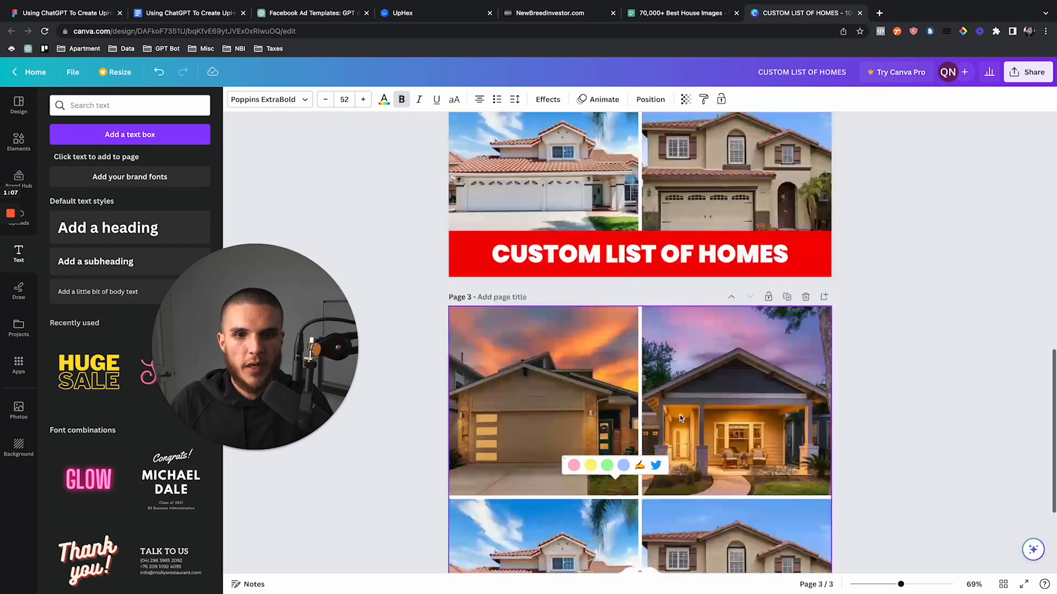
scroll(680, 418, down, 3)
click(436, 376)
Delete the house photos and the photo grid from page 3, keeping only the bottom banner and heading
click(531, 319)
key(Delete)
click(573, 375)
key(Delete)
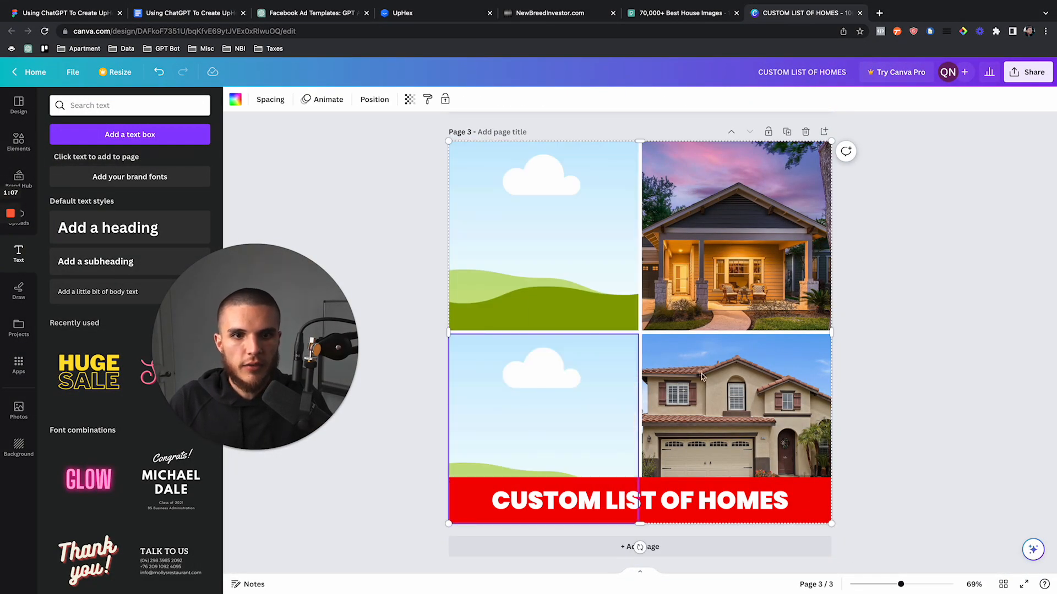
click(702, 376)
key(Delete)
key(Delete)
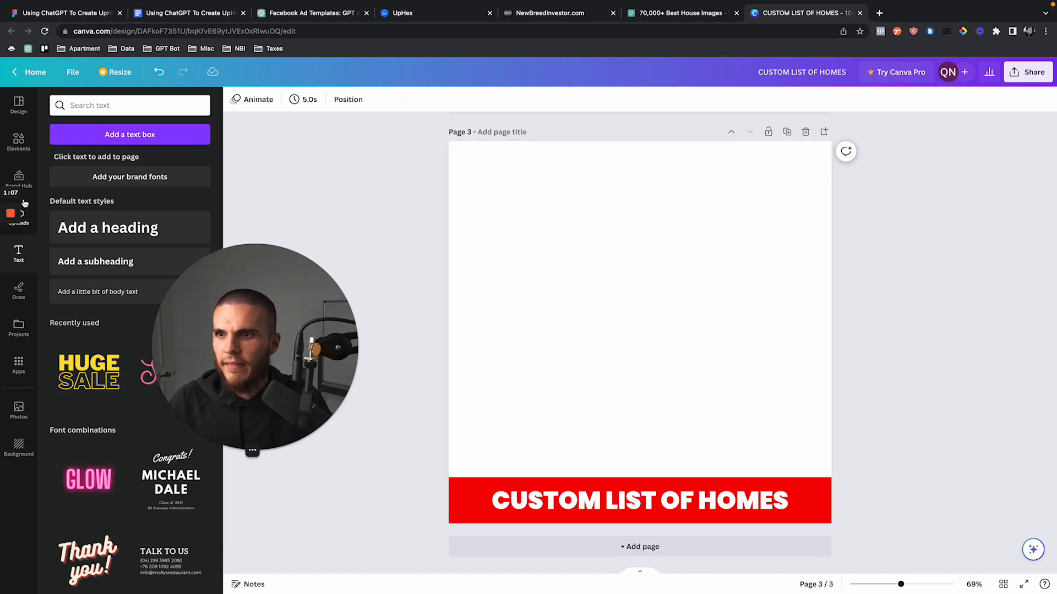
Fill page 3's background with the uploaded photo of the garage house at sunset and shift it slightly right
click(31, 226)
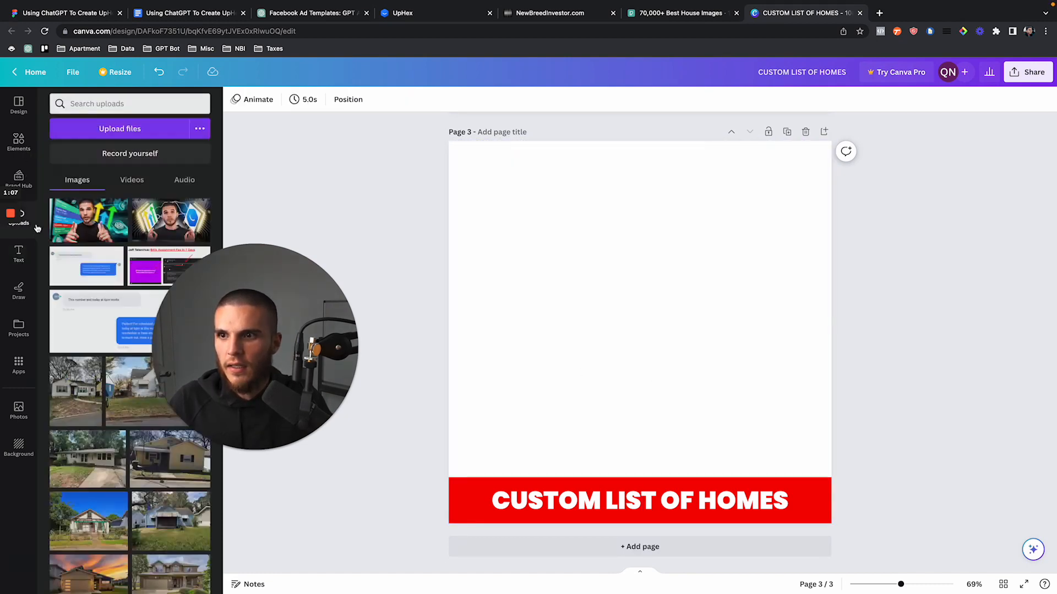
scroll(99, 438, down, 3)
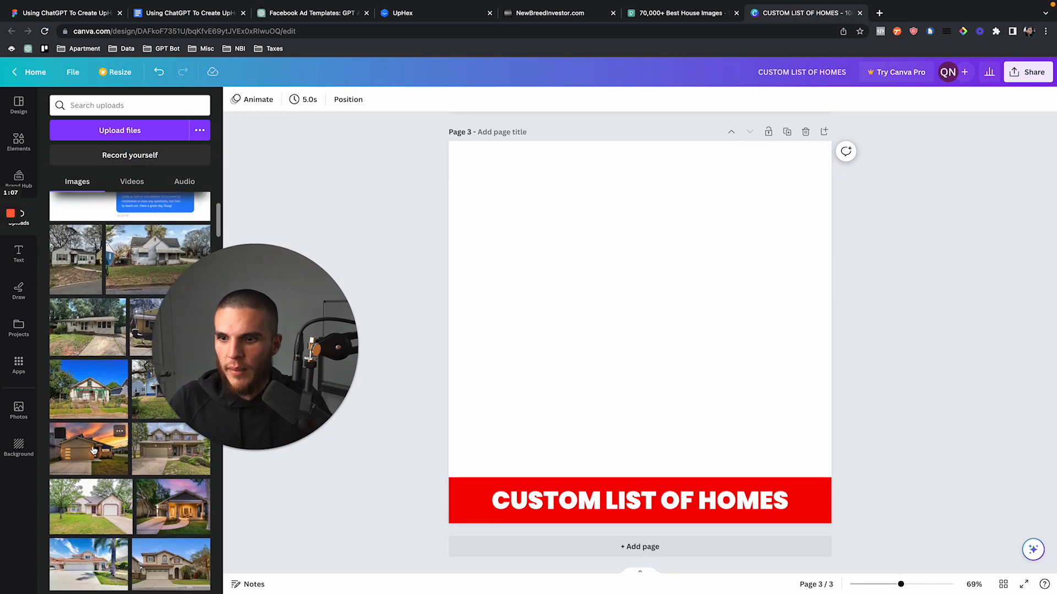
drag(94, 450, 544, 332)
double_click(544, 332)
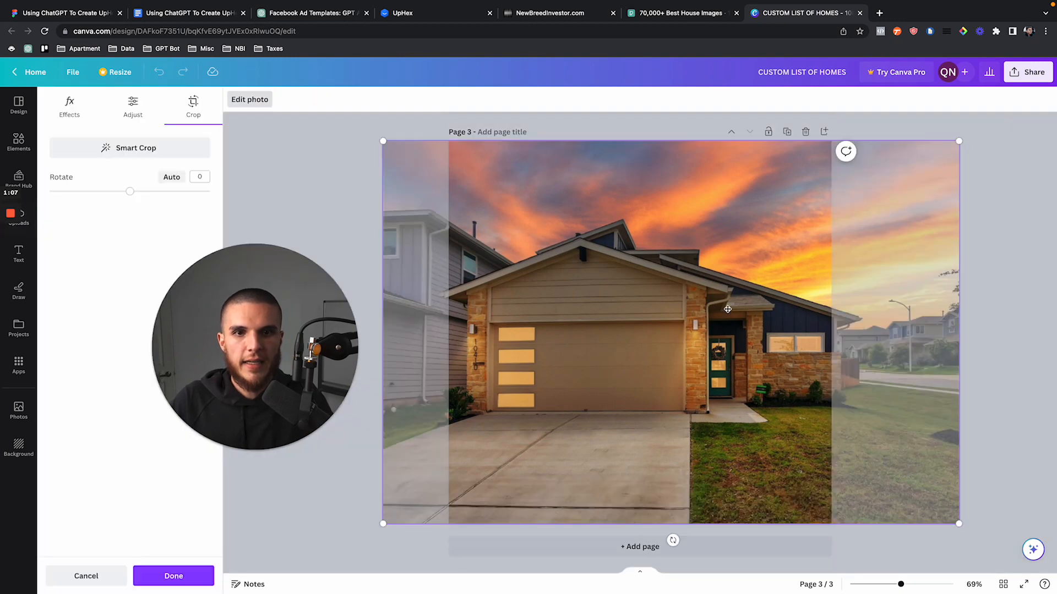
drag(727, 310, 742, 310)
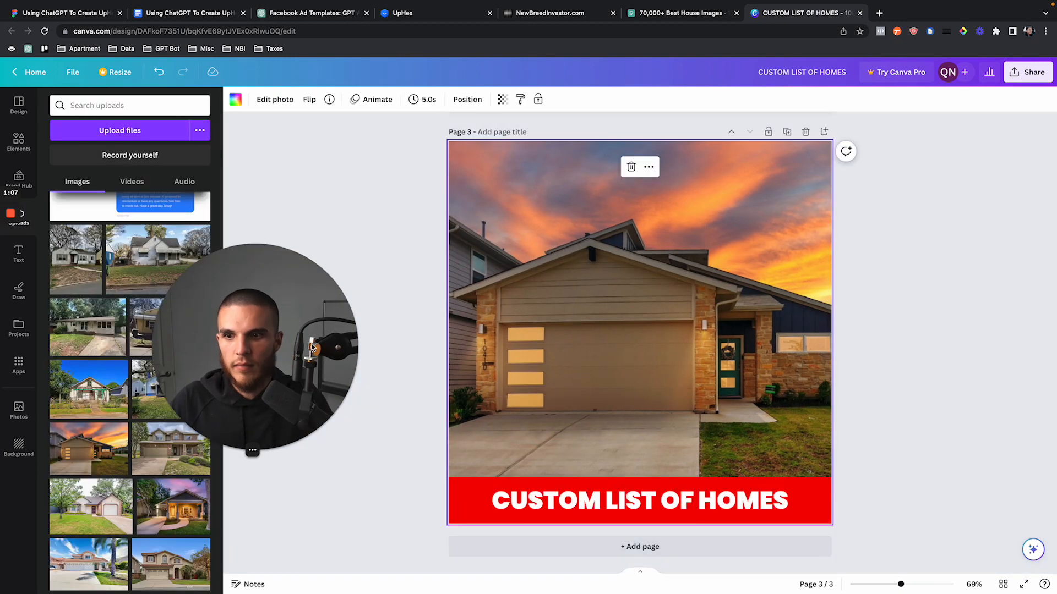
Replace page 3's background photo with the uploaded photo of the lit-porch house at dusk
scroll(163, 449, down, 2)
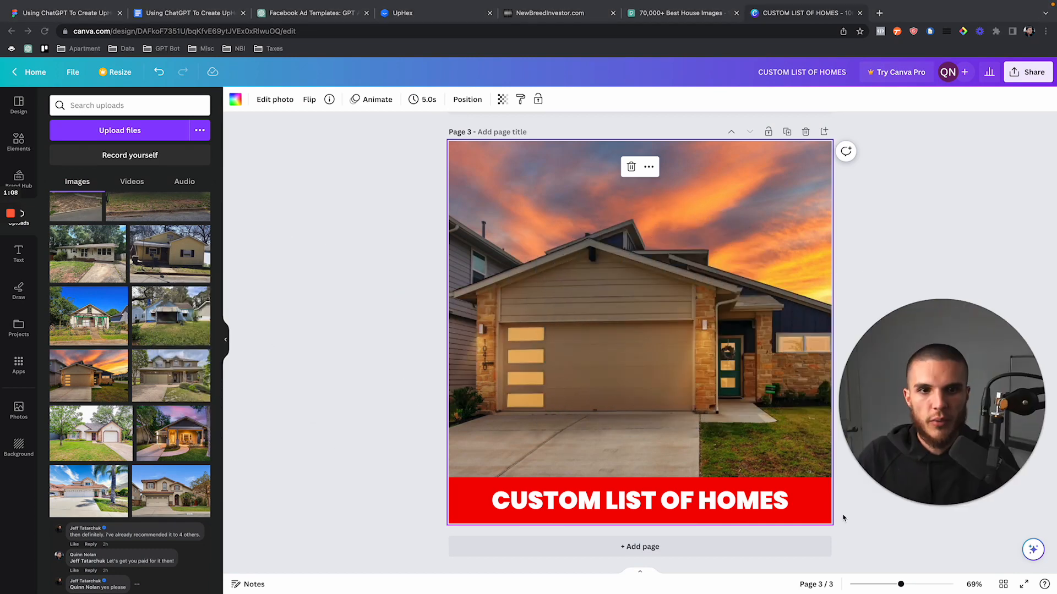
click(137, 436)
drag(557, 384, 464, 444)
key(BackSpace)
drag(188, 434, 474, 382)
Shift the lit-porch house photo left within page 3's background so the house is better framed
double_click(474, 378)
drag(585, 401, 530, 389)
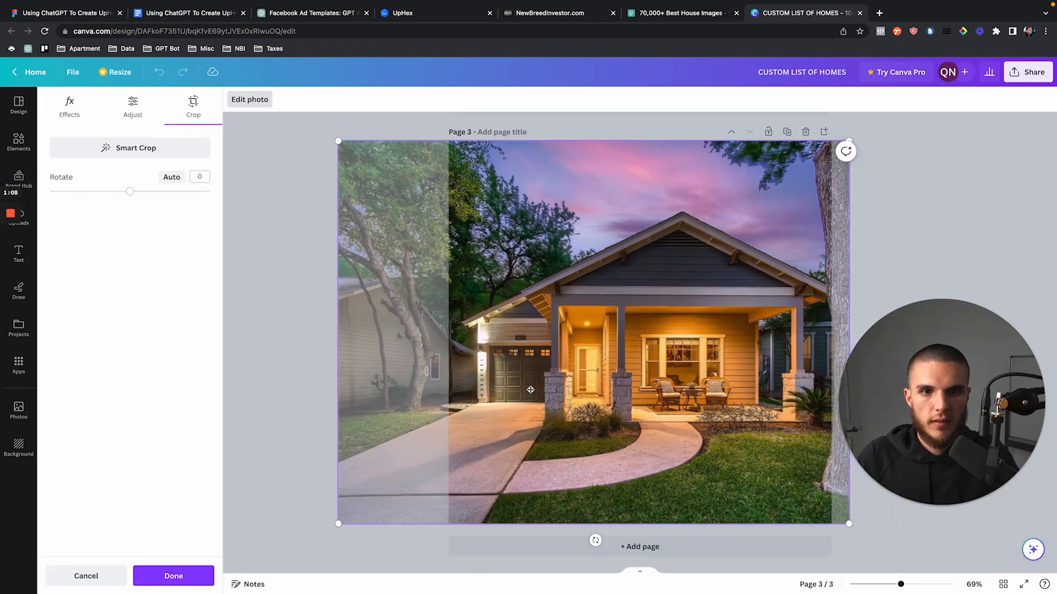
click(287, 308)
double_click(515, 321)
drag(515, 321, 510, 321)
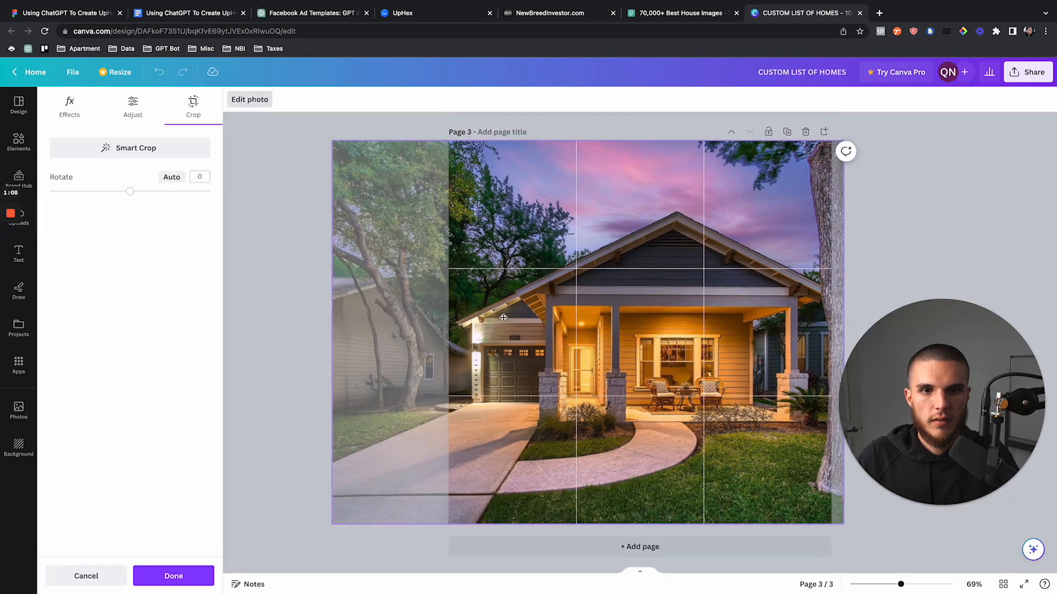
click(305, 286)
Delete the "CUSTOM LIST OF HOMES" heading and its red banner from page 3
click(536, 498)
key(Delete)
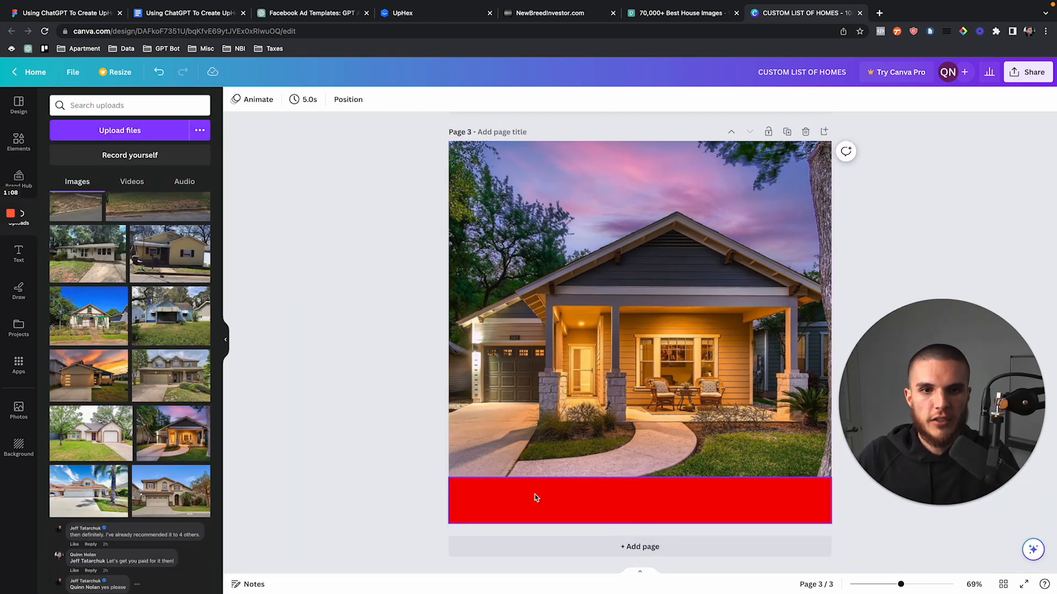
click(536, 496)
key(Delete)
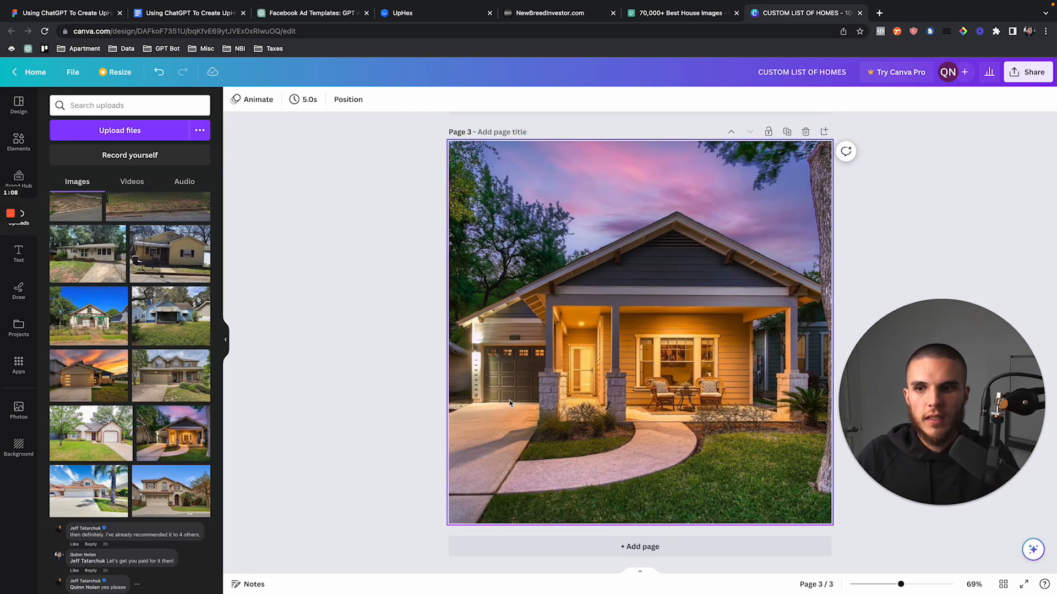
scroll(377, 417, up, 3)
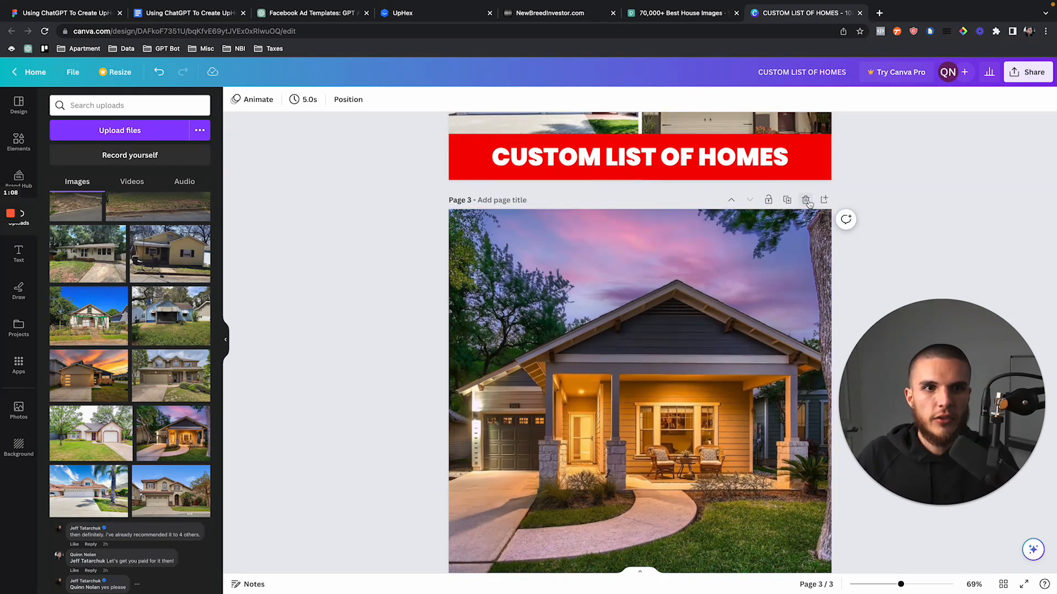
Delete pages 3 and 2 from the design, keeping only page 1 with the four-house grid
key(Delete)
scroll(424, 291, up, 5)
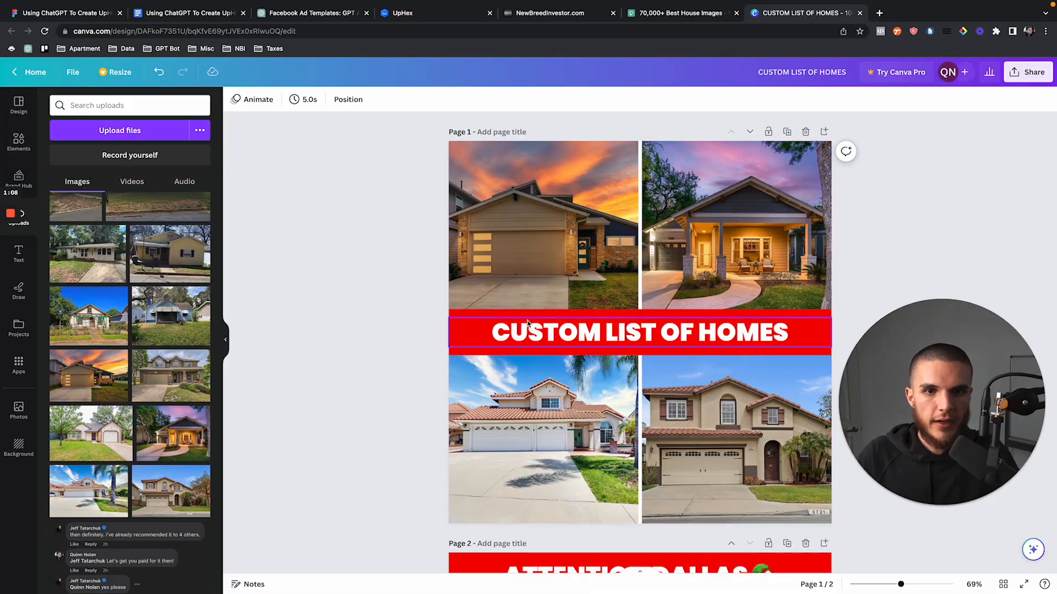
scroll(528, 324, down, 5)
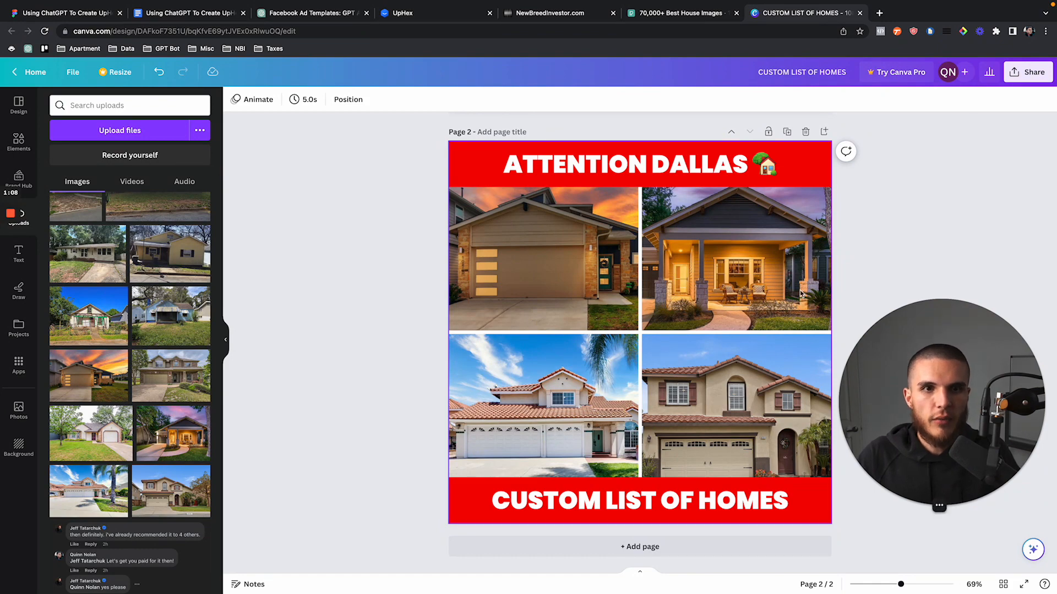
scroll(550, 264, up, 3)
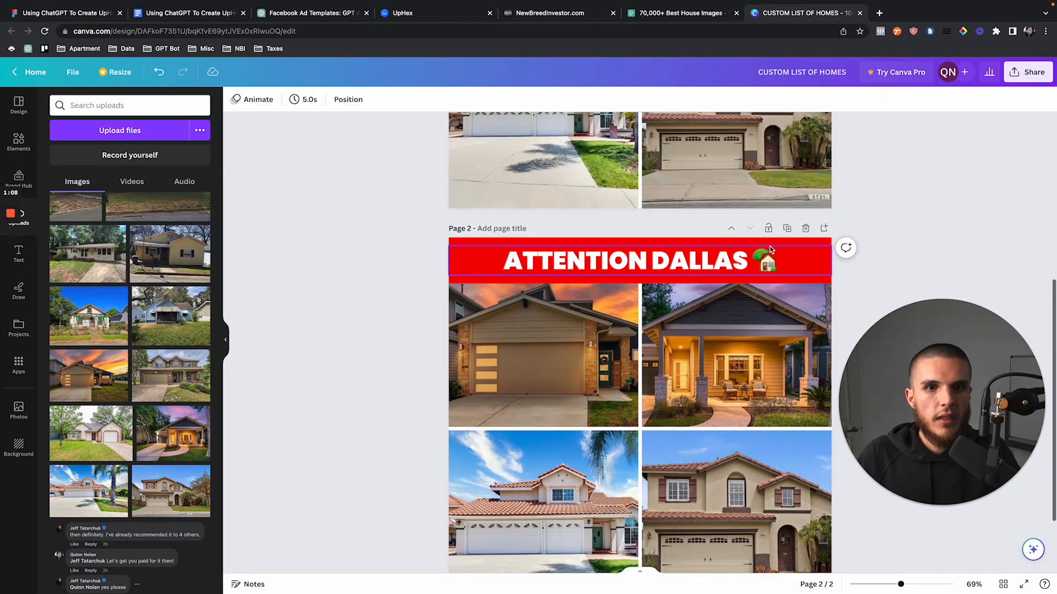
click(805, 228)
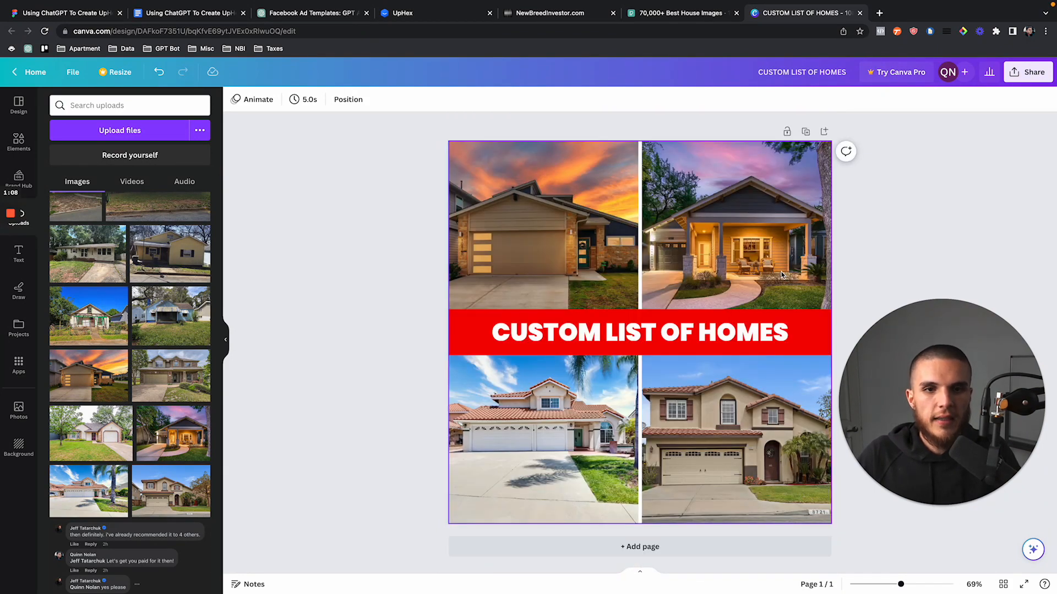
Download the "CUSTOM LIST OF HOMES" design as a PNG
click(1028, 72)
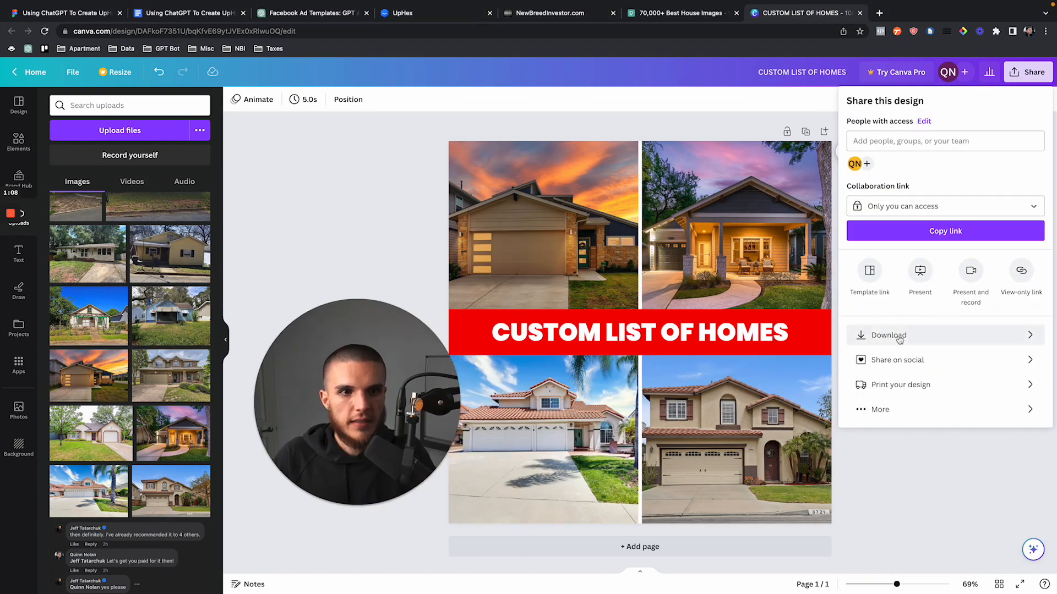
click(898, 336)
click(895, 267)
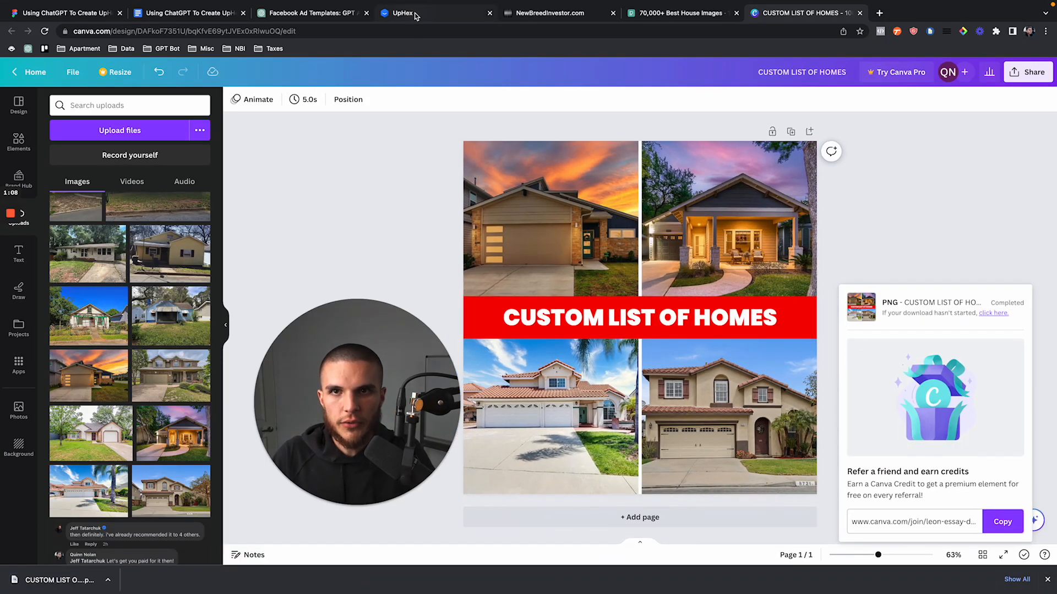
Switch to UpHex and duplicate the template "Ad Template #1"
click(416, 13)
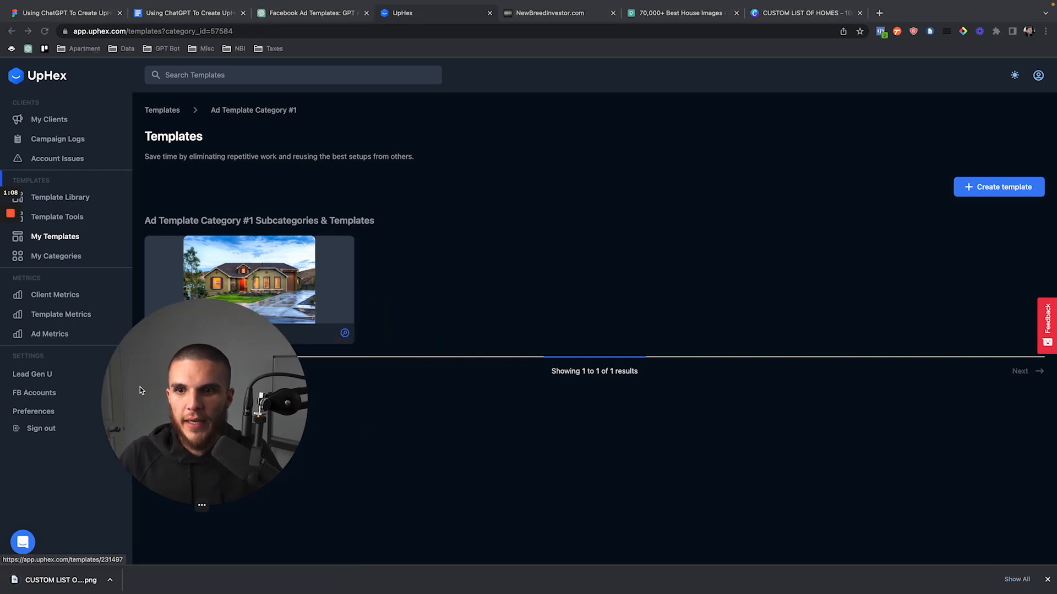
drag(171, 425, 1001, 428)
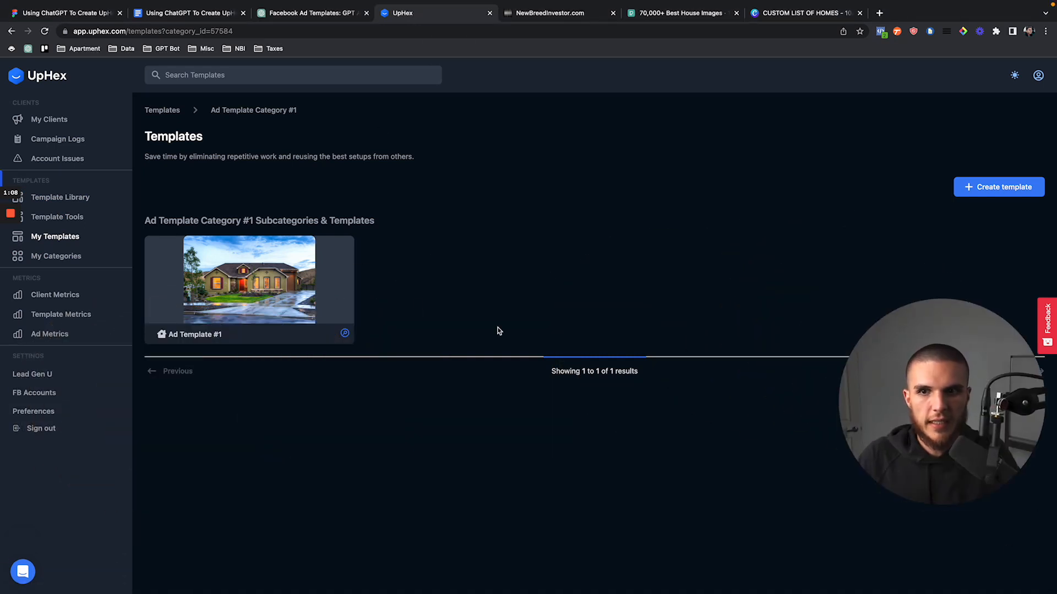
click(309, 311)
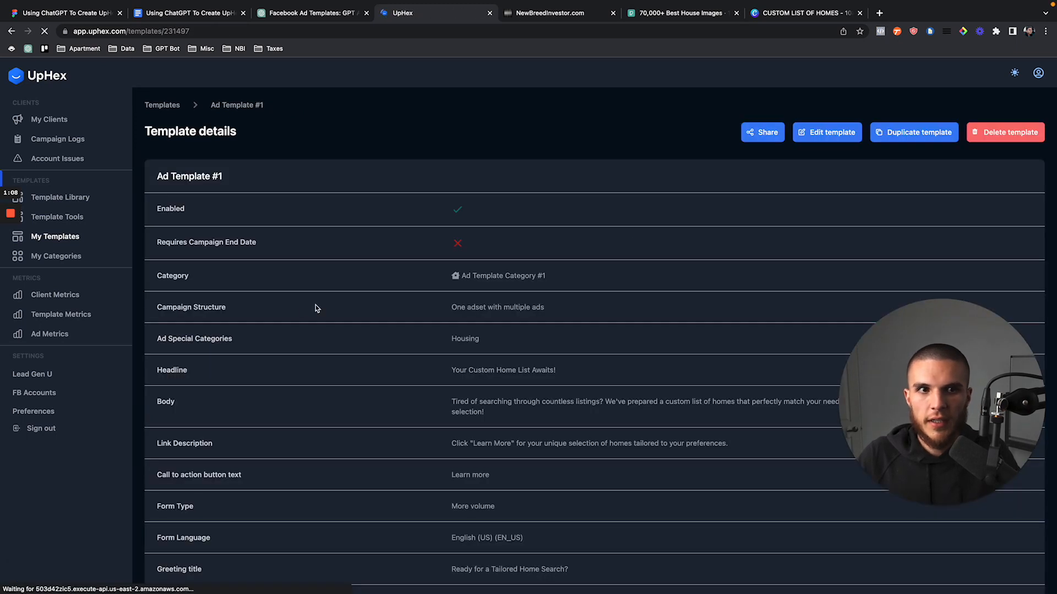
click(903, 134)
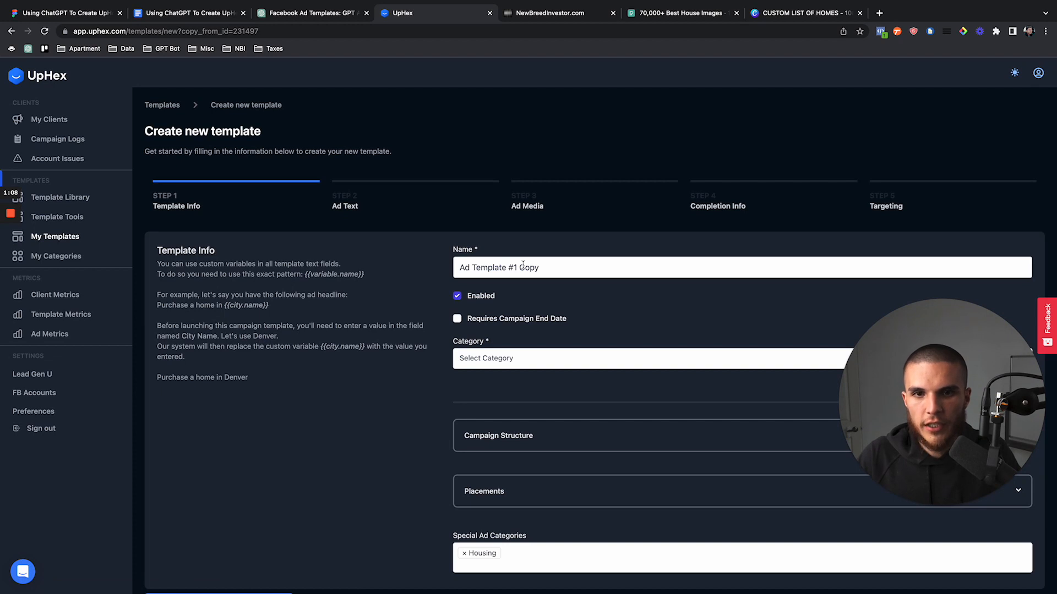
Switch to the Google Docs notes and highlight the ad note "Only test 1 variable at a time"
click(184, 15)
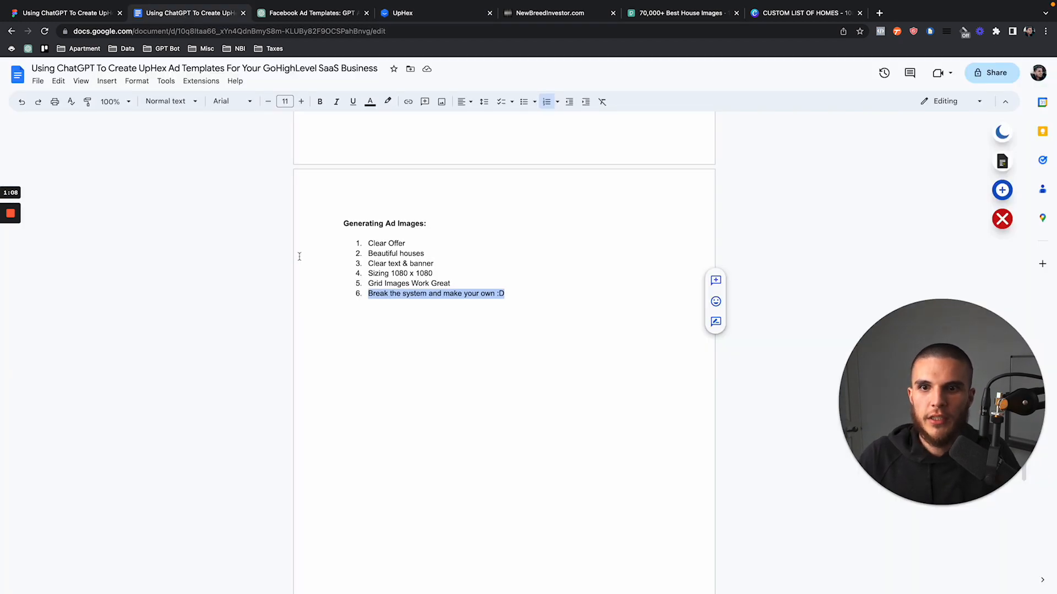
scroll(454, 337, up, 15)
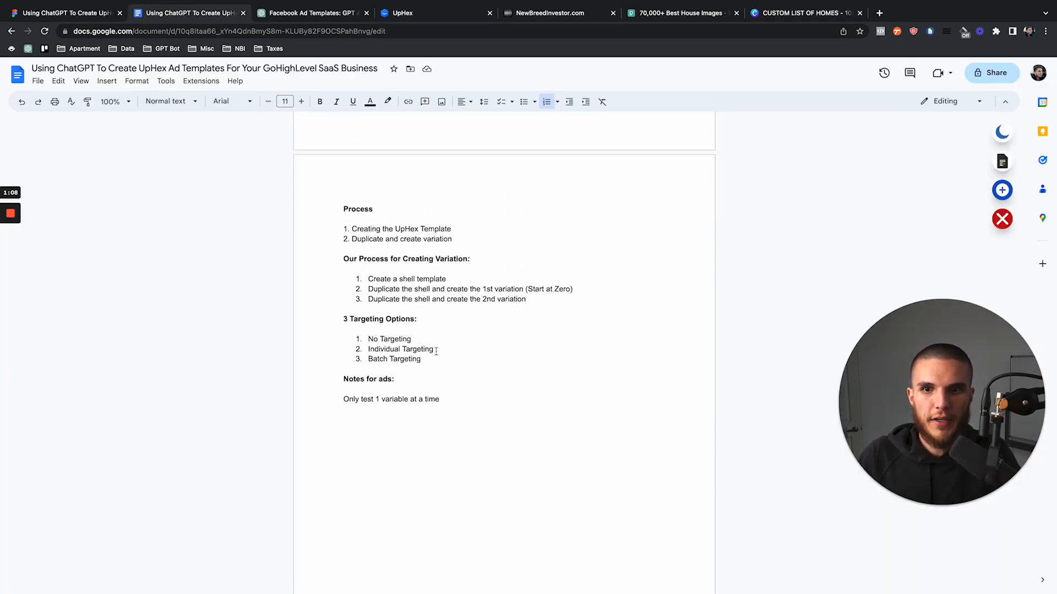
drag(457, 401, 339, 404)
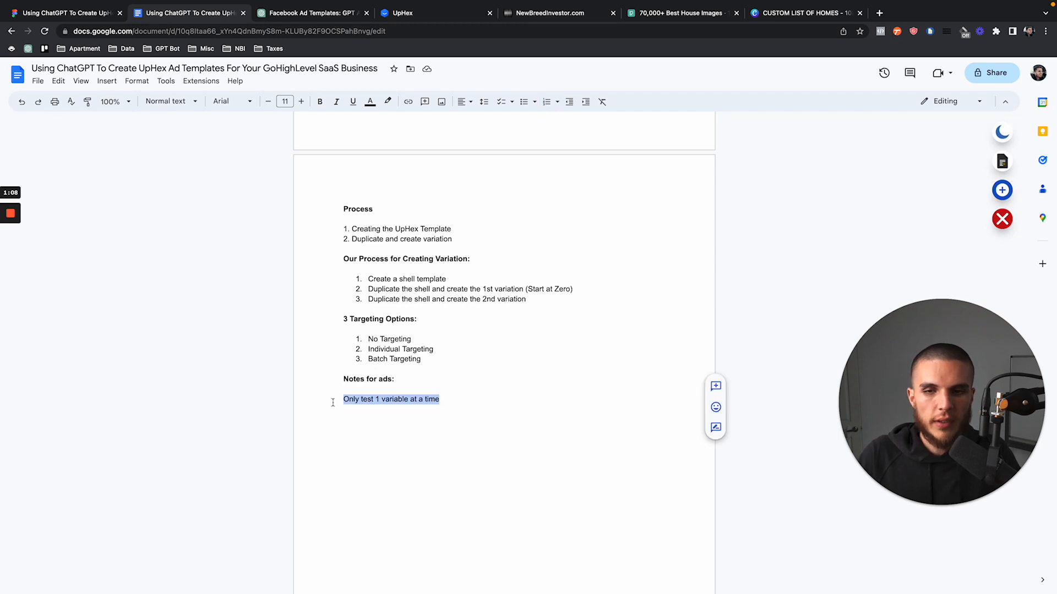
drag(452, 393, 340, 400)
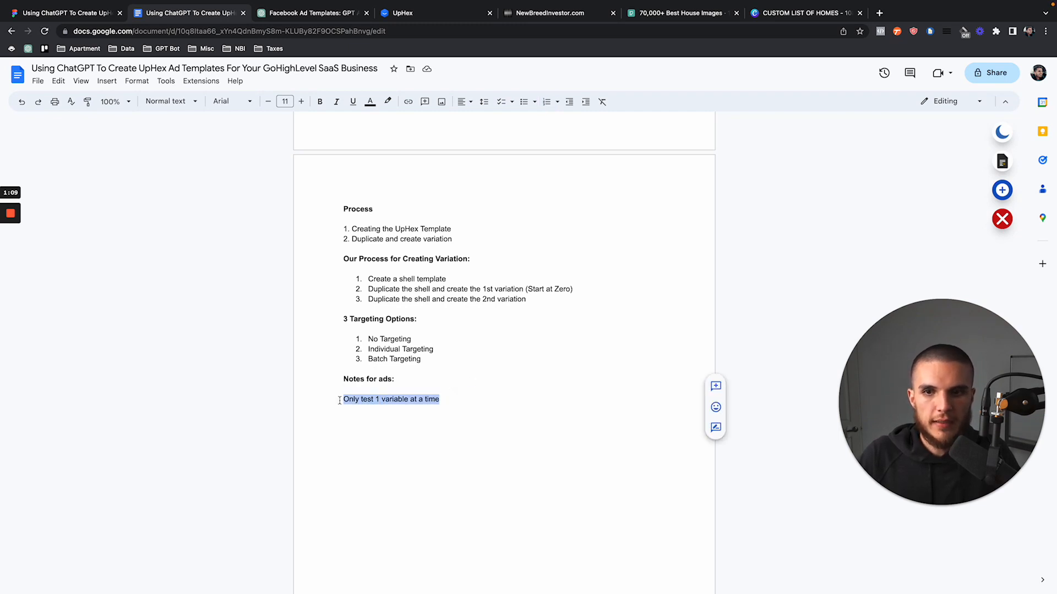
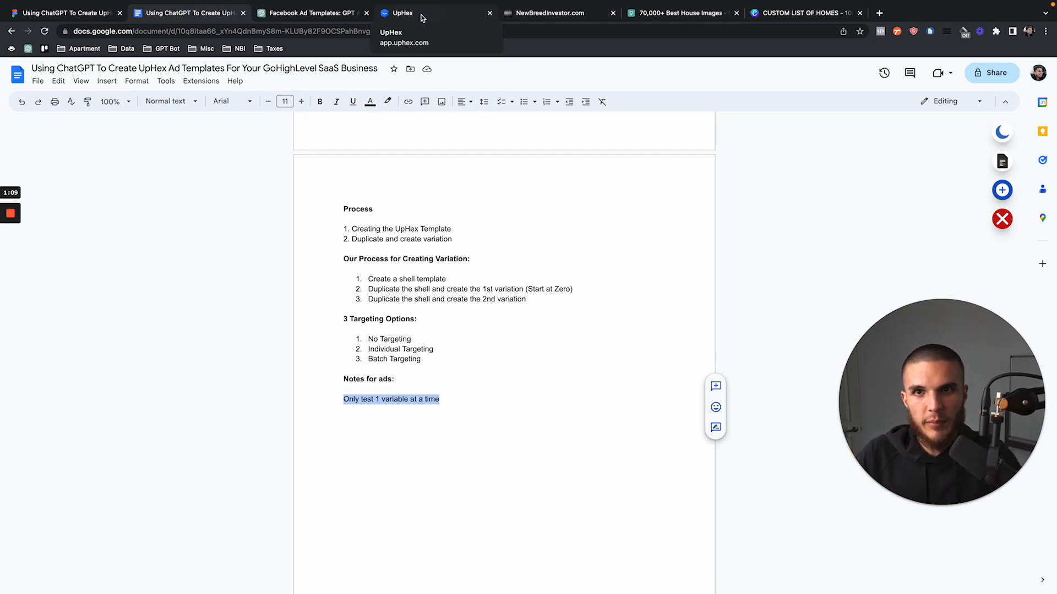
Return to UpHex and rename the duplicated template "Ad Template #1: Dallas"
click(422, 18)
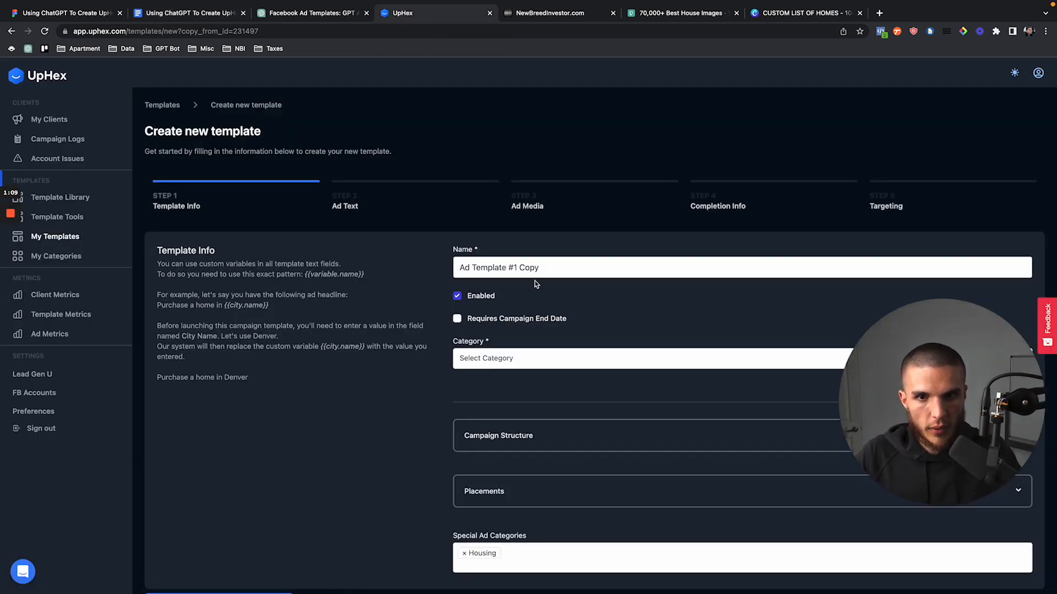
drag(520, 269, 555, 269)
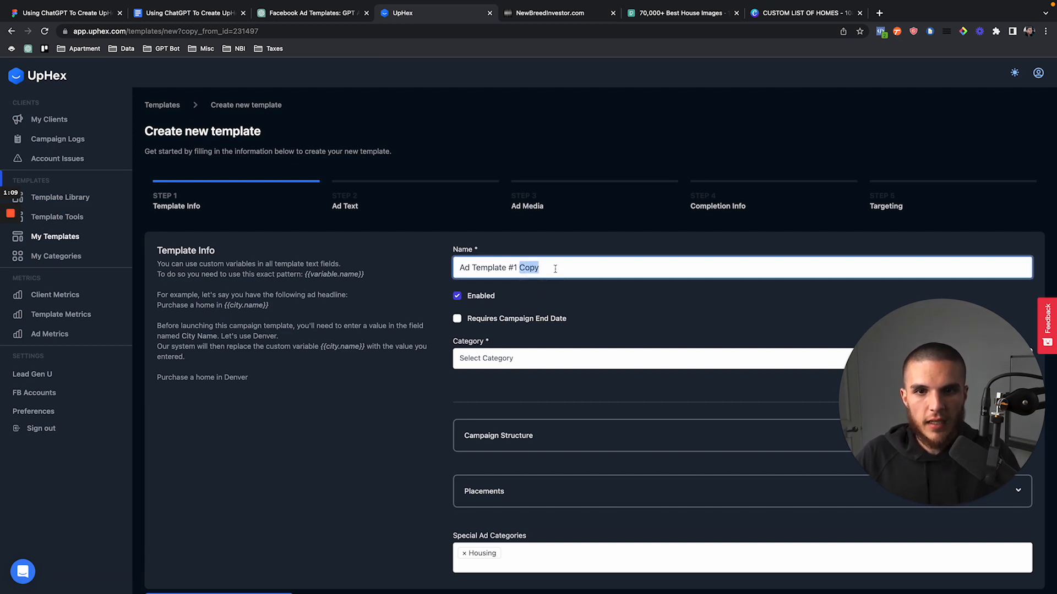
key(BackSpace)
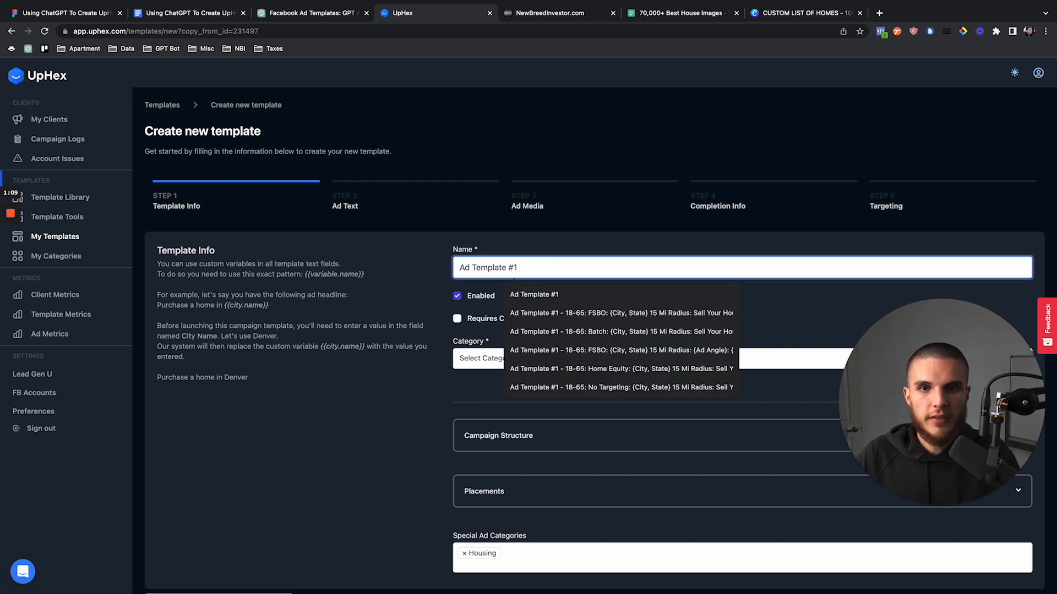
text(:)
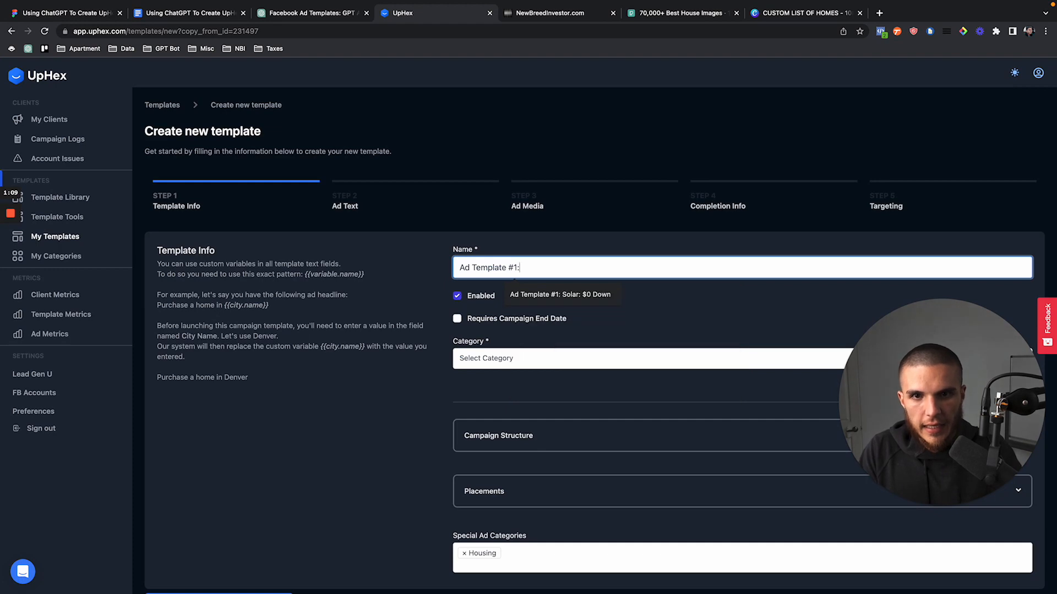
text( Dallas)
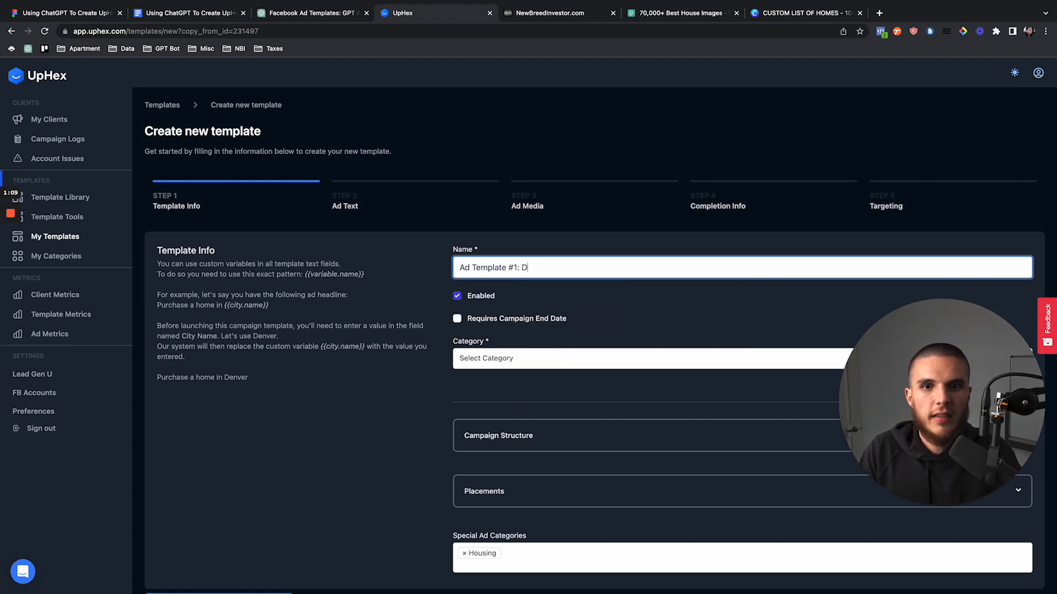
Switch to Canva and add "DALLAS" at the start of the "CUSTOM LIST OF HOMES" heading
click(788, 13)
click(547, 333)
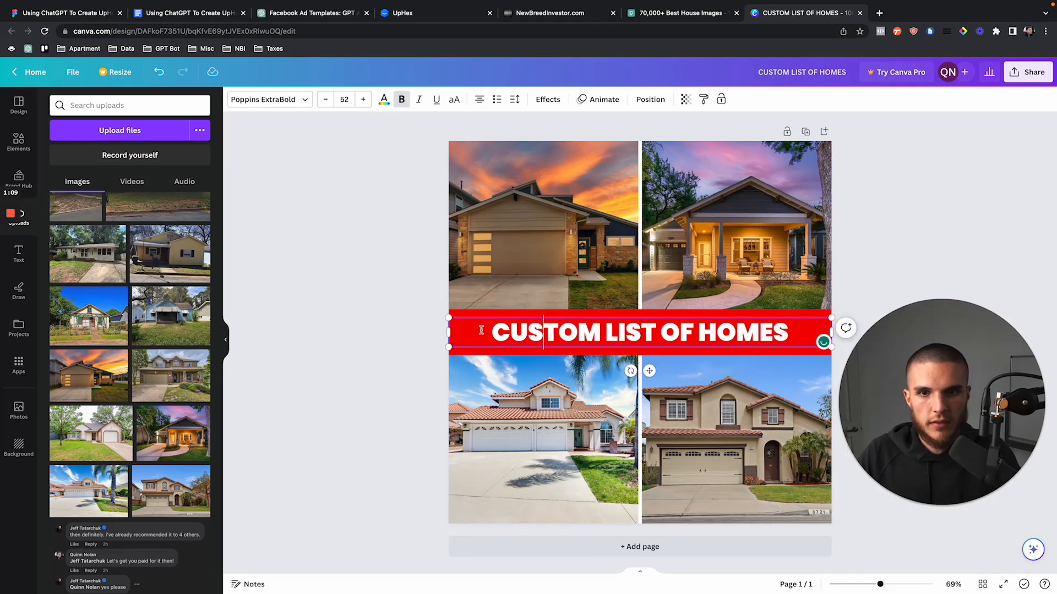
key(super+Left)
text(Dall)
key(BackSpace)
key(BackSpace)
key(BackSpace)
text(ALLAS)
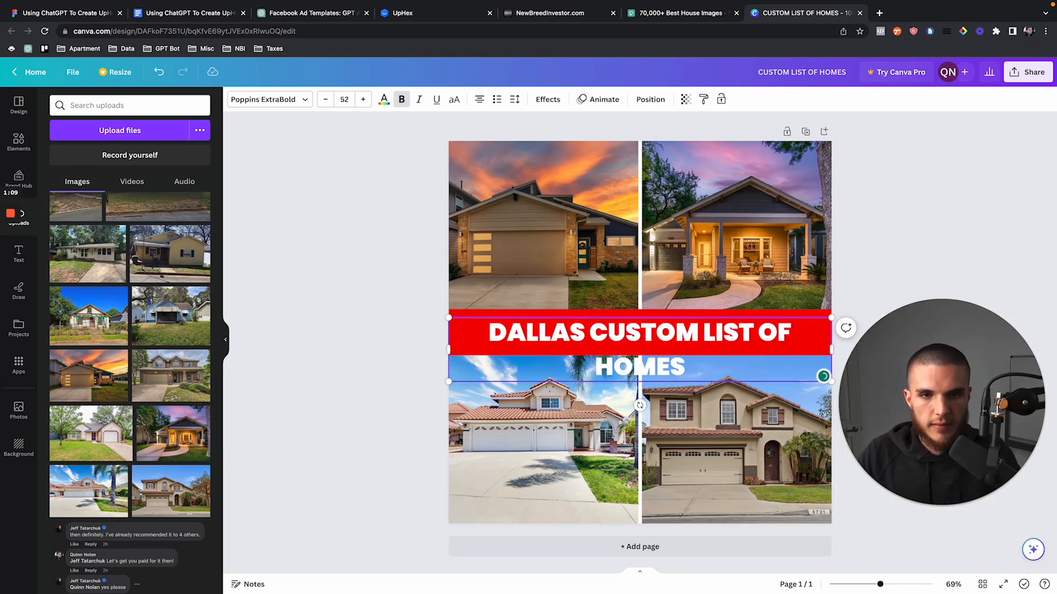
Set the heading's font size to 45 and move it down slightly to centre it in the red banner
click(322, 103)
click(322, 102)
click(323, 102)
click(322, 103)
click(323, 102)
click(323, 102)
click(322, 102)
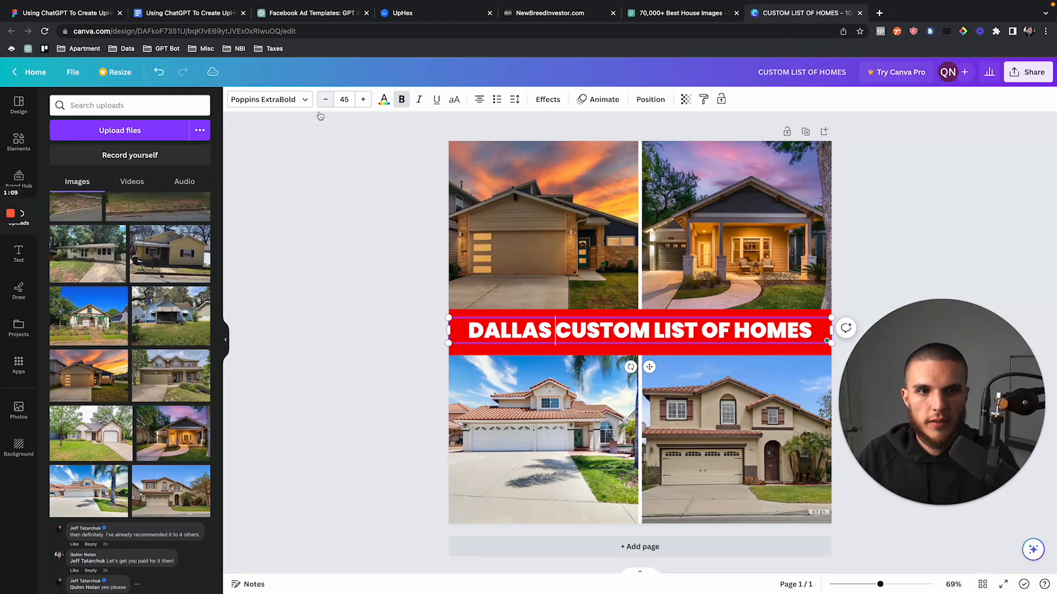
click(300, 235)
click(644, 323)
drag(644, 324, 644, 326)
click(883, 273)
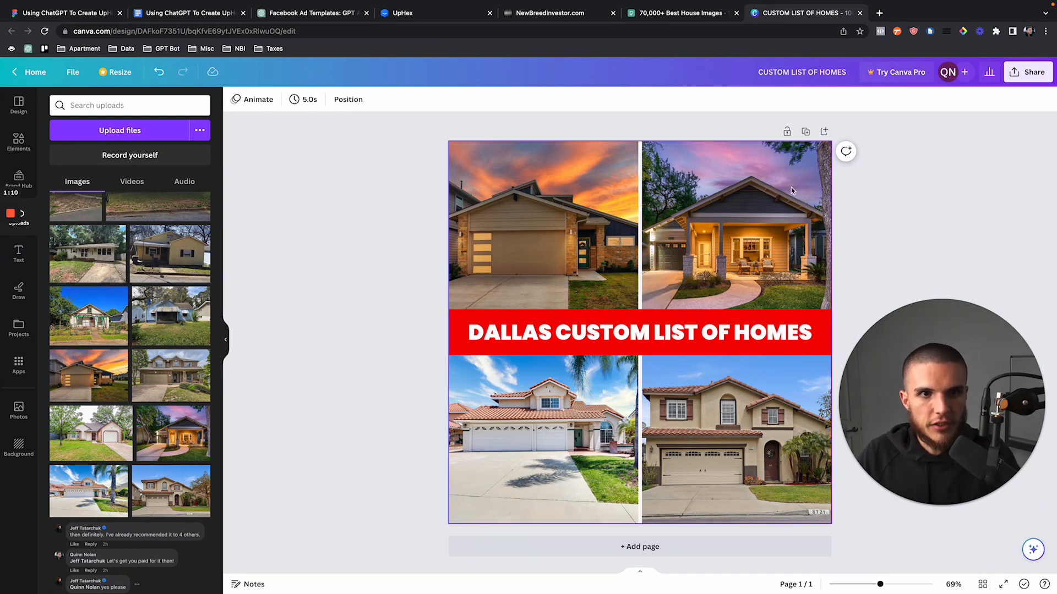
Reword the heading to "GET A CUSTOM LIST OF DALLAS HOMES", with a line break before "DALLAS"
click(630, 325)
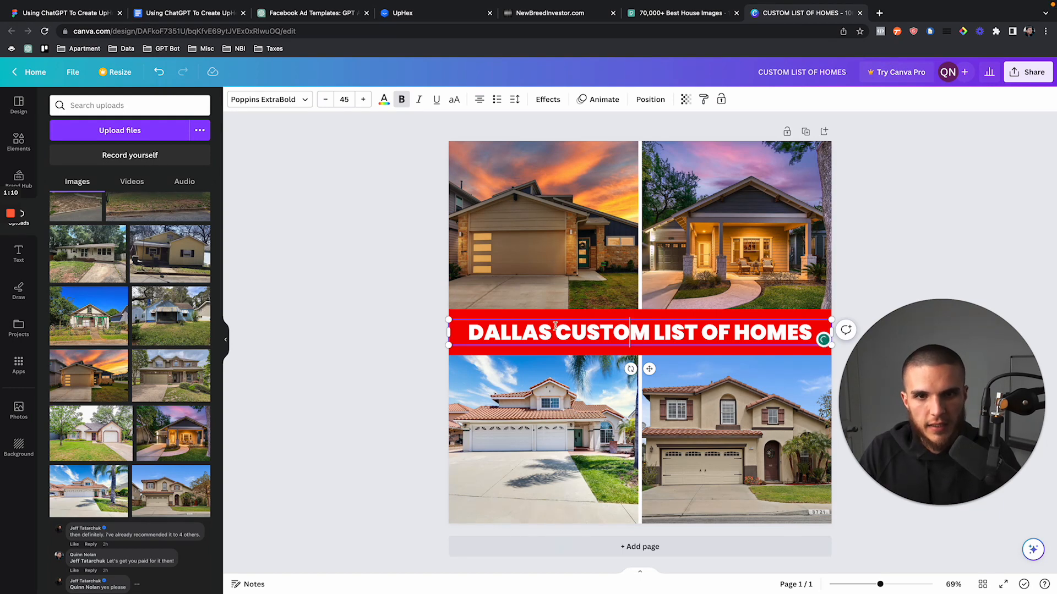
drag(555, 326, 459, 327)
text(GET A)
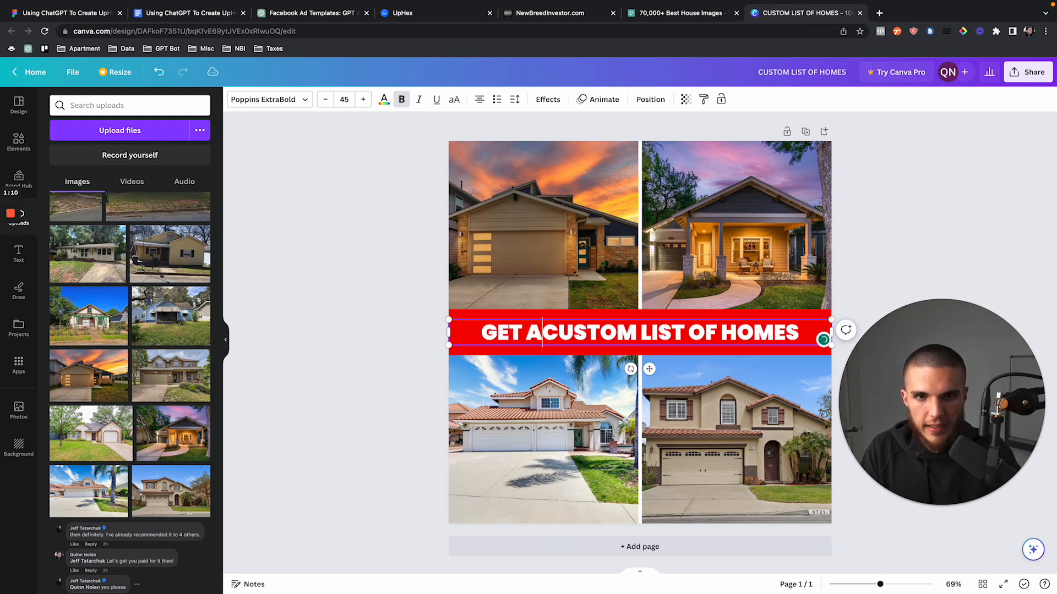
click(717, 333)
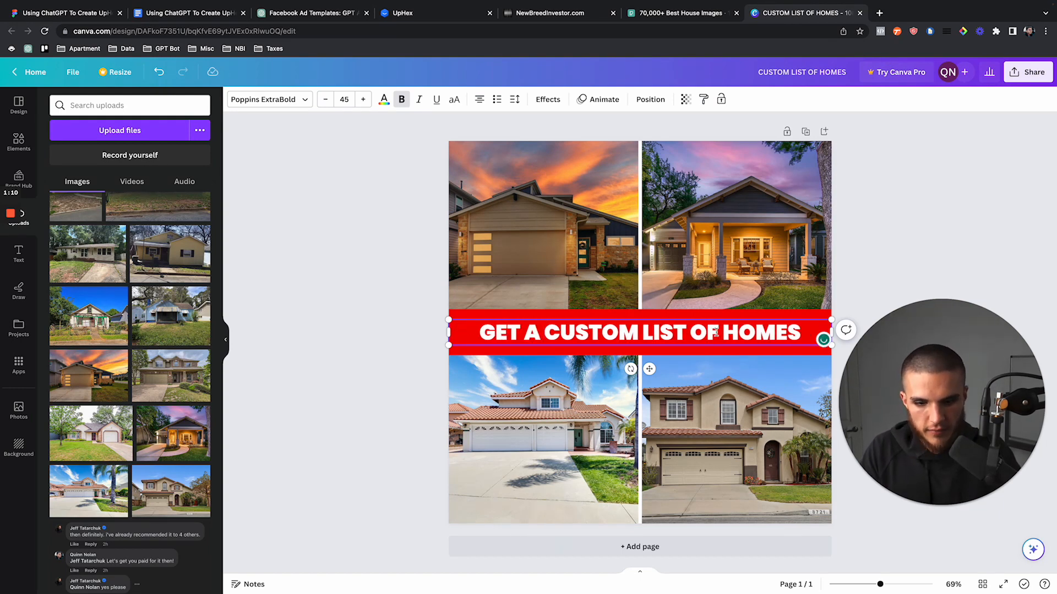
text(DALLAS)
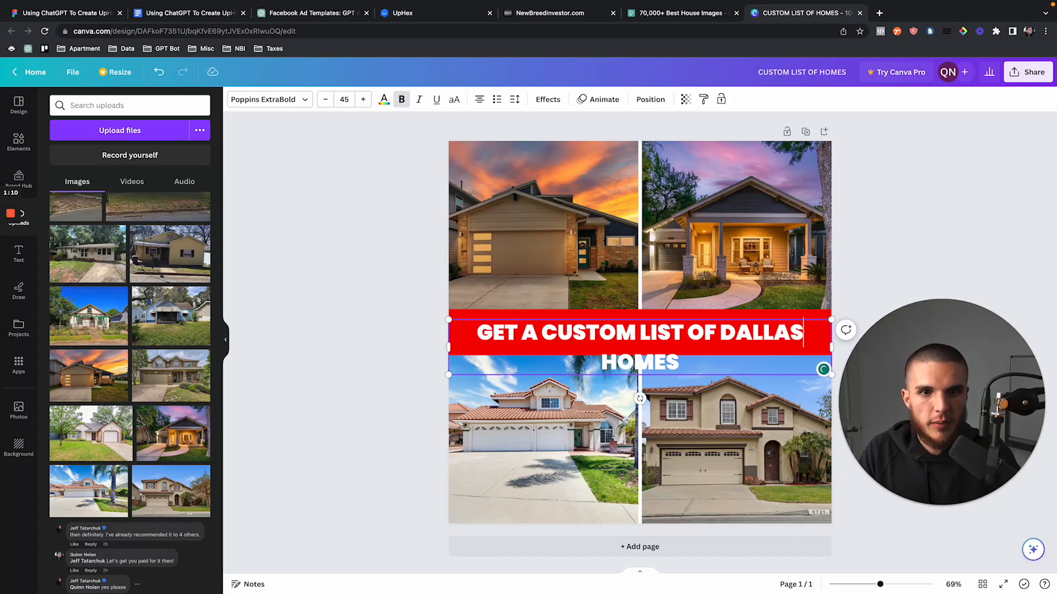
click(311, 329)
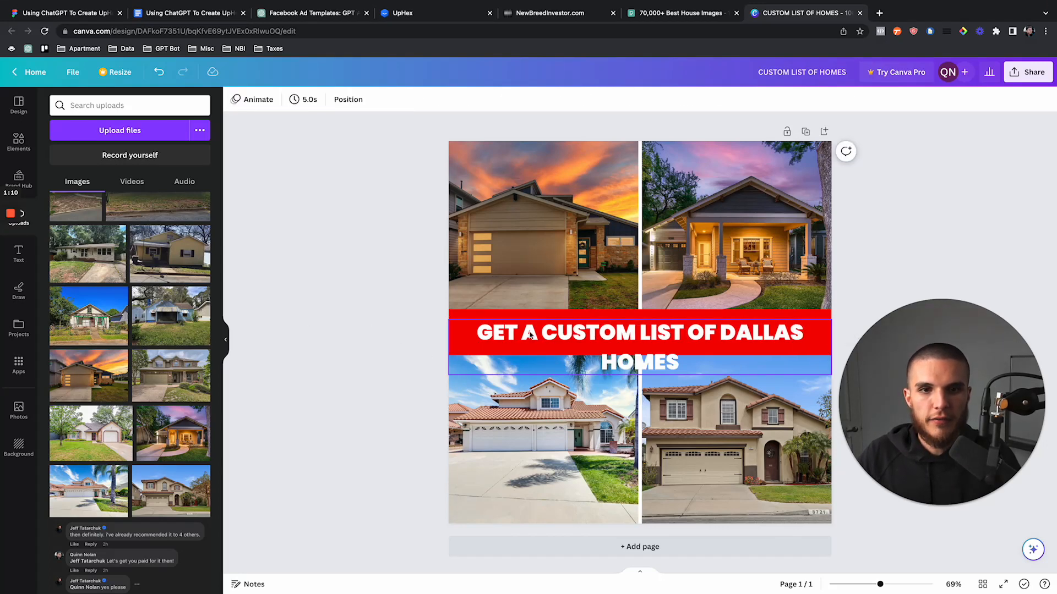
click(690, 338)
click(719, 333)
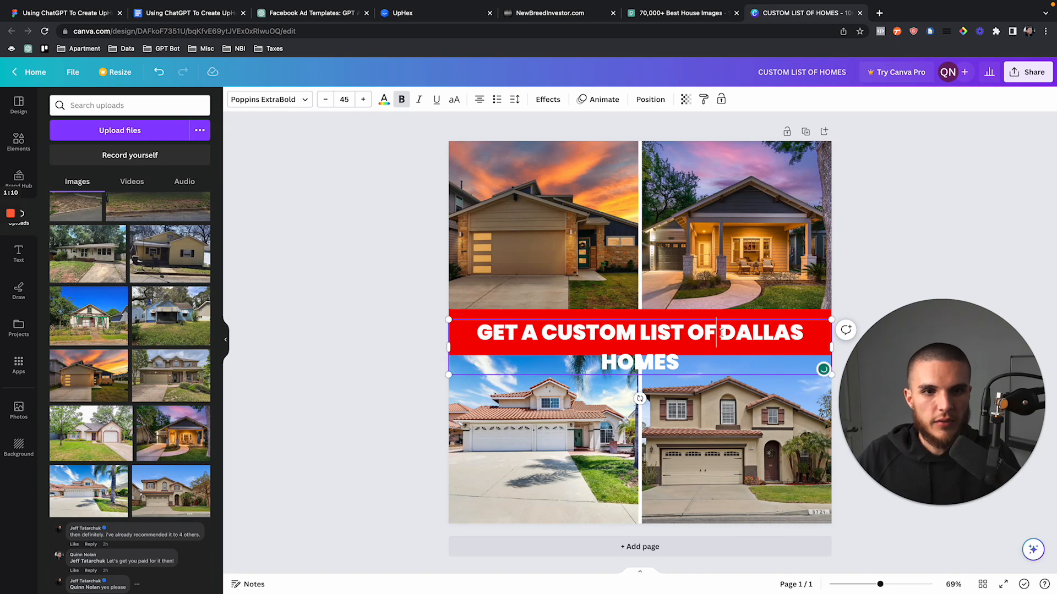
key(Return)
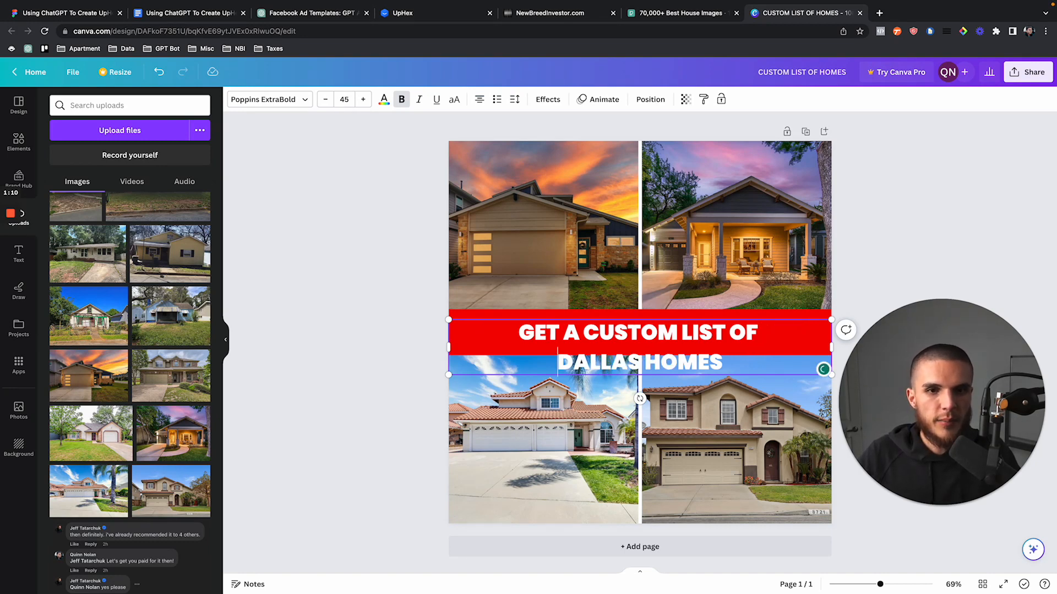
Move the two-line heading up off the red banner to make room for resizing the banner
click(341, 304)
click(639, 333)
drag(639, 333, 639, 323)
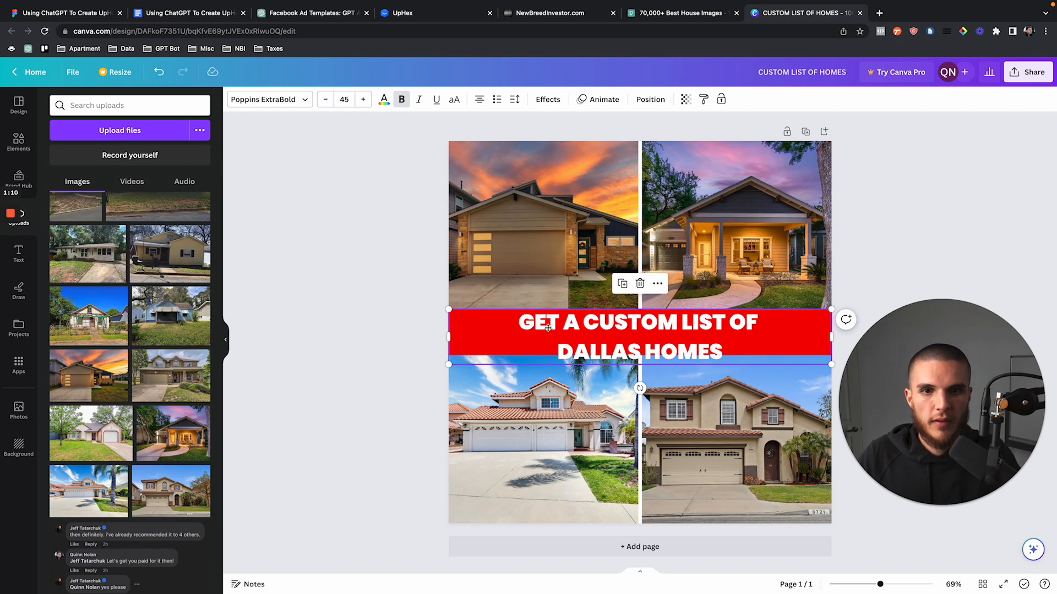
drag(548, 334, 543, 282)
Make the red banner taller both upward and downward, and centre the two-line heading inside it
click(639, 347)
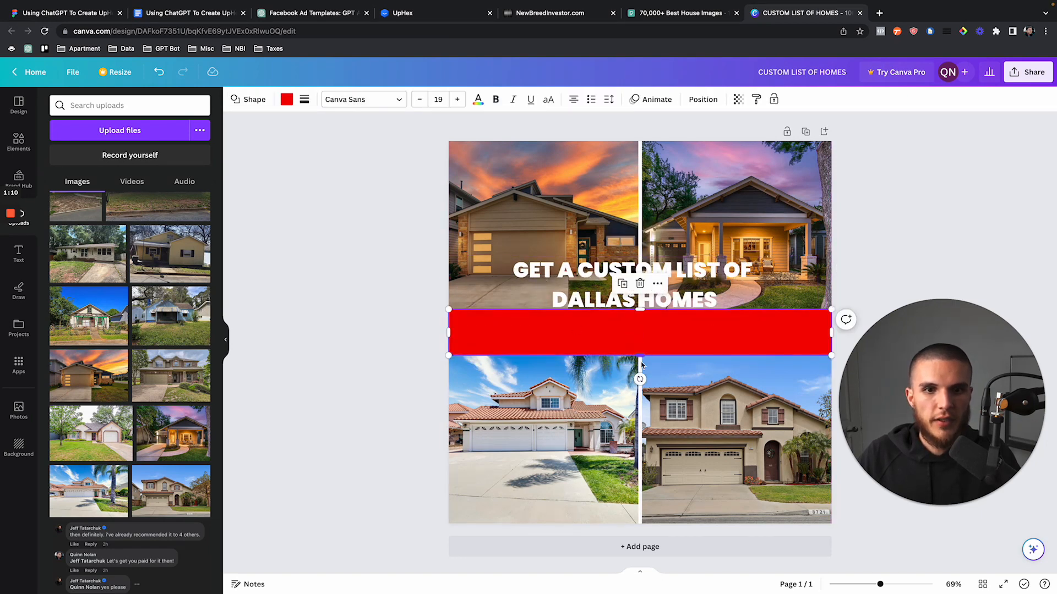
drag(641, 356, 640, 392)
mouse_move(640, 311)
mouse_down()
mouse_move(653, 331)
mouse_move(645, 292)
mouse_move(653, 329)
mouse_move(653, 318)
mouse_up()
key(super+z)
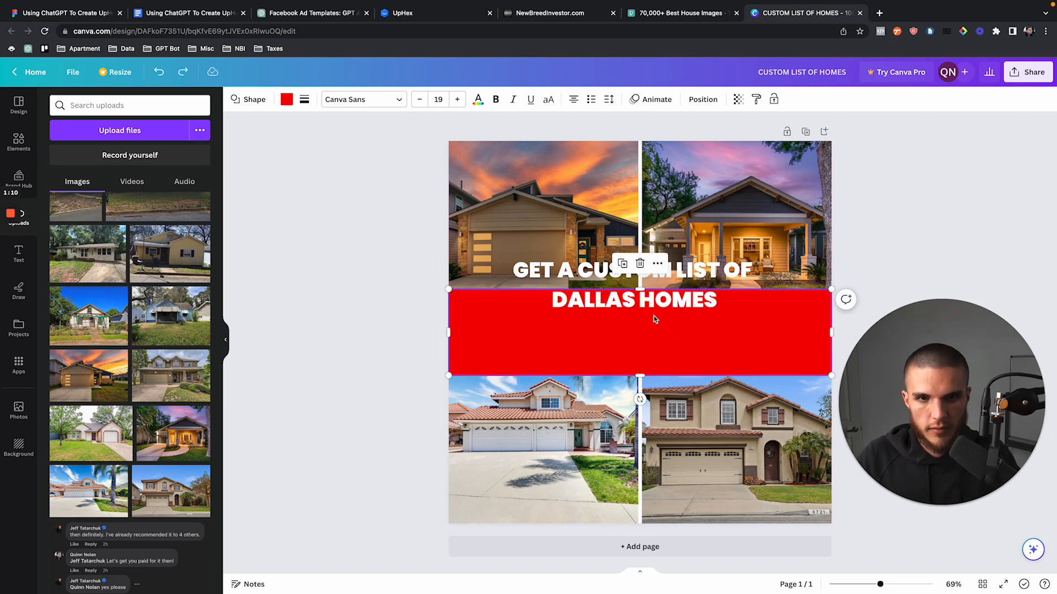
click(323, 243)
drag(606, 277, 609, 325)
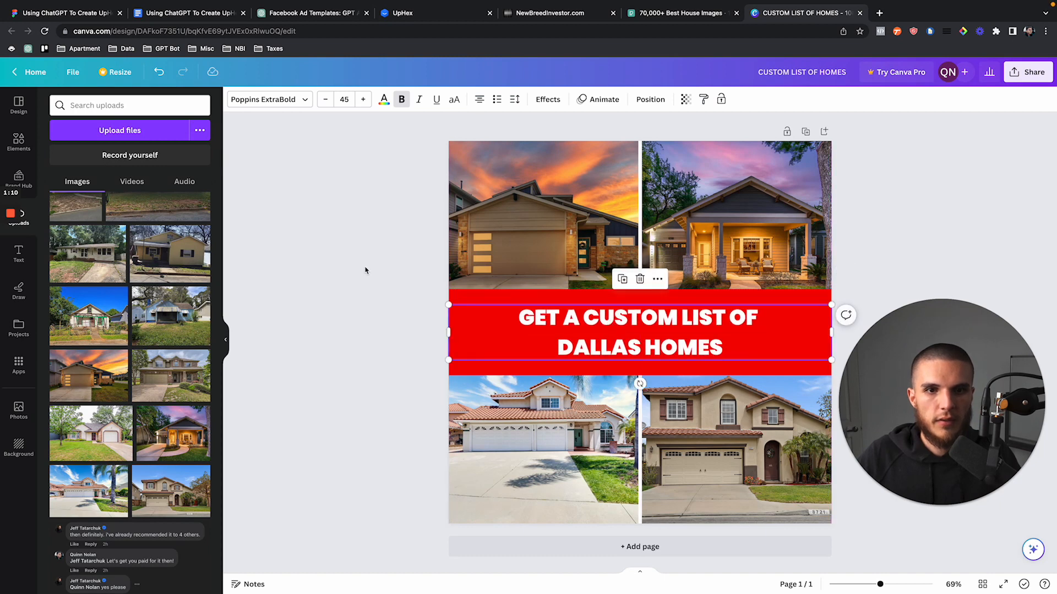
Set the two-line heading's font size to 48
click(363, 100)
click(363, 100)
click(363, 100)
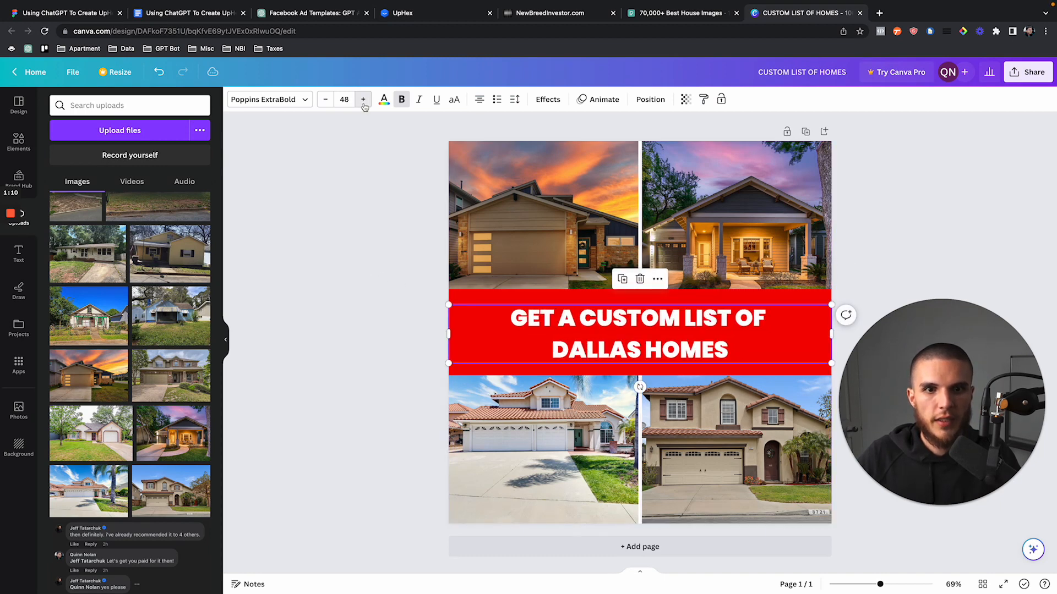
click(308, 210)
Shrink the red banner from its upper and lower edges so it fits closely around the two-line heading
click(639, 292)
drag(641, 290, 642, 299)
drag(641, 376, 634, 365)
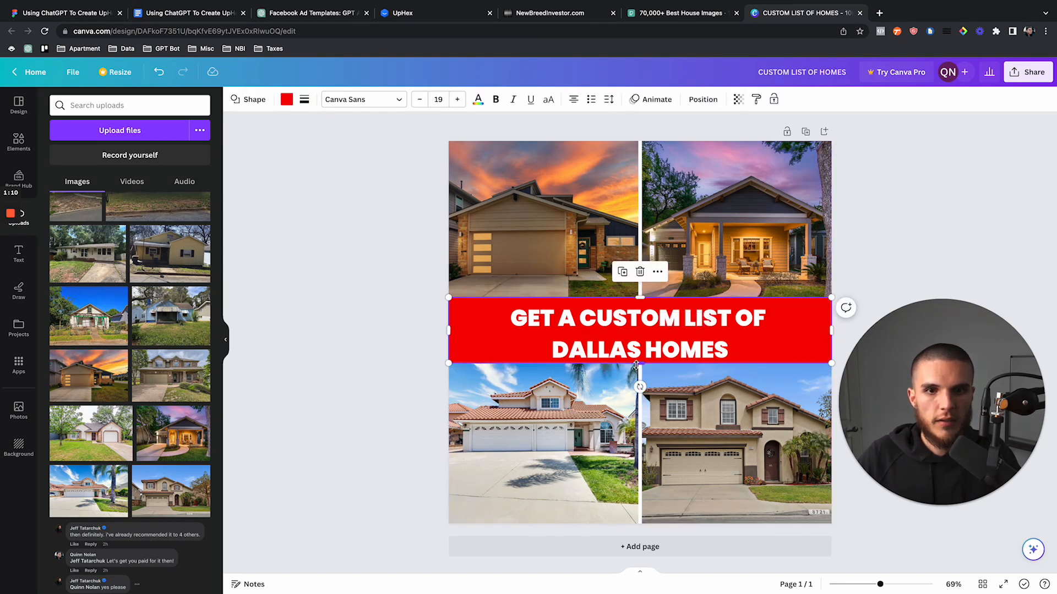
click(476, 357)
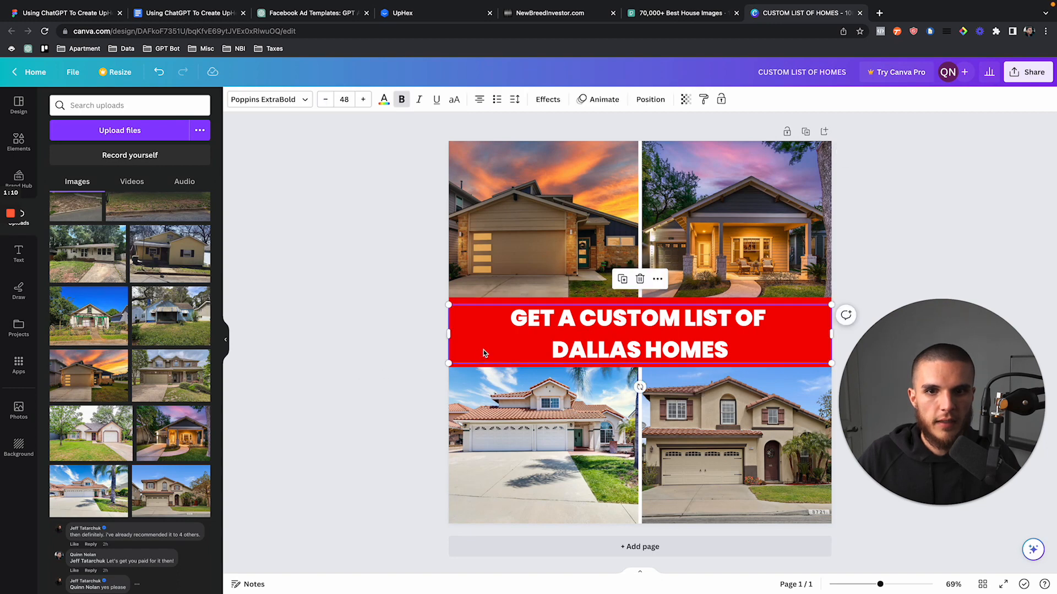
click(474, 300)
drag(475, 300, 475, 301)
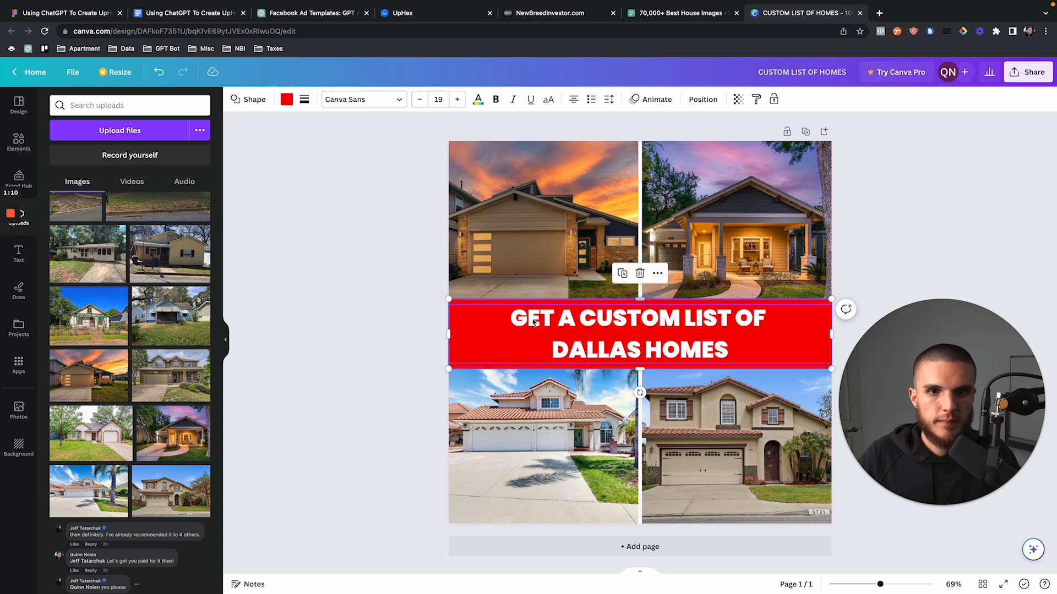
click(560, 326)
click(347, 308)
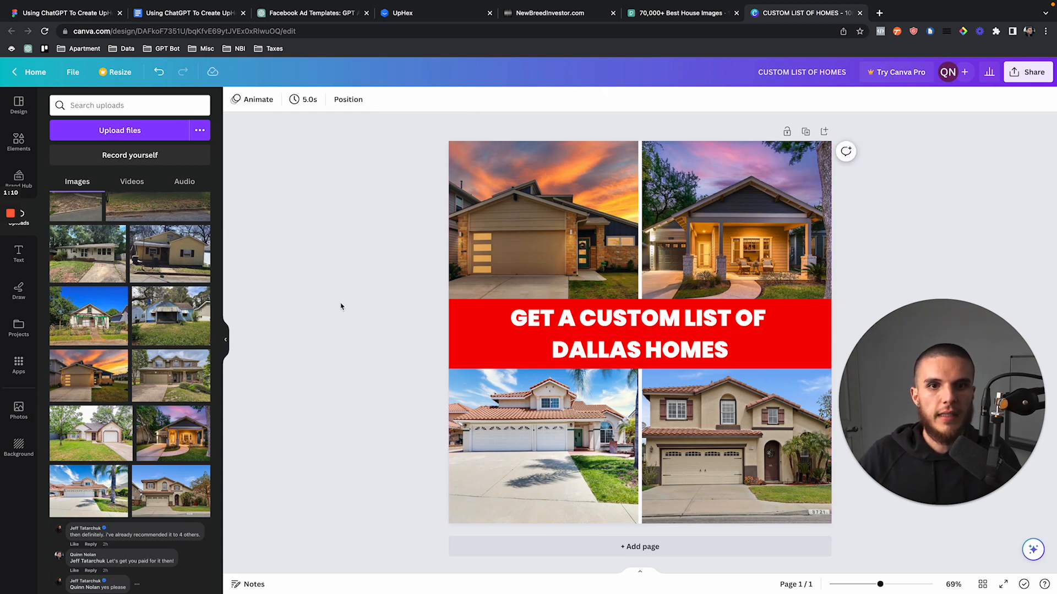
Undo the recent heading and banner edits back to the one-line heading, partway through "DALLAS", on the thin red banner
click(538, 345)
click(538, 345)
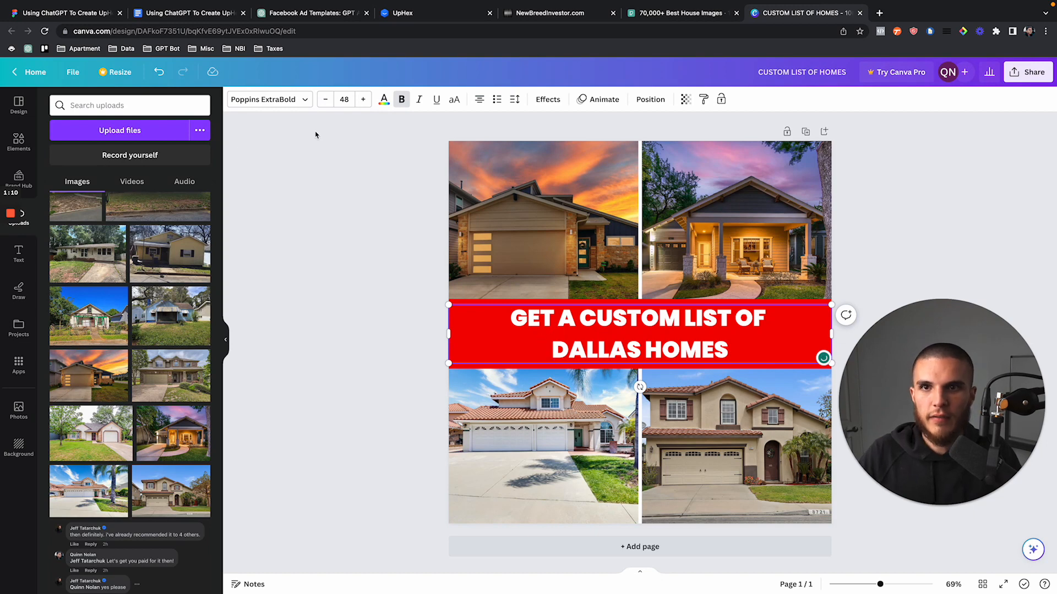
key(ctrl+z)
key(ctrl+z)
key(ctrl+z)
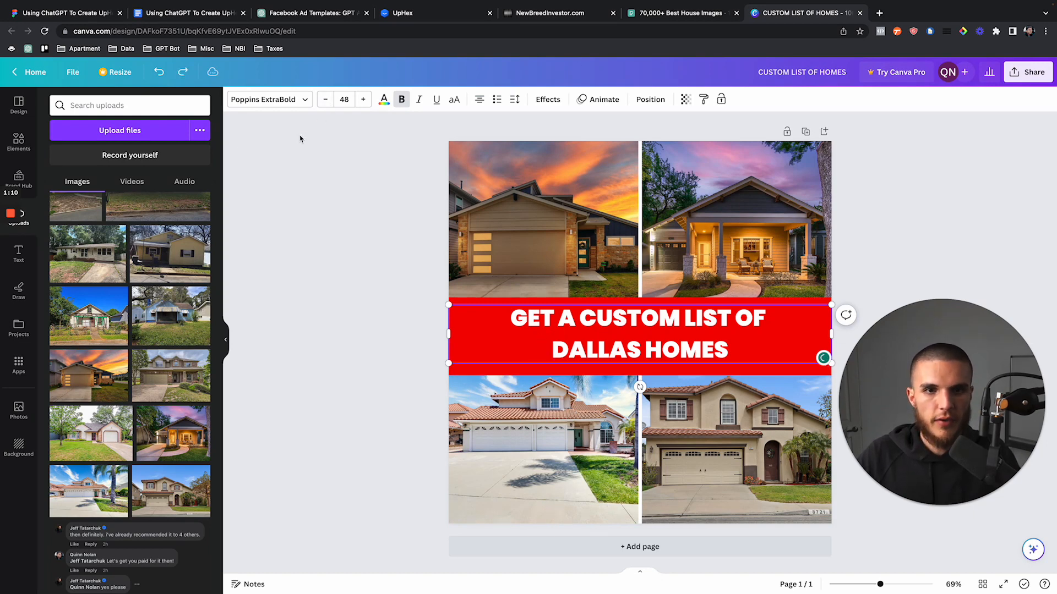
key(ctrl+z)
key(ctrl+z)
key(ctrl+z)
key(ctrl+z)
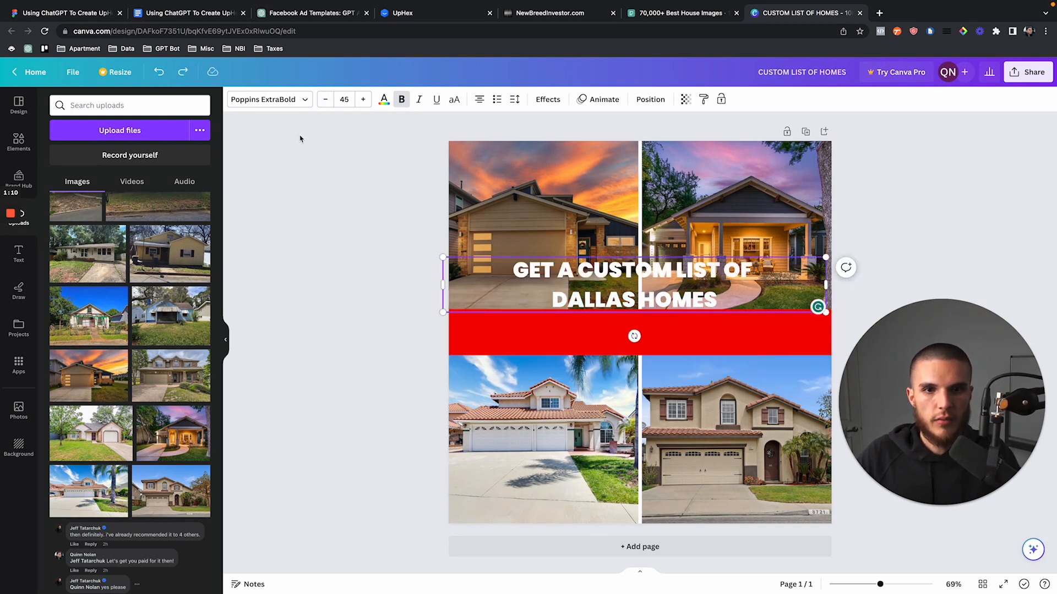
key(ctrl+z)
key(ctrl+z)
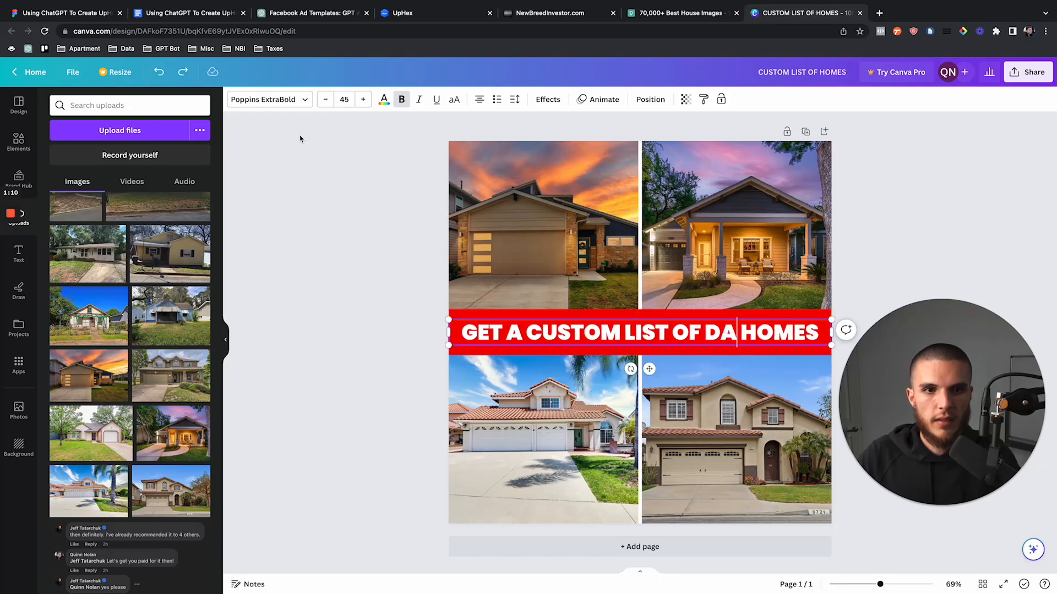
Complete the heading as "GET A CUSTOM LIST OF DALLAS HOMES" and set its font size to 40 to fit one line
text(LLAS)
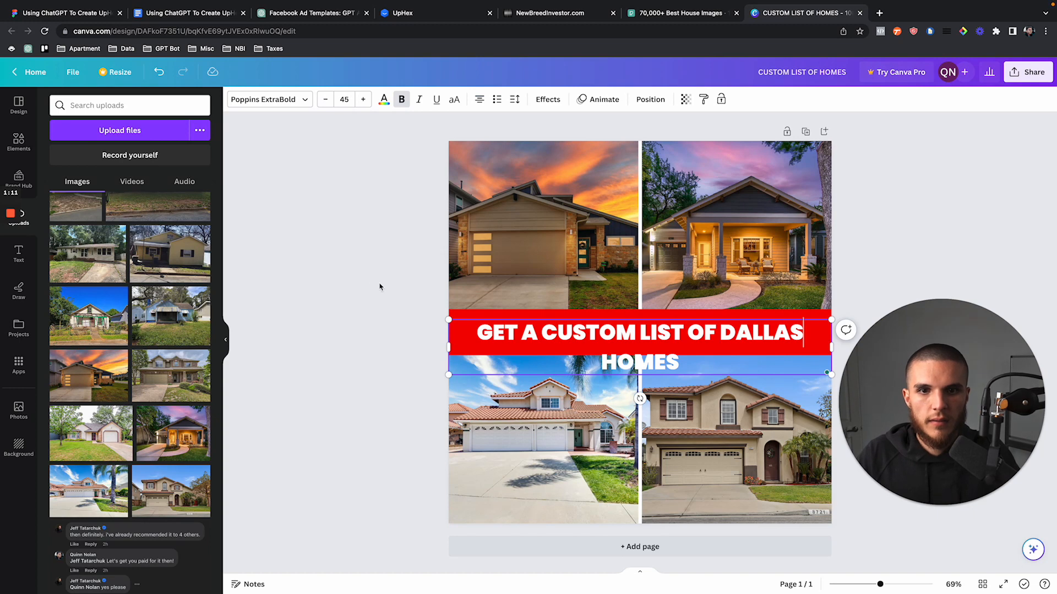
click(325, 100)
click(325, 100)
click(326, 100)
click(326, 100)
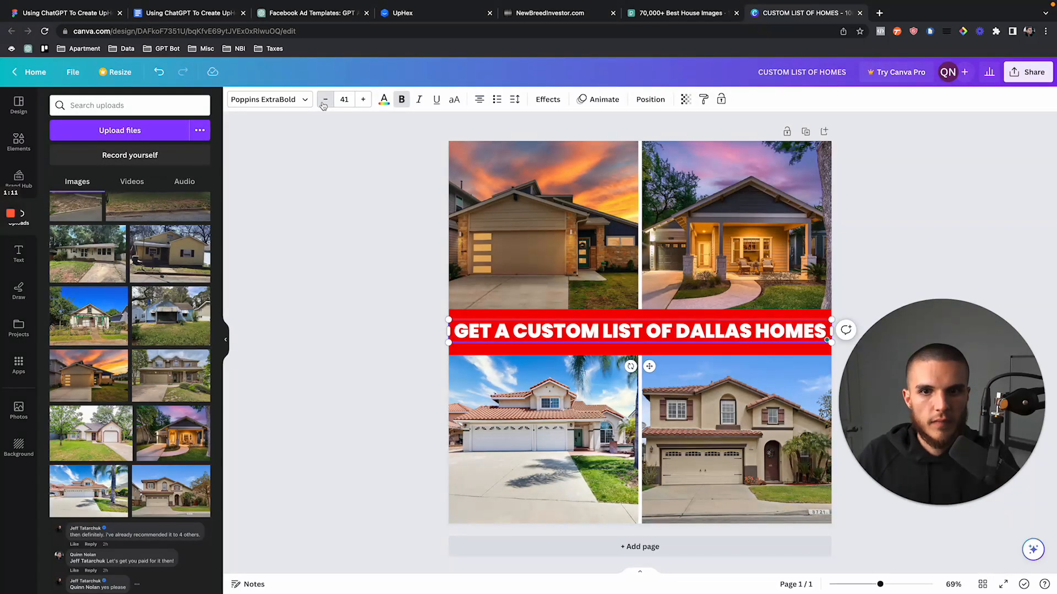
click(326, 99)
click(316, 259)
Nudge the one-line heading slightly to centre it vertically in the red banner
click(628, 327)
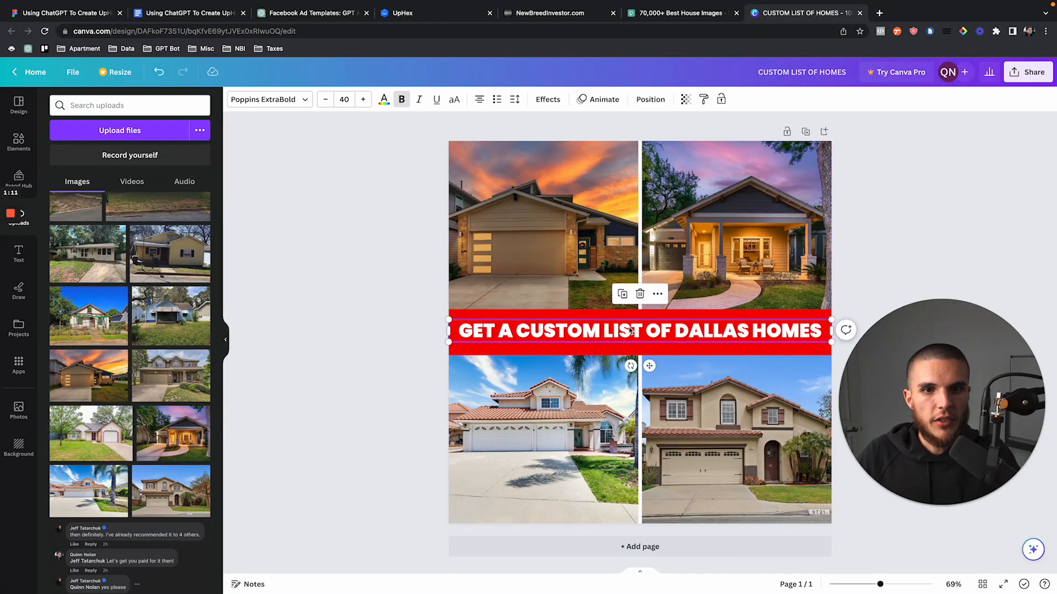
drag(628, 329, 628, 328)
click(370, 328)
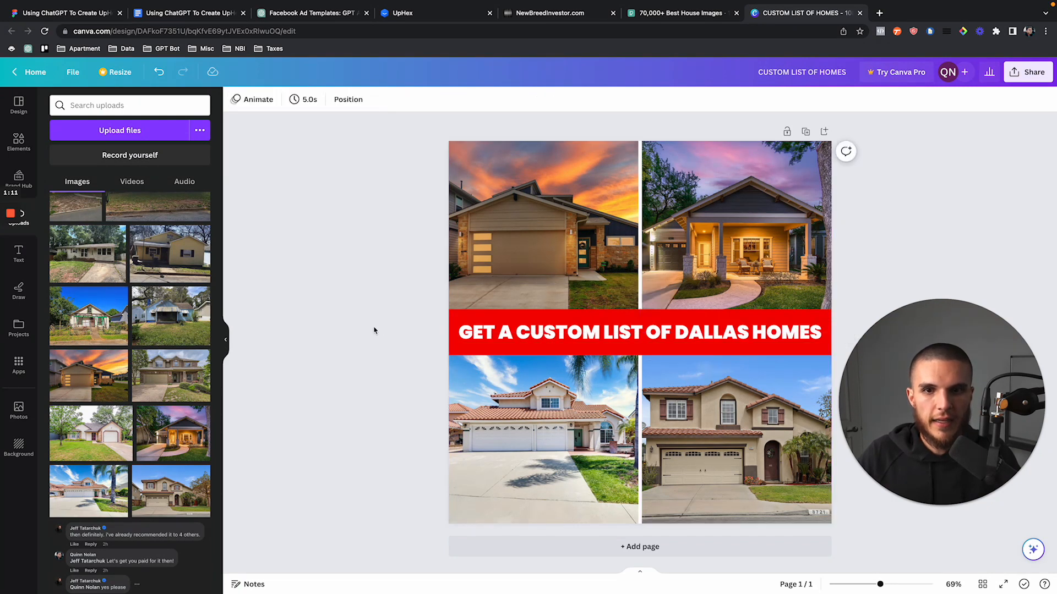
drag(605, 332, 605, 331)
click(390, 290)
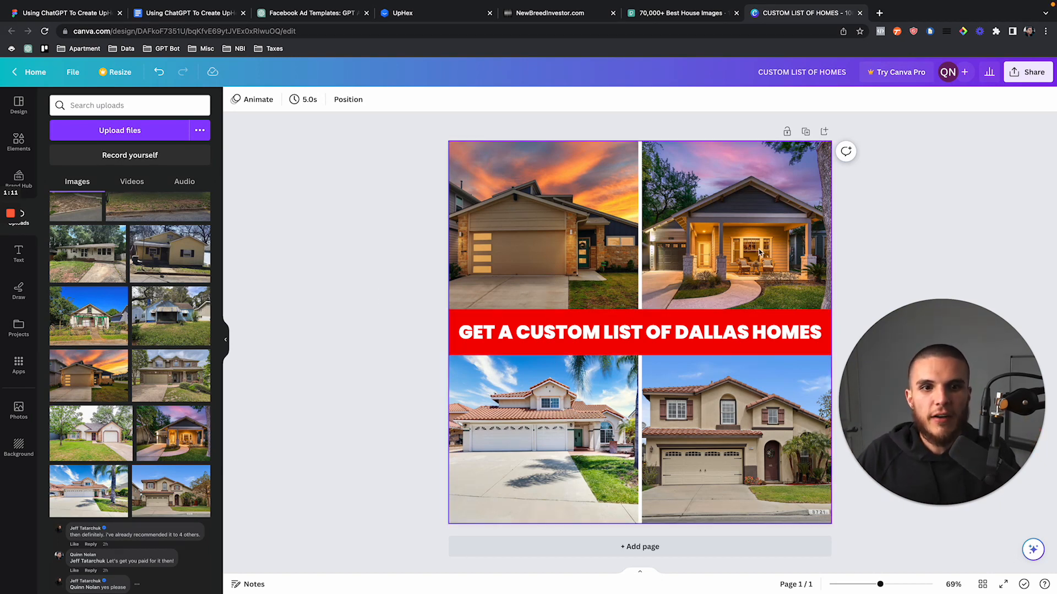
Download the finished Dallas homes design as a PNG
click(1027, 72)
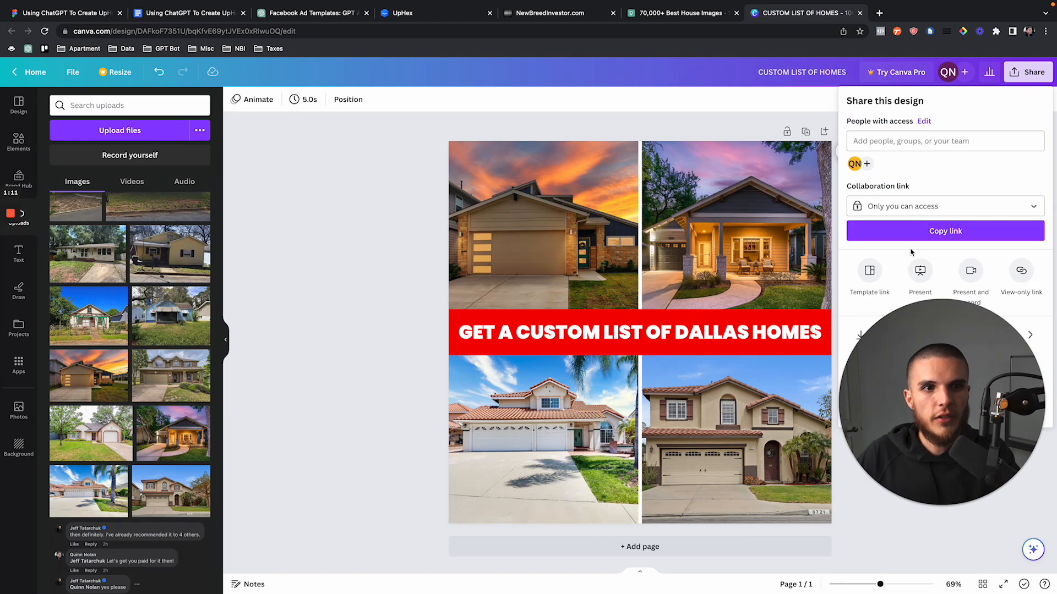
click(888, 336)
click(922, 266)
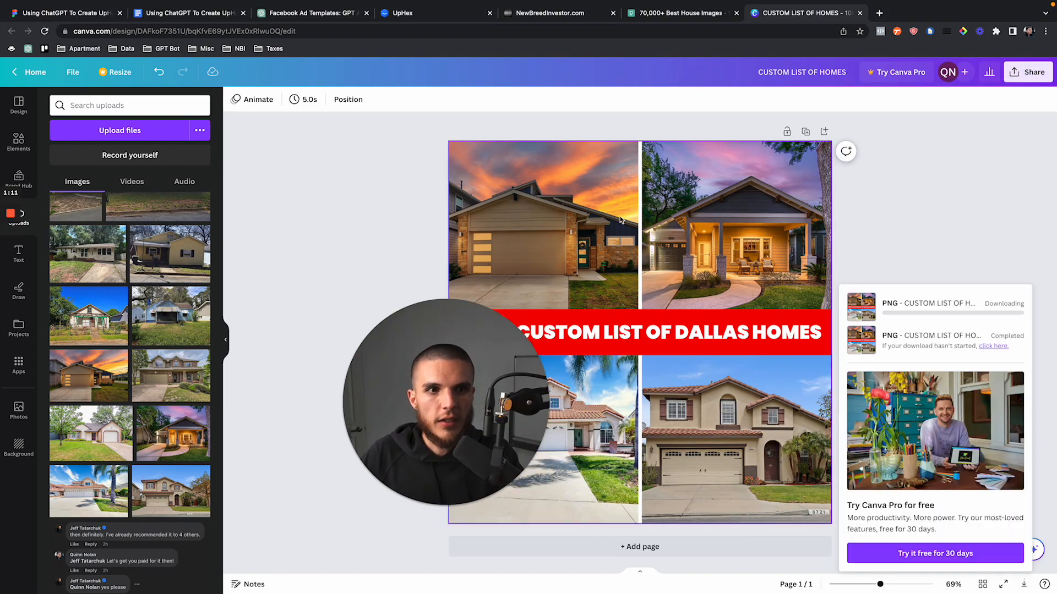
Switch to UpHex, assign the Dallas template to Ad Template Category #1 and continue to the ad text
click(397, 13)
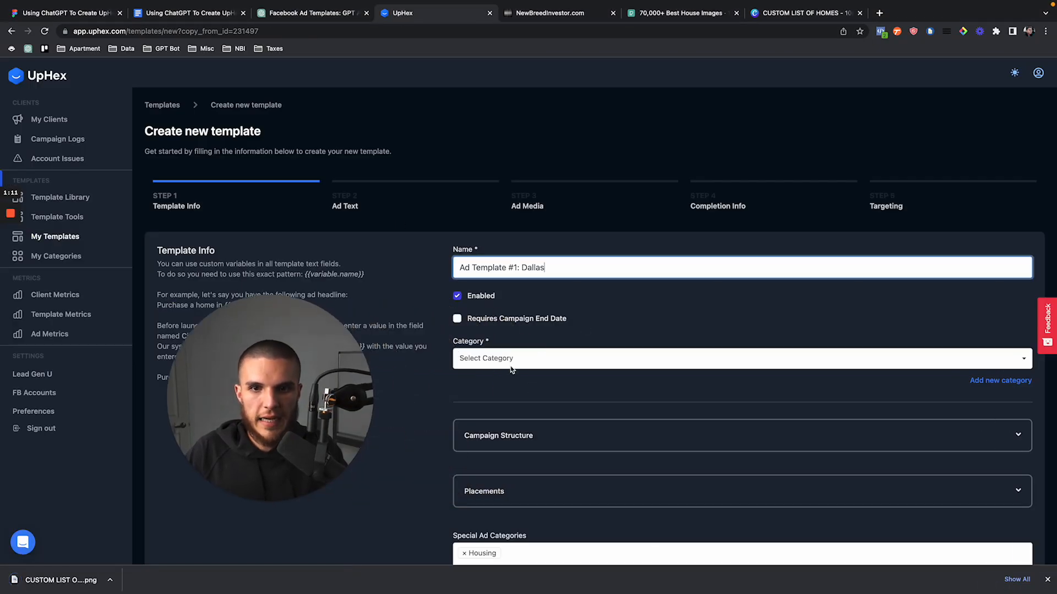
click(501, 359)
click(509, 433)
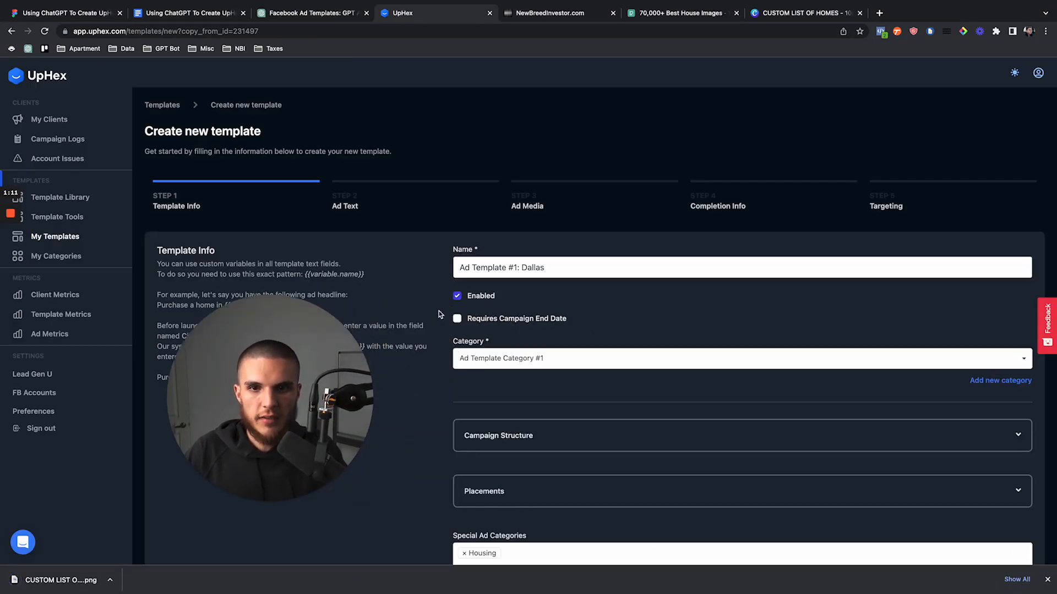
scroll(441, 314, down, 1)
click(251, 544)
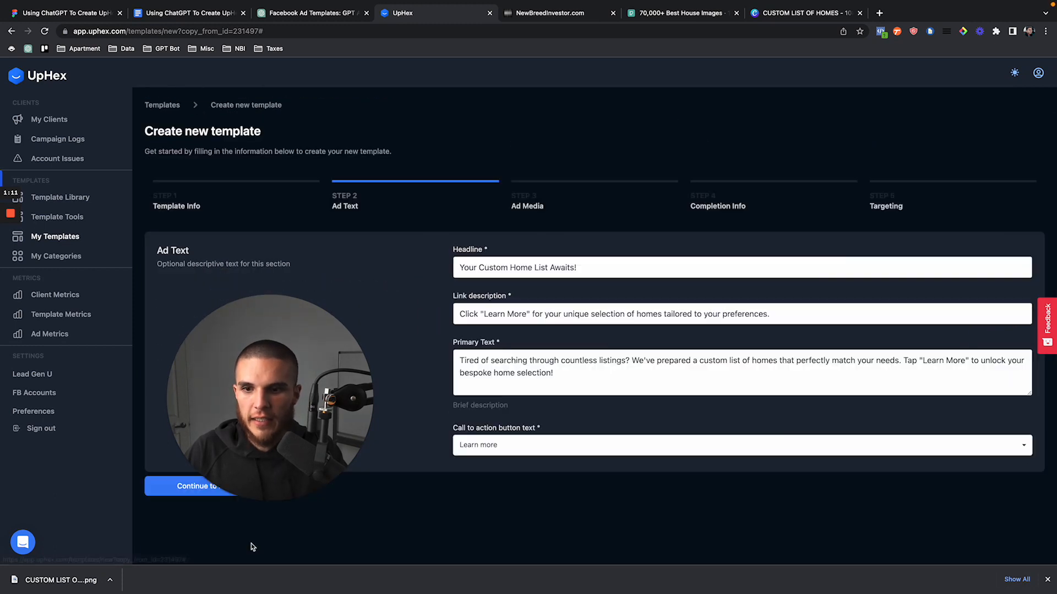
Continue to the ad media with the ad text as it is, and exclude the original house photo from duplication
drag(267, 501, 275, 358)
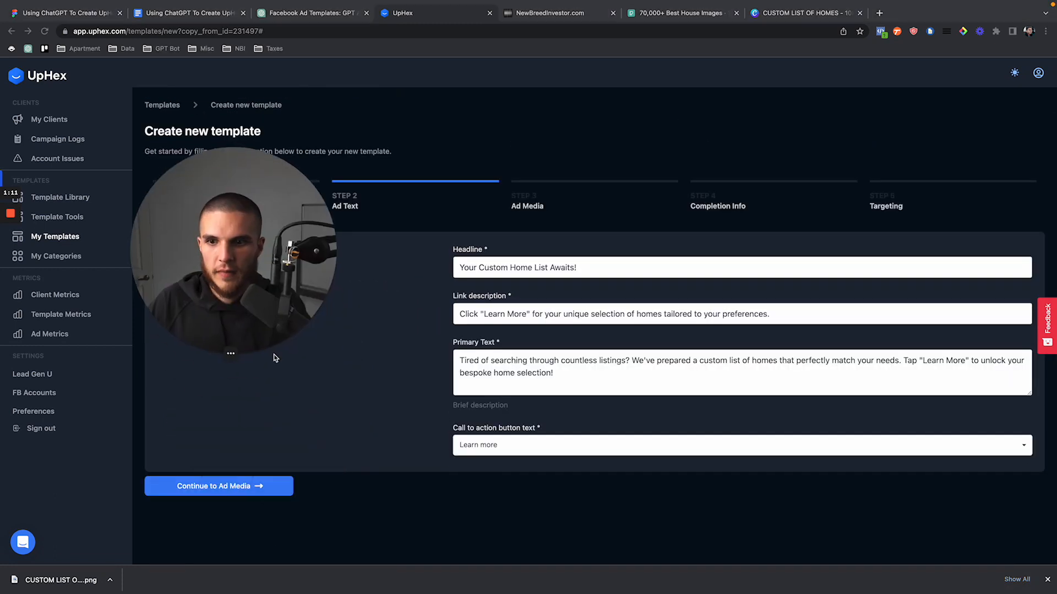
click(267, 490)
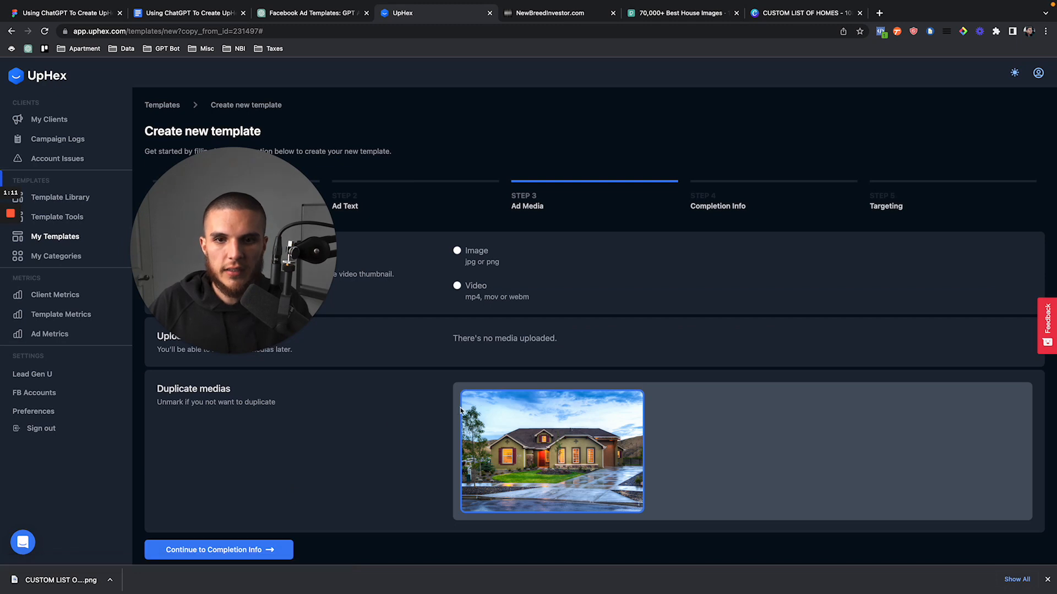
click(552, 438)
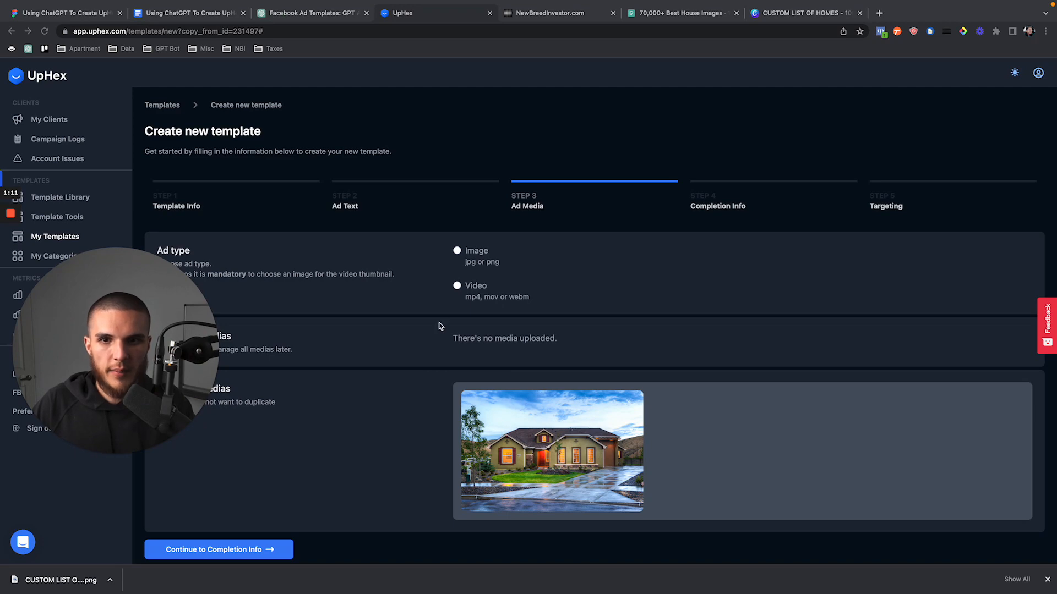
Choose Image as the ad type and upload "CUSTOM LIST OF HOMES (1).png" from Downloads
click(459, 252)
click(457, 252)
click(774, 299)
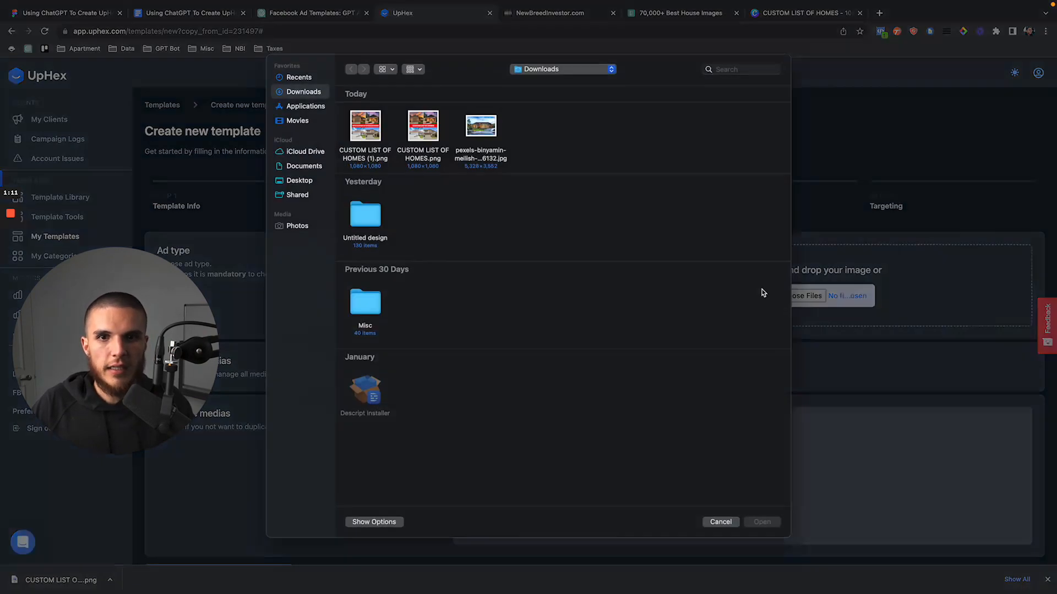
click(372, 134)
click(480, 127)
click(372, 135)
key(space)
key(space)
key(Return)
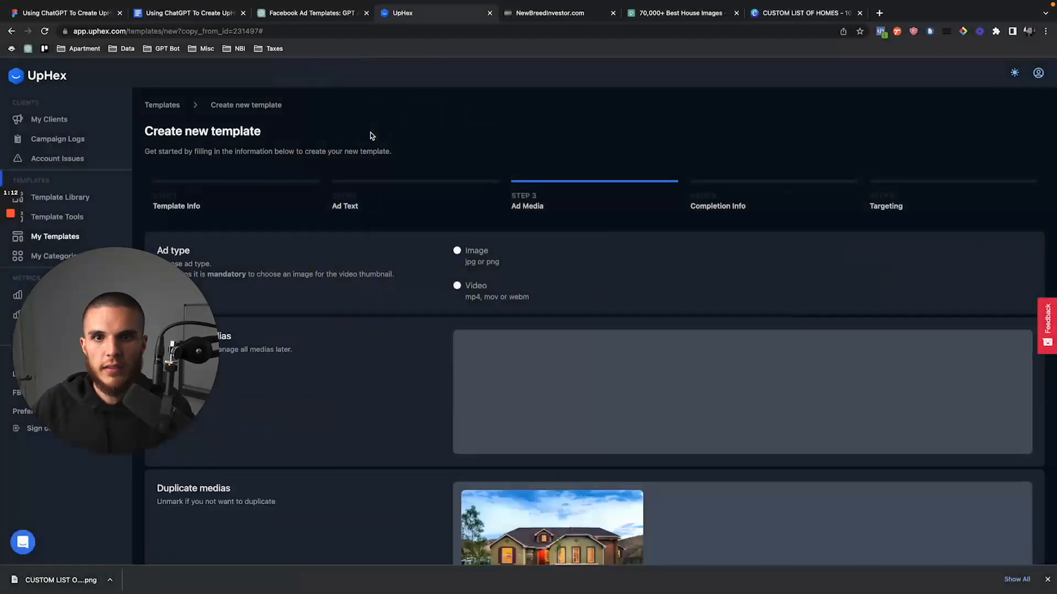
Go through the completion info and targeting without changes and save the Dallas template
scroll(499, 271, down, 3)
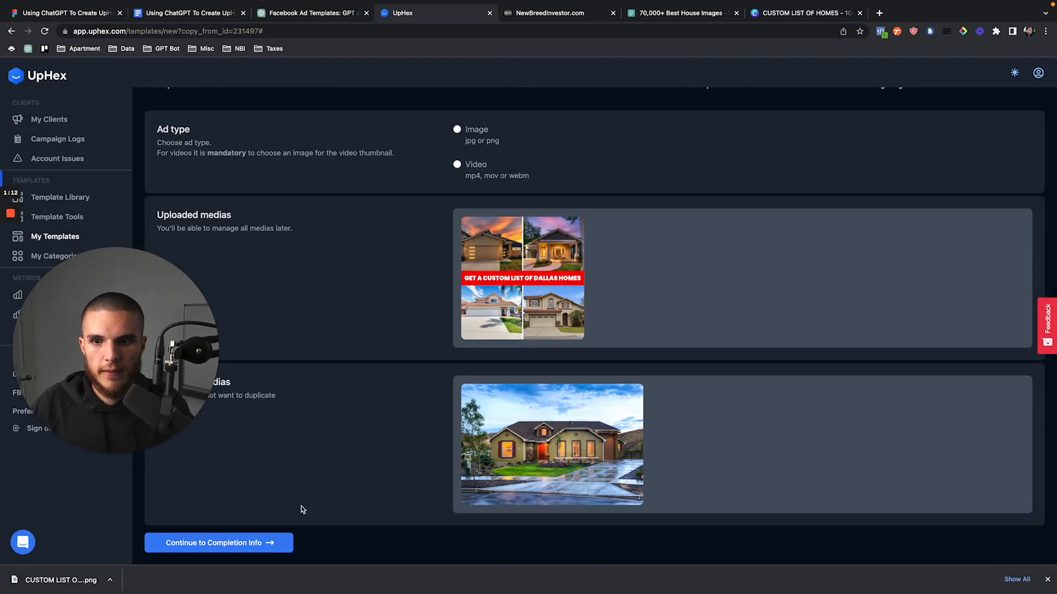
click(257, 545)
scroll(487, 488, down, 2)
click(220, 542)
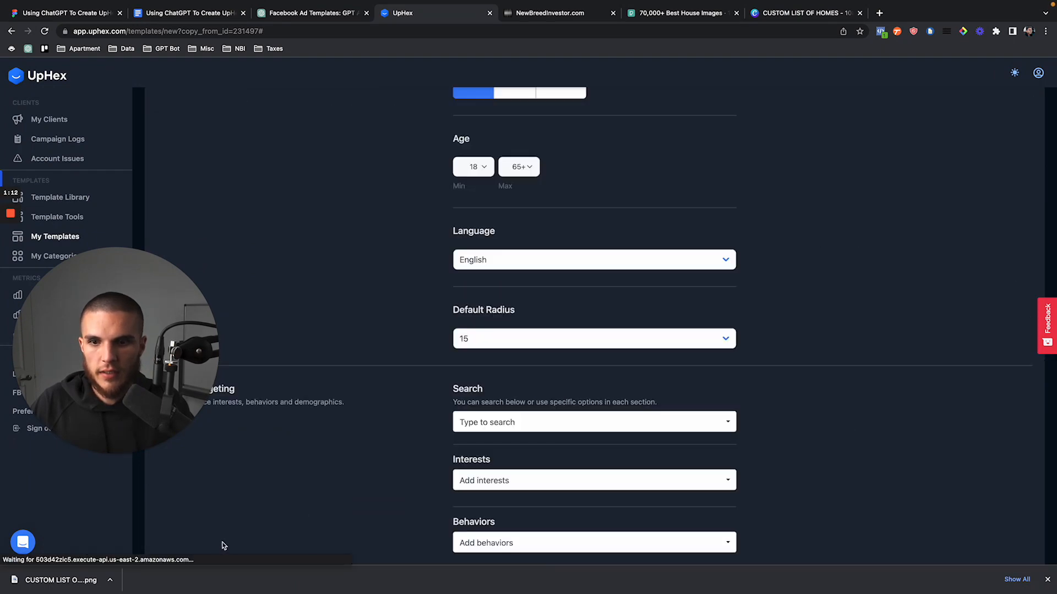
scroll(431, 468, down, 2)
click(527, 534)
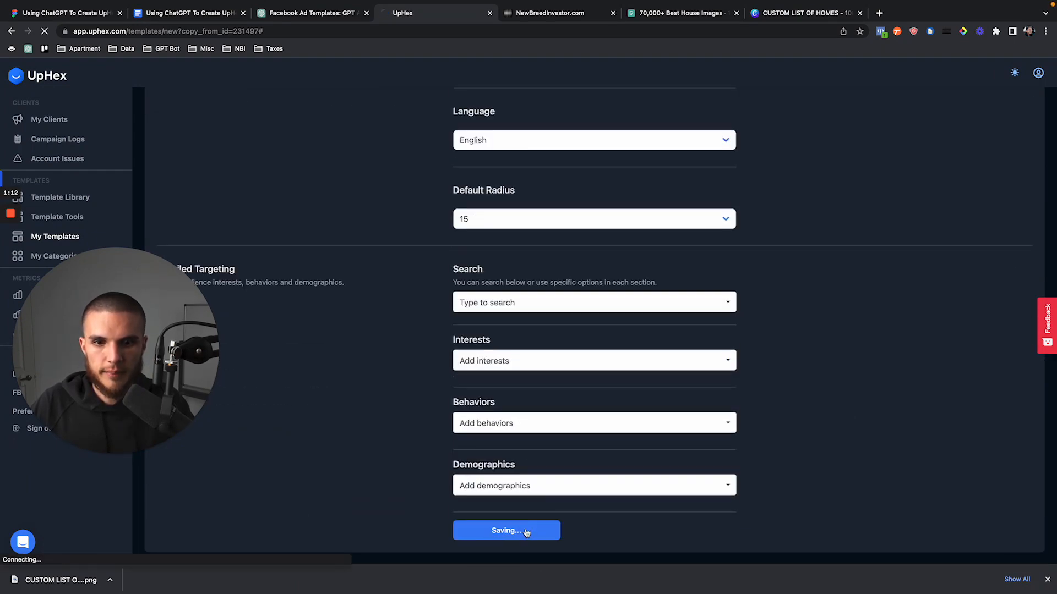
Dismiss the downloads bar and return to the templates in Ad Template Category #1
click(1047, 575)
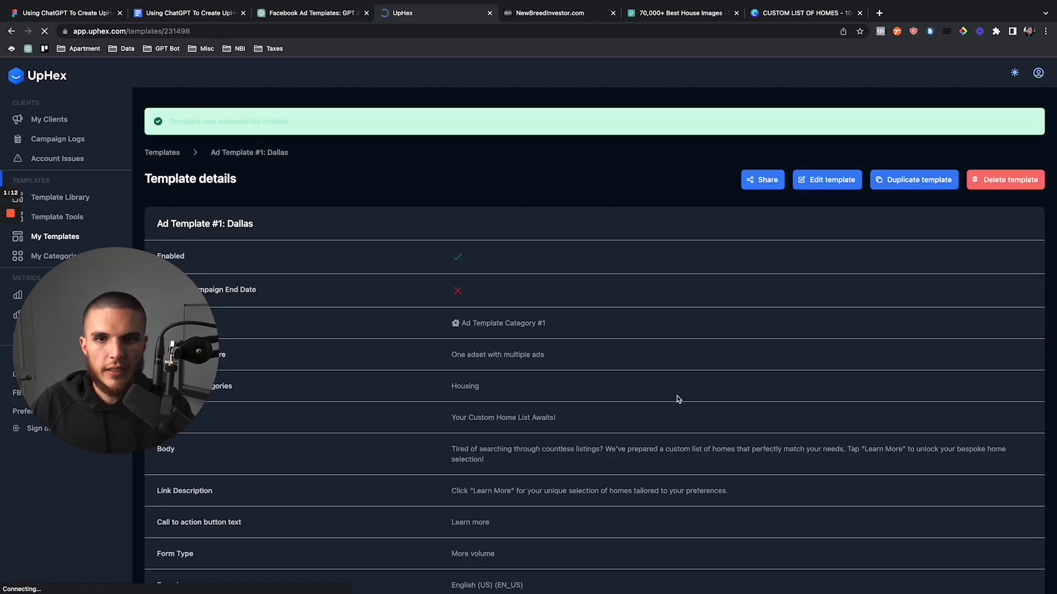
click(167, 153)
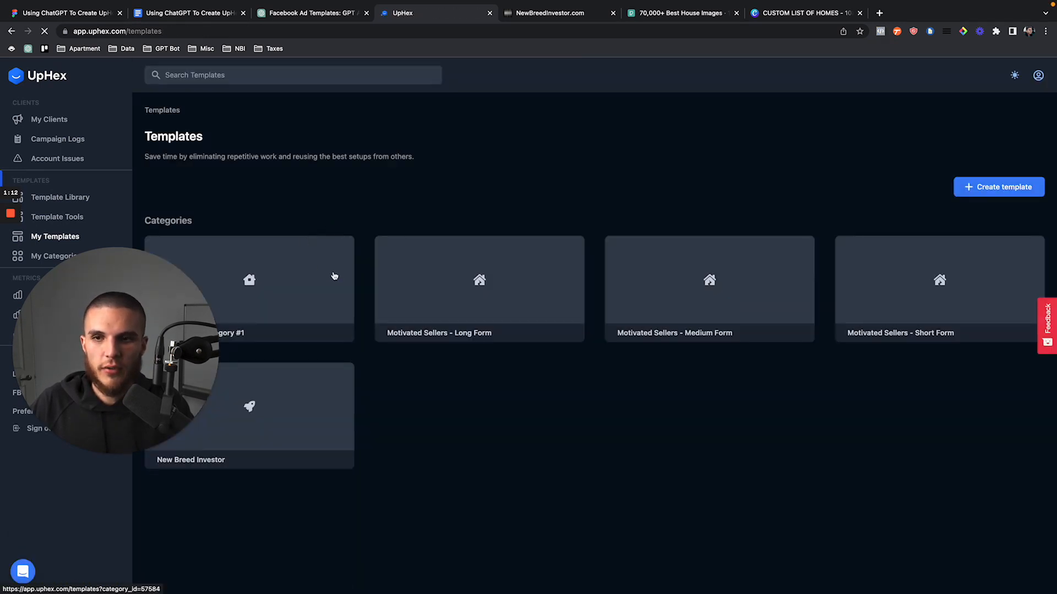
click(264, 297)
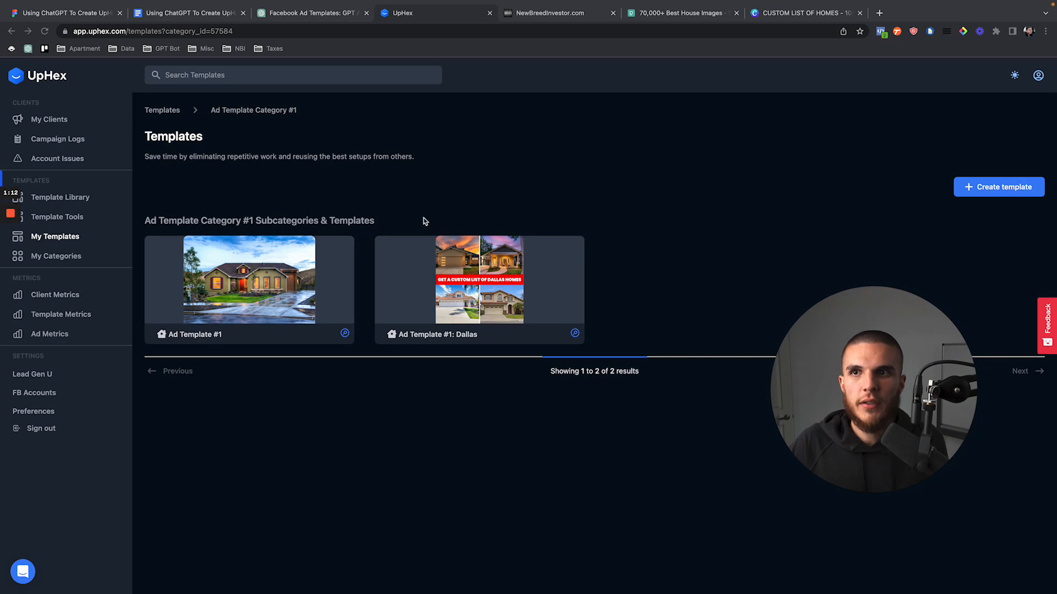
Switch to the Google Docs outline and review the process notes and the three targeting options
right_click(188, 17)
click(171, 16)
click(178, 13)
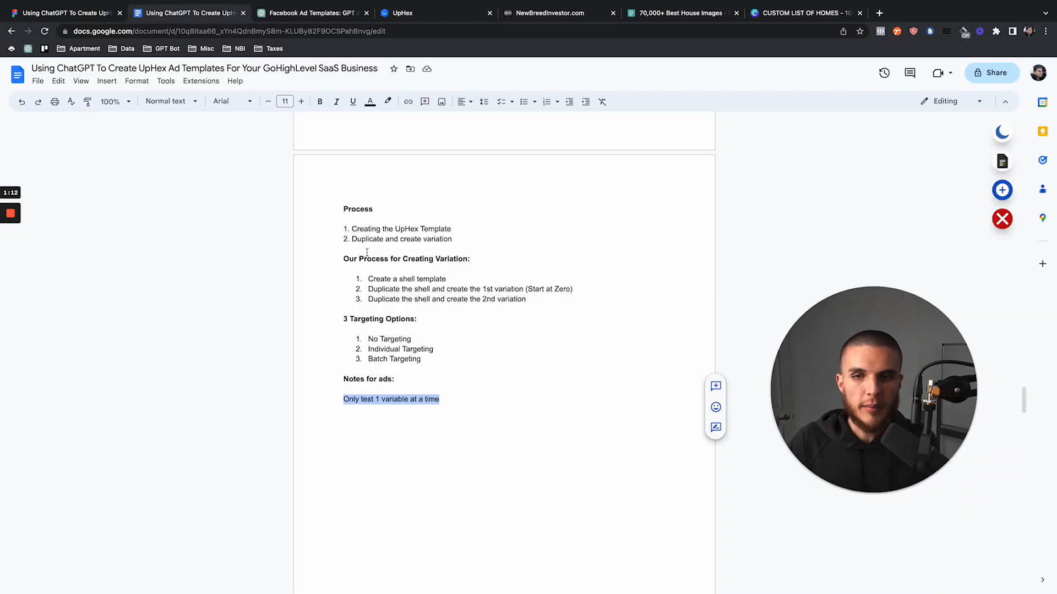
mouse_move(367, 339)
mouse_down()
mouse_move(422, 338)
mouse_move(368, 349)
mouse_move(447, 348)
mouse_move(369, 359)
mouse_up()
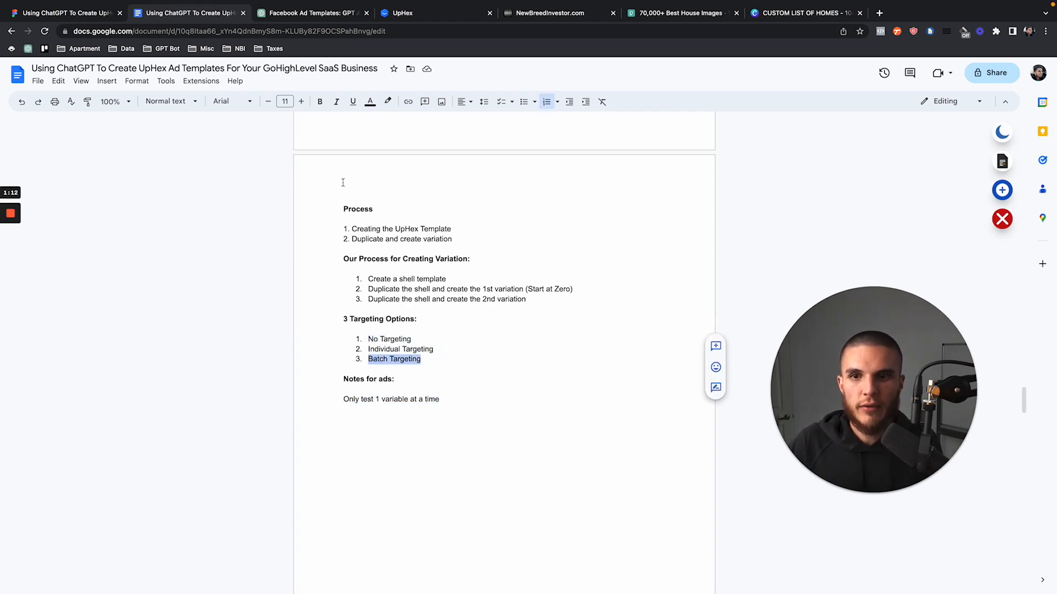
Switch back to UpHex and duplicate the "Ad Template #1: Dallas" template
click(407, 16)
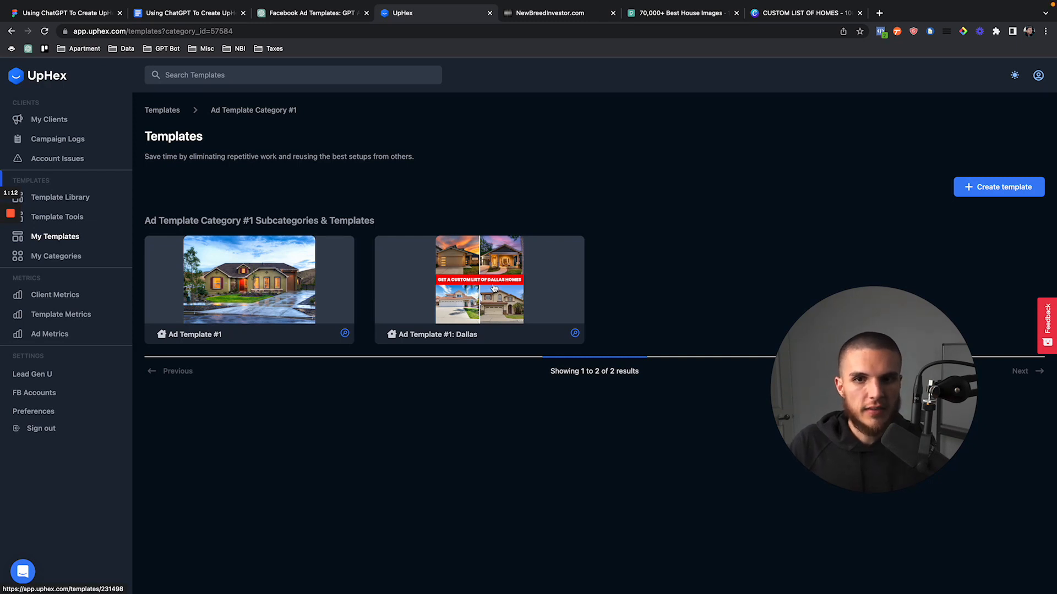
click(494, 288)
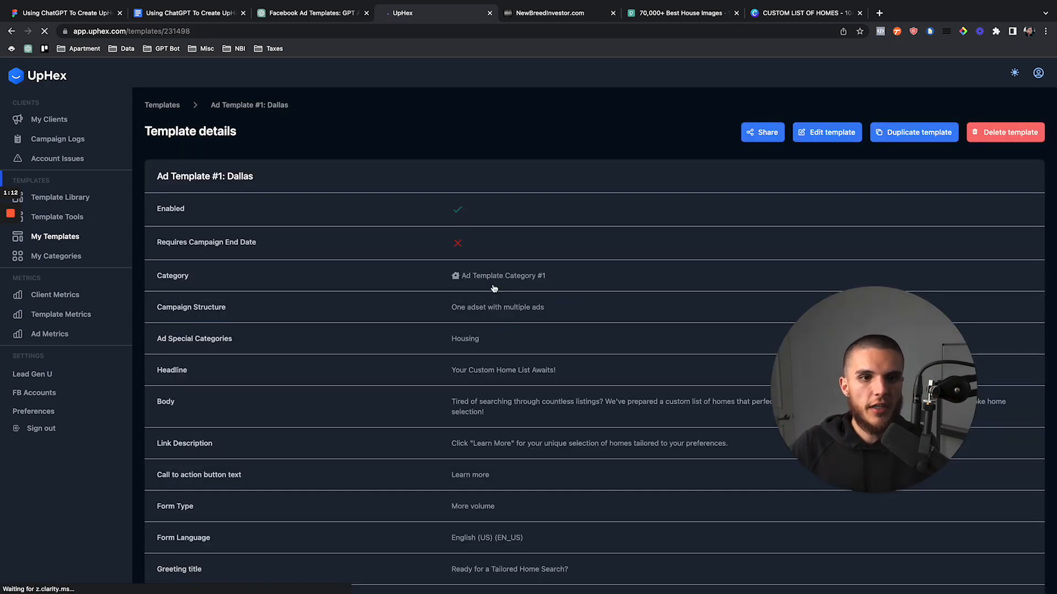
click(914, 132)
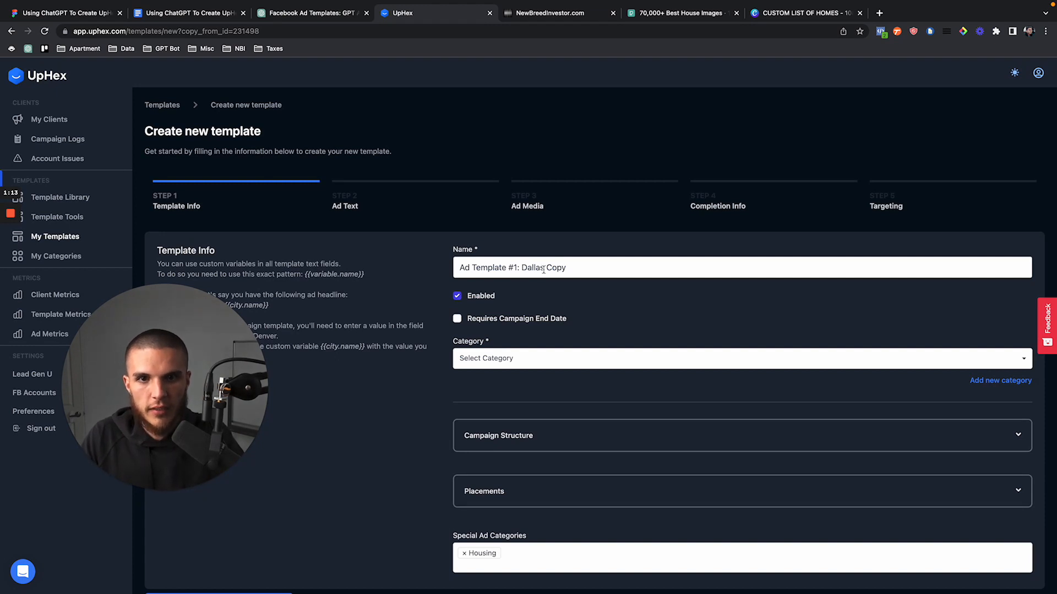
Name the duplicate "Ad Template #1: Dallas: Zillow" and assign it to Ad Template Category #1
click(543, 269)
text(: z)
key(BackSpace)
text(Zillow)
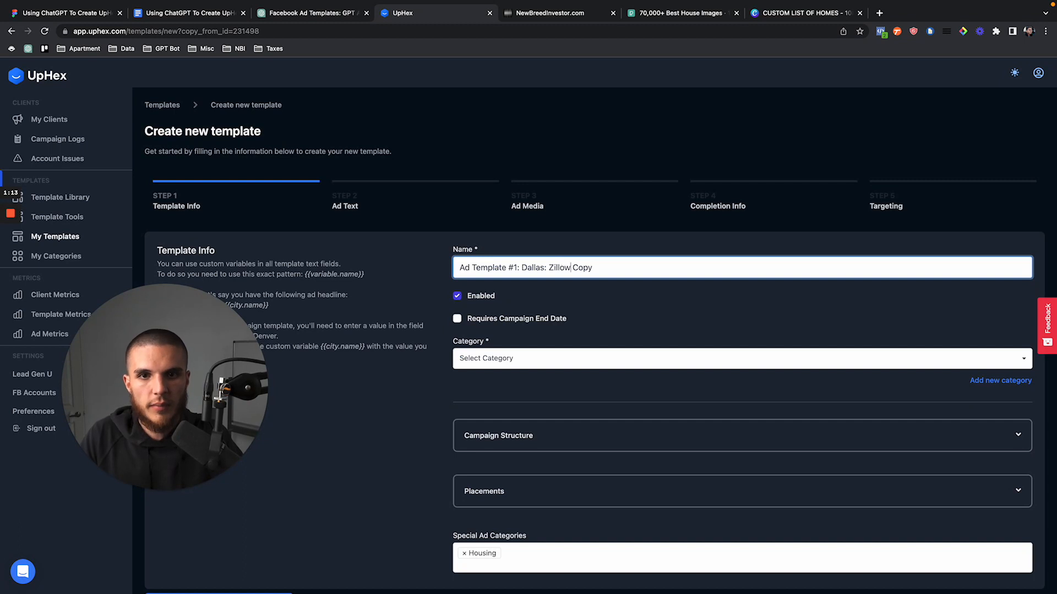
double_click(600, 268)
key(BackSpace)
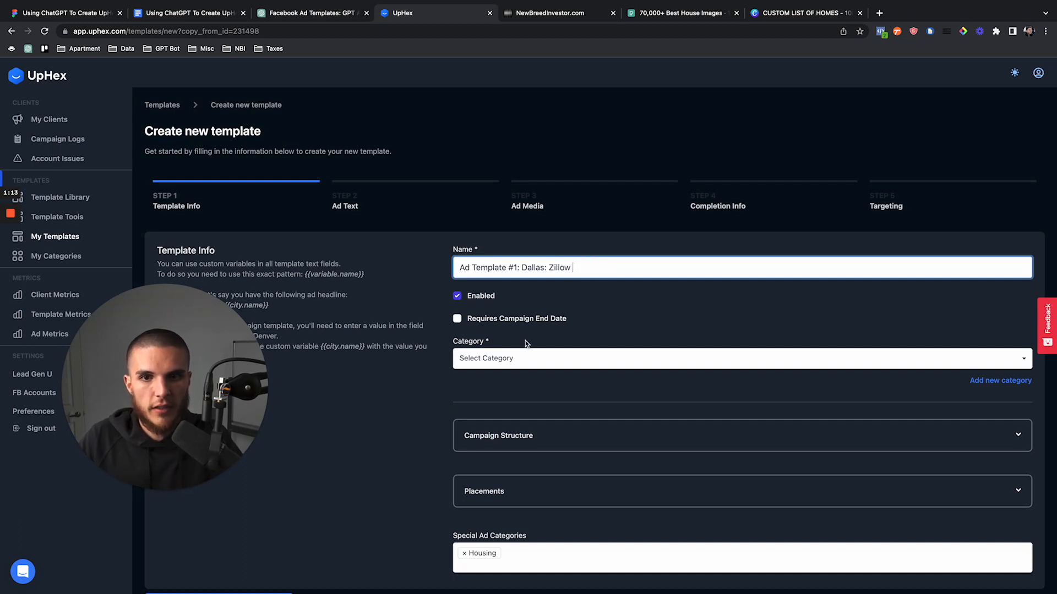
click(523, 359)
click(501, 431)
scroll(450, 409, down, 1)
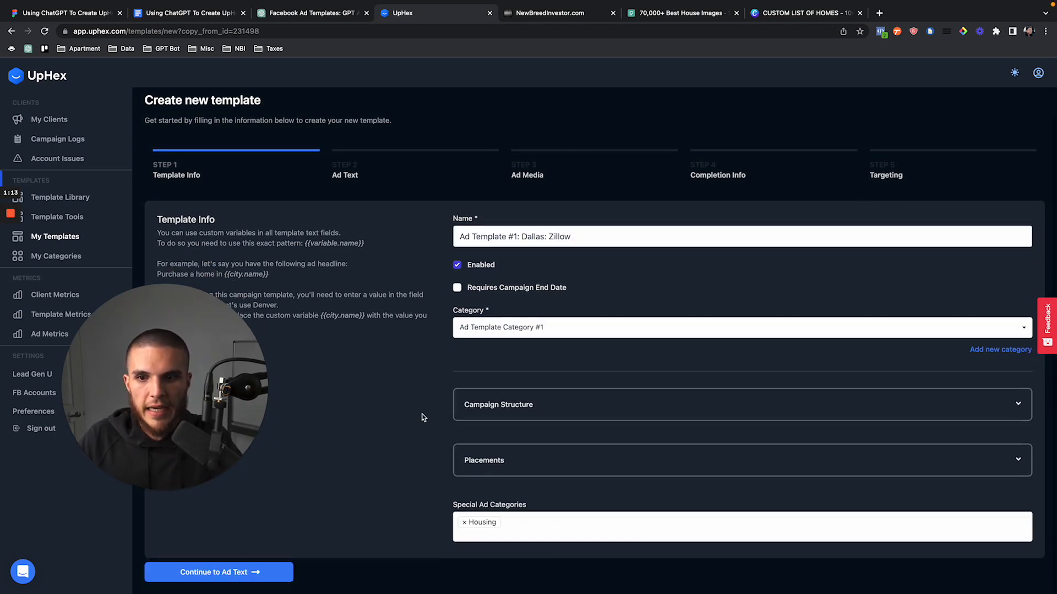
Continue through the ad text, ad media and completion info without changes to reach the targeting settings
click(264, 573)
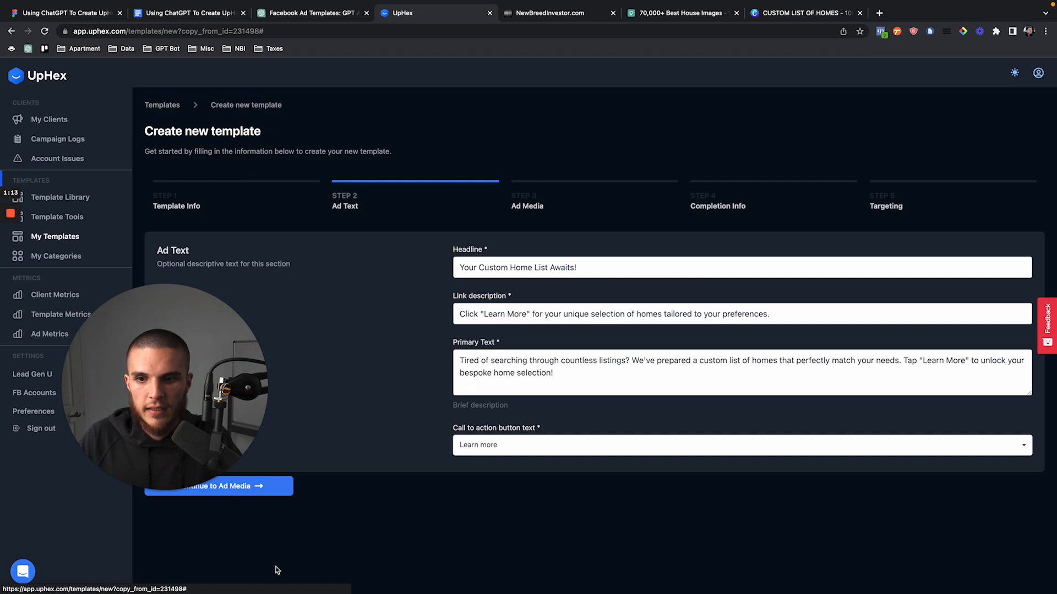
click(282, 495)
scroll(323, 545, down, 1)
click(257, 582)
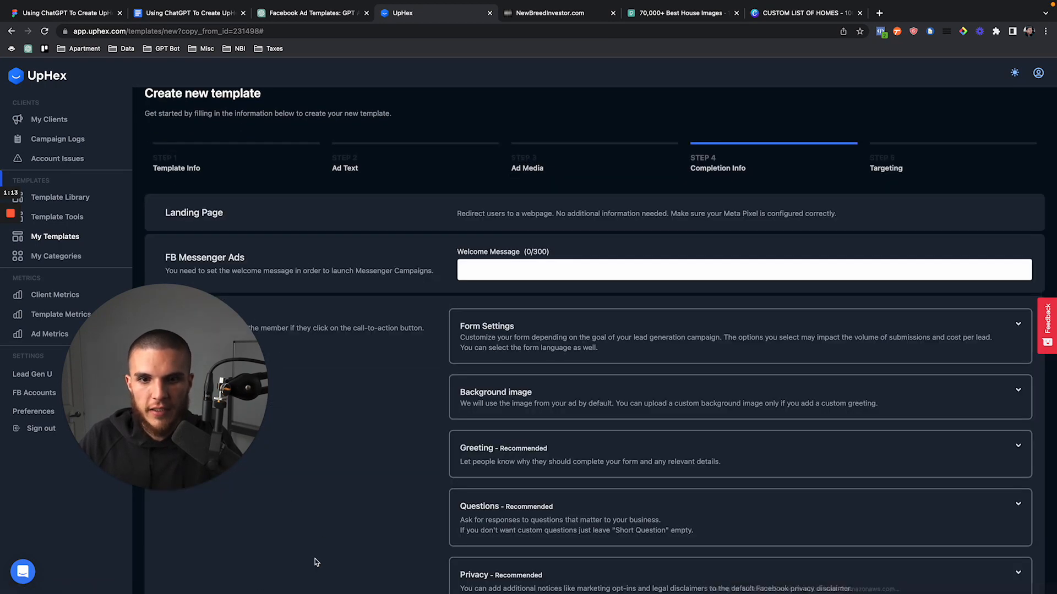
scroll(315, 559, down, 2)
click(308, 571)
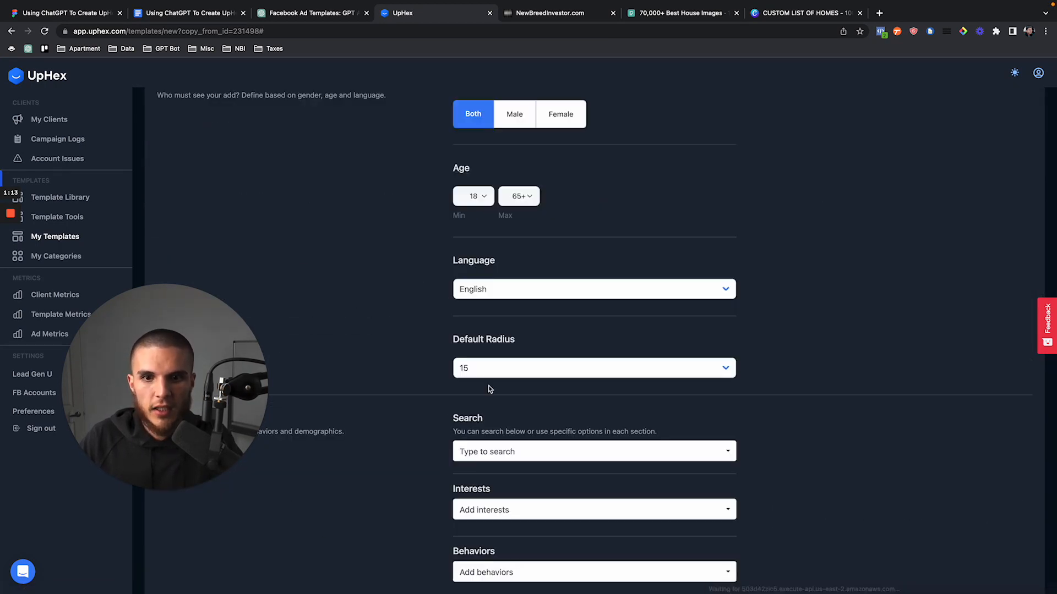
Add Zillow as an interest in the detailed targeting and save the template
scroll(494, 440, down, 1)
click(498, 444)
text(zillow)
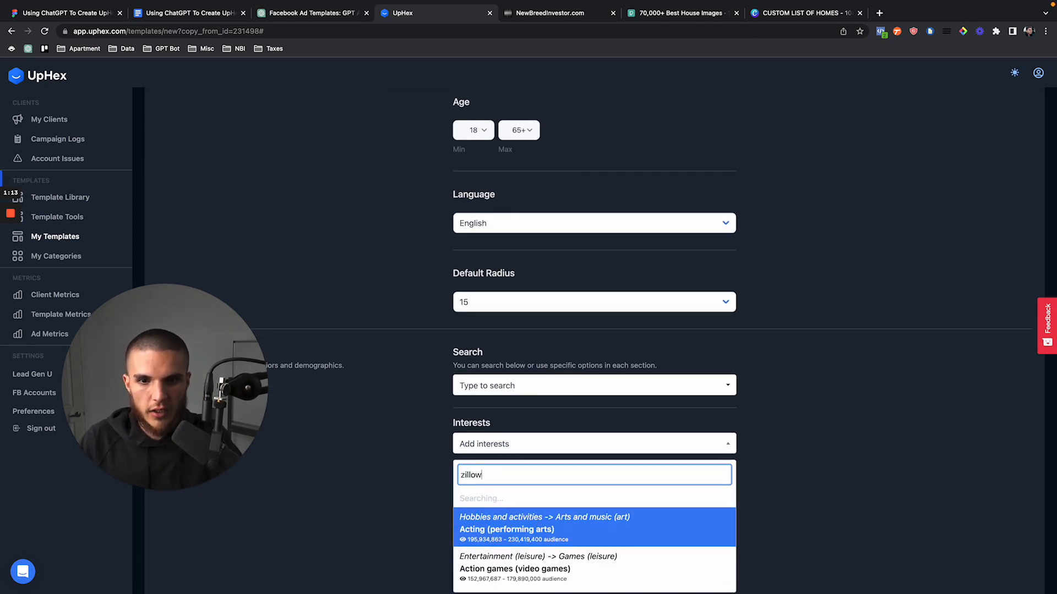
click(458, 544)
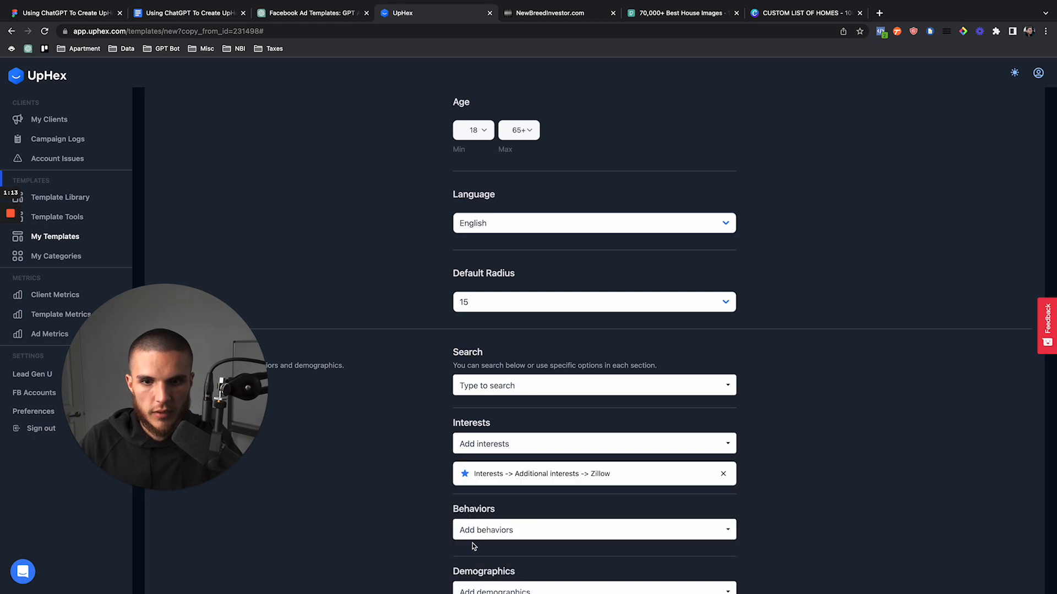
scroll(427, 497, down, 2)
click(462, 561)
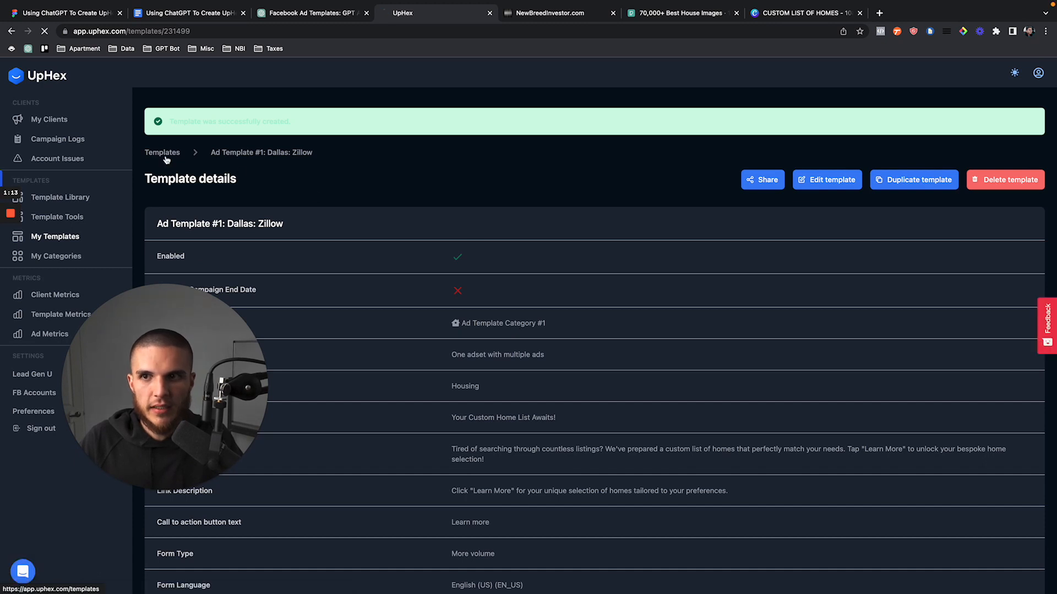
Return to the templates in Ad Template Category #1 and duplicate the "Ad Template #1: Dallas: Zillow" template
click(165, 160)
click(298, 260)
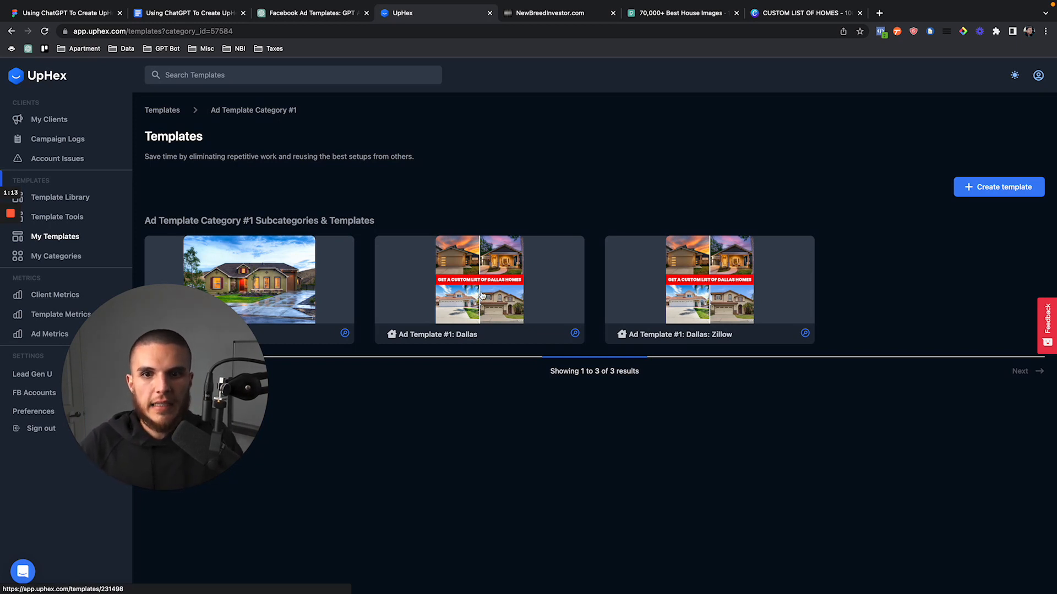
click(732, 332)
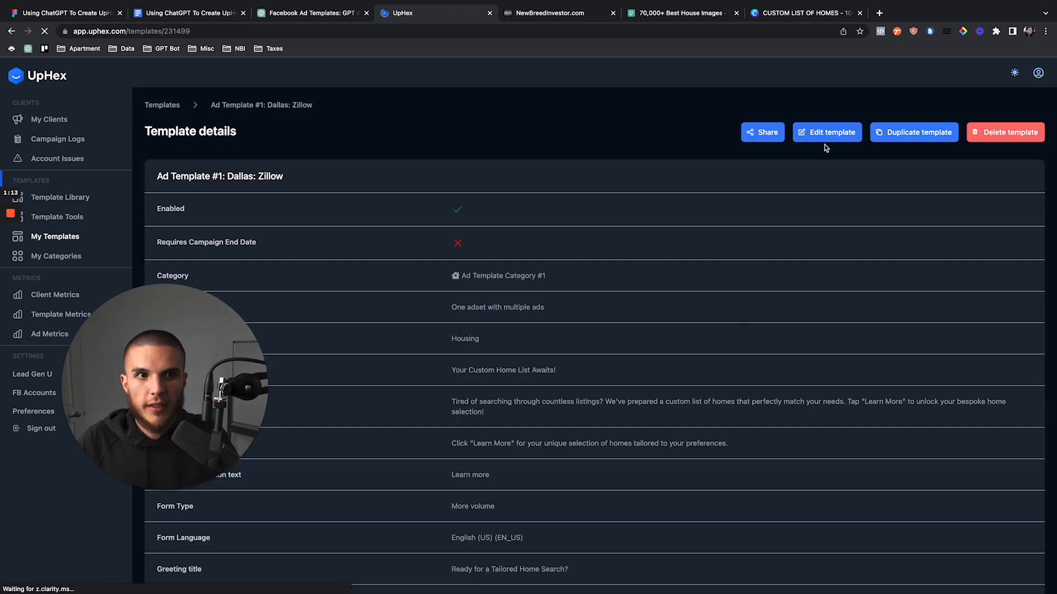
click(889, 132)
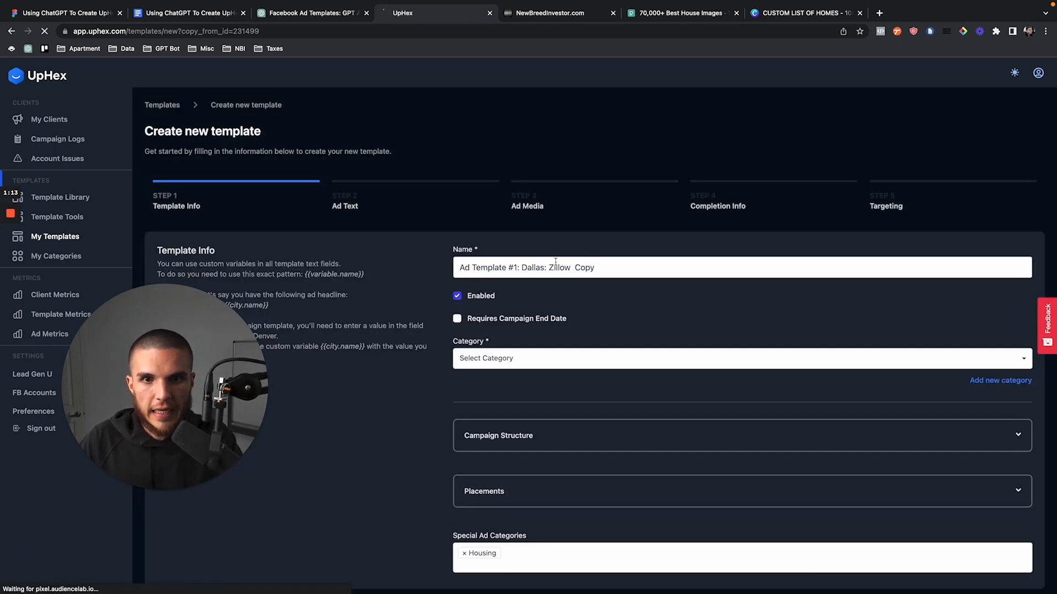
Rename the copy "Ad Template #1: Dallas: Redfin" and put it in Ad Template Category #1
drag(549, 266, 615, 265)
text(Red)
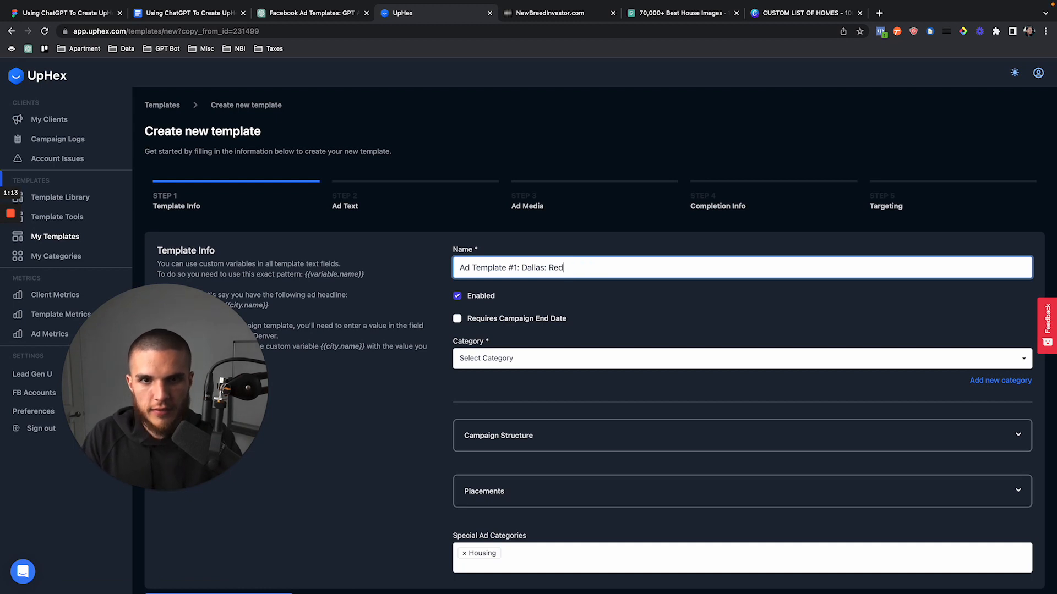
scroll(583, 374, down, 1)
click(561, 330)
click(520, 403)
Advance the Redfin copy to its audience targeting, leaving ad text, media and completion info as they are
click(266, 569)
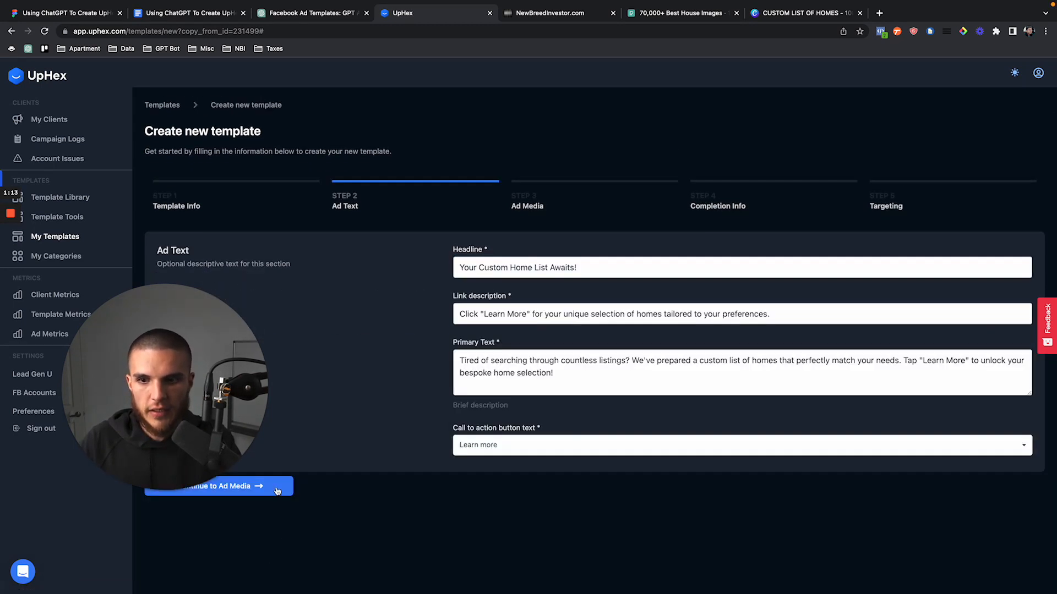
click(265, 569)
click(268, 573)
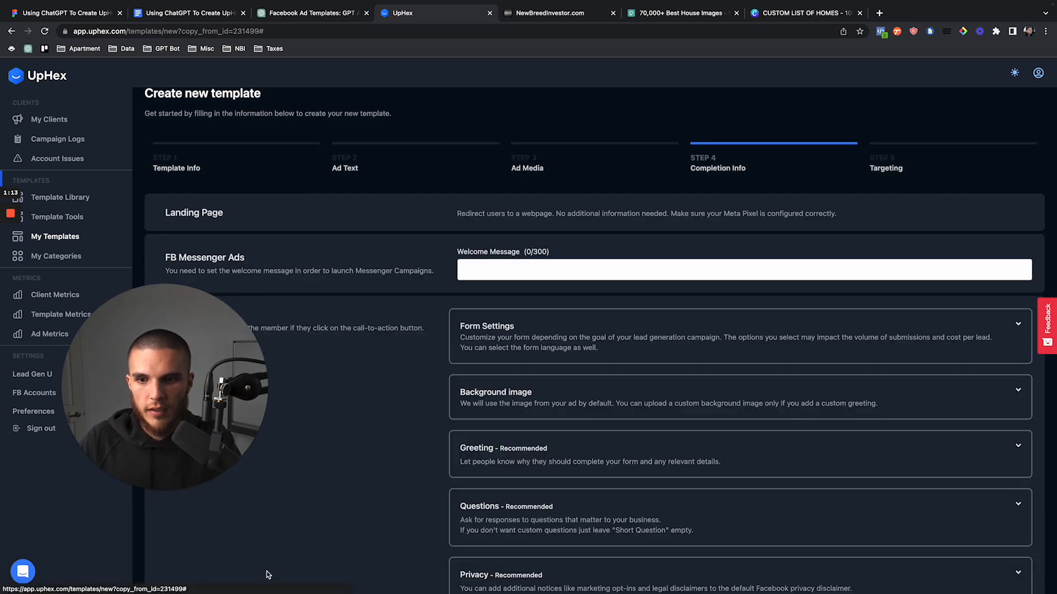
scroll(297, 563, down, 2)
click(256, 581)
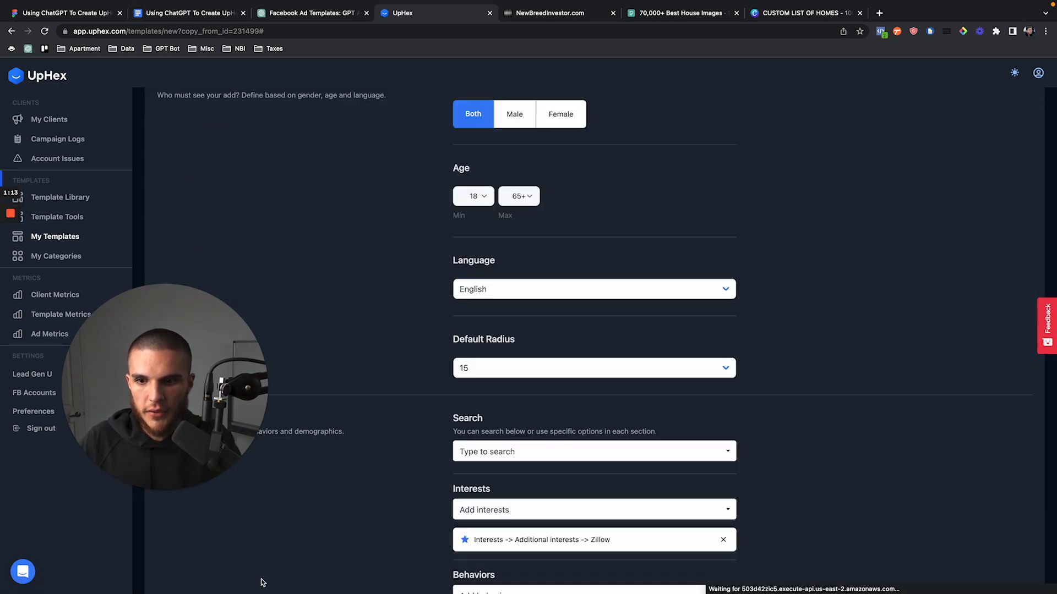
Replace the Zillow interest with Redfin in the detailed targeting and save the template
scroll(474, 464, down, 3)
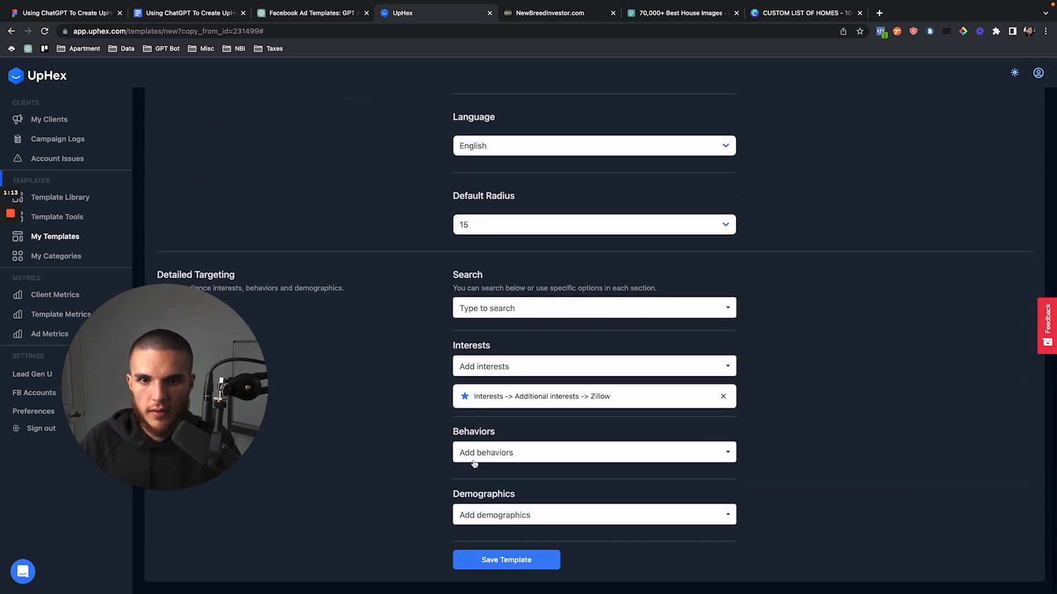
click(723, 397)
click(600, 394)
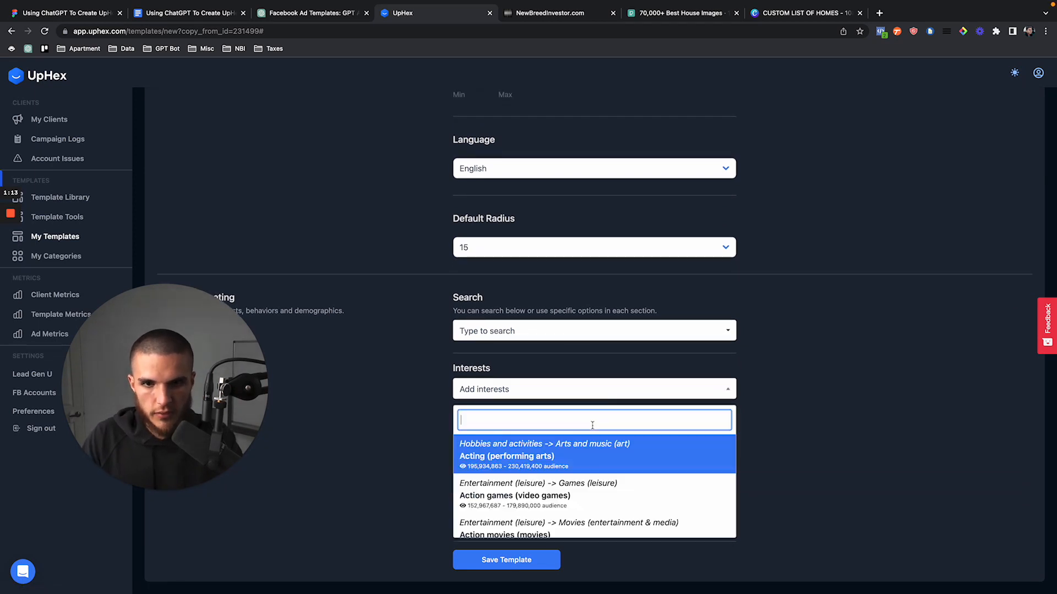
text(redfin)
click(569, 444)
scroll(496, 551, down, 1)
click(494, 557)
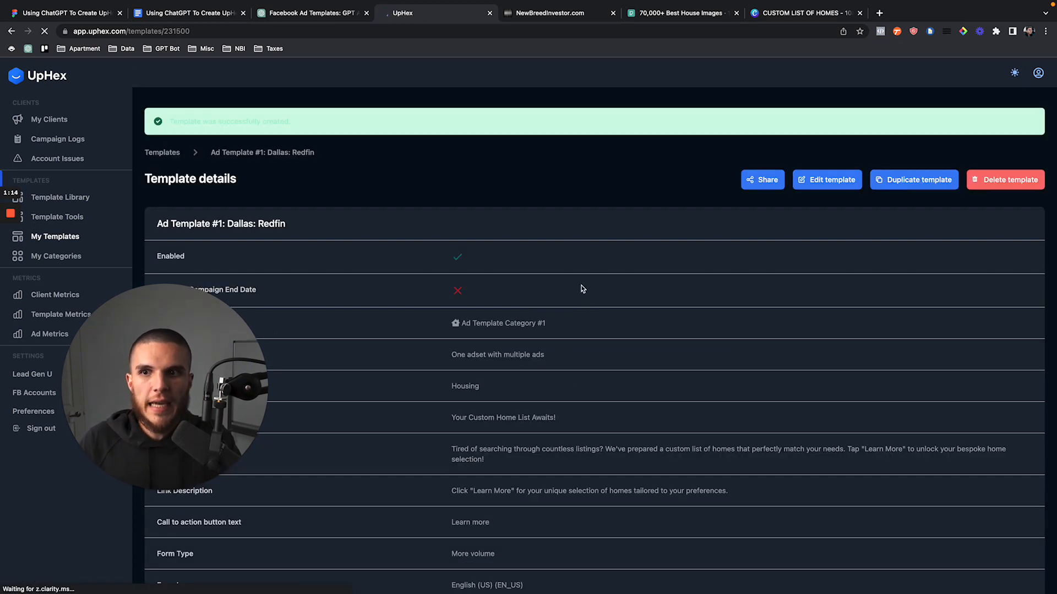
Go back to the template categories and open Ad Template Category #1
click(160, 153)
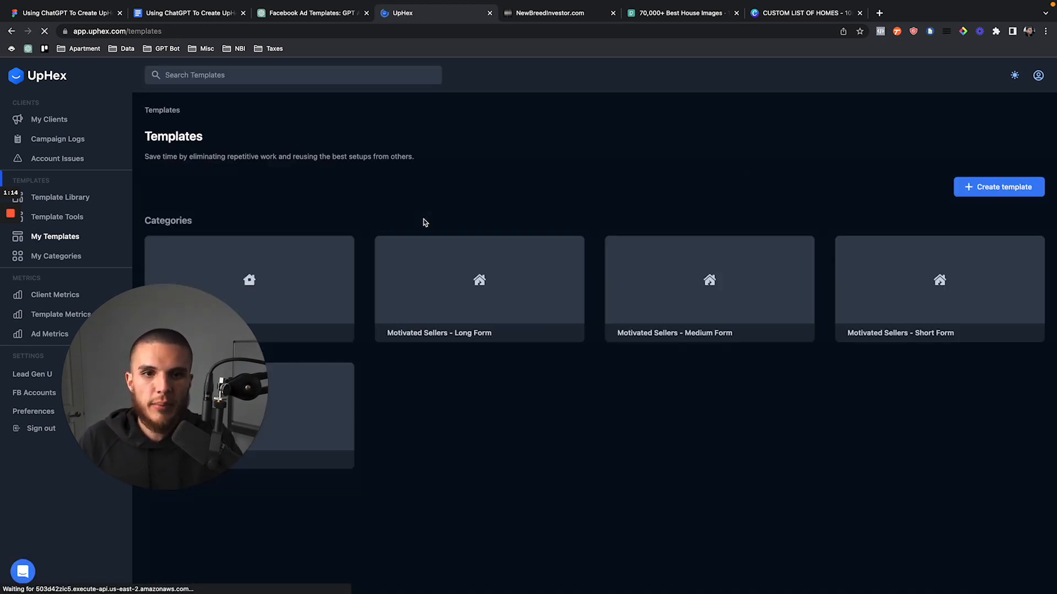
click(317, 262)
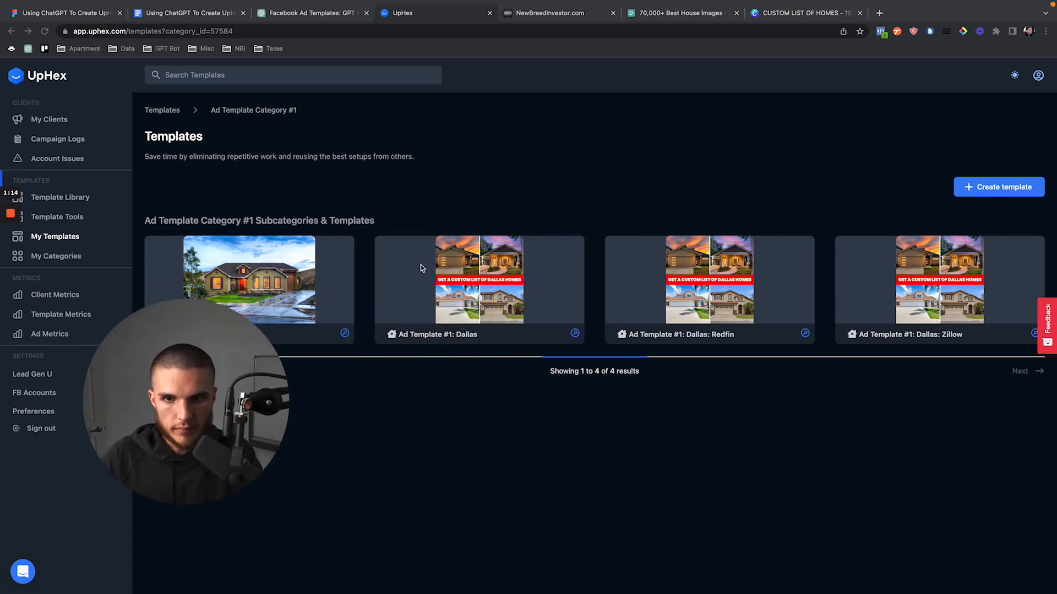
click(440, 228)
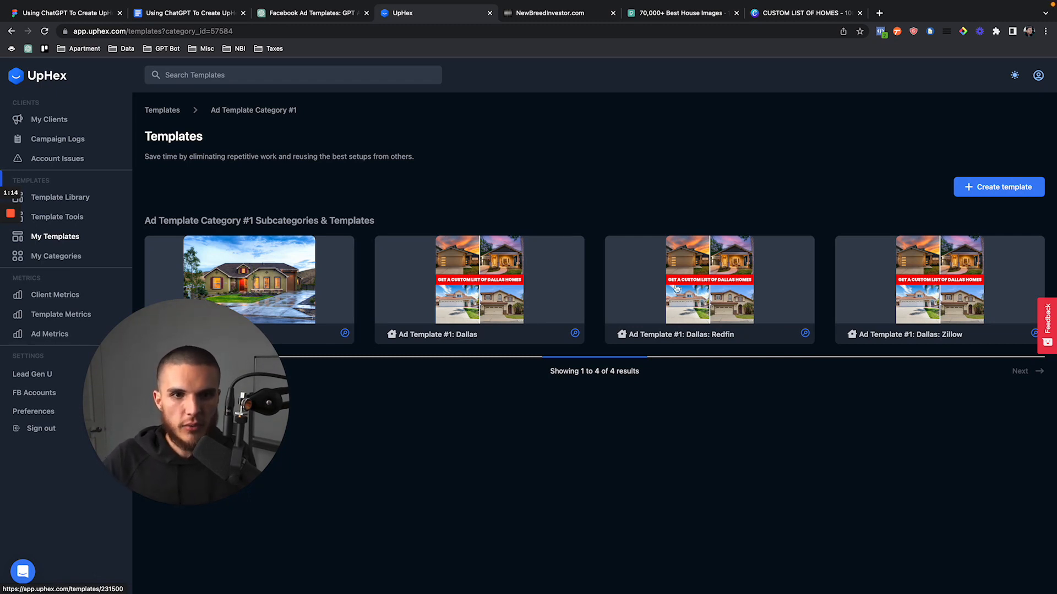
Look over the "Ad Template #1: Dallas: Redfin" details, start editing the template and go to its completion info
click(702, 310)
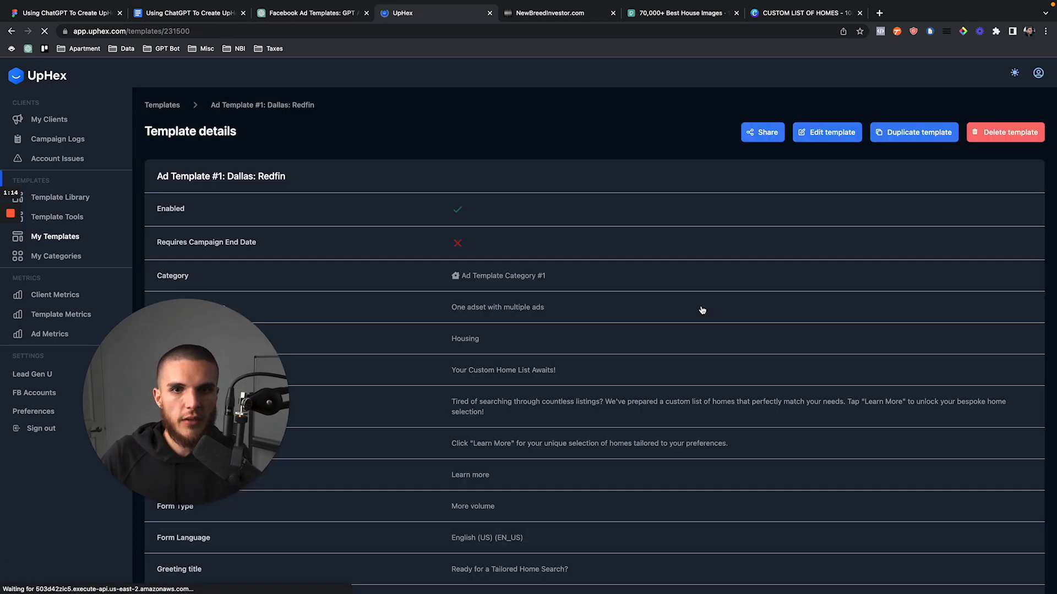
scroll(588, 366, down, 7)
scroll(588, 365, up, 7)
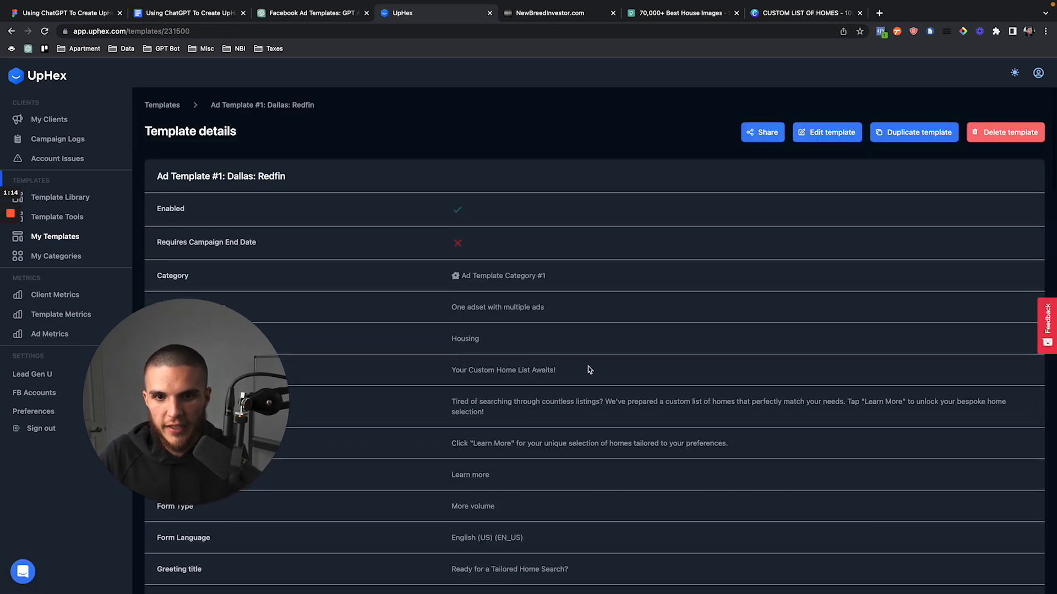
click(827, 133)
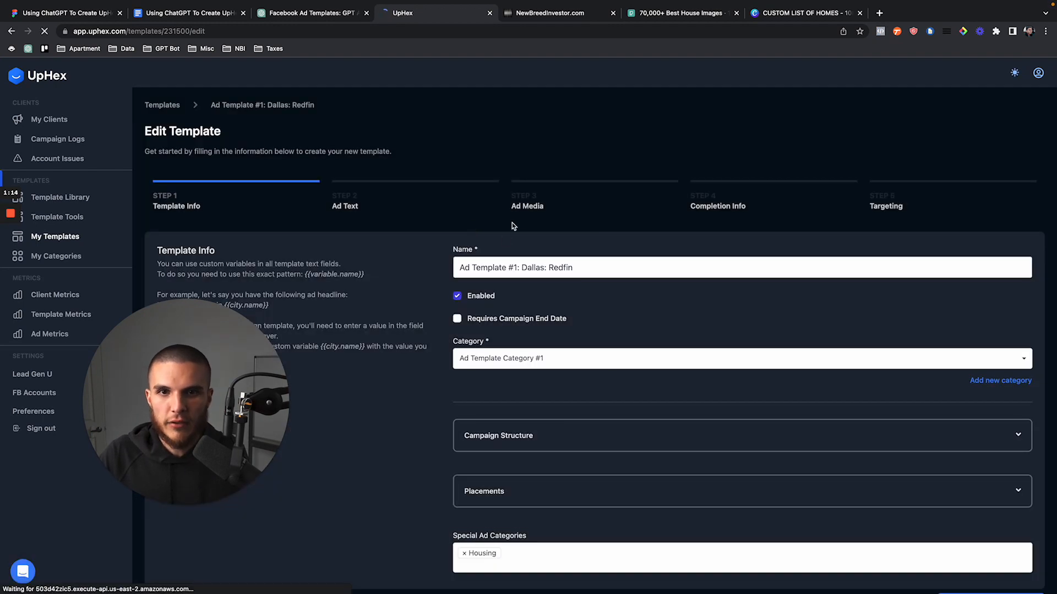
click(525, 207)
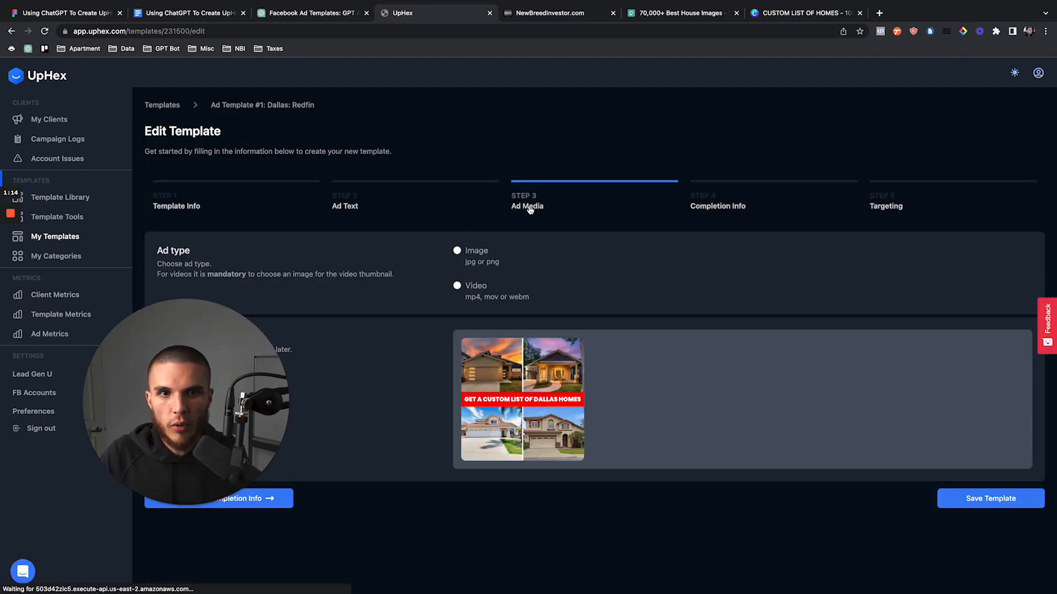
click(708, 199)
Set the lead form's greeting headline to "Changed the greeting"
scroll(771, 422, down, 3)
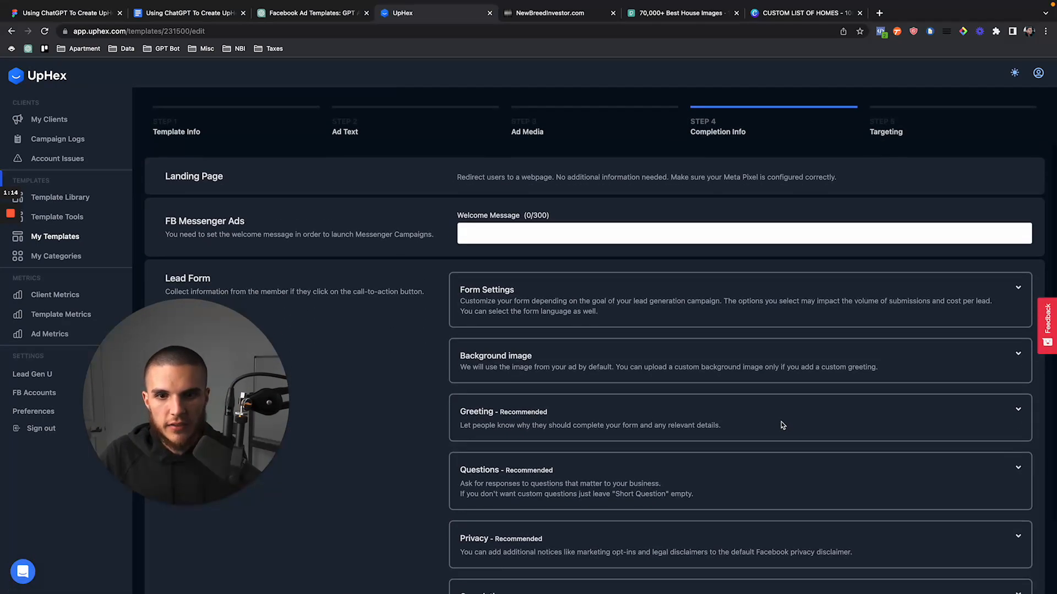
click(1017, 406)
drag(594, 459, 465, 460)
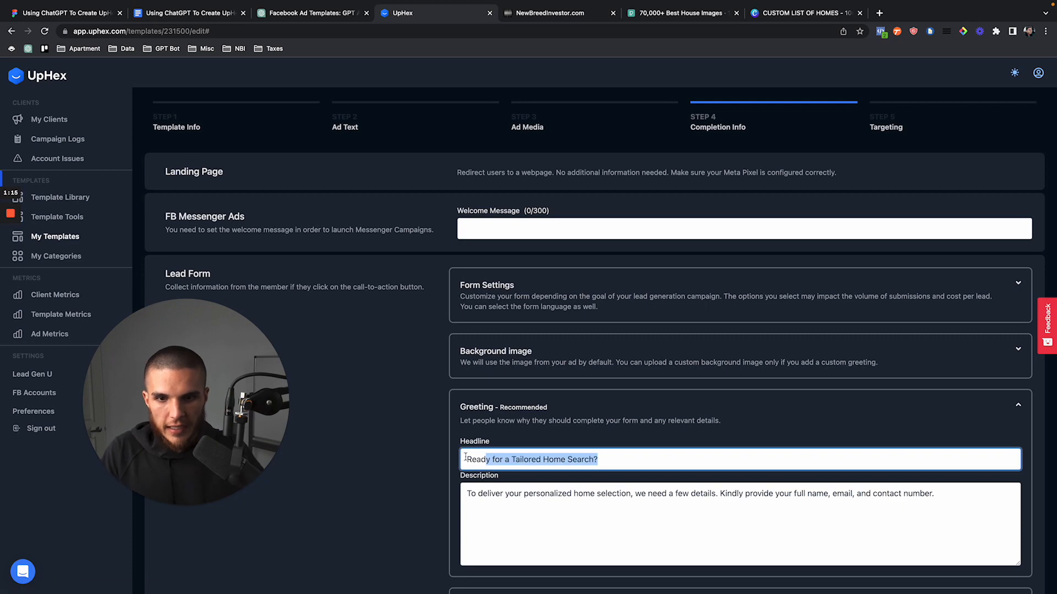
text(Changed the)
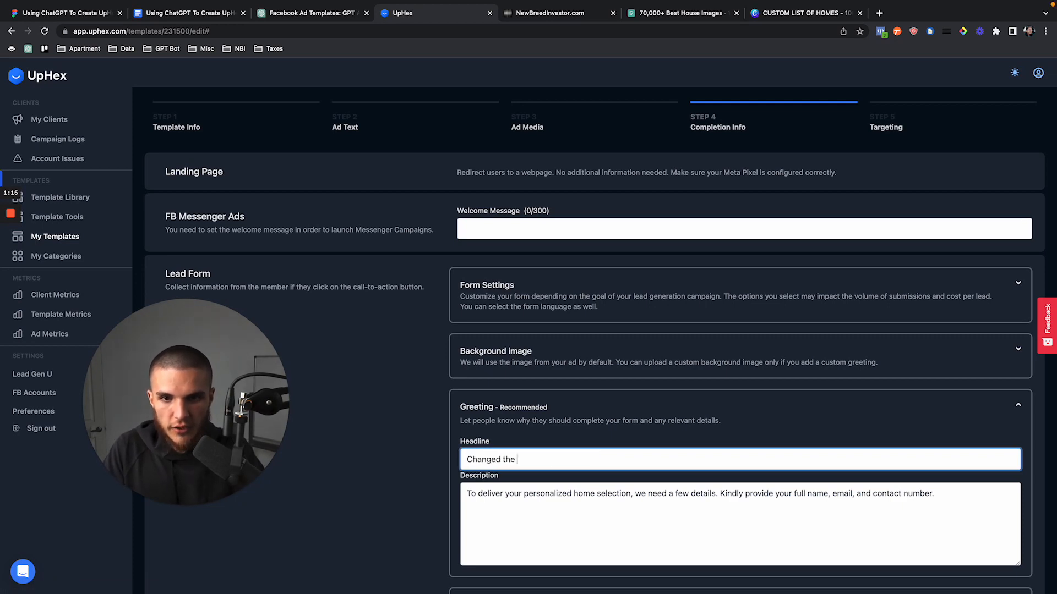
scroll(453, 460, down, 5)
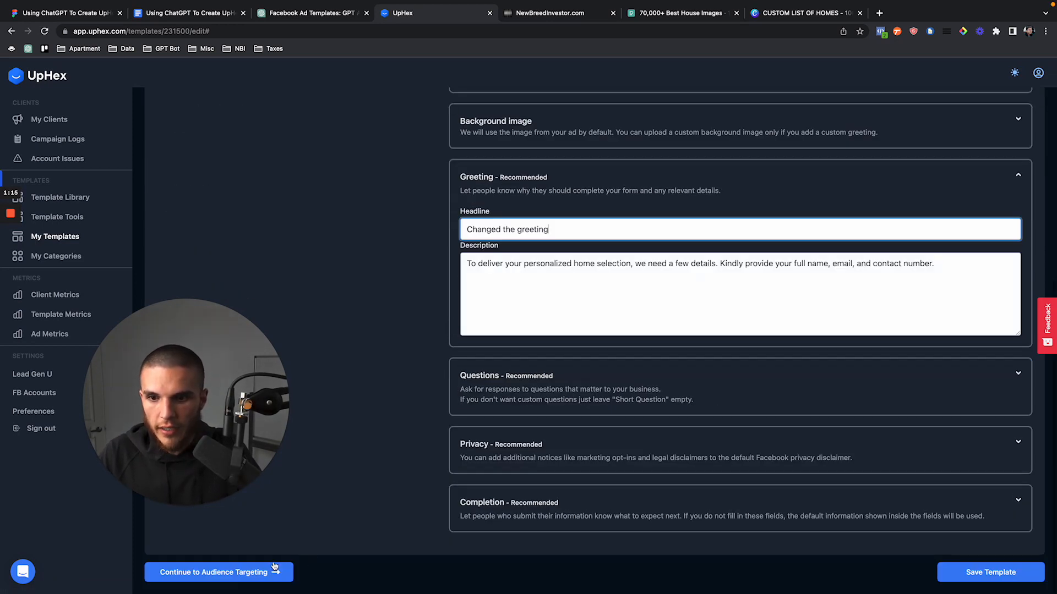
In the audience targeting, remove the Redfin interest and add Redfin again
click(275, 569)
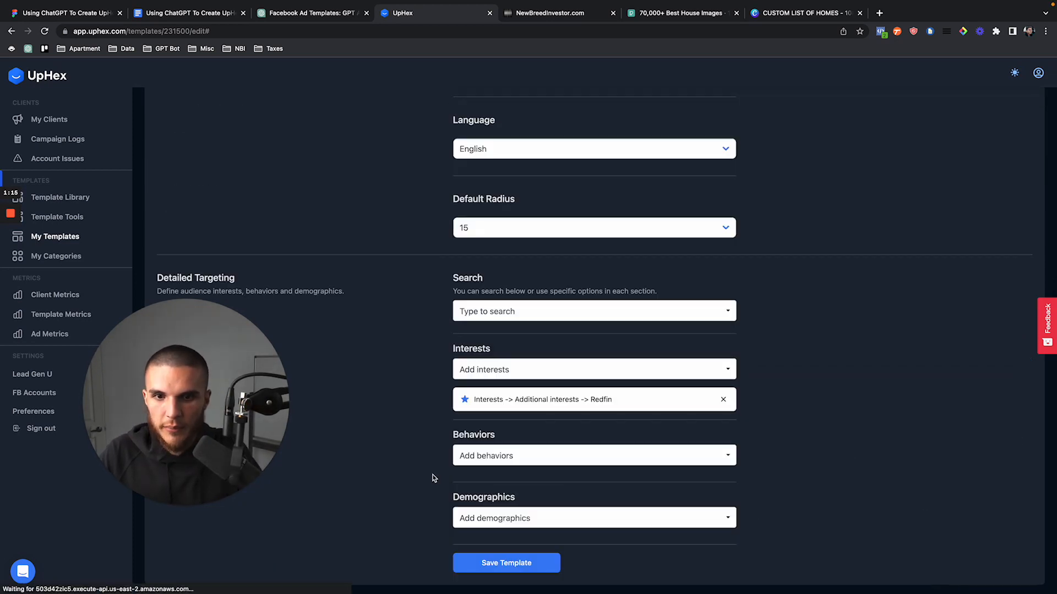
click(723, 399)
scroll(597, 489, up, 4)
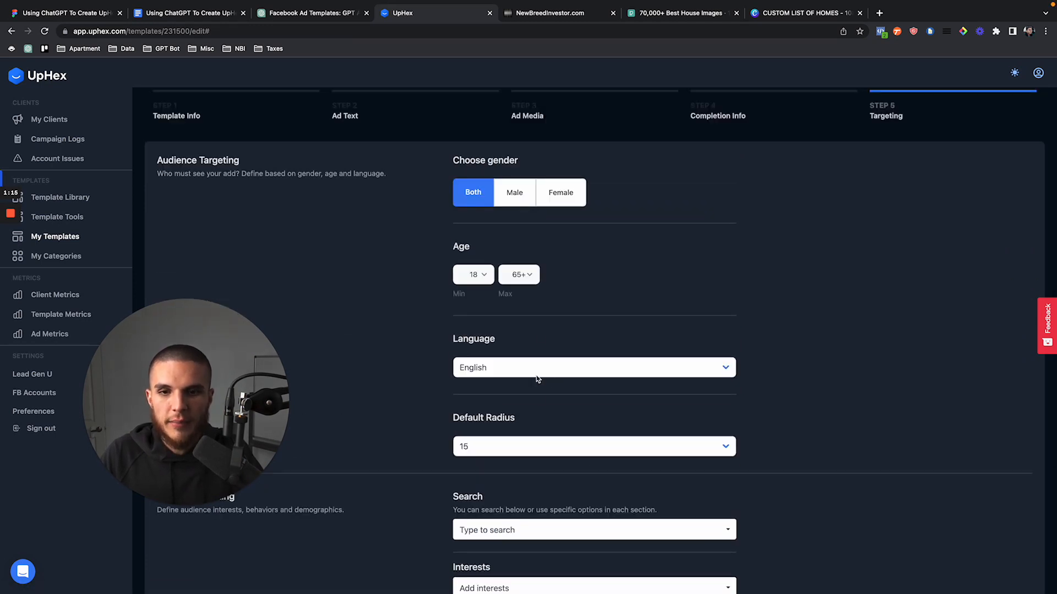
scroll(539, 358, down, 4)
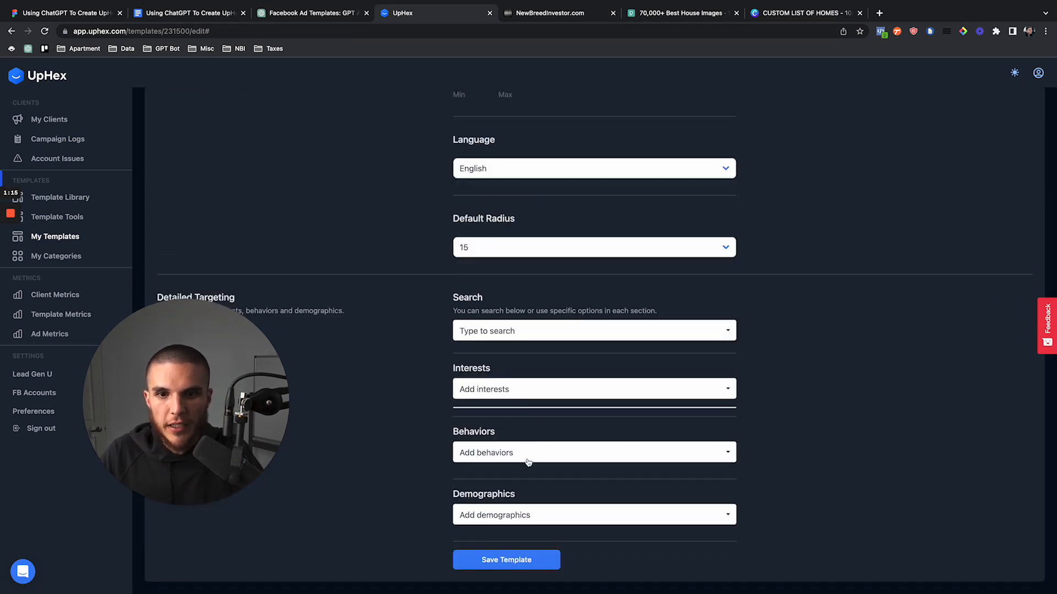
click(528, 391)
text(redfin)
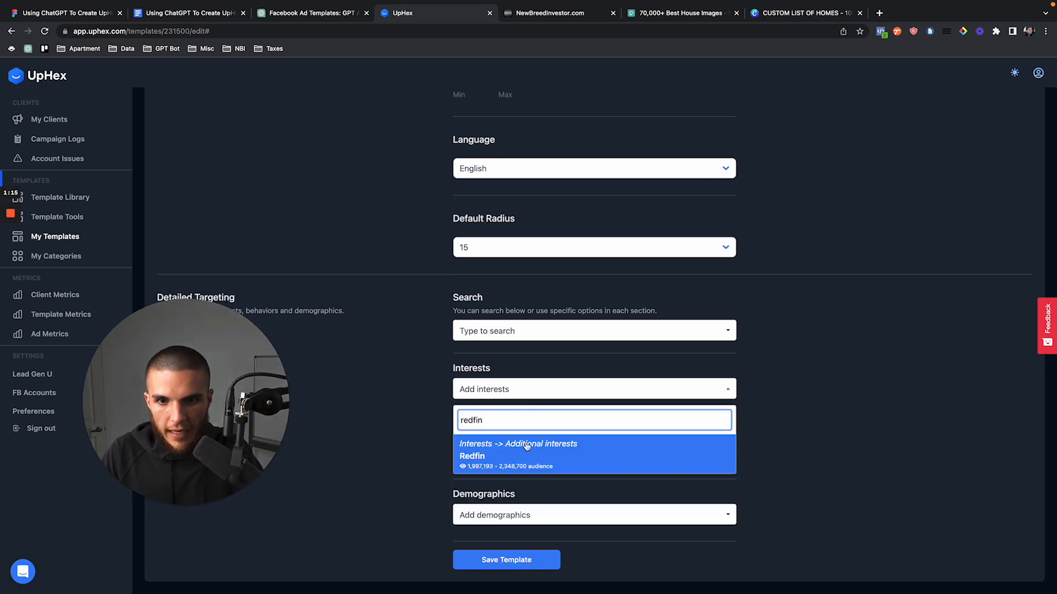
click(526, 447)
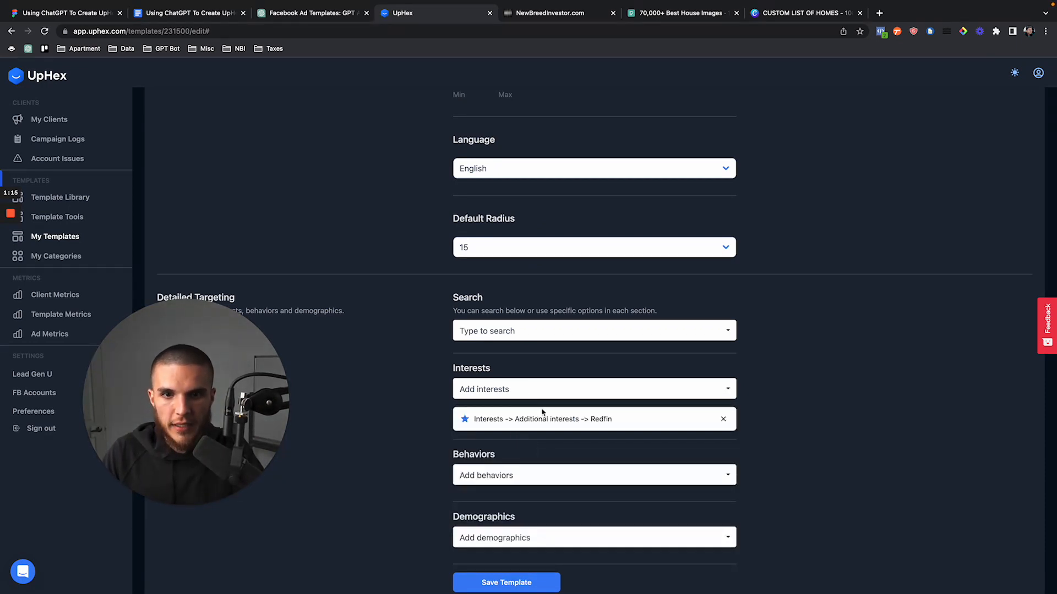
click(539, 391)
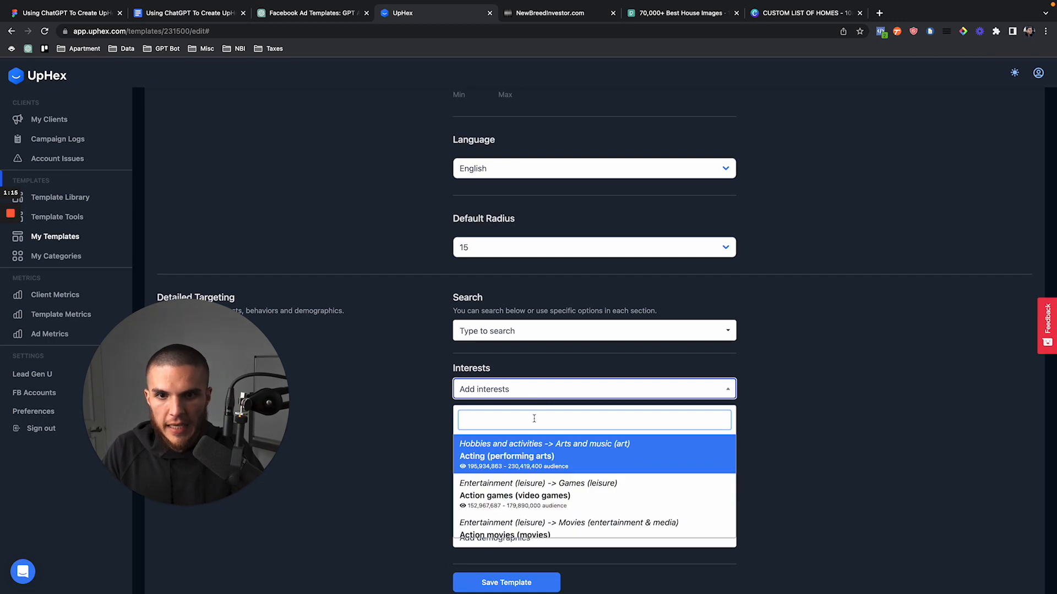
text(zillow)
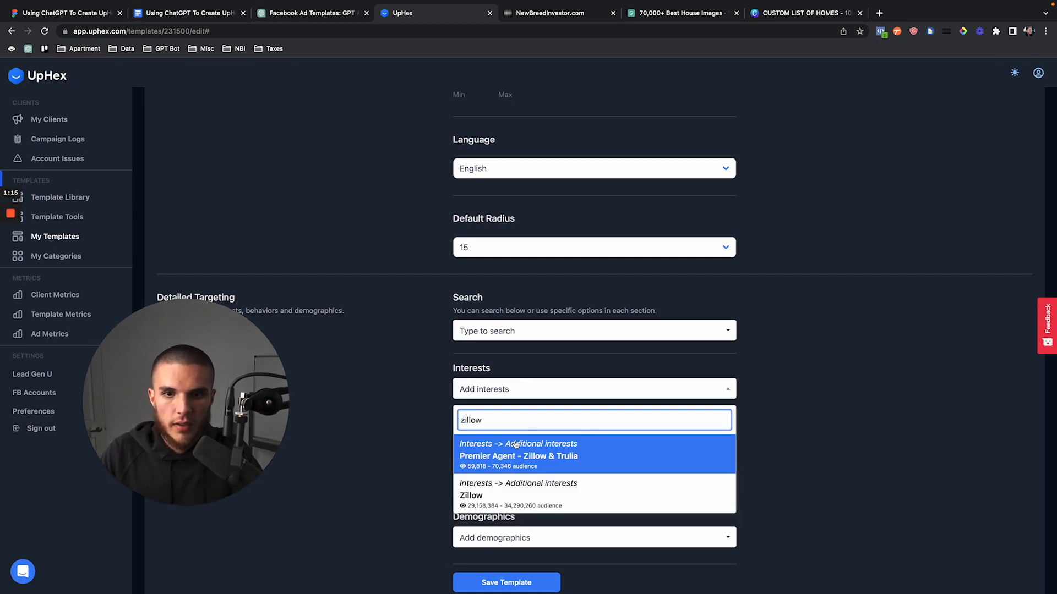
click(515, 441)
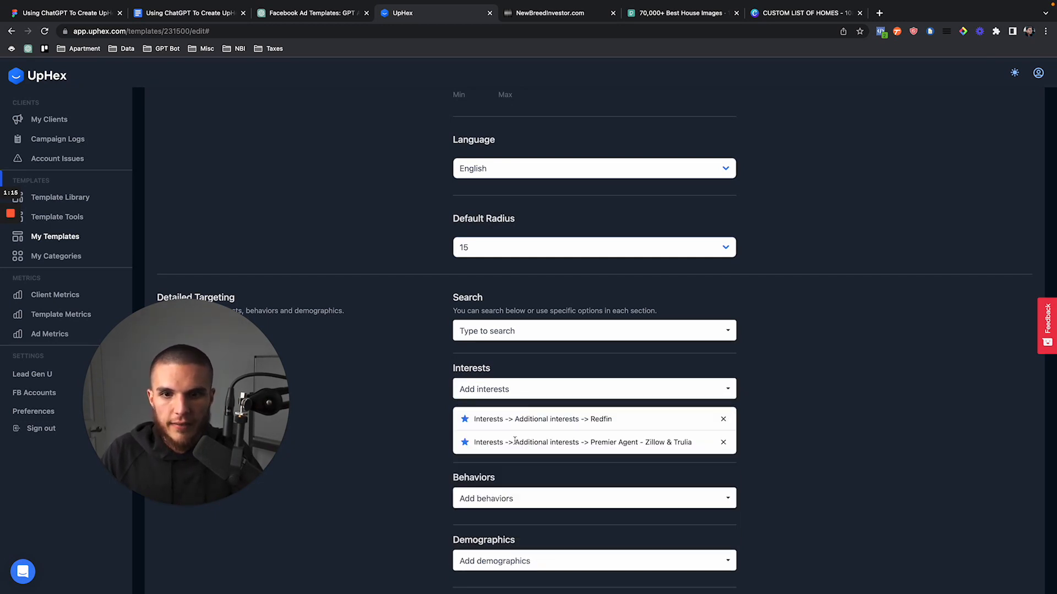
click(723, 443)
click(584, 395)
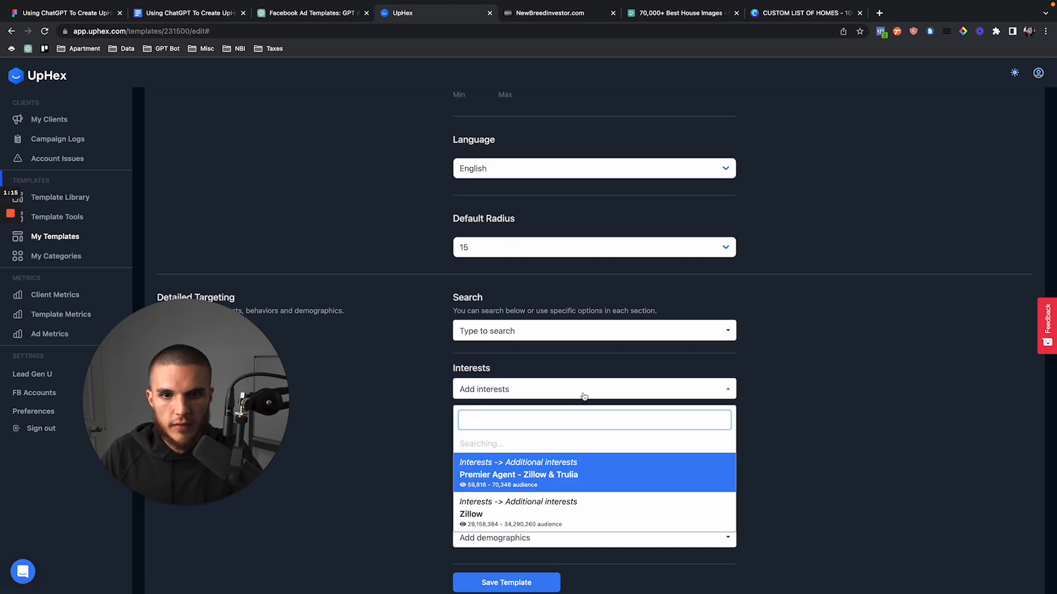
click(514, 557)
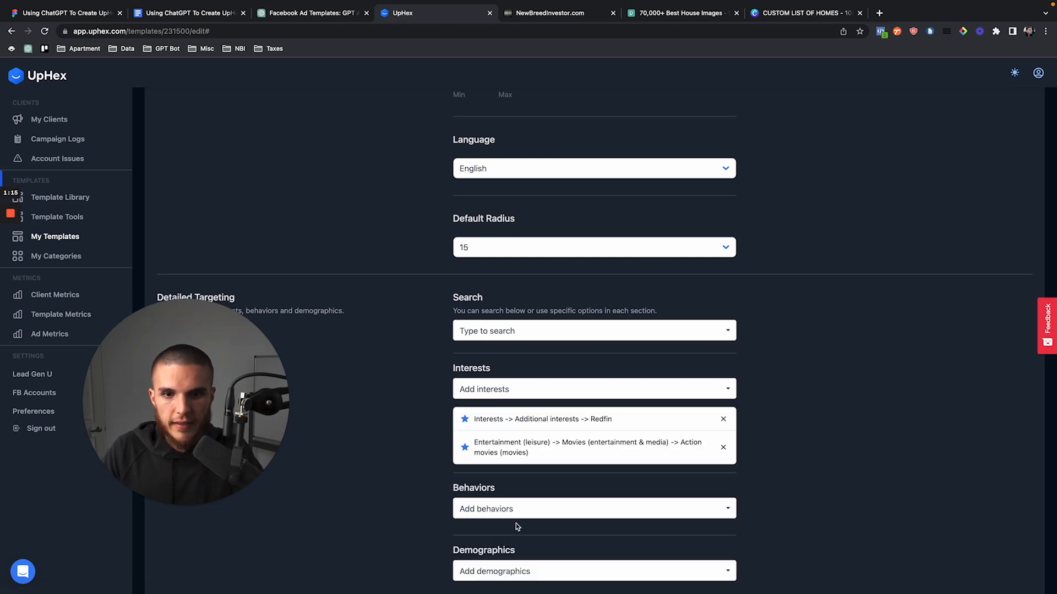
click(723, 446)
Add Zillow as a second interest in the template's detailed targeting and save the template
click(631, 396)
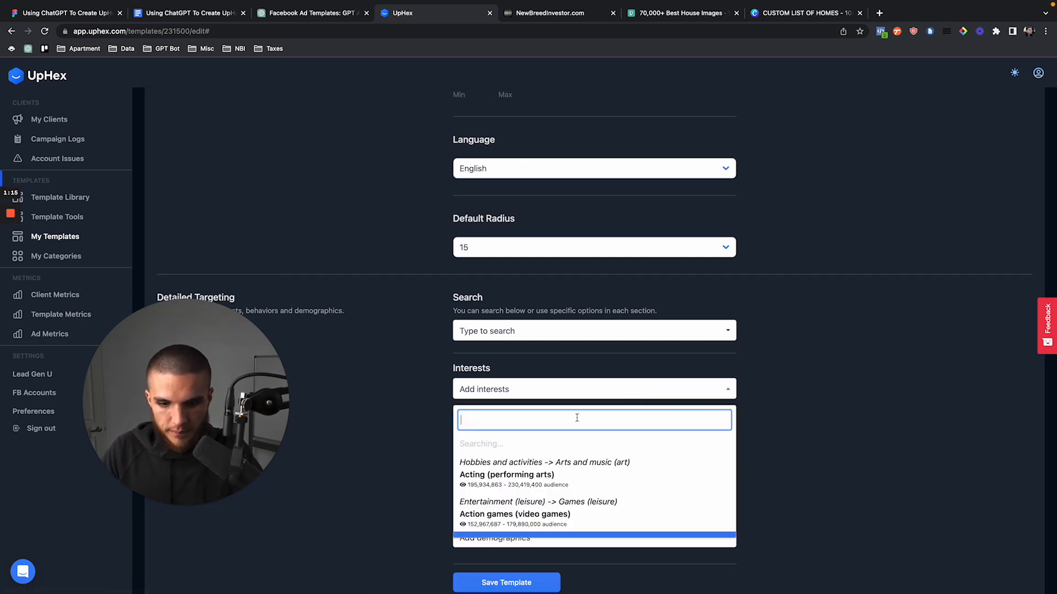
text(zillow)
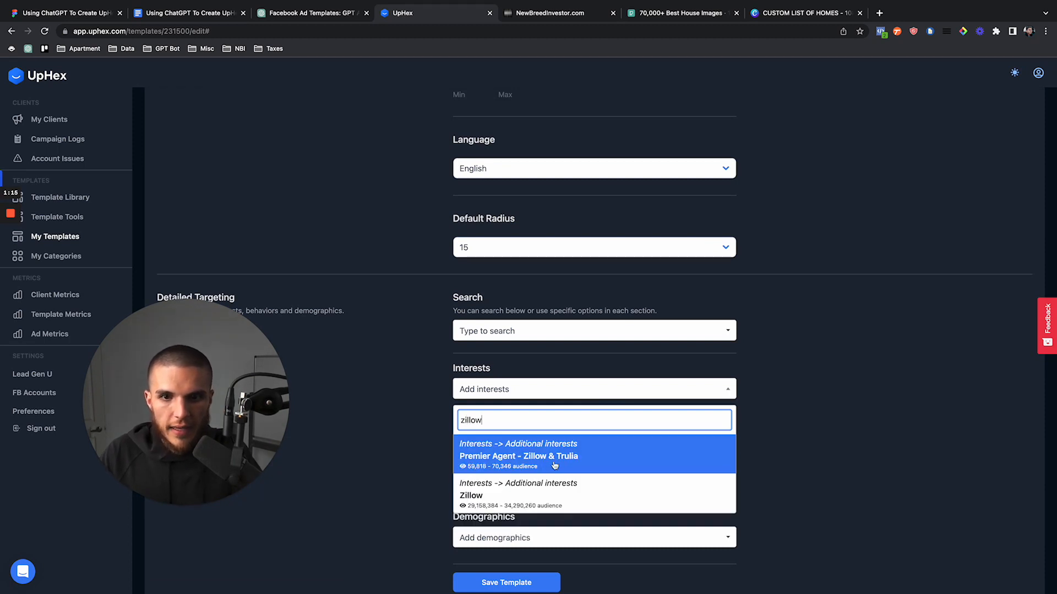
click(552, 486)
scroll(533, 540, down, 1)
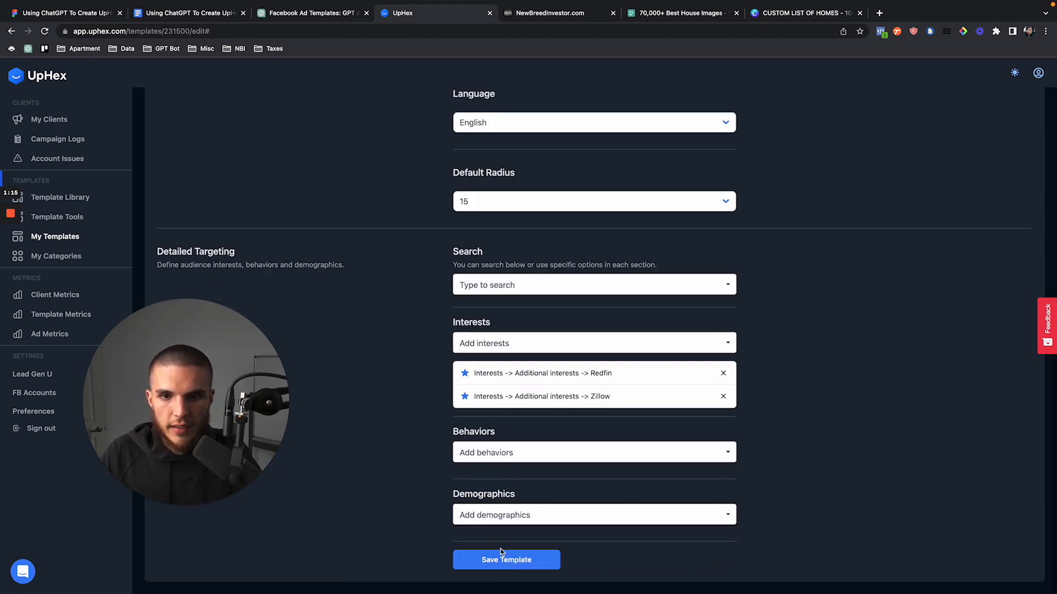
click(500, 557)
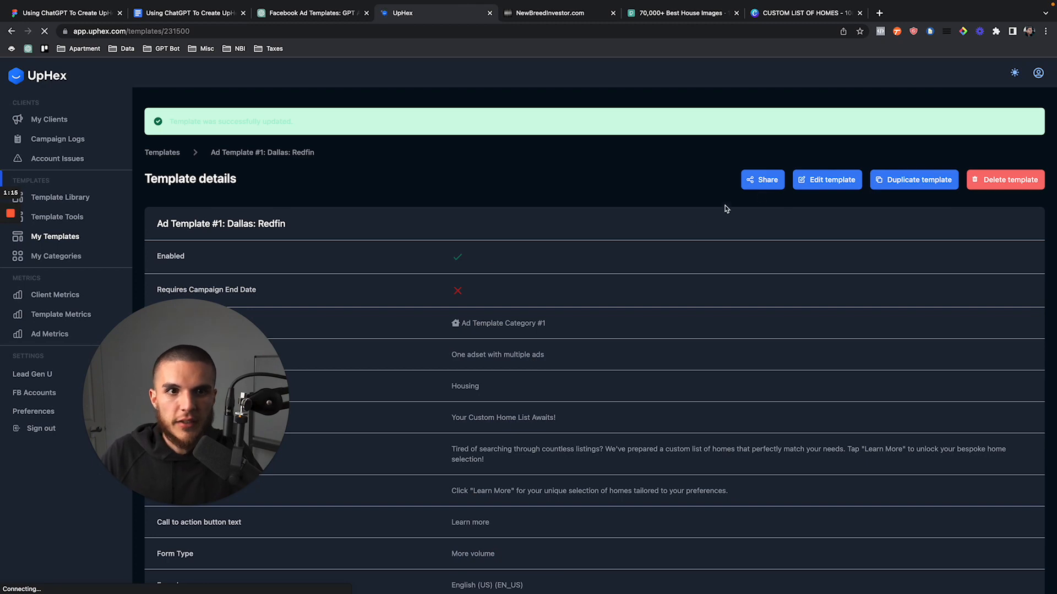
Edit the template again, switch its placements to Automatic Placements and save it
click(853, 182)
scroll(649, 355, down, 1)
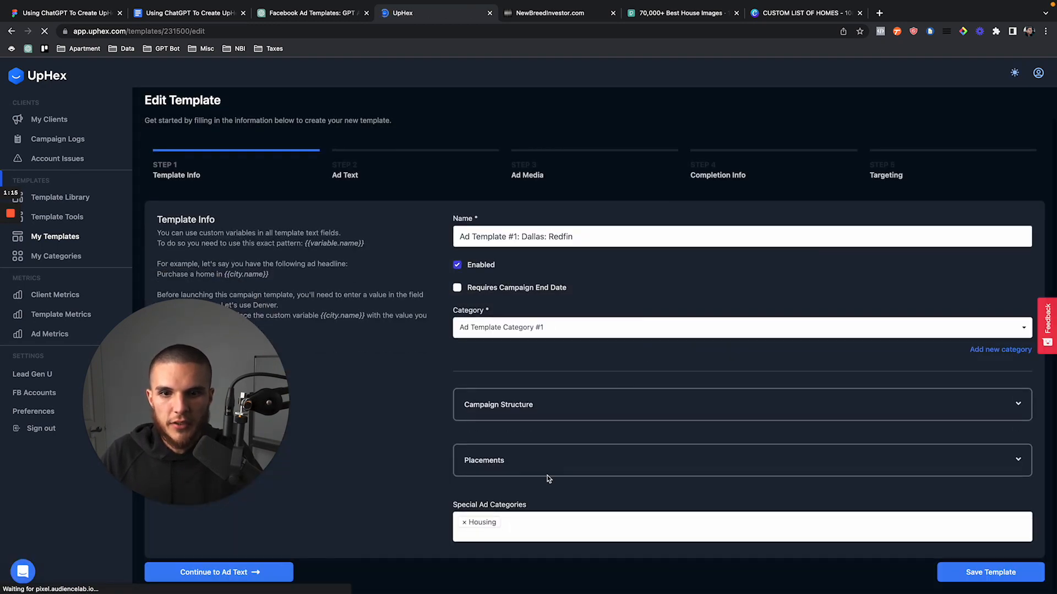
click(1017, 461)
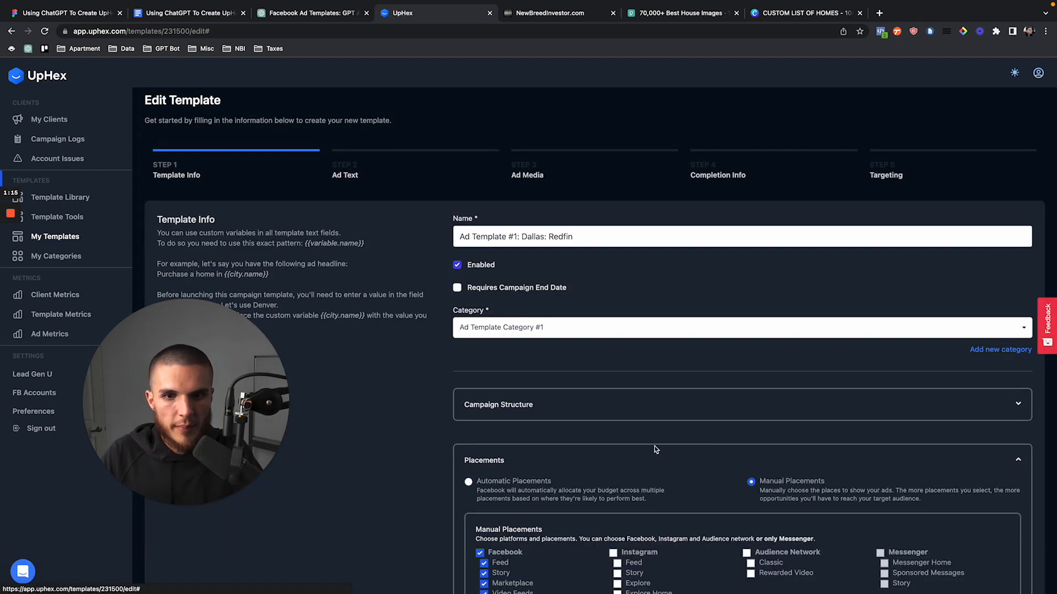
scroll(743, 385, down, 3)
click(468, 346)
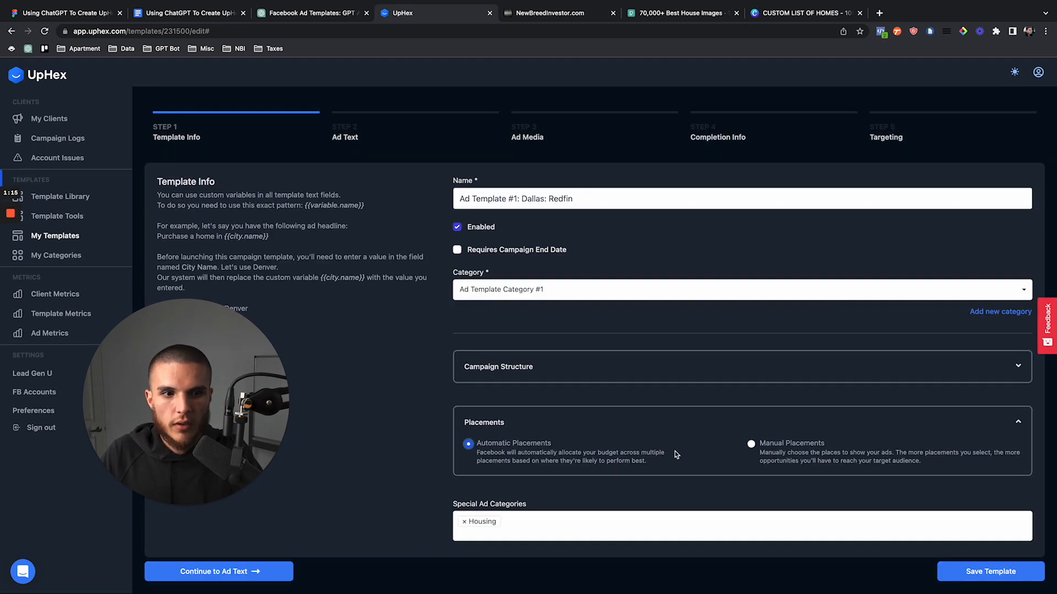
click(971, 578)
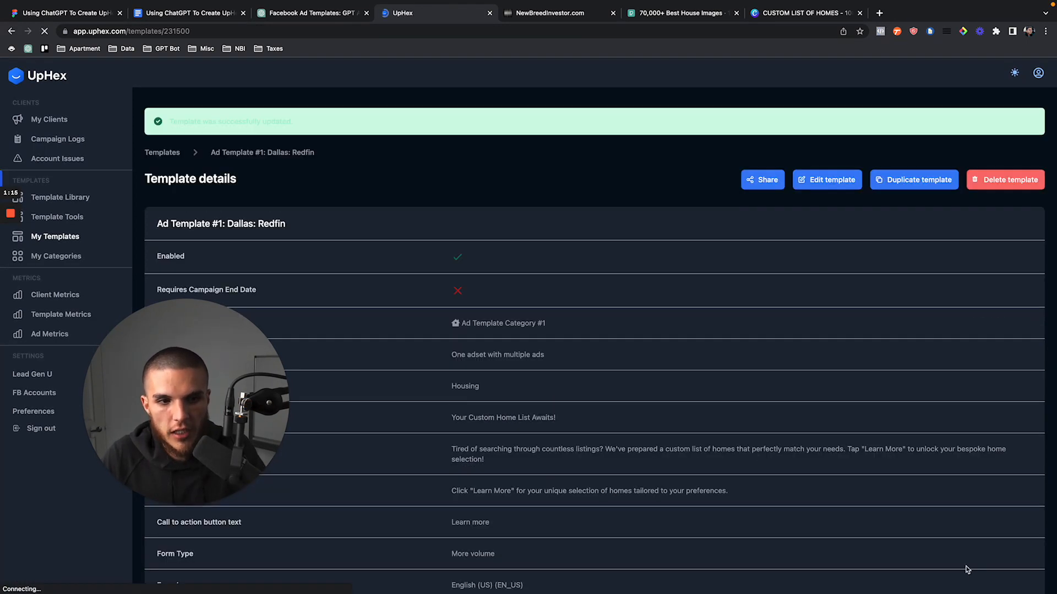
Return to Ad Template Category #1 and delete the "Ad Template #1: Dallas: Redfin" template
click(166, 152)
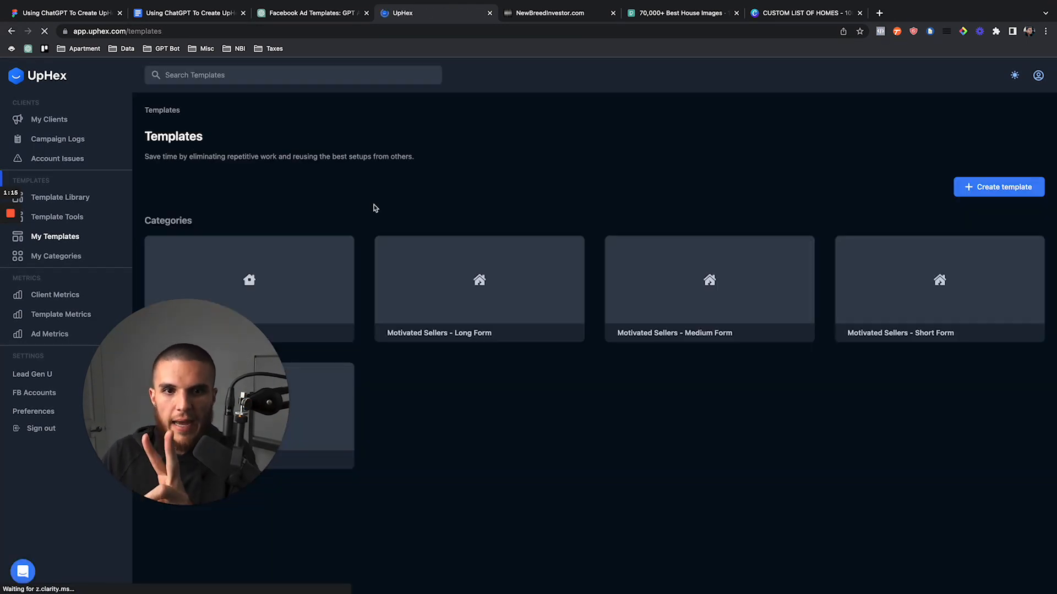
click(326, 277)
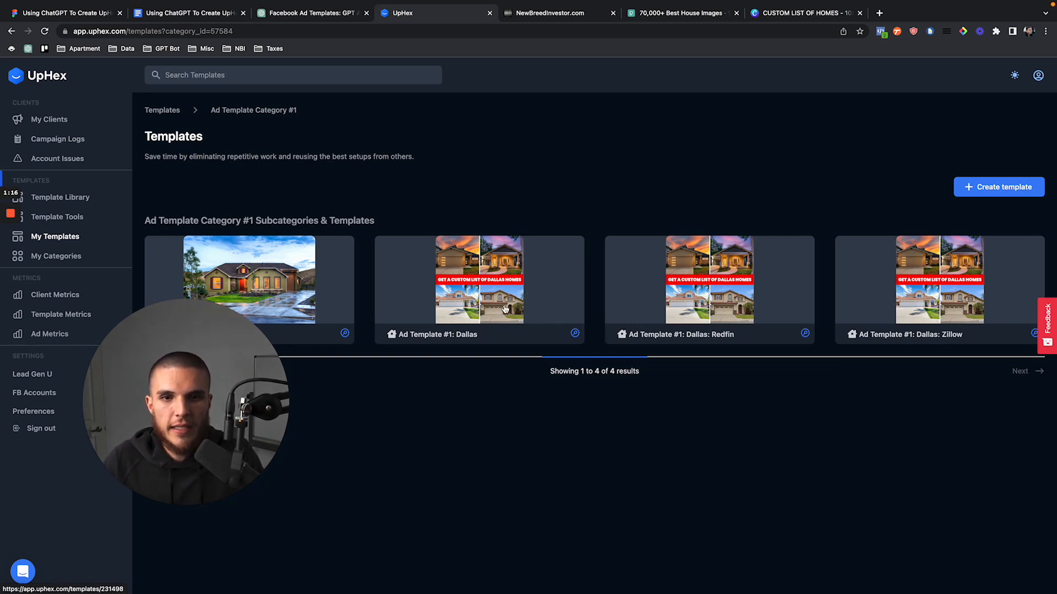
click(650, 279)
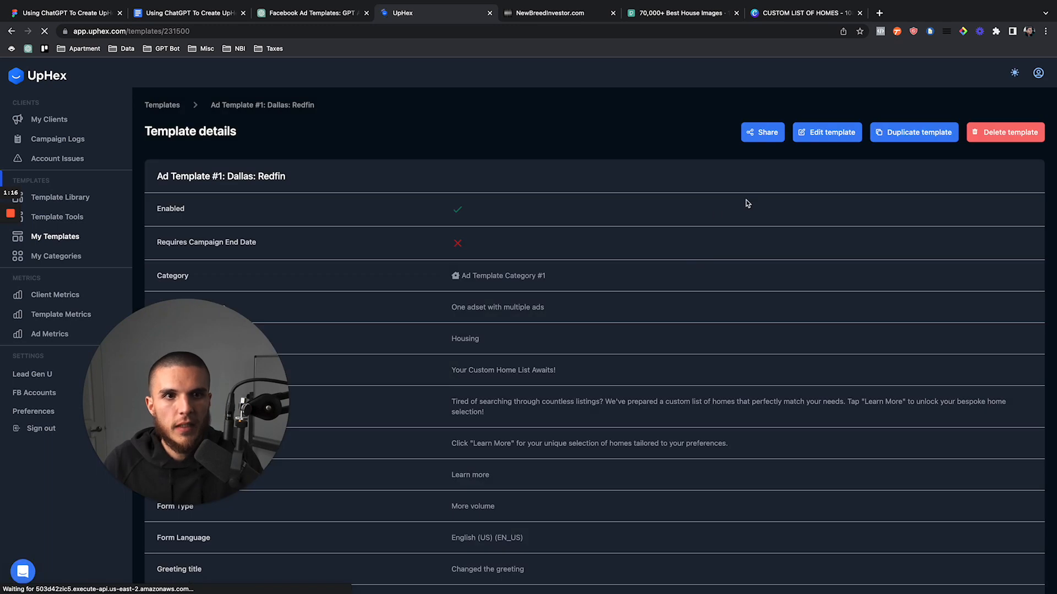
click(991, 133)
click(614, 87)
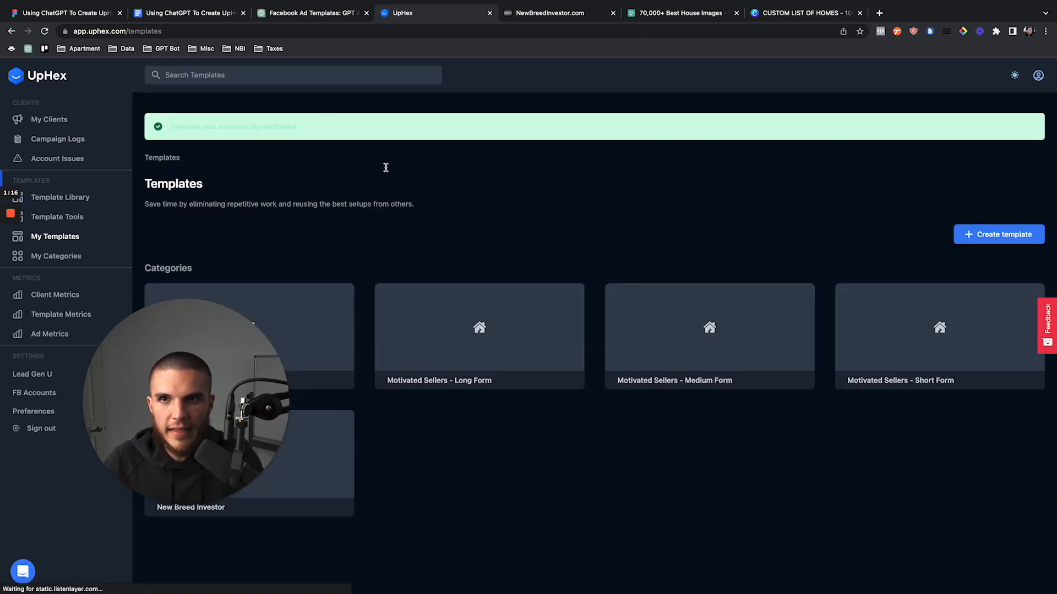
Switch to the Google Docs outline and read the location ID and iFrame notes under Installing Custom Menu Link
click(190, 14)
scroll(404, 245, down, 3)
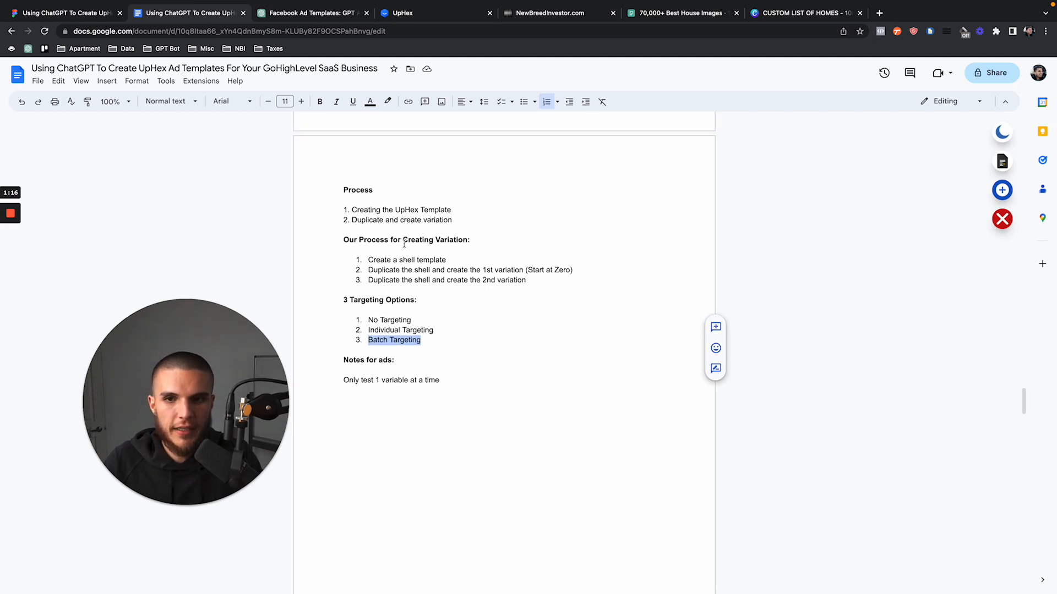
scroll(346, 320, down, 10)
scroll(352, 322, down, 15)
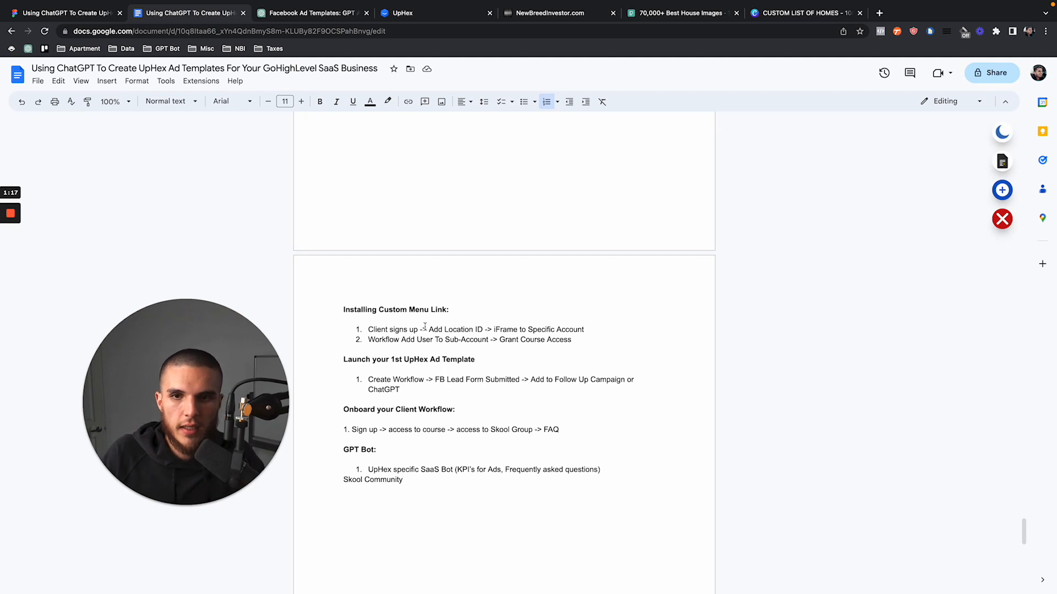
mouse_move(429, 330)
mouse_down()
mouse_move(504, 332)
mouse_move(429, 329)
mouse_up()
click(487, 332)
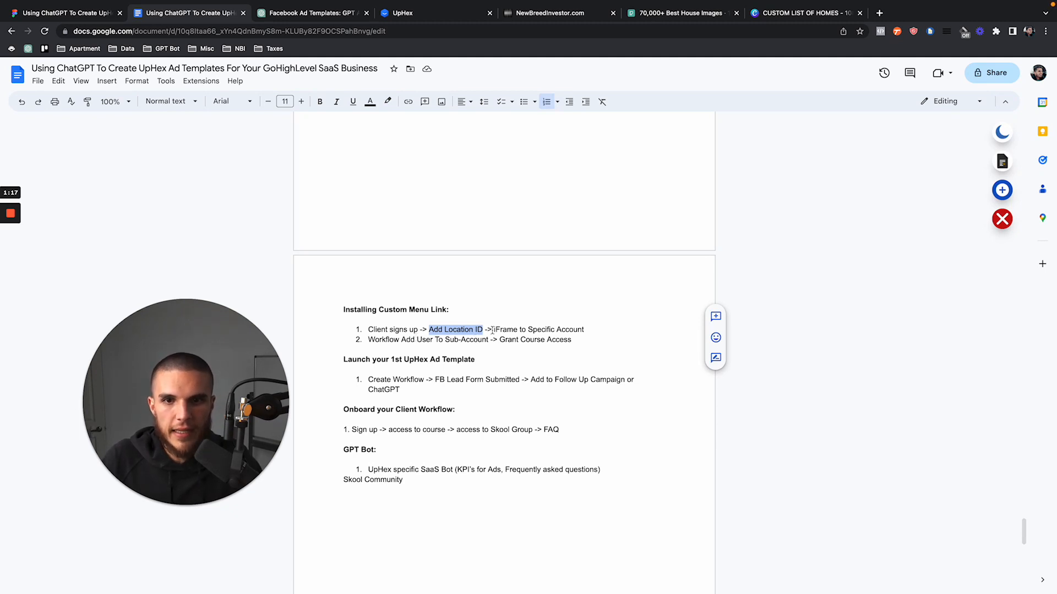
drag(494, 329, 588, 330)
click(581, 330)
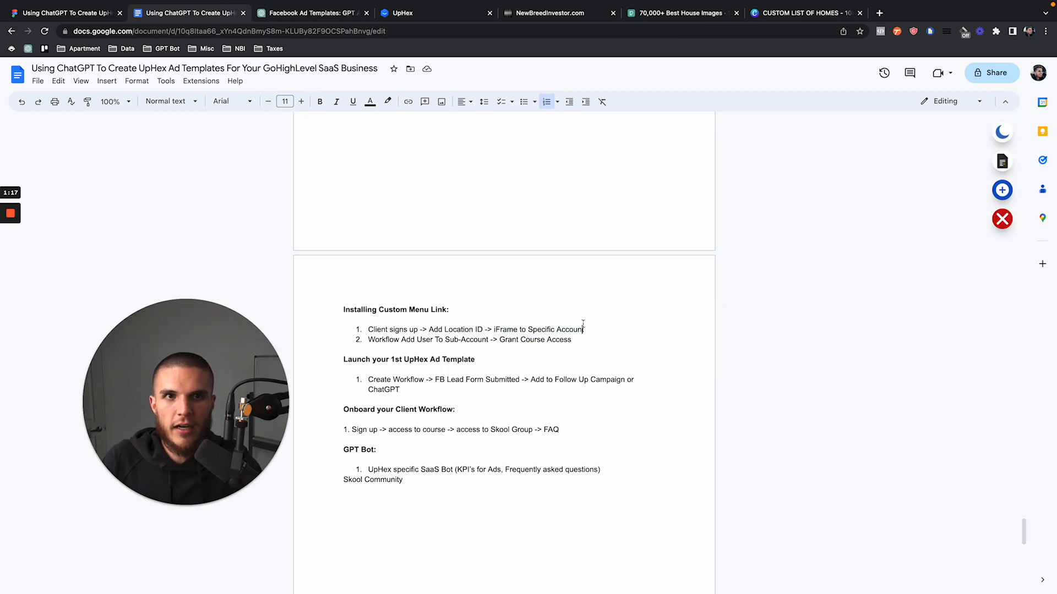
Switch to the NewBreedInvestor CRM, start a new Facebook Ads campaign and view the templates in Ad Template Category #1
click(535, 19)
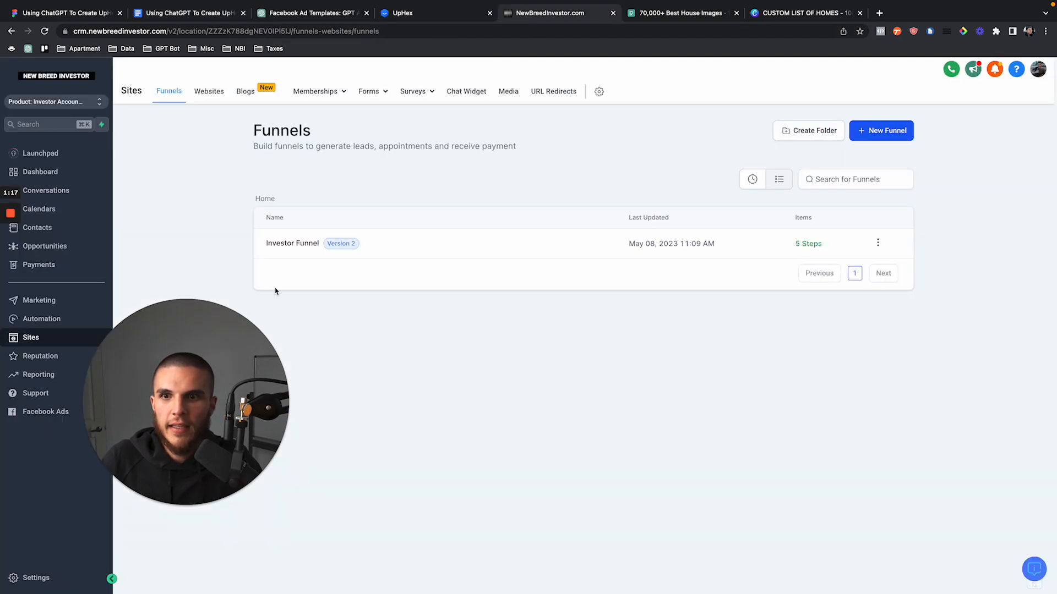
click(60, 414)
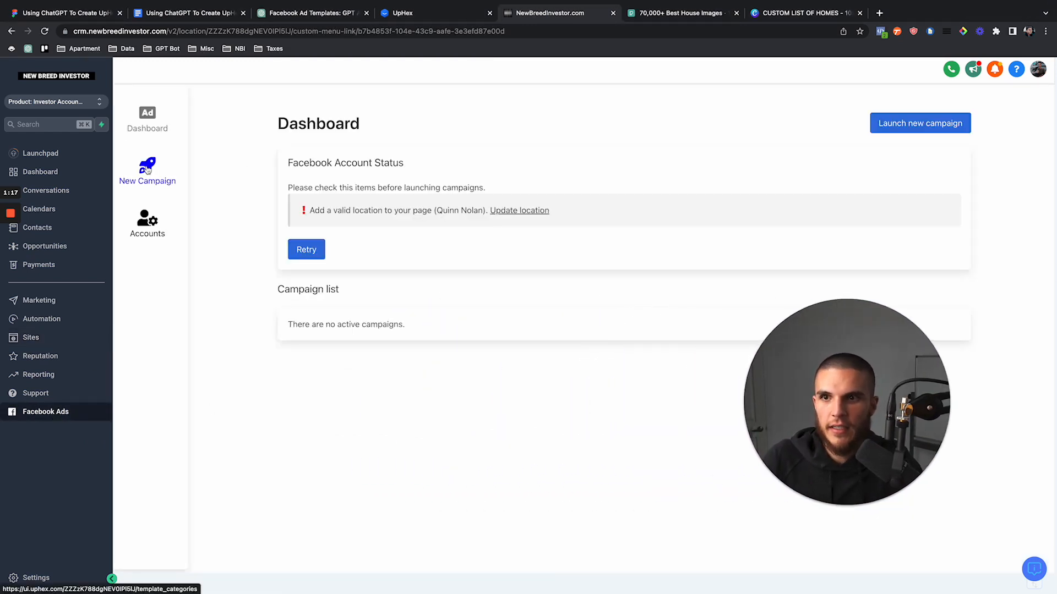
click(147, 170)
click(360, 237)
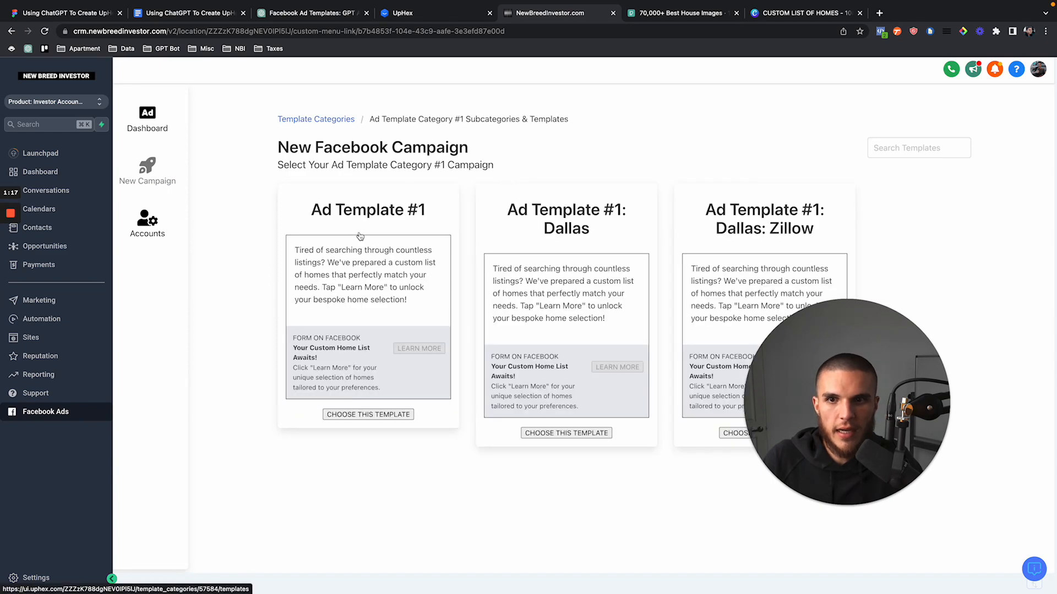
scroll(558, 485, down, 3)
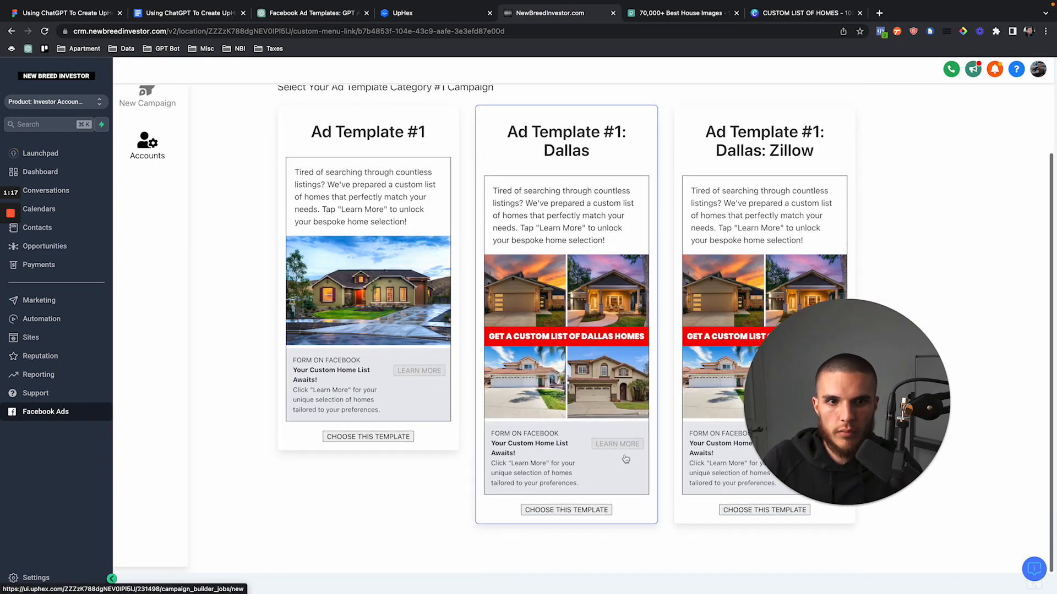
drag(845, 395, 151, 380)
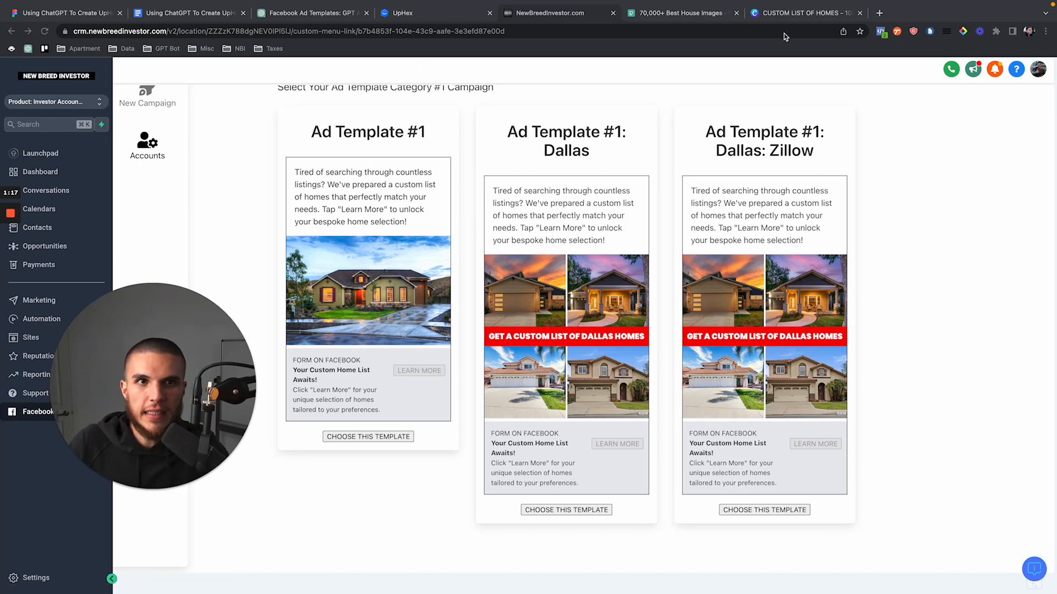
Open Ad Template Category #1 in UpHex and compare its templates with those offered in the CRM's new campaign page
click(443, 13)
click(309, 336)
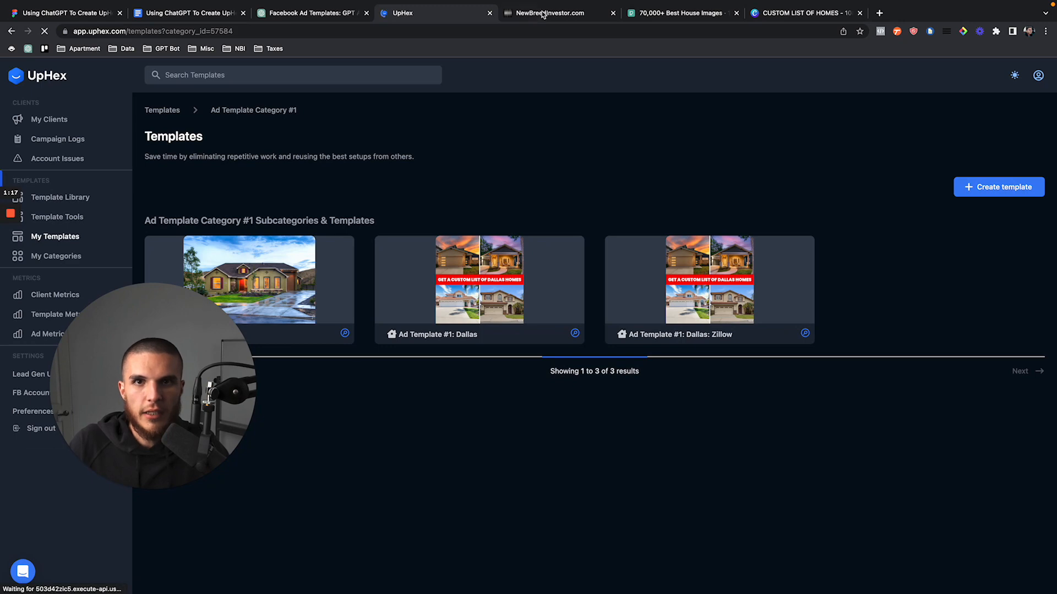
click(551, 13)
scroll(753, 443, up, 2)
scroll(753, 443, down, 2)
scroll(753, 444, up, 2)
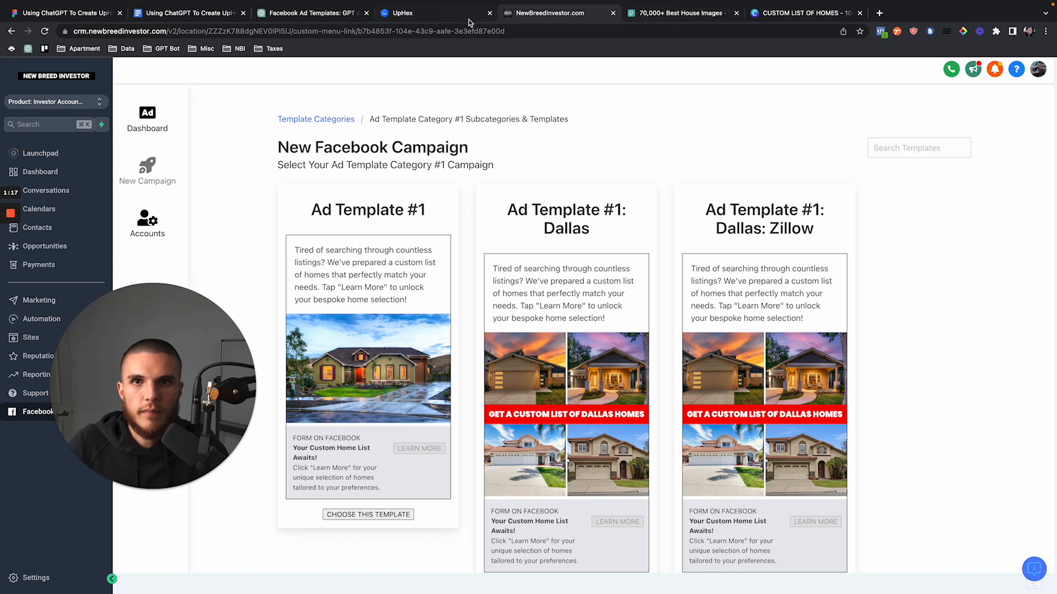
scroll(470, 302, down, 2)
scroll(471, 302, up, 2)
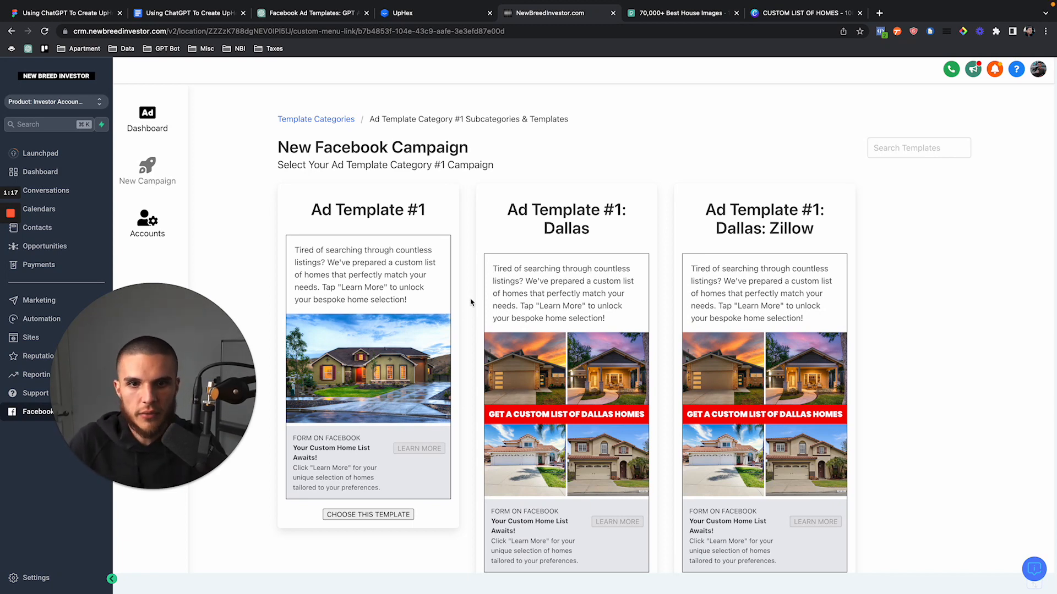
click(427, 18)
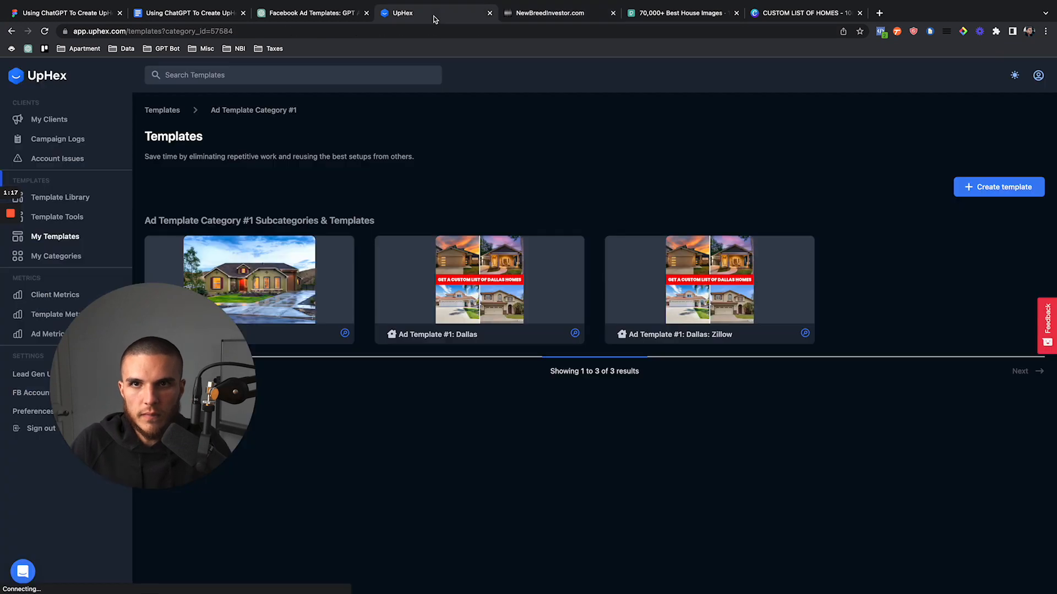
Switch to the Google Docs outline and highlight the custom menu link section and the first UpHex ad template launch notes
click(204, 14)
drag(349, 312, 543, 336)
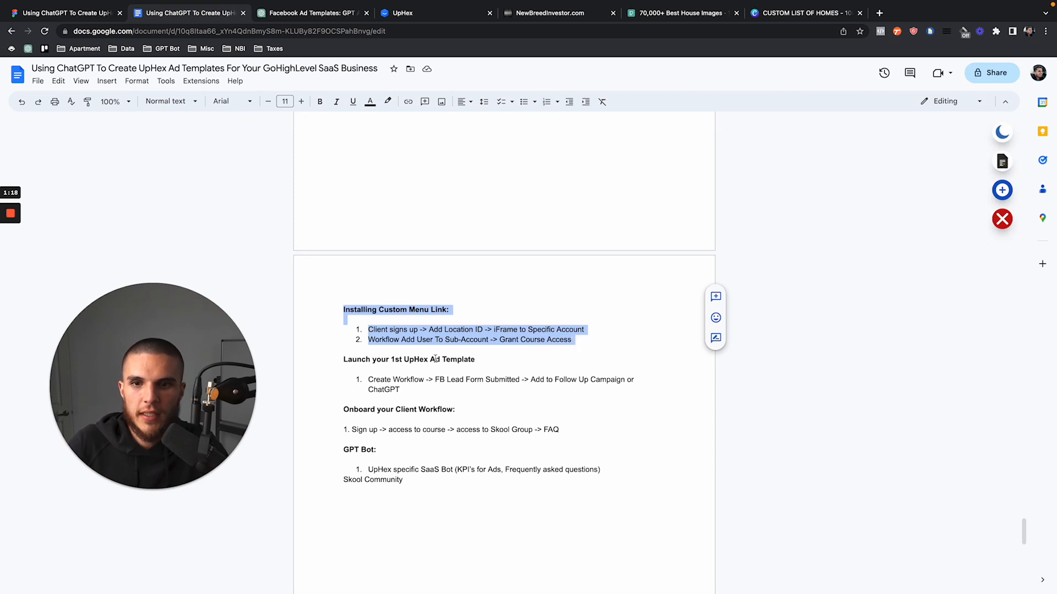
drag(342, 361, 489, 361)
drag(421, 390, 384, 379)
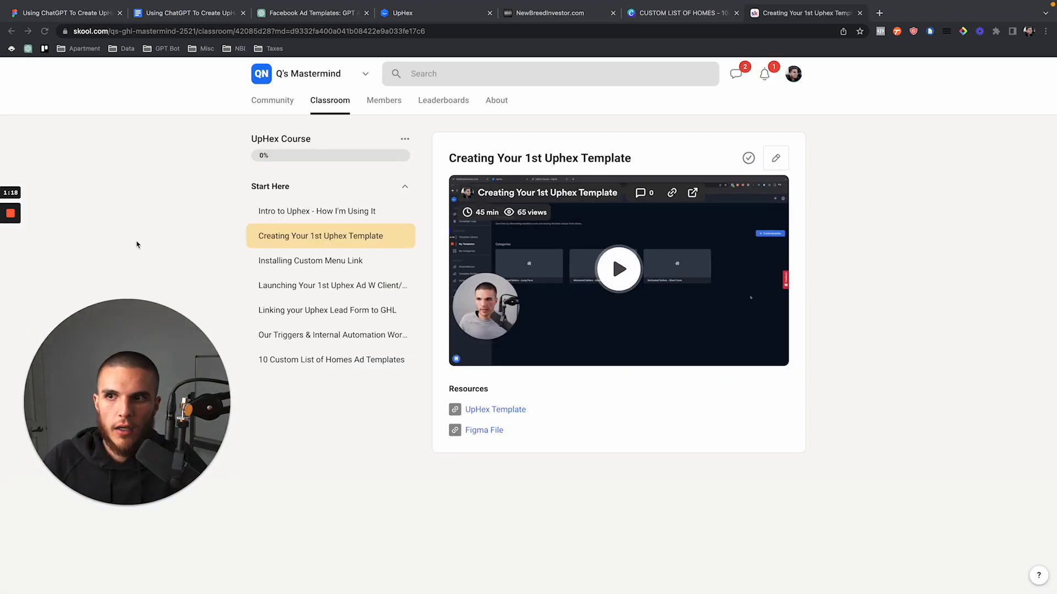
In the Skool classroom's UpHex Course, open the Installing Custom Menu Link lesson and play its video
click(137, 244)
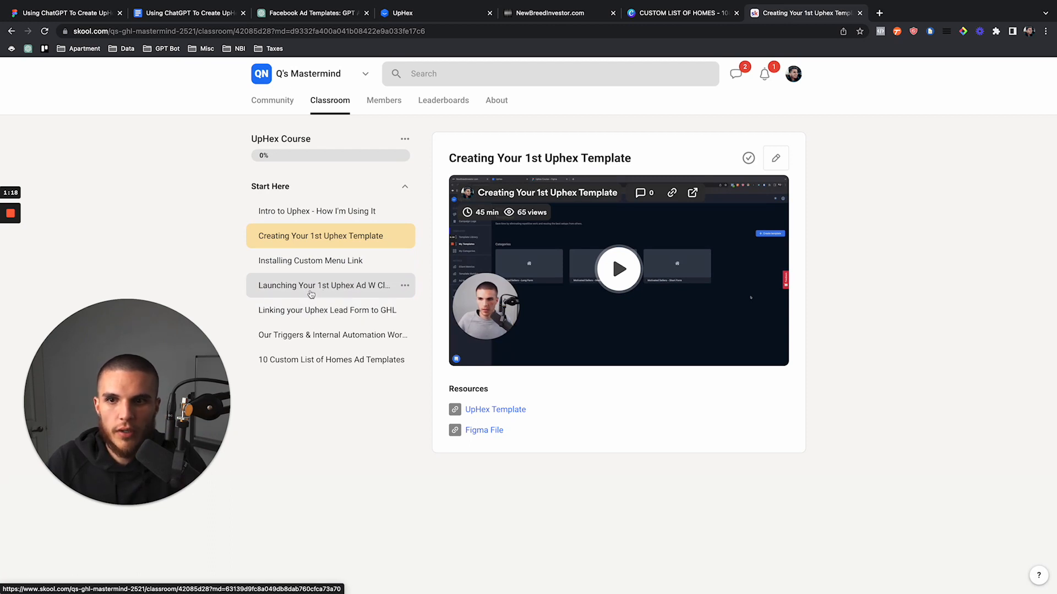
click(308, 261)
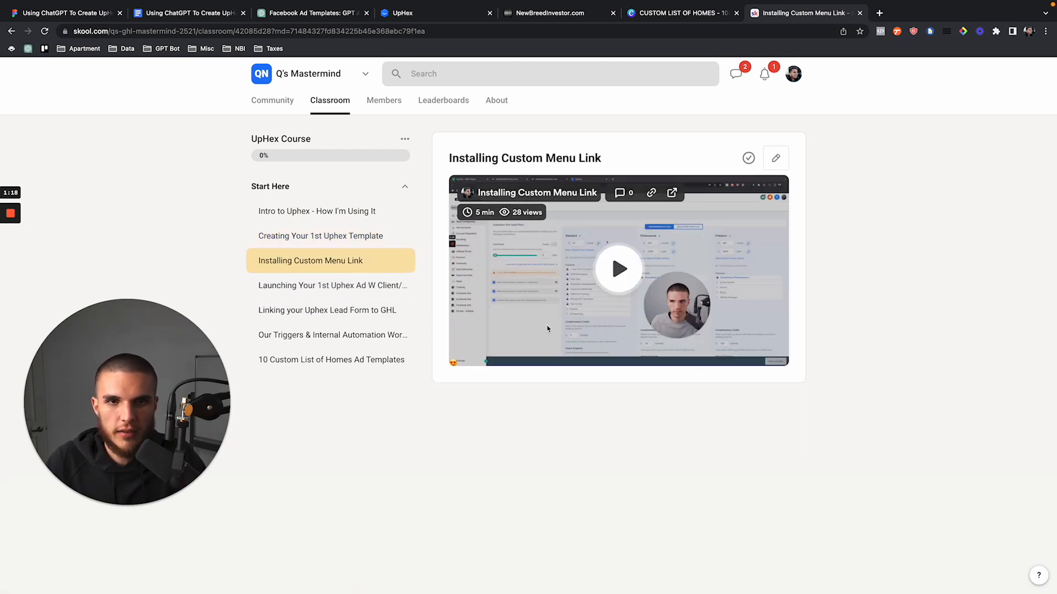
click(619, 278)
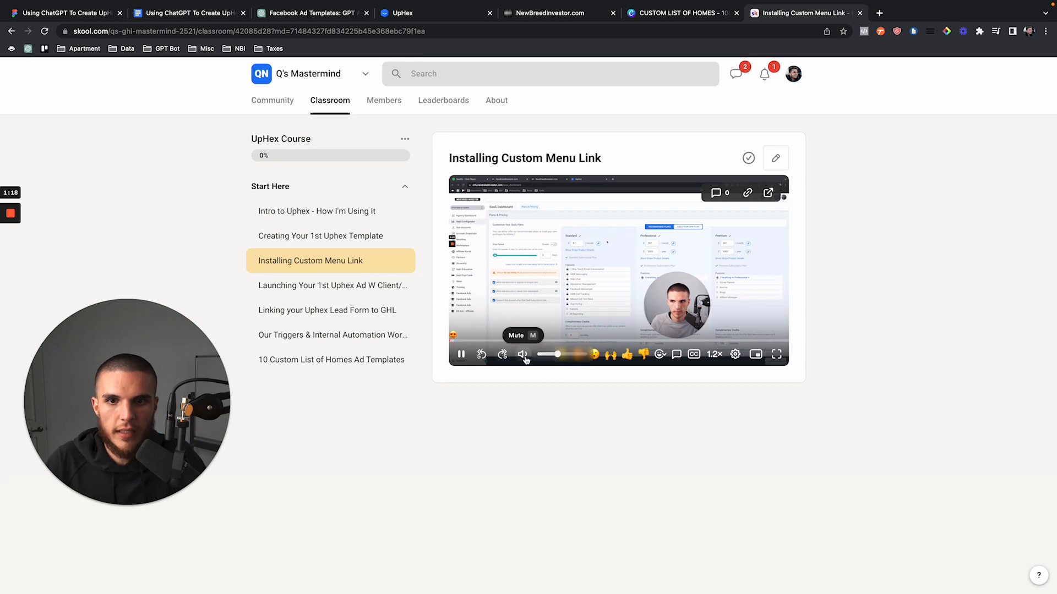
Pause the Installing Custom Menu Link lesson video and skip ahead to where the custom menu link creation form is shown
scroll(548, 289, up, 5)
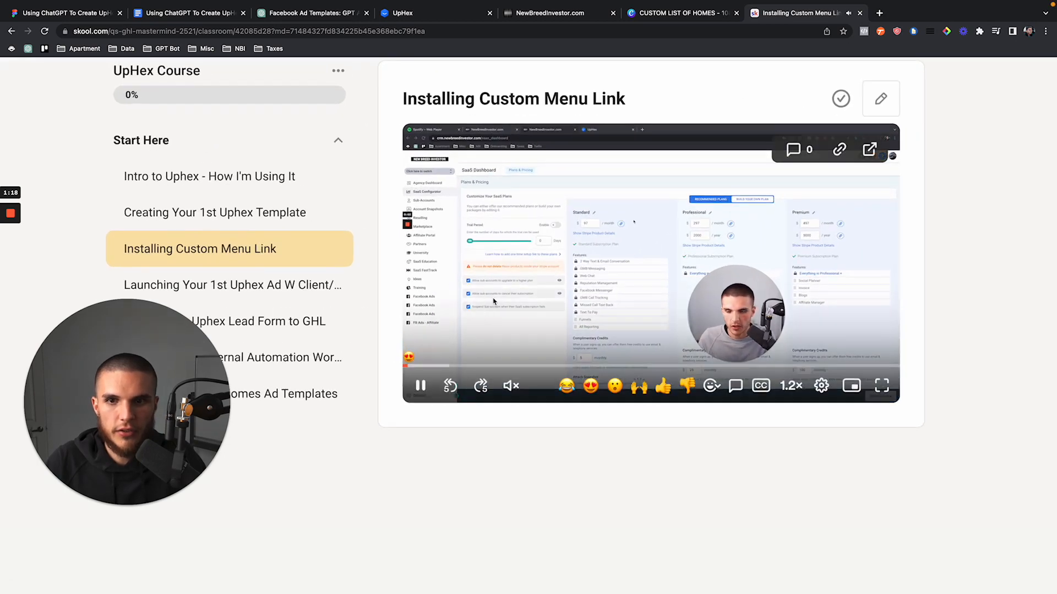
click(421, 386)
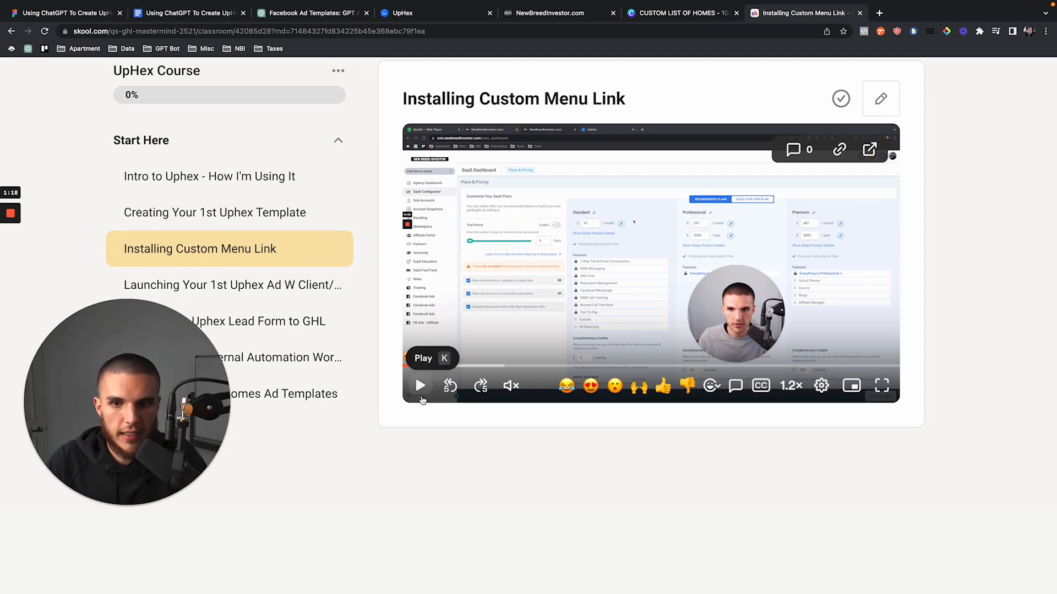
scroll(422, 398, up, 5)
scroll(425, 405, down, 5)
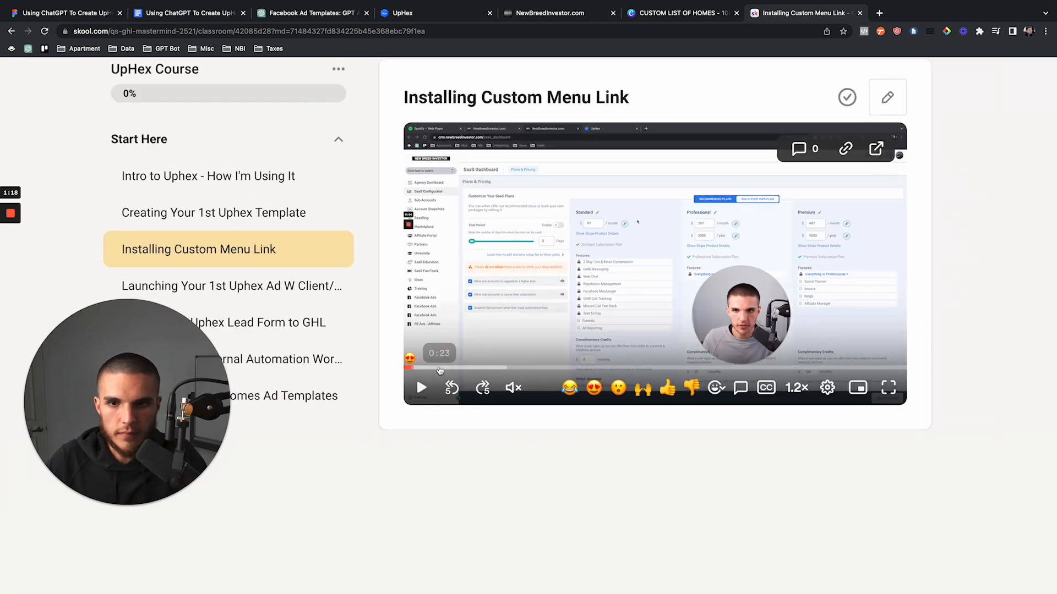
click(439, 371)
click(452, 371)
click(465, 370)
click(482, 370)
click(499, 369)
drag(500, 370, 646, 370)
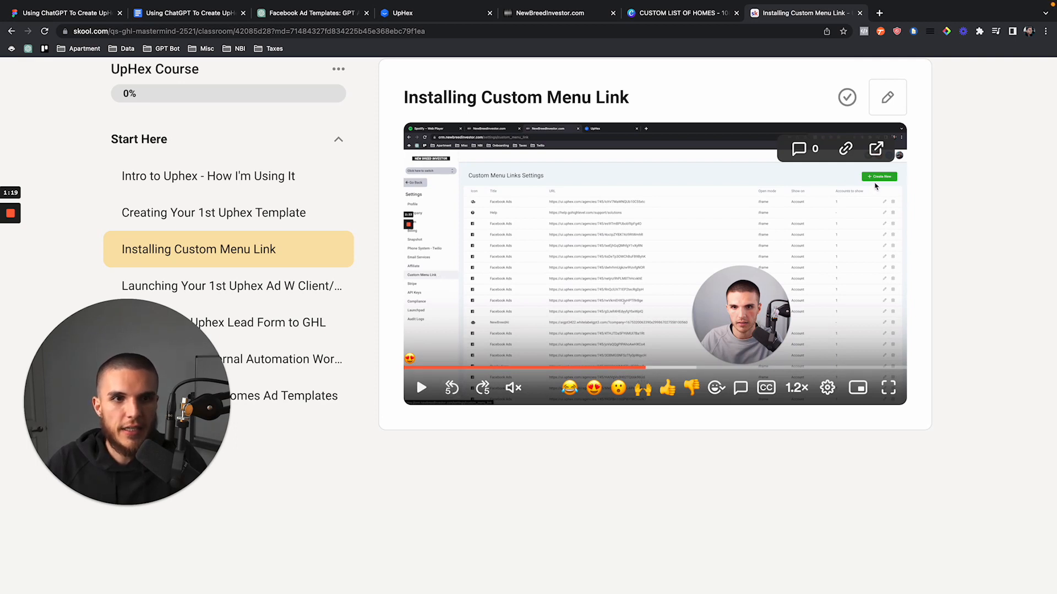
click(659, 368)
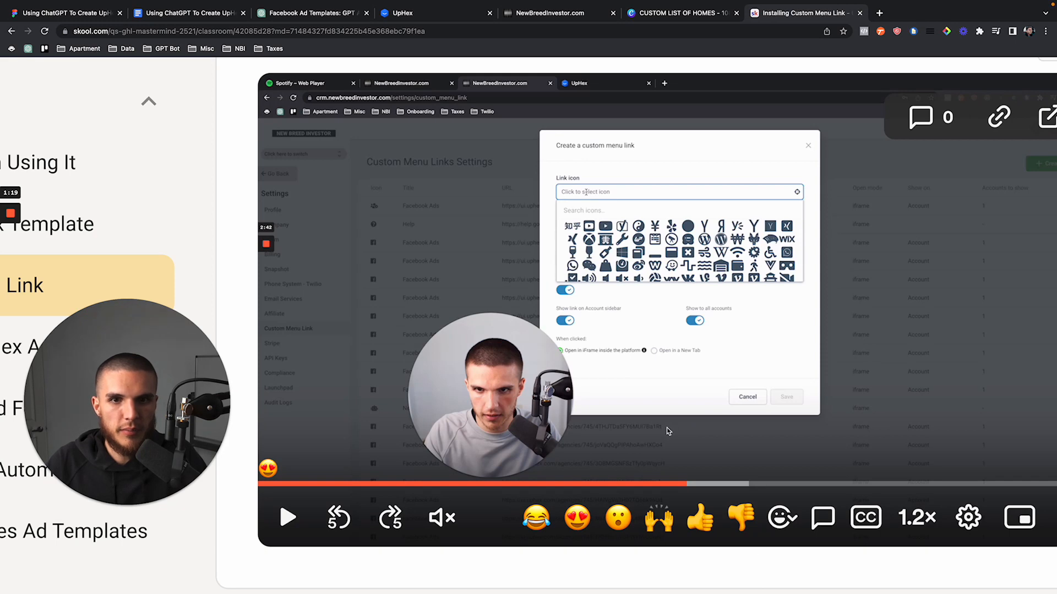
Skip the lesson video past the UpHex agency settings to the filled-in custom menu link form and examine its URL
click(719, 484)
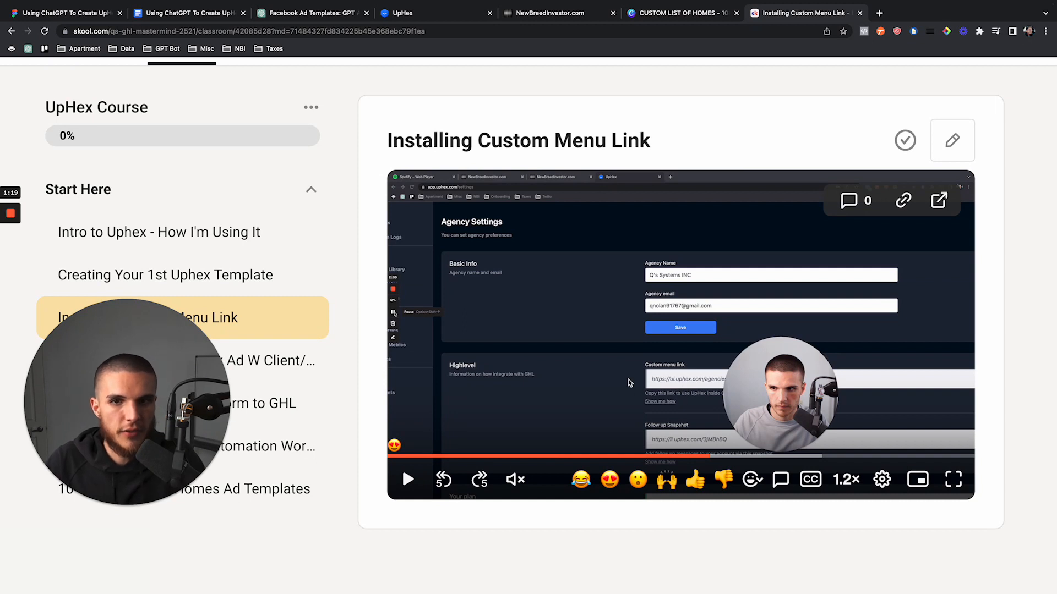
click(724, 455)
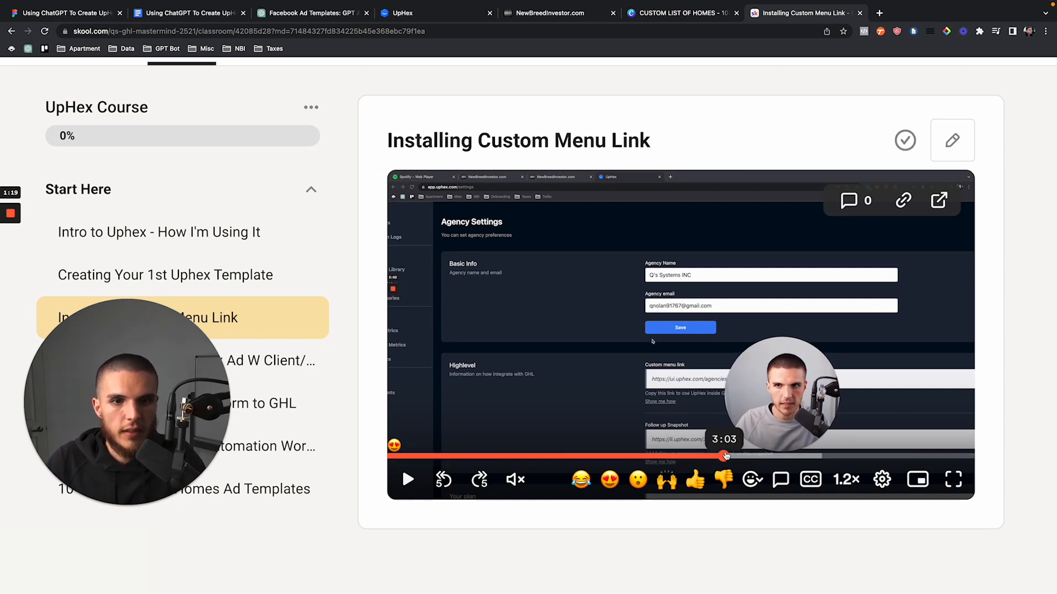
drag(725, 456, 760, 456)
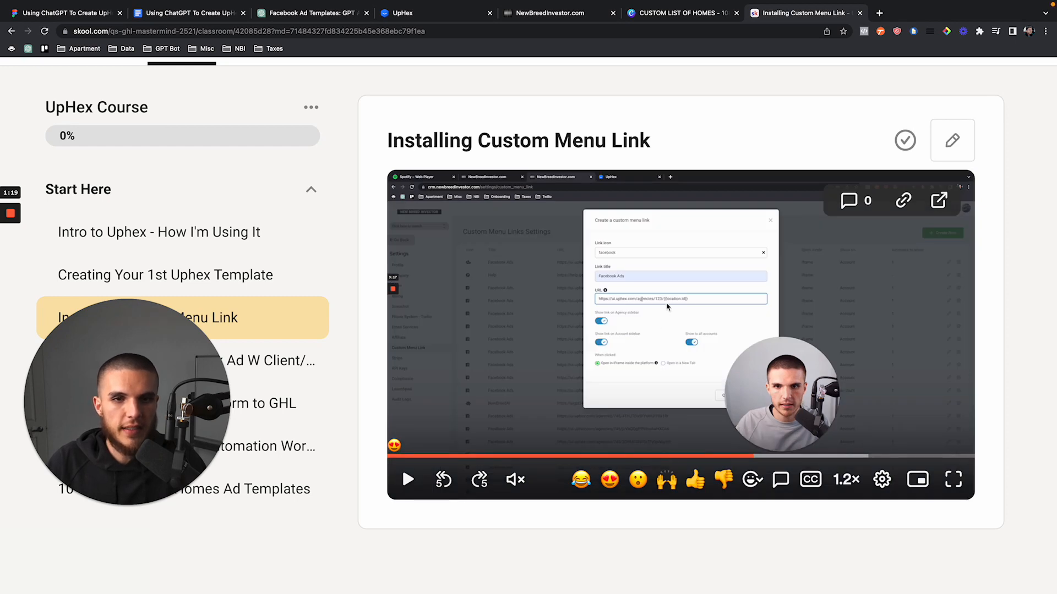
scroll(664, 307, up, 5)
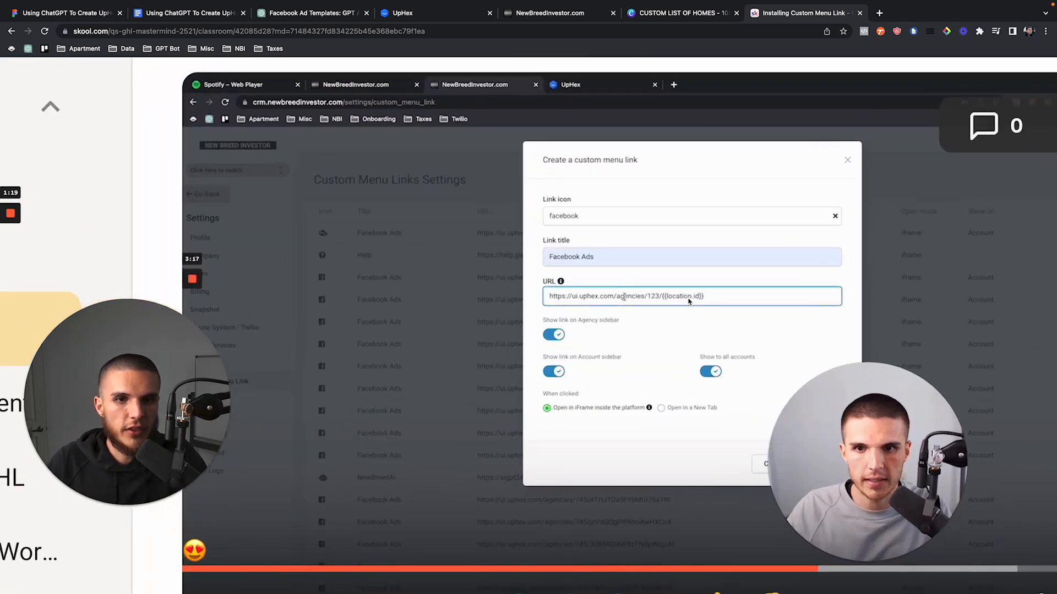
scroll(689, 300, down, 5)
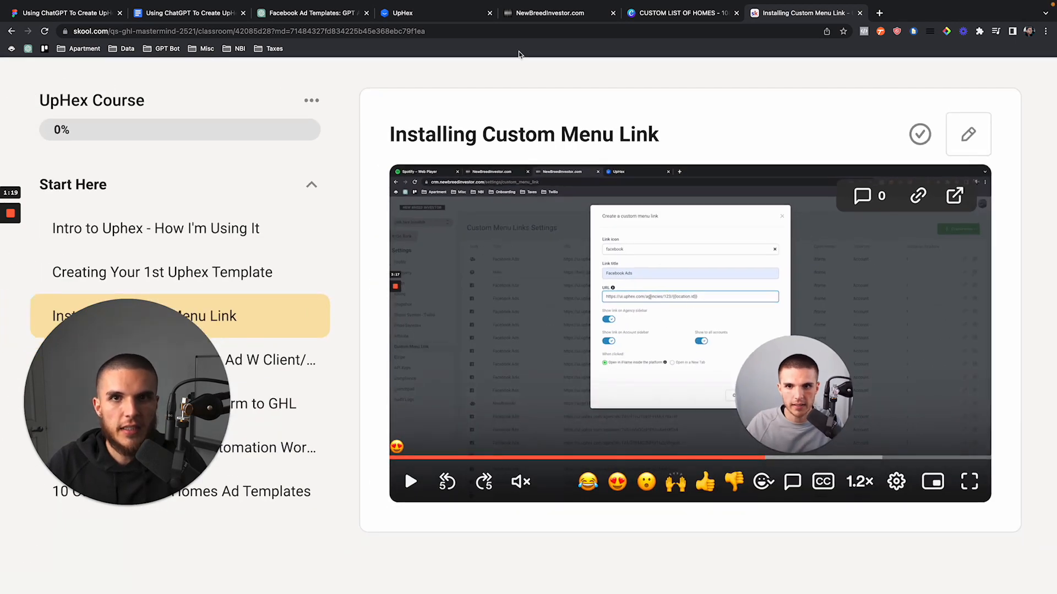
Switch to the NewBreedInvestor CRM and highlight the location ID in the page address
click(542, 15)
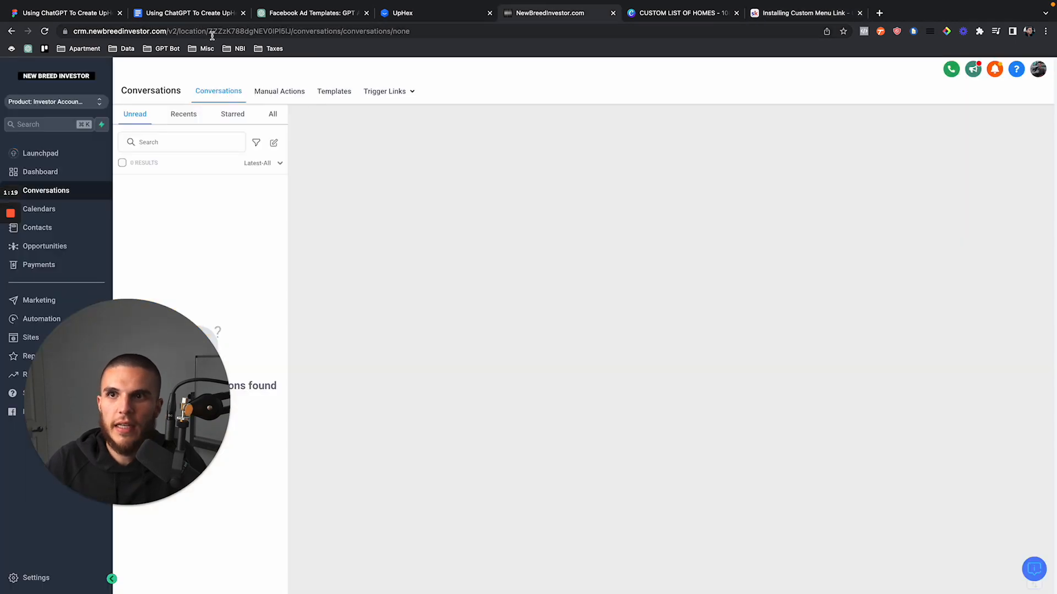
click(247, 32)
click(327, 32)
drag(318, 32, 232, 31)
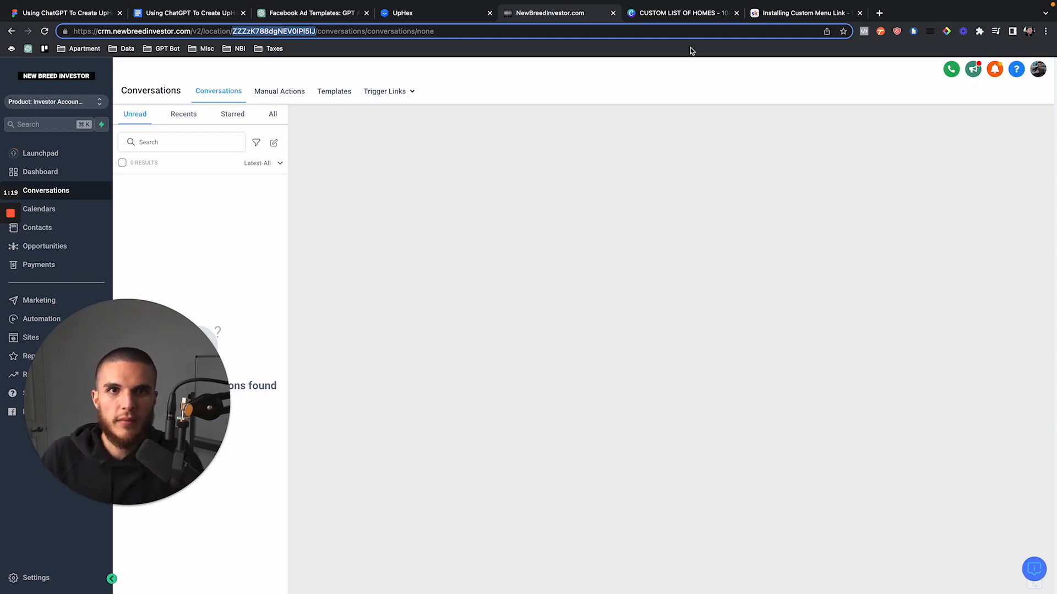
Return to the Skool lesson by way of UpHex and skip its video to the sub-account dashboard with the fb ads demo link
click(432, 13)
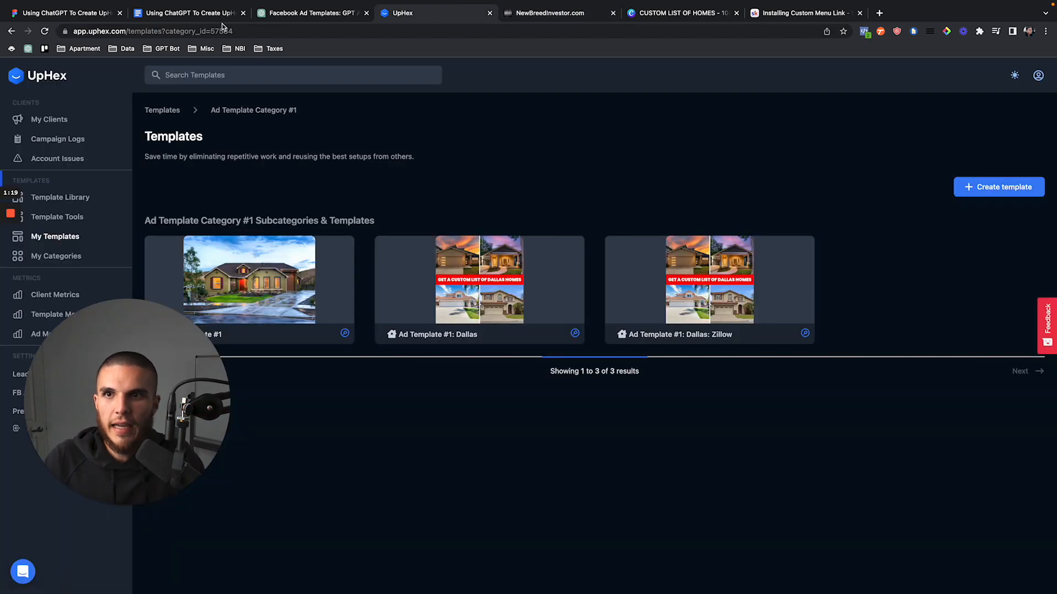
click(786, 13)
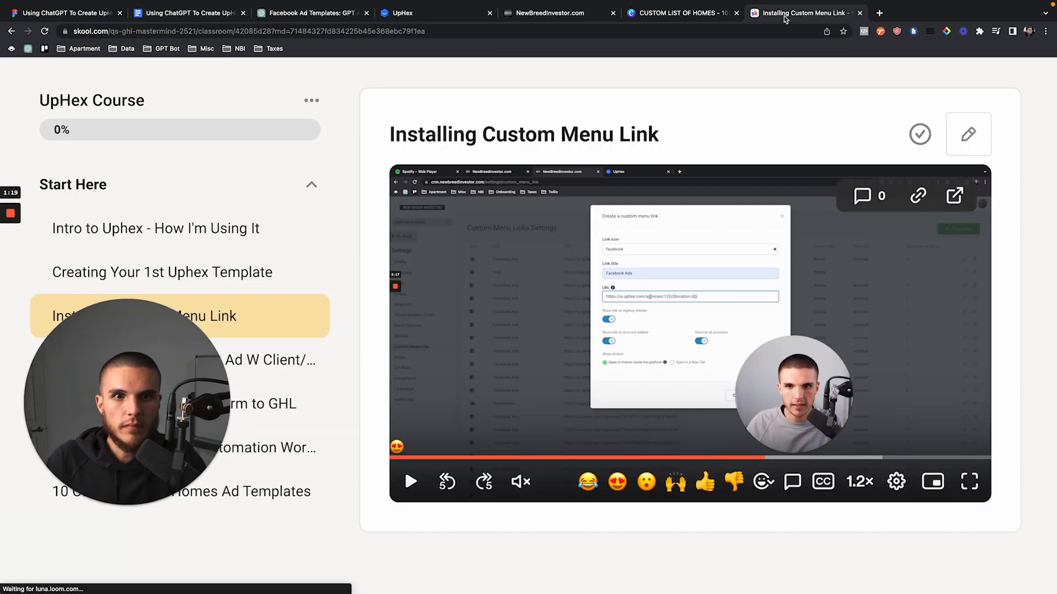
click(407, 474)
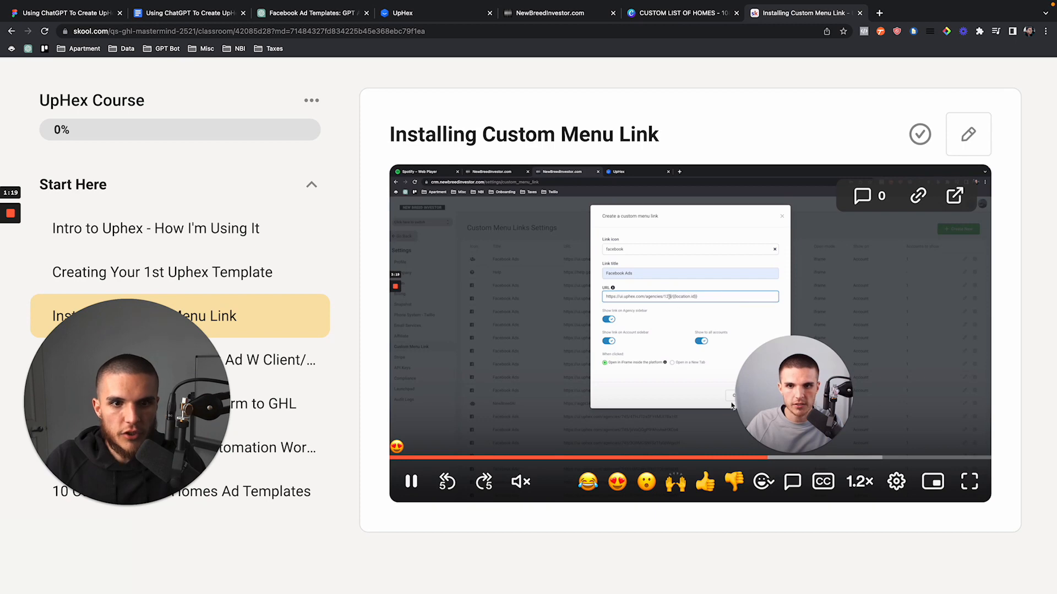
click(779, 457)
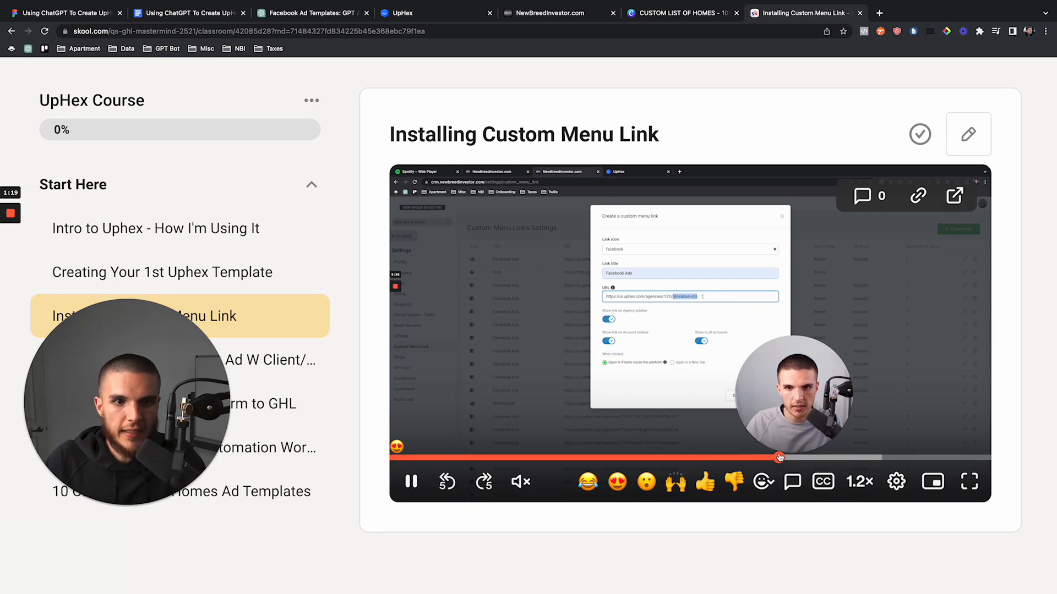
click(612, 325)
scroll(656, 327, up, 5)
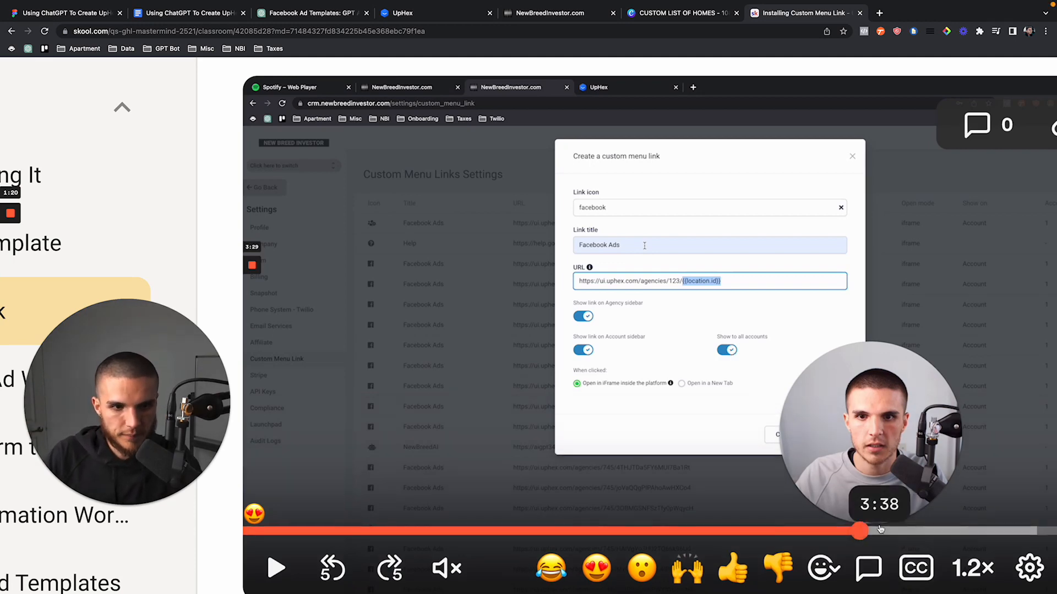
click(879, 531)
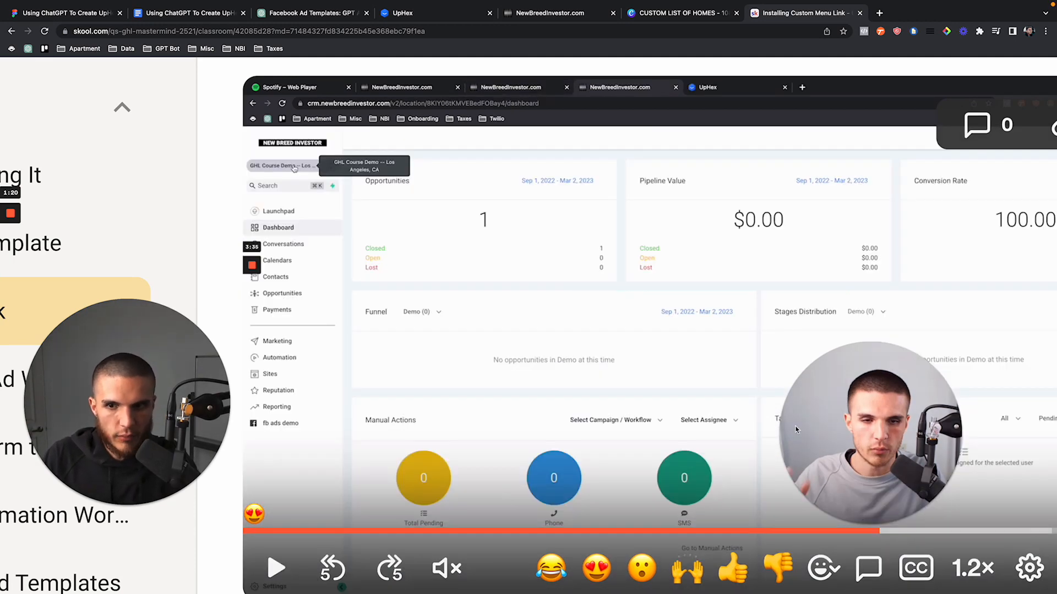
scroll(796, 429, down, 2)
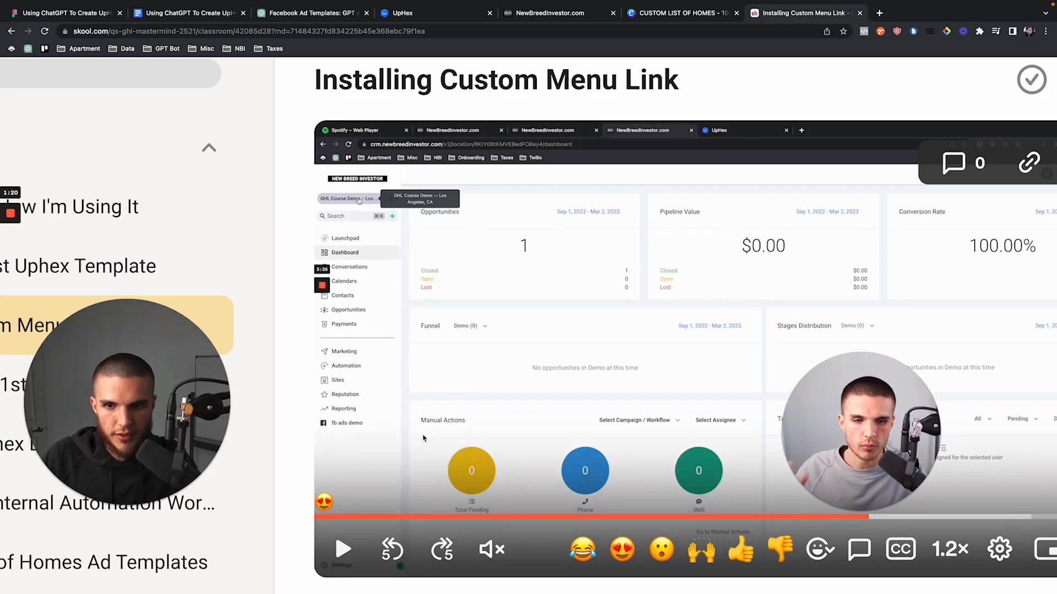
scroll(423, 438, down, 3)
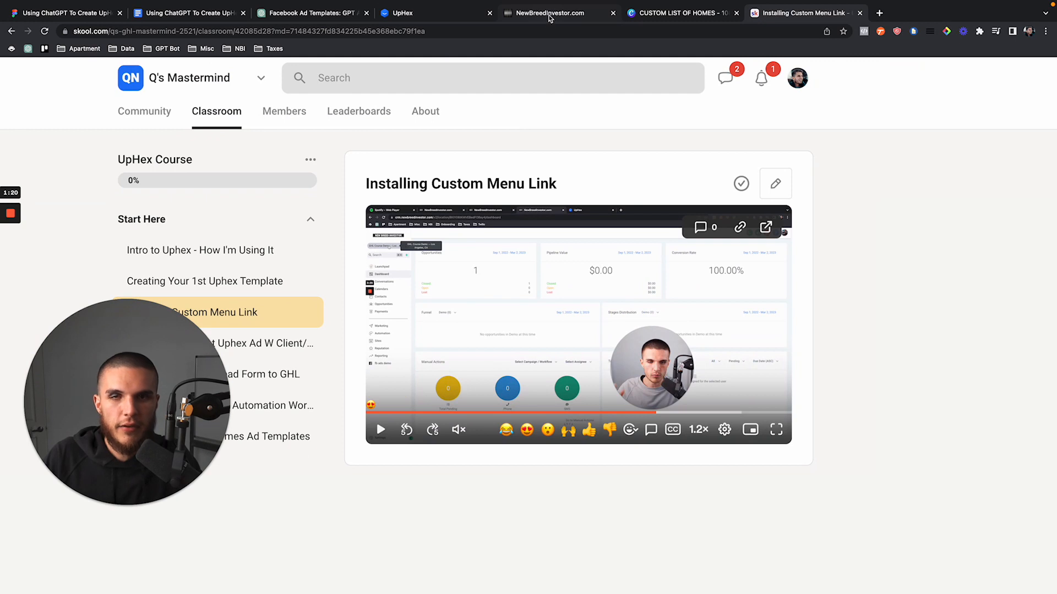
Switch to the NewBreedInvestor CRM and start a new Facebook Ads campaign from Ad Template Category #1
click(549, 17)
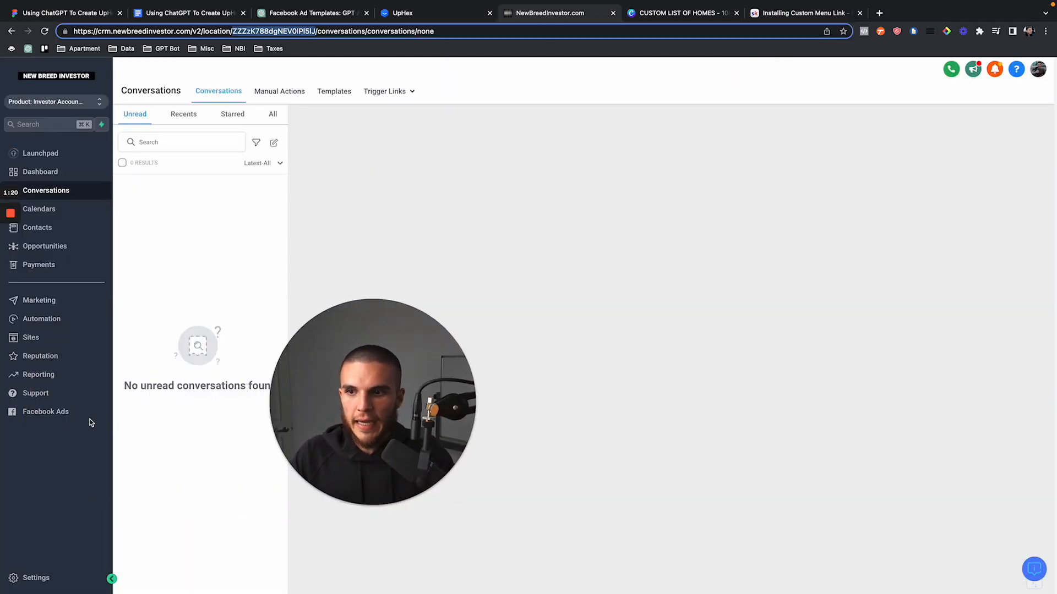
click(82, 414)
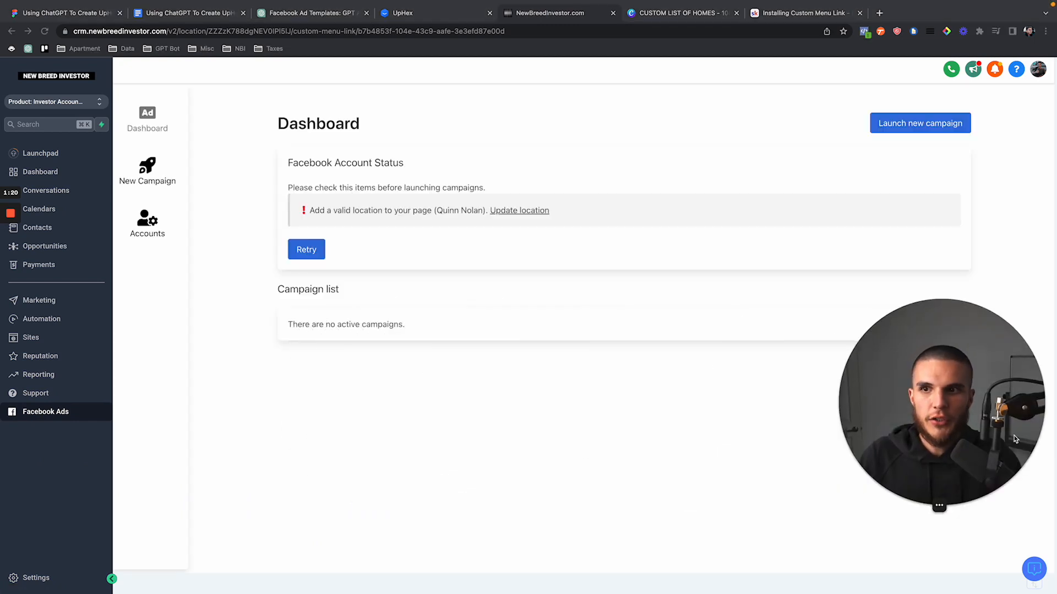
click(153, 179)
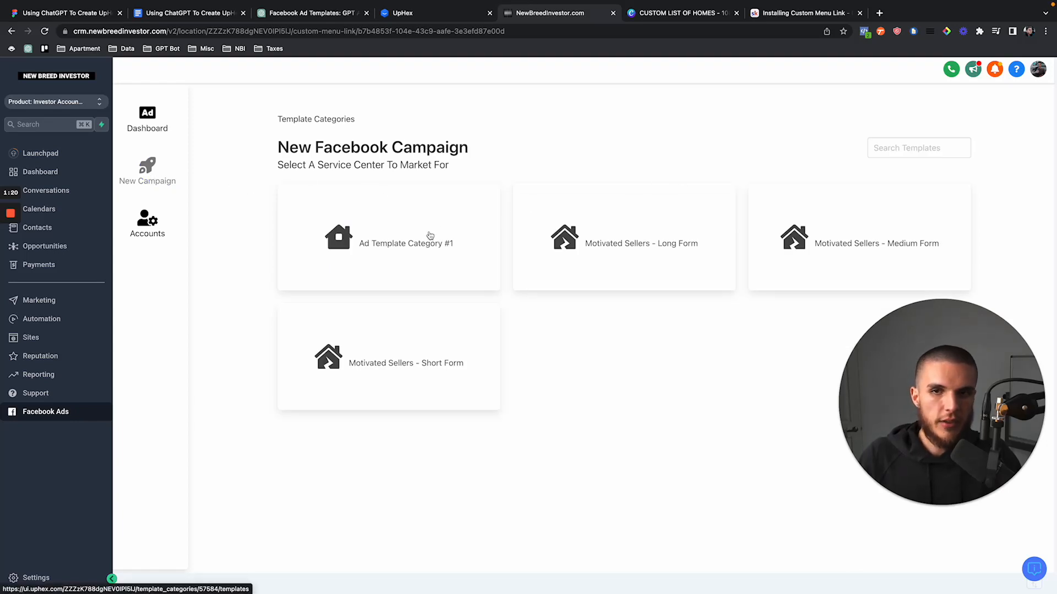
click(384, 243)
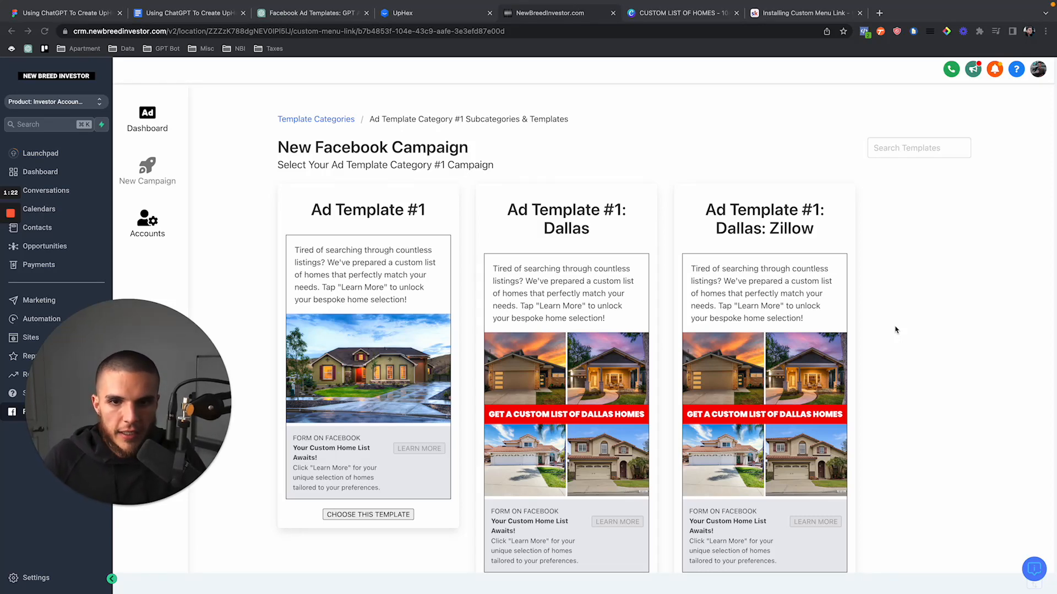
Examine and compare the ad copy and images of the campaign templates in Ad Template Category #1
scroll(895, 330, down, 2)
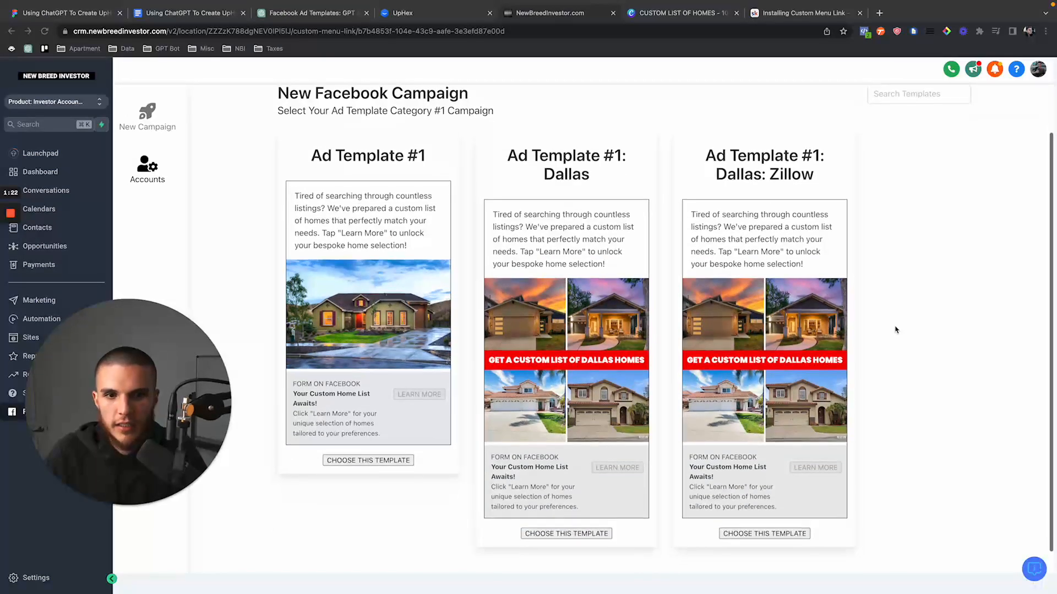
scroll(896, 329, up, 1)
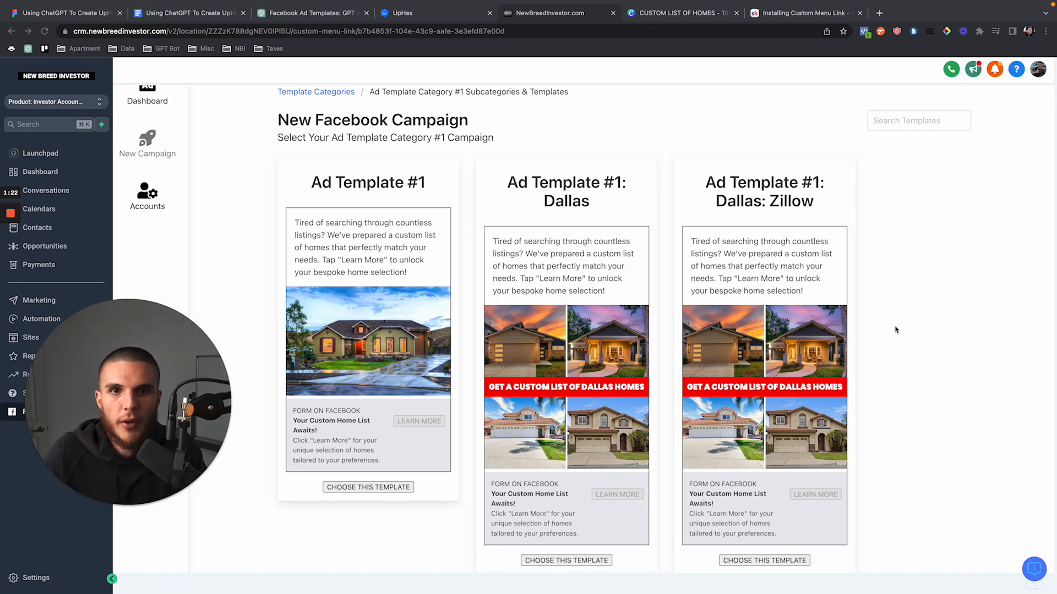
scroll(874, 352, down, 2)
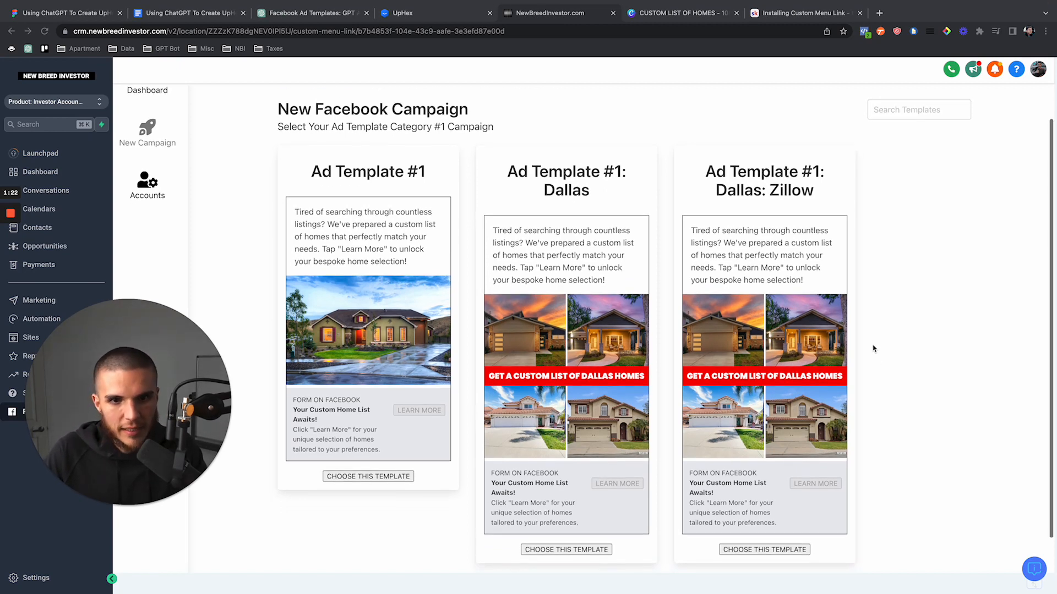
scroll(874, 349, up, 3)
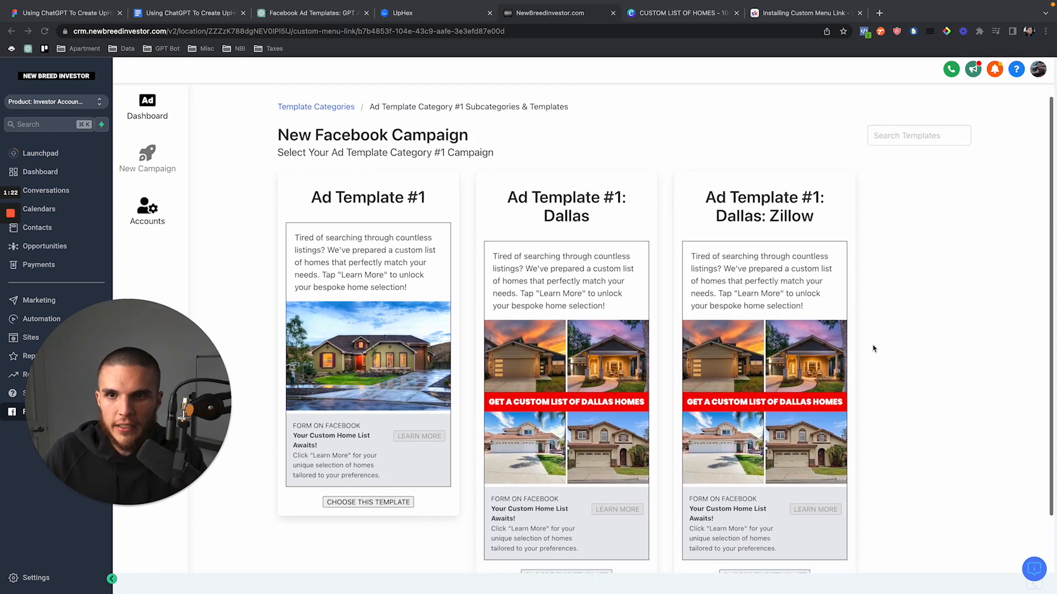
scroll(874, 349, down, 3)
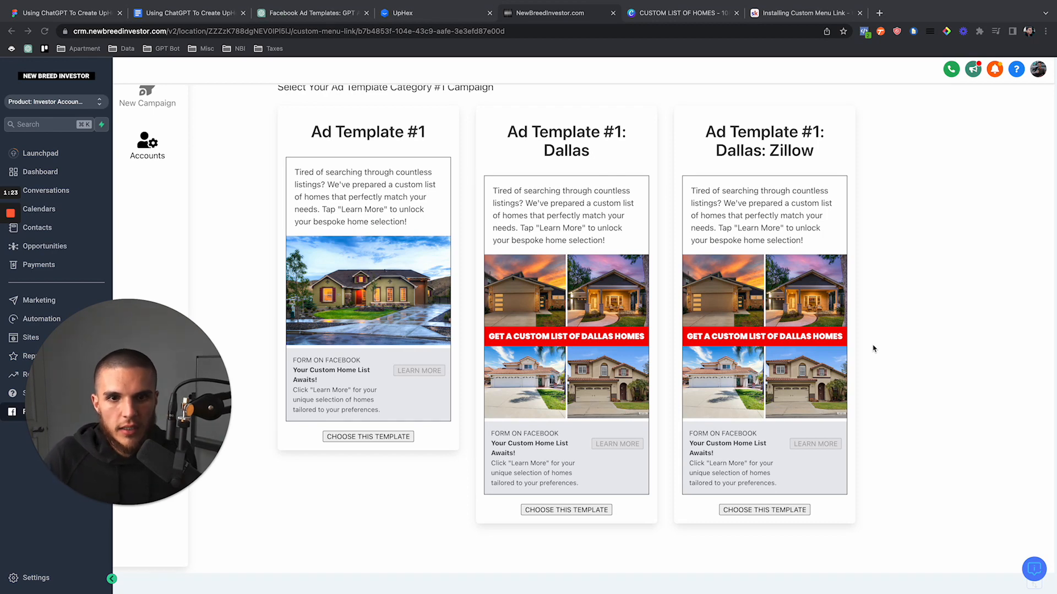
scroll(904, 367, up, 1)
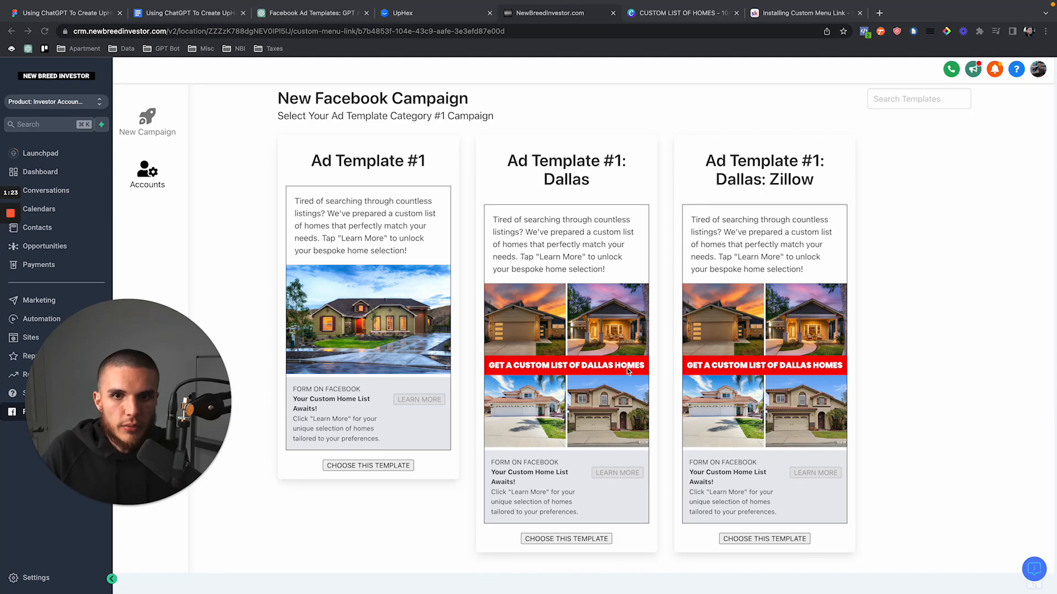
scroll(519, 421, up, 1)
scroll(551, 468, down, 2)
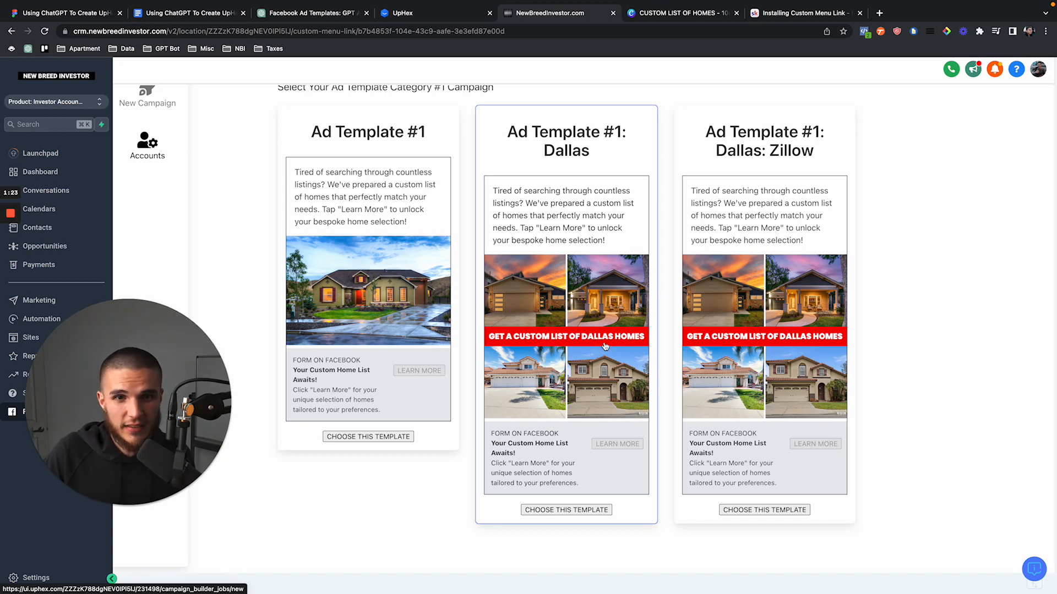
scroll(247, 283, up, 2)
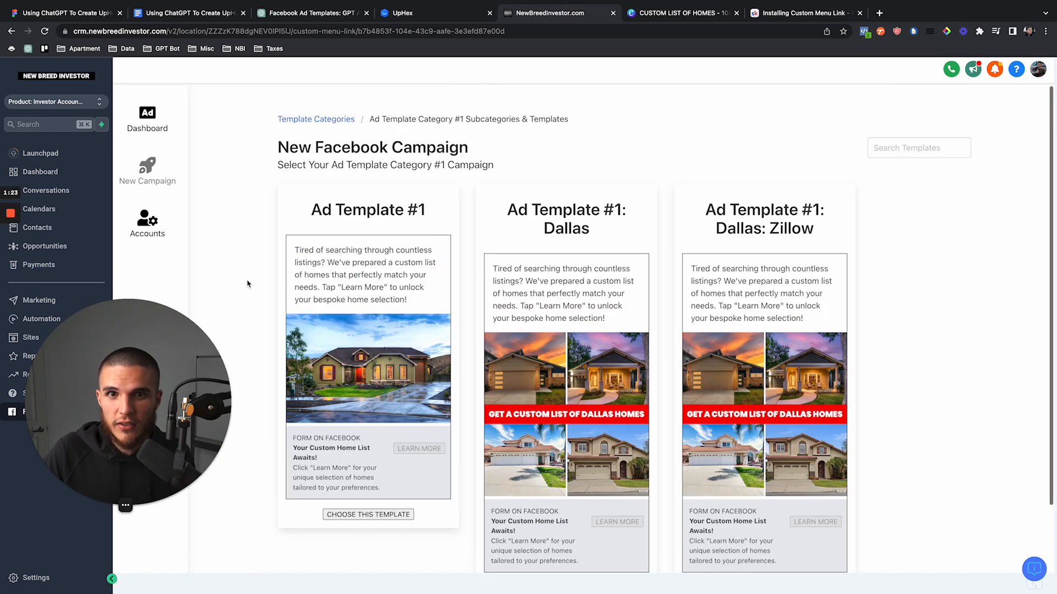
Choose the Ad Template #1: Dallas template for the new Facebook campaign
scroll(418, 369, down, 2)
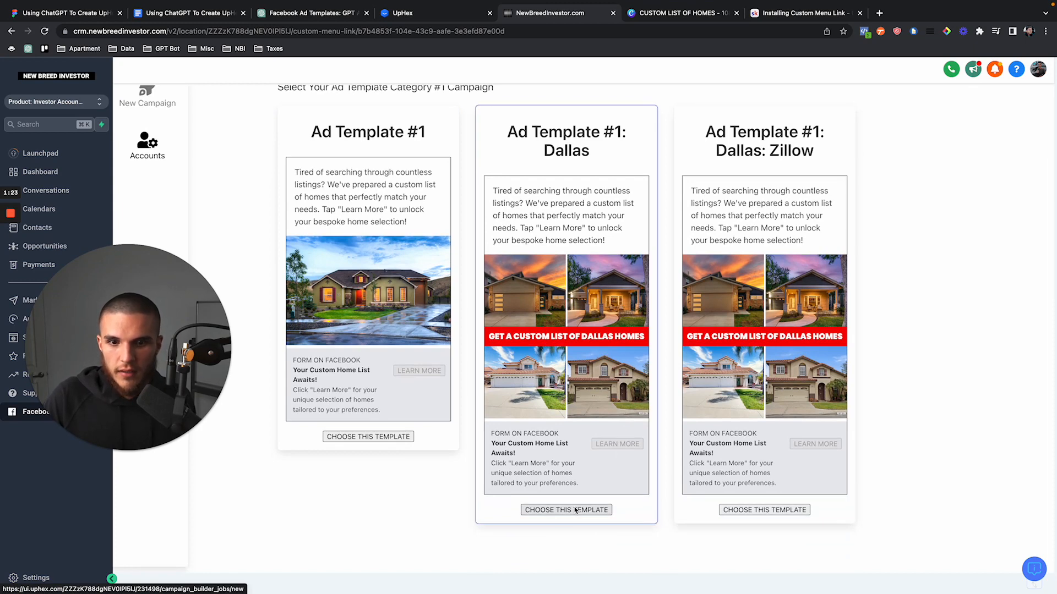
click(574, 509)
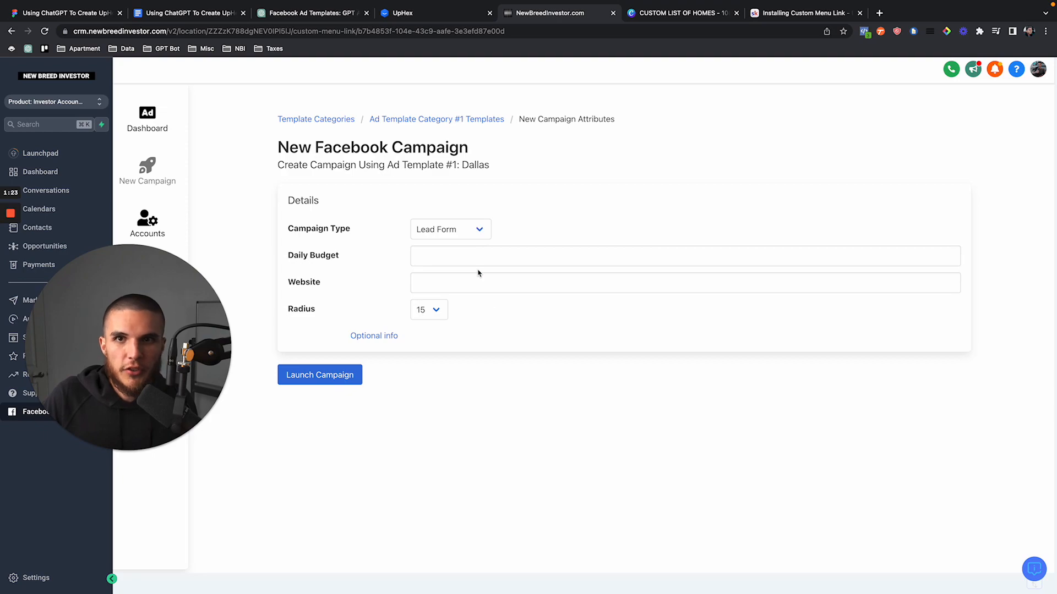
Switch to the Google Docs outline, open the linked Facebook Ad Creation Setup Blueprint: Lead Form Investor document, and look over its setup steps
click(185, 13)
scroll(489, 262, up, 20)
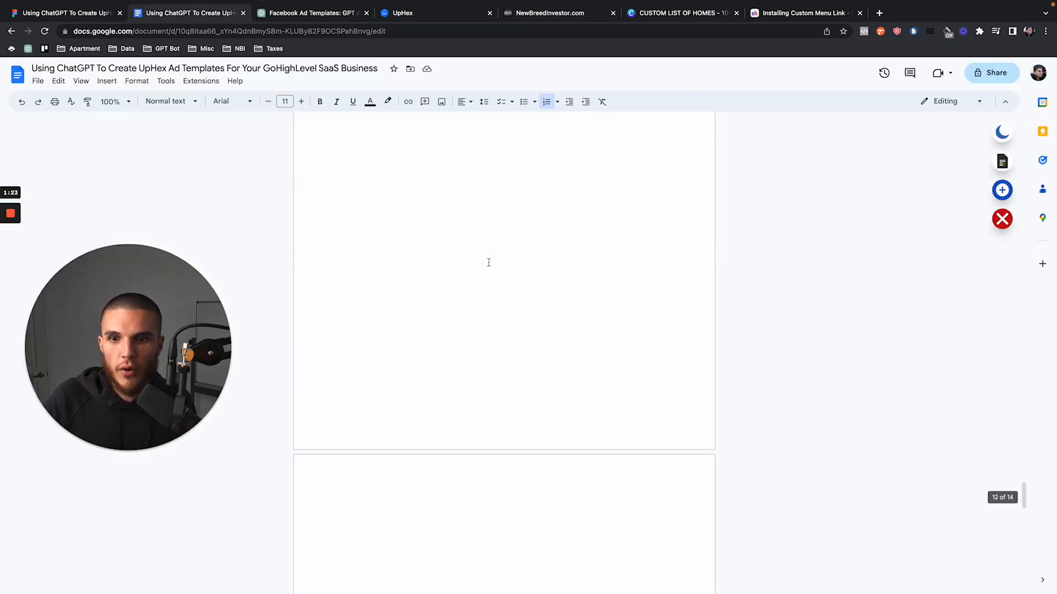
scroll(488, 262, up, 4)
scroll(488, 262, down, 2)
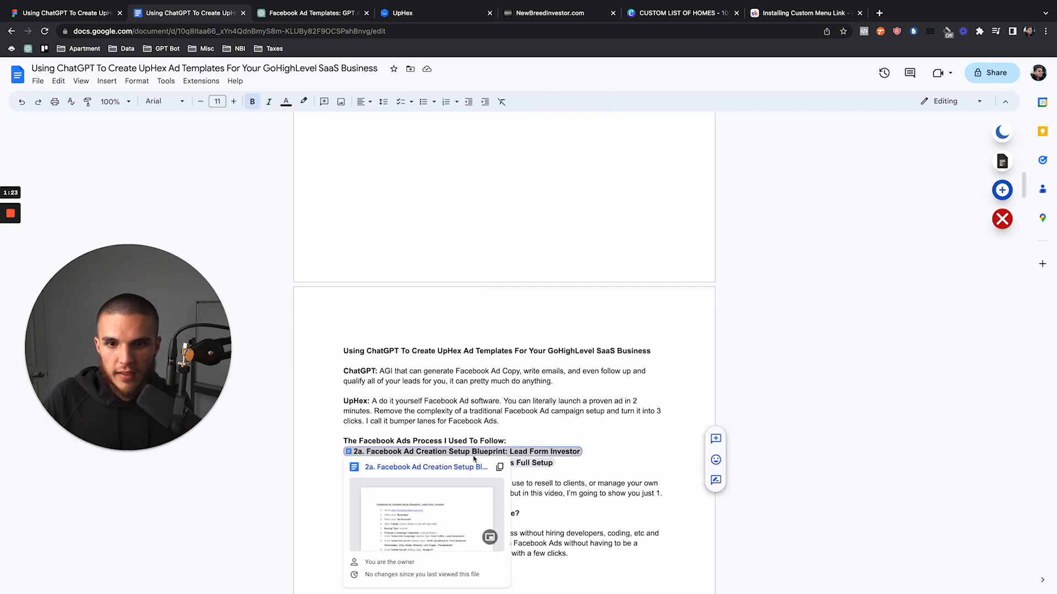
click(457, 467)
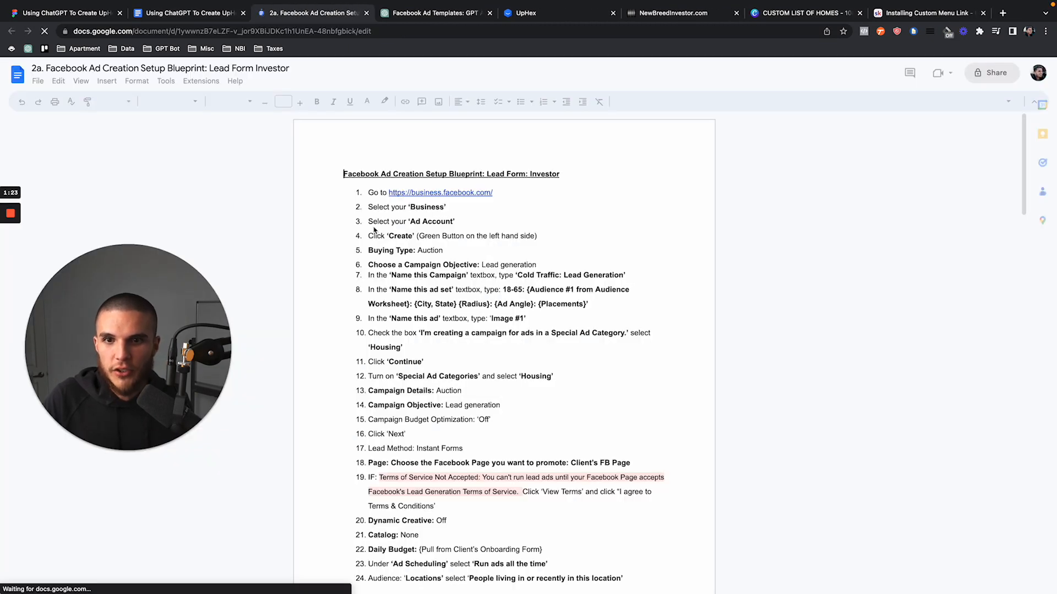
scroll(408, 393, down, 2)
scroll(408, 392, down, 2)
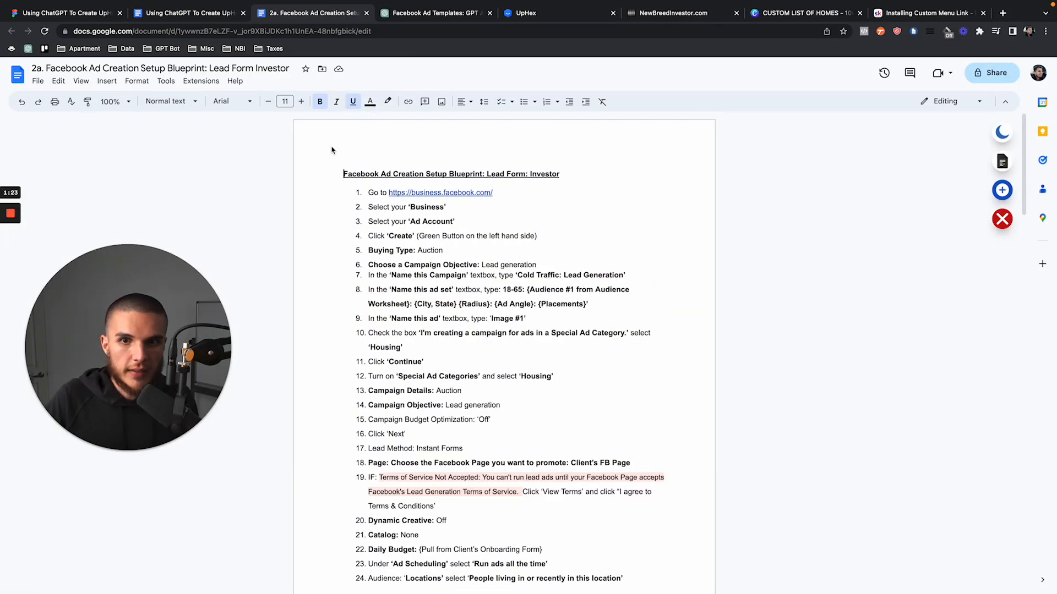
Go back to the UpHex ad templates outline and close the Facebook Ad Creation Setup Blueprint document
click(209, 13)
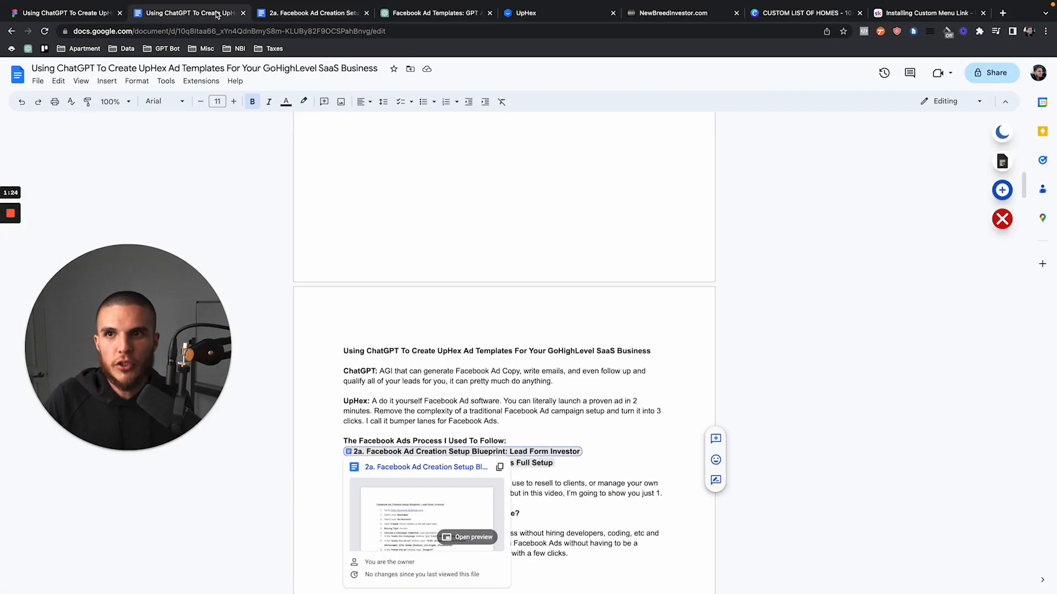
click(348, 20)
click(366, 12)
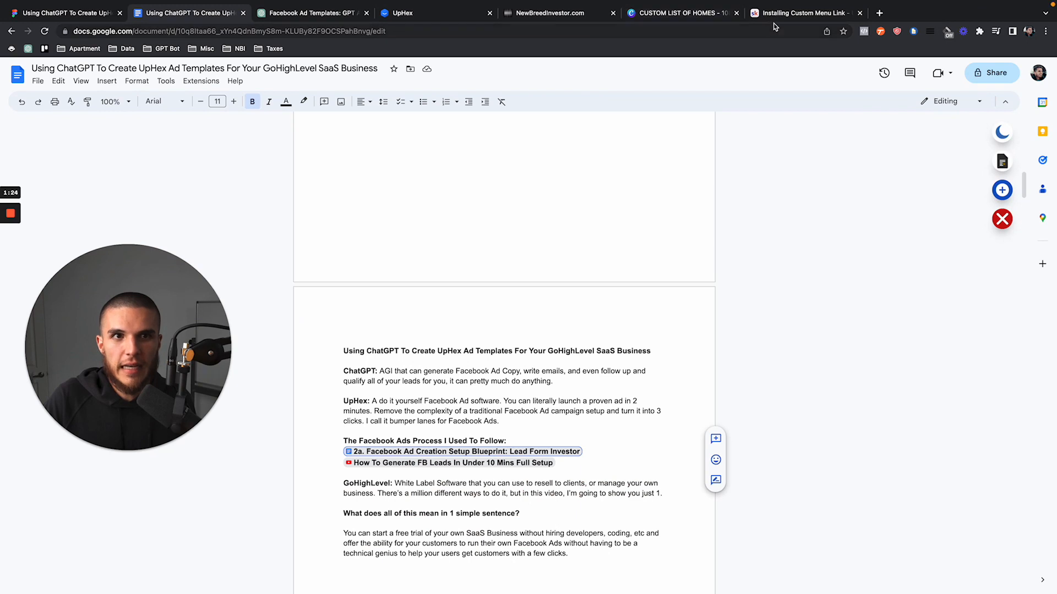
Return to the CRM's new Facebook campaign form and enter a daily budget of 20 and the website yourwebsite.com
click(553, 16)
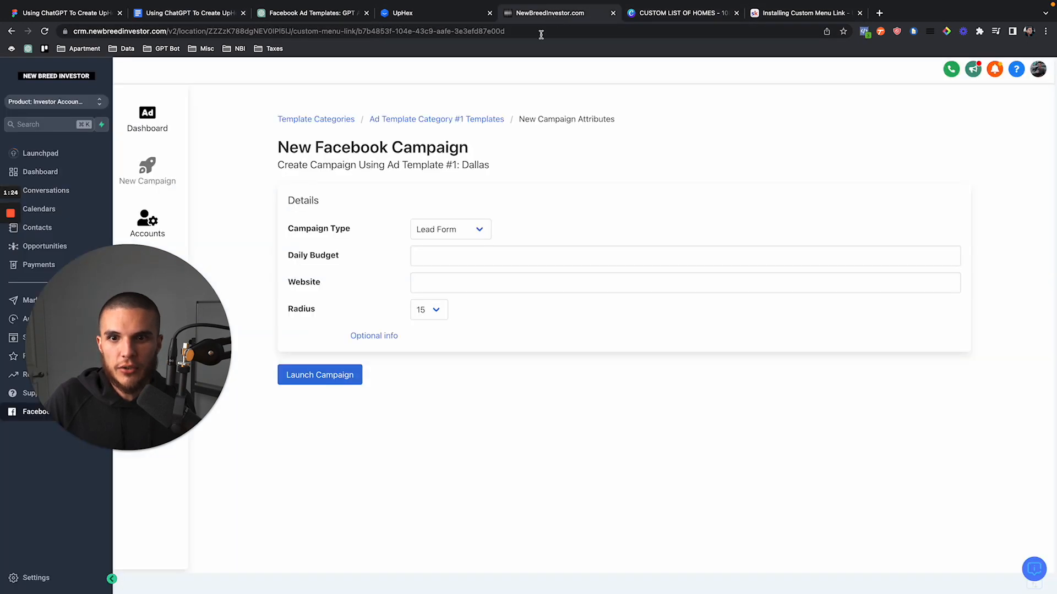
click(471, 251)
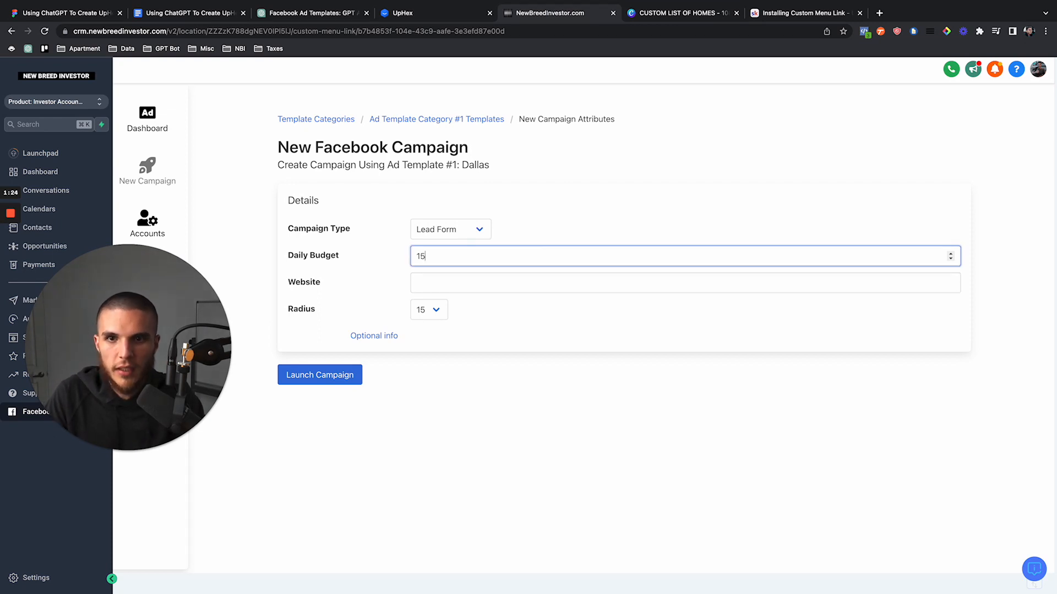
click(480, 278)
text(you)
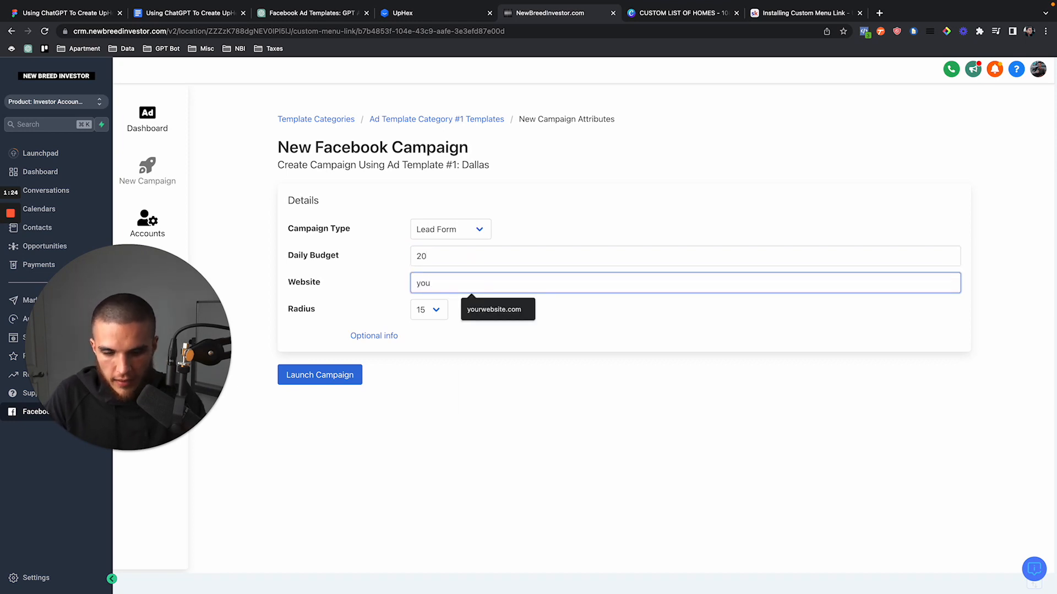
key(Down)
key(Return)
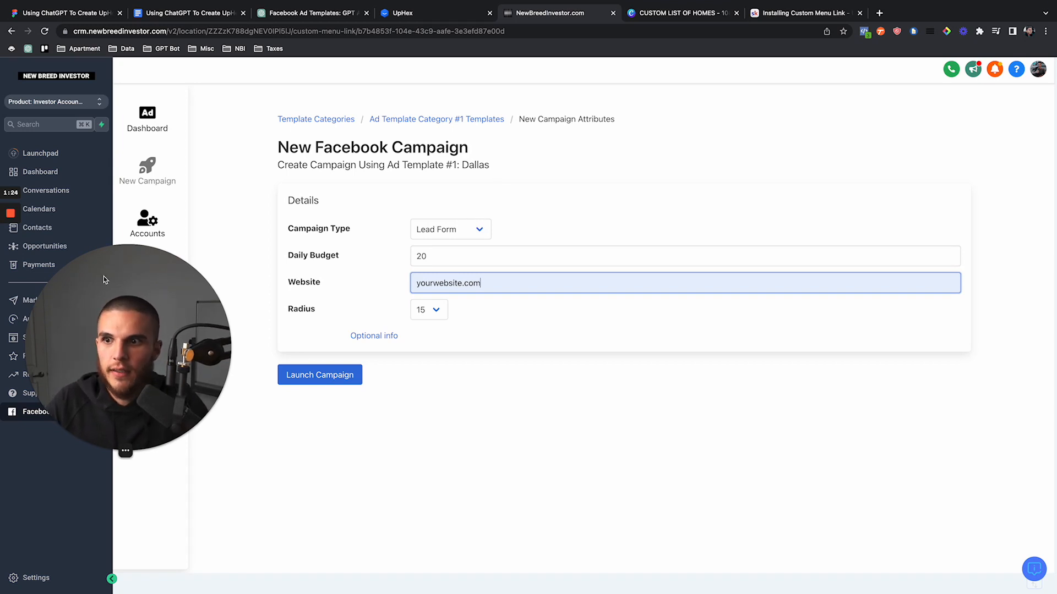
Switch to the Figma whiteboard and examine the funnel flow from the home-list ad images through the FB Lead Form to the Thank You Page
key(super+1)
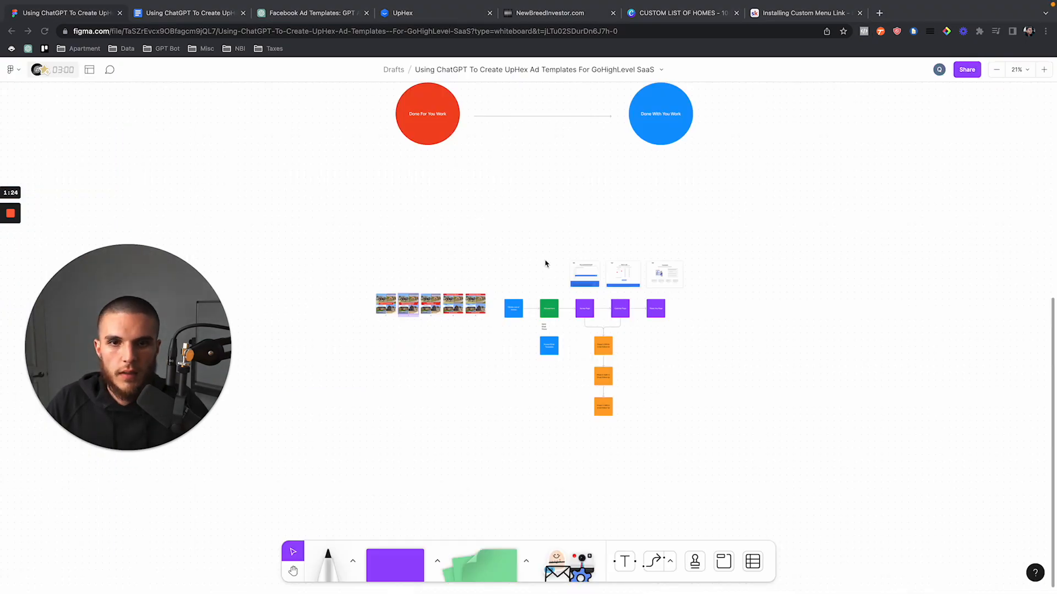
scroll(546, 264, up, 5)
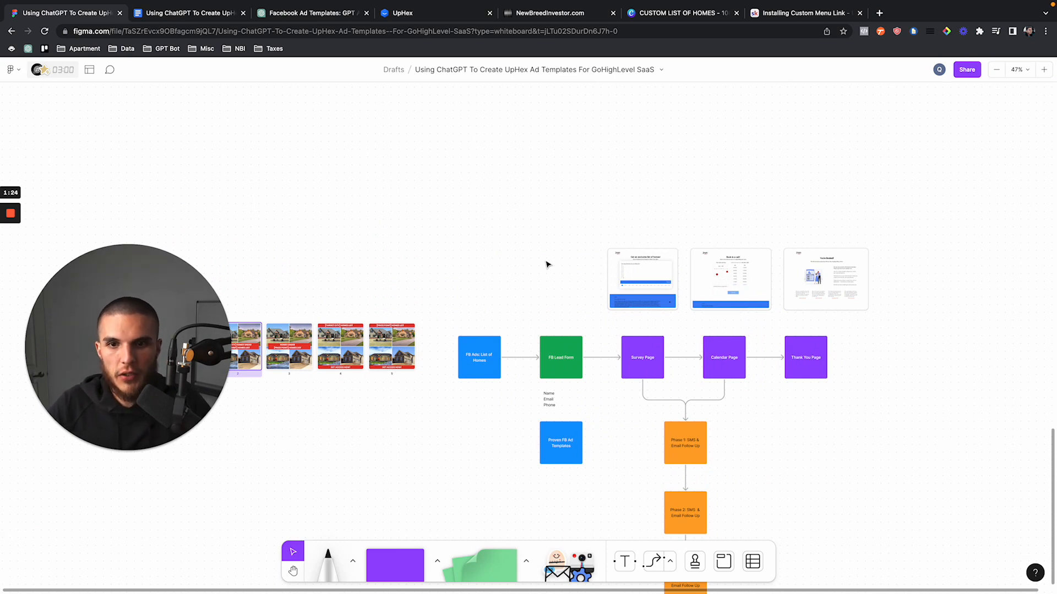
scroll(546, 265, down, 1)
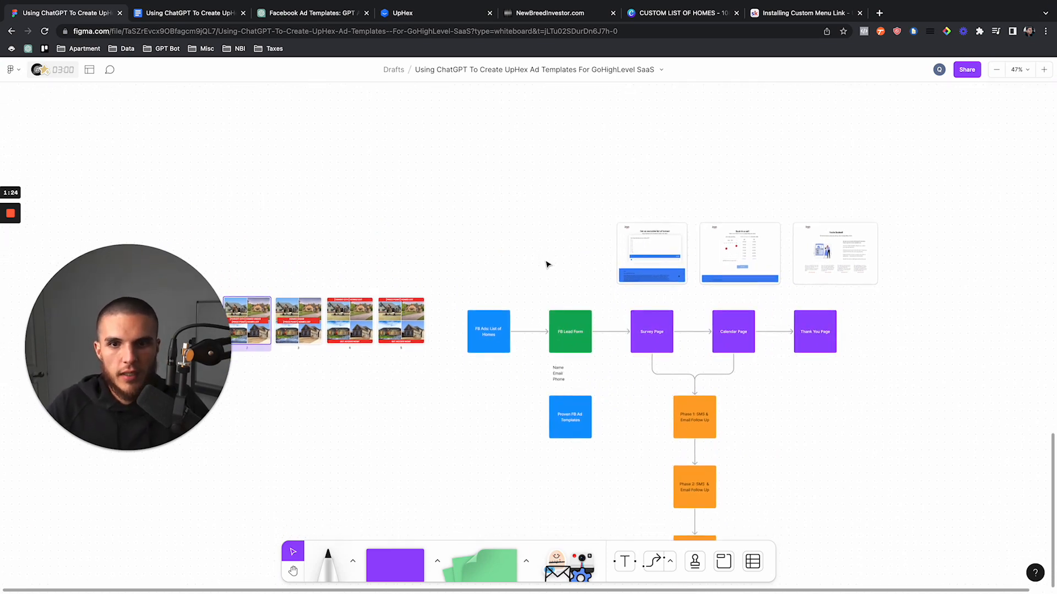
scroll(546, 264, up, 5)
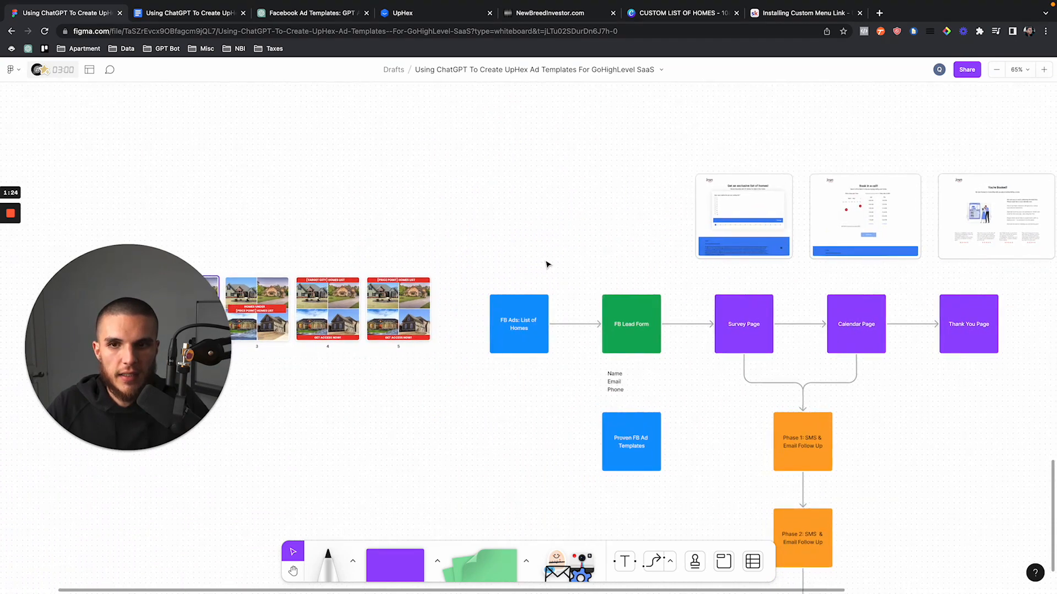
scroll(546, 264, left, 5)
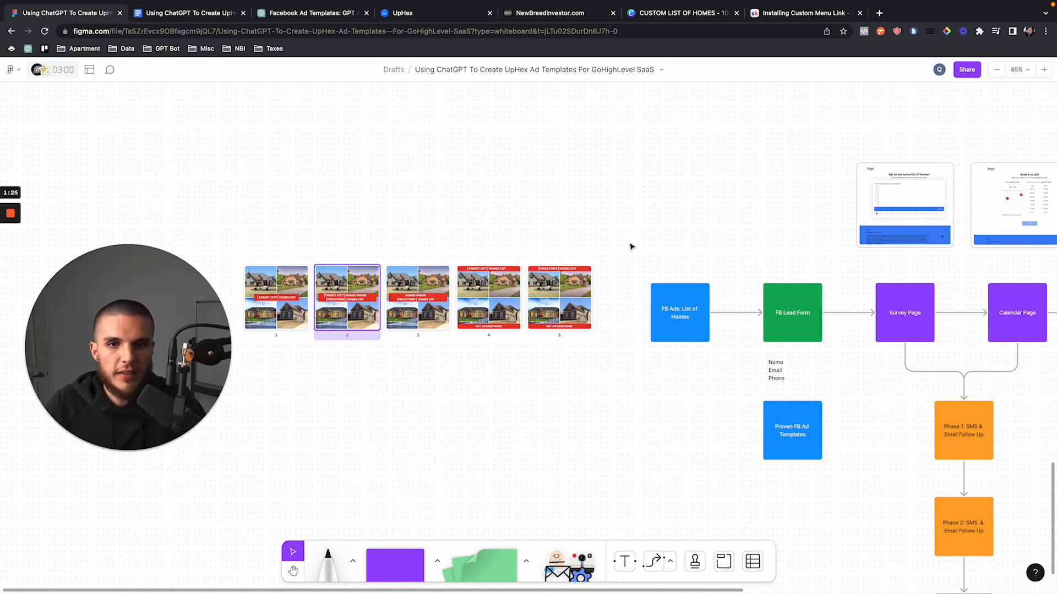
scroll(662, 271, right, 5)
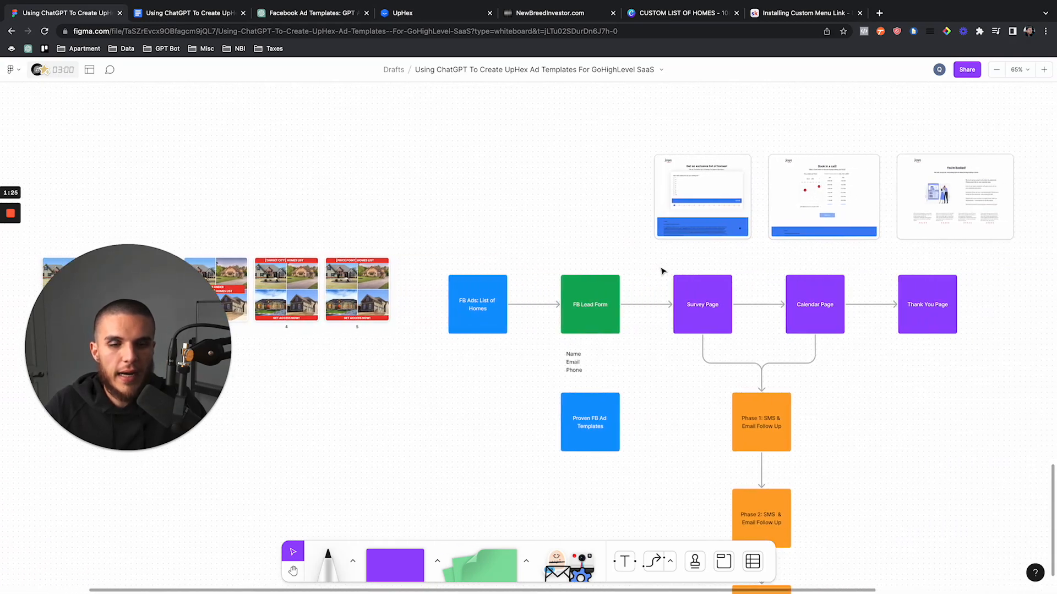
scroll(662, 271, left, 1)
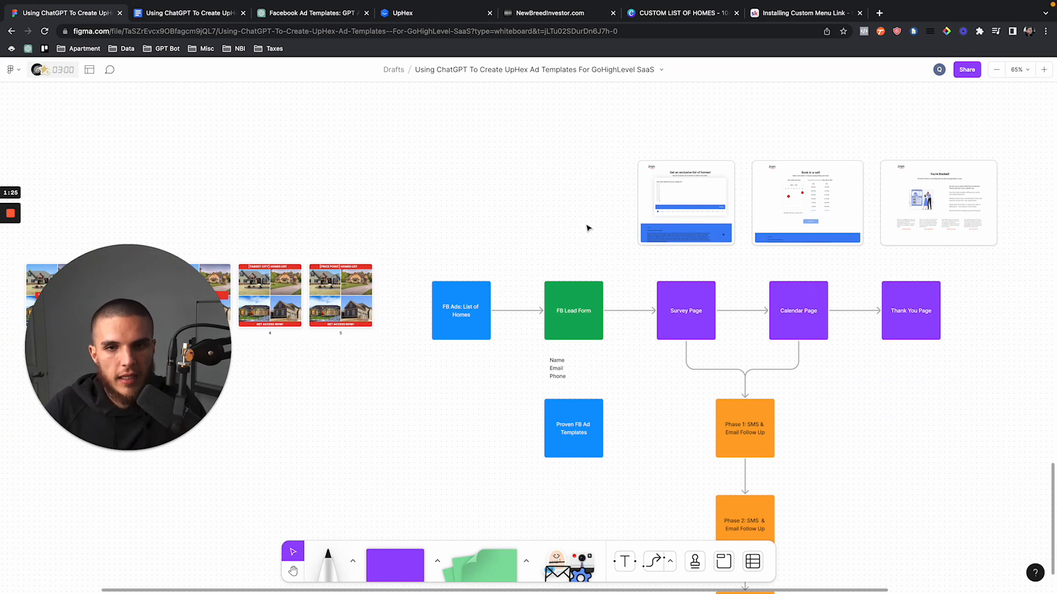
drag(555, 199, 588, 435)
click(558, 220)
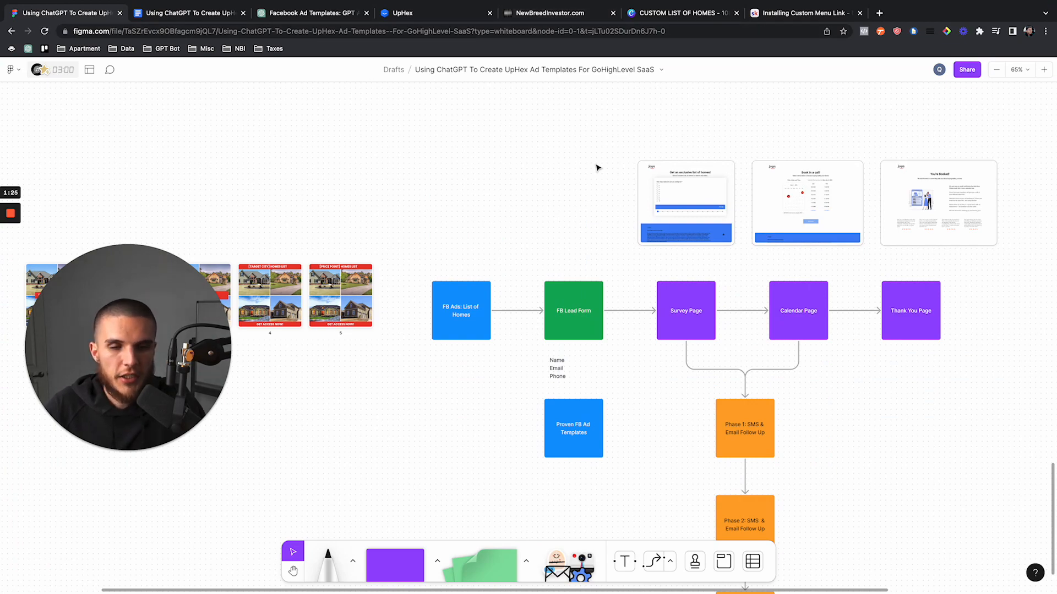
Examine the survey, calendar and thank-you page mock-ups above the funnel flow, then select the survey page image
scroll(770, 215, up, 3)
scroll(770, 216, up, 1)
scroll(770, 215, right, 2)
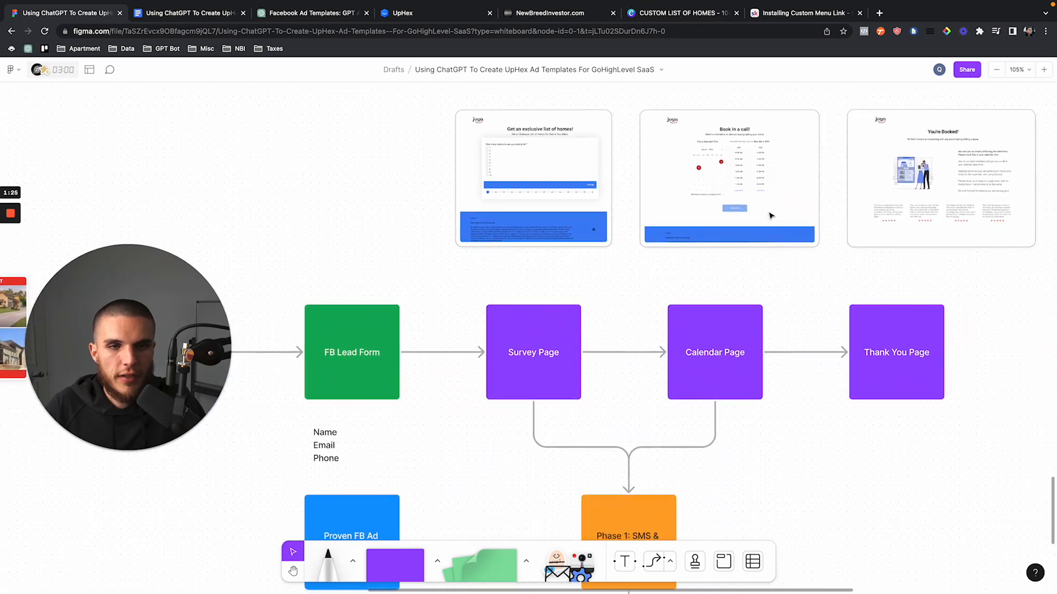
drag(413, 139, 892, 183)
click(397, 184)
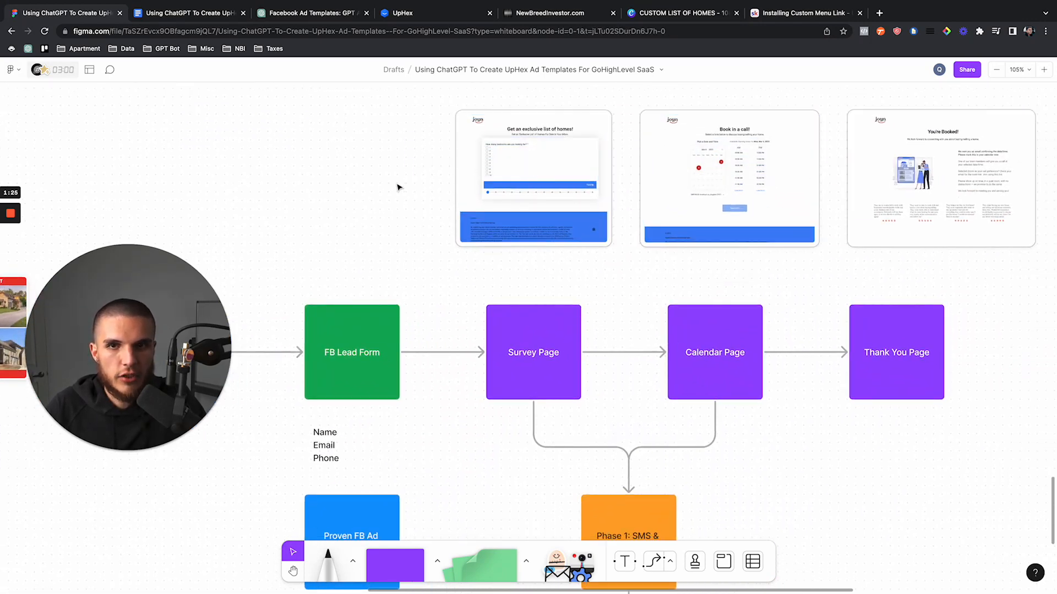
click(513, 179)
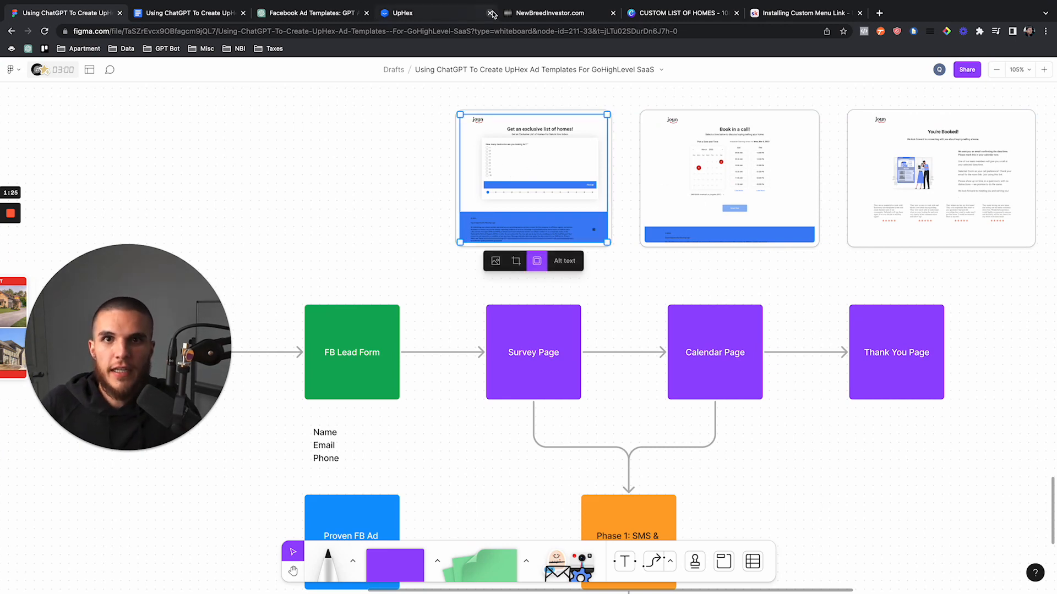
Switch to the CRM, view the Investor Funnel's Survey Page in the page builder, and return to the funnels list
click(534, 20)
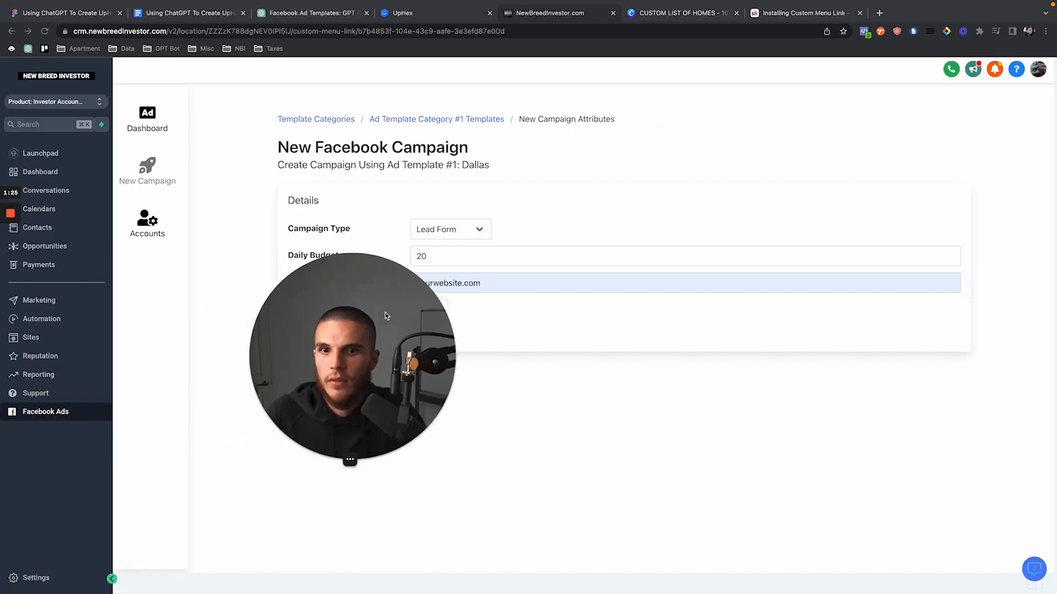
click(37, 342)
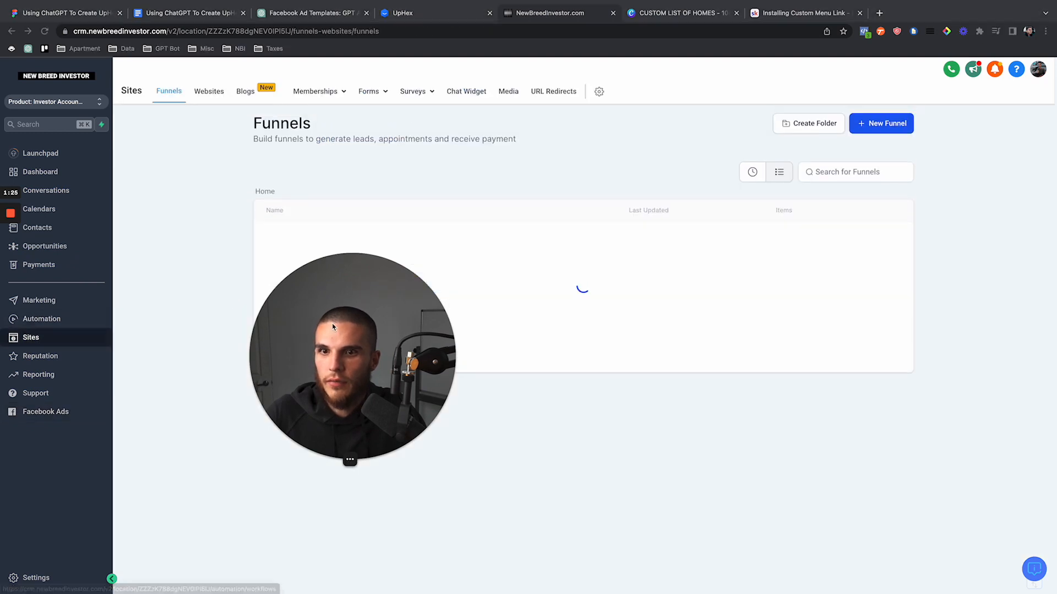
click(298, 243)
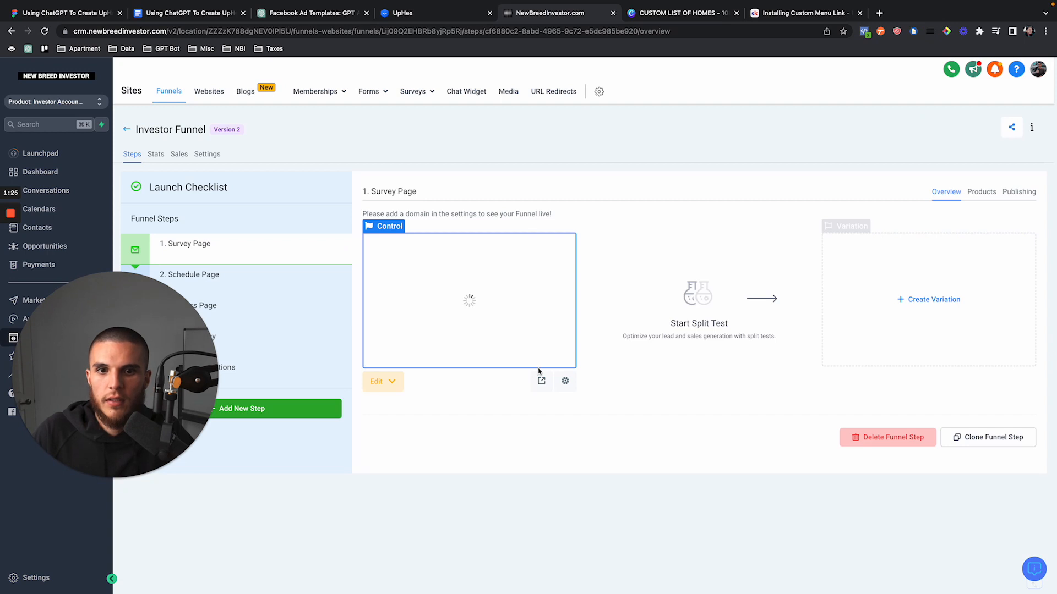
click(538, 368)
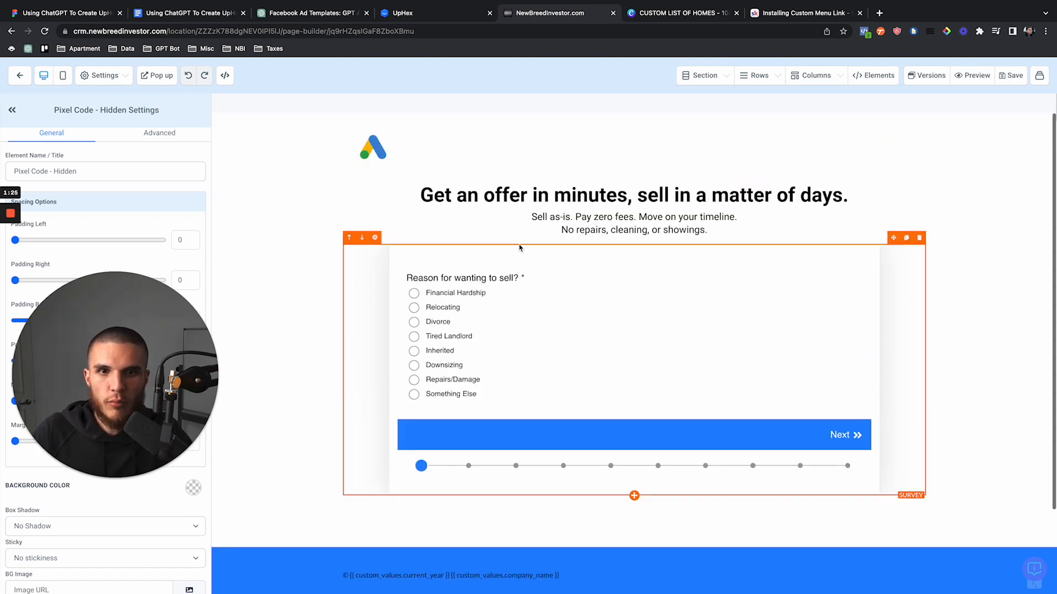
click(19, 76)
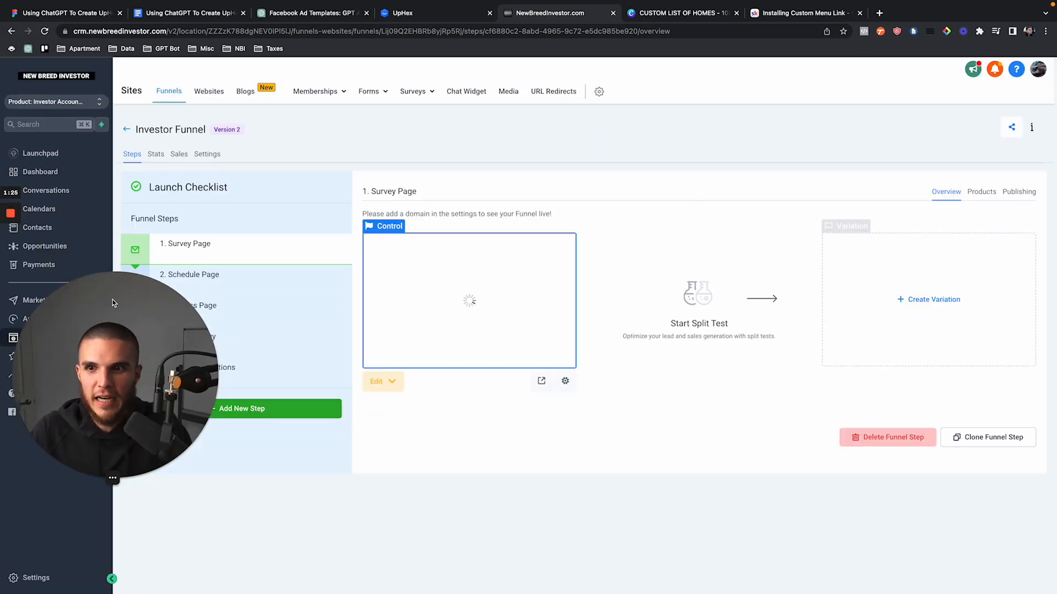
click(126, 130)
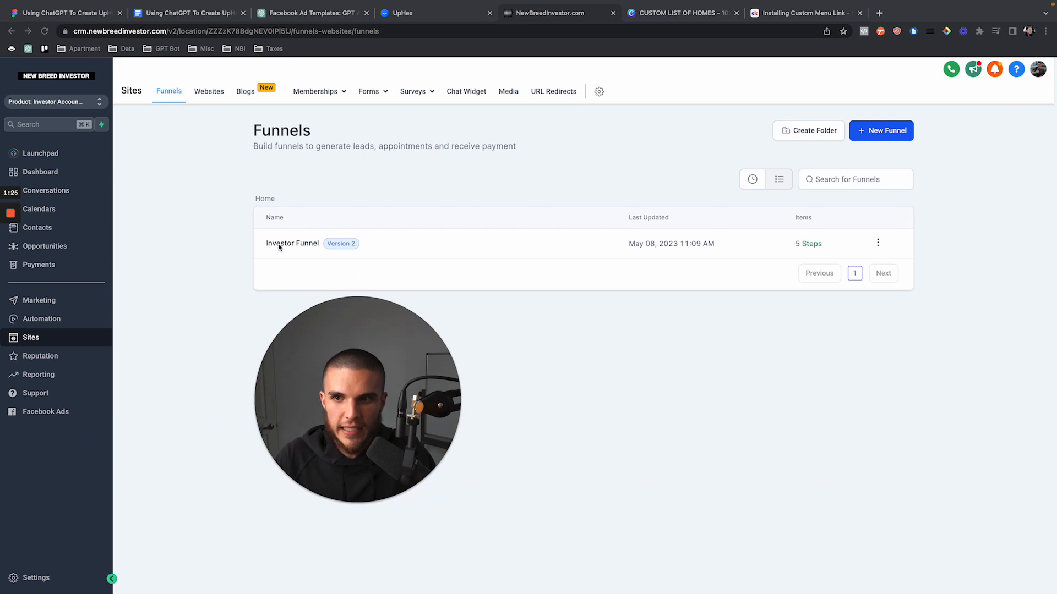
Start a new Facebook Ads campaign from Ad Template Category #1 using the Ad Template #1: Dallas template
click(99, 412)
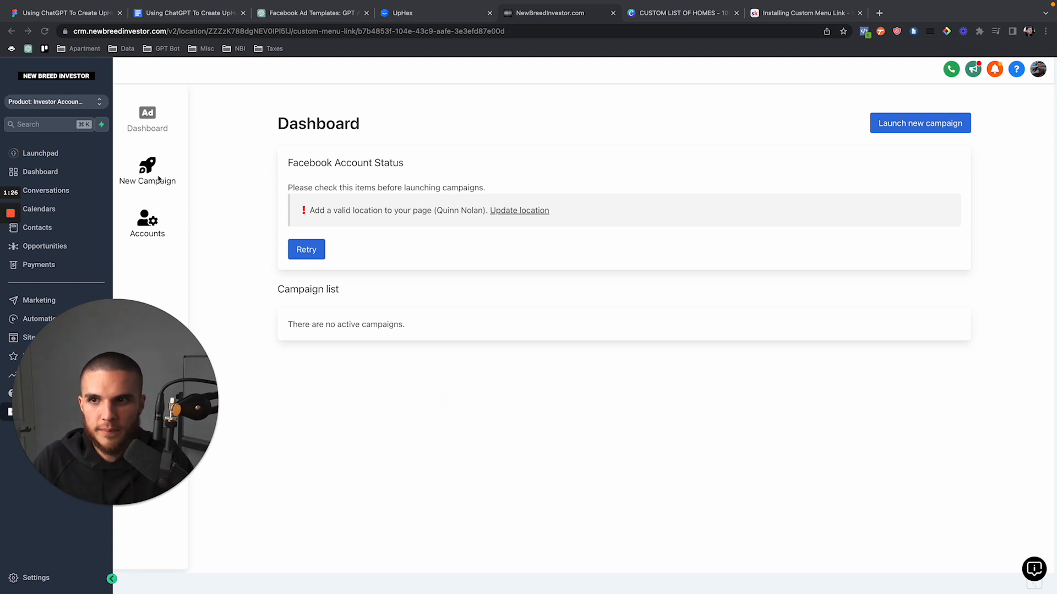
click(146, 166)
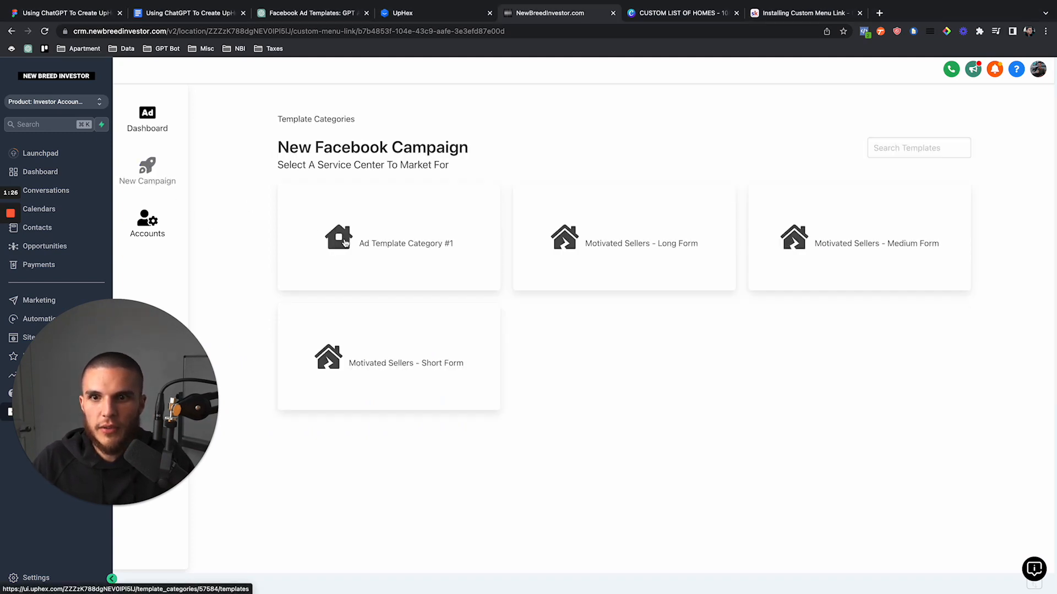
click(345, 242)
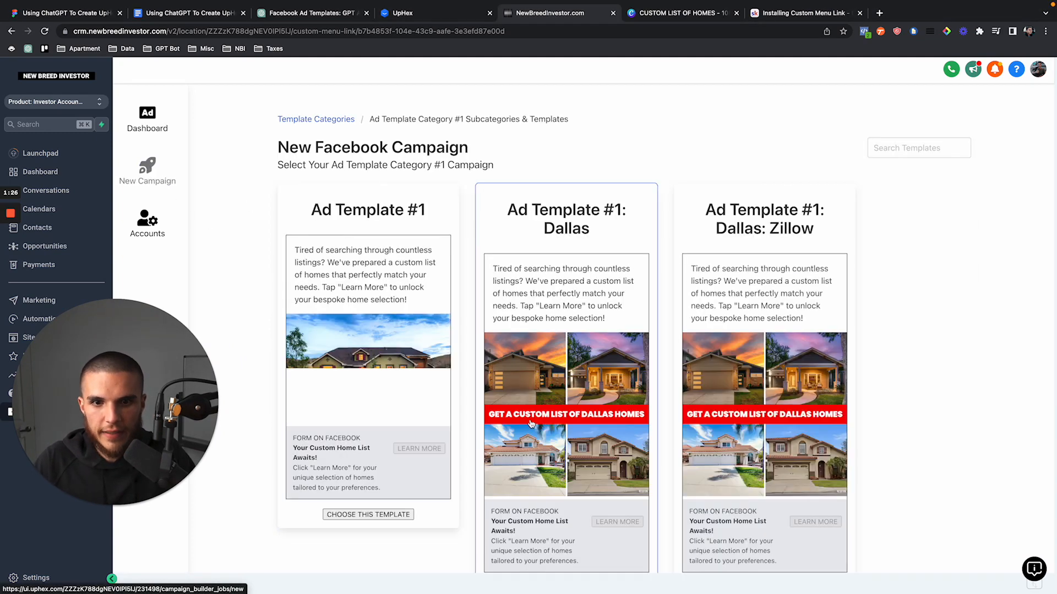
scroll(531, 423, down, 2)
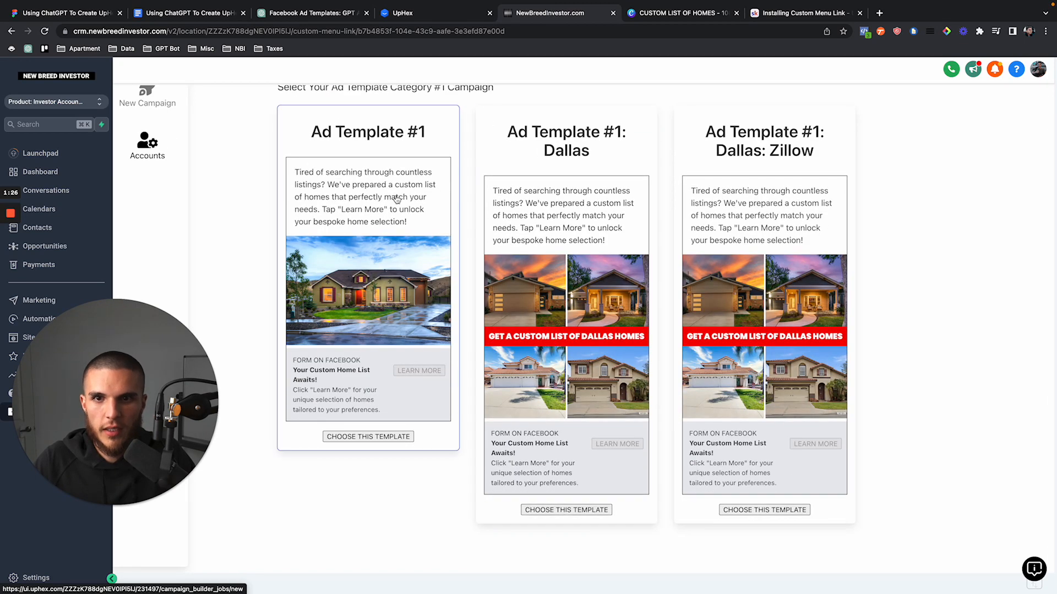
click(397, 200)
Set the campaign's daily budget to 20 and its website to yourwebsite.com
click(439, 256)
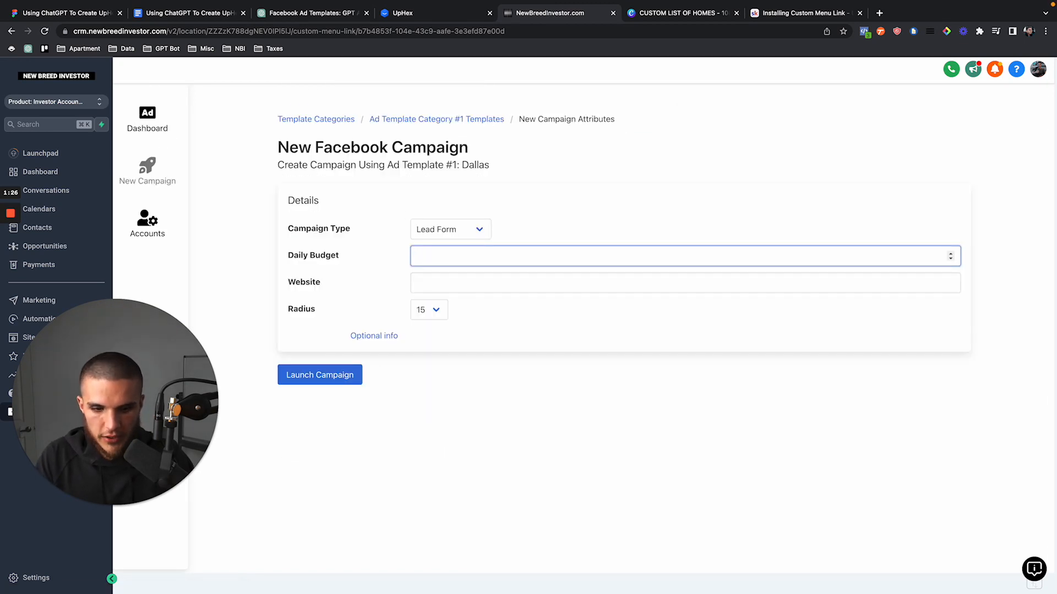
key(Tab)
text(your)
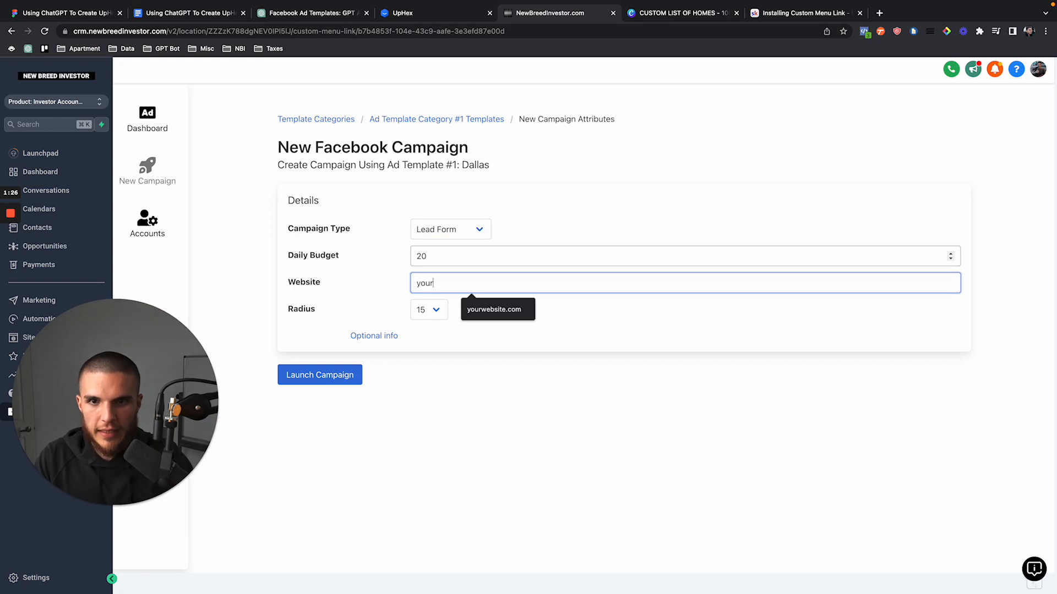
text(website.com)
click(589, 207)
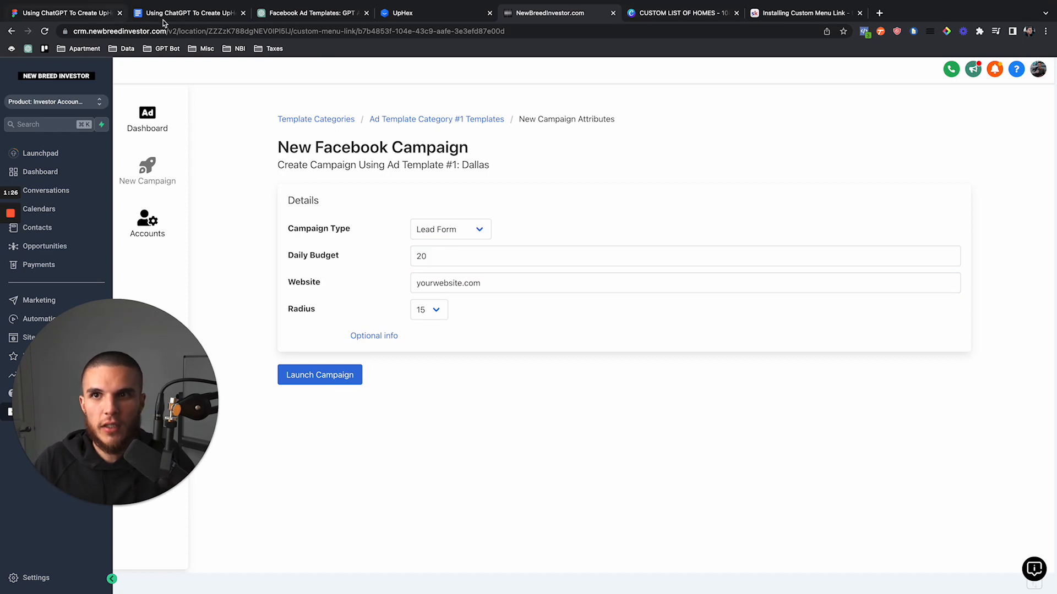
Switch to the FigJam funnel board and examine the home-list survey, call booking and booked confirmation page mock-ups up close
click(84, 14)
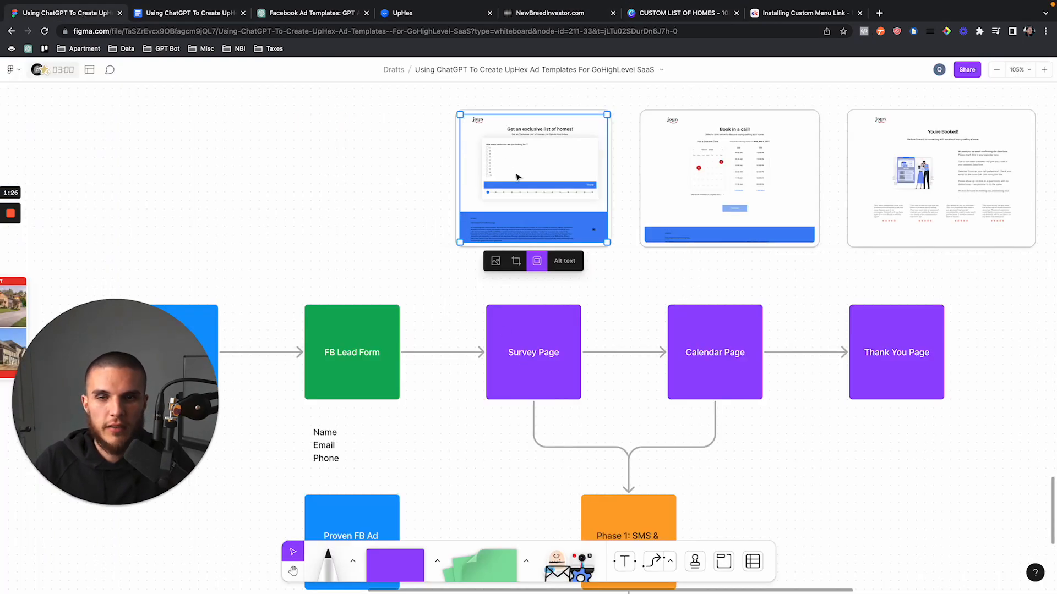
scroll(527, 199, up, 5)
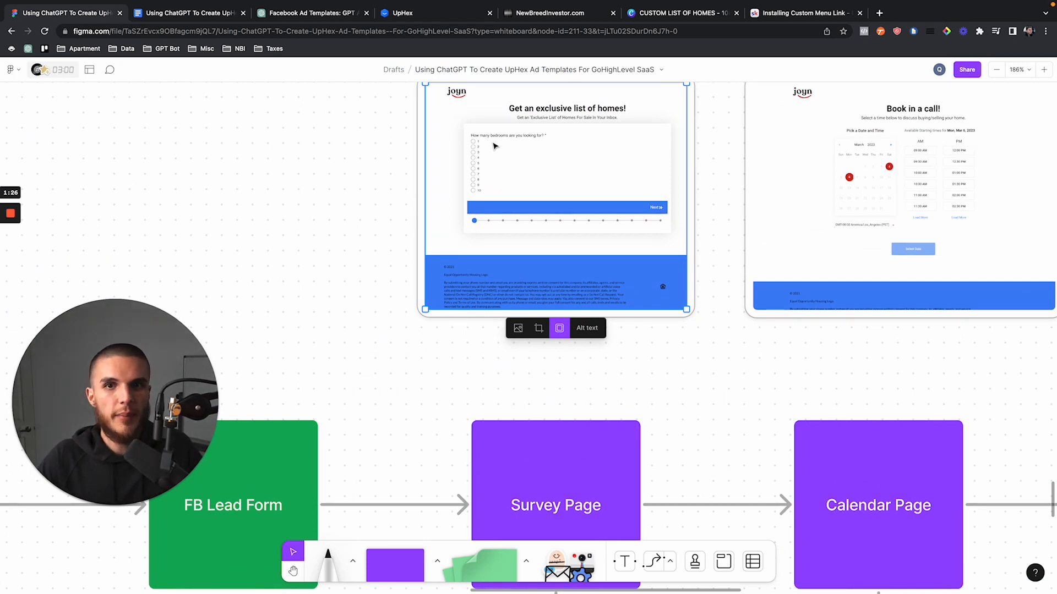
drag(366, 159, 564, 204)
scroll(567, 207, down, 5)
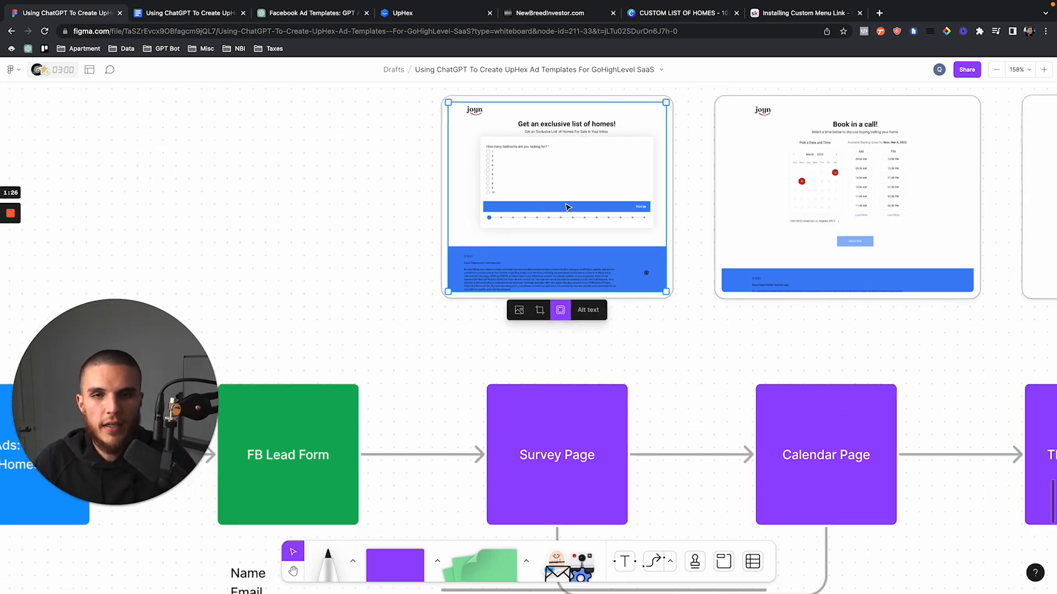
click(266, 322)
click(320, 410)
click(443, 208)
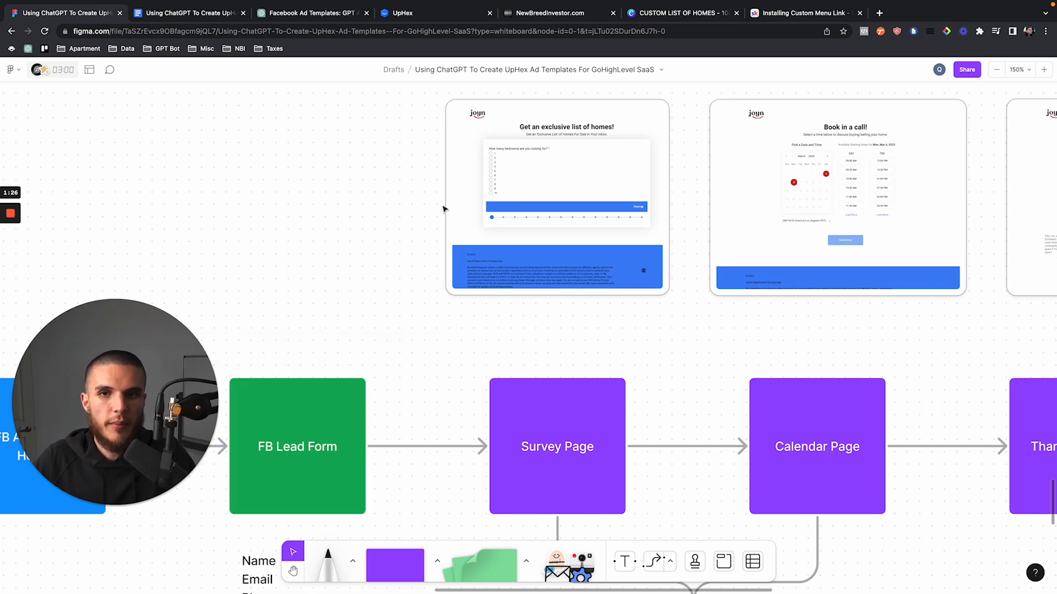
click(584, 212)
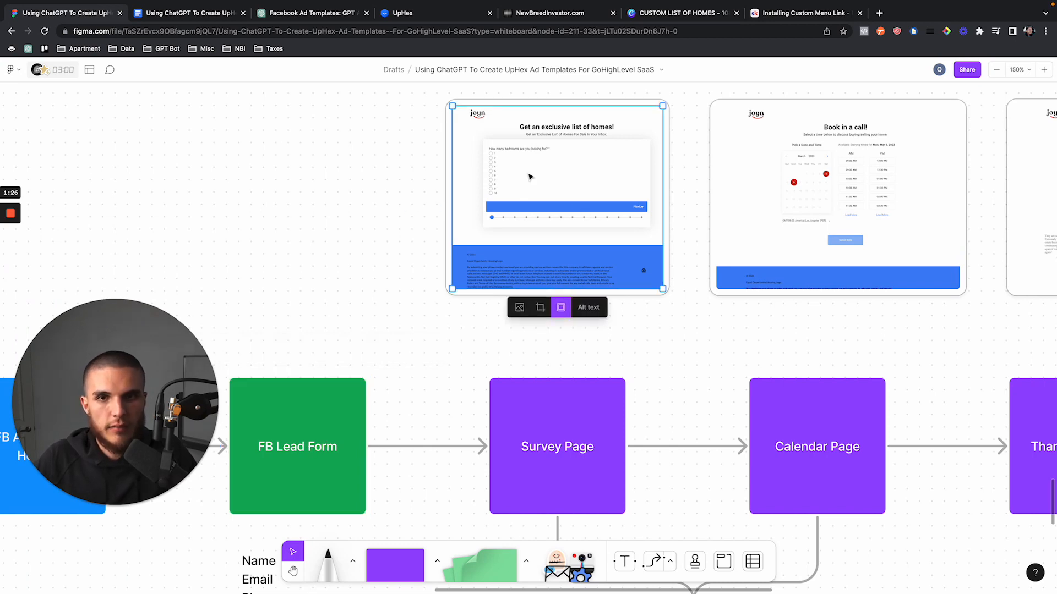
scroll(585, 175, right, 5)
click(597, 176)
click(816, 228)
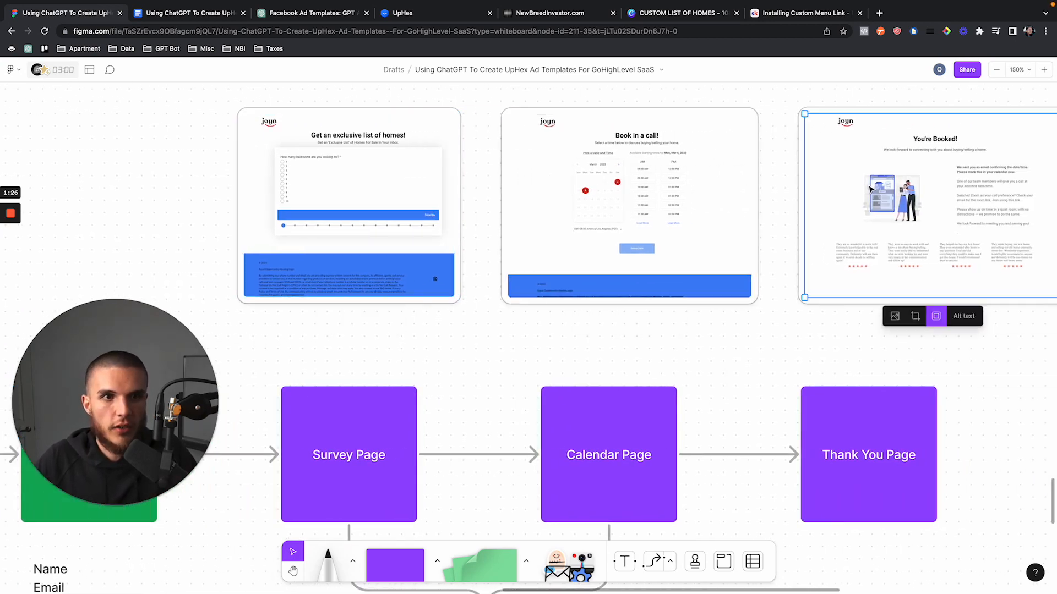
Review the whole funnel flow, from the list-of-homes Facebook ads down to the SMS and email follow-up phases
scroll(816, 227, down, 3)
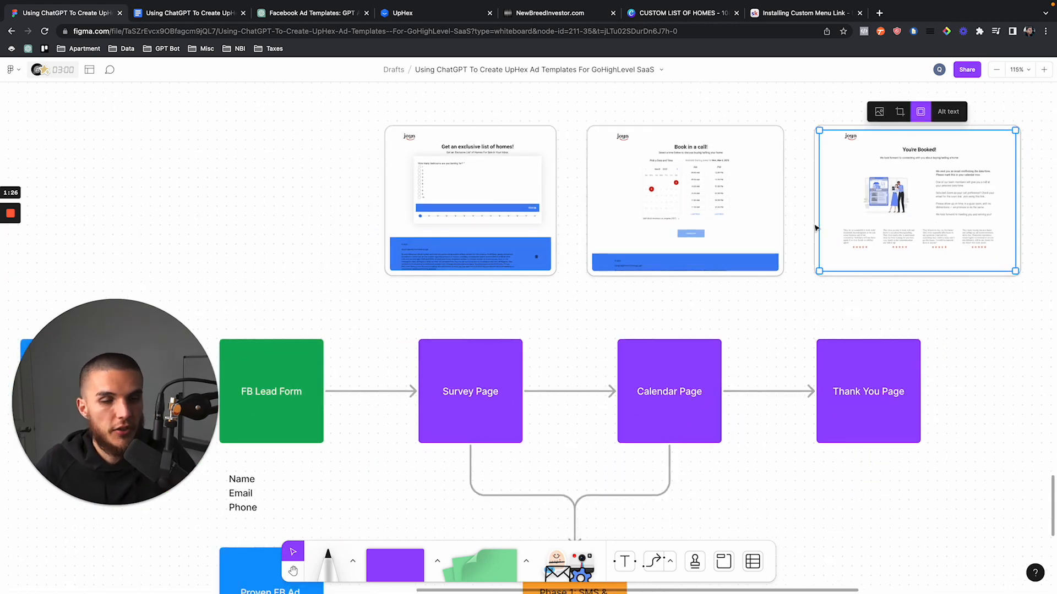
click(953, 349)
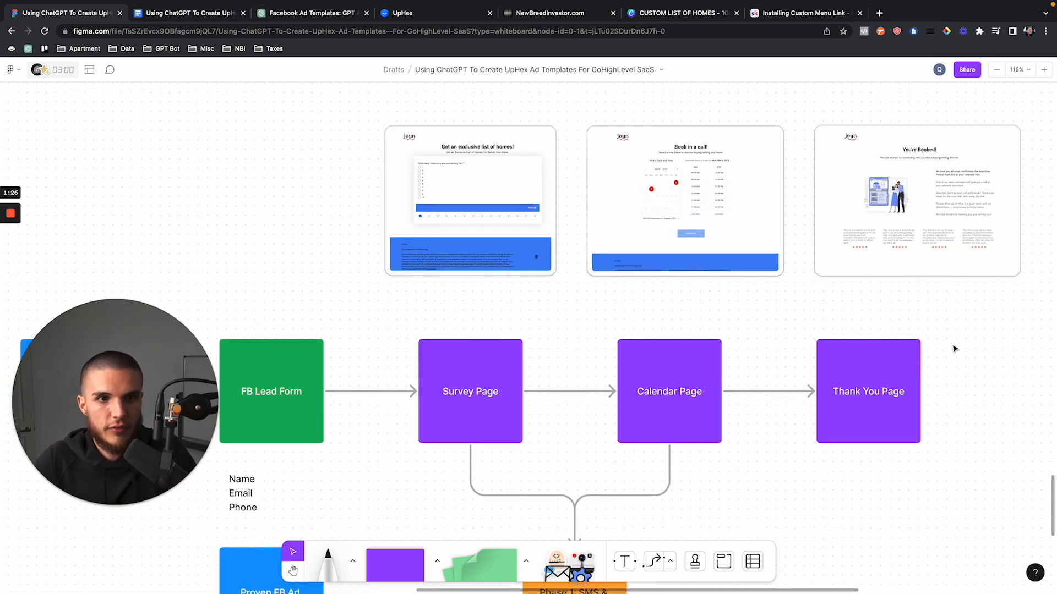
scroll(846, 286, down, 1)
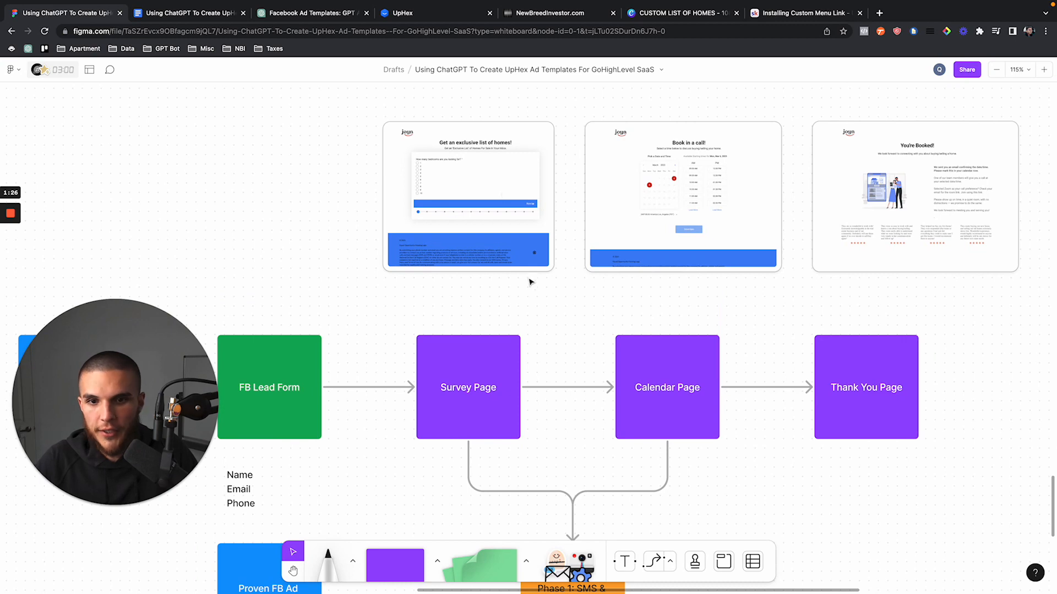
scroll(532, 288, down, 3)
scroll(531, 288, down, 5)
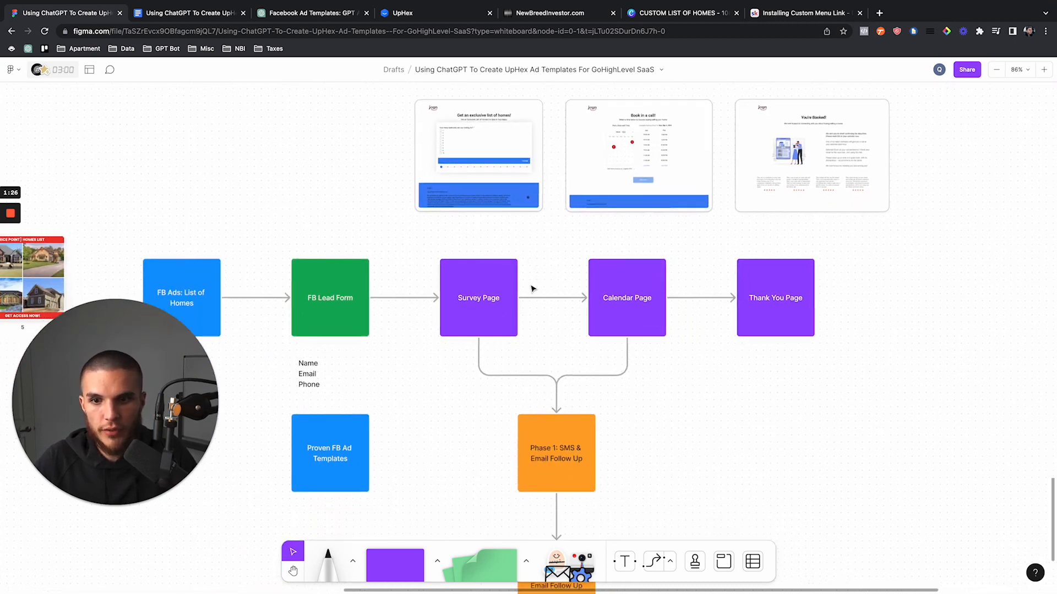
scroll(532, 289, down, 3)
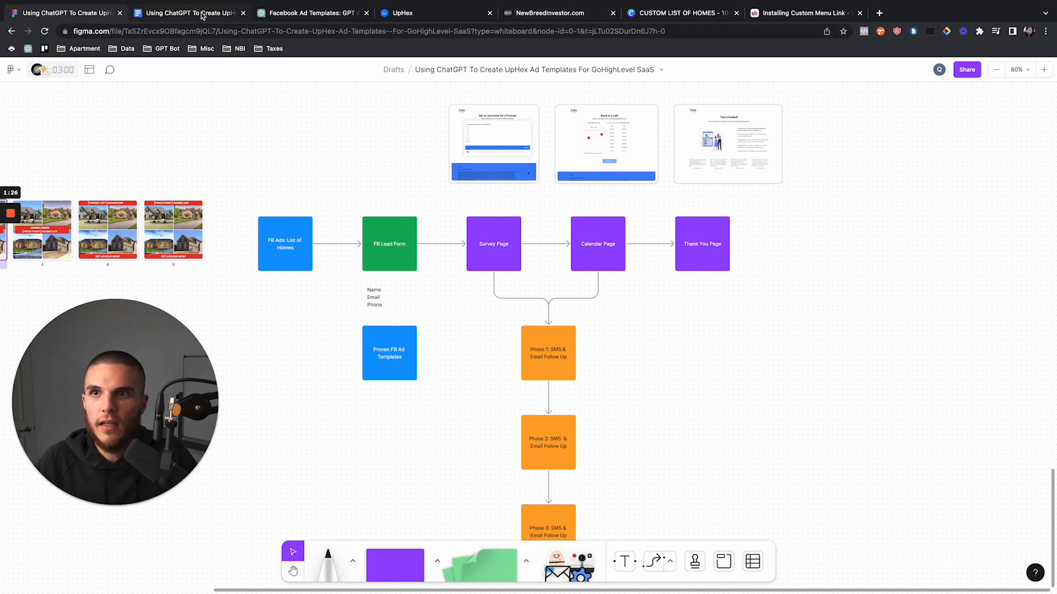
Return to the new Facebook campaign in the CRM and reveal its optional info sections
click(551, 13)
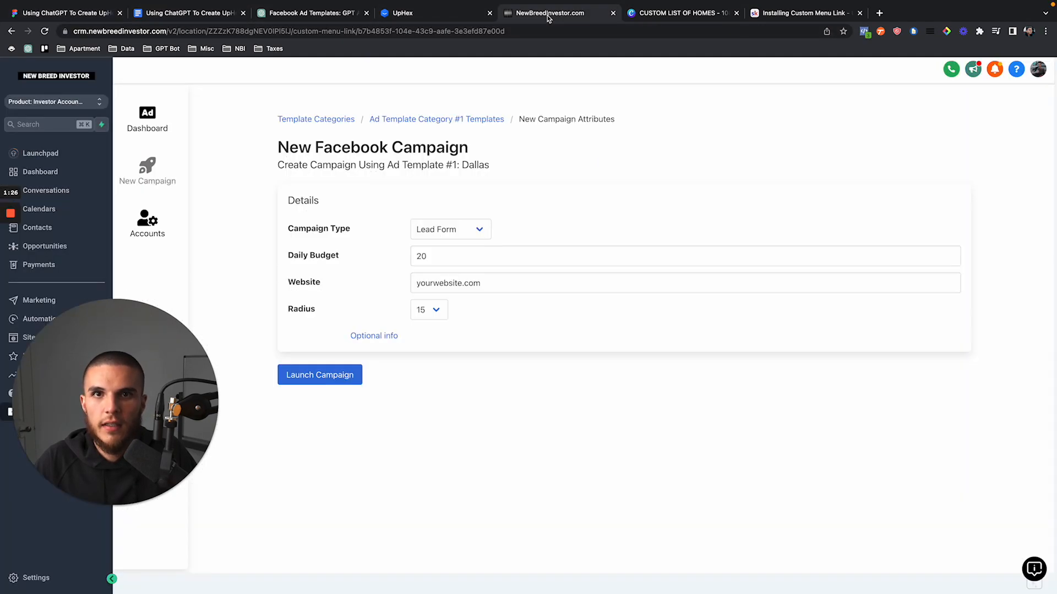
click(389, 336)
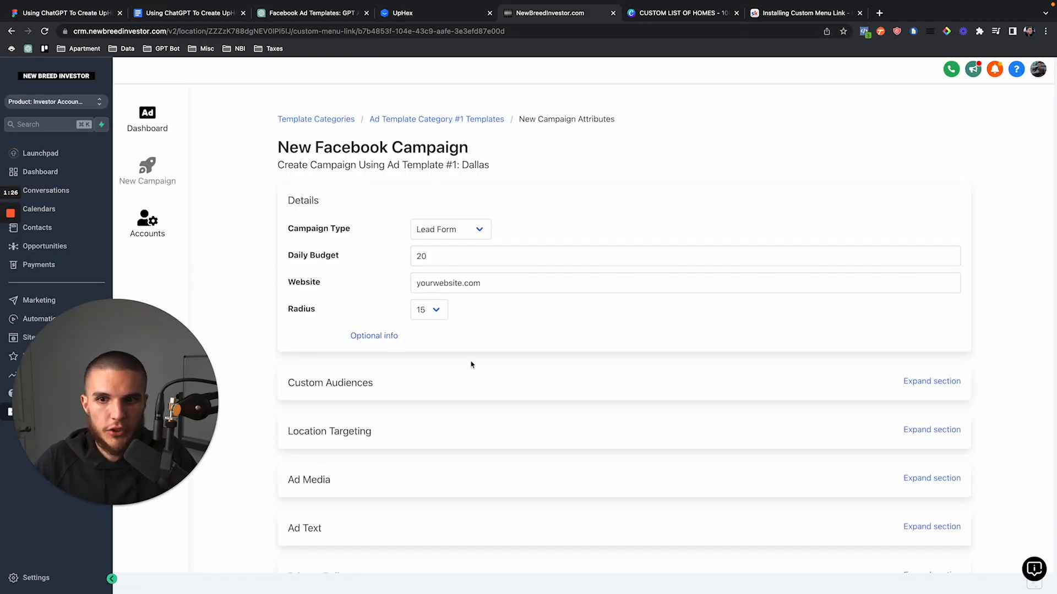
scroll(444, 350, down, 2)
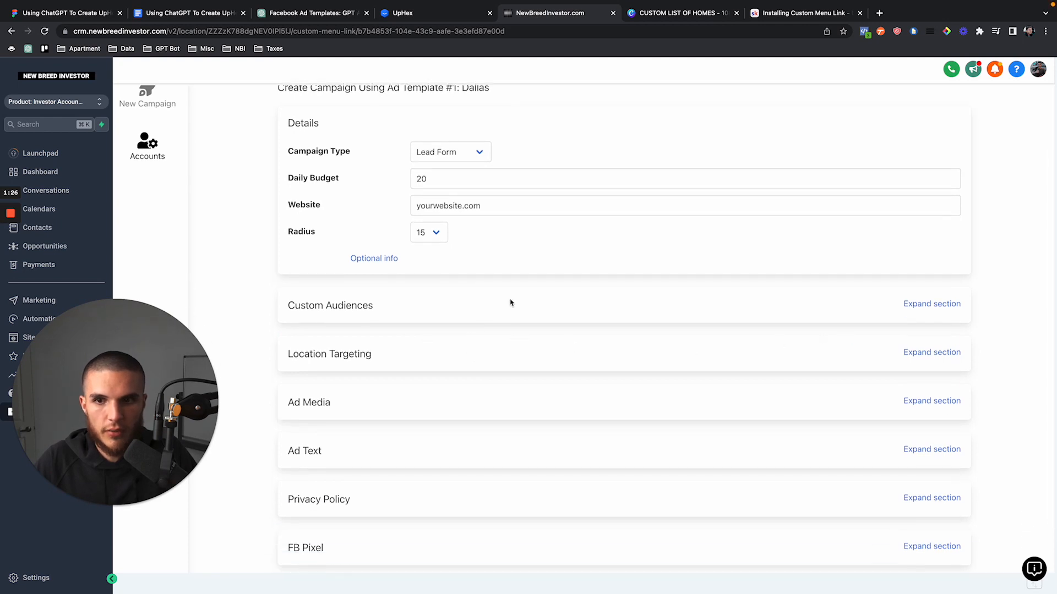
drag(290, 306, 415, 308)
click(443, 302)
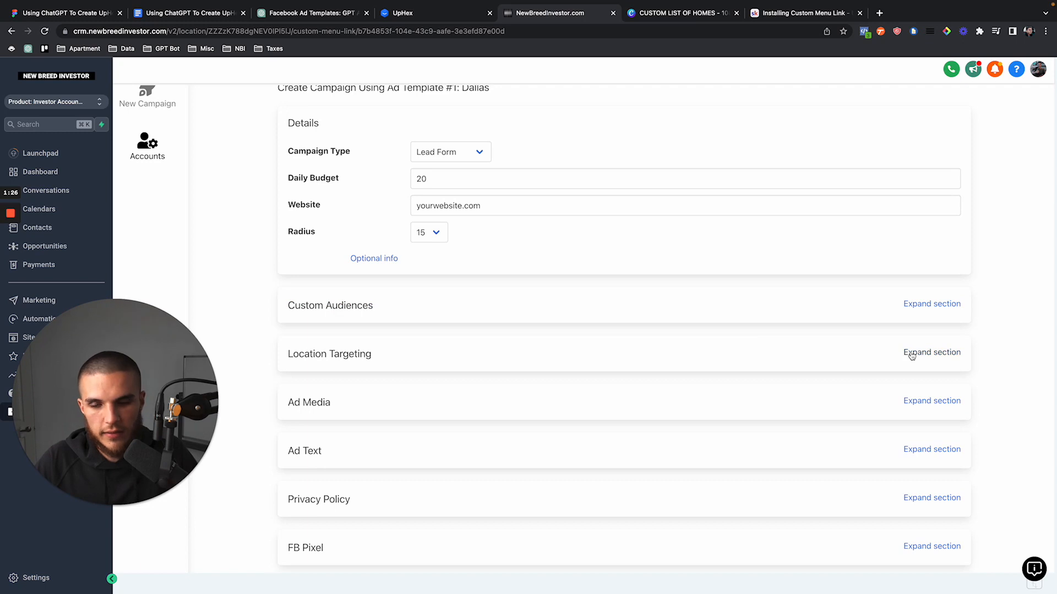
Review the custom audiences available for retargeting, keep None selected, and collapse the section
click(920, 304)
click(509, 345)
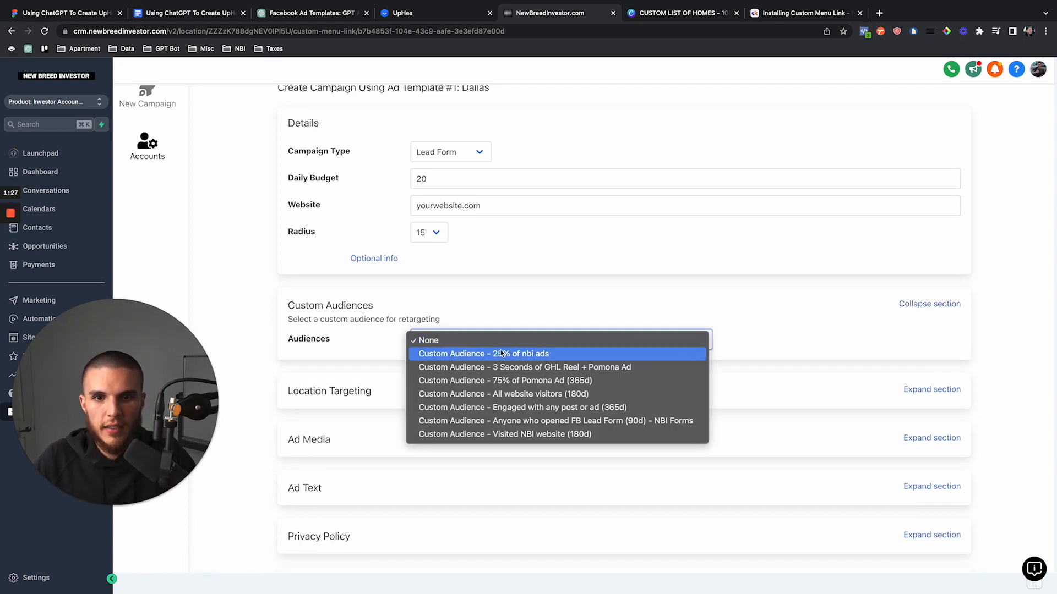
click(526, 342)
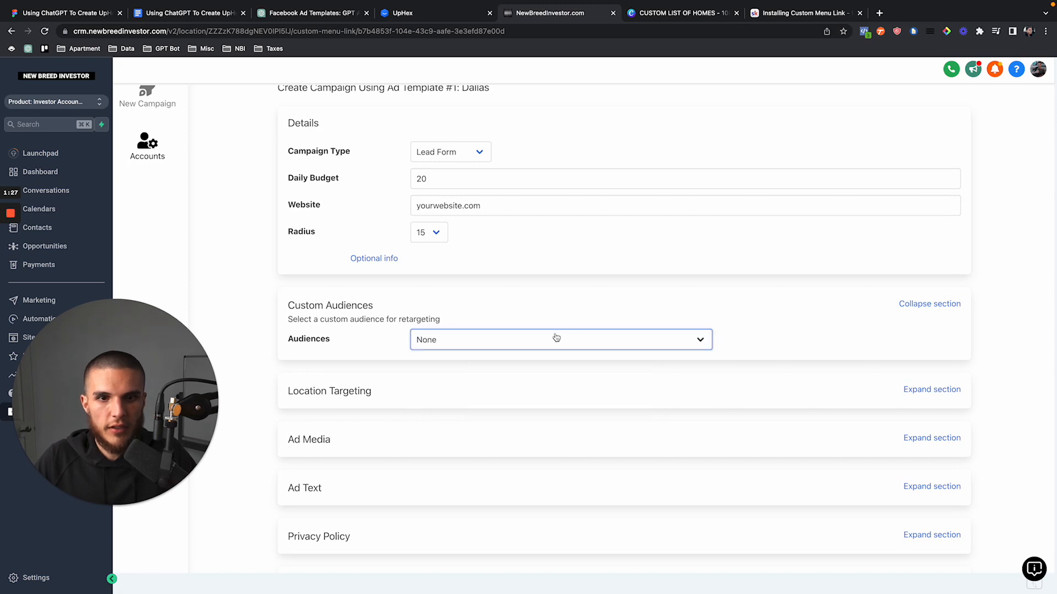
click(929, 306)
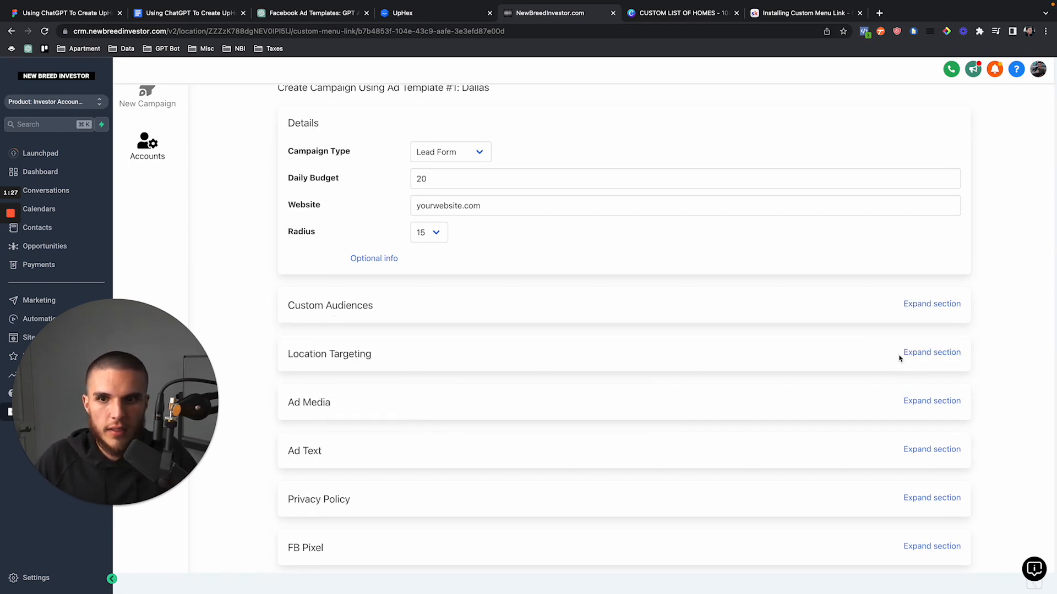
Target the campaign by city to Dallas - Texas and set the radius to 25
click(936, 352)
scroll(735, 342, down, 3)
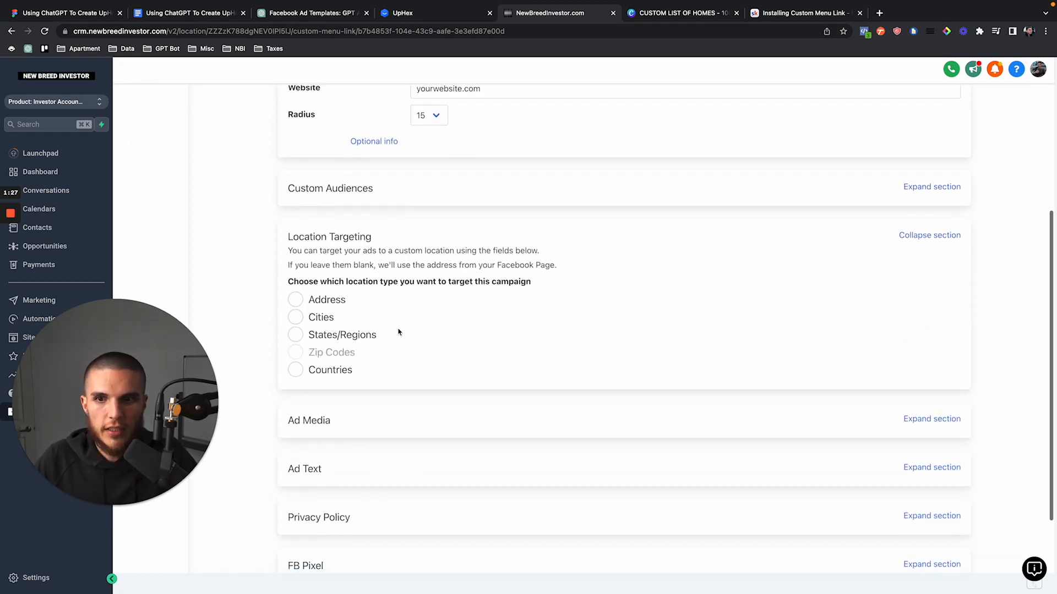
click(301, 320)
click(328, 342)
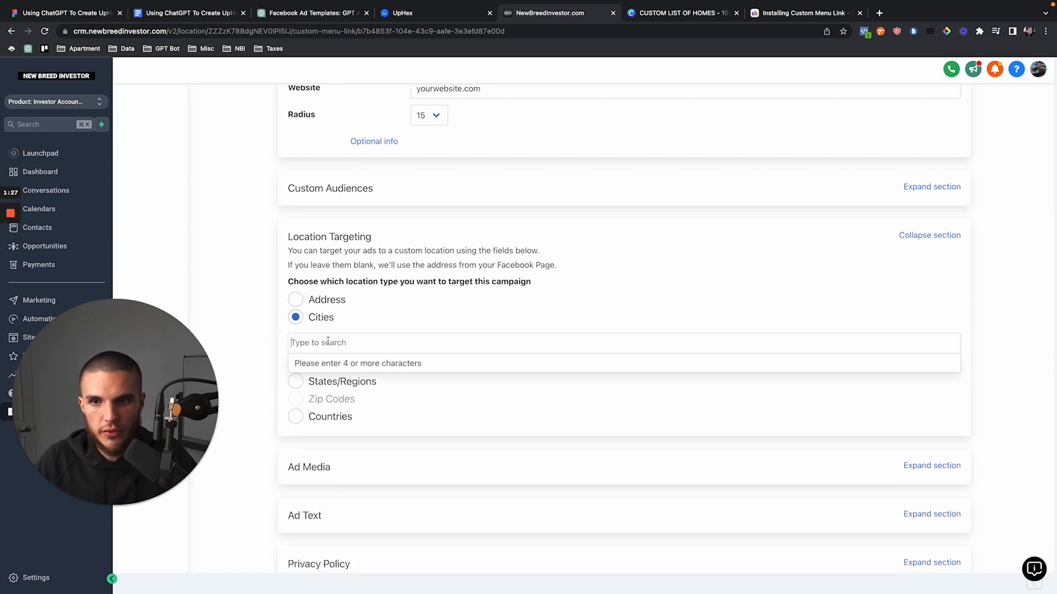
text(dallas)
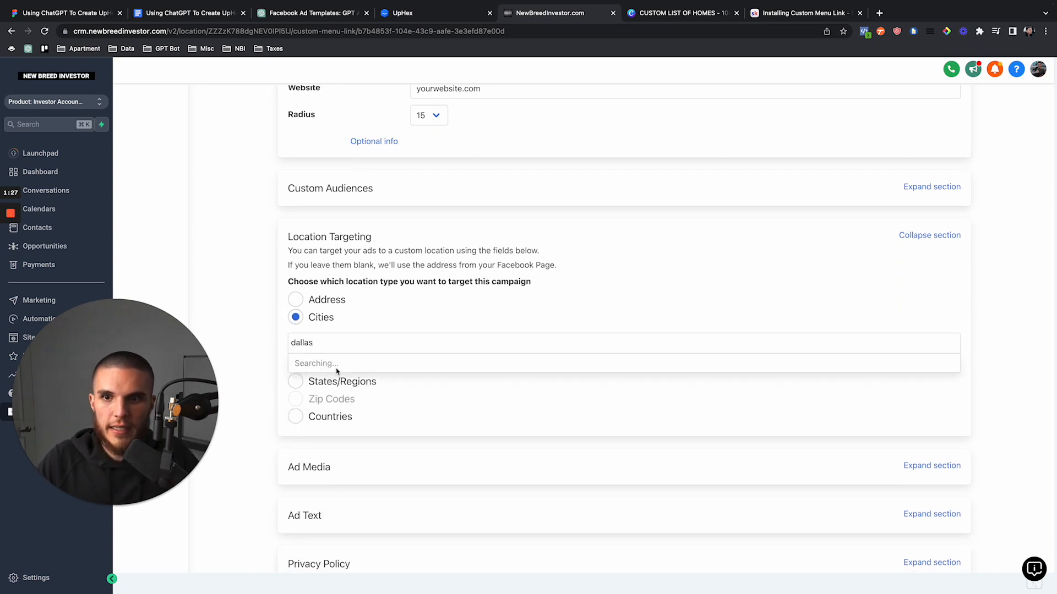
click(325, 363)
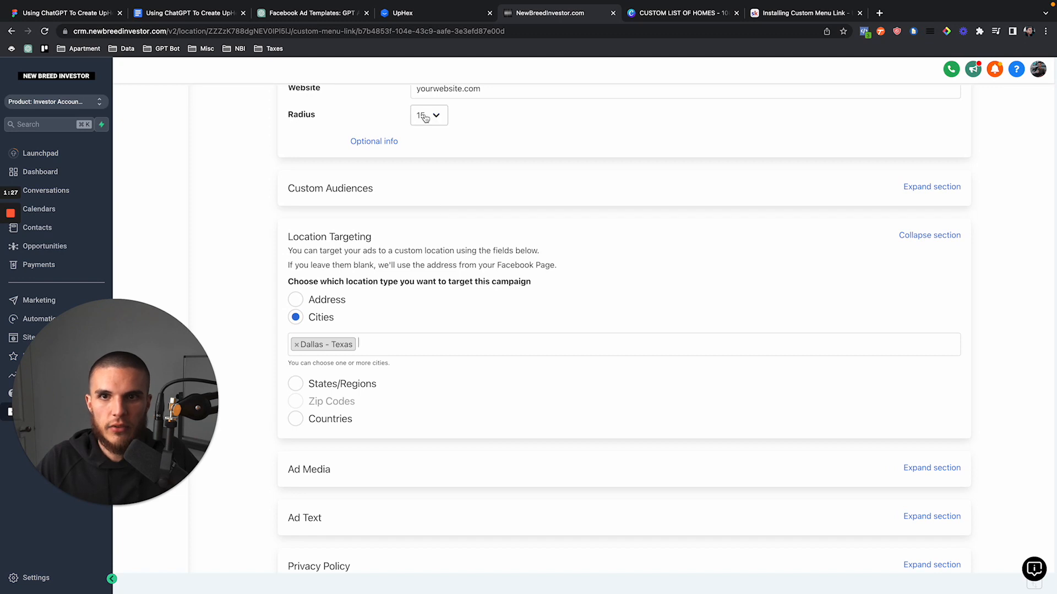
click(426, 115)
click(424, 250)
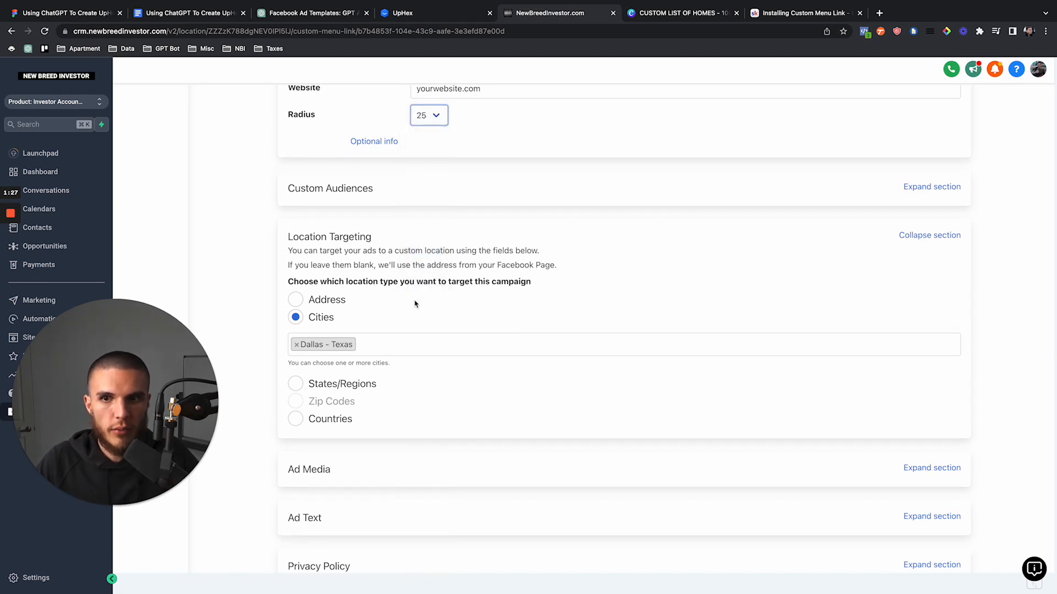
Set the ad media source to Template Media and select the "Get a Custom List of Dallas Homes" image
scroll(501, 280, down, 3)
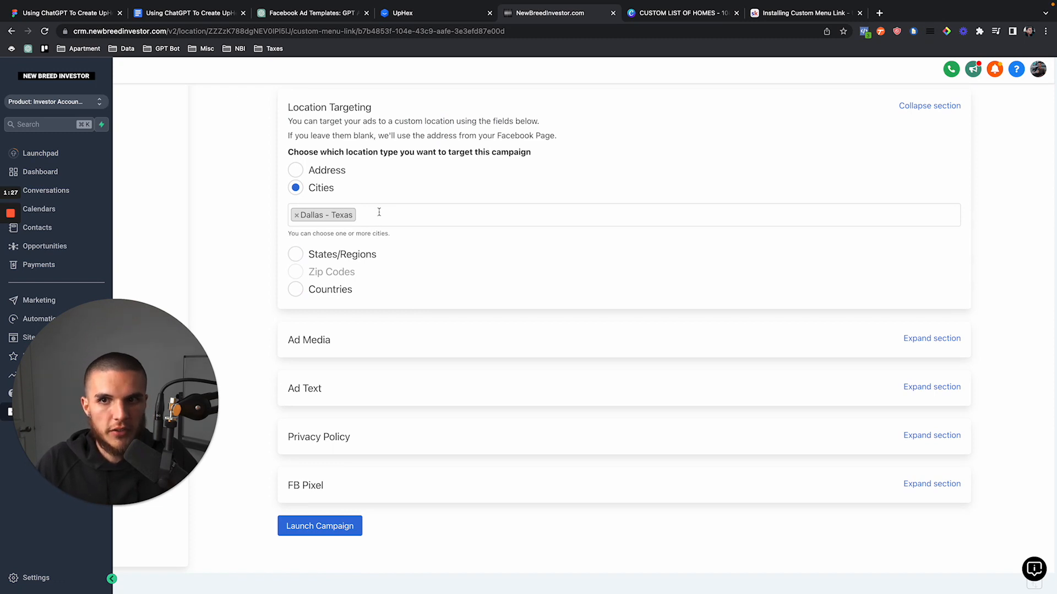
click(932, 340)
scroll(549, 328, down, 2)
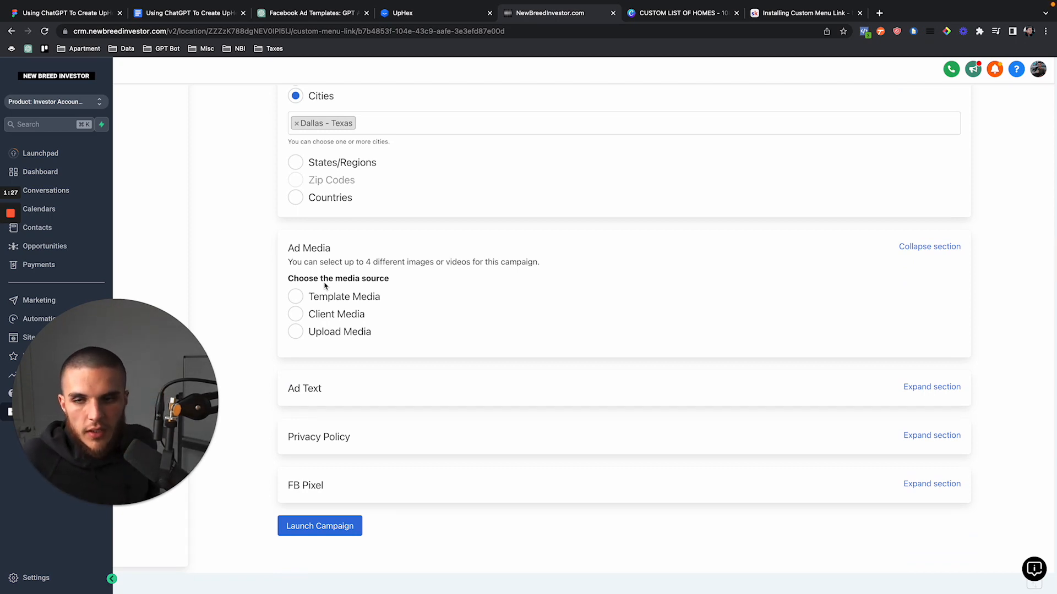
click(295, 296)
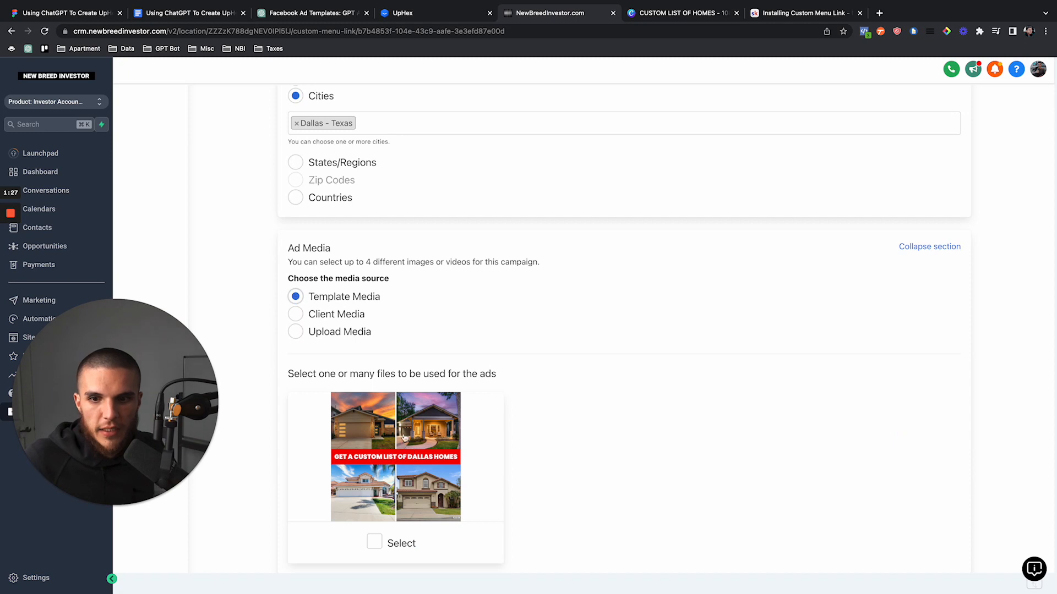
scroll(381, 498, down, 2)
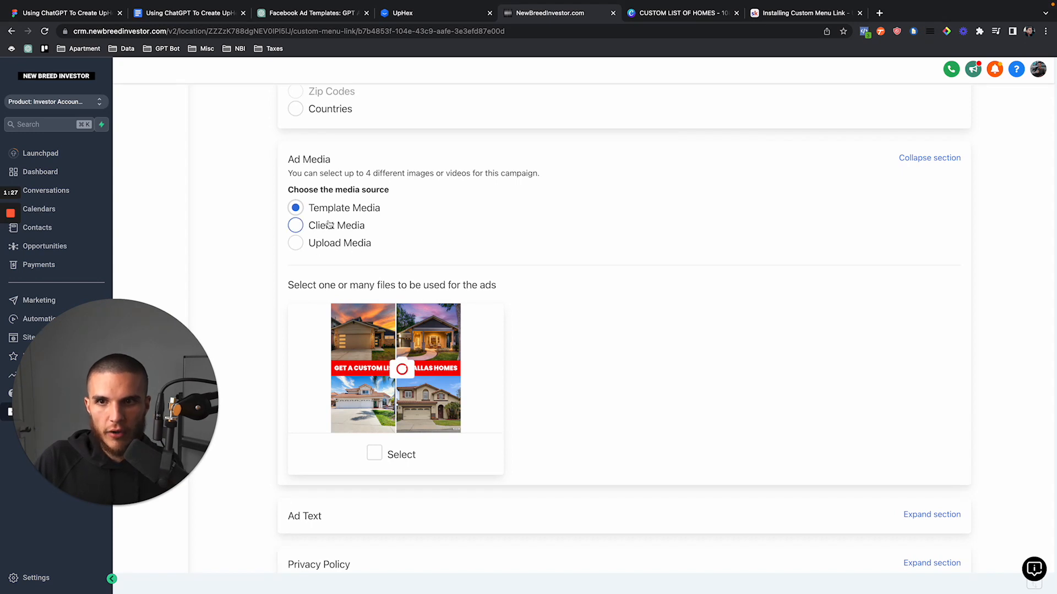
click(374, 453)
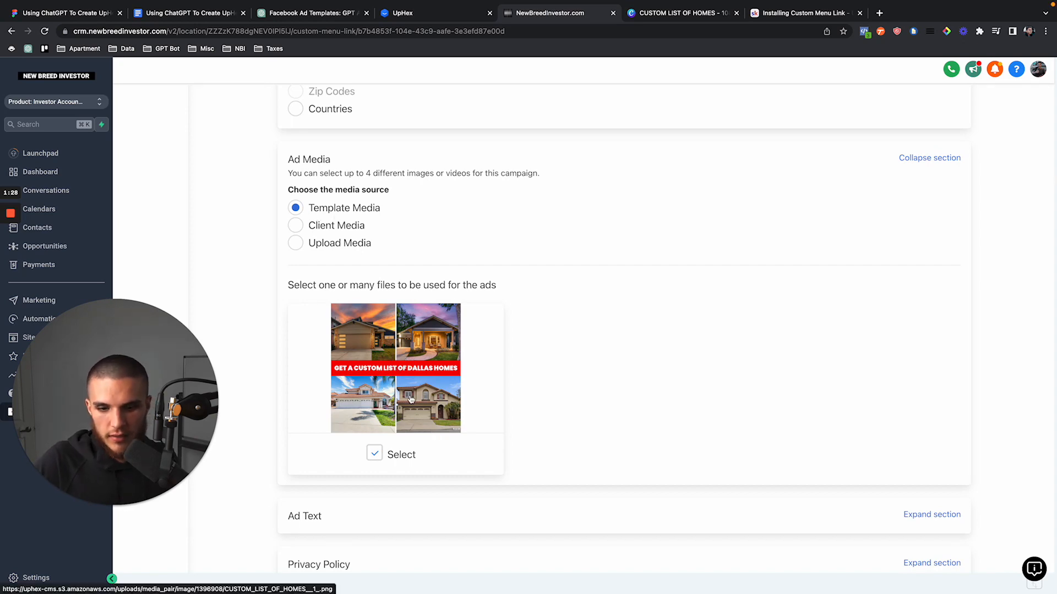
Search Google for "templatizing" in a new browser tab, then return to the CRM campaign
key(super+t)
text(templatizing)
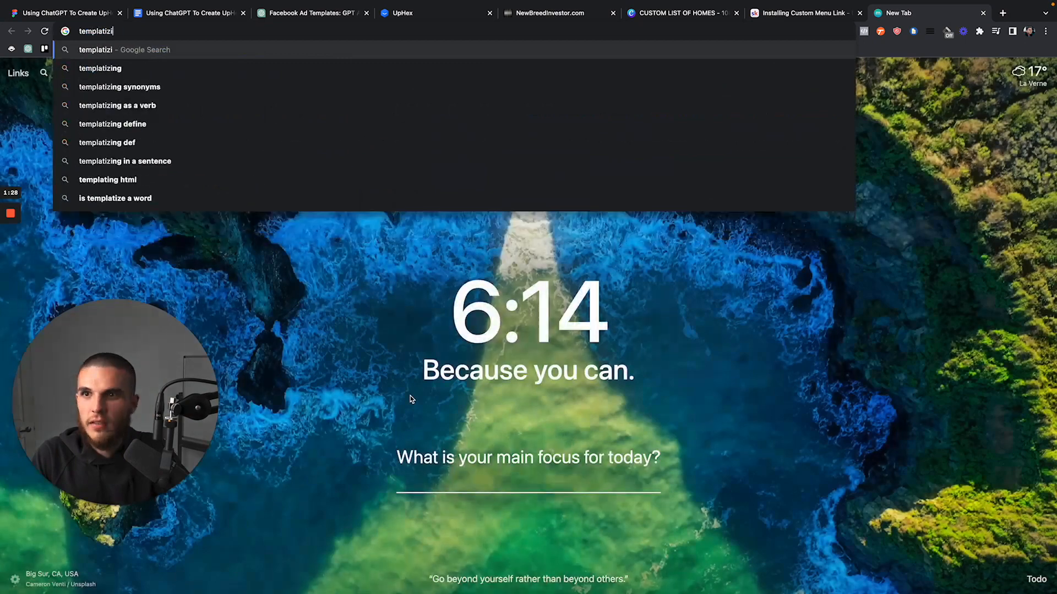
key(Return)
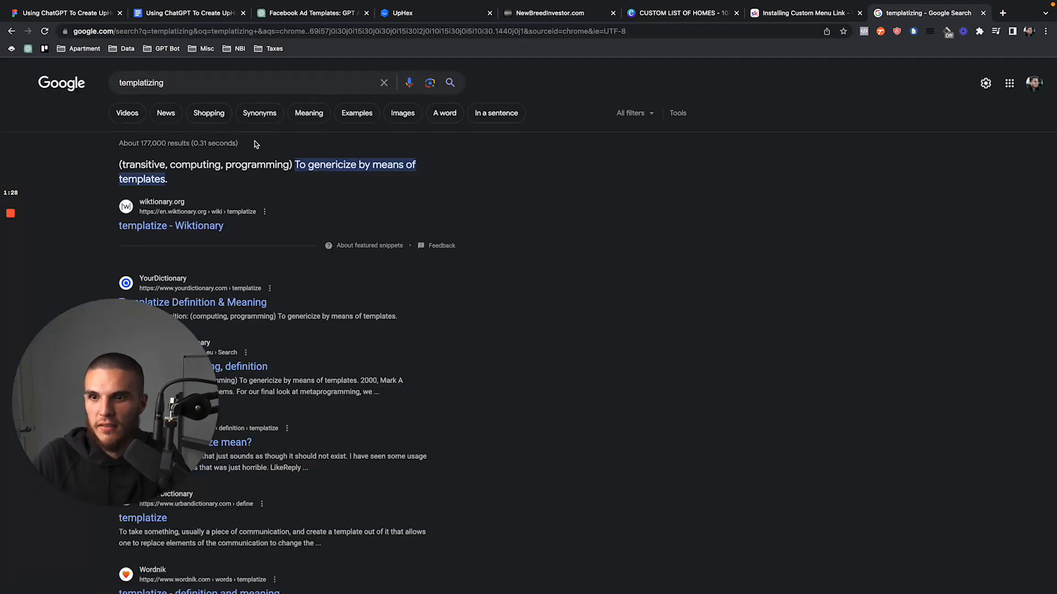
click(549, 14)
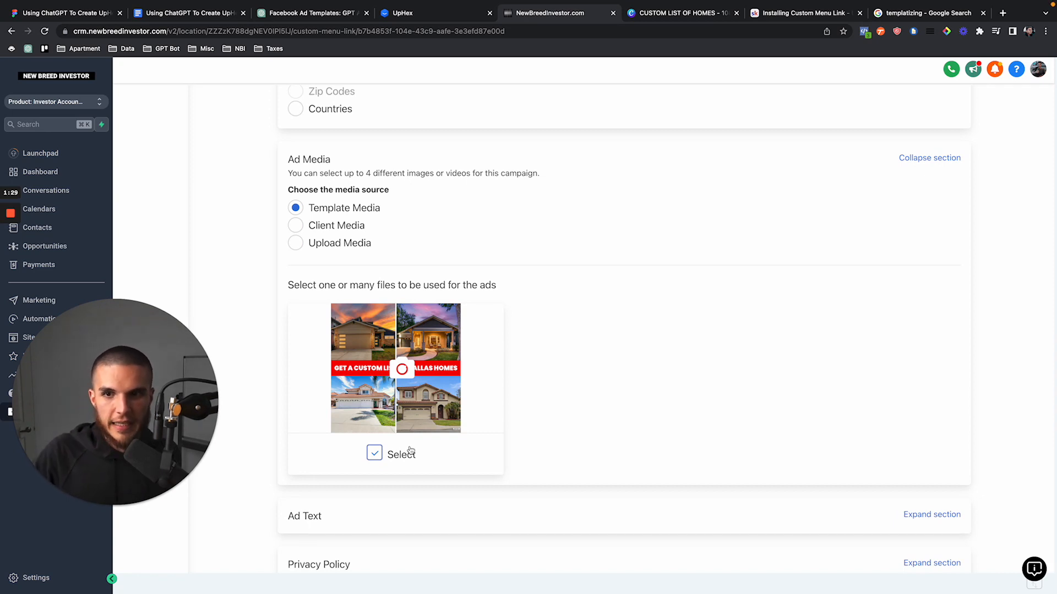
Change the ad media source to Upload Media and upload the image pexels-binyamin-mellish-1396132.jpg from Downloads
click(295, 243)
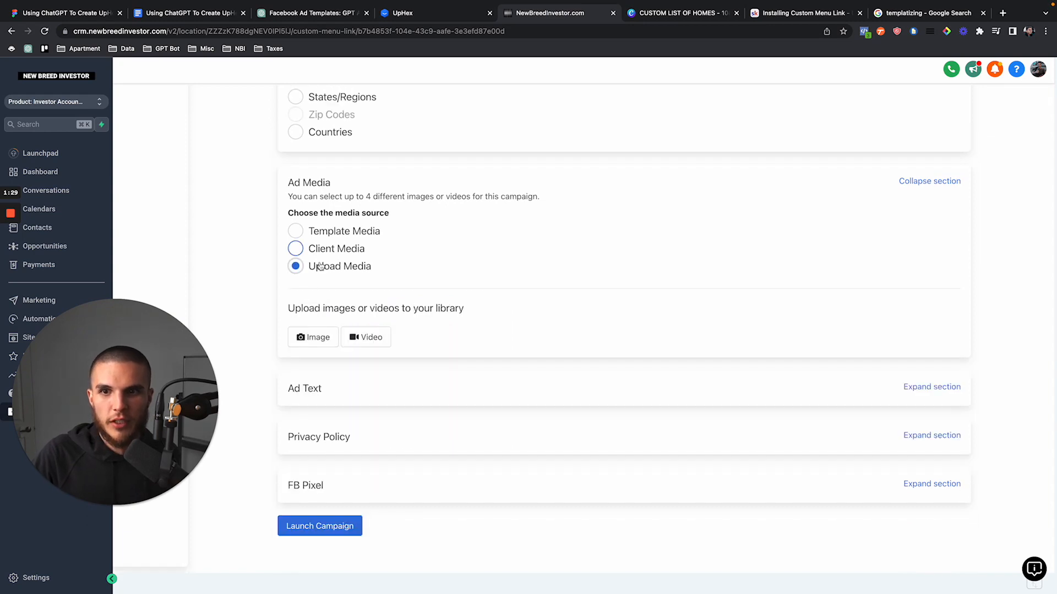
click(314, 337)
click(523, 326)
click(477, 136)
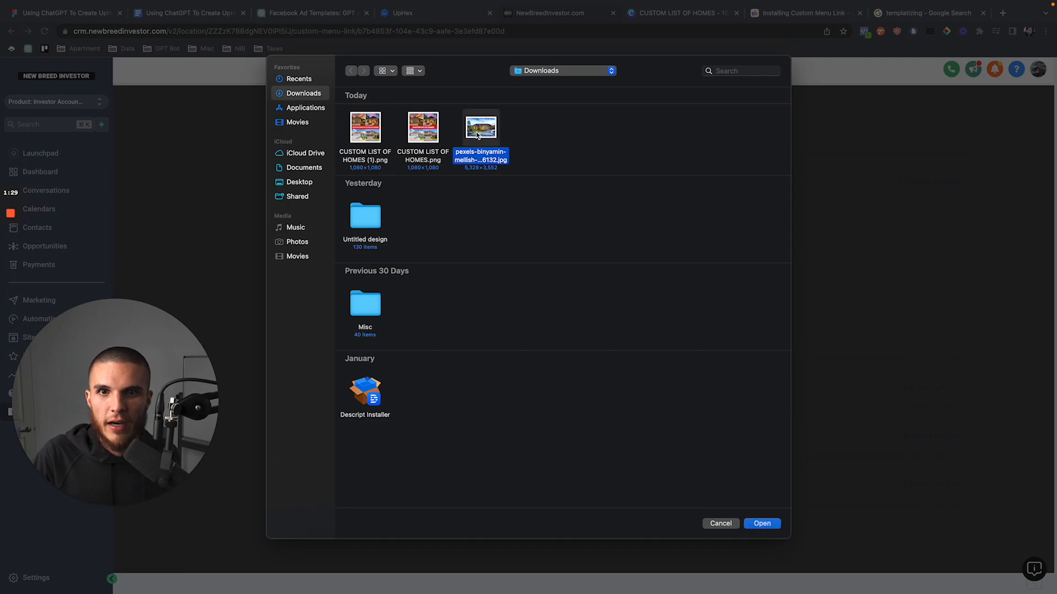
double_click(477, 136)
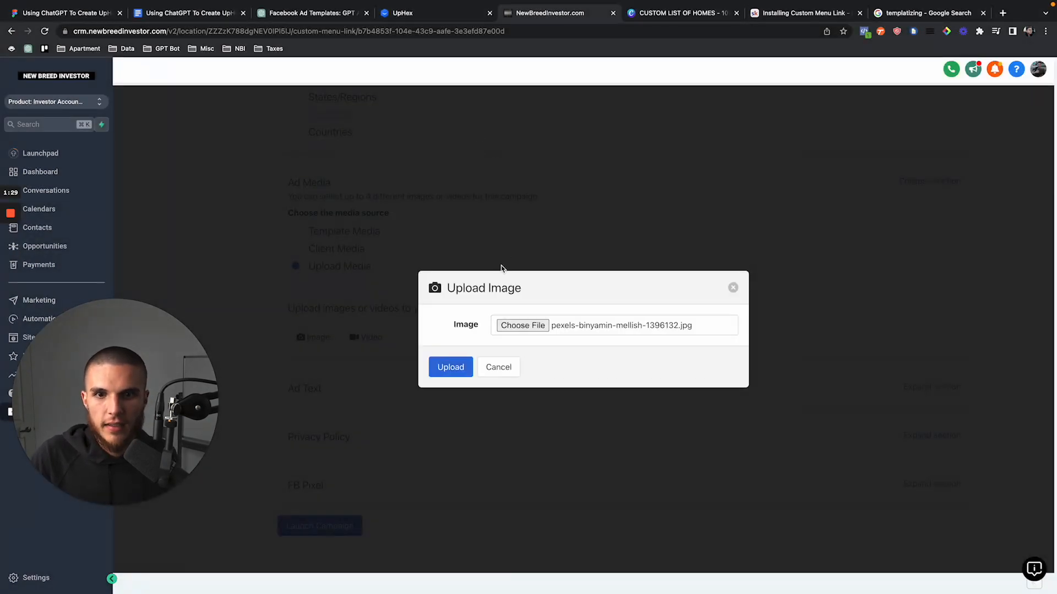
click(444, 367)
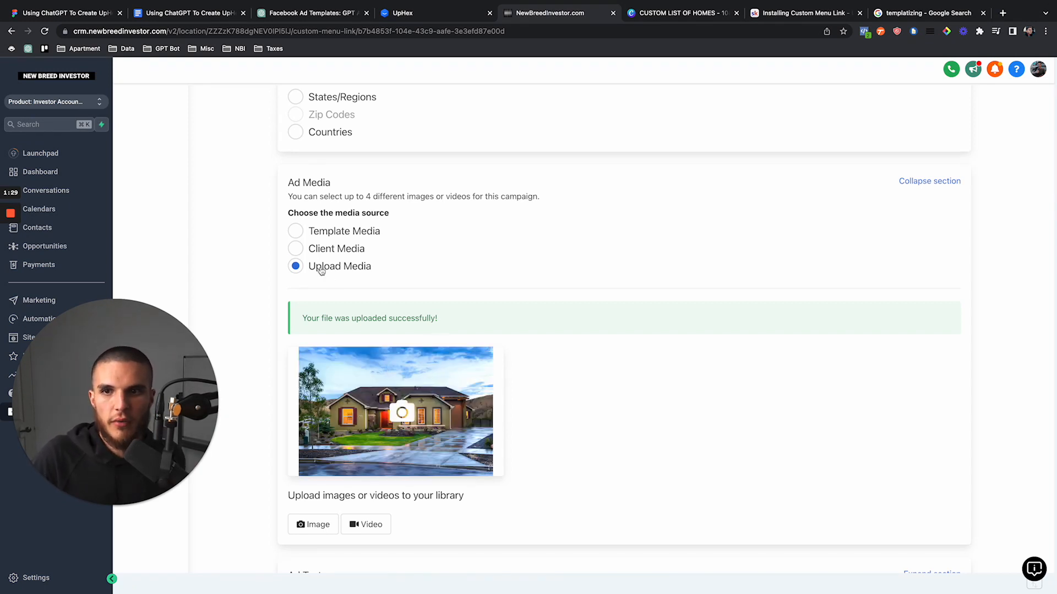
Switch the ad media source back to Template Media and use the uploaded house photo as the selected ad image
click(296, 231)
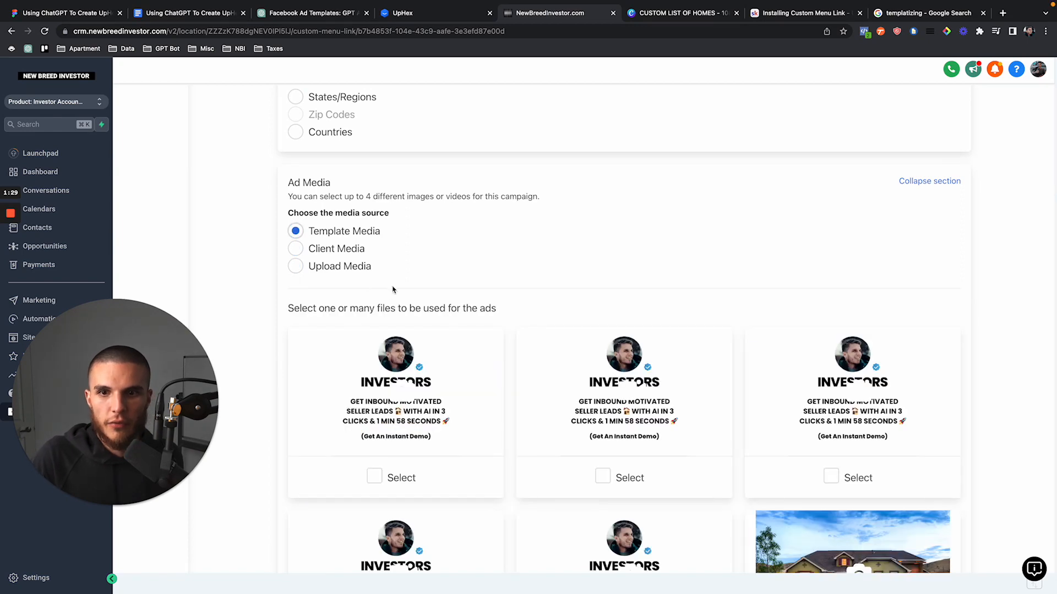
click(299, 251)
click(297, 234)
scroll(303, 254, down, 6)
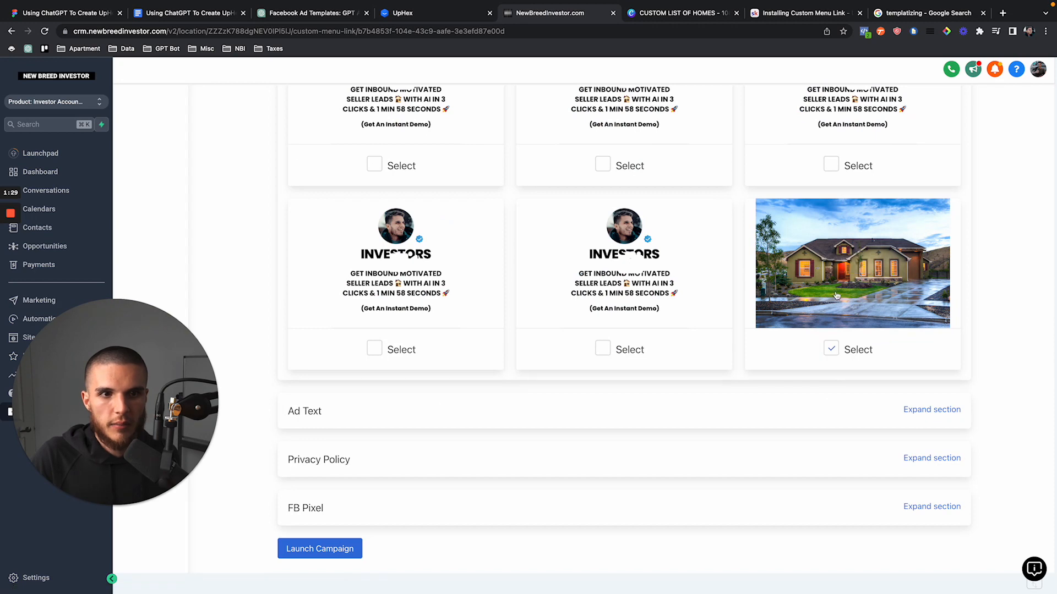
scroll(791, 245, up, 2)
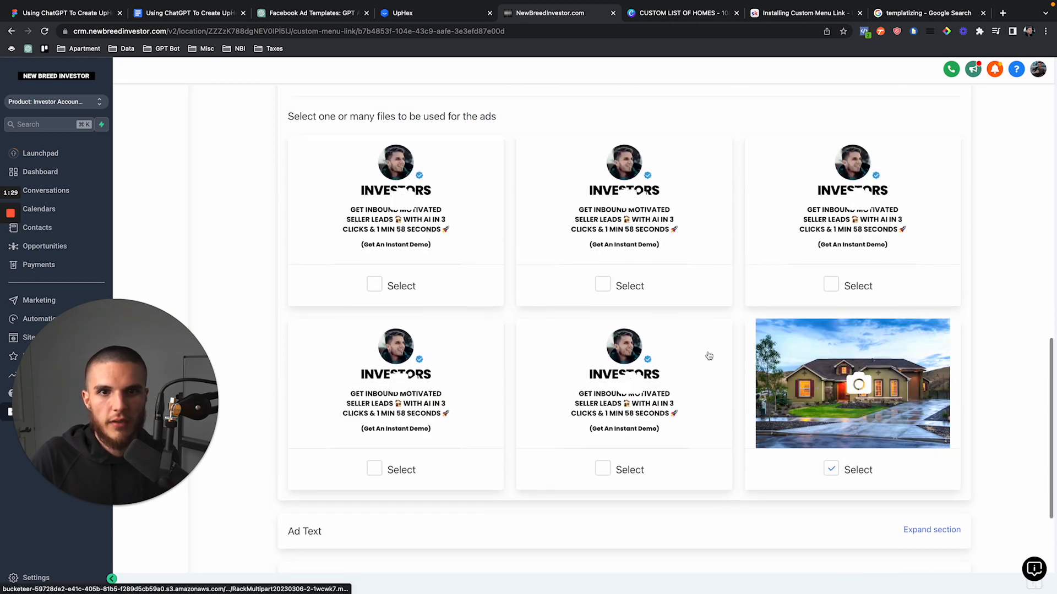
scroll(682, 341, down, 3)
Expand the Ad Text and Privacy Policy sections and review the headline, link description, primary text and privacy policy URL
click(932, 387)
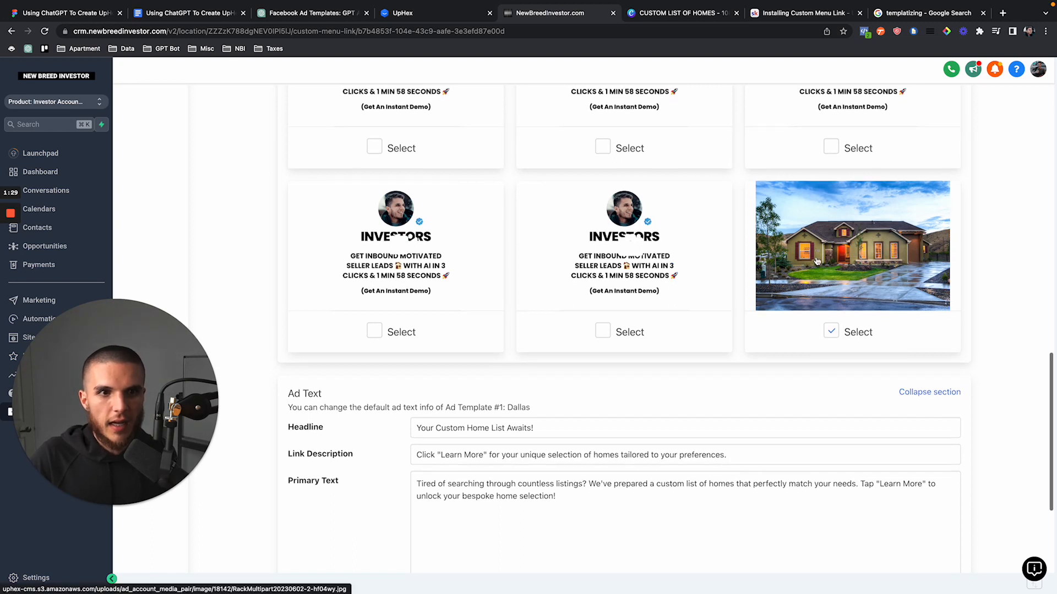
scroll(815, 262, down, 3)
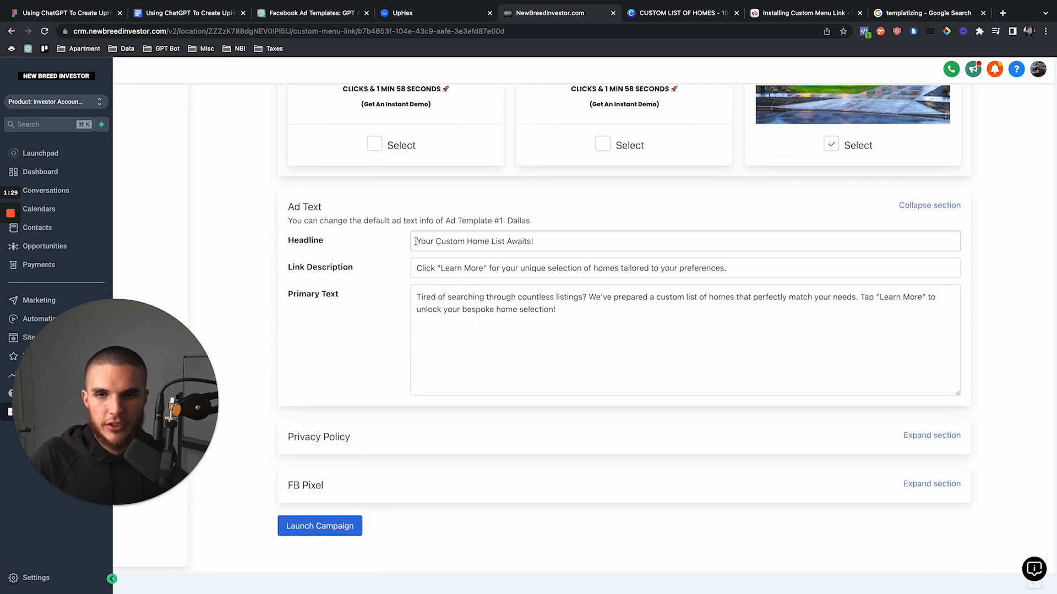
drag(416, 241, 566, 260)
drag(410, 268, 719, 268)
drag(653, 309, 410, 263)
click(870, 435)
scroll(719, 412, down, 1)
drag(536, 434, 447, 434)
Expand the FB Pixel section, choose No pixel as the Meta Pixel, and launch the campaign
click(913, 484)
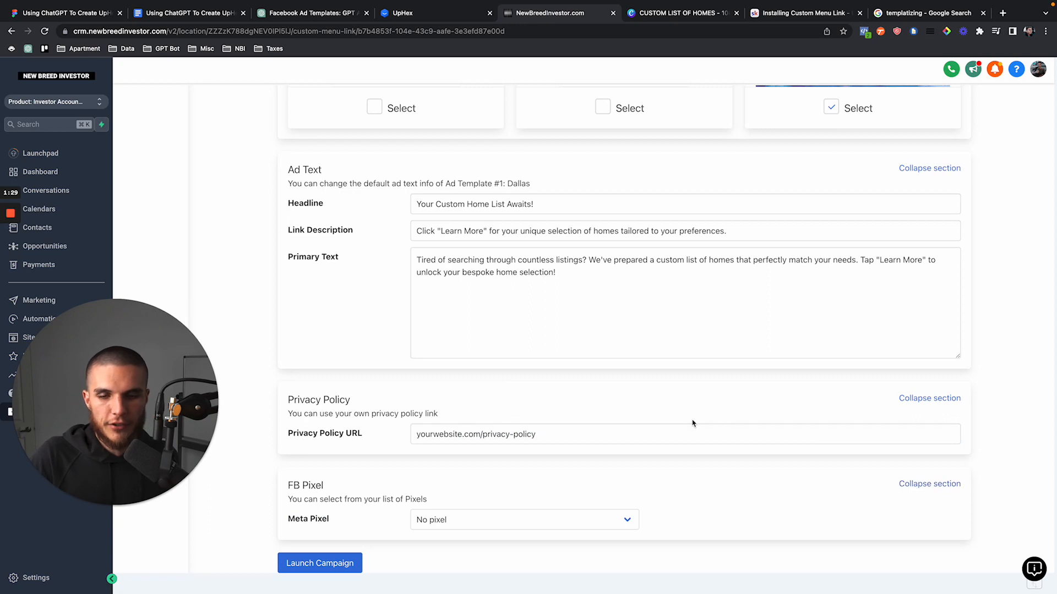
scroll(691, 424, down, 1)
click(477, 477)
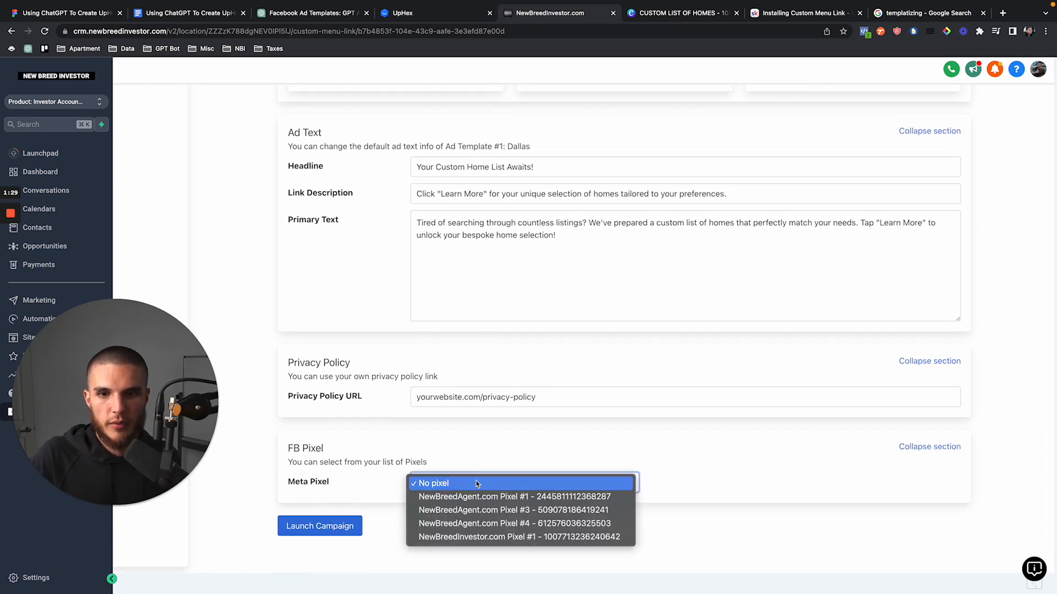
click(482, 493)
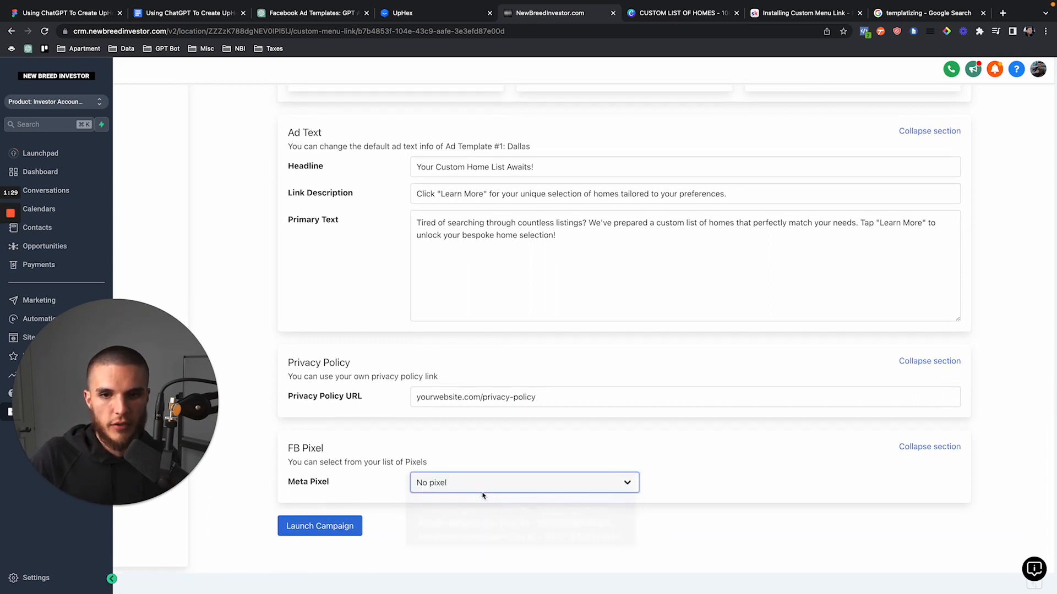
click(322, 525)
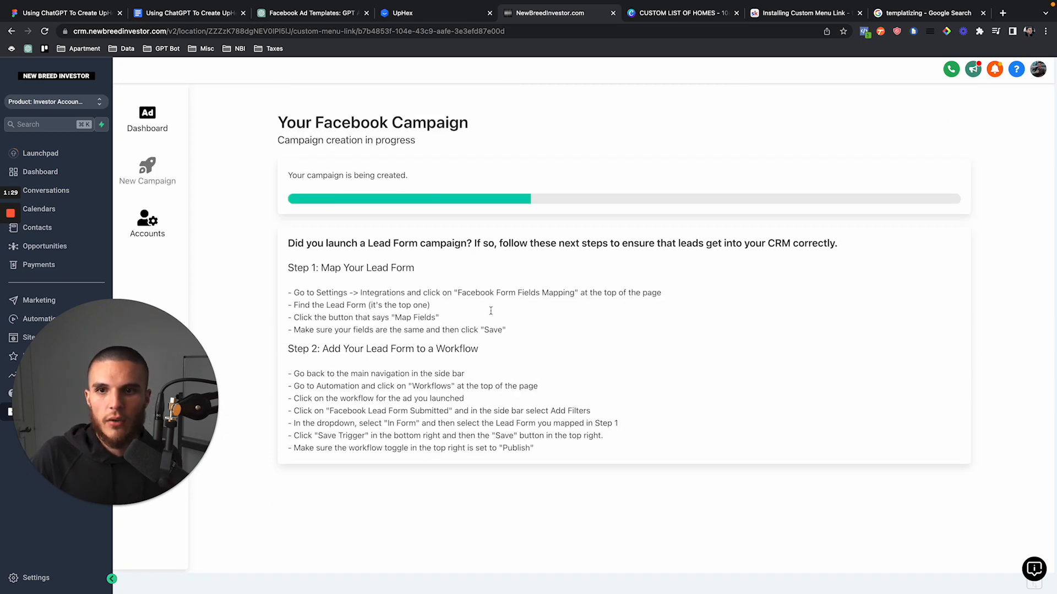
Switch to the Canva design's browser tab and open Facebook Ads Manager there from the NBI bookmarks folder
mouse_move(976, 15)
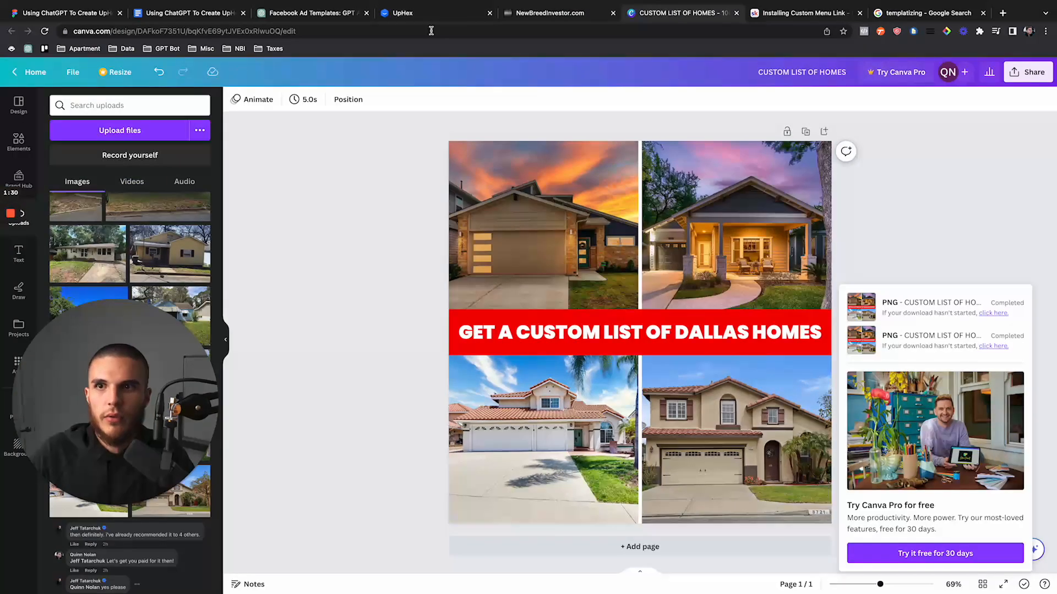
click(678, 13)
click(158, 48)
click(189, 116)
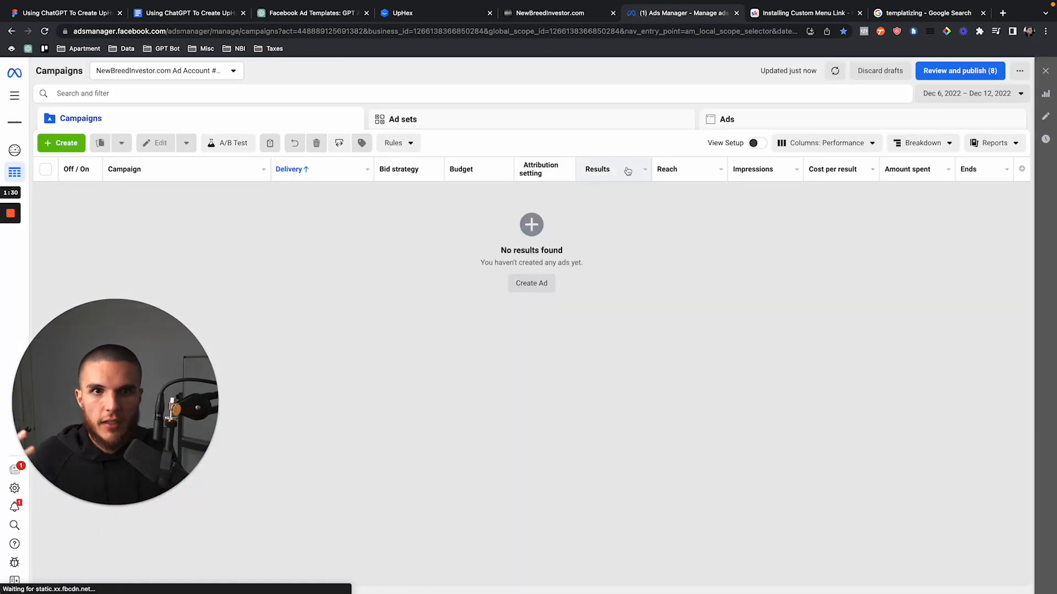
Close the Installing Custom Menu Link, templatizing search and UpHex browser tabs
click(859, 12)
click(859, 12)
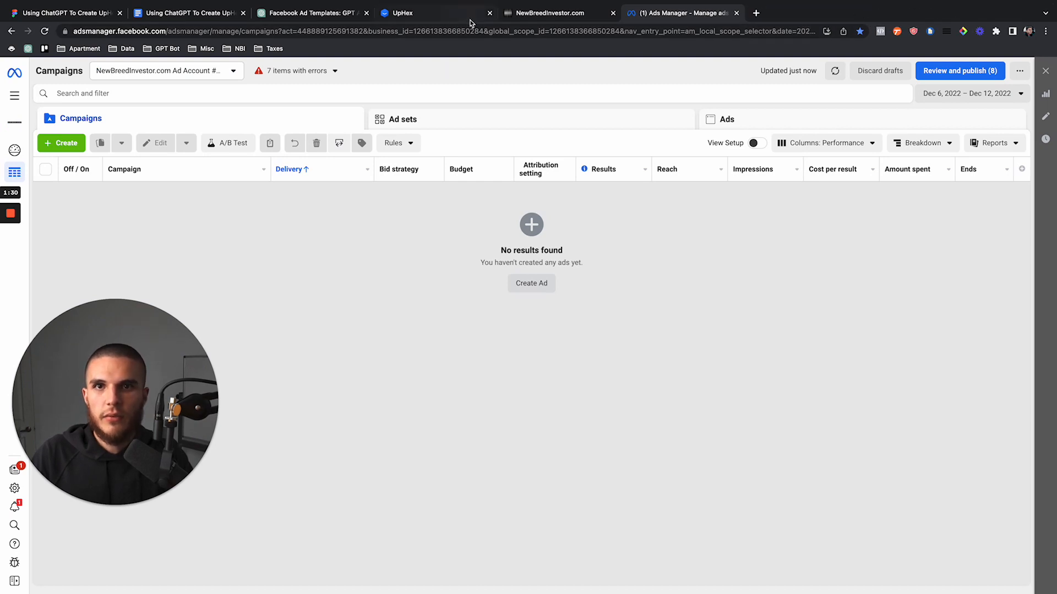
click(490, 12)
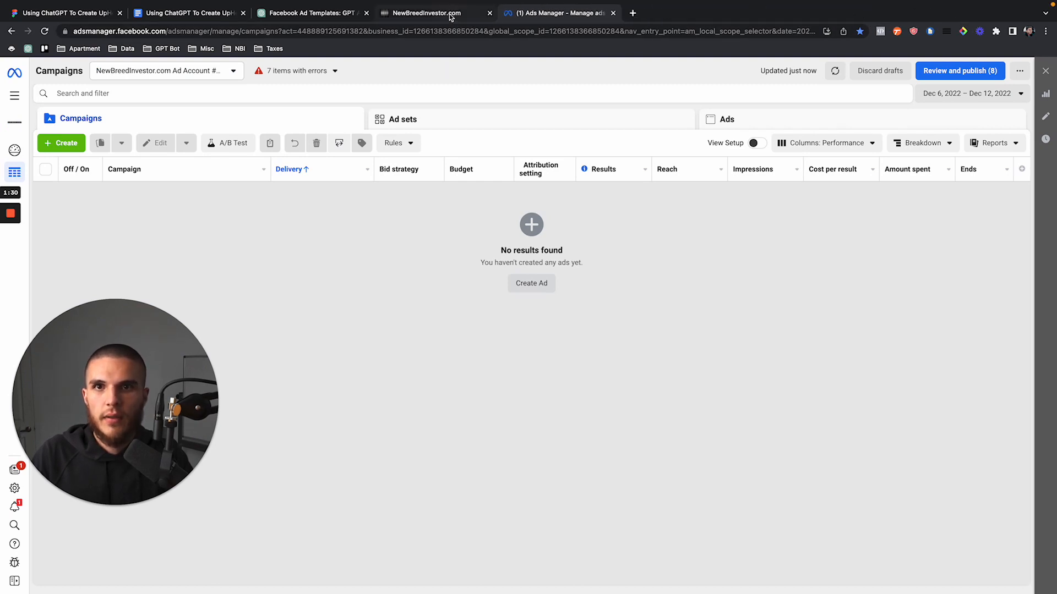
Return to the CRM and review the campaign creation status and the lead form follow-up instructions
click(450, 14)
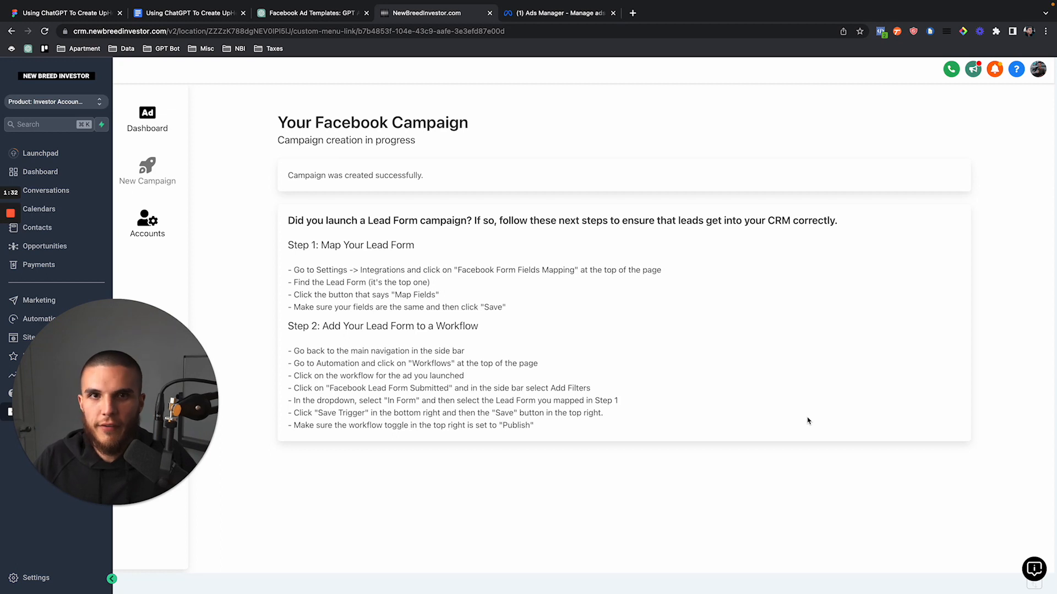
drag(288, 175, 389, 174)
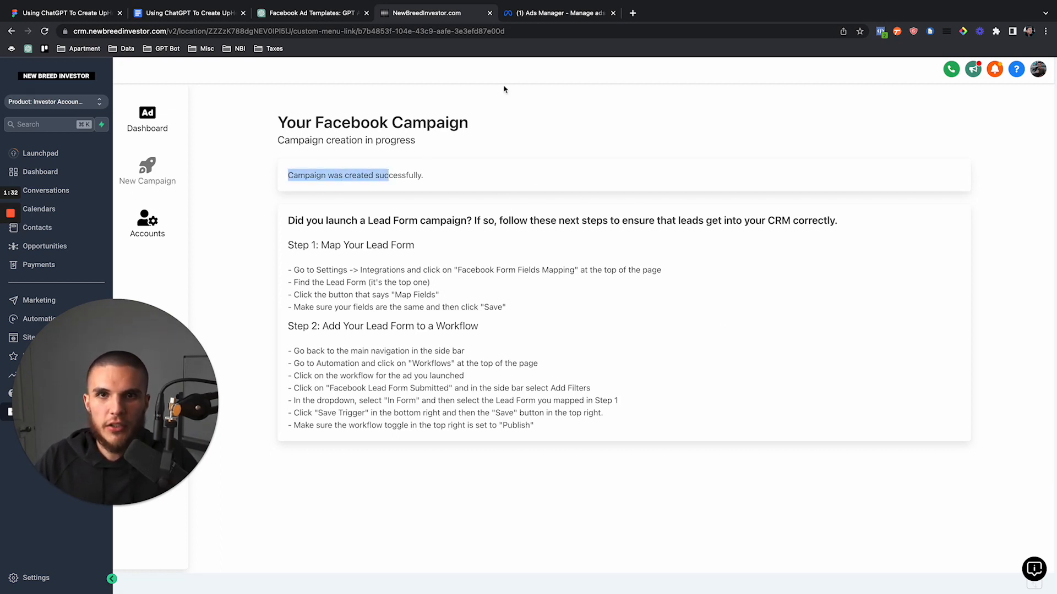
drag(284, 326, 460, 325)
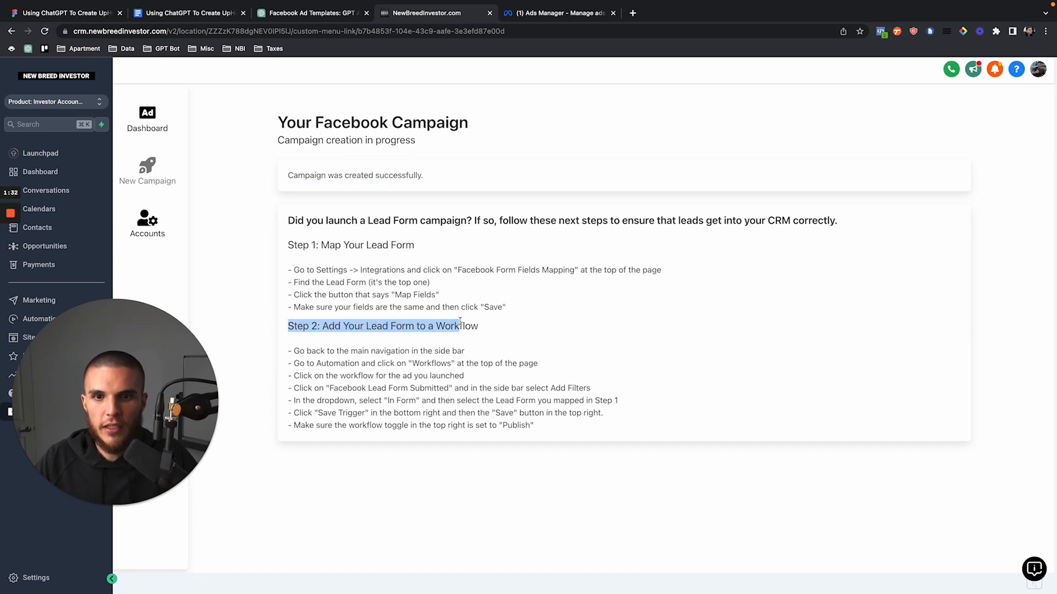
Reload Facebook Ads Manager, open the new lead generation campaign, and review its category, objective and budget
click(559, 16)
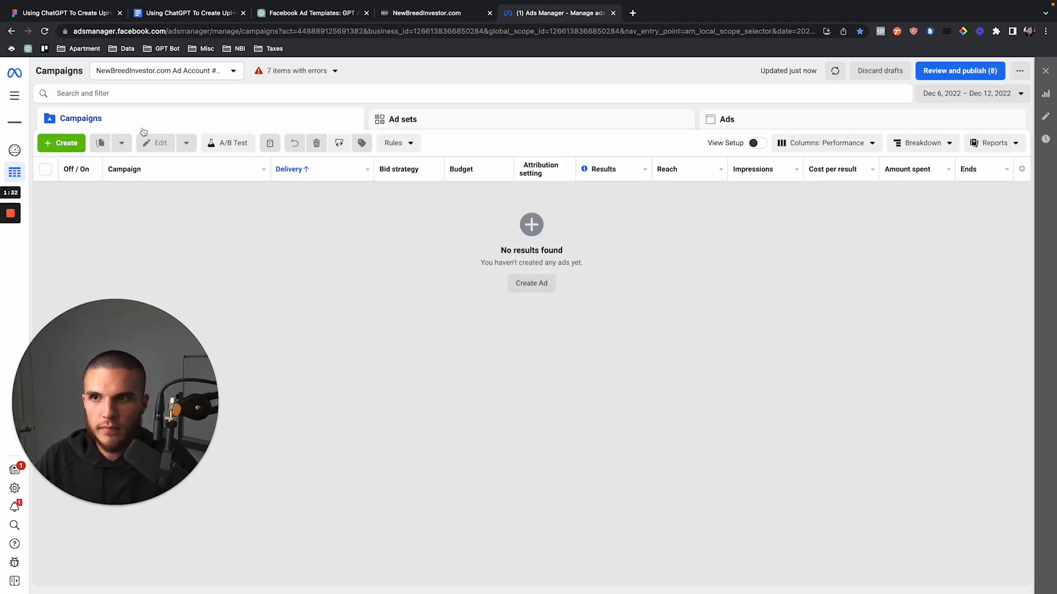
click(45, 30)
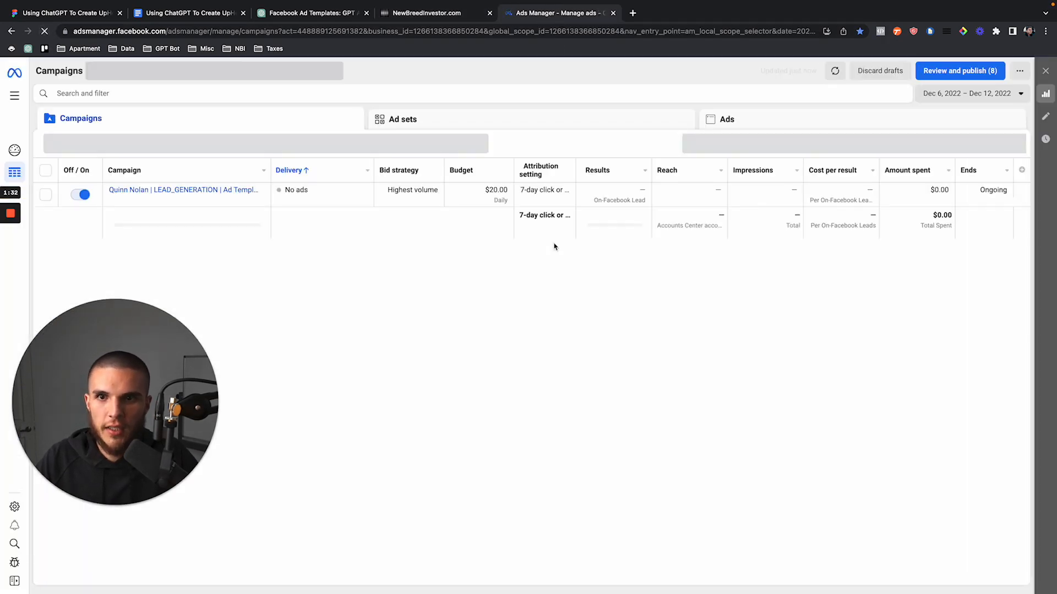
click(172, 202)
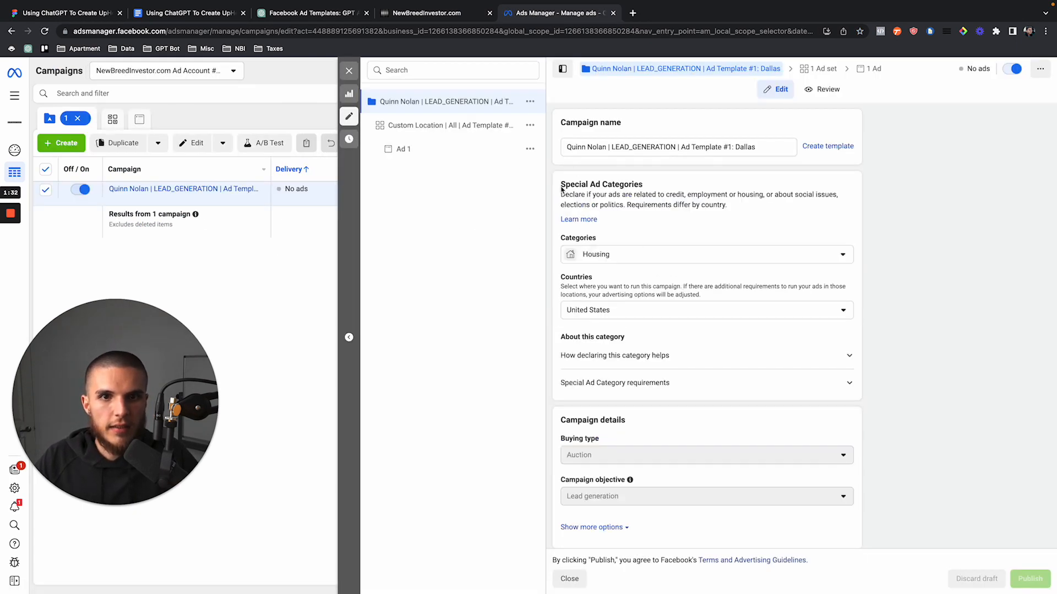
scroll(662, 374, down, 5)
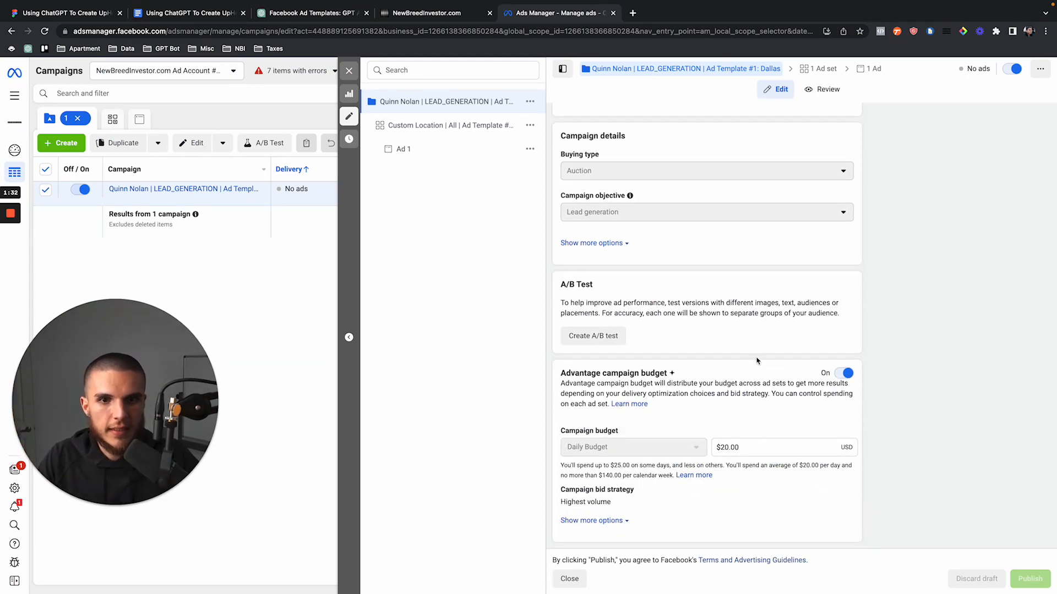
Open the campaign's ad set and review its schedule, audience location, age, languages and placements
click(469, 128)
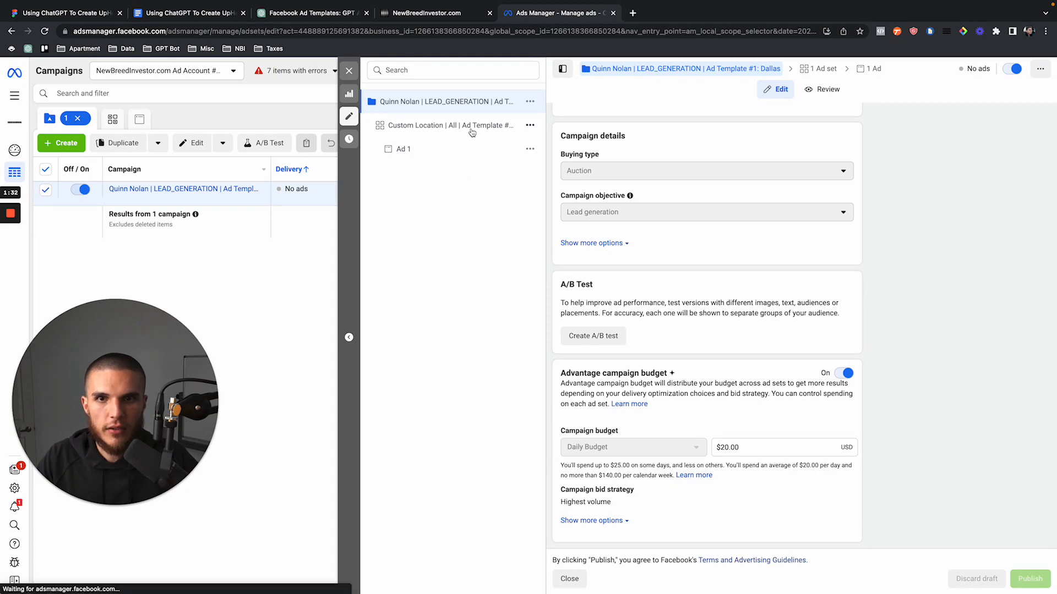
scroll(635, 304, down, 10)
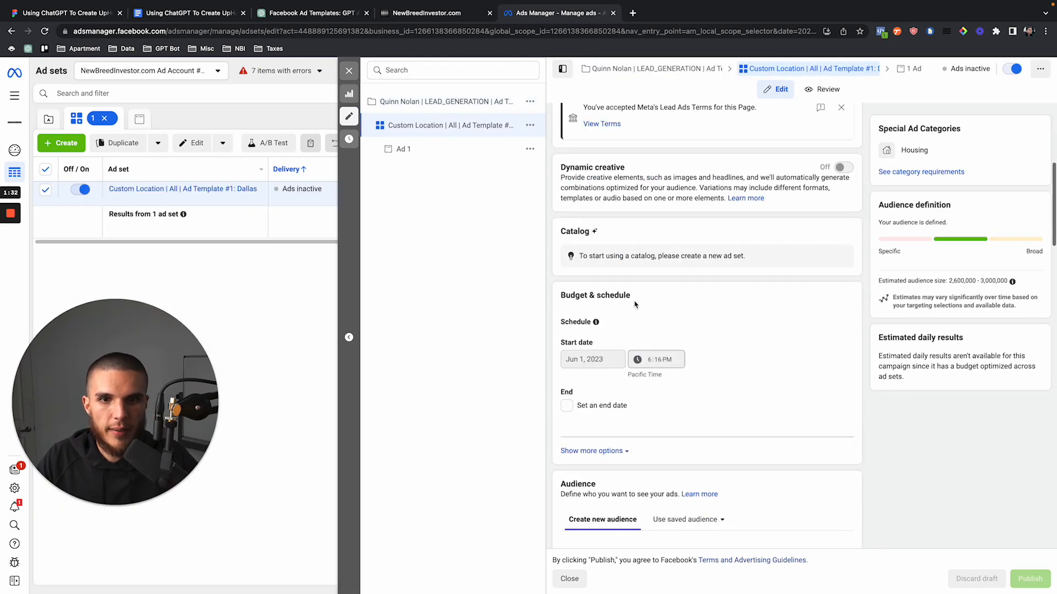
scroll(634, 304, down, 5)
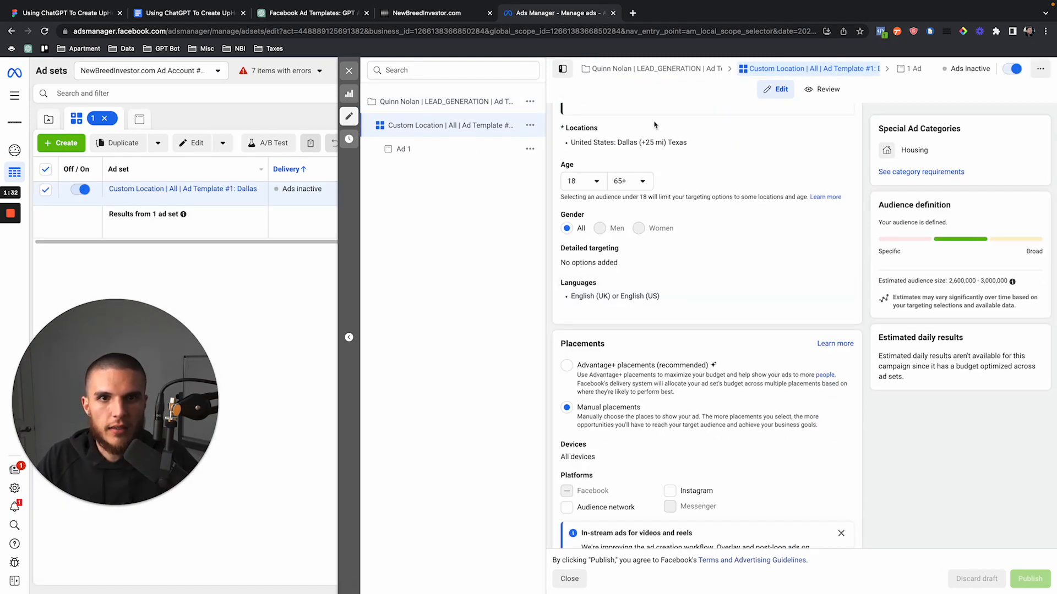
Open Ad 1 and review its preview, format, creative, lead form and tracking settings
click(444, 154)
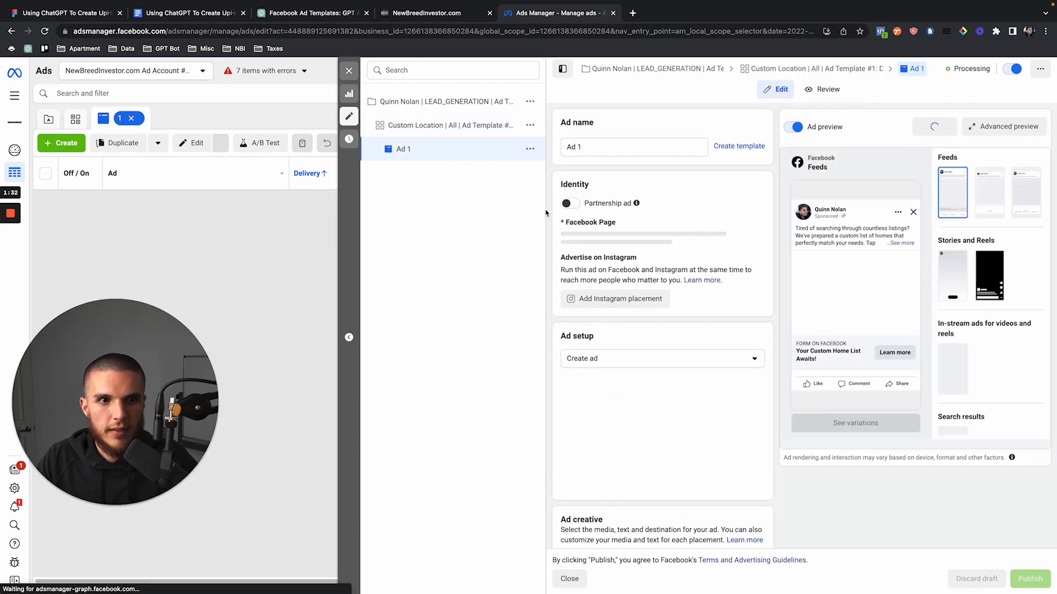
scroll(772, 337, down, 10)
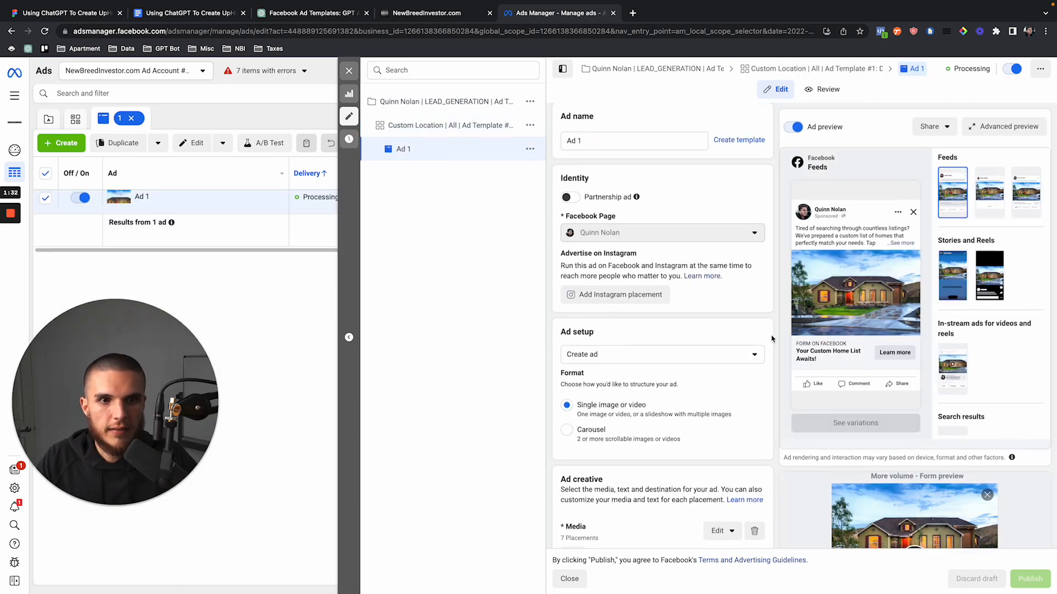
scroll(772, 339, down, 15)
scroll(772, 339, up, 20)
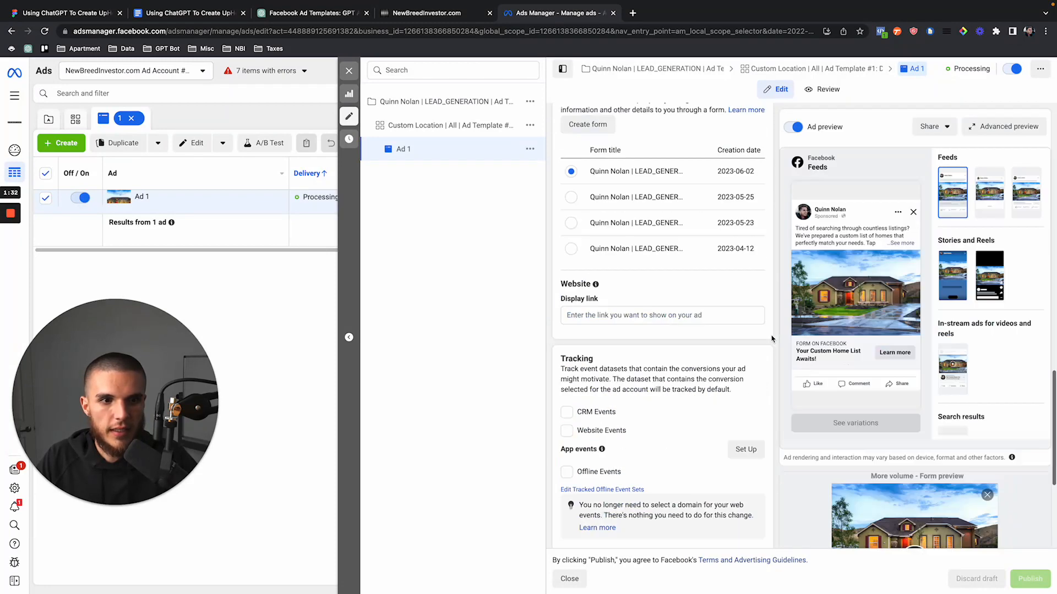
Close the ad editor, go back to the campaign list, and delete the selected lead generation campaign
click(349, 71)
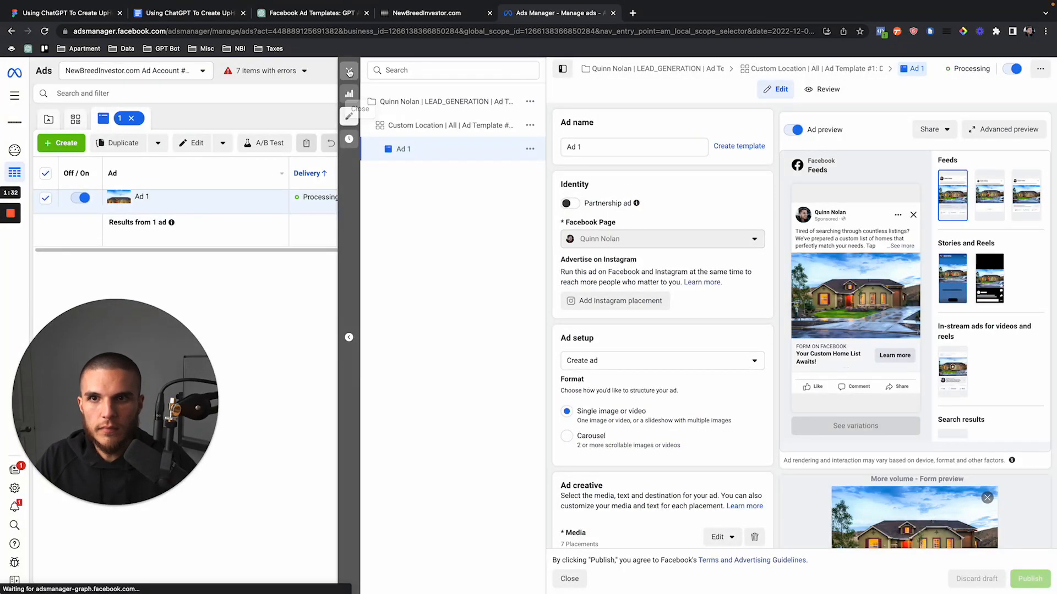
click(260, 122)
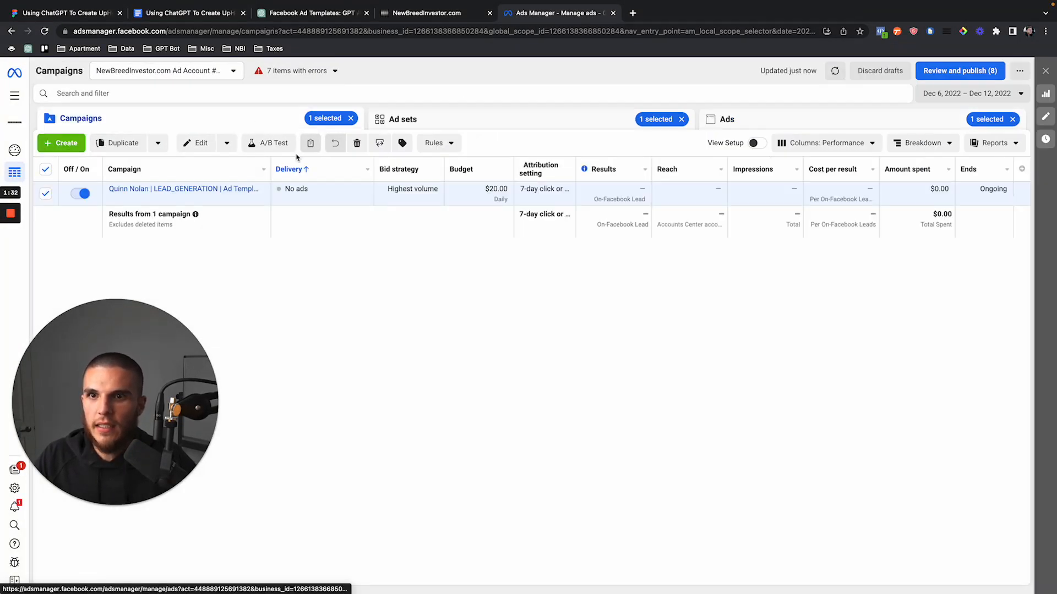
click(356, 144)
click(613, 253)
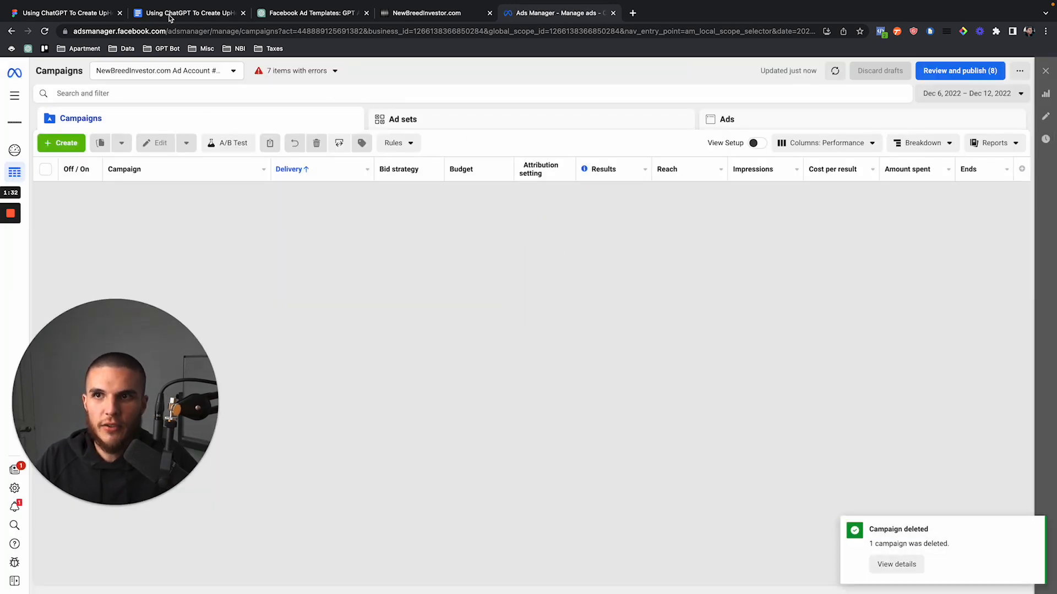
Return to the CRM and open Facebook Form Fields Mapping in the integration settings
mouse_move(197, 29)
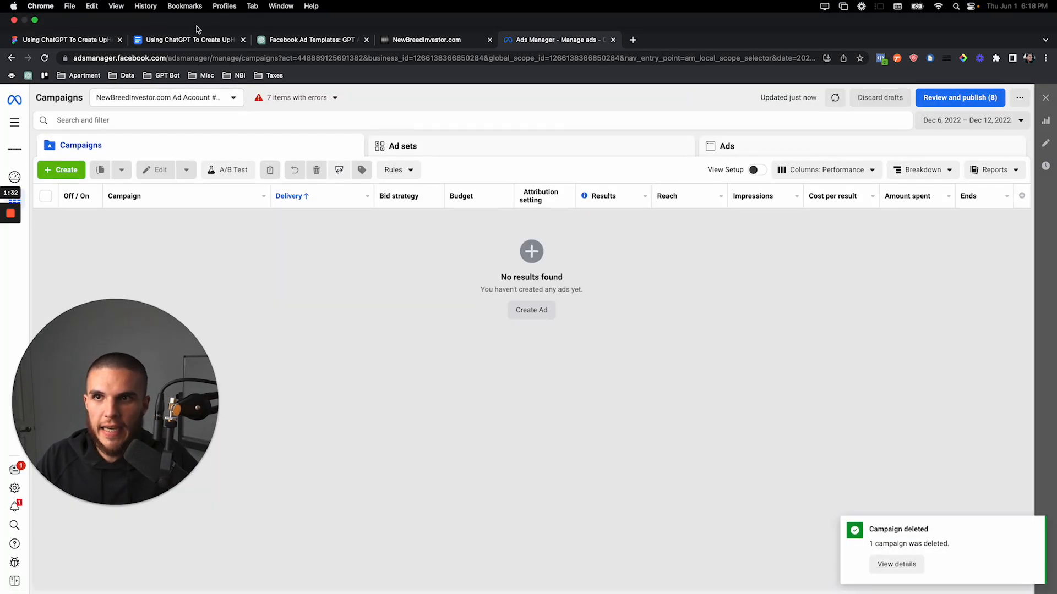
click(394, 41)
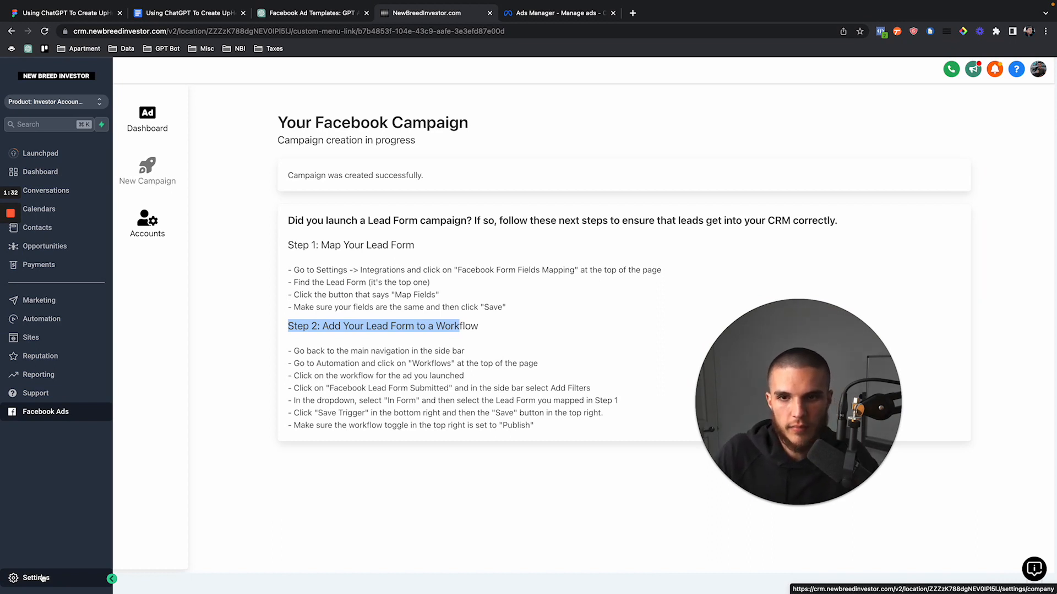
click(42, 578)
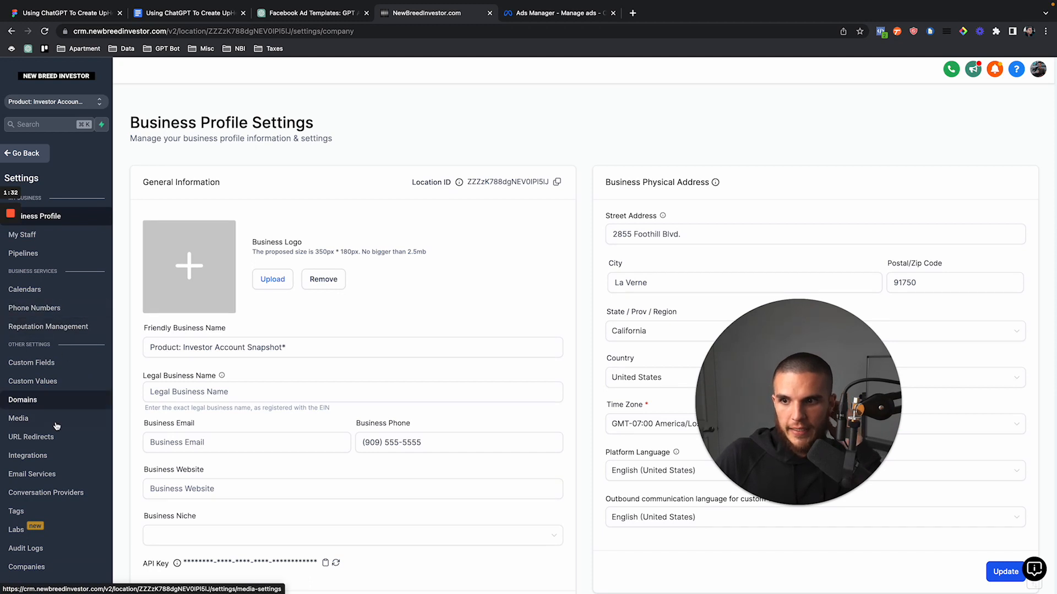
click(27, 455)
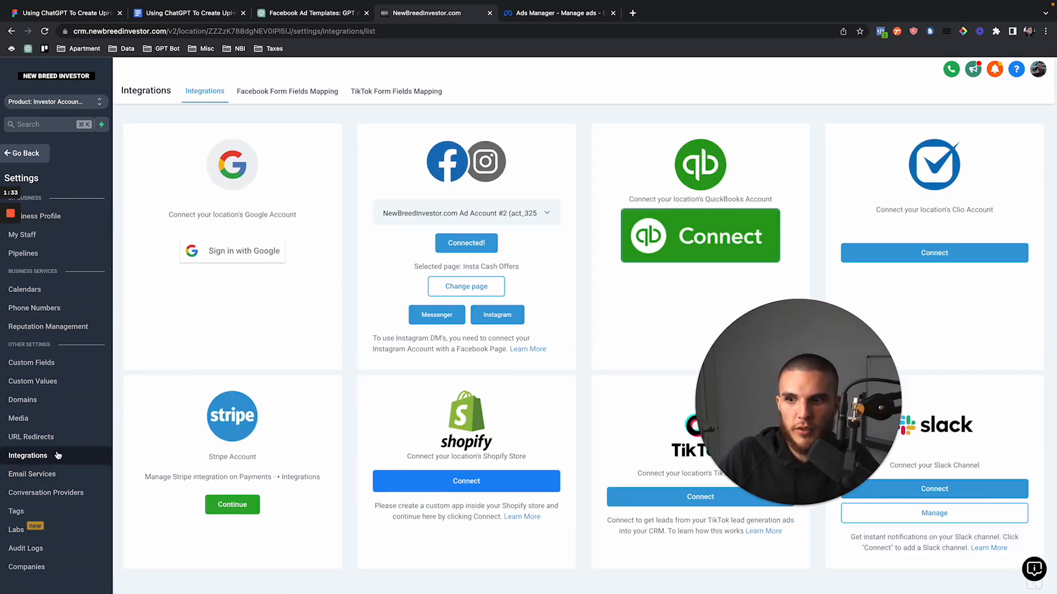
click(322, 92)
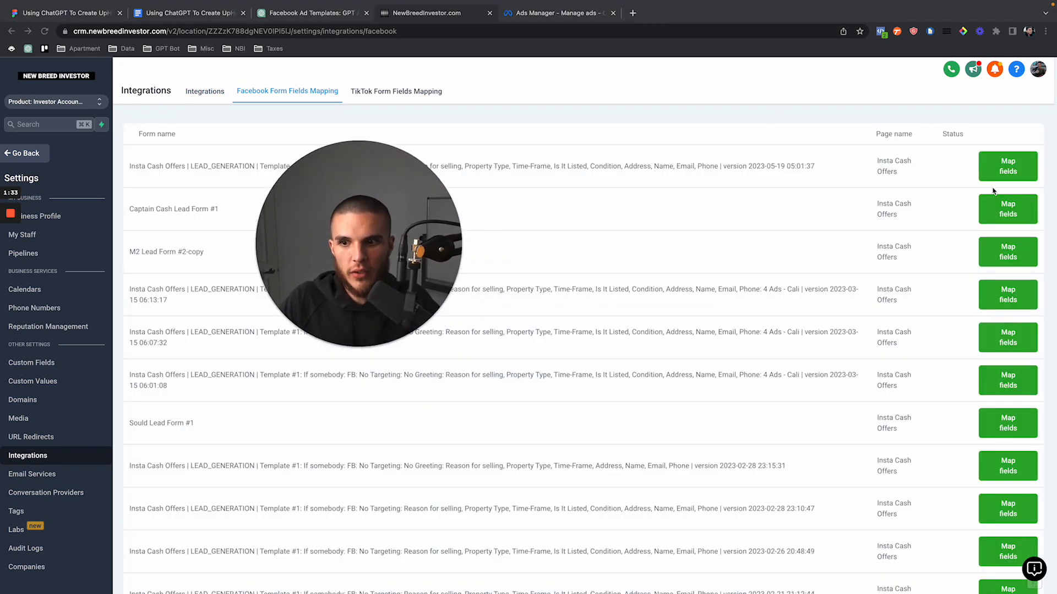
Open the field mapping of the first Insta Cash Offers lead form in the list
click(1006, 172)
drag(387, 236, 228, 381)
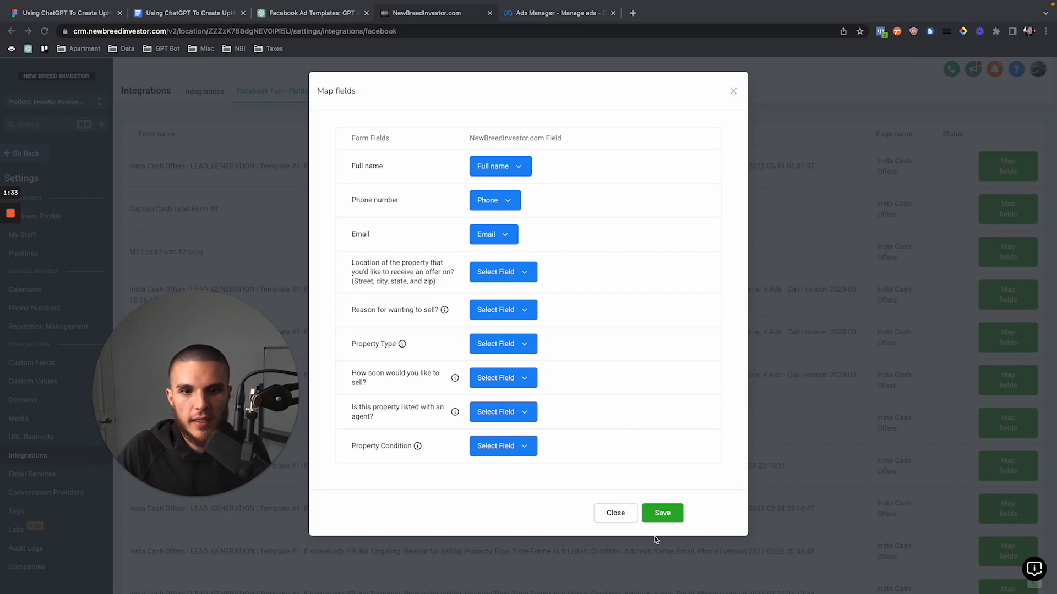
Close the field mapping and open the Lead Form → Instant Cash Offer Campaign workflow from the Triggers folder of the automations
click(733, 92)
click(44, 158)
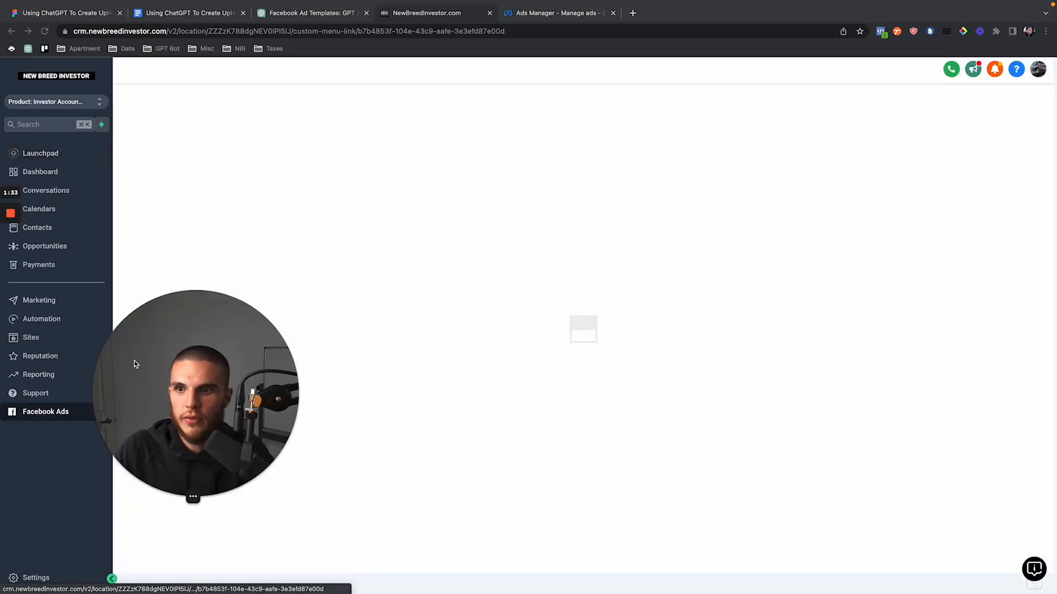
click(71, 324)
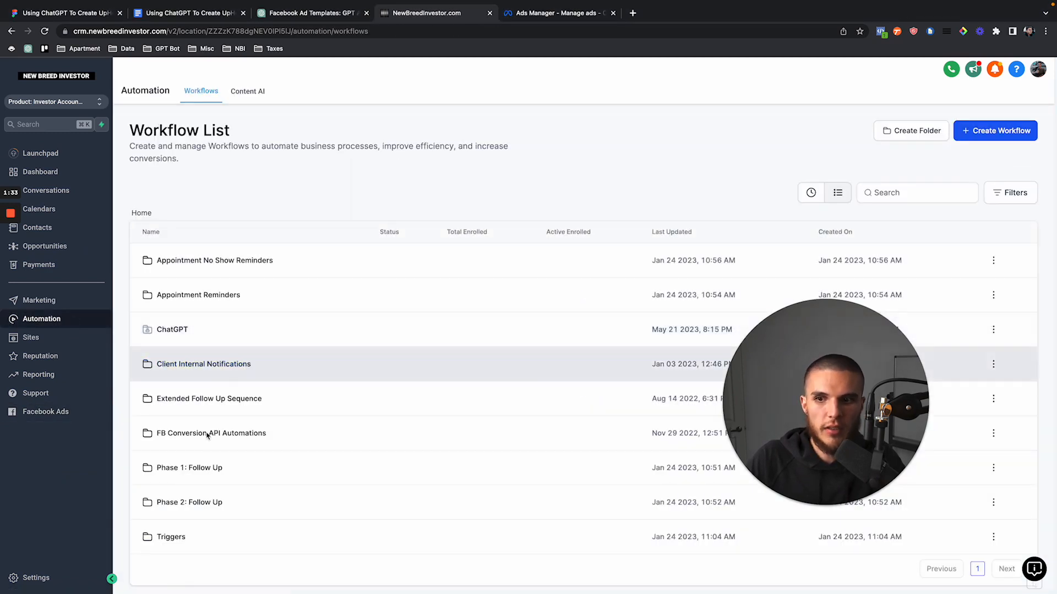
click(172, 537)
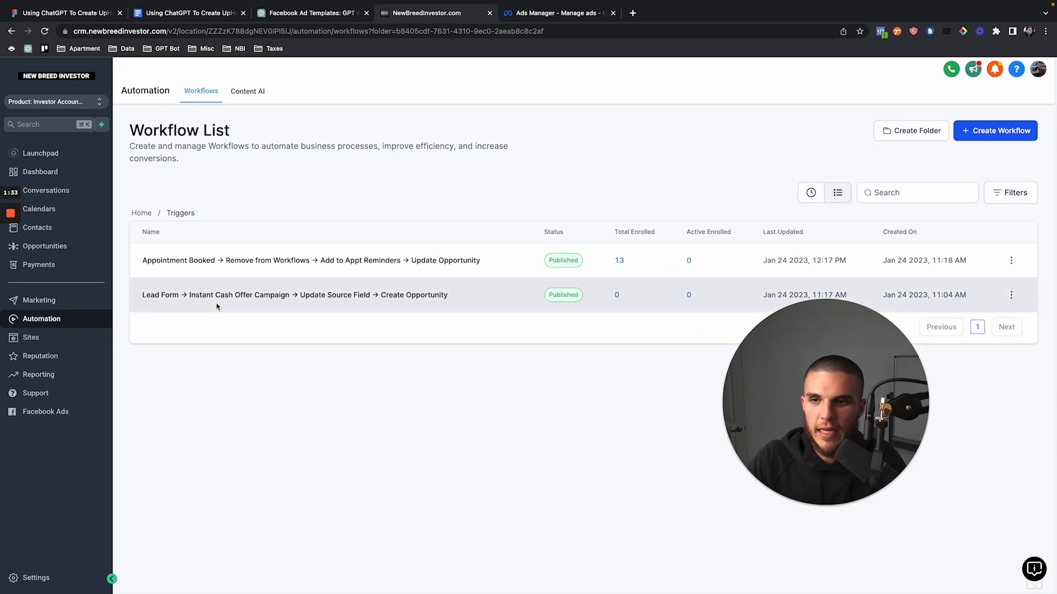
click(210, 303)
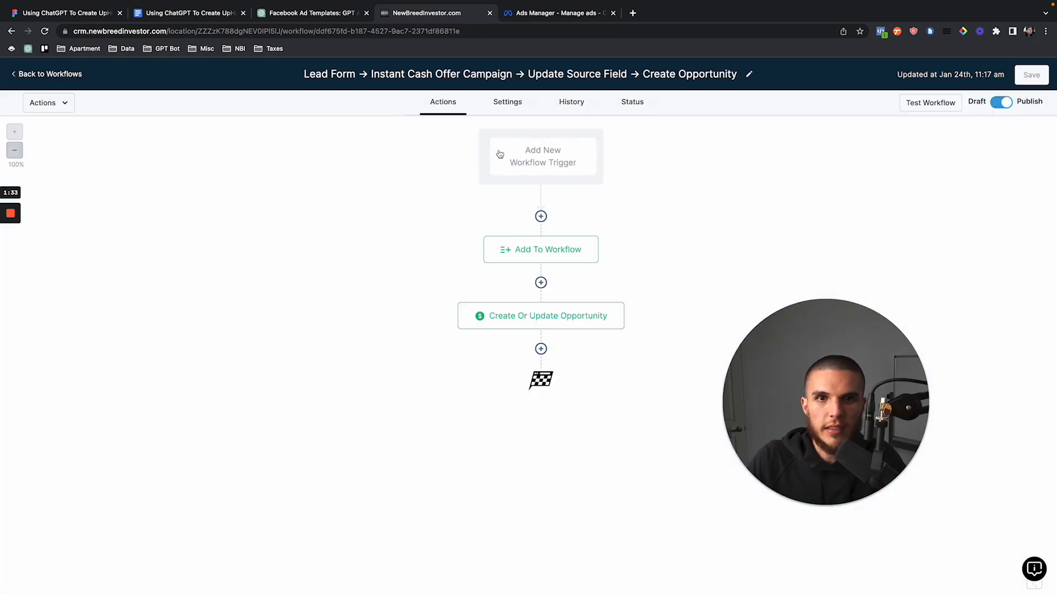
Review the settings of the Add To Workflow and Create Or Update Opportunity actions and leave the workflow
click(533, 262)
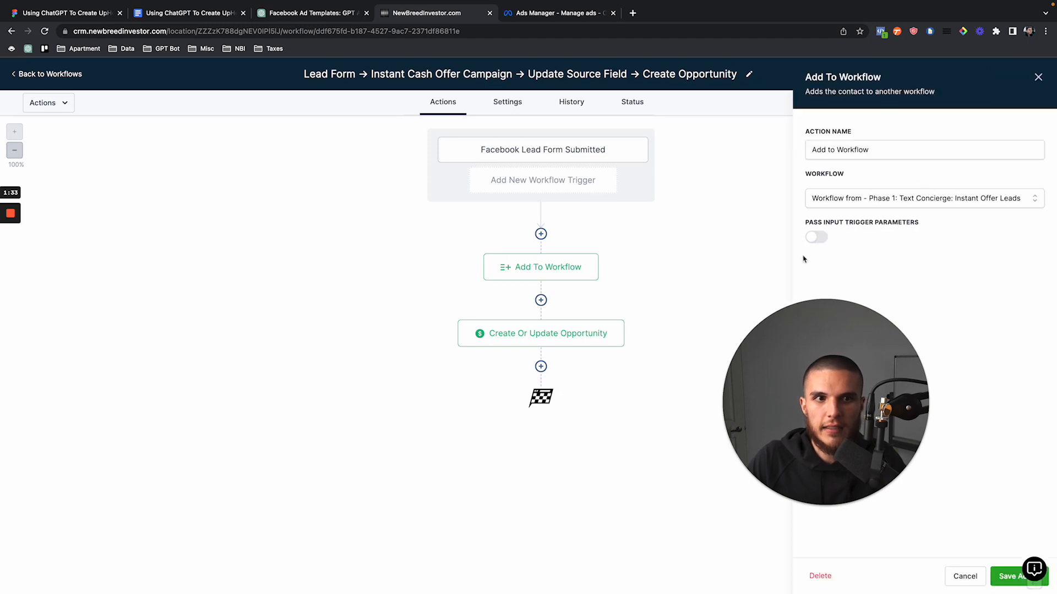
click(536, 344)
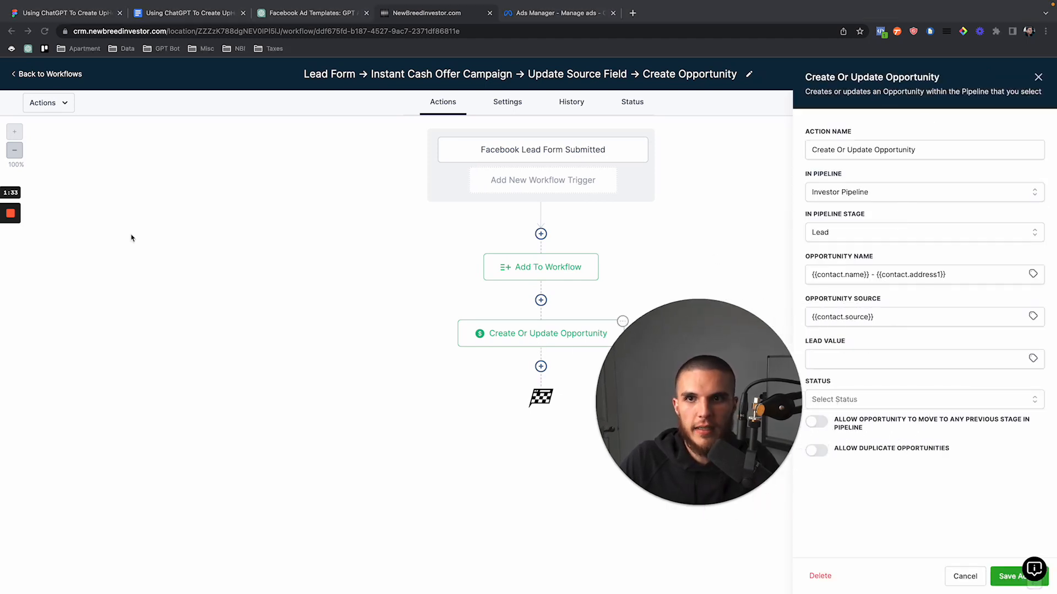
click(65, 74)
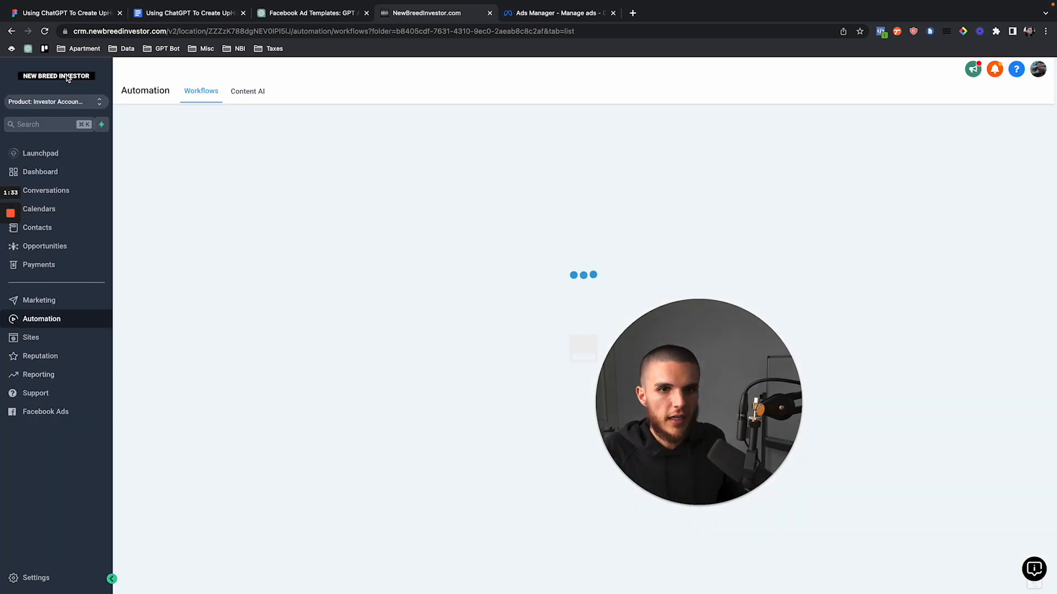
Open the Text Concierge: Instant Offer Leads workflow from the Phase 1: Follow Up folder
click(144, 214)
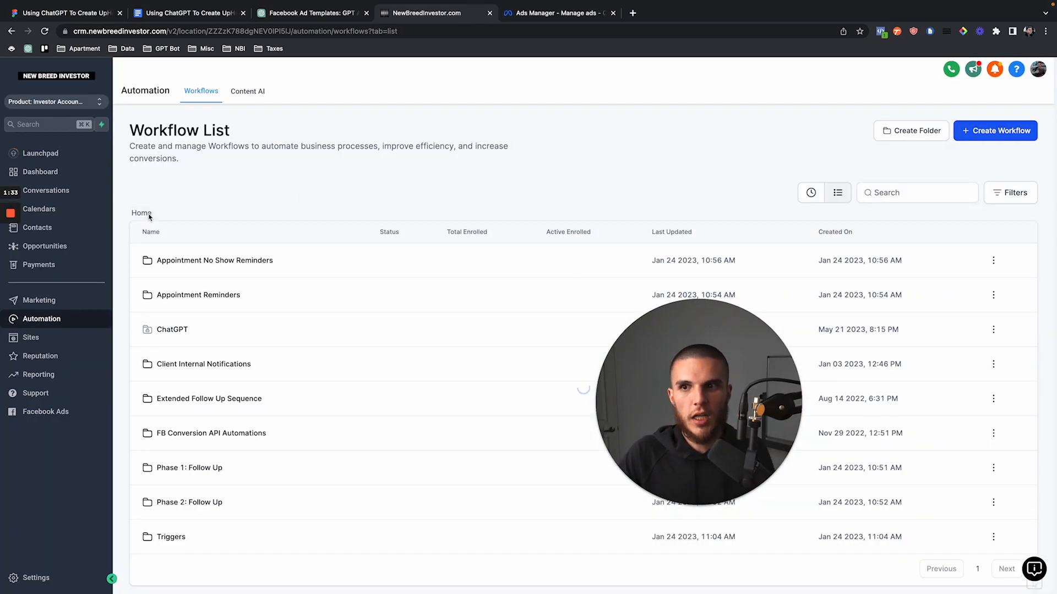
click(203, 468)
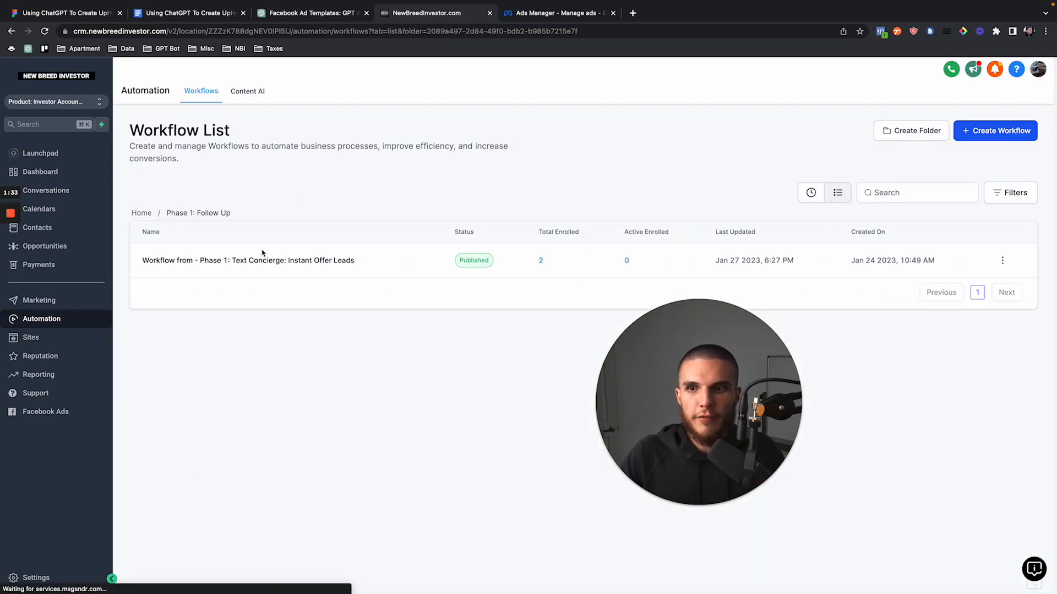
click(262, 260)
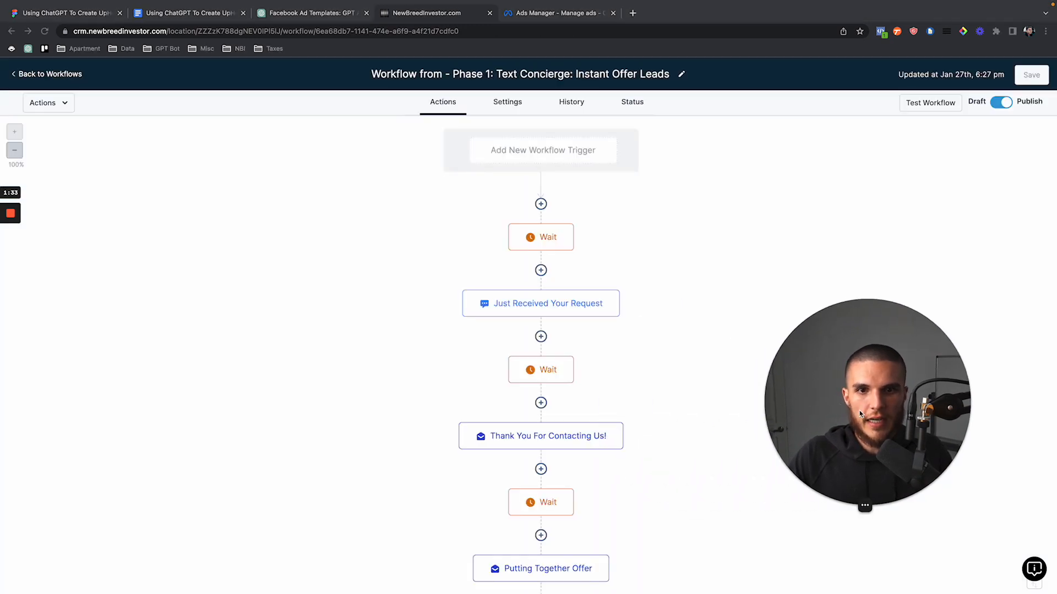
Look through the workflow's sequence of waits, texts and emails, and return to the top level of the workflow list
scroll(542, 270, down, 15)
scroll(543, 269, down, 10)
scroll(543, 271, up, 20)
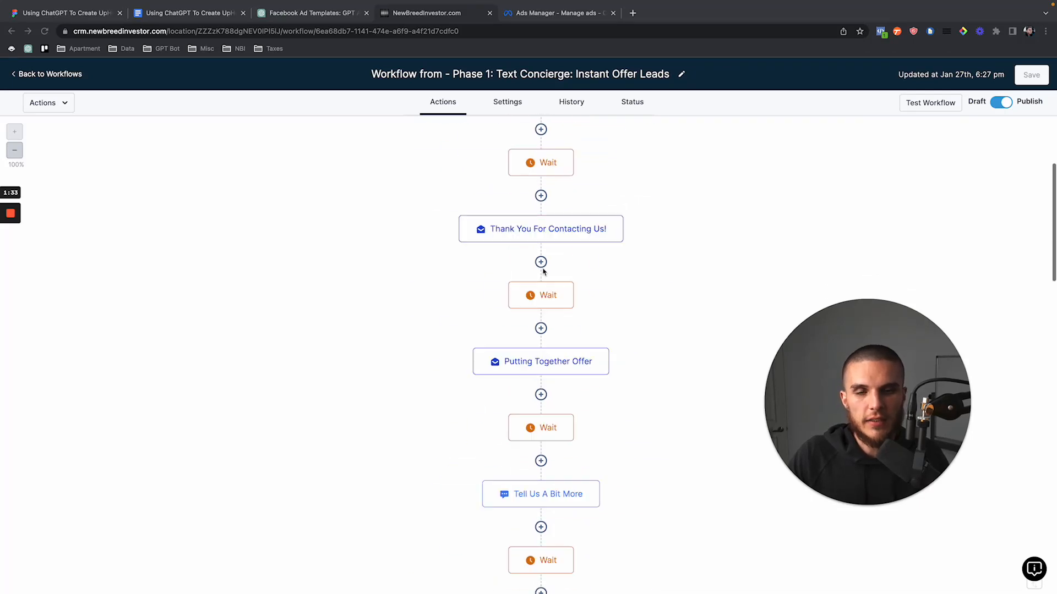
scroll(542, 271, up, 5)
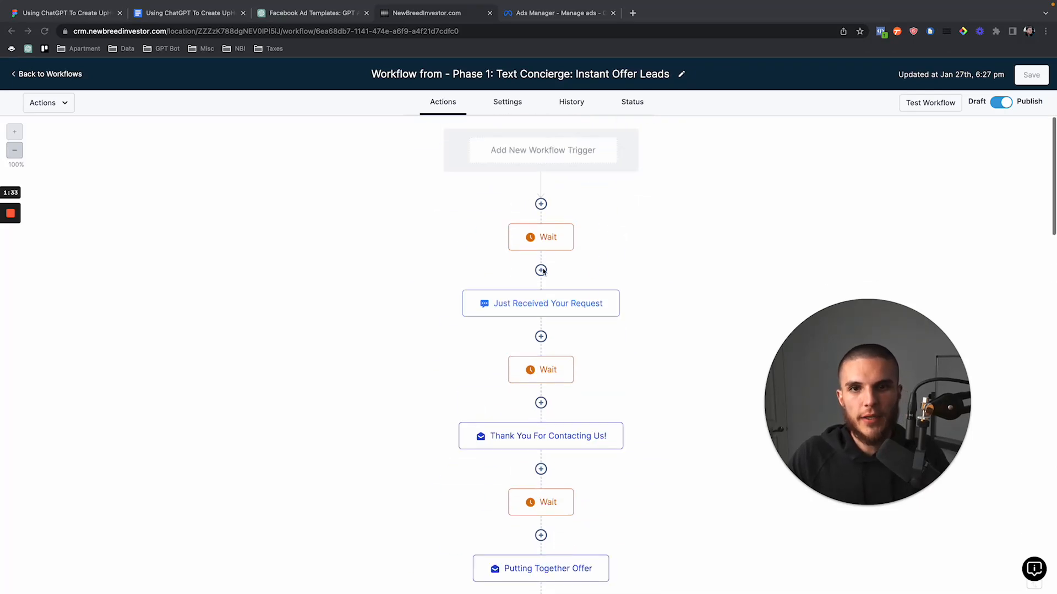
click(50, 78)
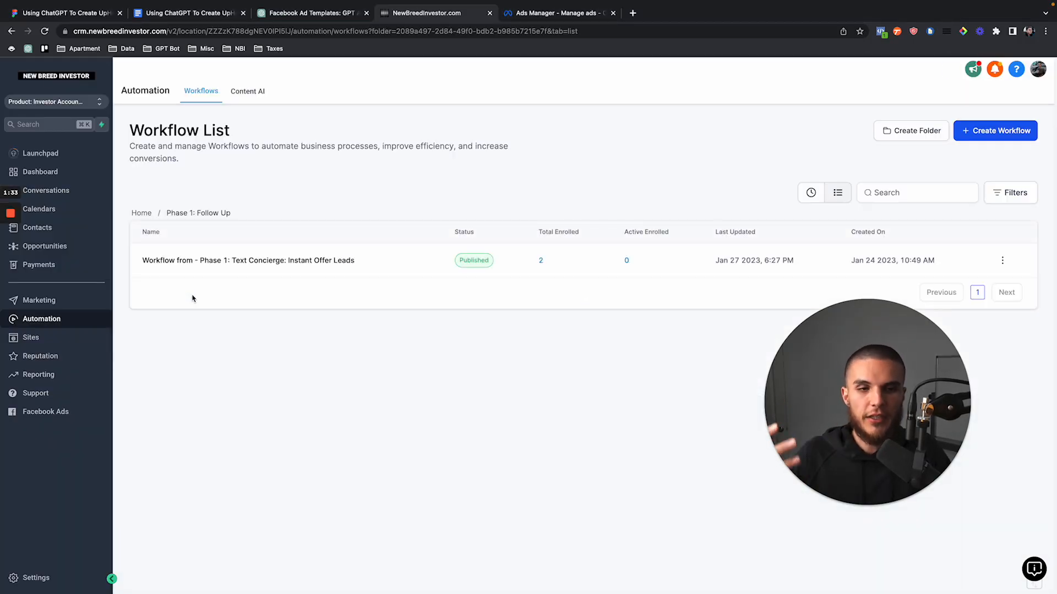
click(141, 215)
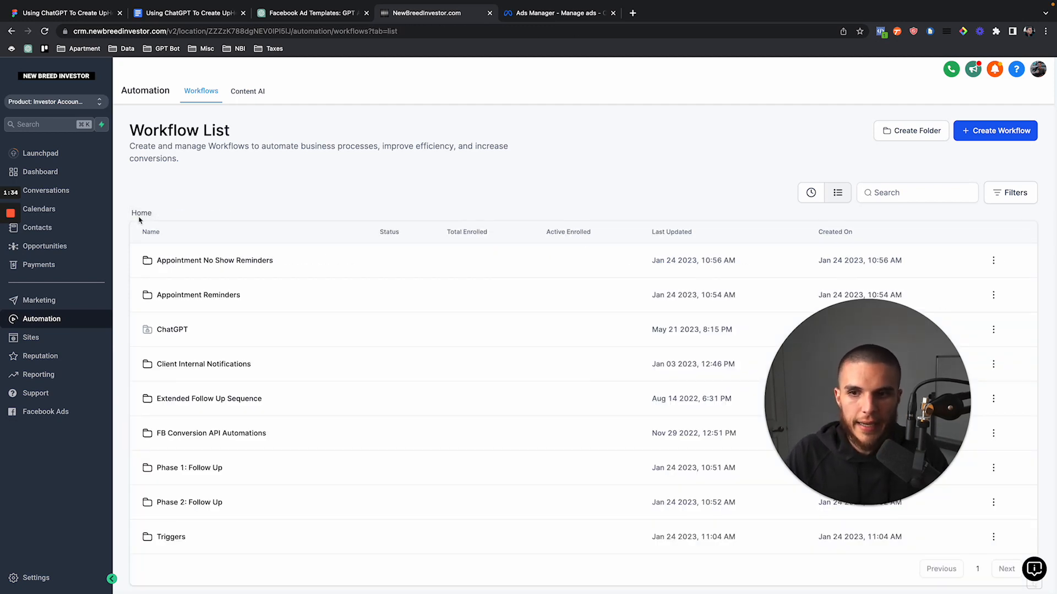